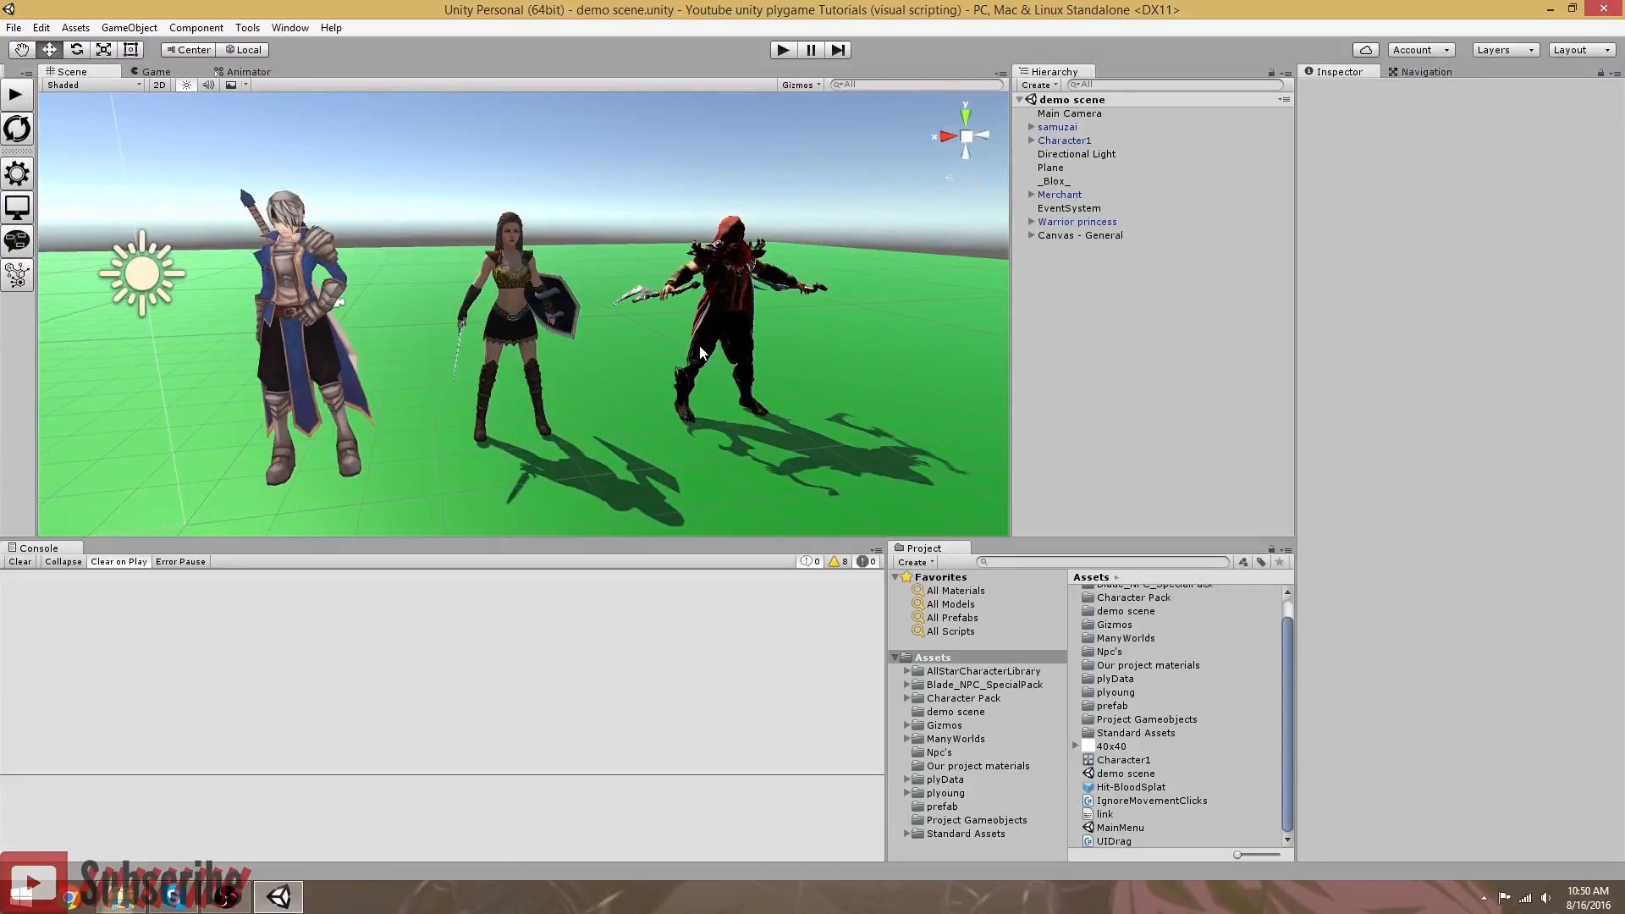
Step: Move the Merchant to about X -15, Z -7 and Character1 to about X 2.01, Z -4.92, away from Warrior princess
middle_drag(700, 347, 483, 310)
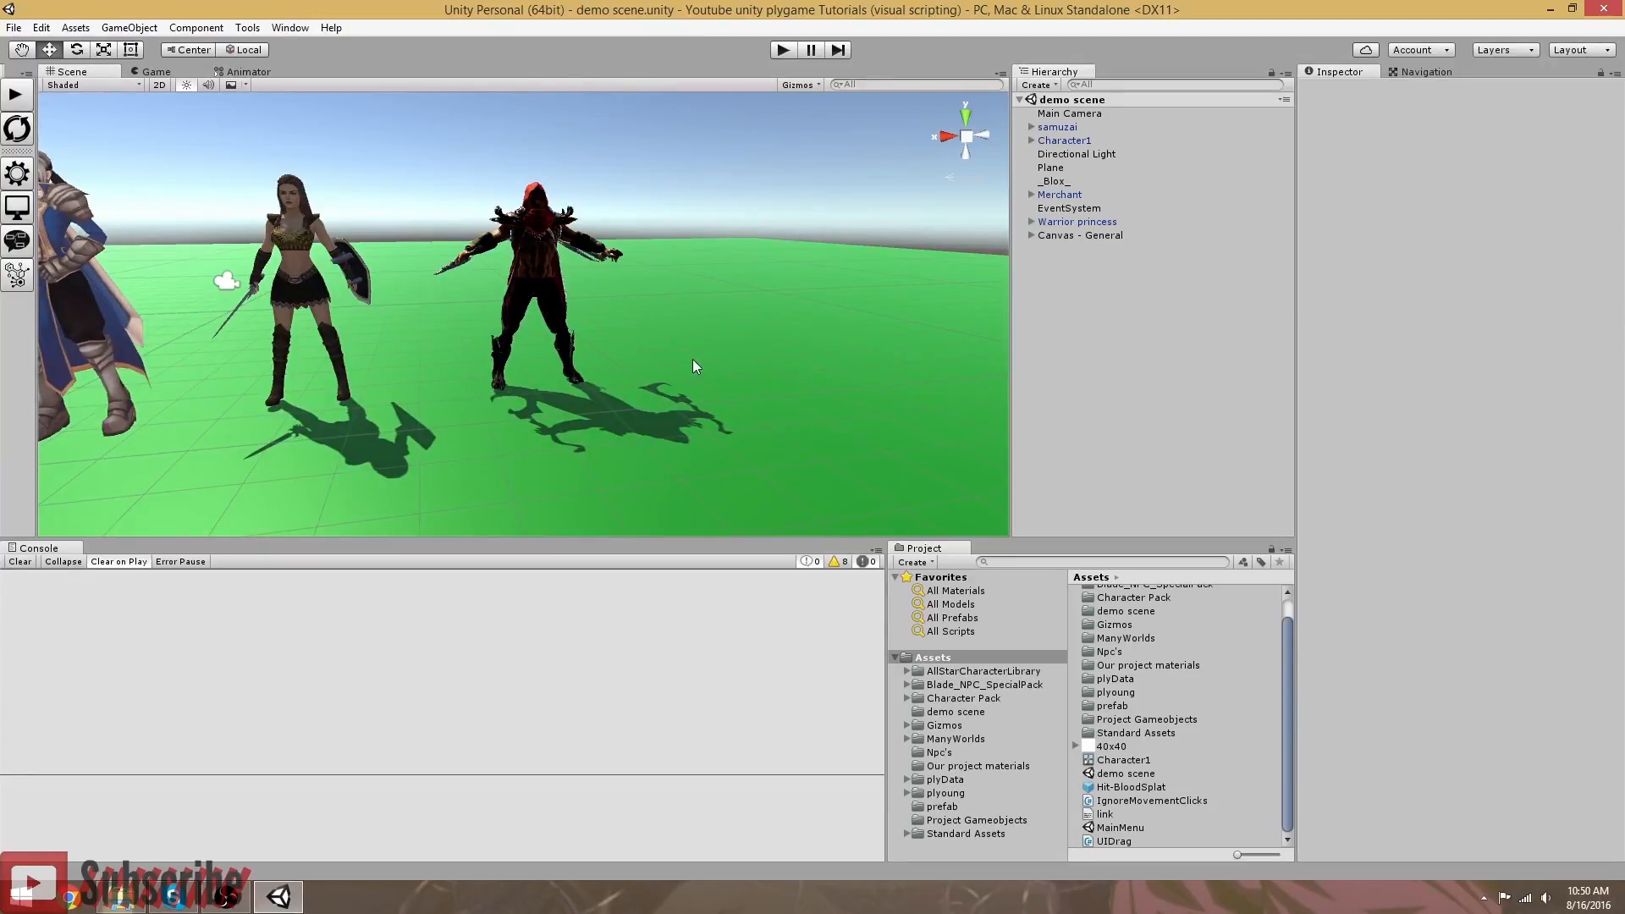
alt+drag(718, 383, 681, 387)
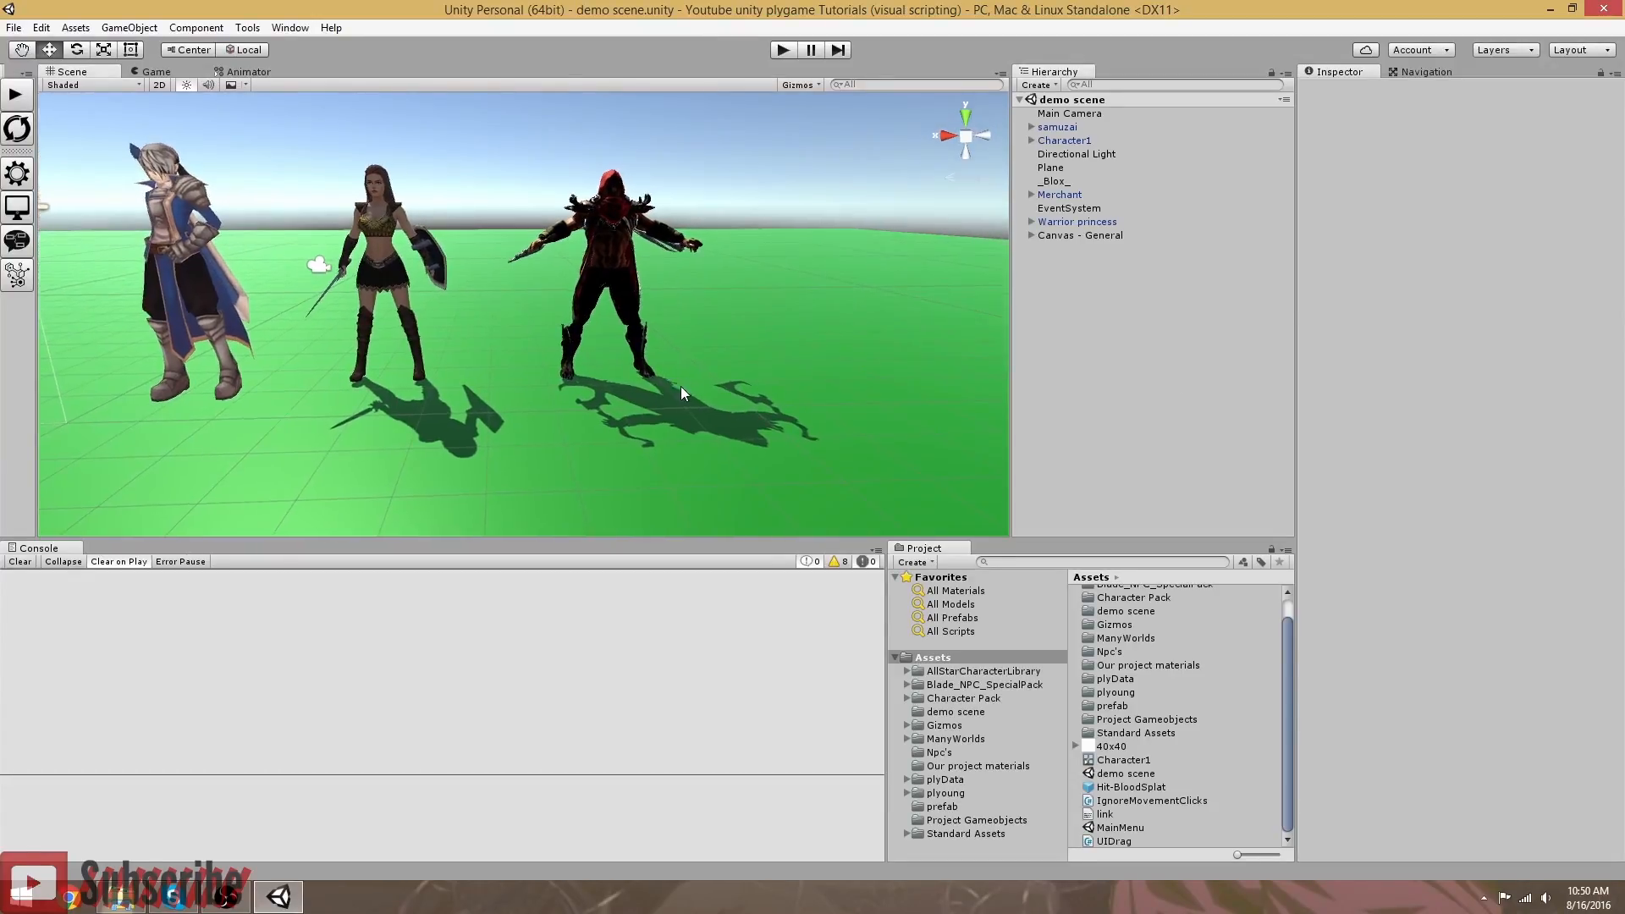
scroll(681, 386, up, 5)
alt+drag(690, 383, 716, 419)
scroll(718, 419, down, 4)
scroll(718, 419, up, 3)
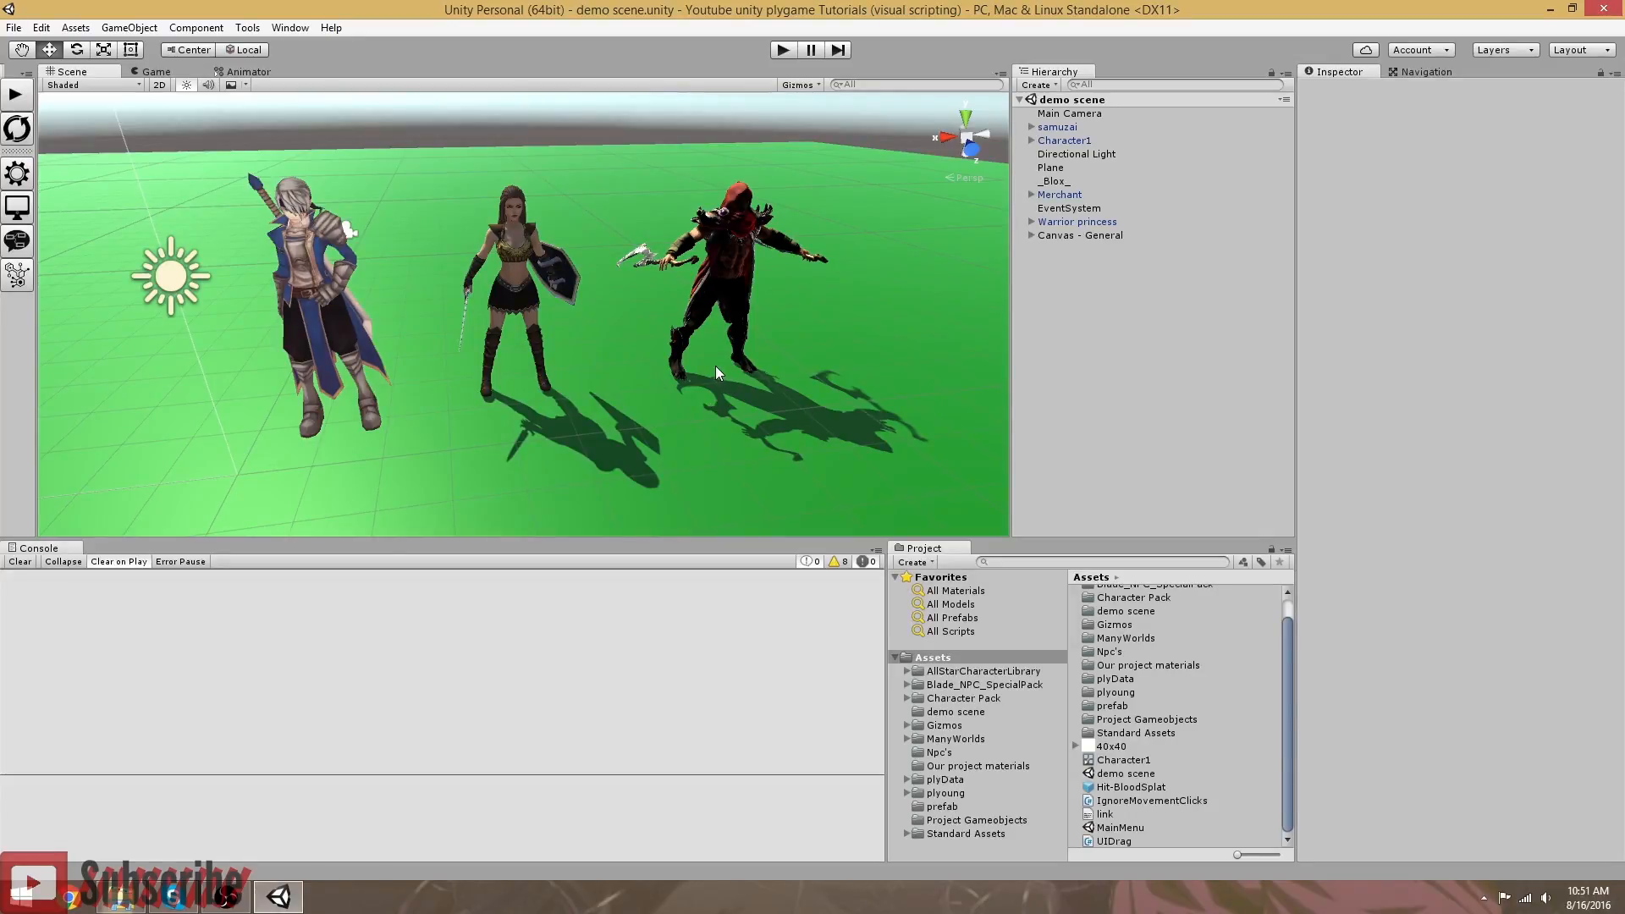
click(1060, 195)
drag(618, 254, 741, 197)
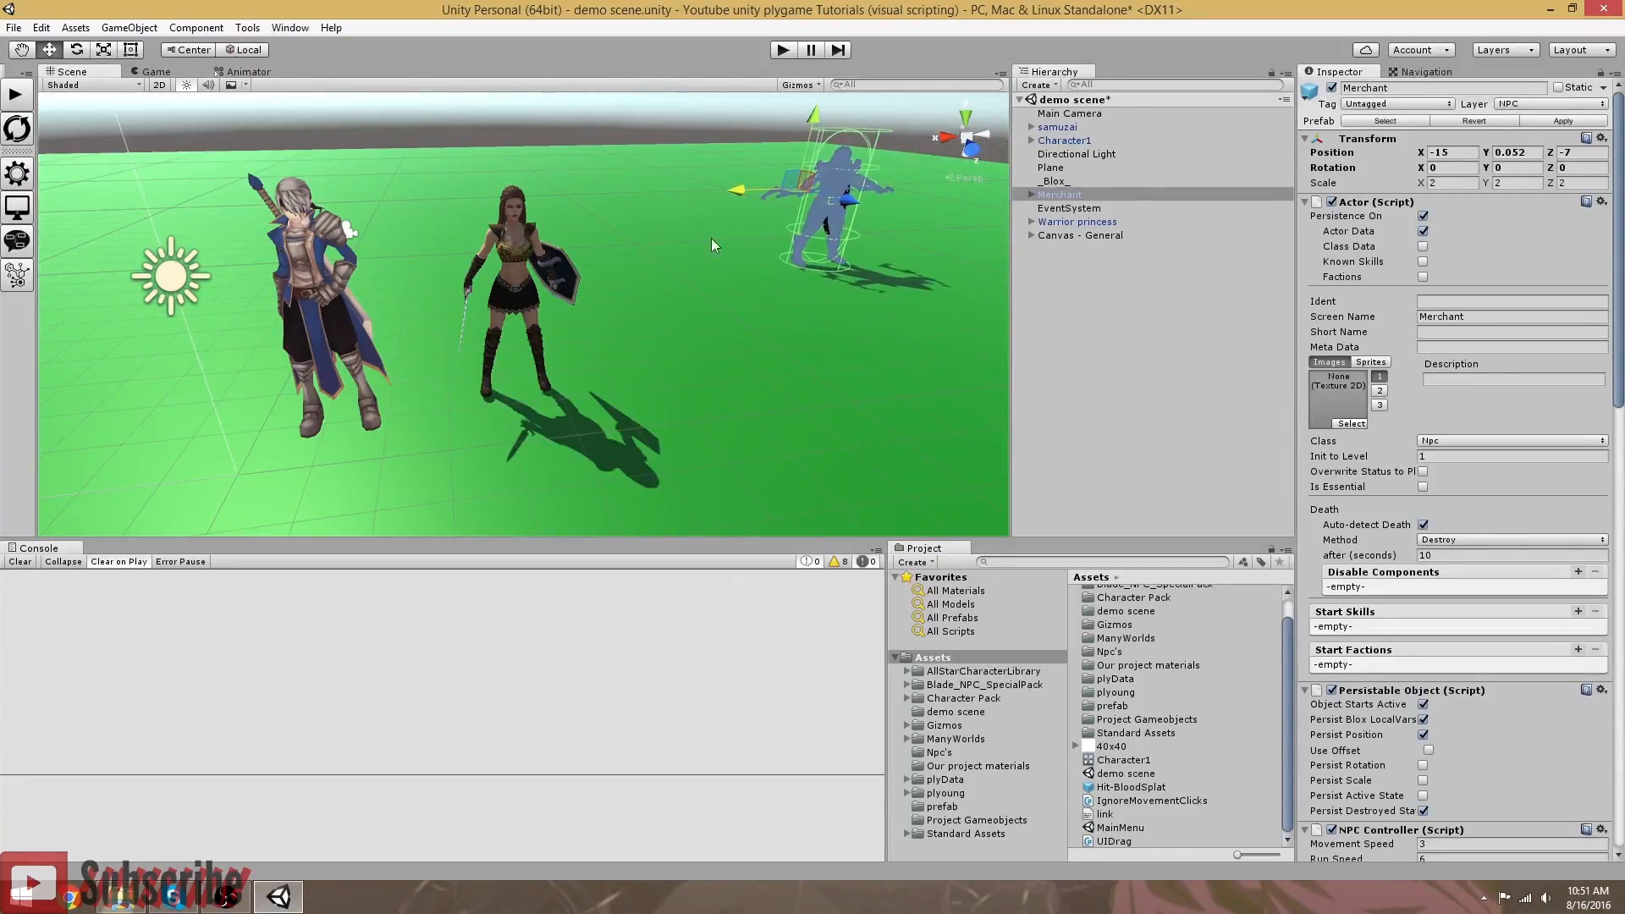
click(278, 343)
drag(277, 343, 196, 275)
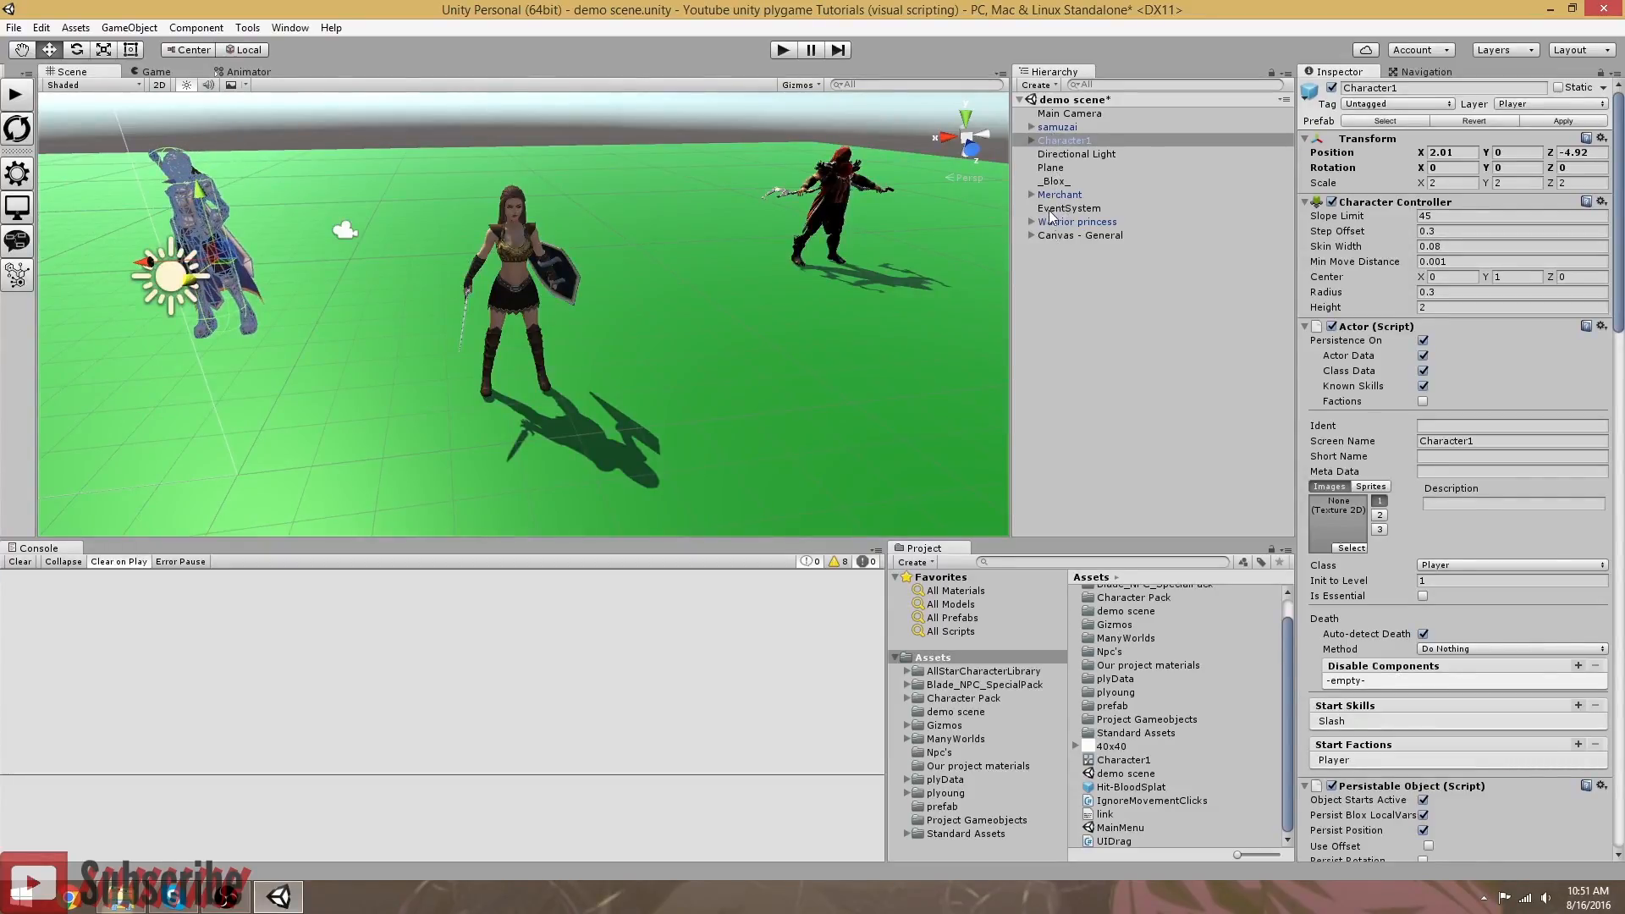
Step: Add a plyBlox component to the Warrior princess object
double_click(1063, 221)
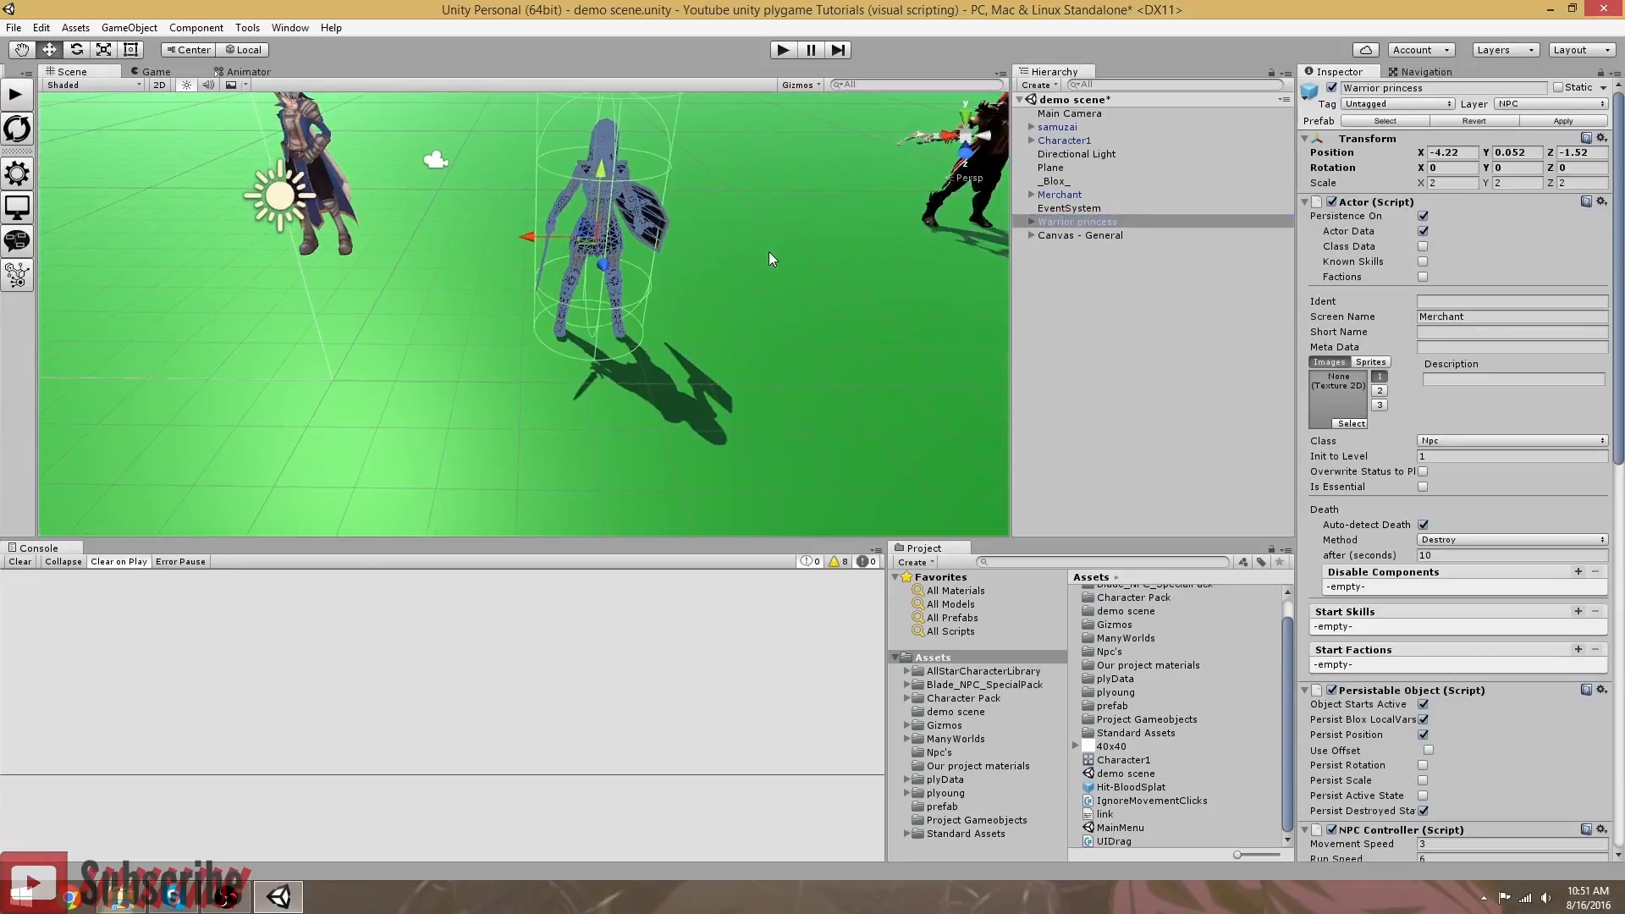
scroll(768, 252, up, 4)
right_drag(676, 331, 738, 307)
scroll(1494, 456, down, 4)
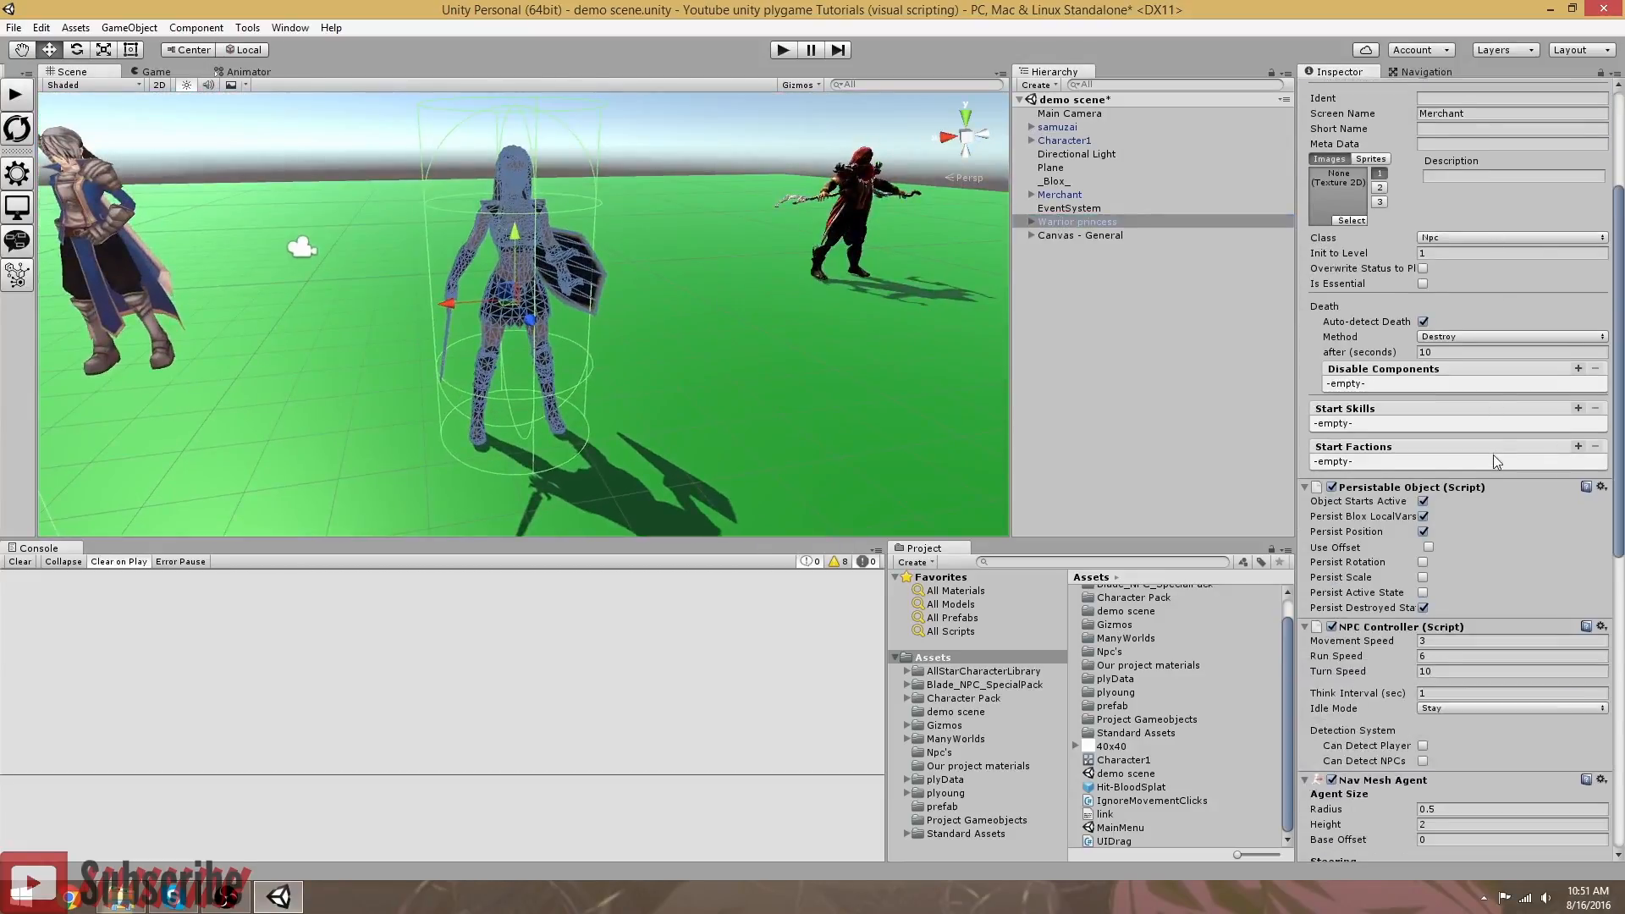
scroll(1494, 461, down, 12)
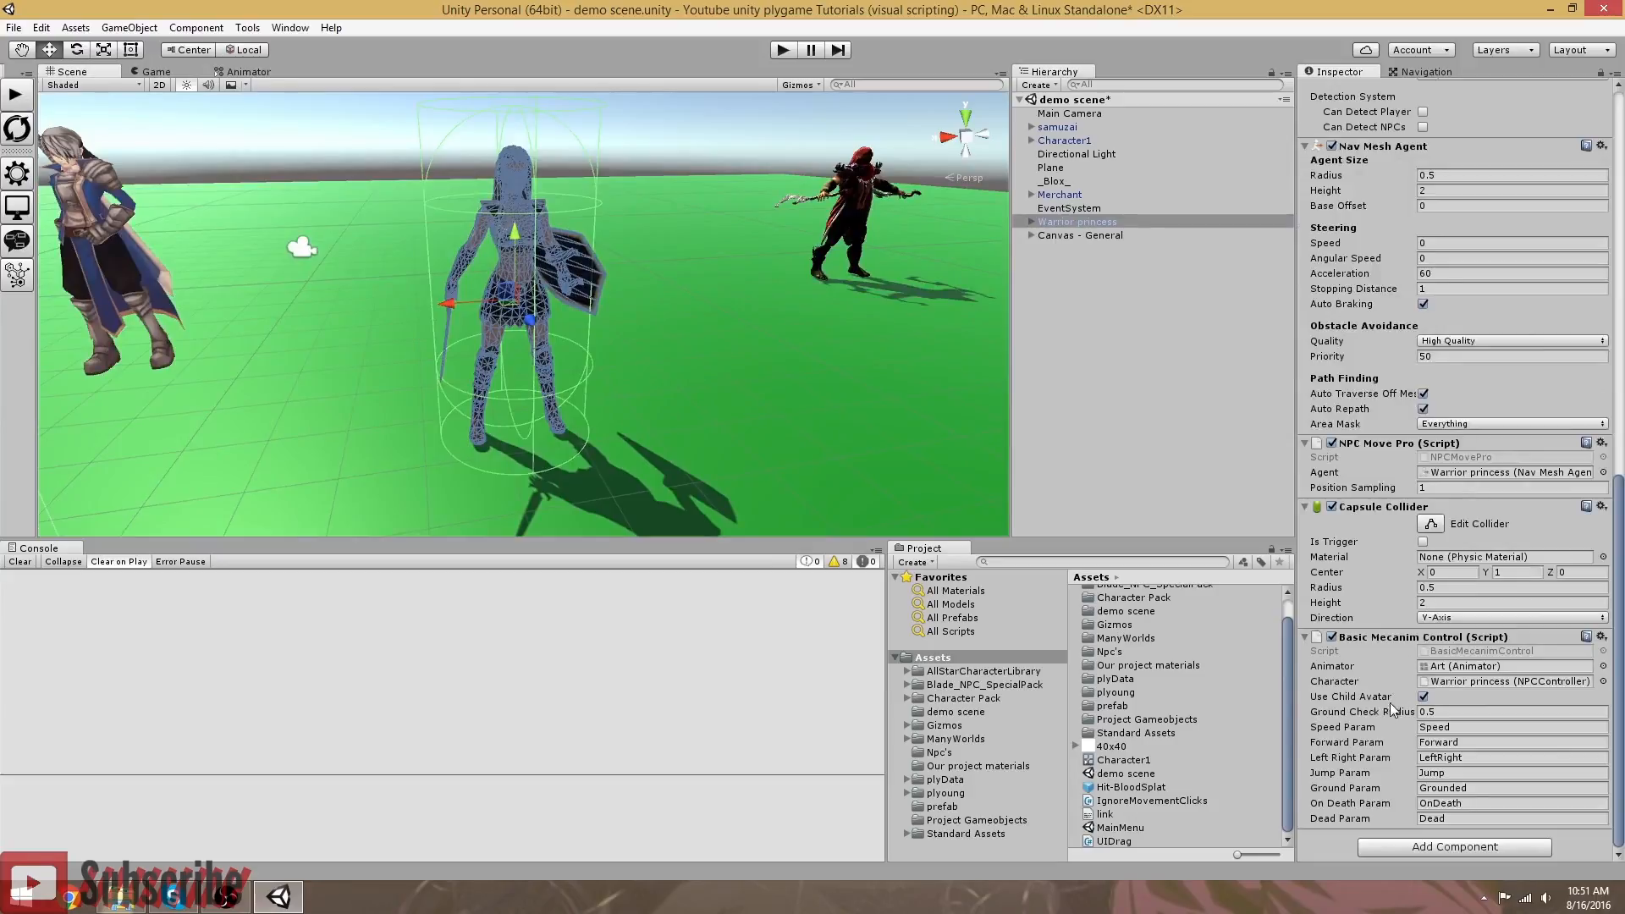
scroll(1414, 424, up, 15)
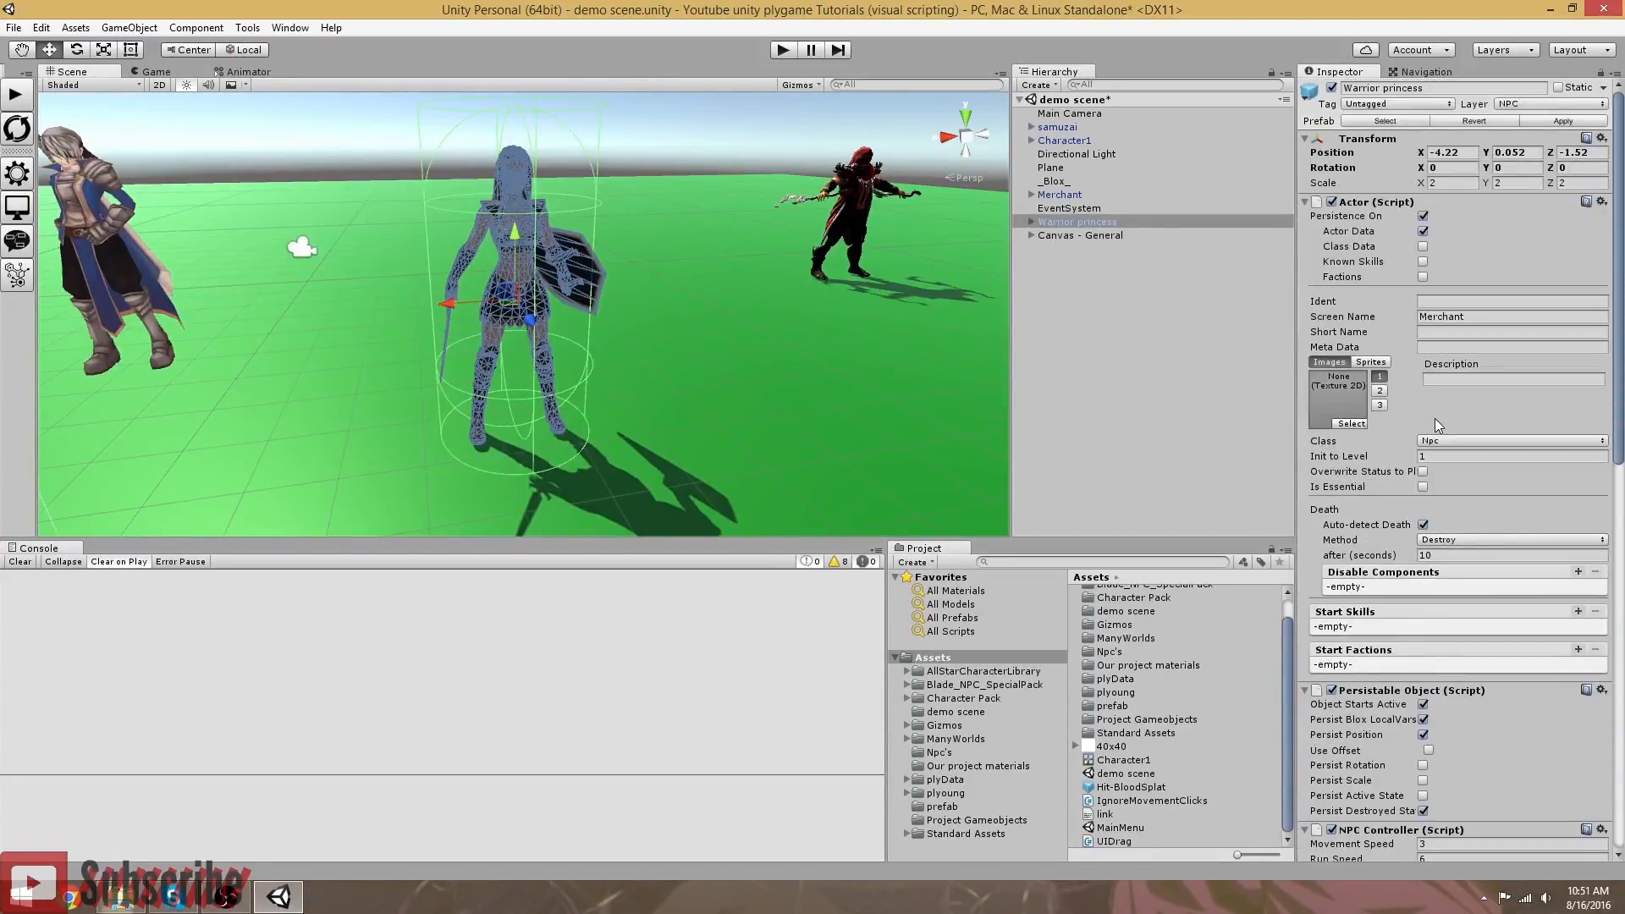
scroll(1436, 426, down, 15)
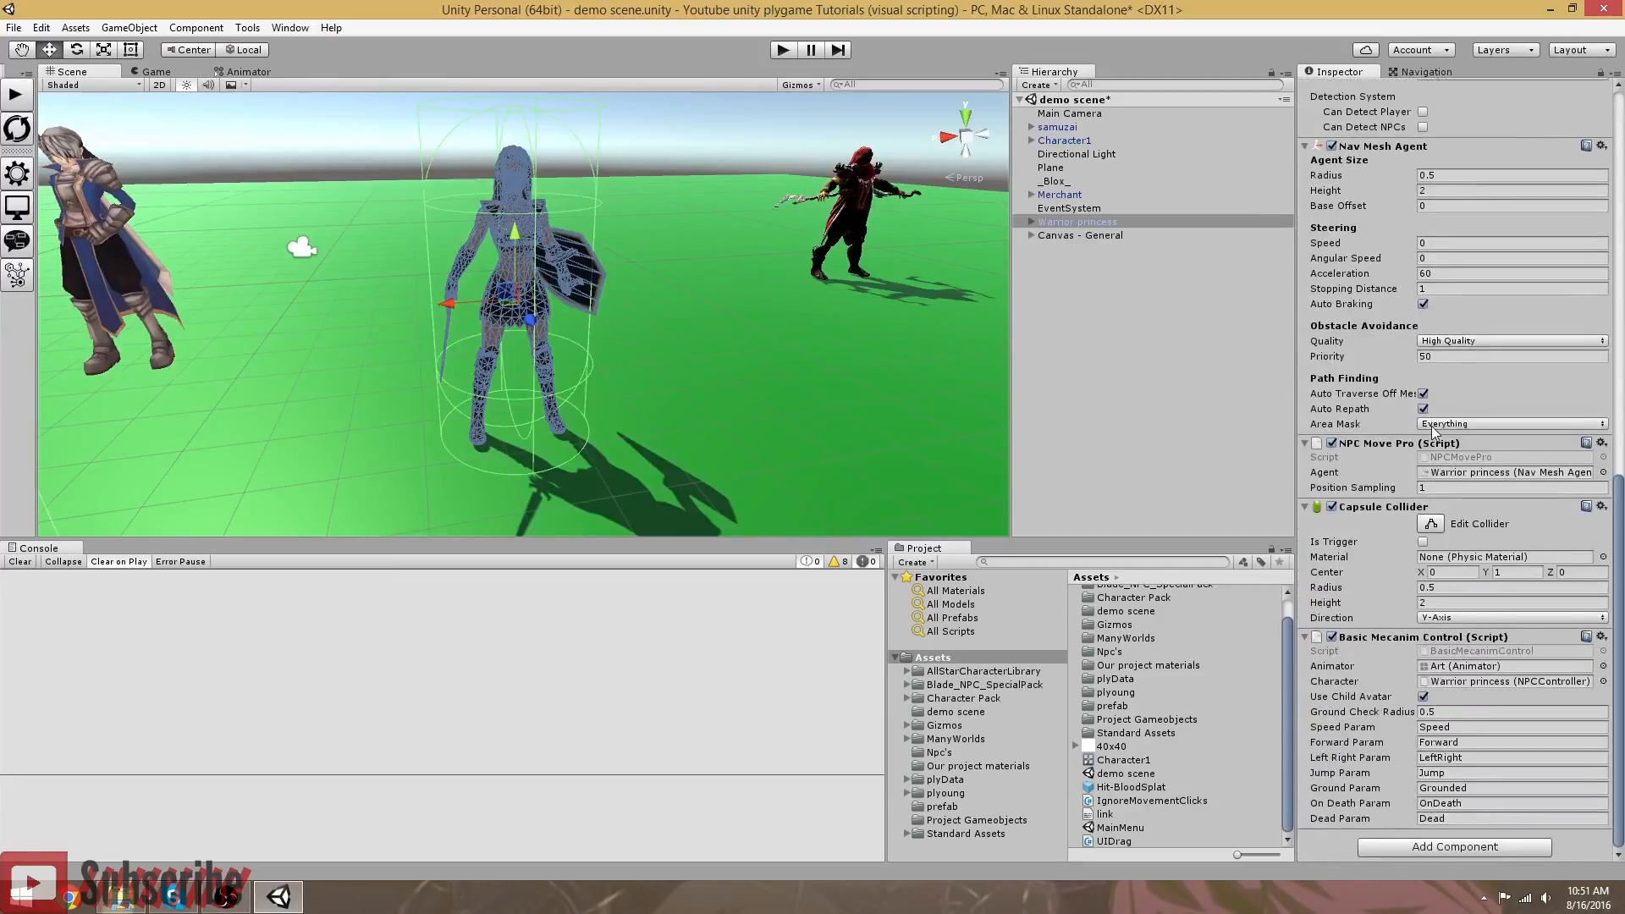
click(1456, 850)
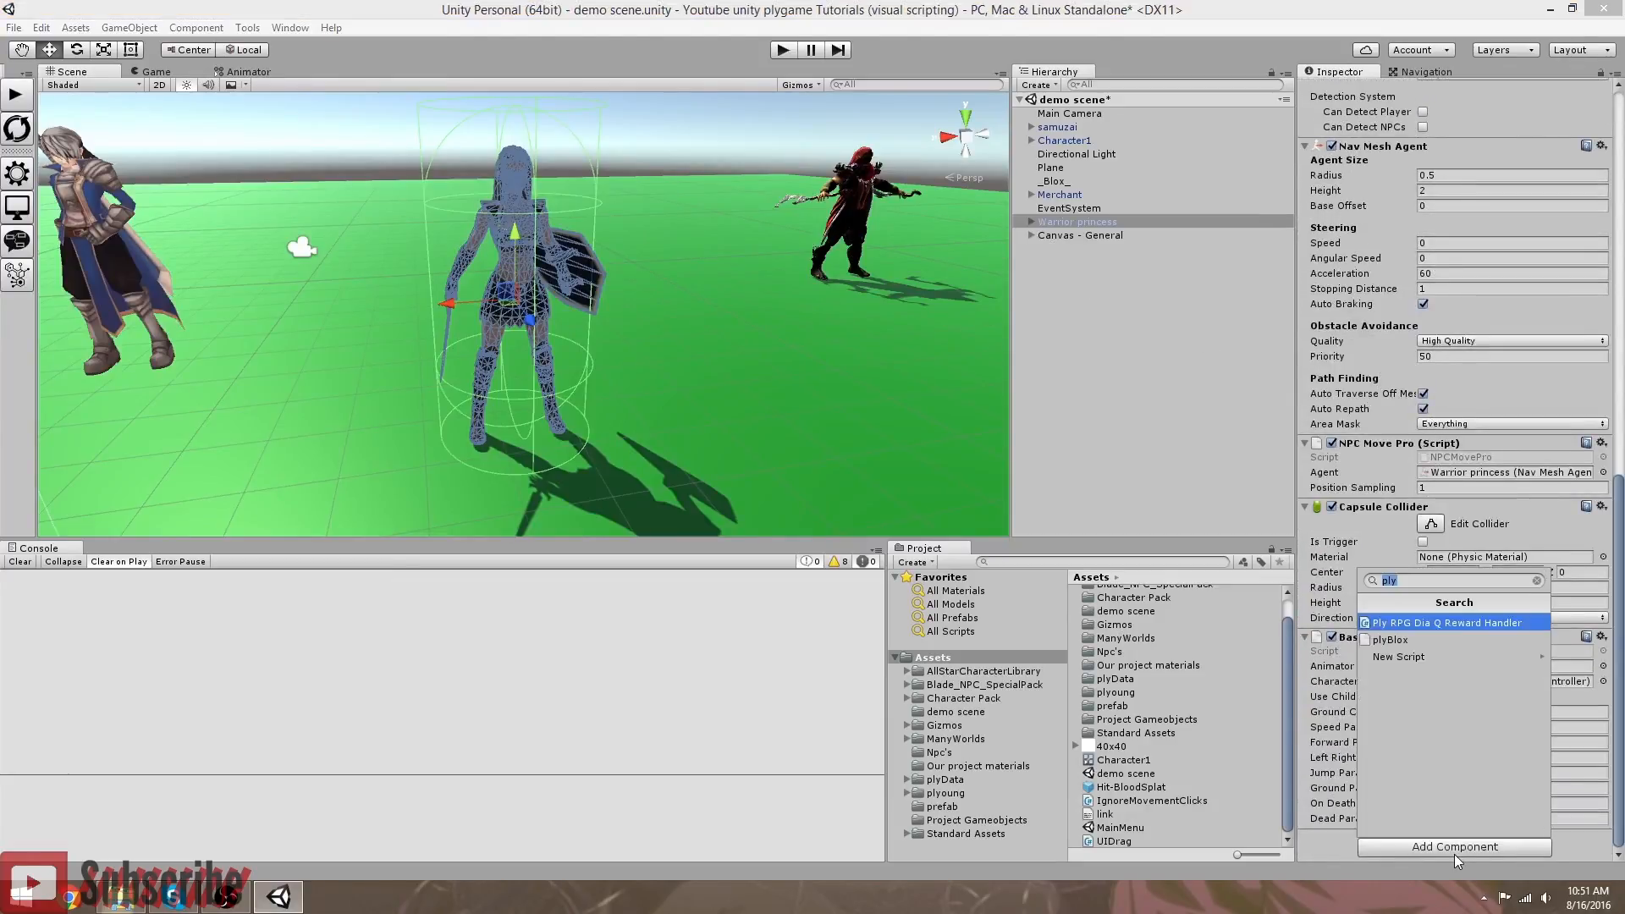
click(1398, 641)
scroll(1456, 636, down, 5)
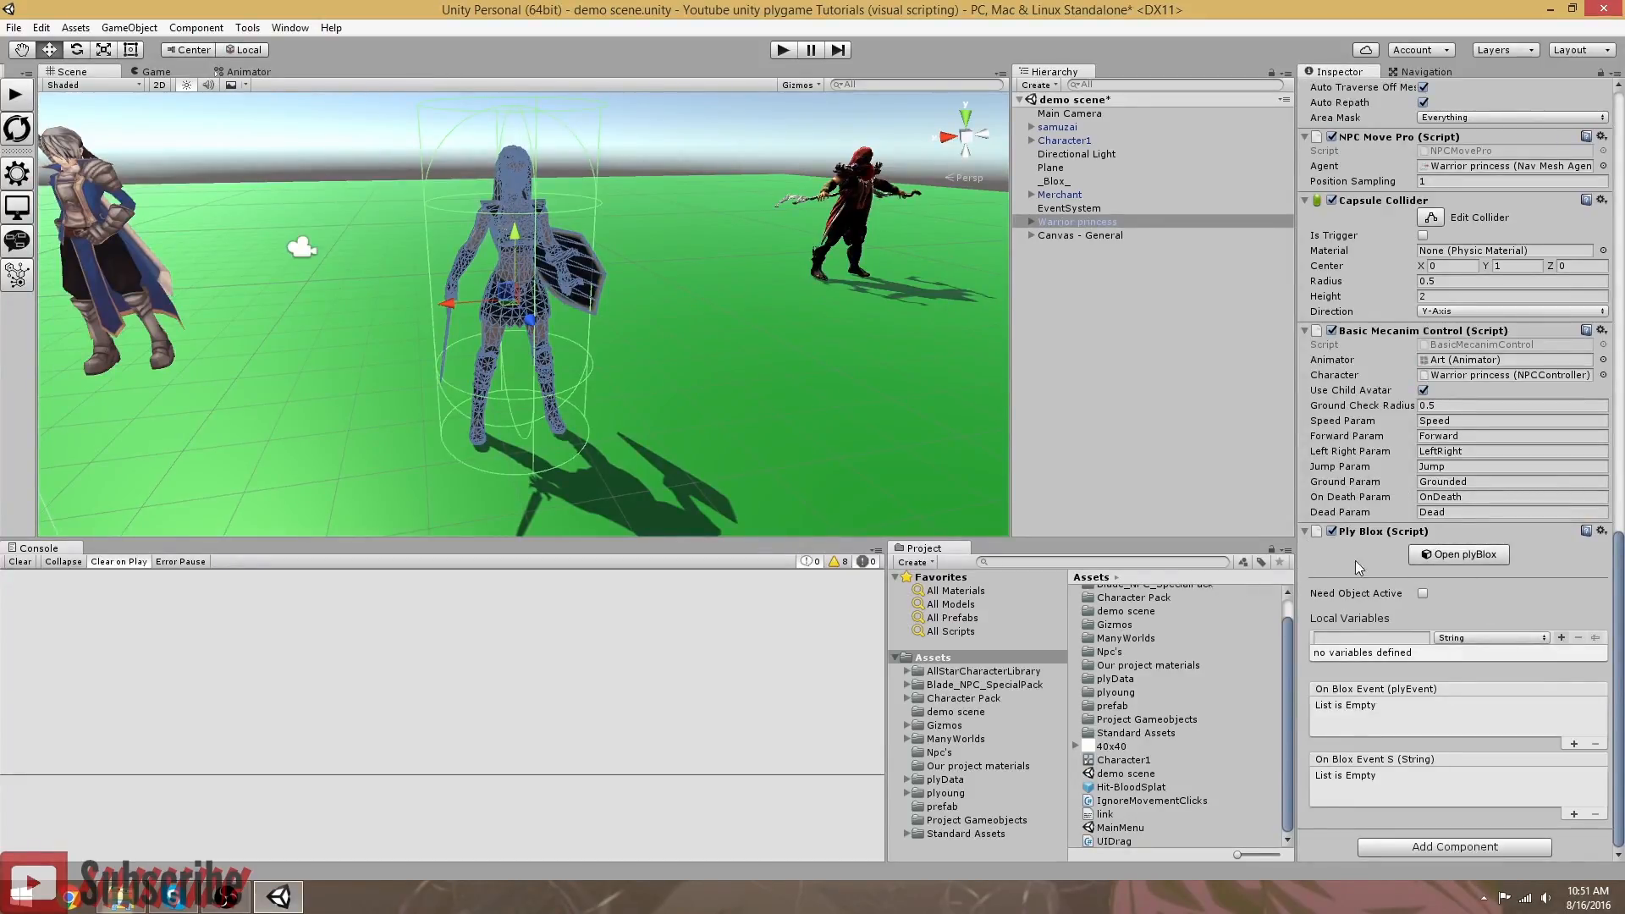
Step: Open the Warrior princess's plyBlox for editing and add a state to it
click(1467, 554)
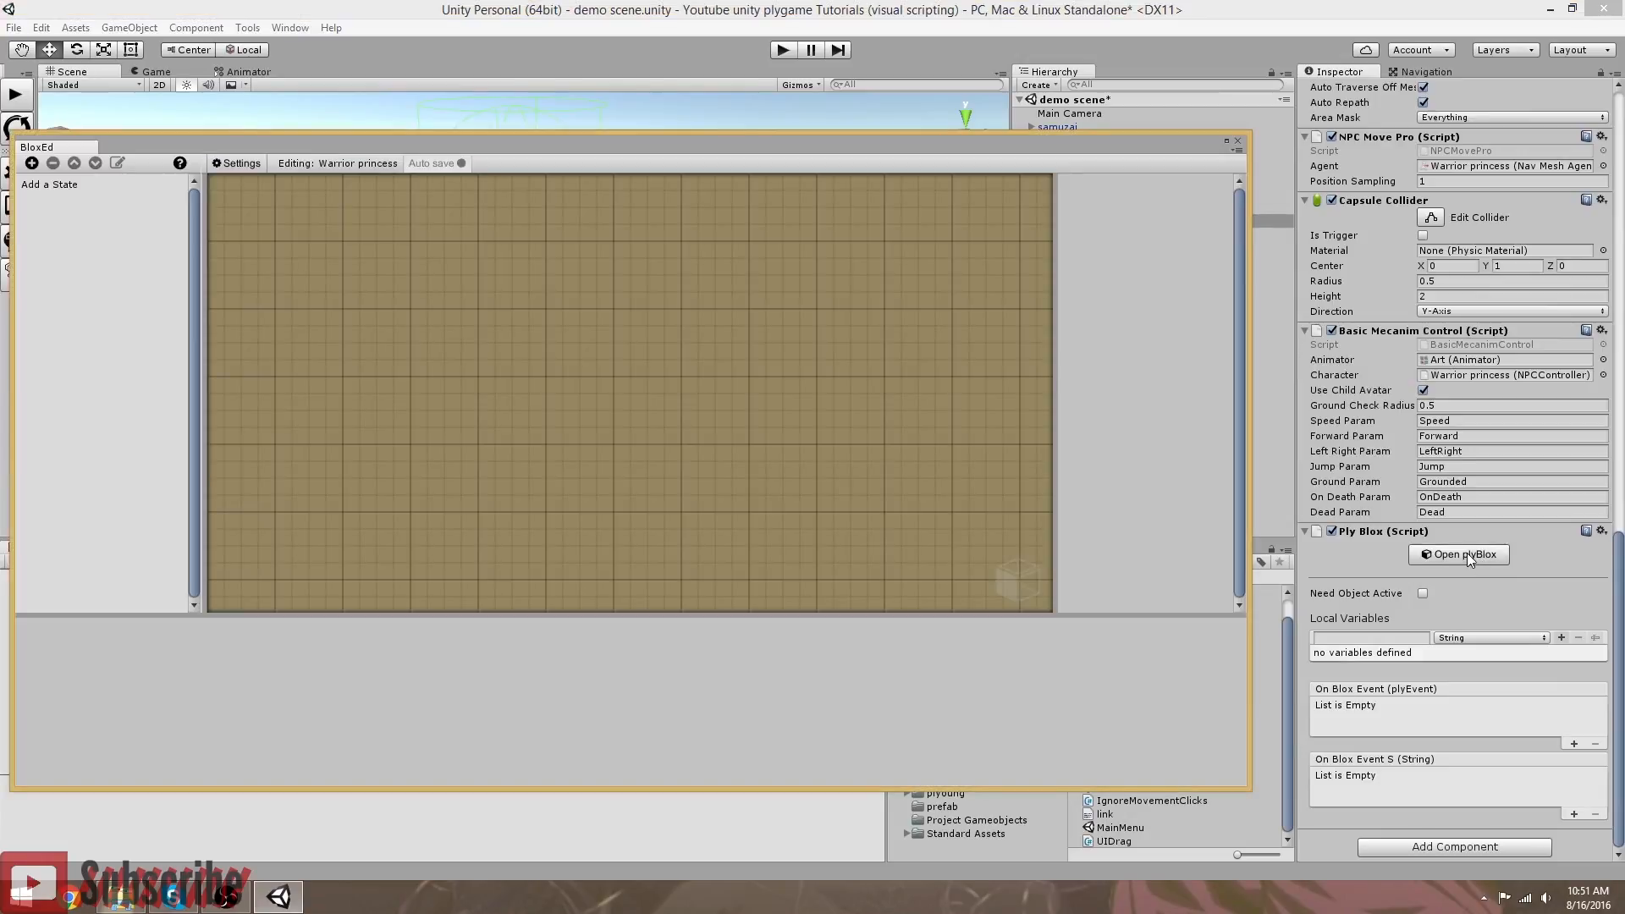
click(31, 163)
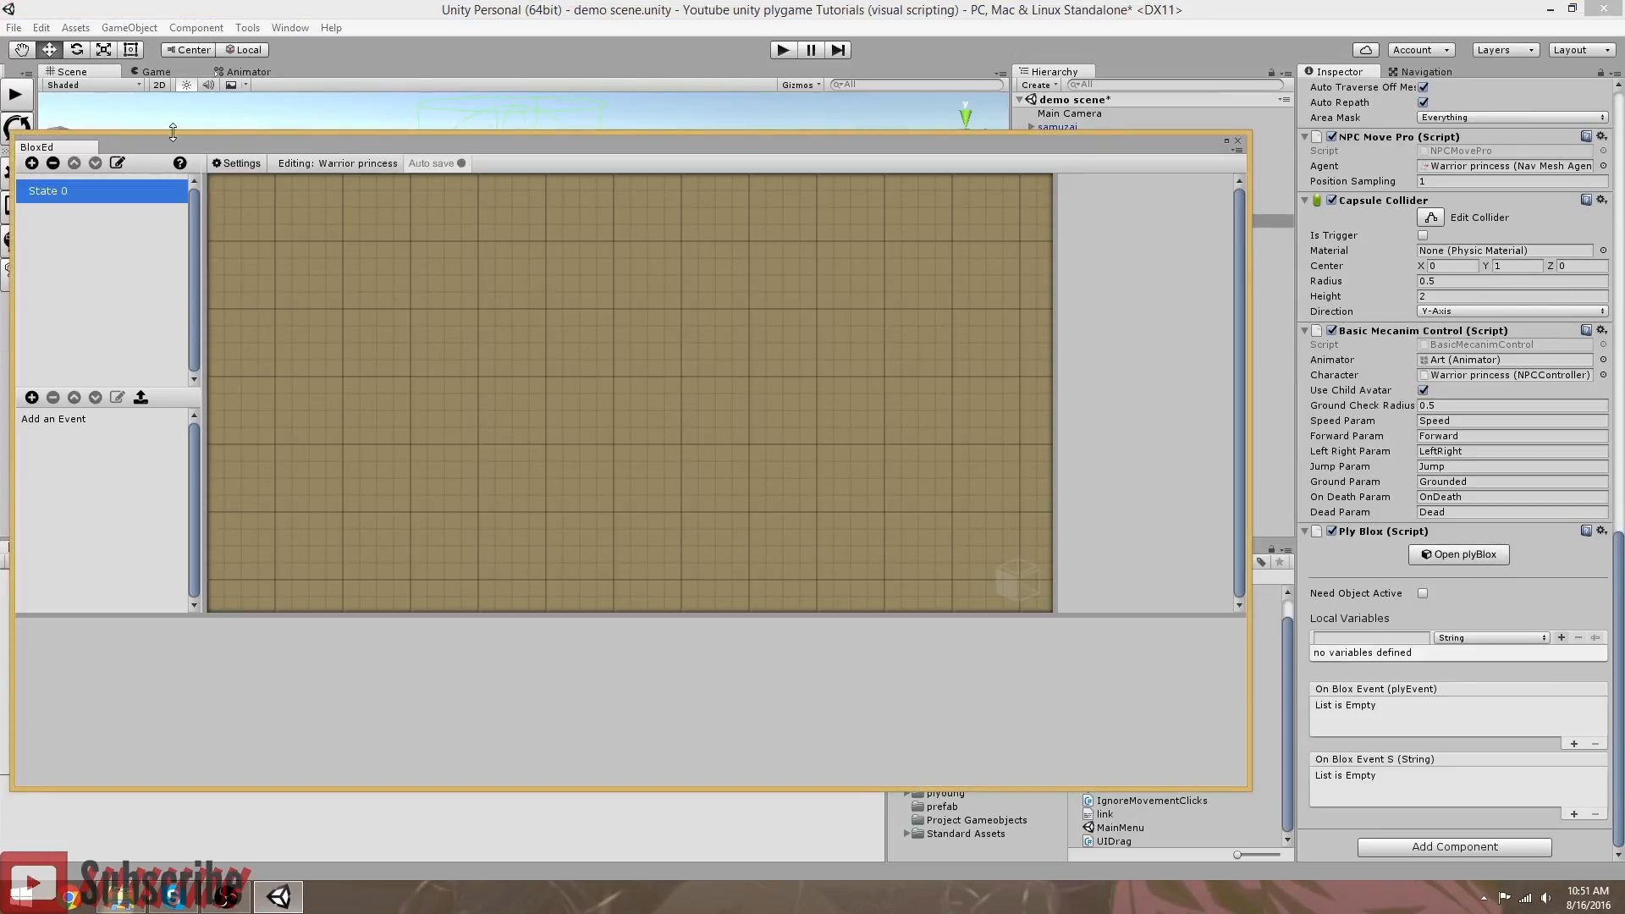
drag(215, 137, 378, 132)
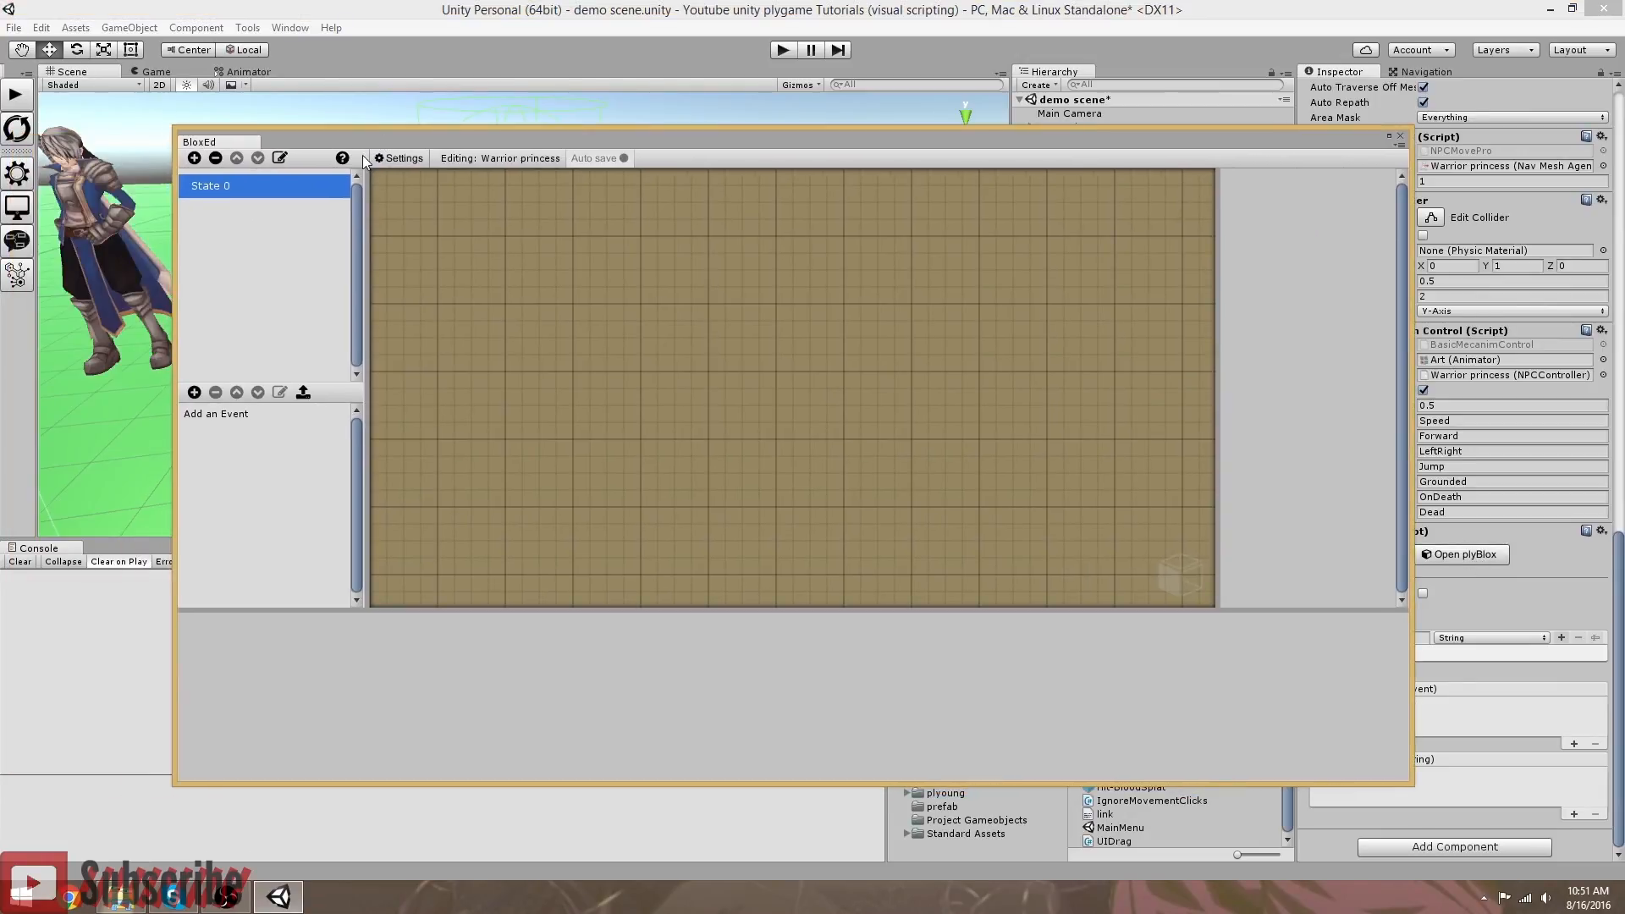
Step: Add a plyRPG Actor On Interact event to State 0
click(194, 393)
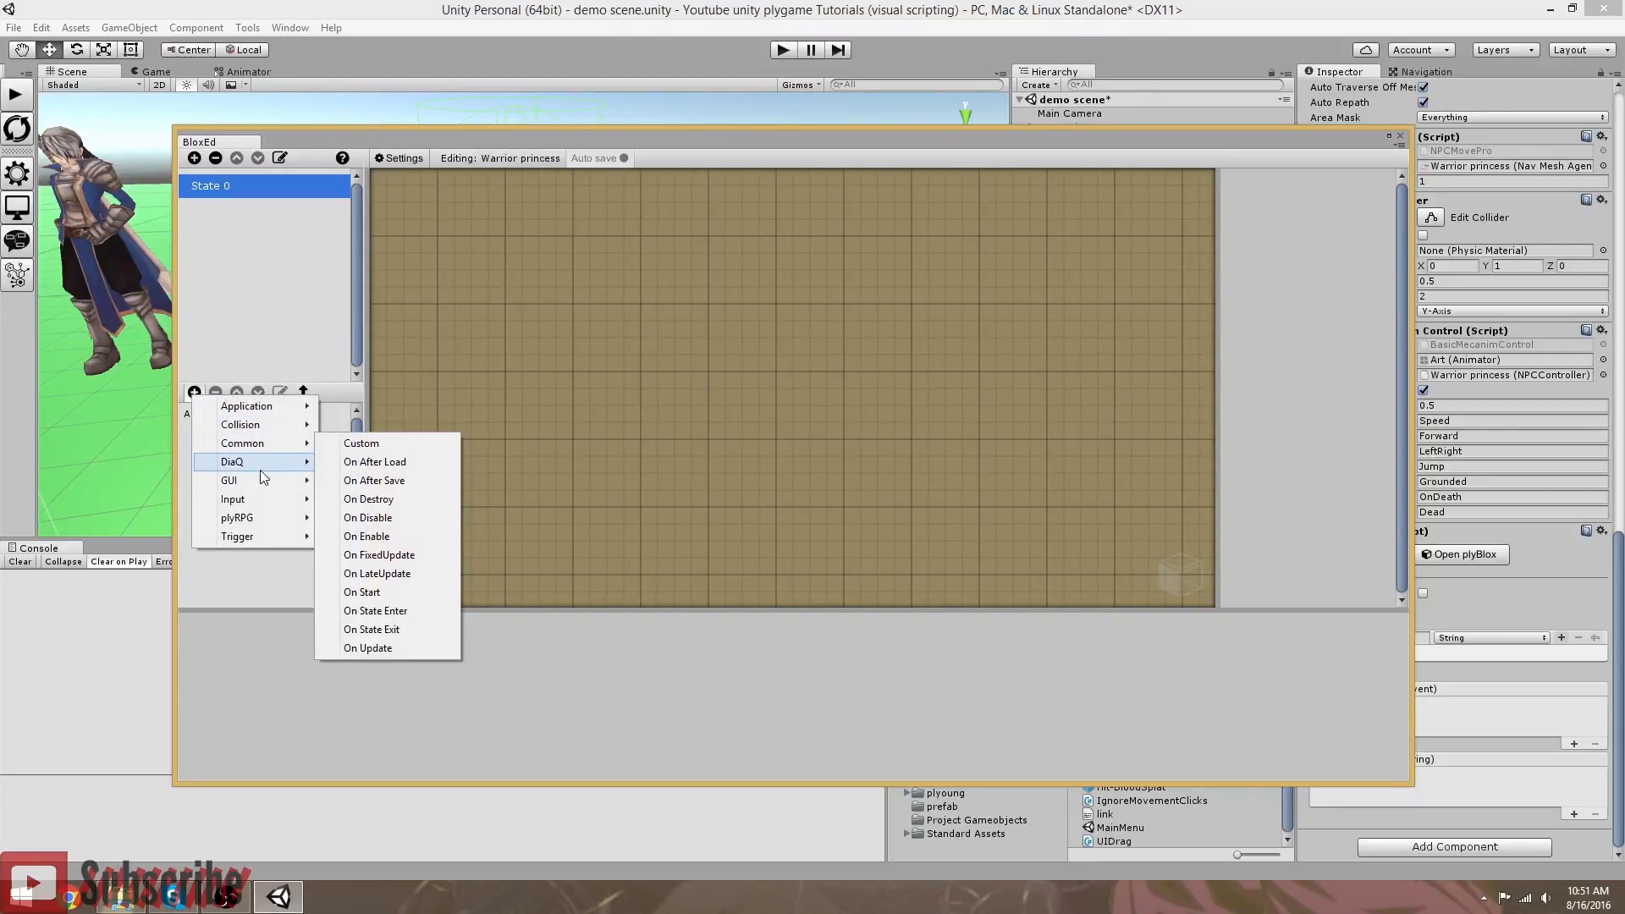
mouse_move(258, 518)
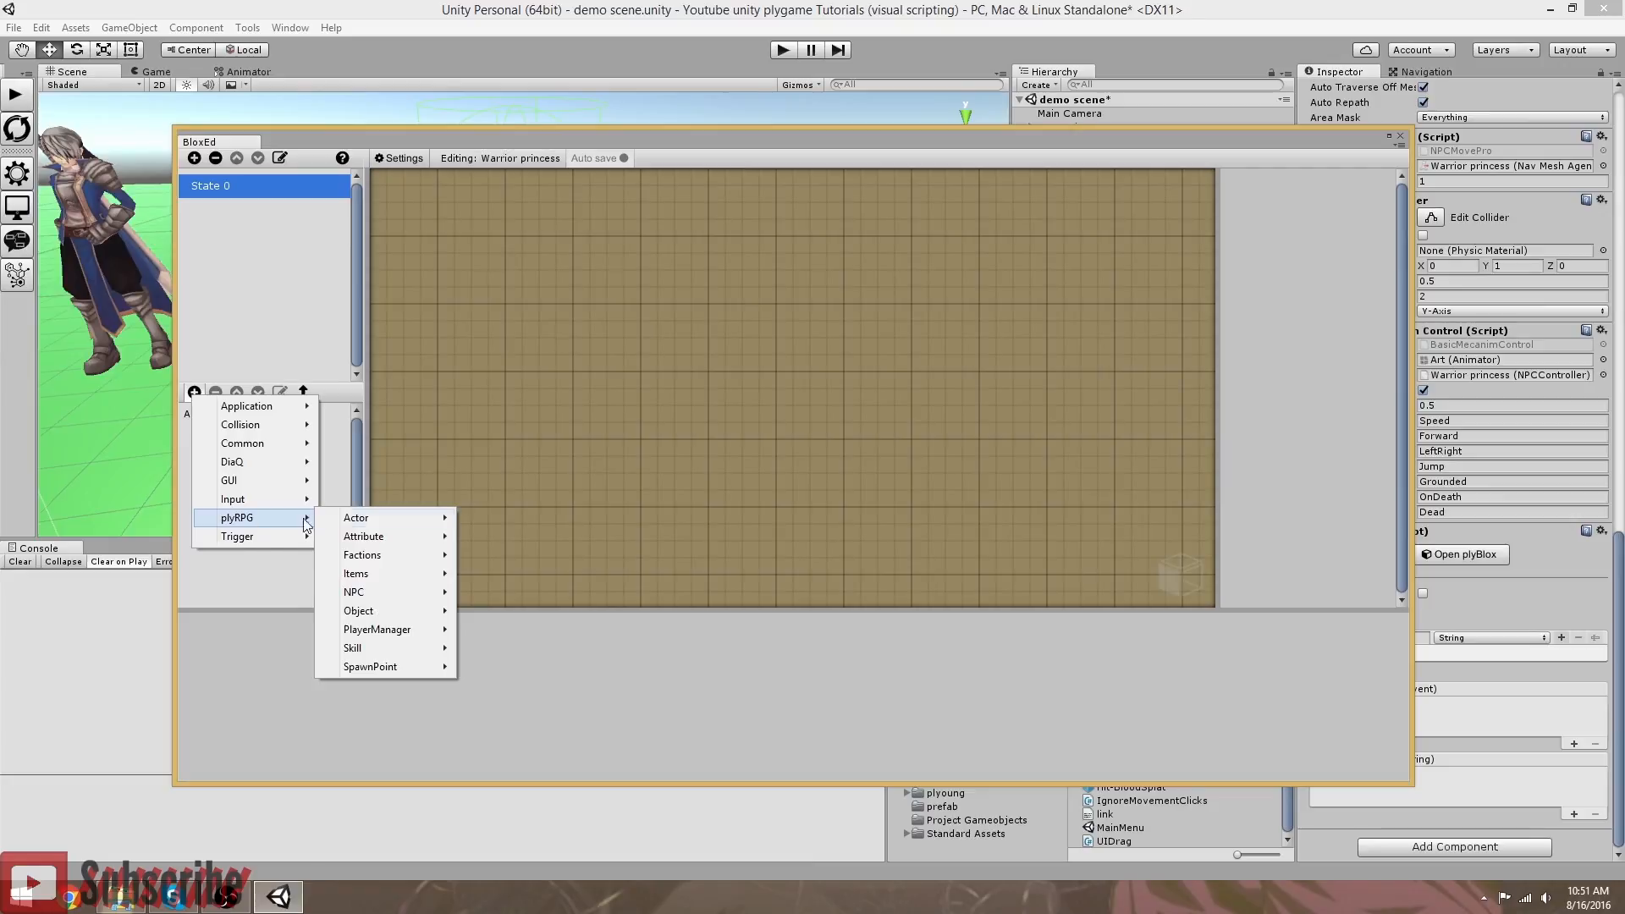
mouse_move(401, 526)
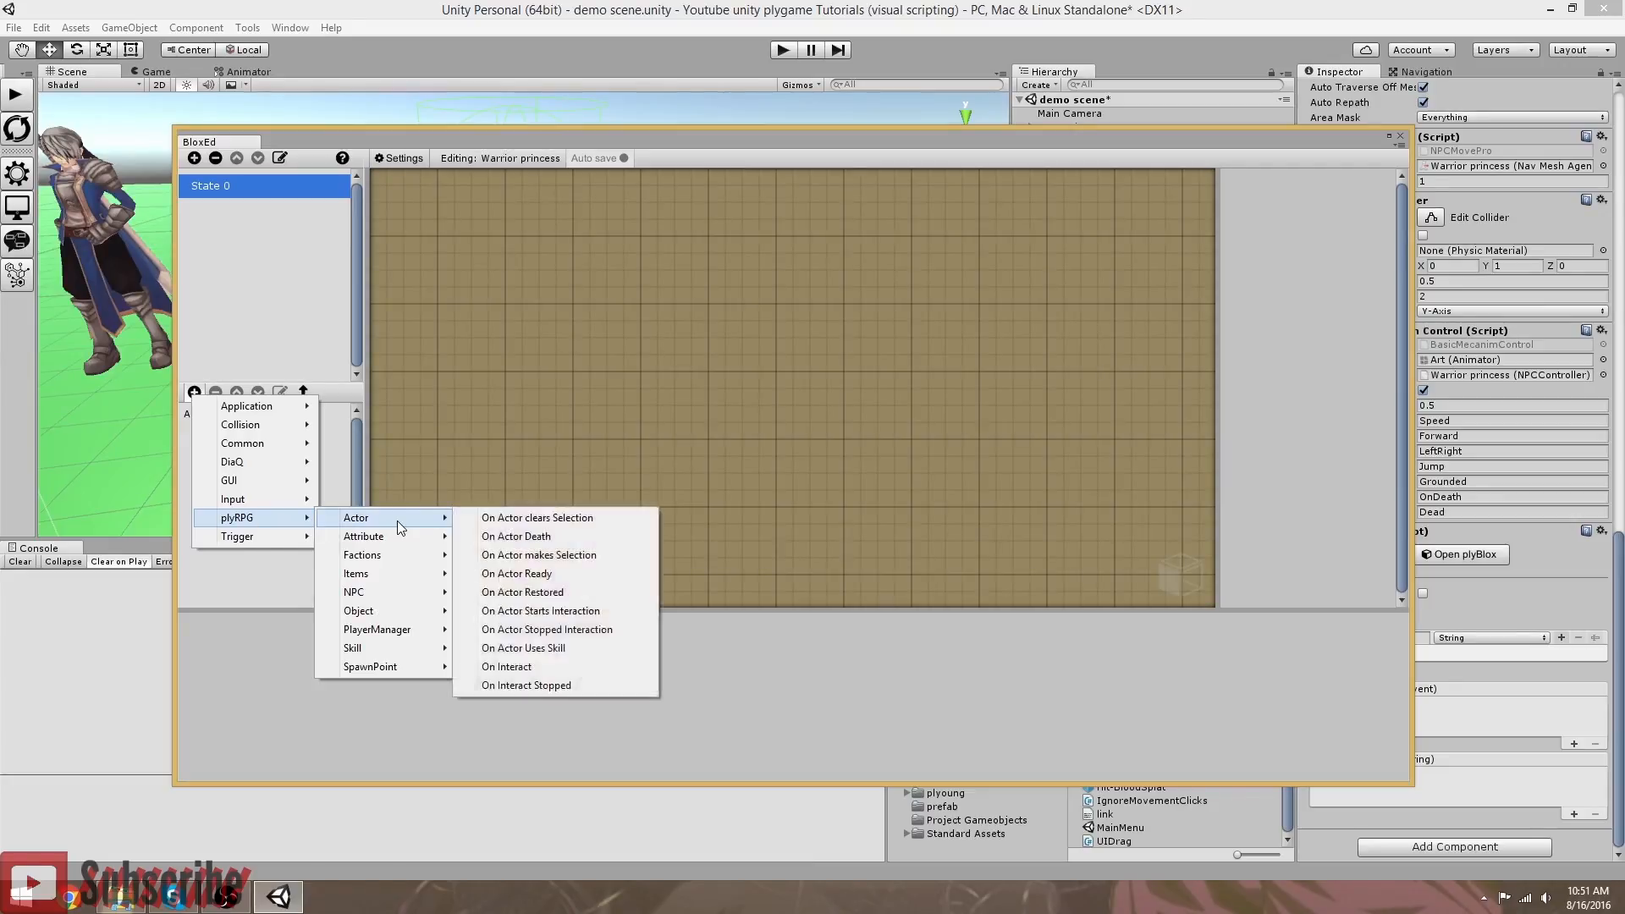
click(541, 667)
Step: Add a plyRPG Actor On Interact Stopped event to State 0, and reselect the On Interact event
click(193, 388)
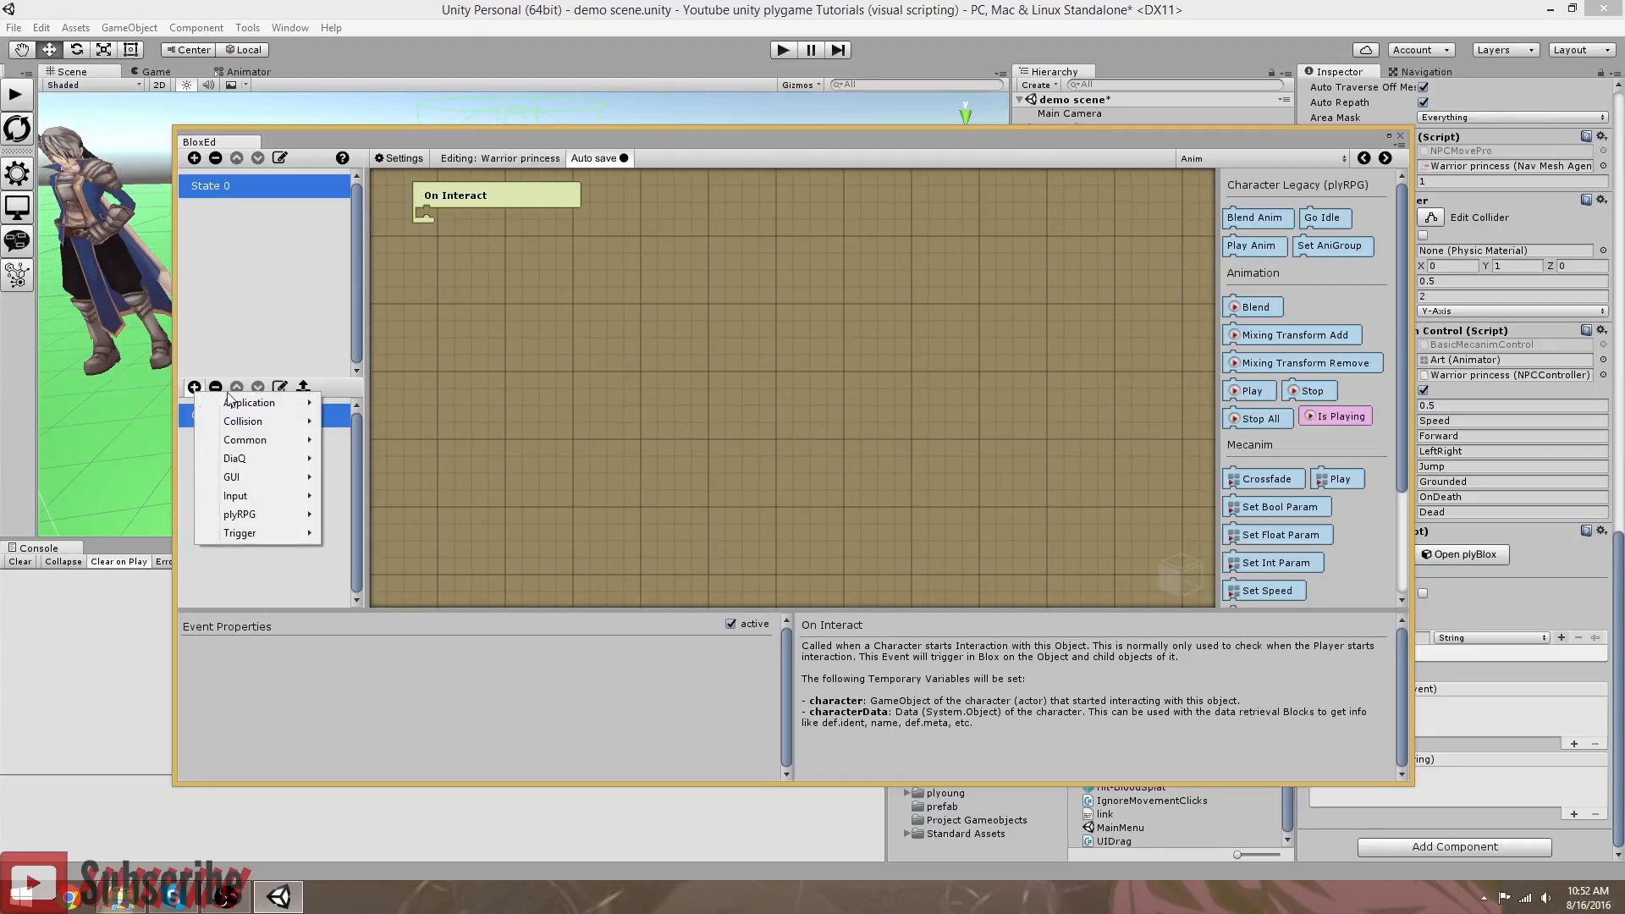
mouse_move(259, 517)
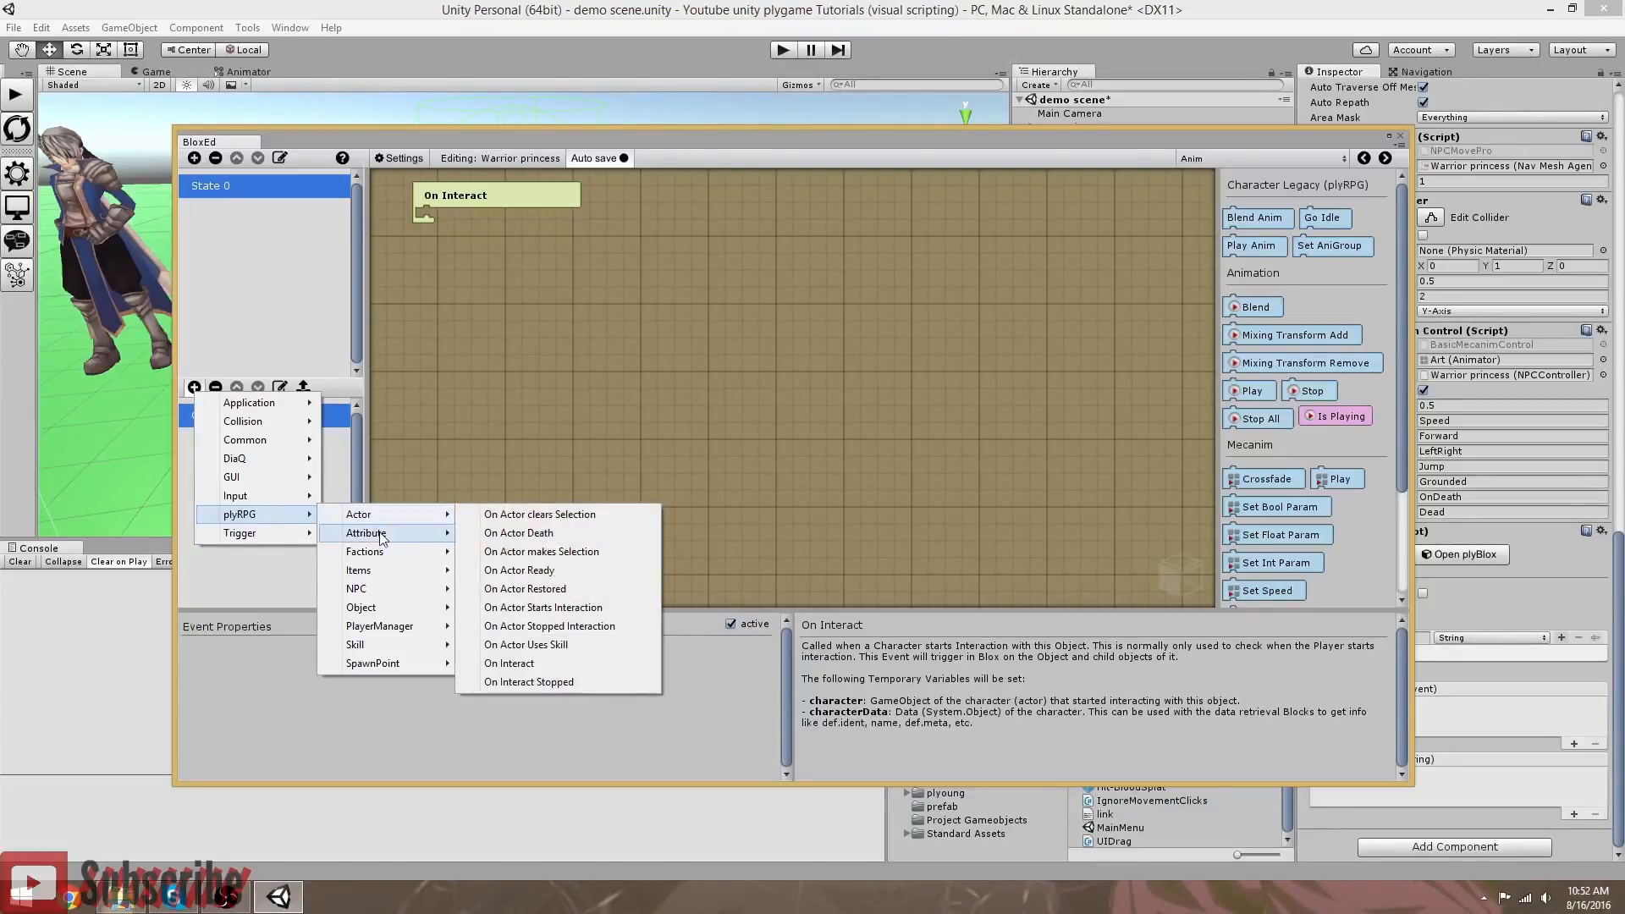
mouse_move(409, 633)
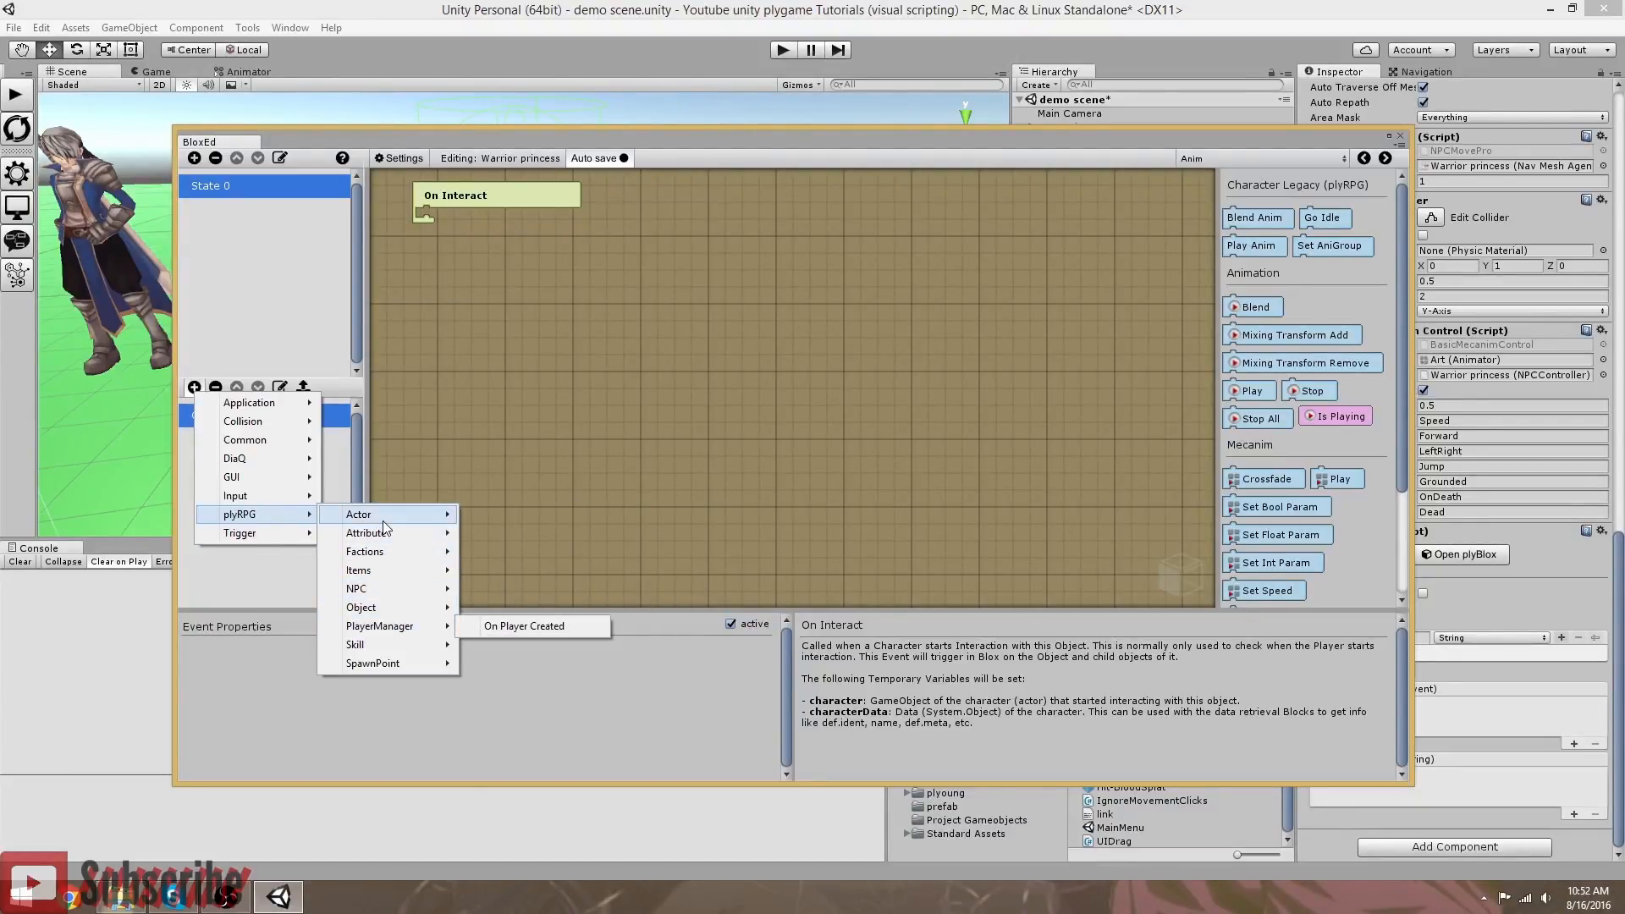
mouse_move(436, 515)
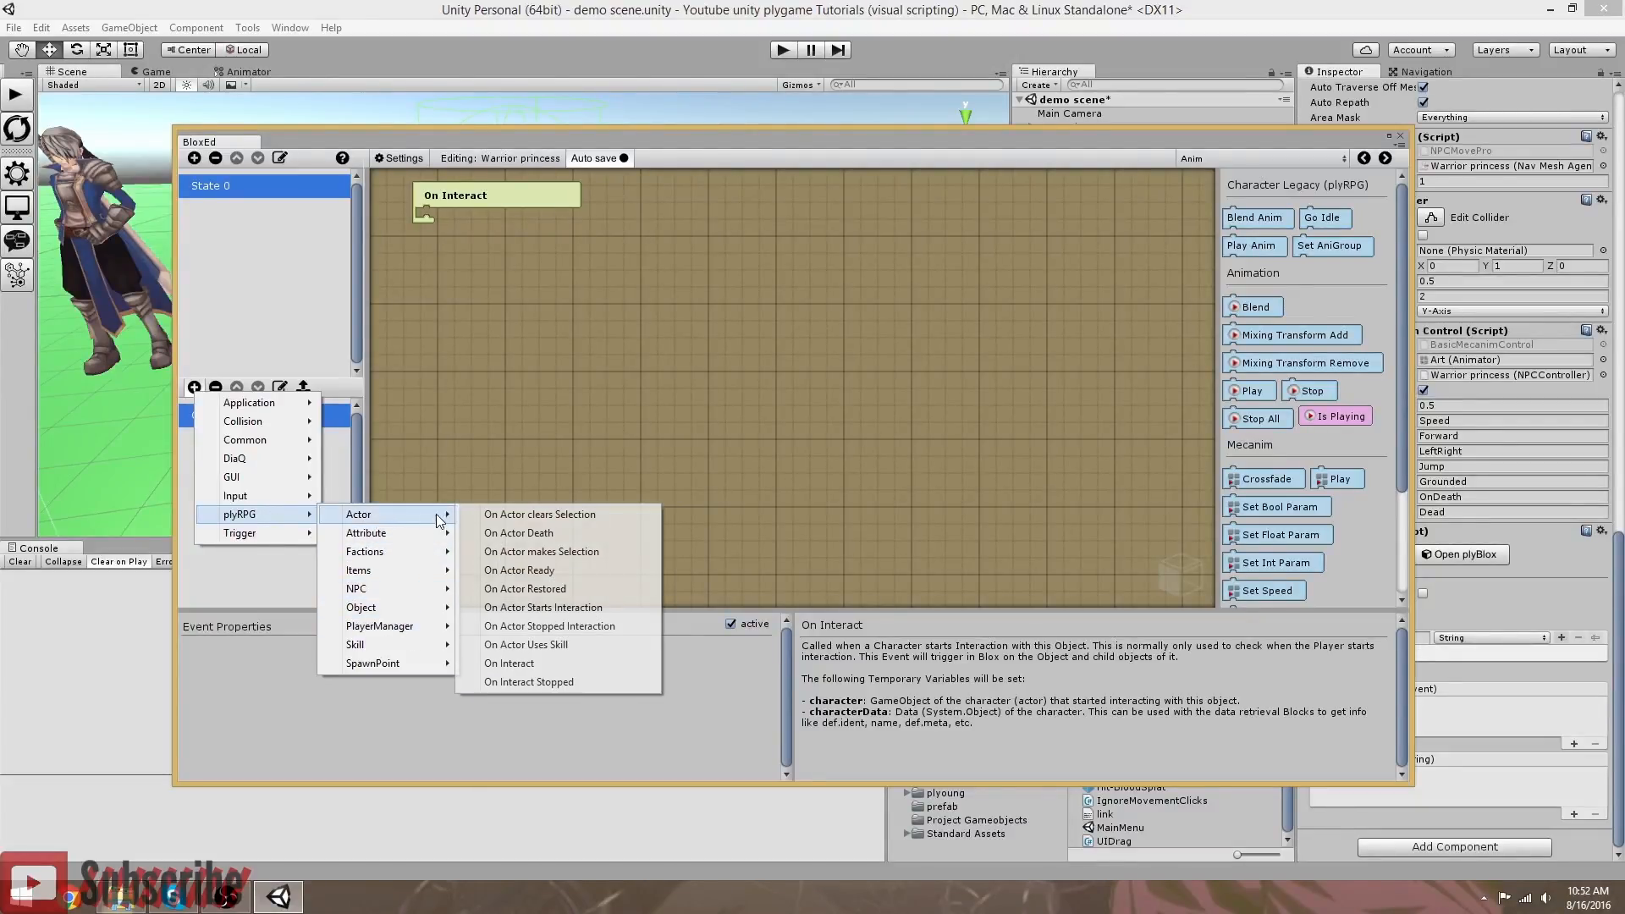
click(542, 683)
click(252, 408)
click(252, 432)
click(246, 401)
click(243, 429)
click(240, 408)
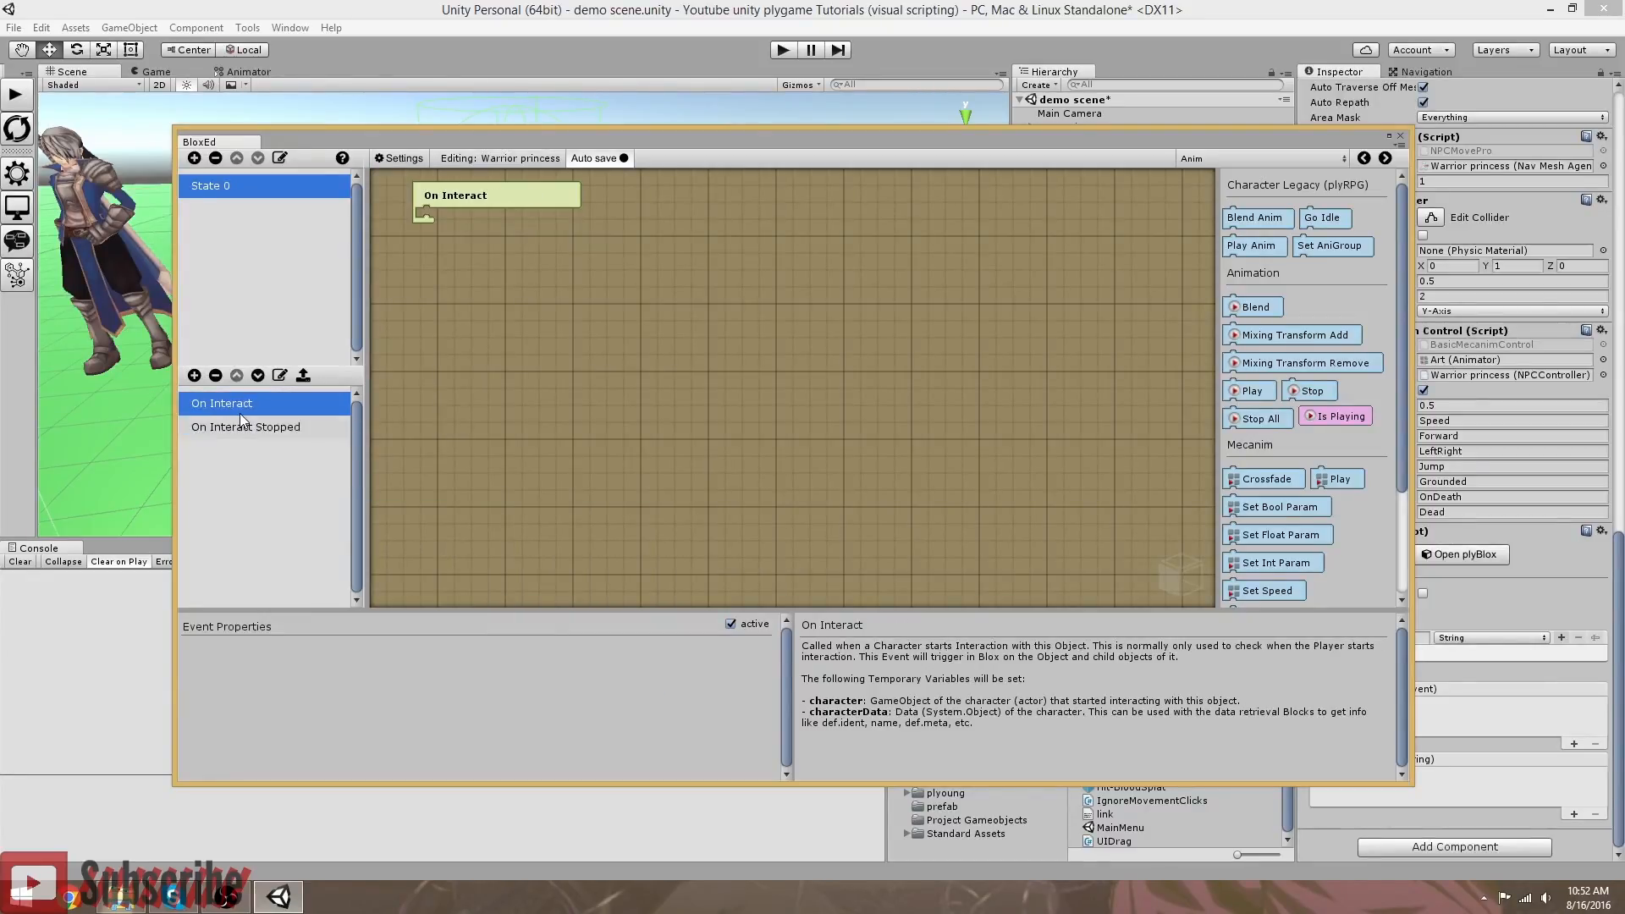
Step: Move the BloxEd window aside to view the scene, and close it
drag(610, 141, 542, 472)
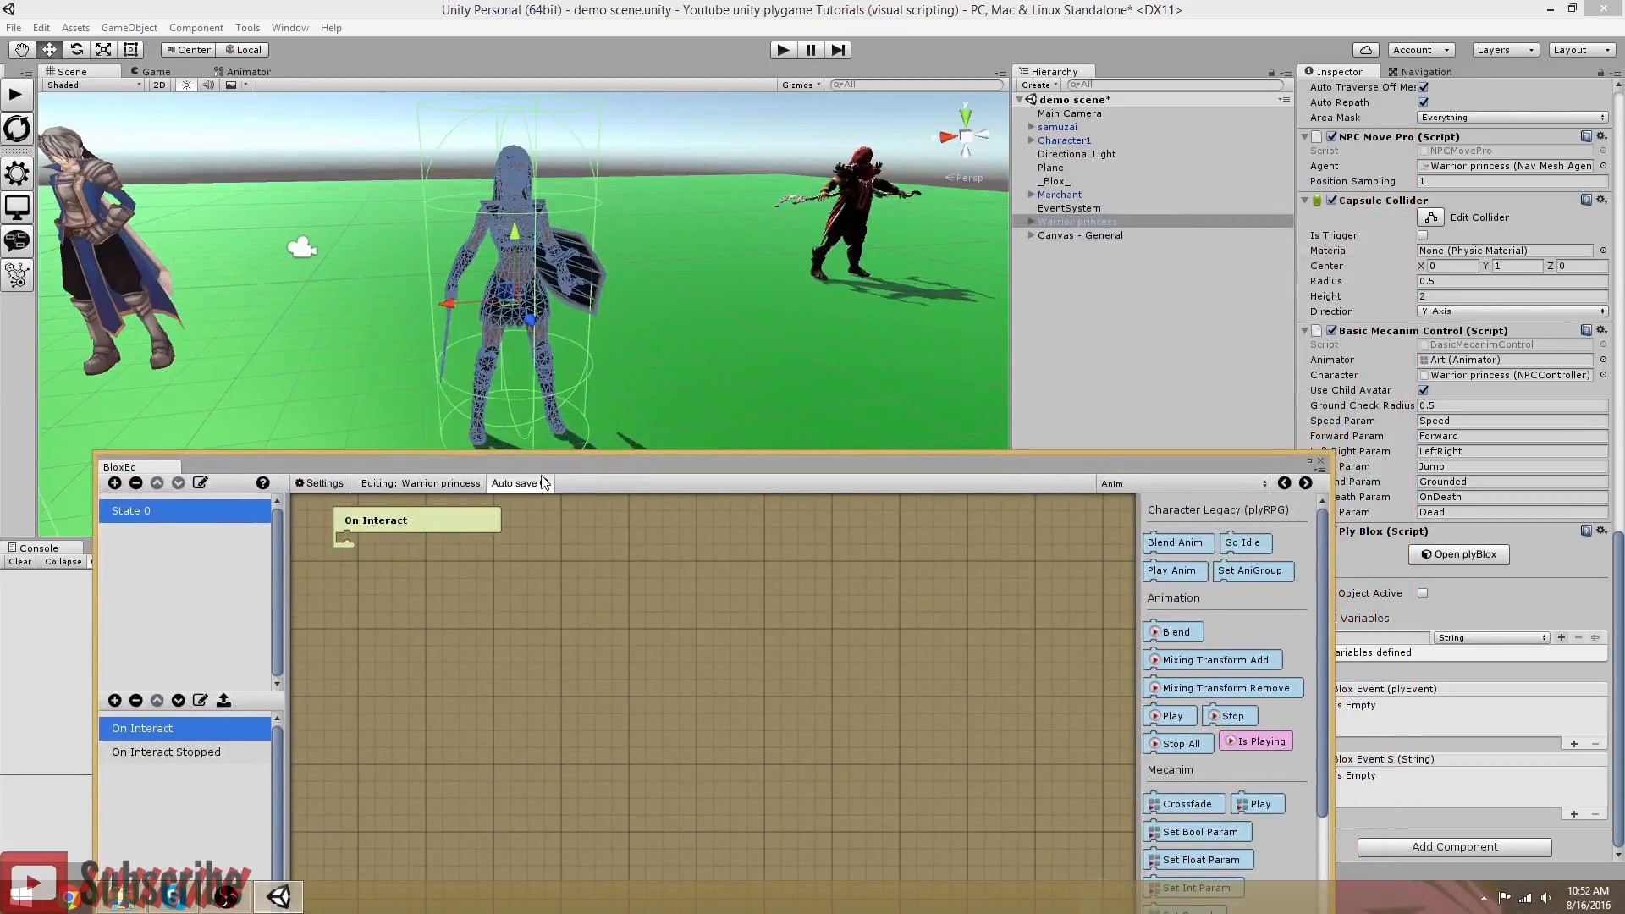
drag(542, 478, 572, 204)
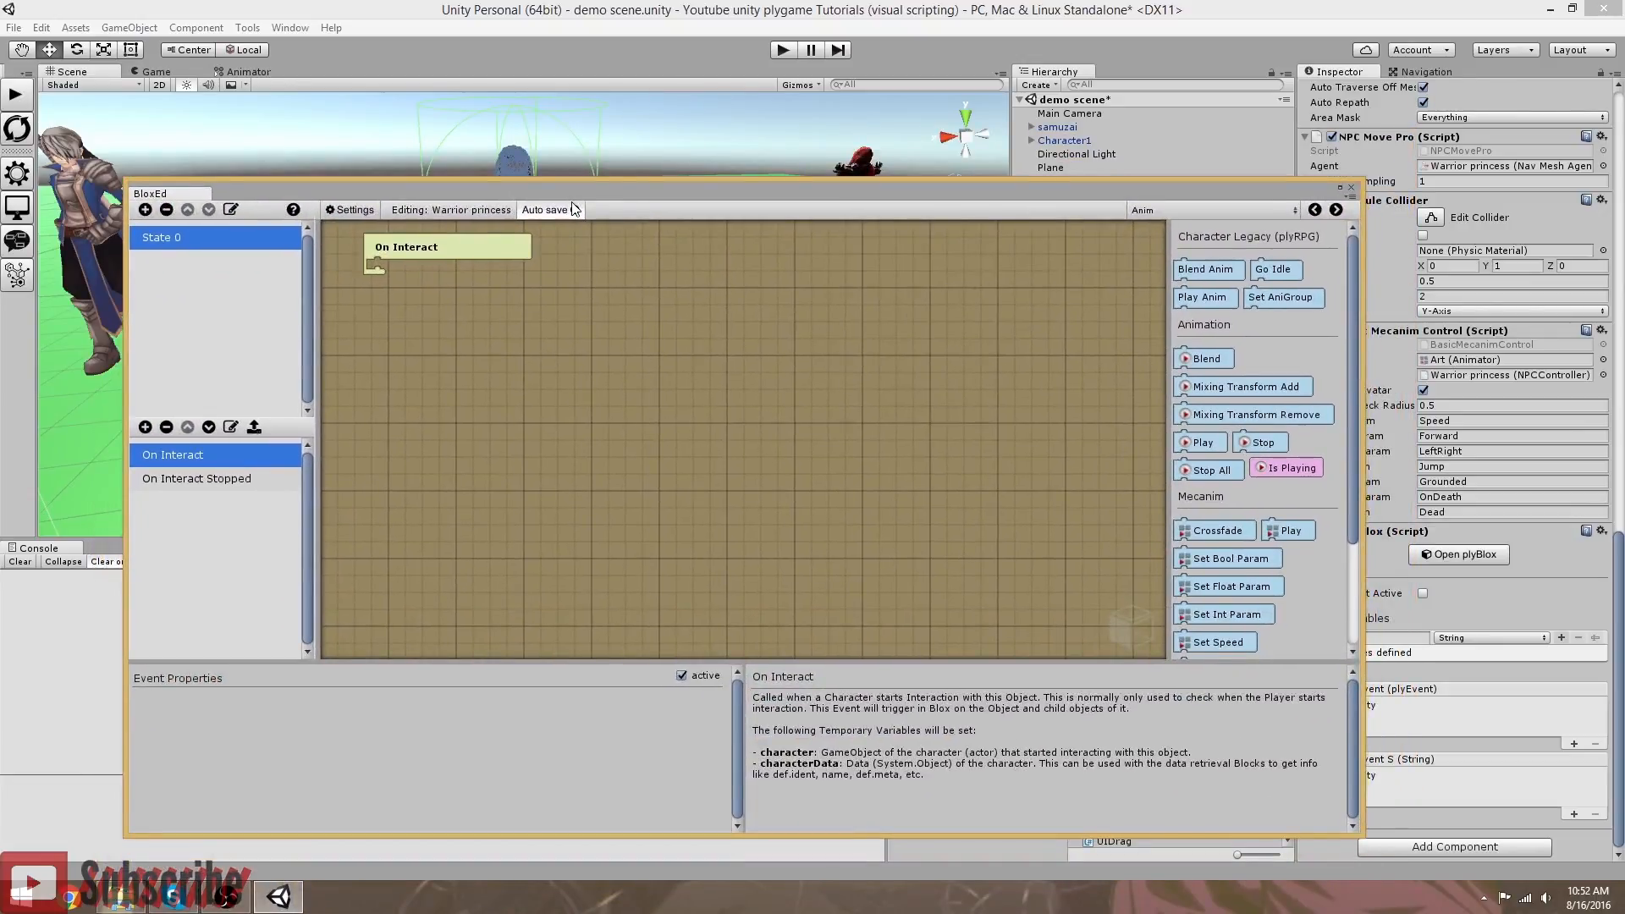
drag(730, 200, 647, 161)
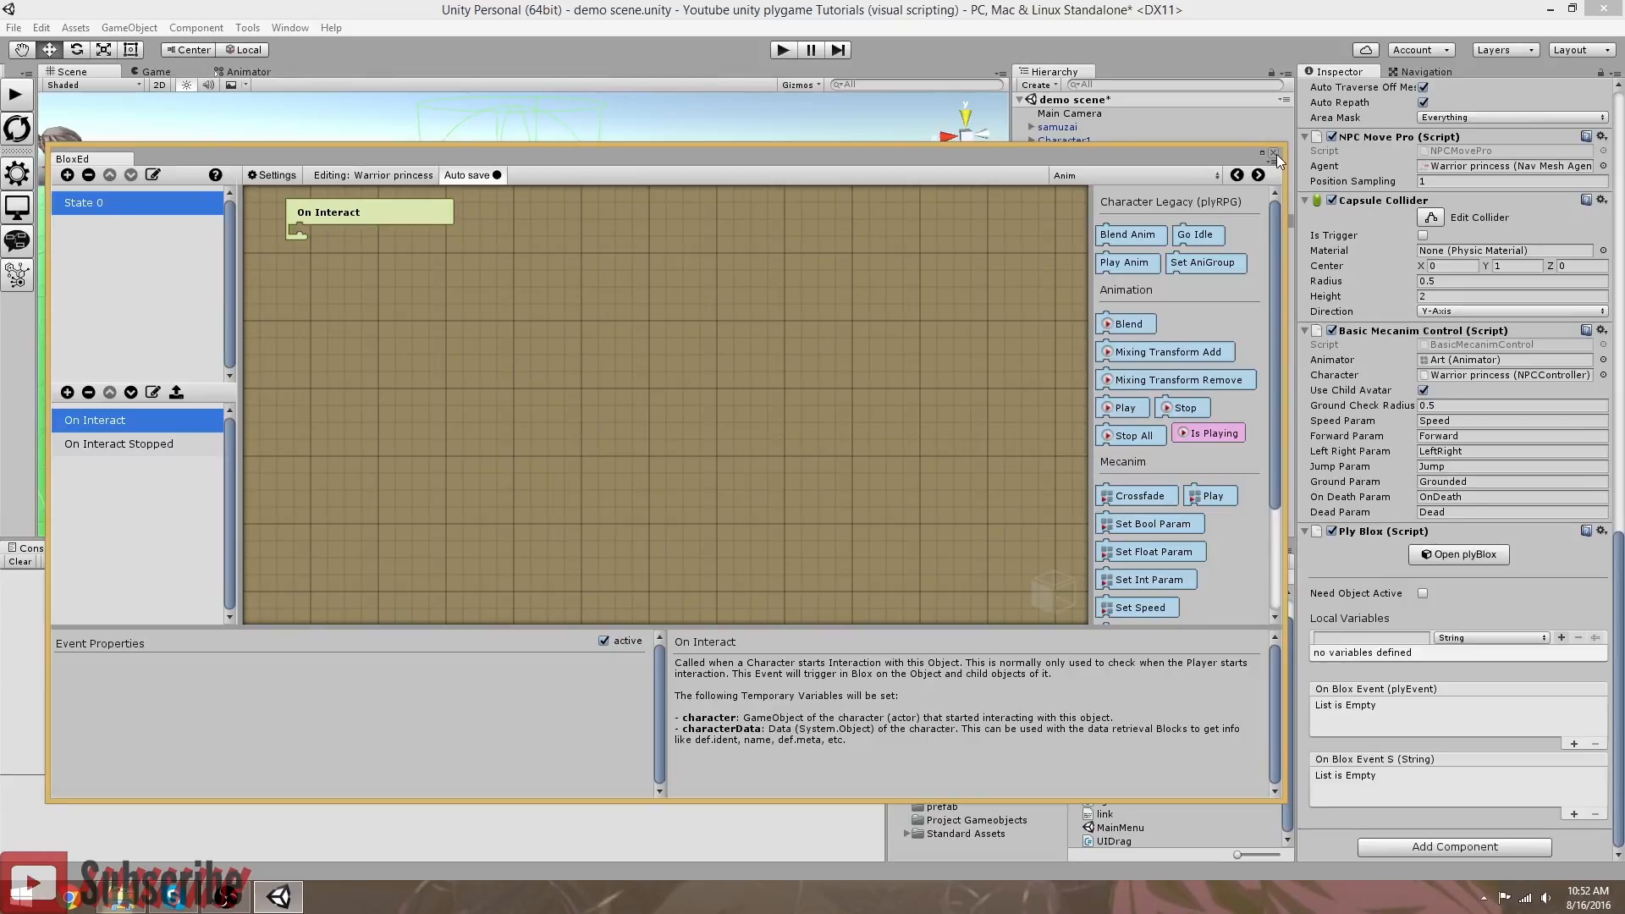
drag(1016, 158, 1042, 258)
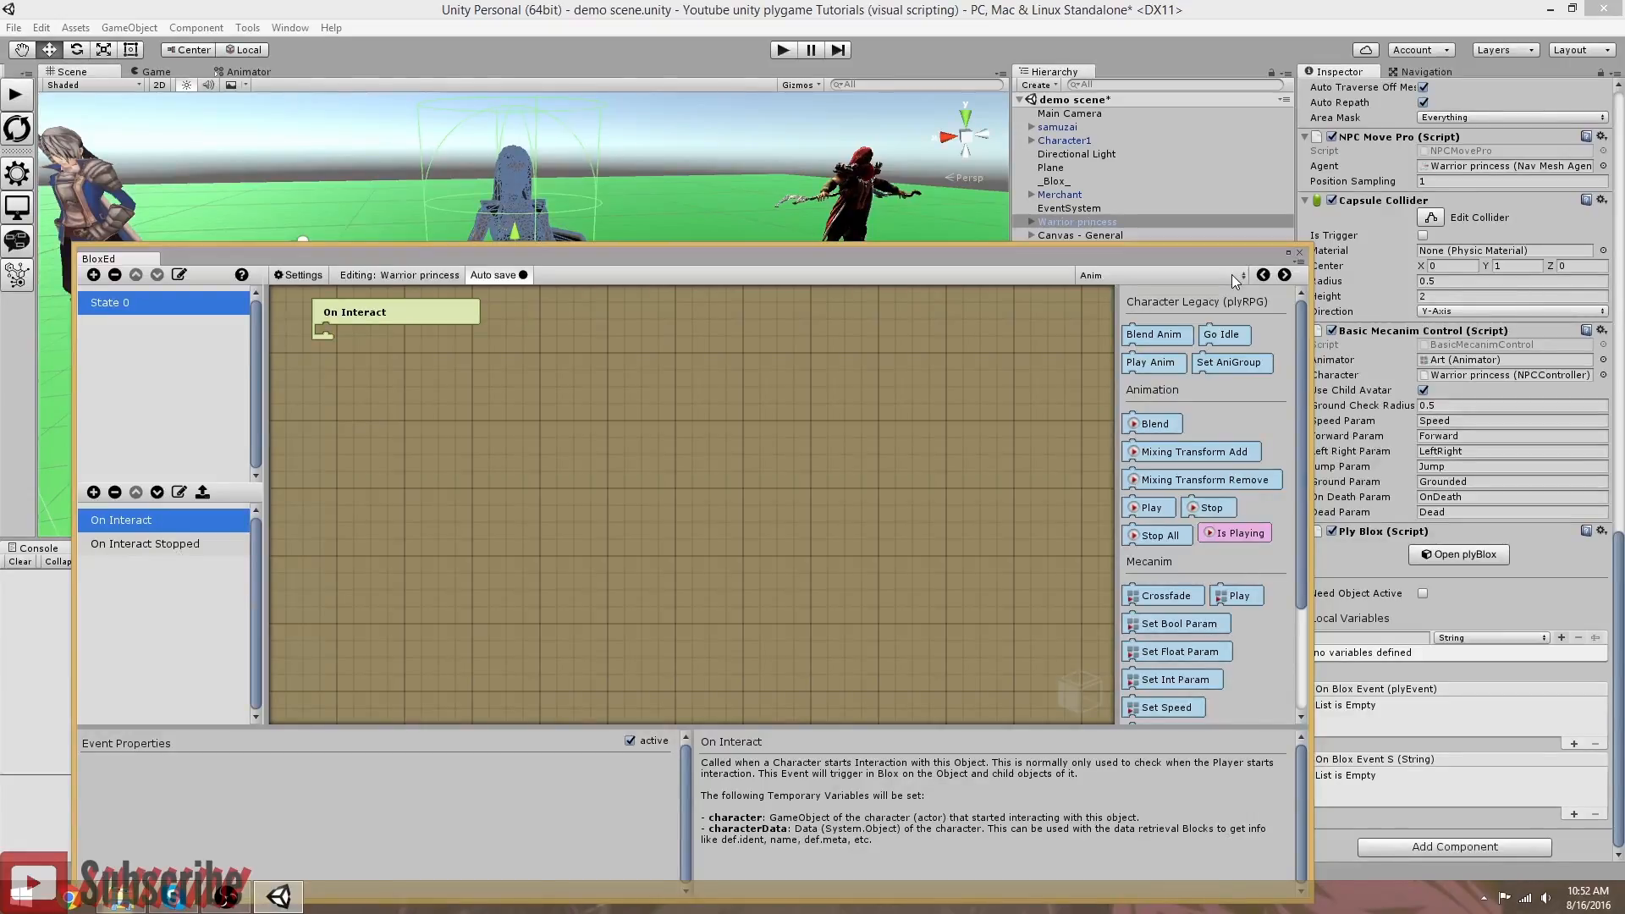
click(1300, 253)
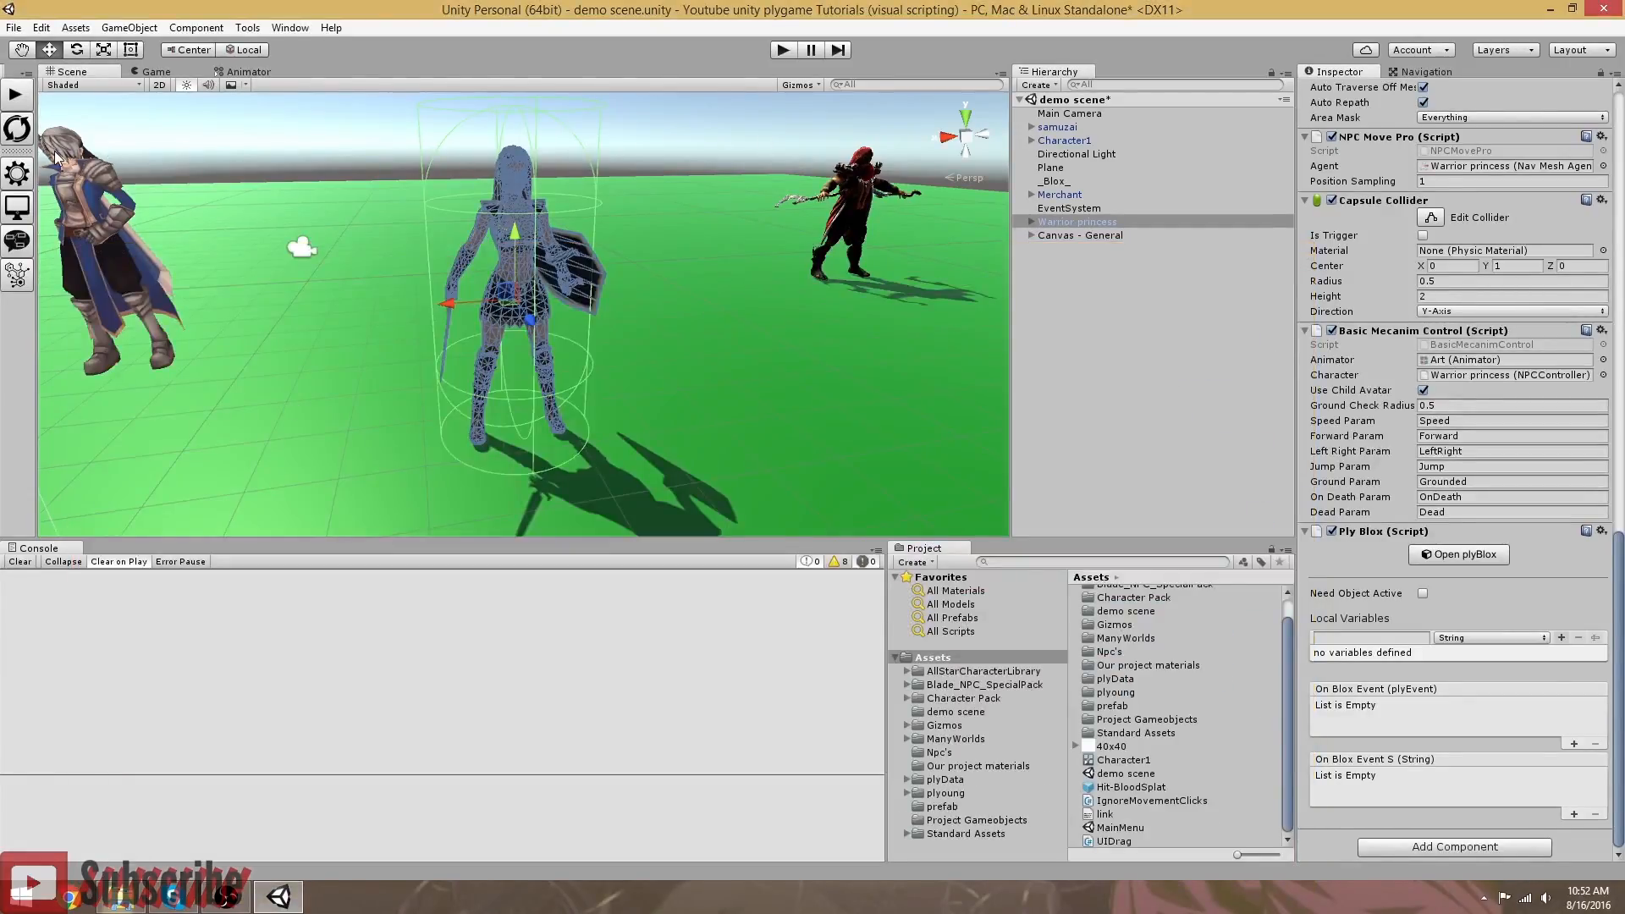
Step: Open the DiaGraphs editor in an enlarged window and add a graph named "Warrior princess"
click(15, 242)
drag(343, 279, 1013, 843)
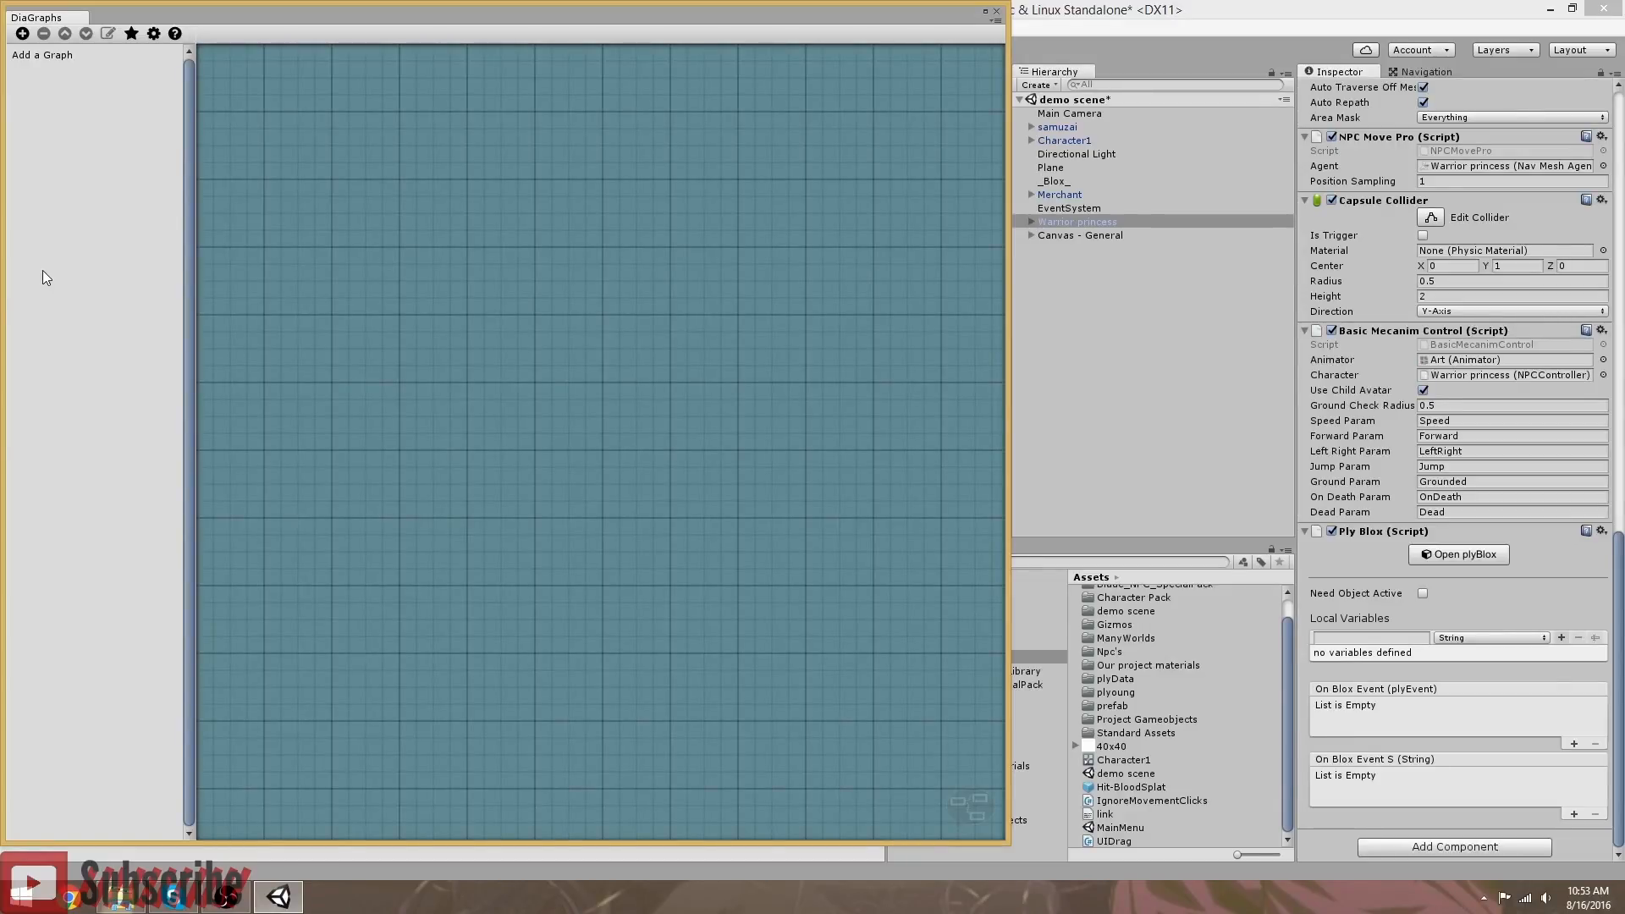
click(22, 34)
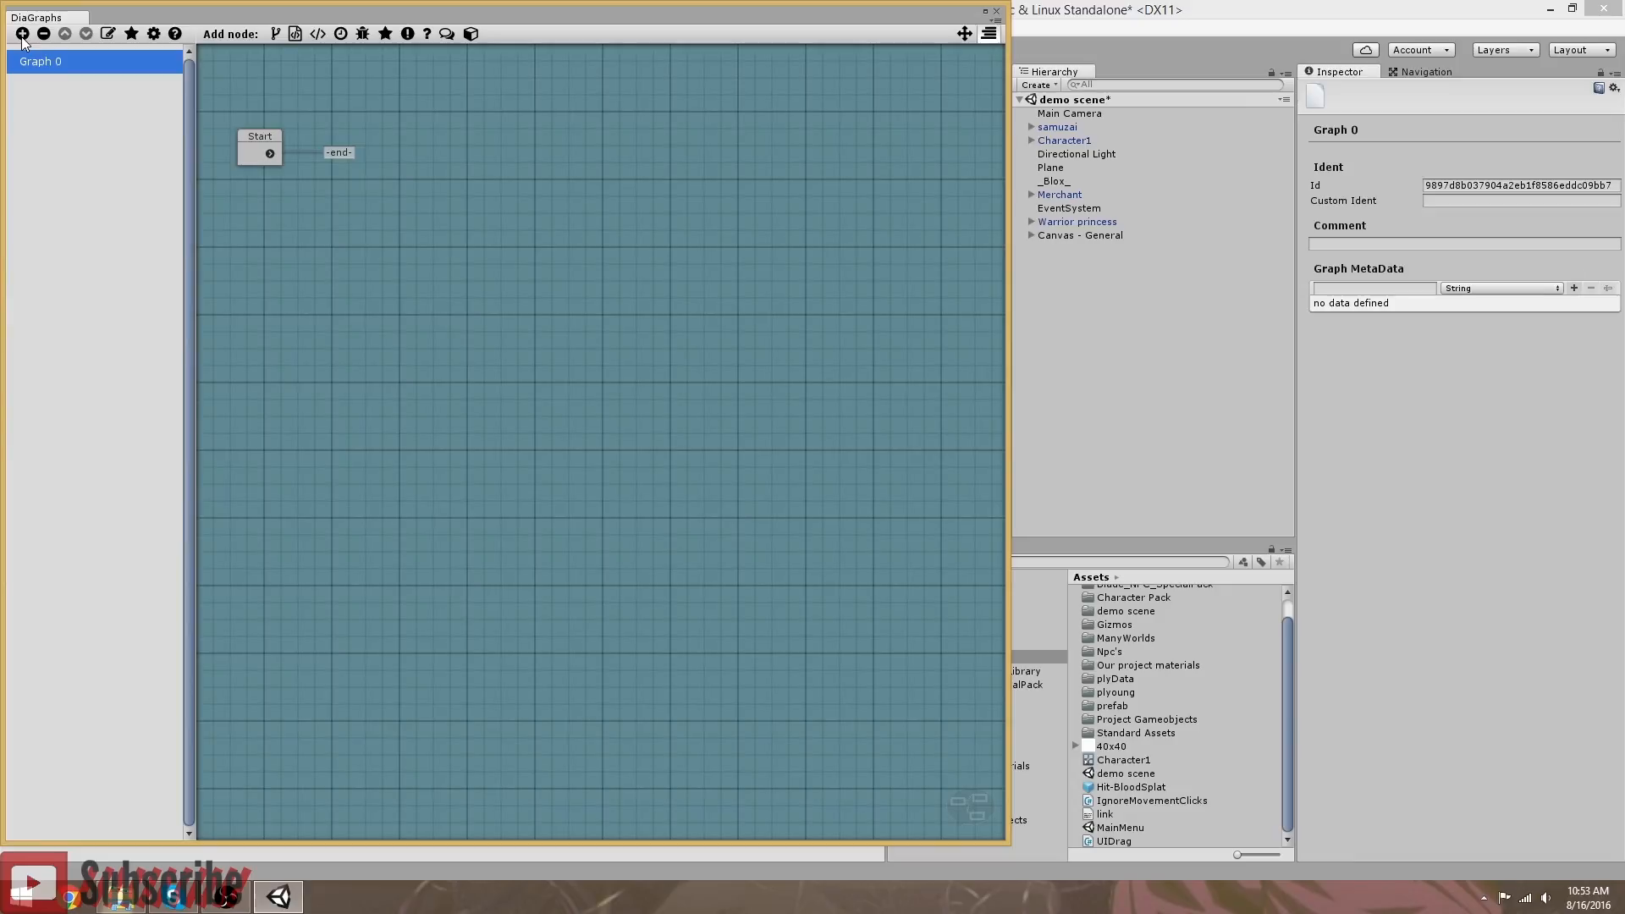
click(109, 34)
click(94, 52)
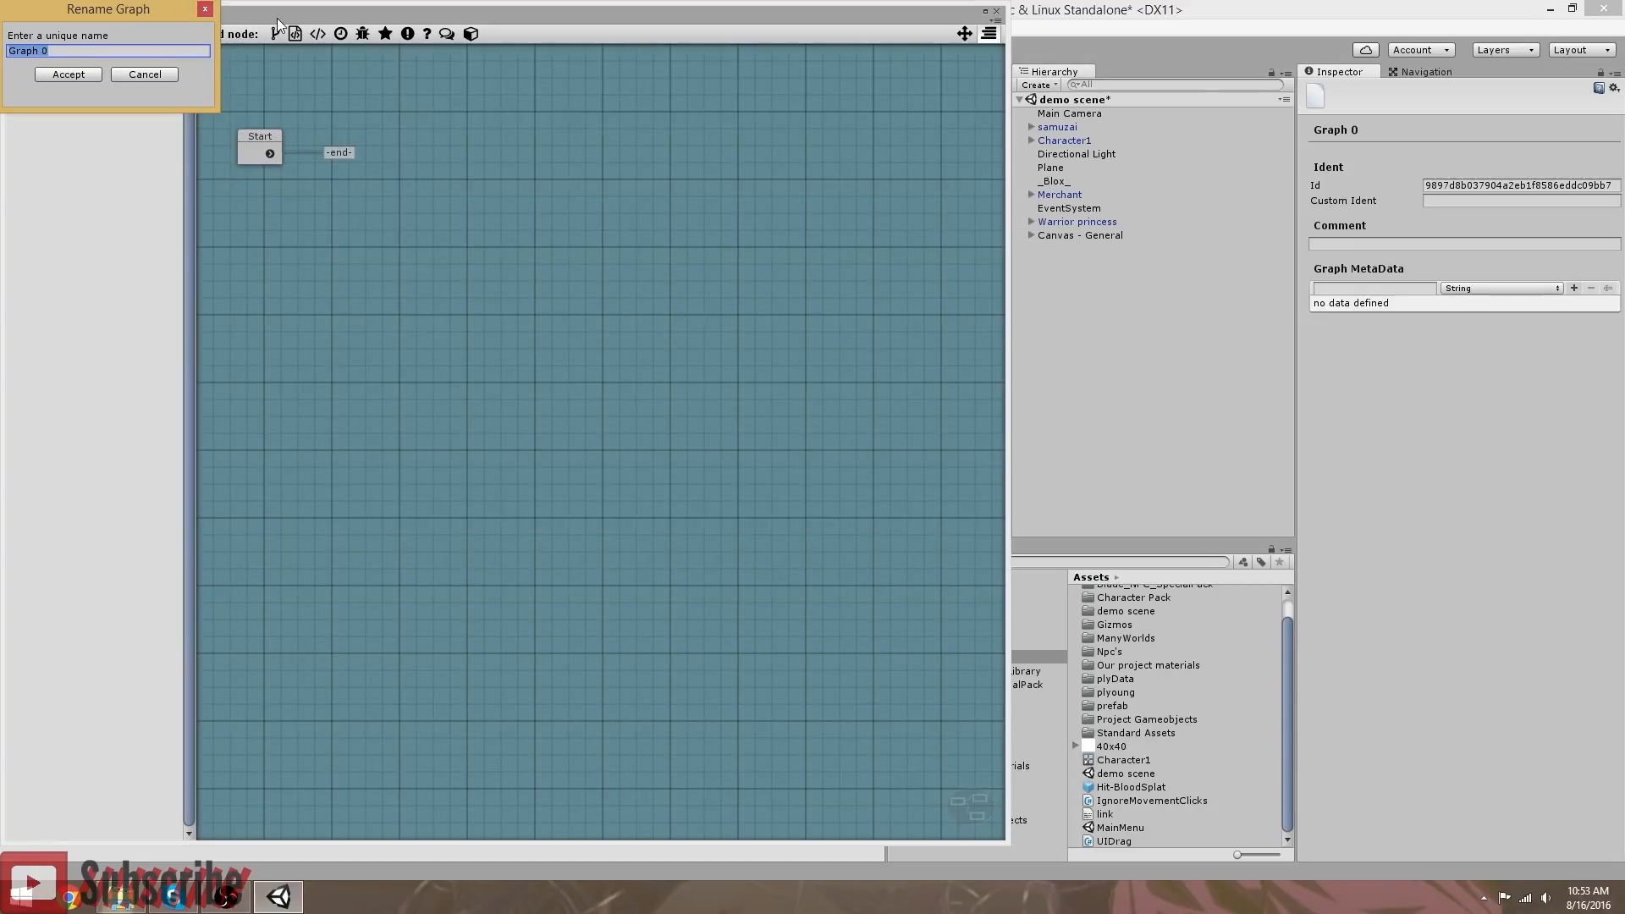
text(Warrior princess)
click(79, 75)
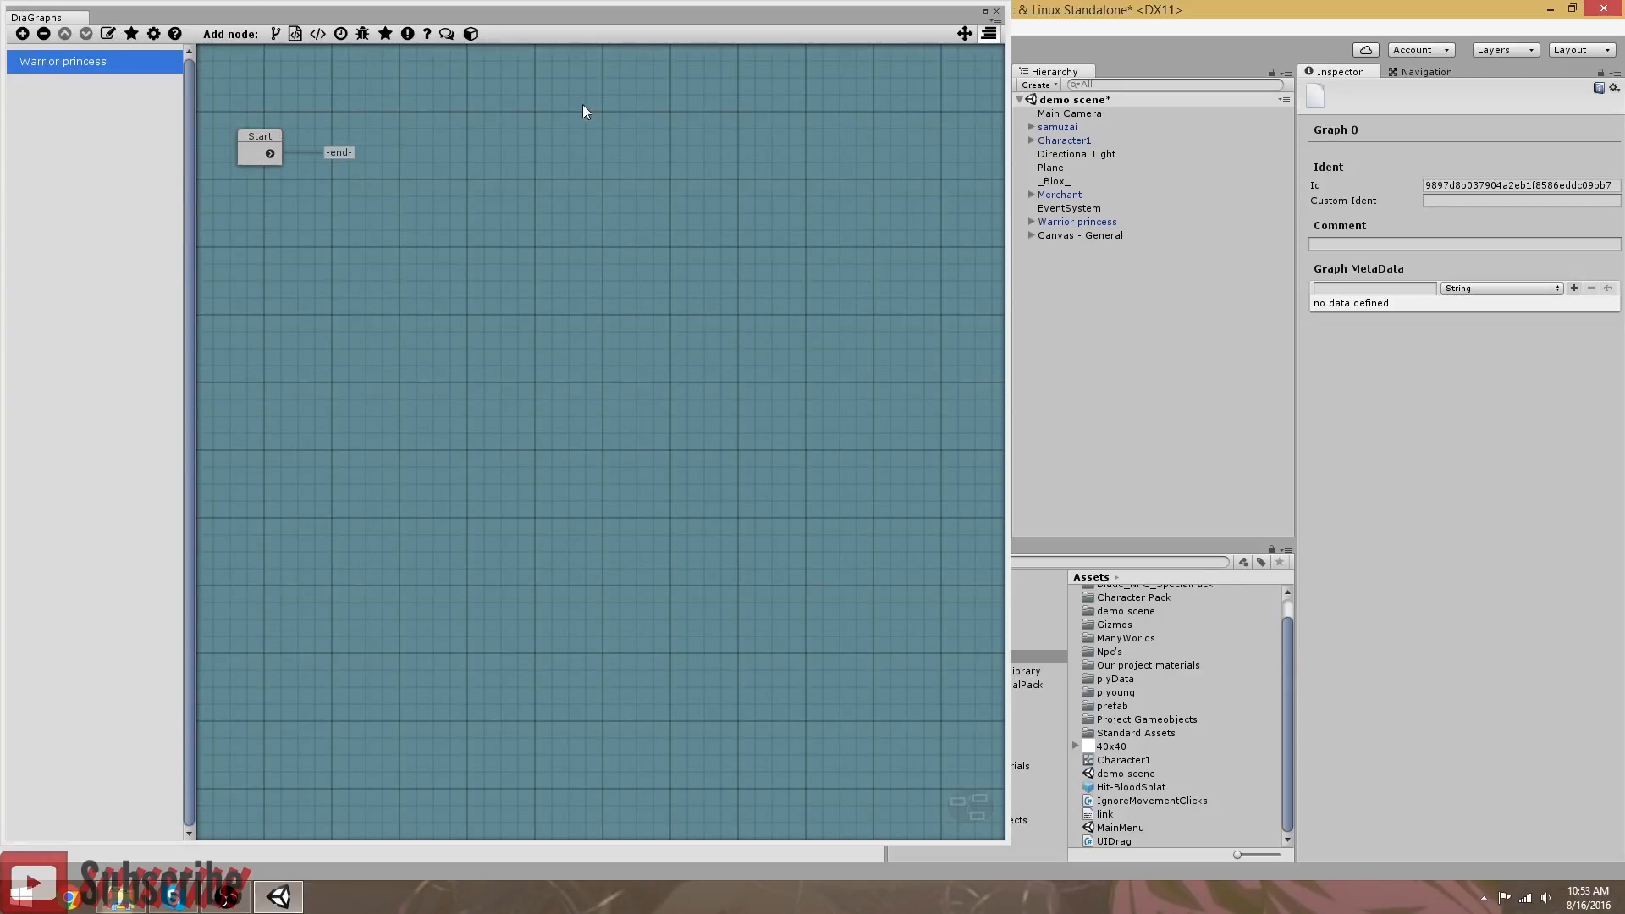
click(275, 33)
drag(623, 193, 462, 219)
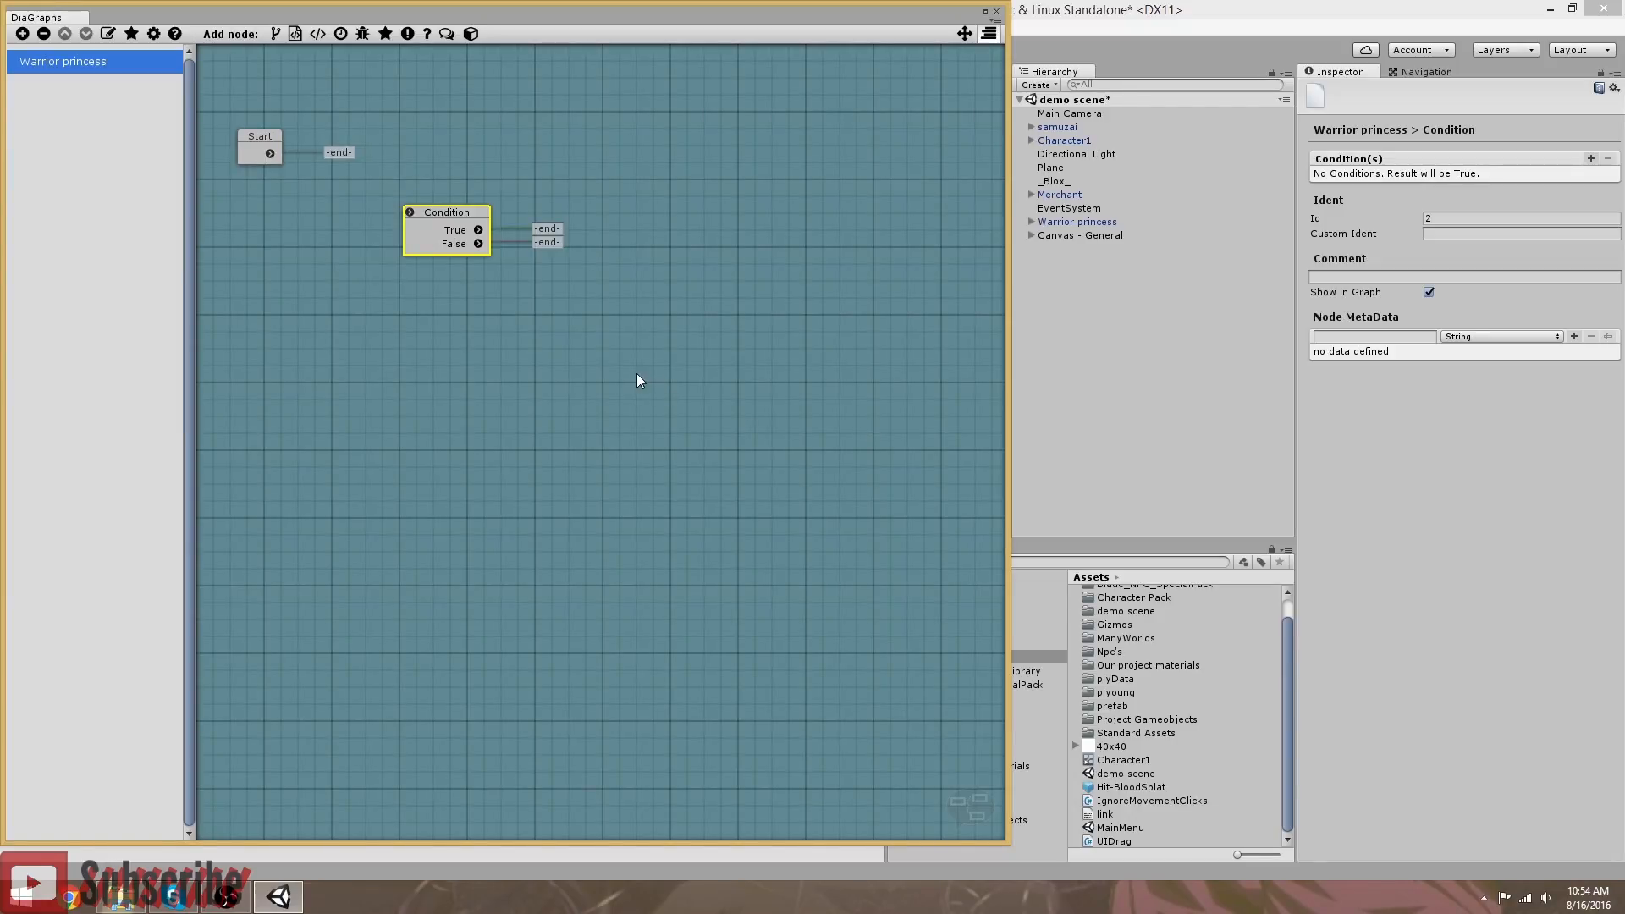
drag(445, 212, 440, 248)
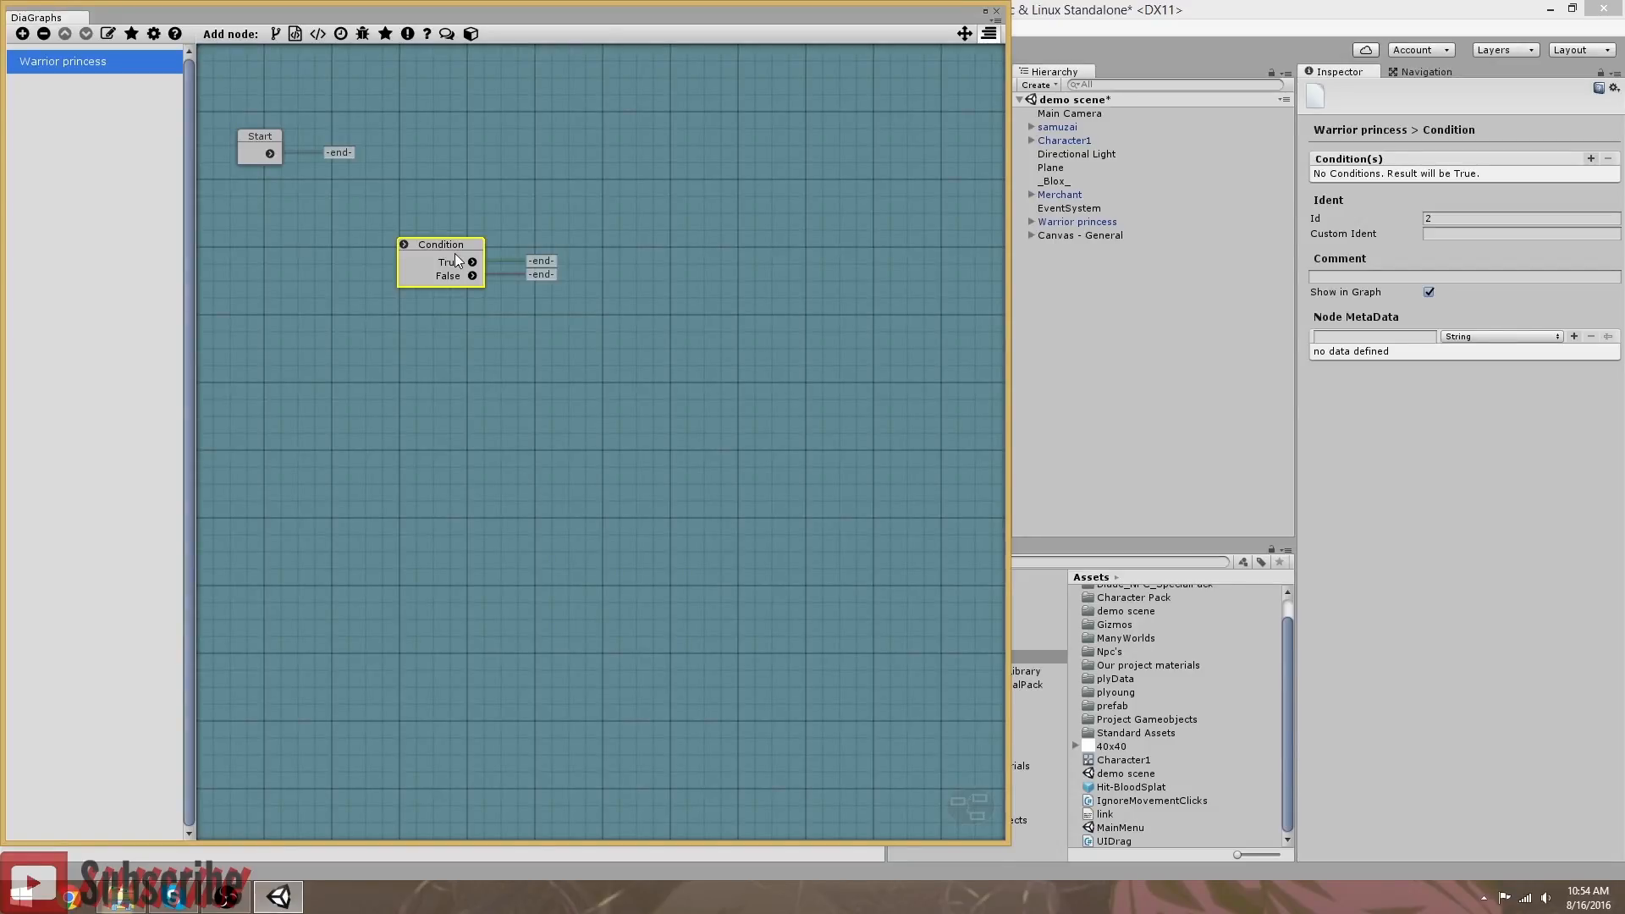
key(Delete)
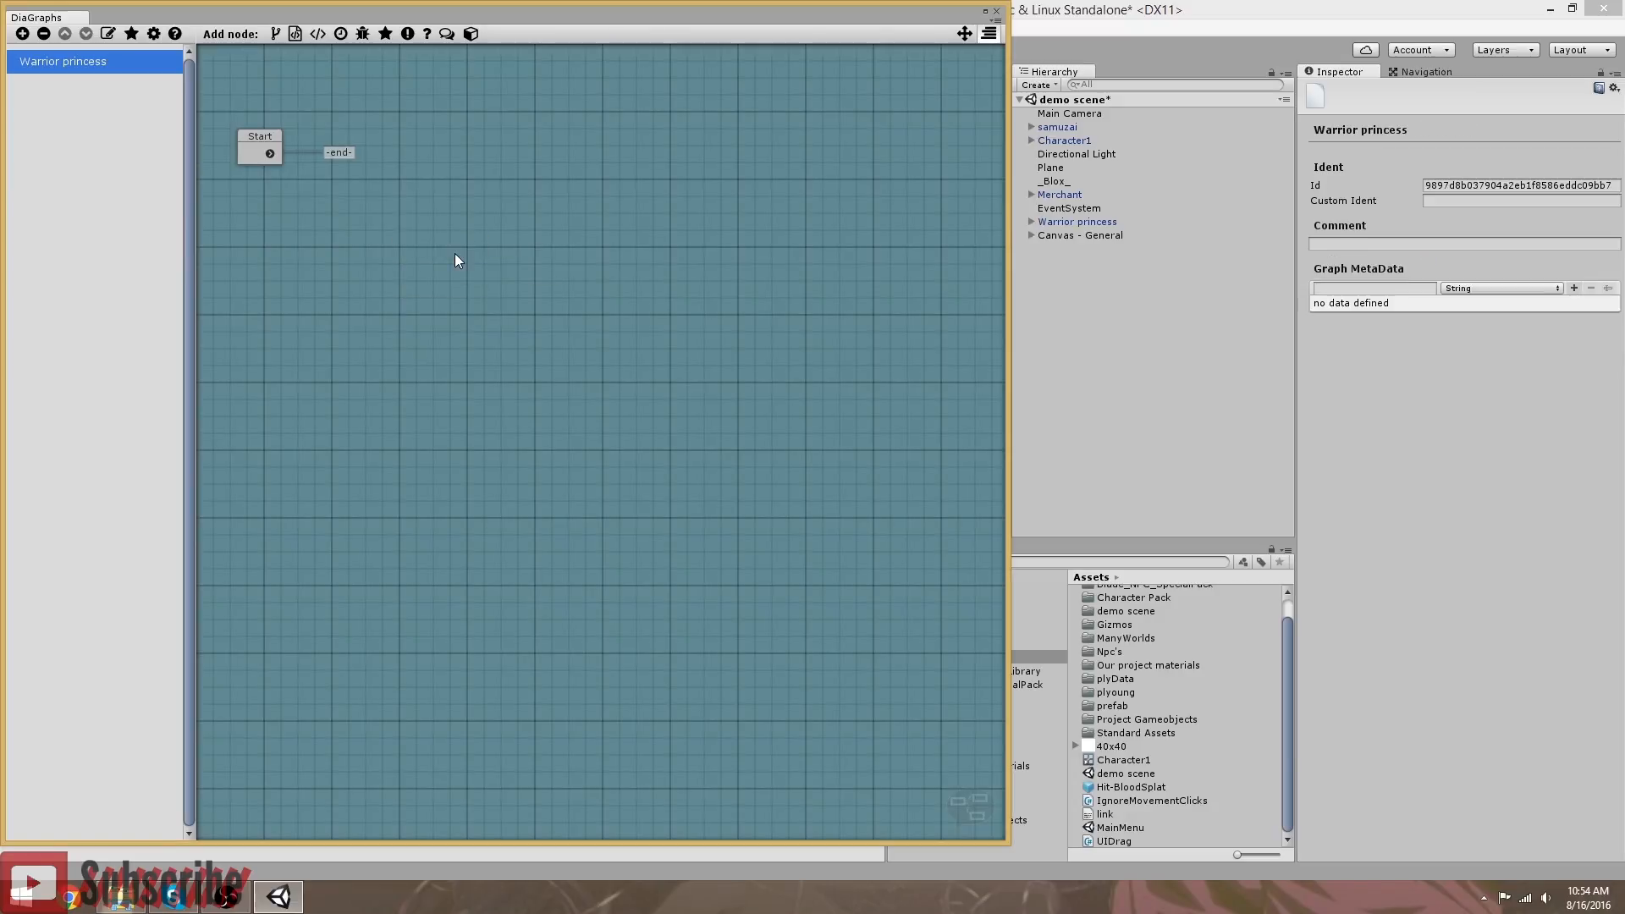
Step: Add a Send Message node beside the Start node and check the options for its target object and method name
click(295, 36)
drag(582, 195, 436, 201)
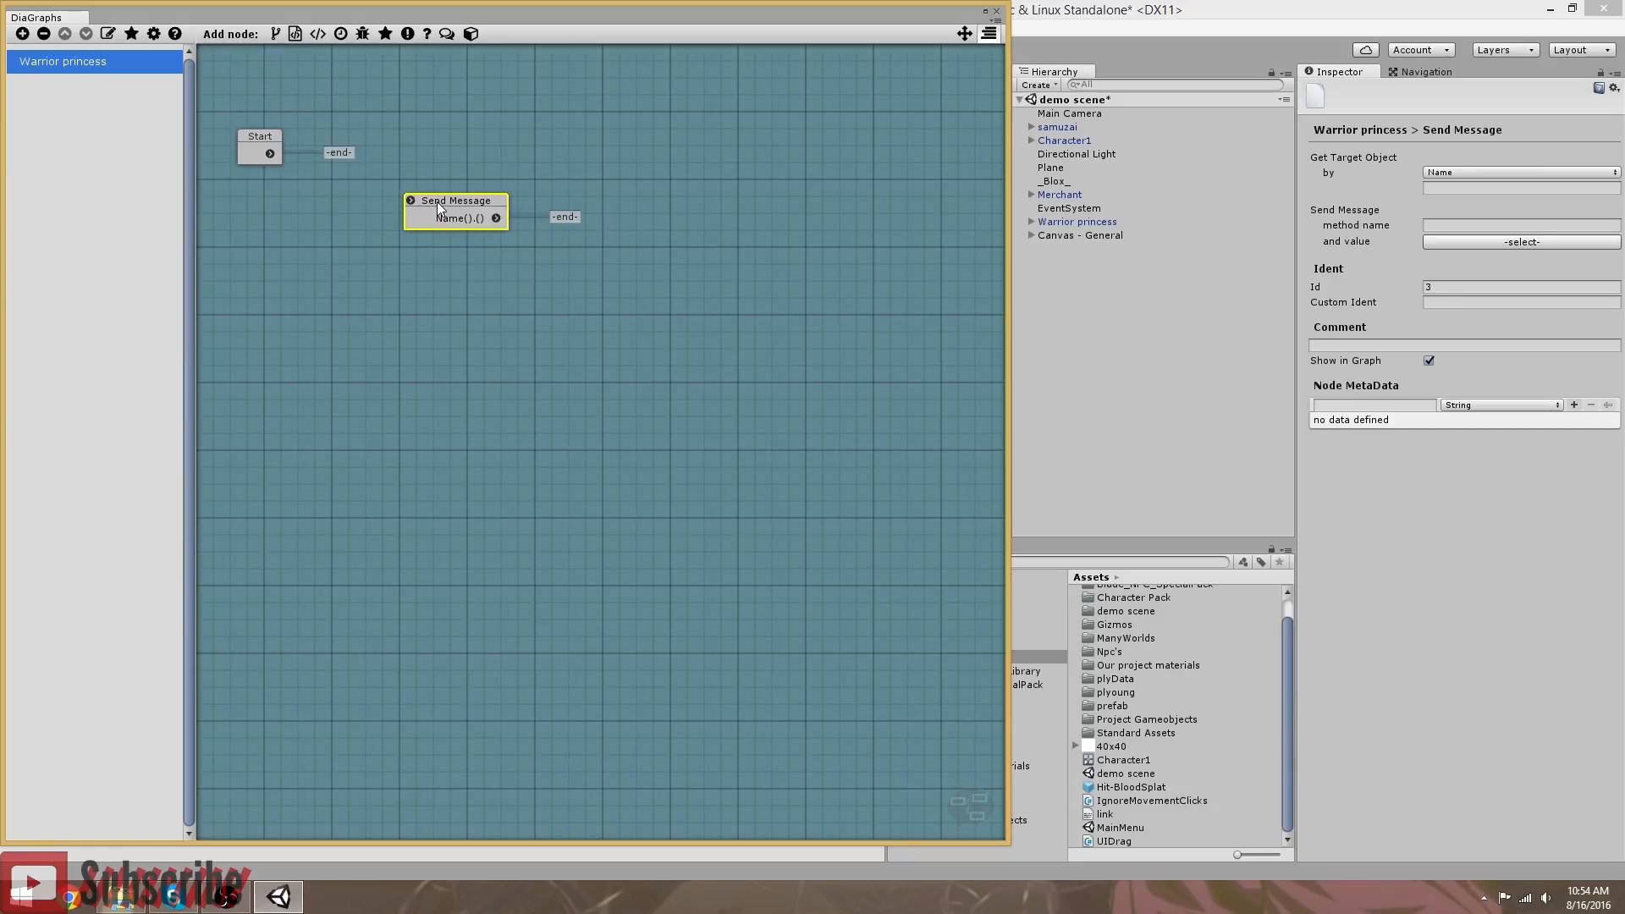
click(1472, 175)
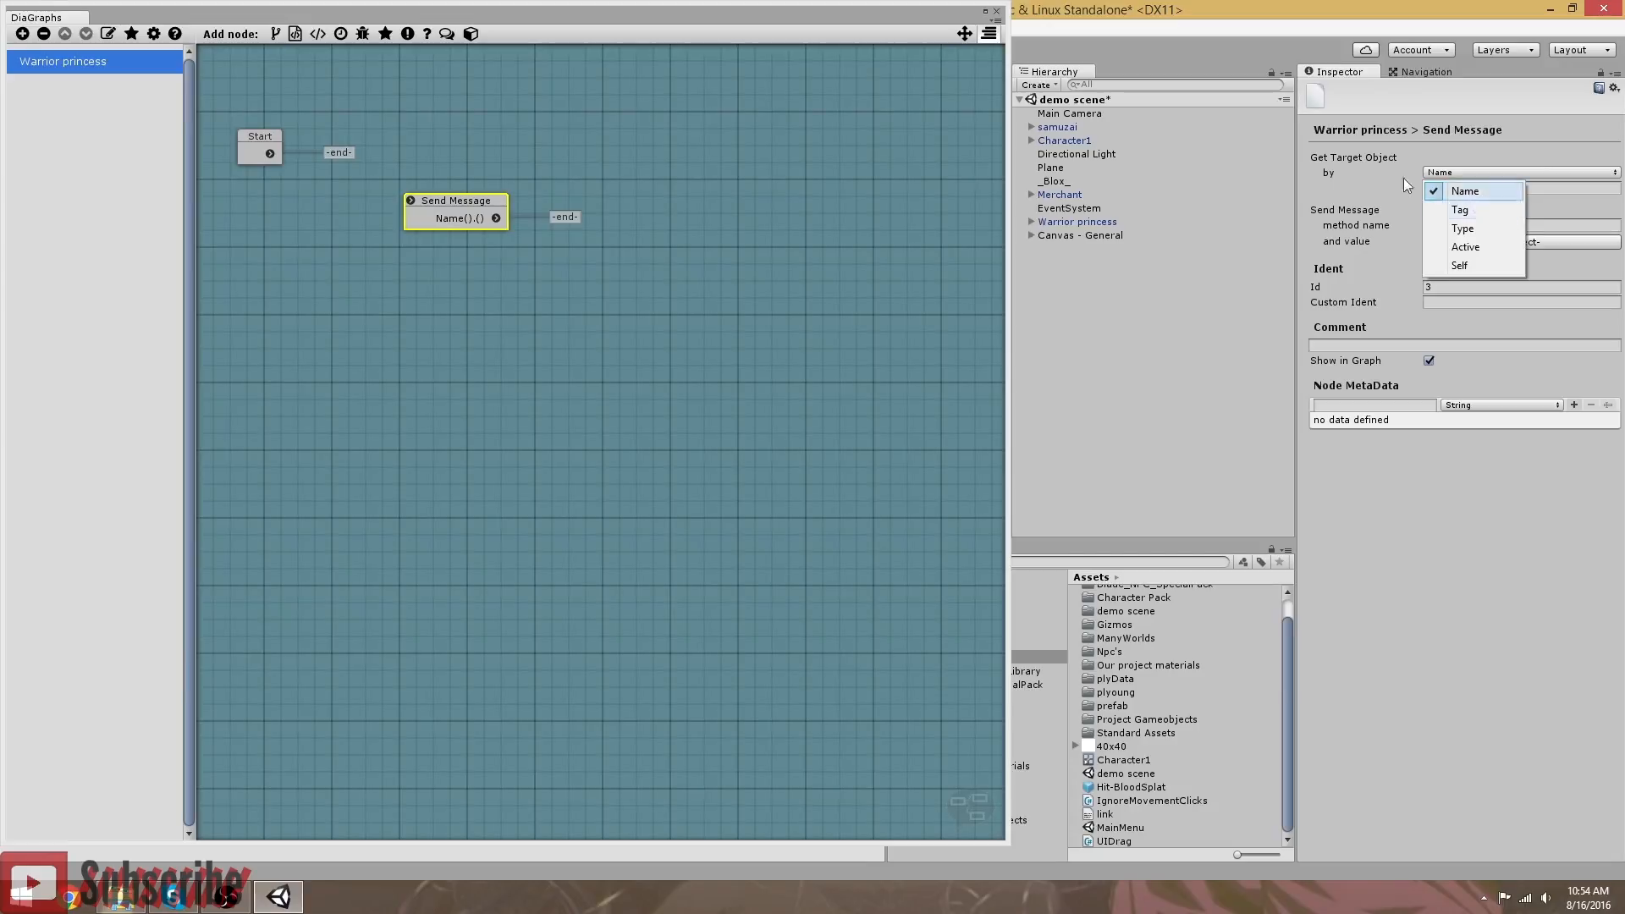
click(1356, 161)
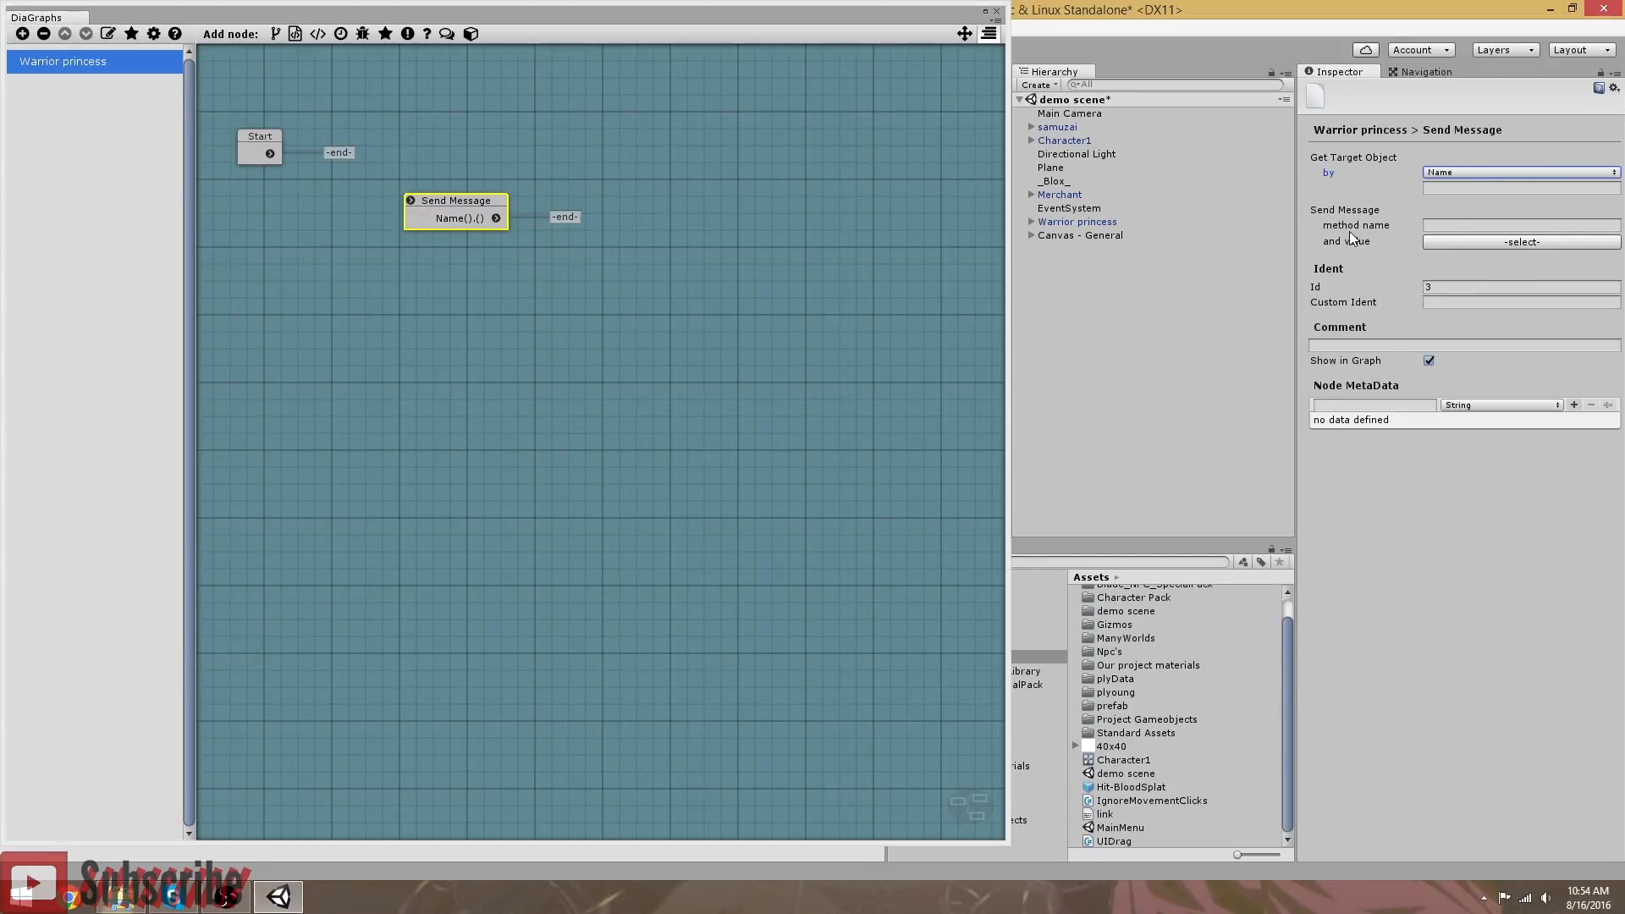
click(1430, 224)
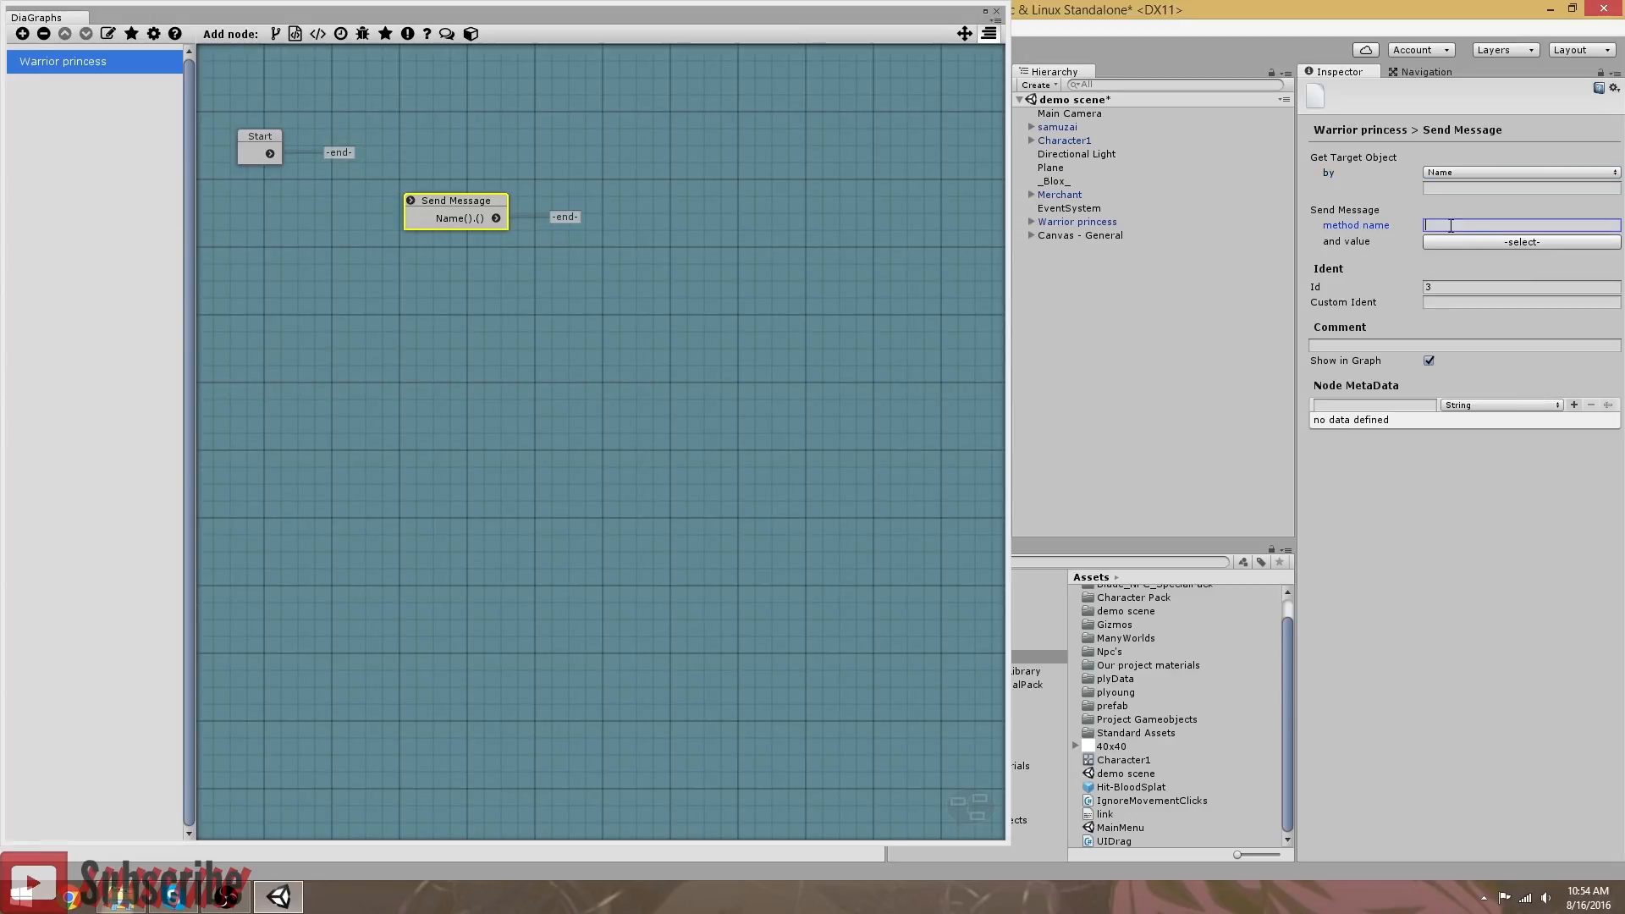
Step: Set the provider of the Send Message value to DiaQ and check where its metadata can come from
click(1467, 243)
click(187, 48)
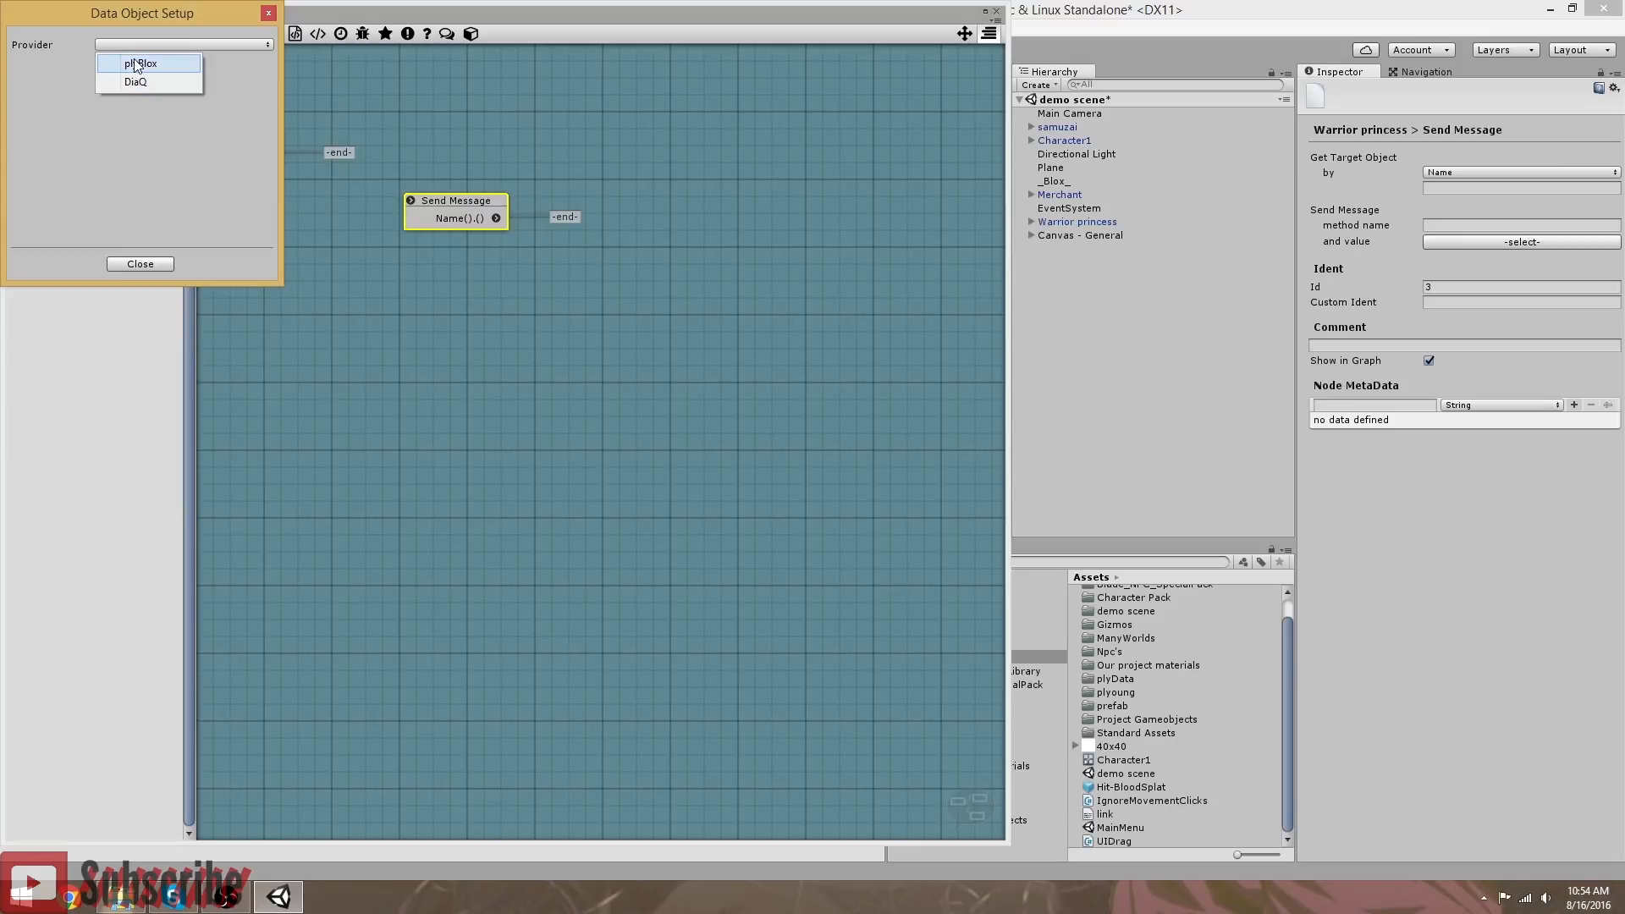
click(129, 82)
click(140, 85)
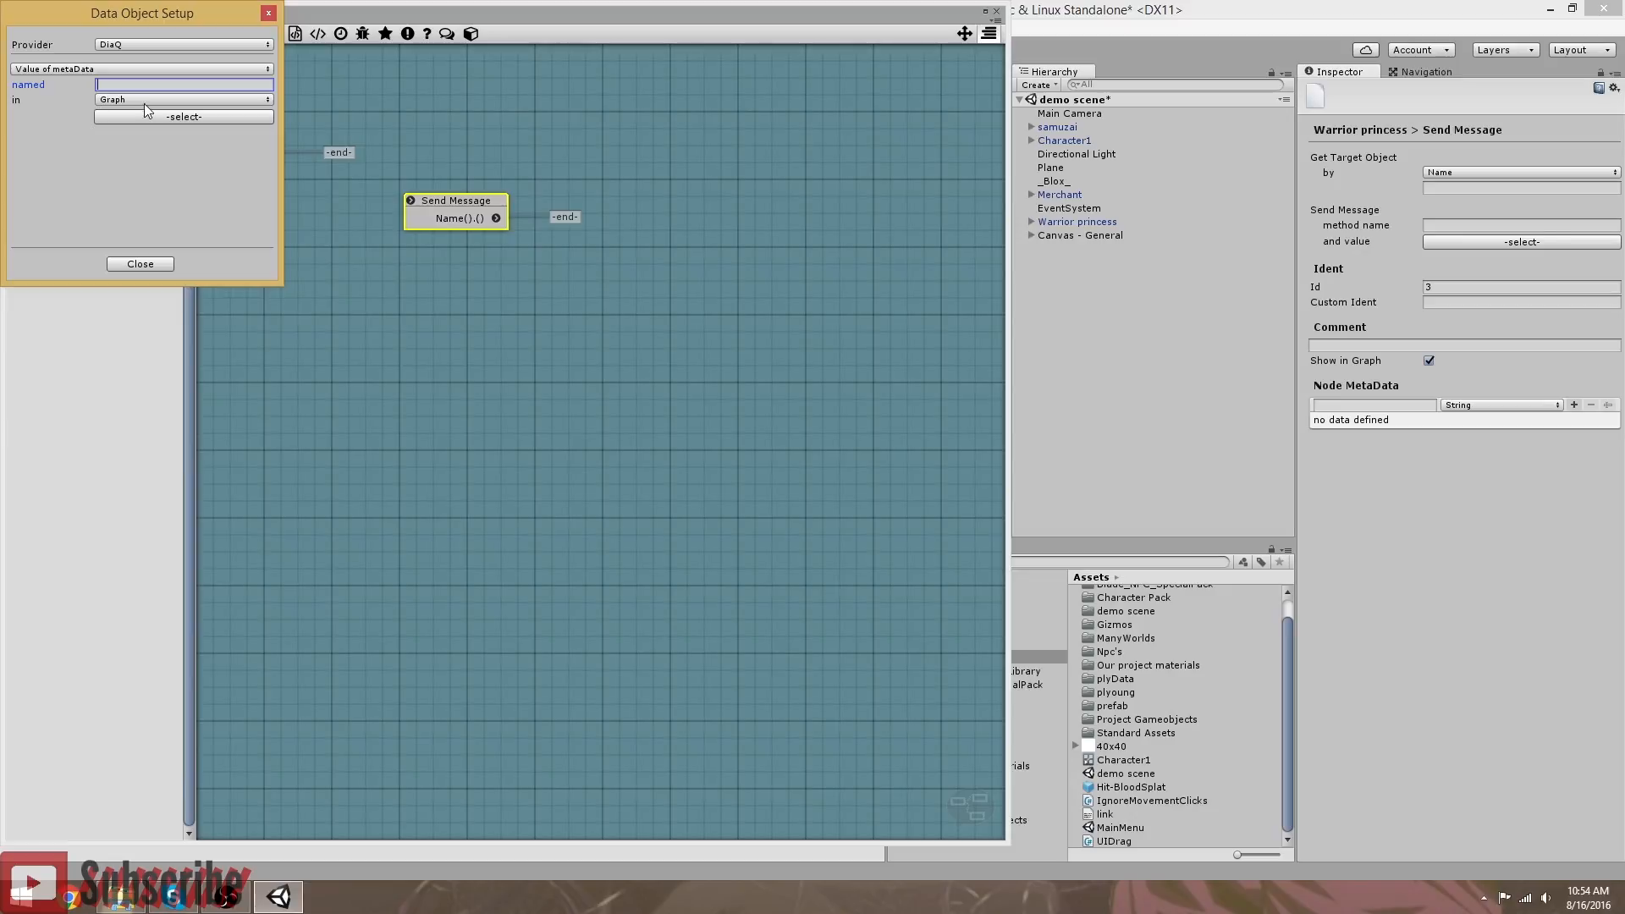
click(153, 100)
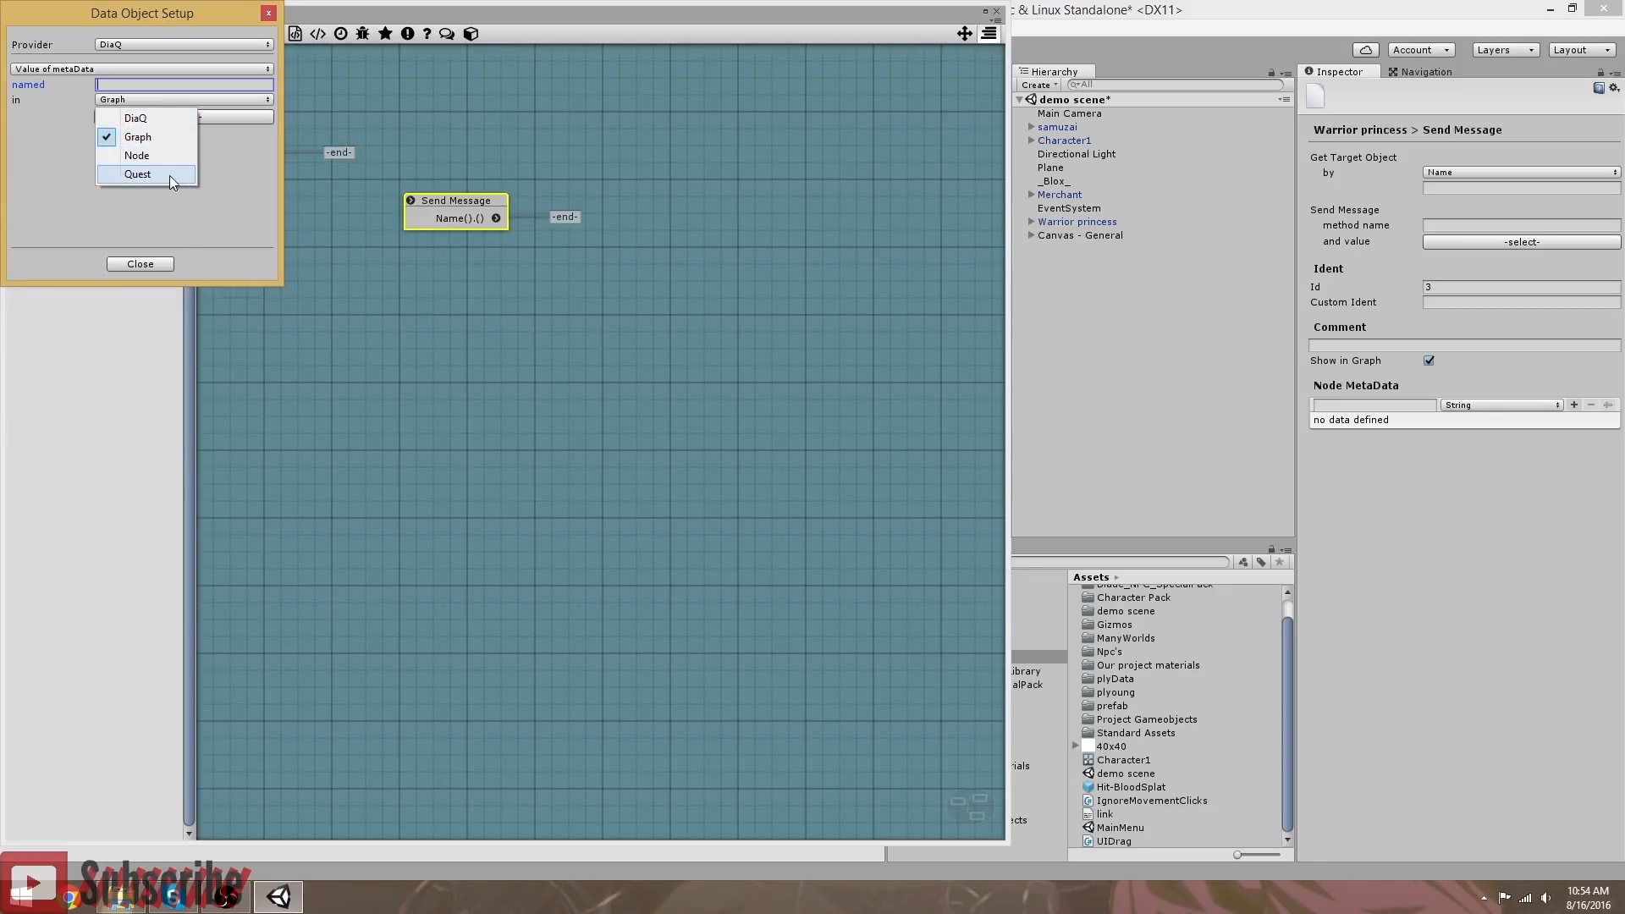
click(137, 70)
click(289, 167)
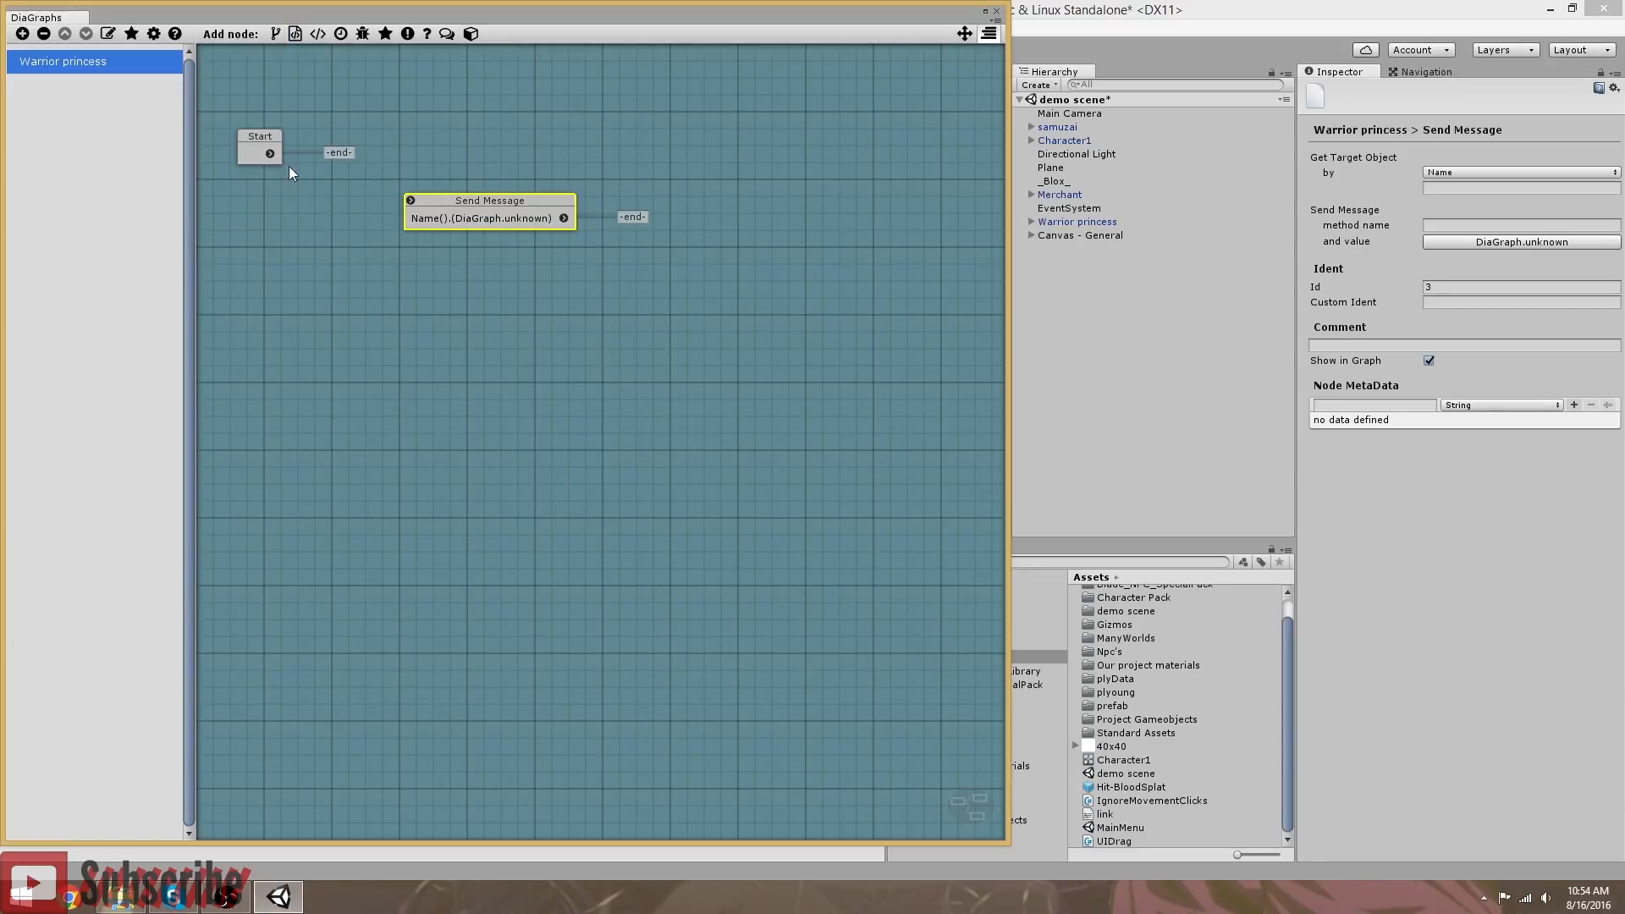
Step: Switch the provider of the Send Message value to plyBlox and close the data object setup
click(1507, 244)
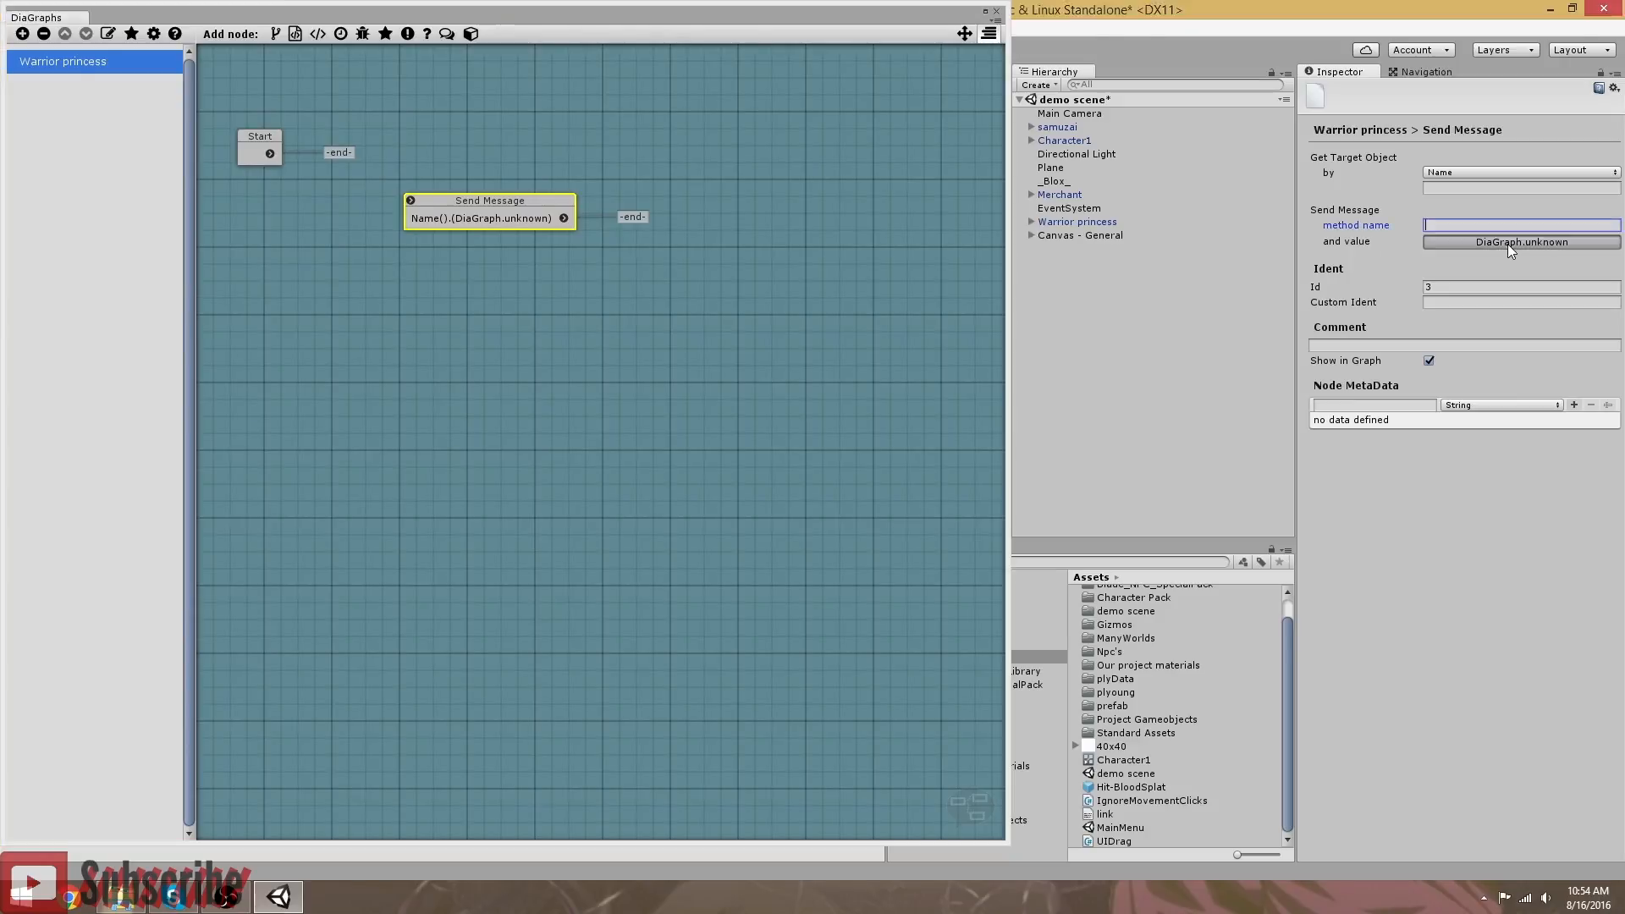
click(81, 69)
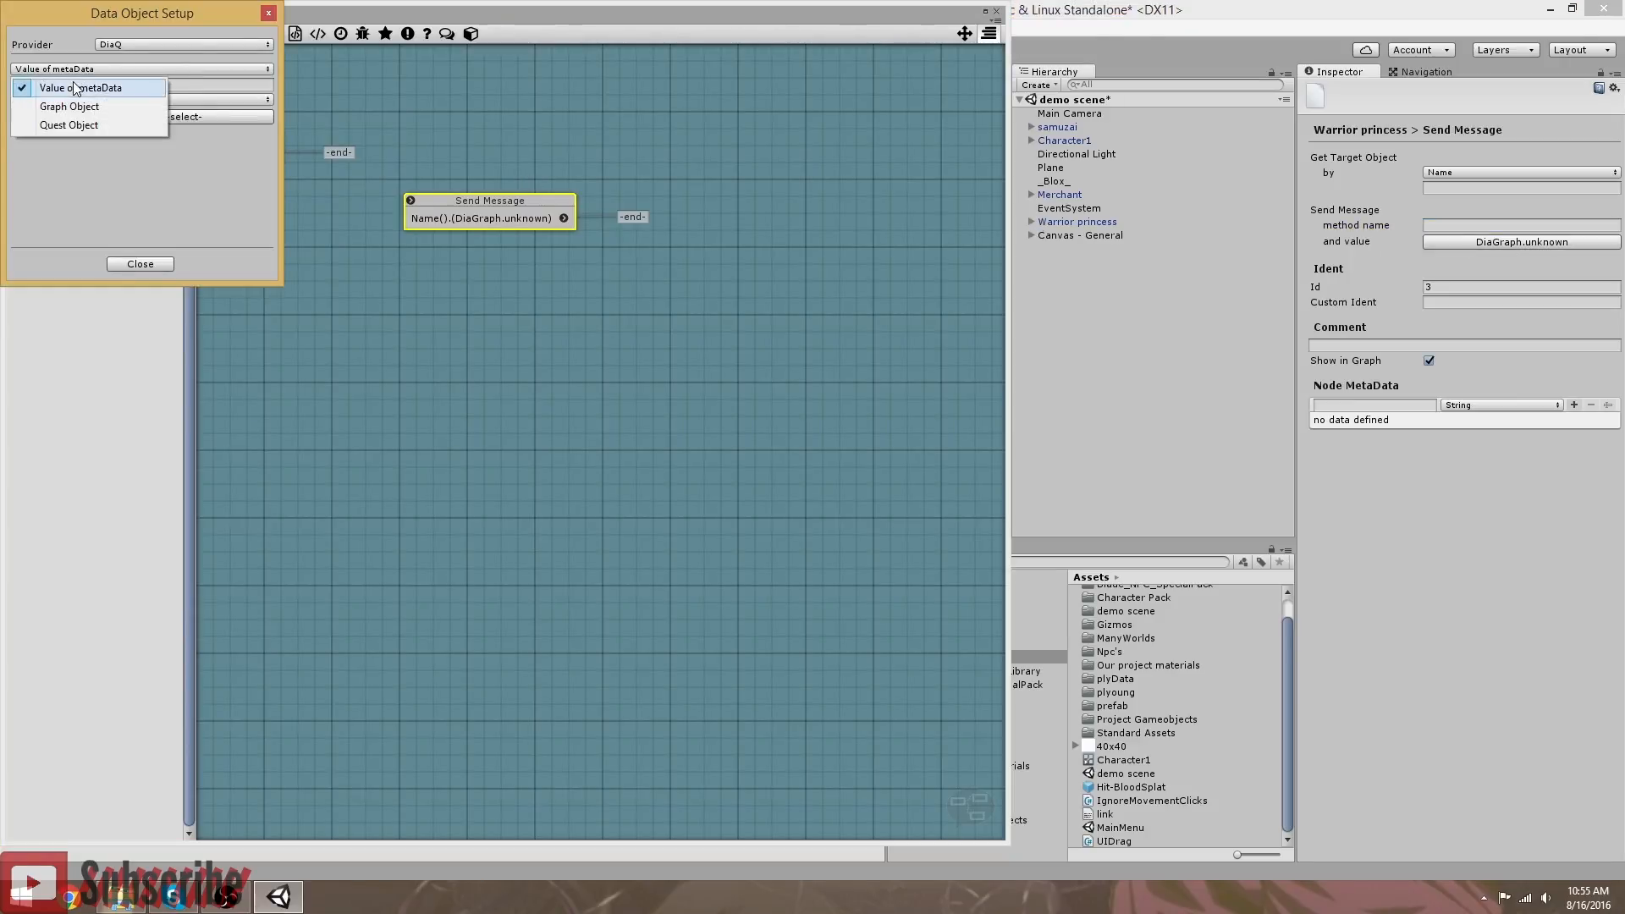
click(119, 47)
click(121, 65)
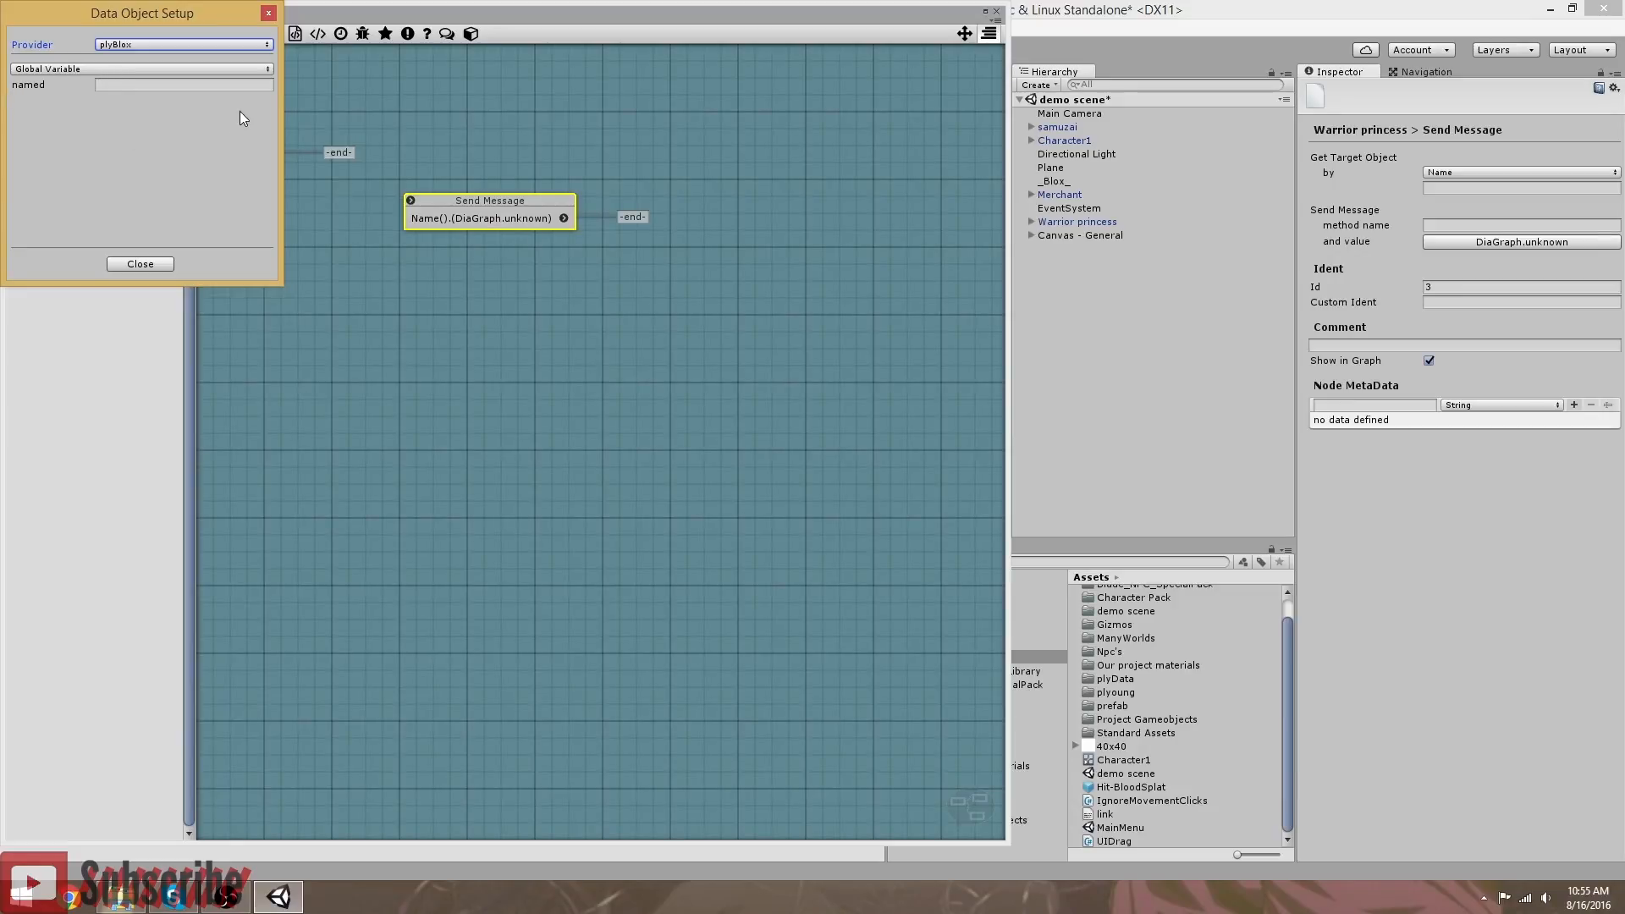
click(268, 14)
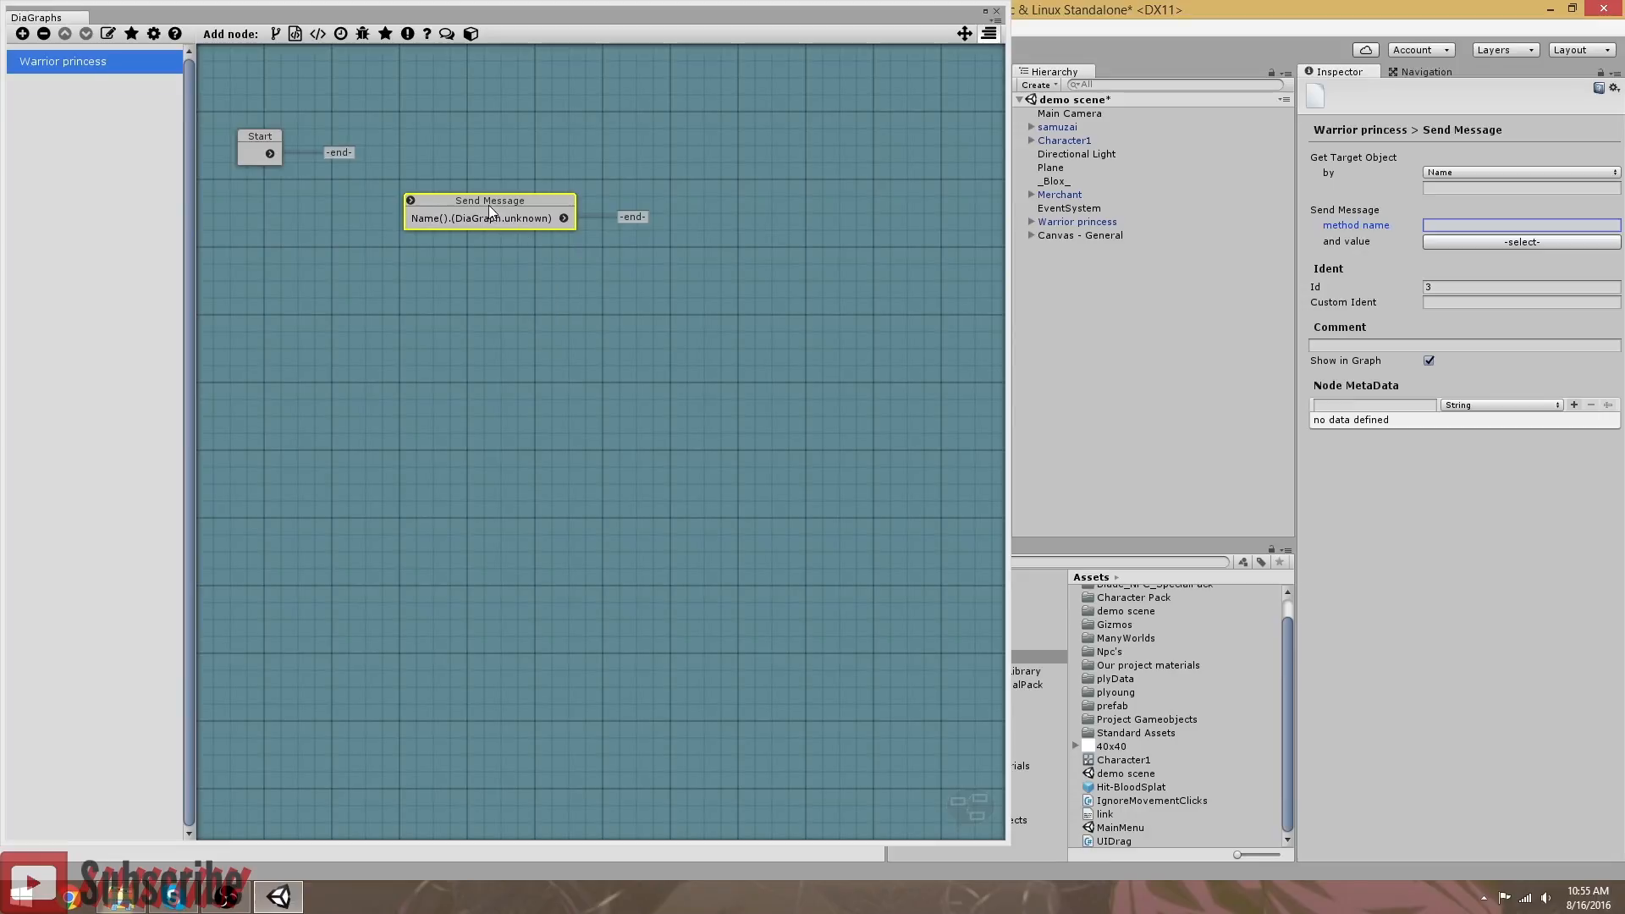
Step: Move the Send Message node below the Start node, and delete it from the graph
drag(485, 202, 337, 249)
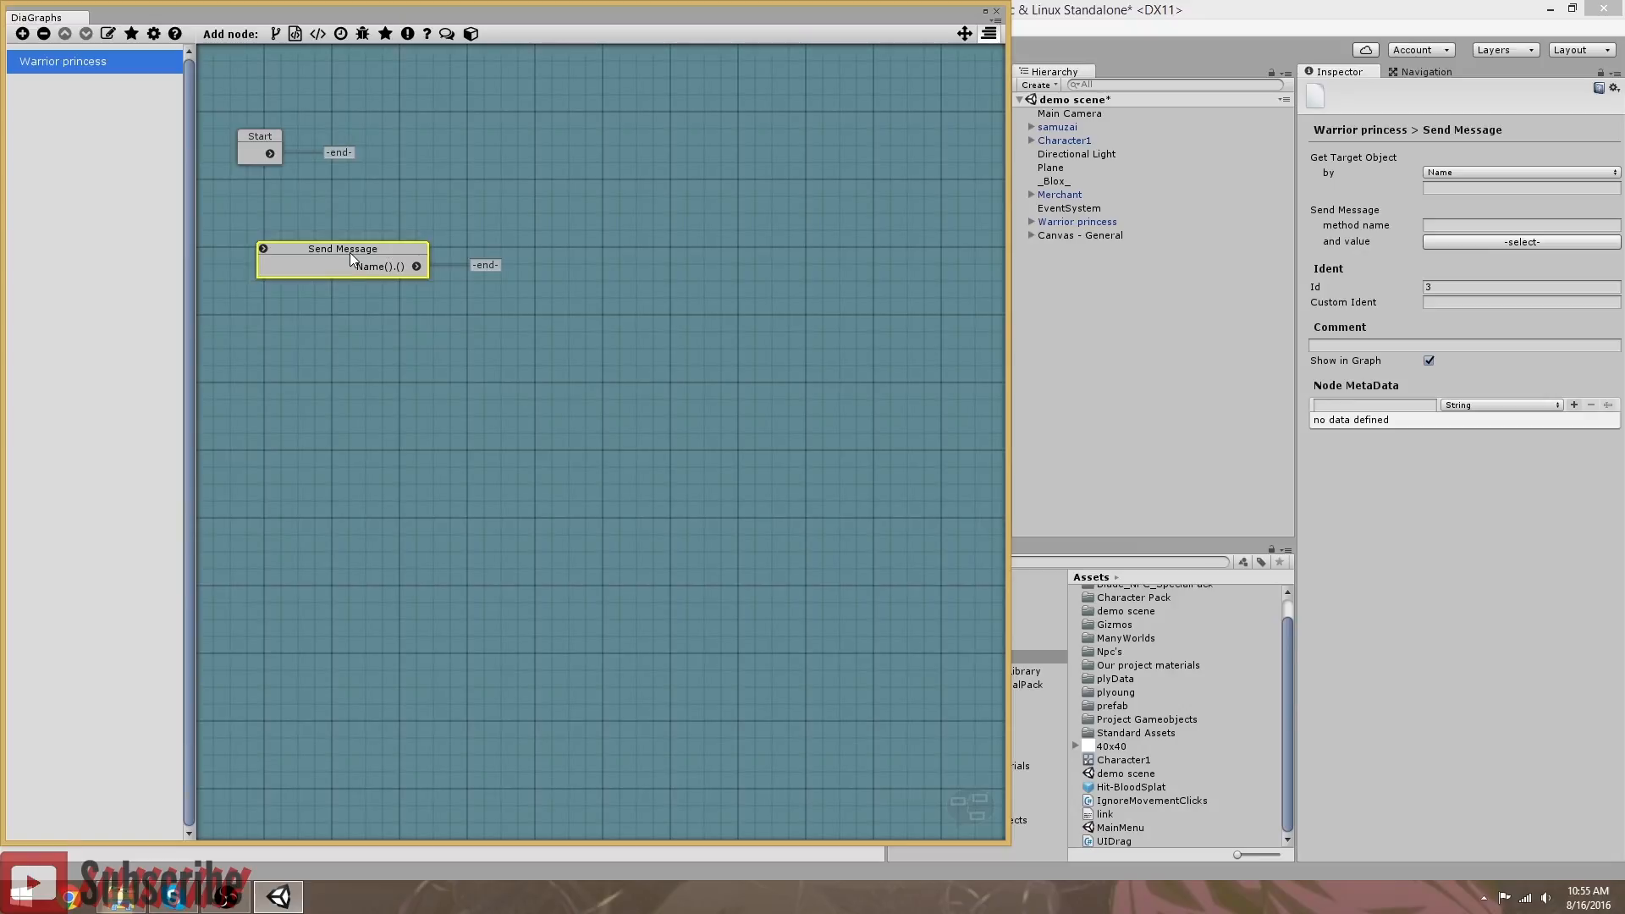
drag(358, 250, 376, 219)
right_click(376, 218)
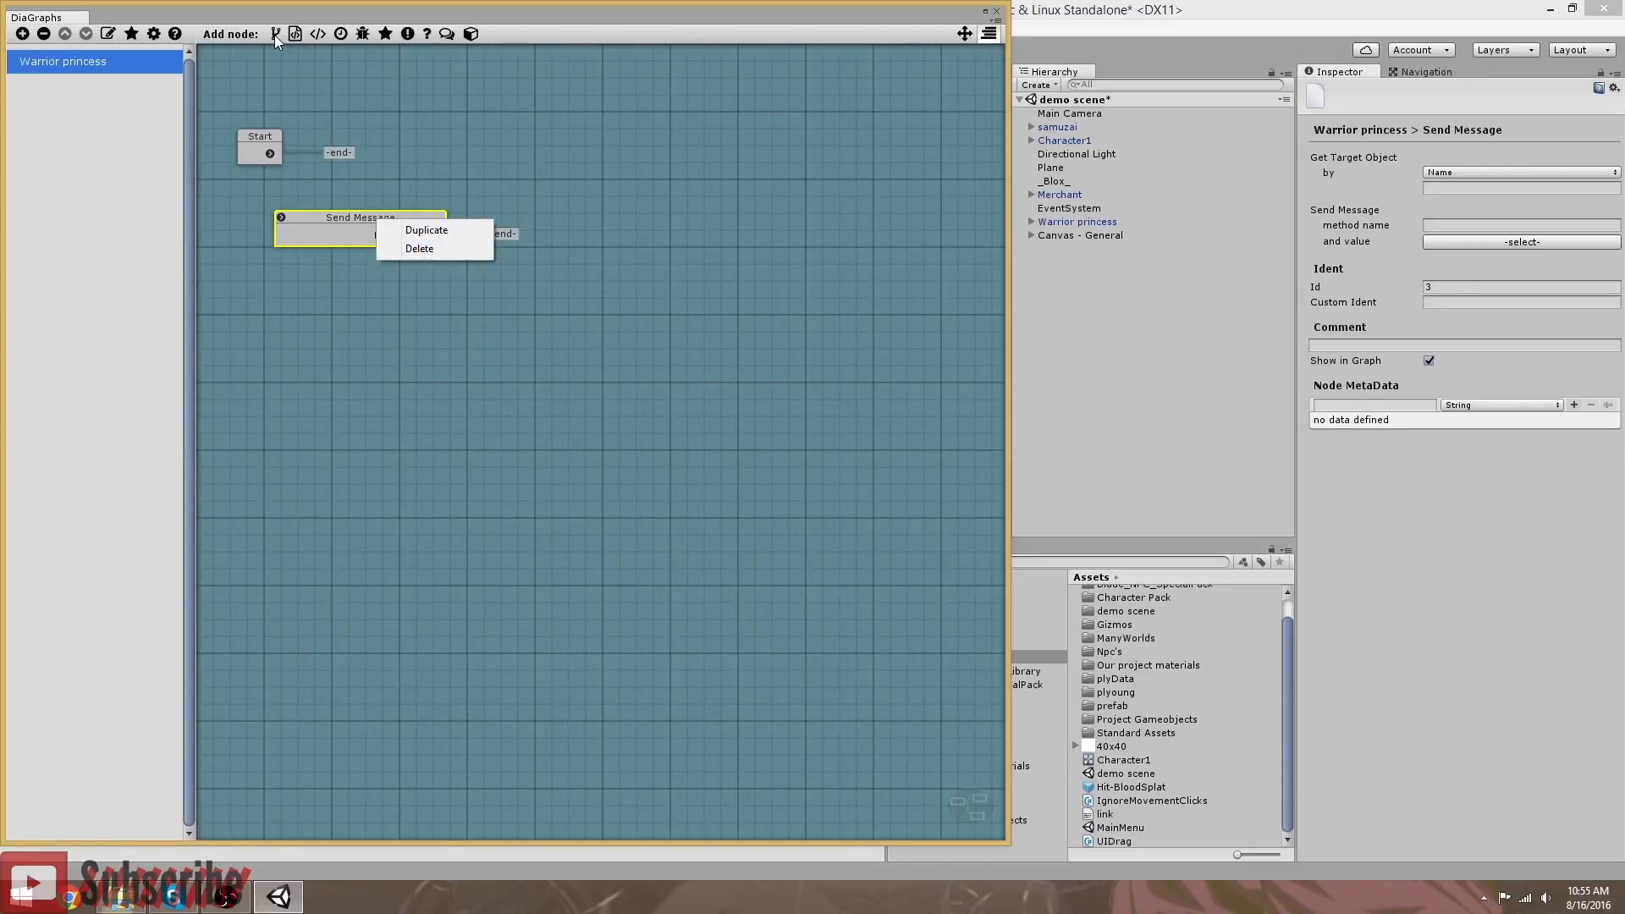
click(432, 250)
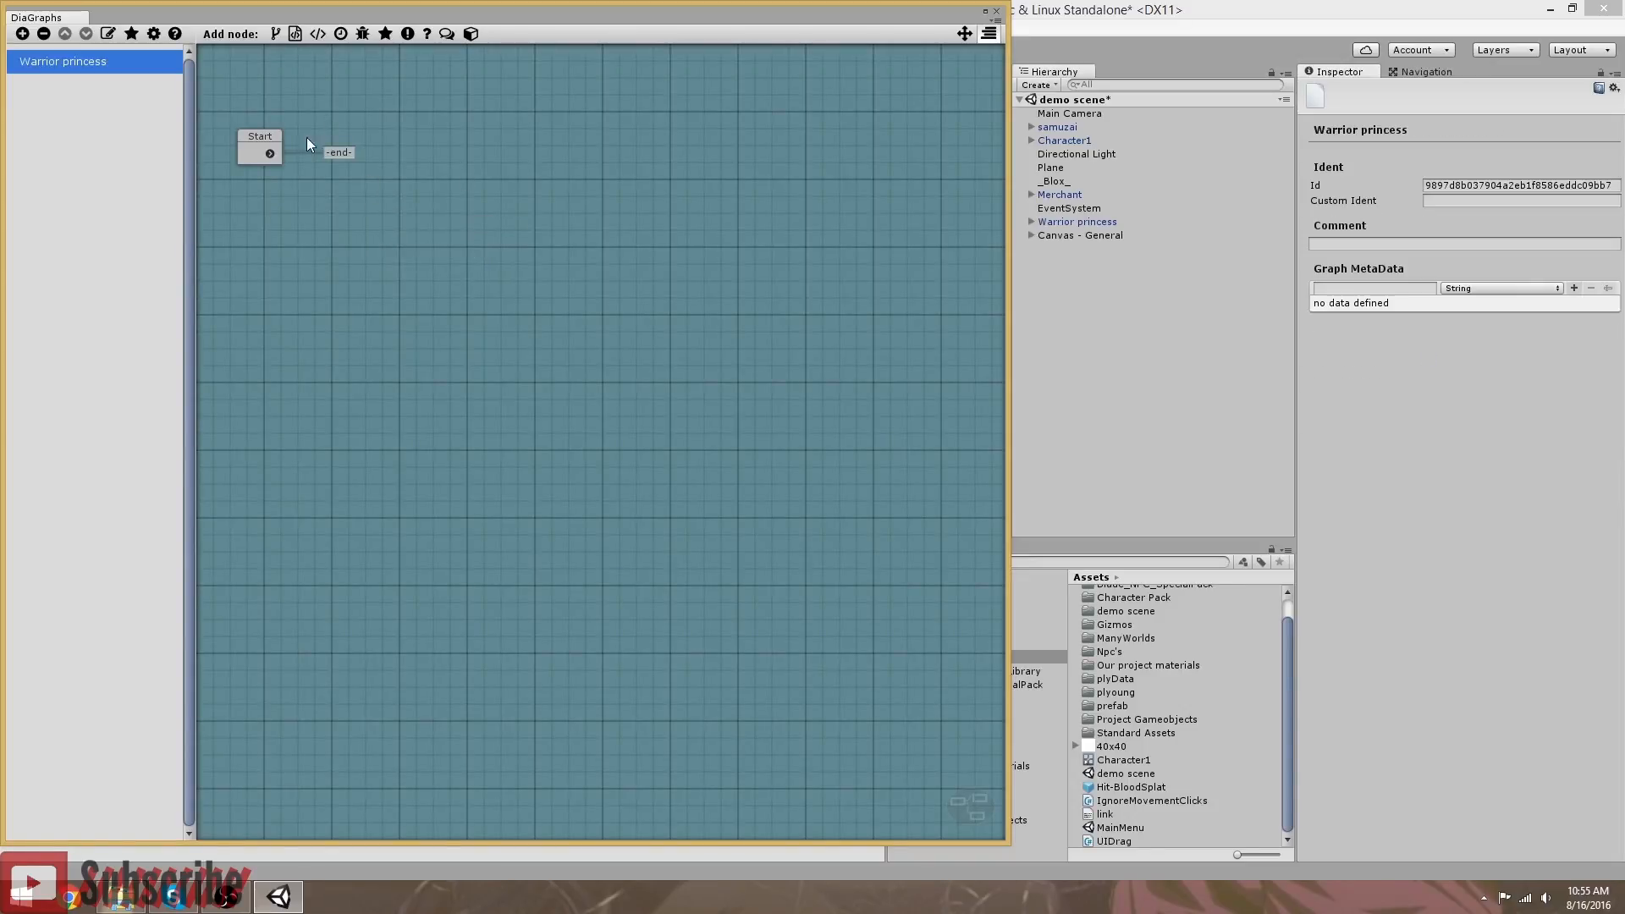
Step: Add a Quest Status node to the graph and place it to the right of the Start node
drag(266, 136, 252, 140)
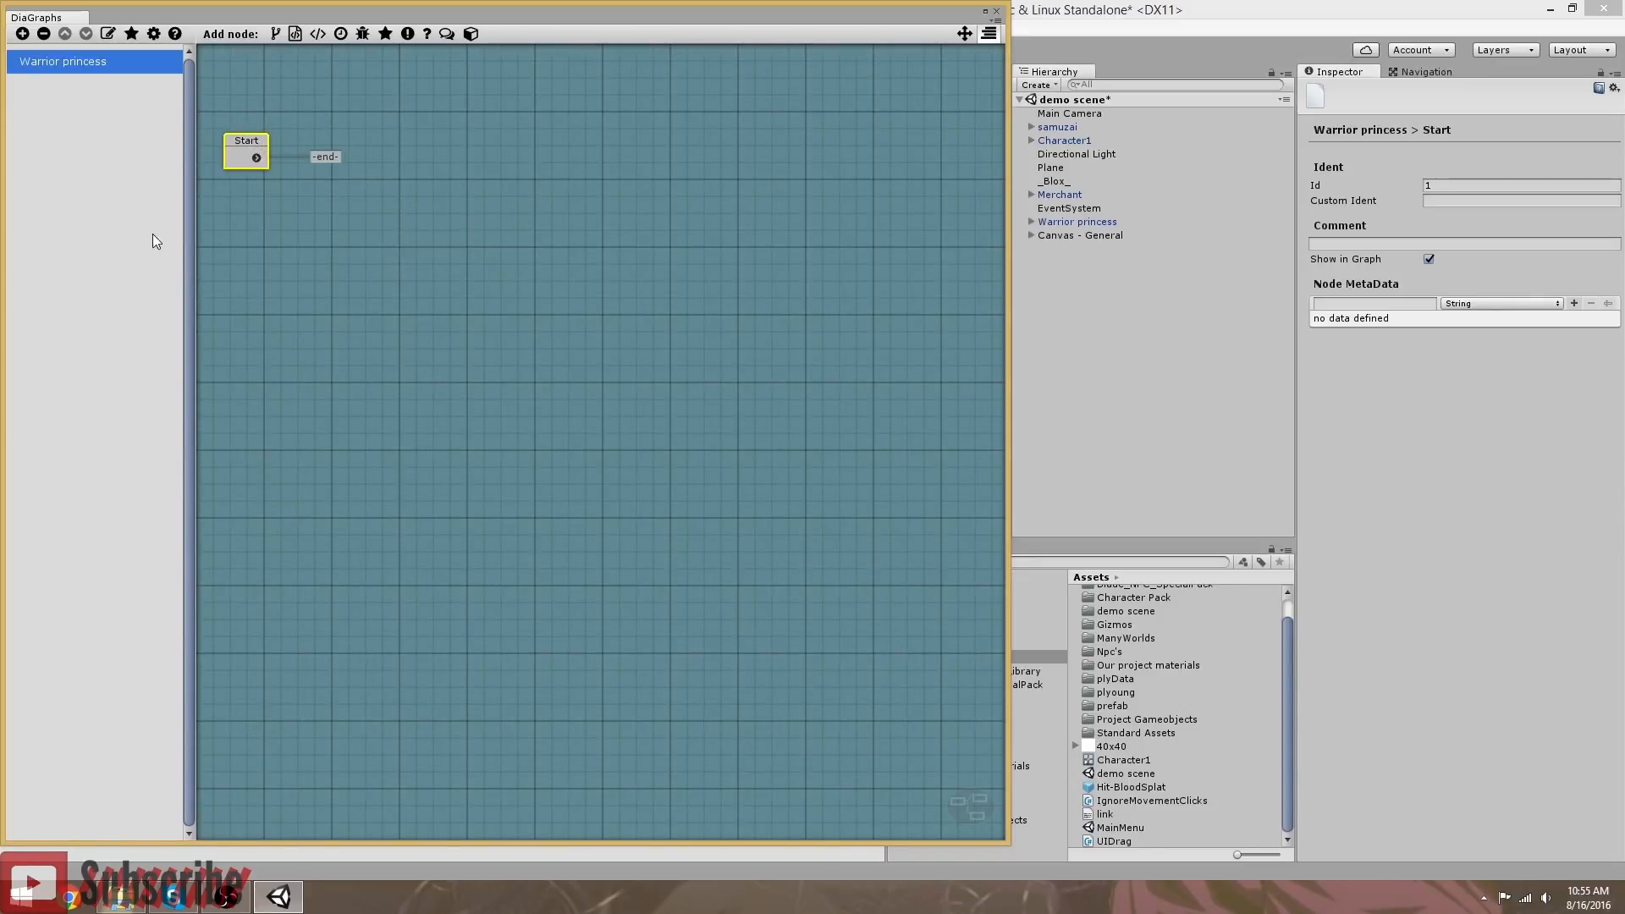
click(426, 35)
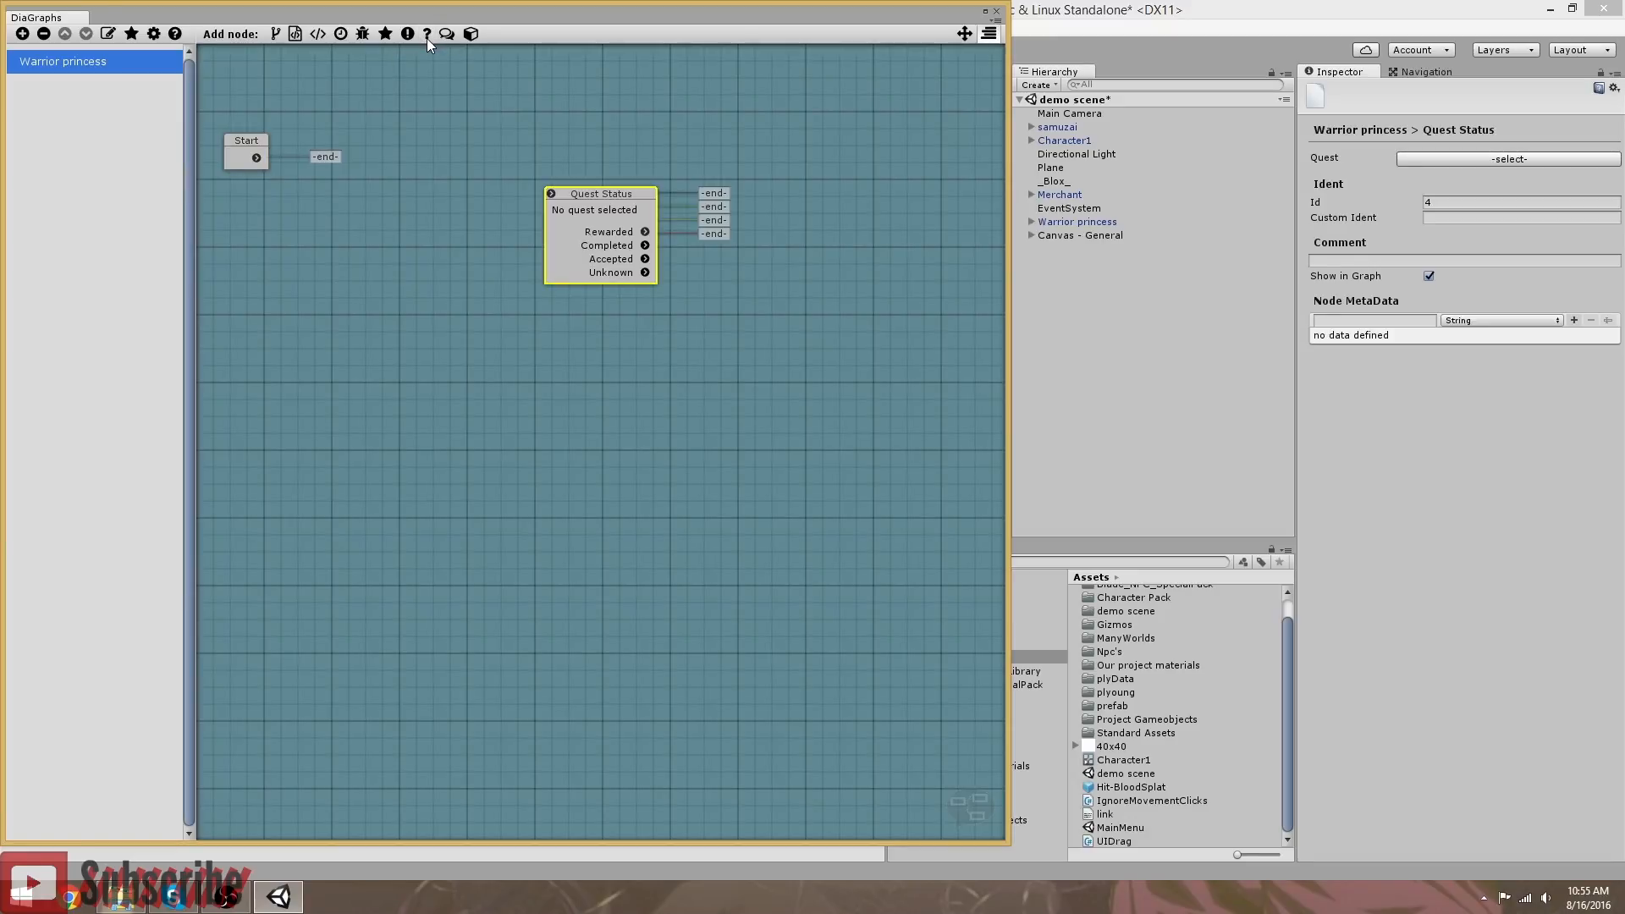
drag(588, 195, 415, 201)
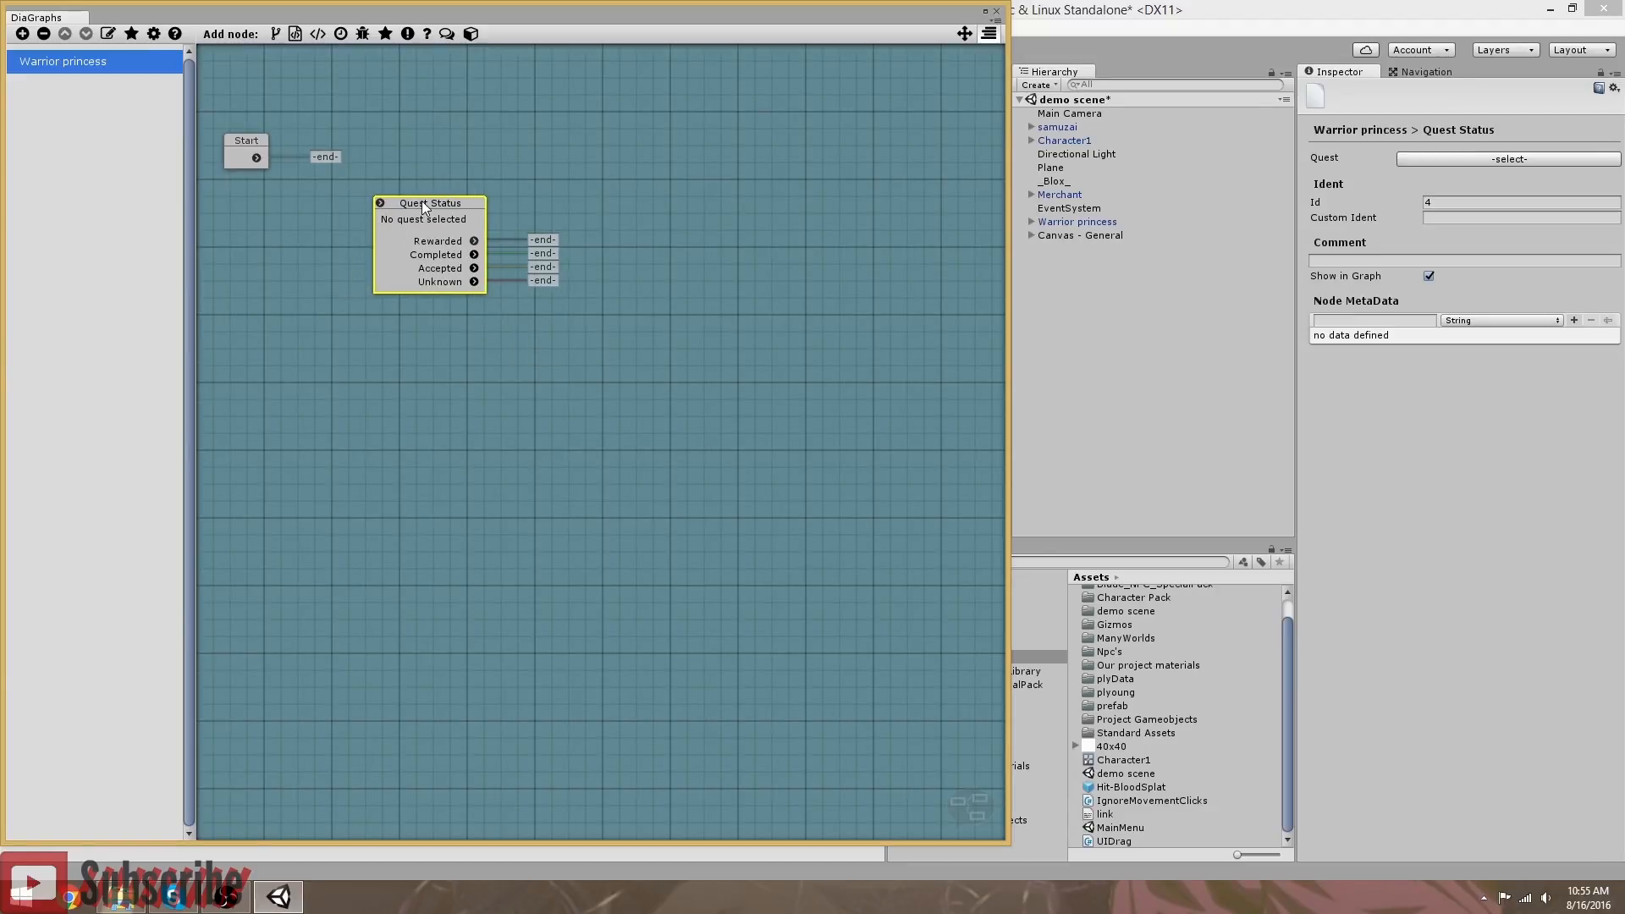
drag(421, 201, 441, 200)
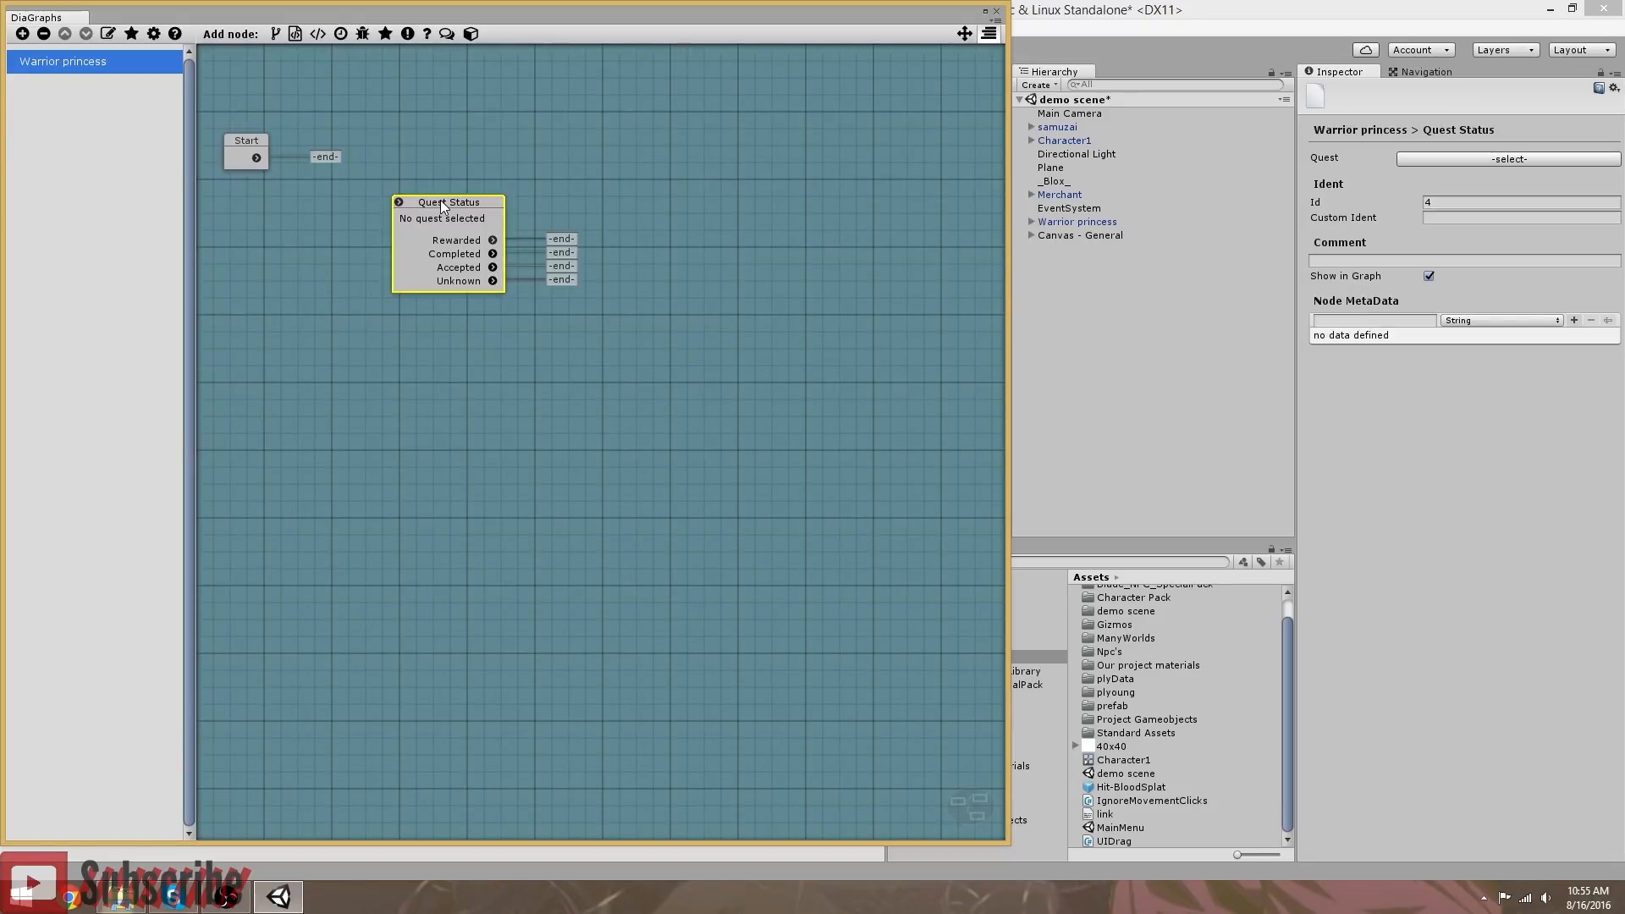
drag(440, 203, 491, 206)
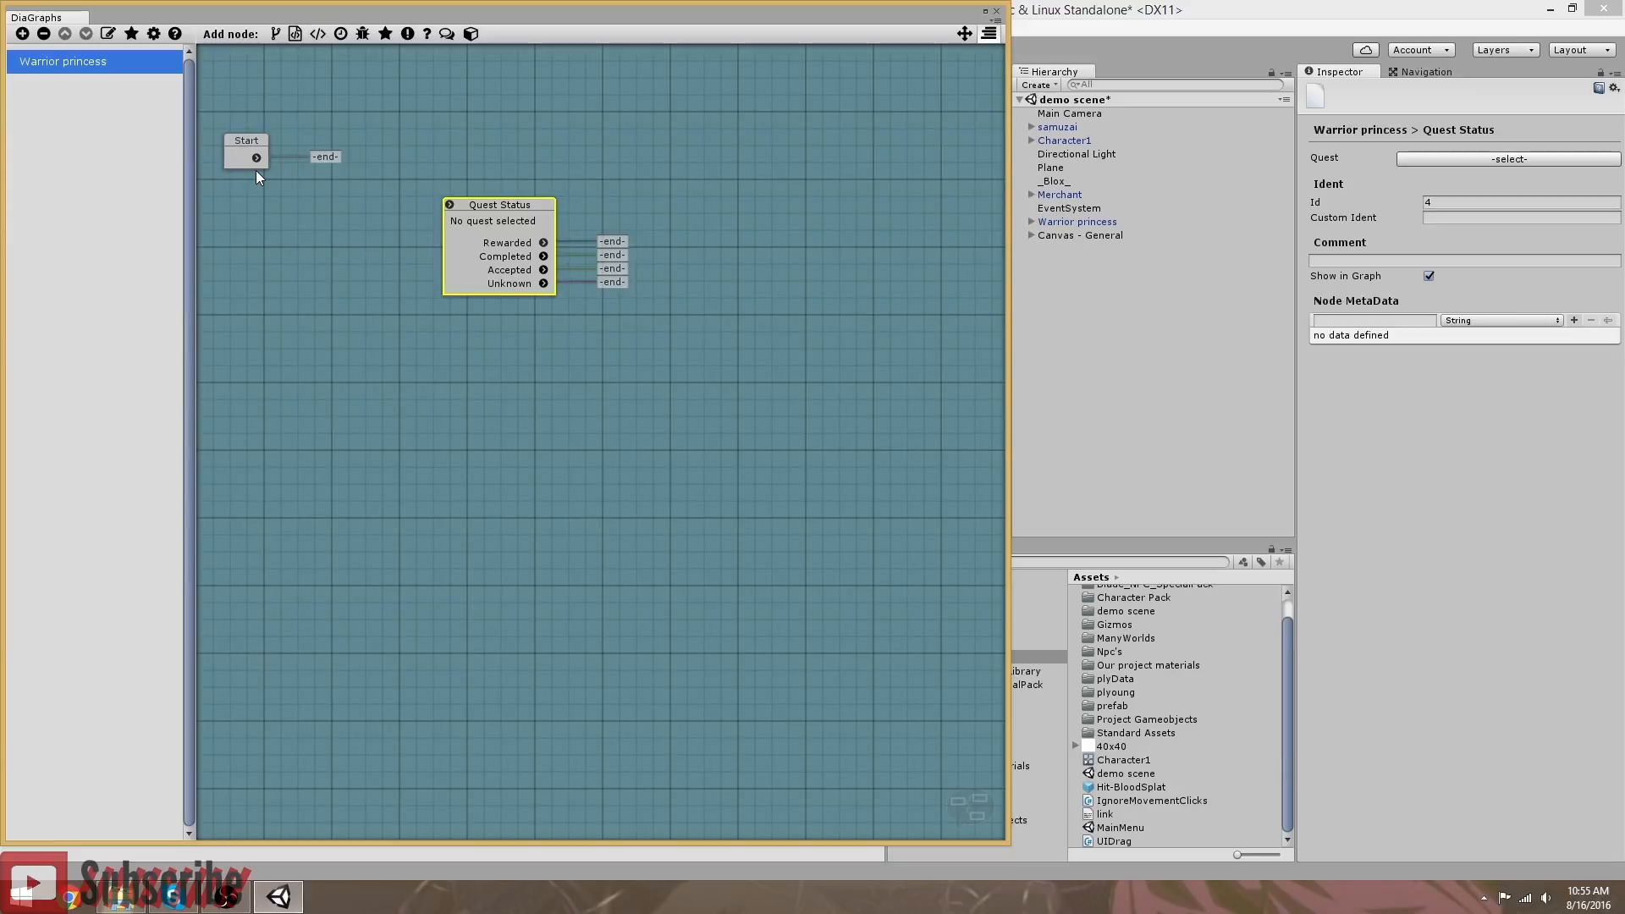
Step: Add a Dialogue node between the Start and Quest Status nodes, and link Start to it
click(446, 34)
drag(628, 194, 377, 237)
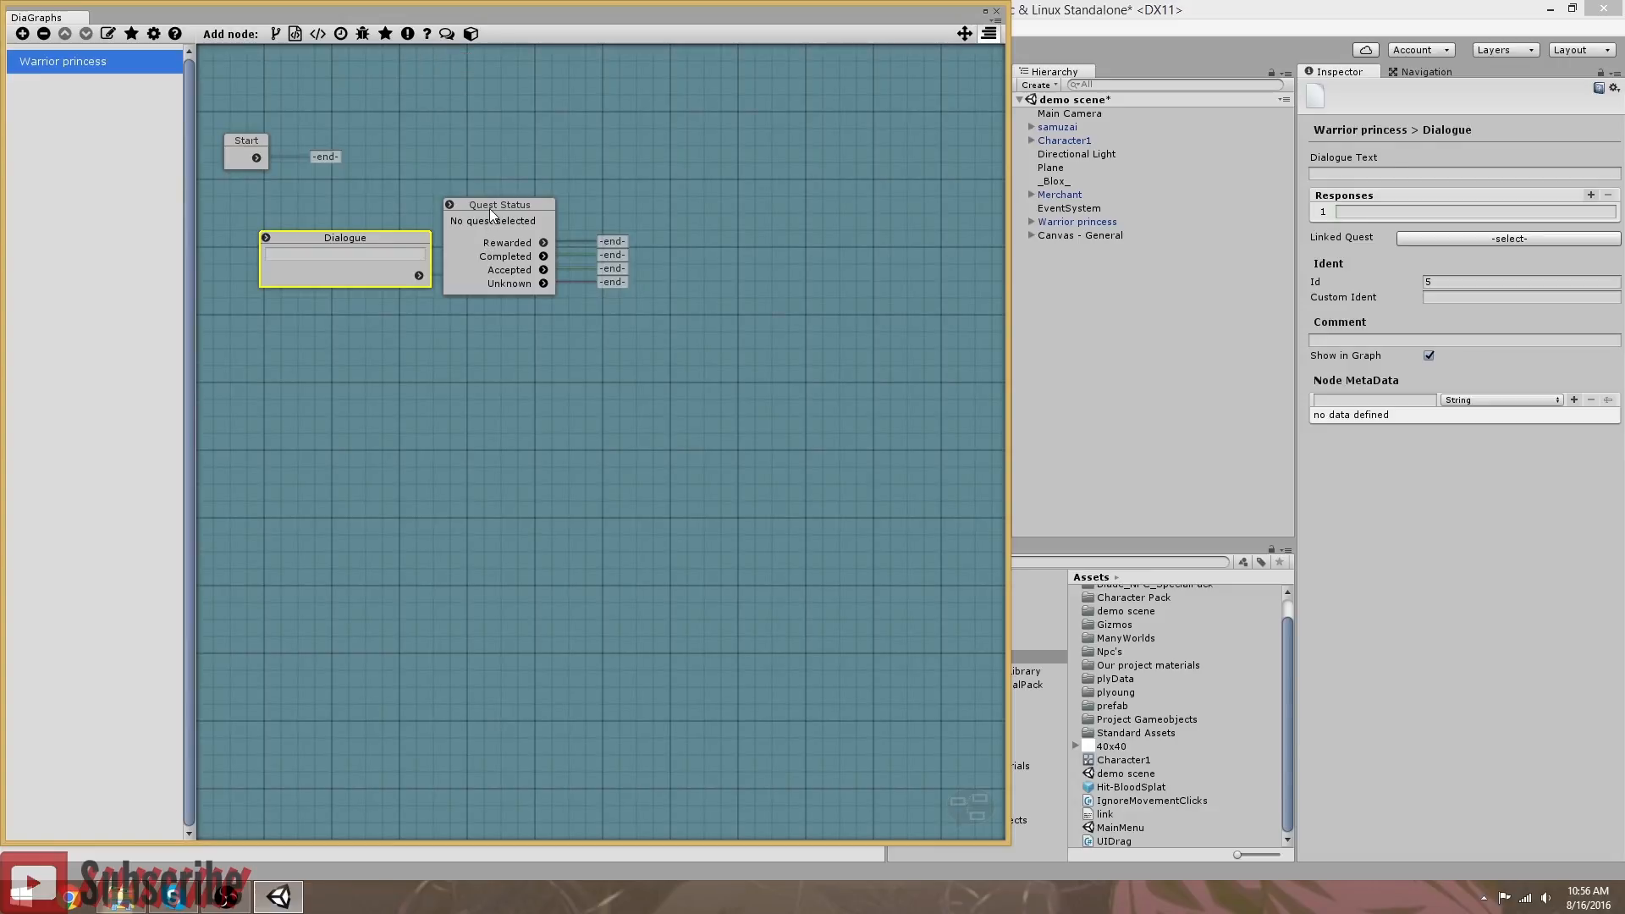
drag(493, 208, 569, 209)
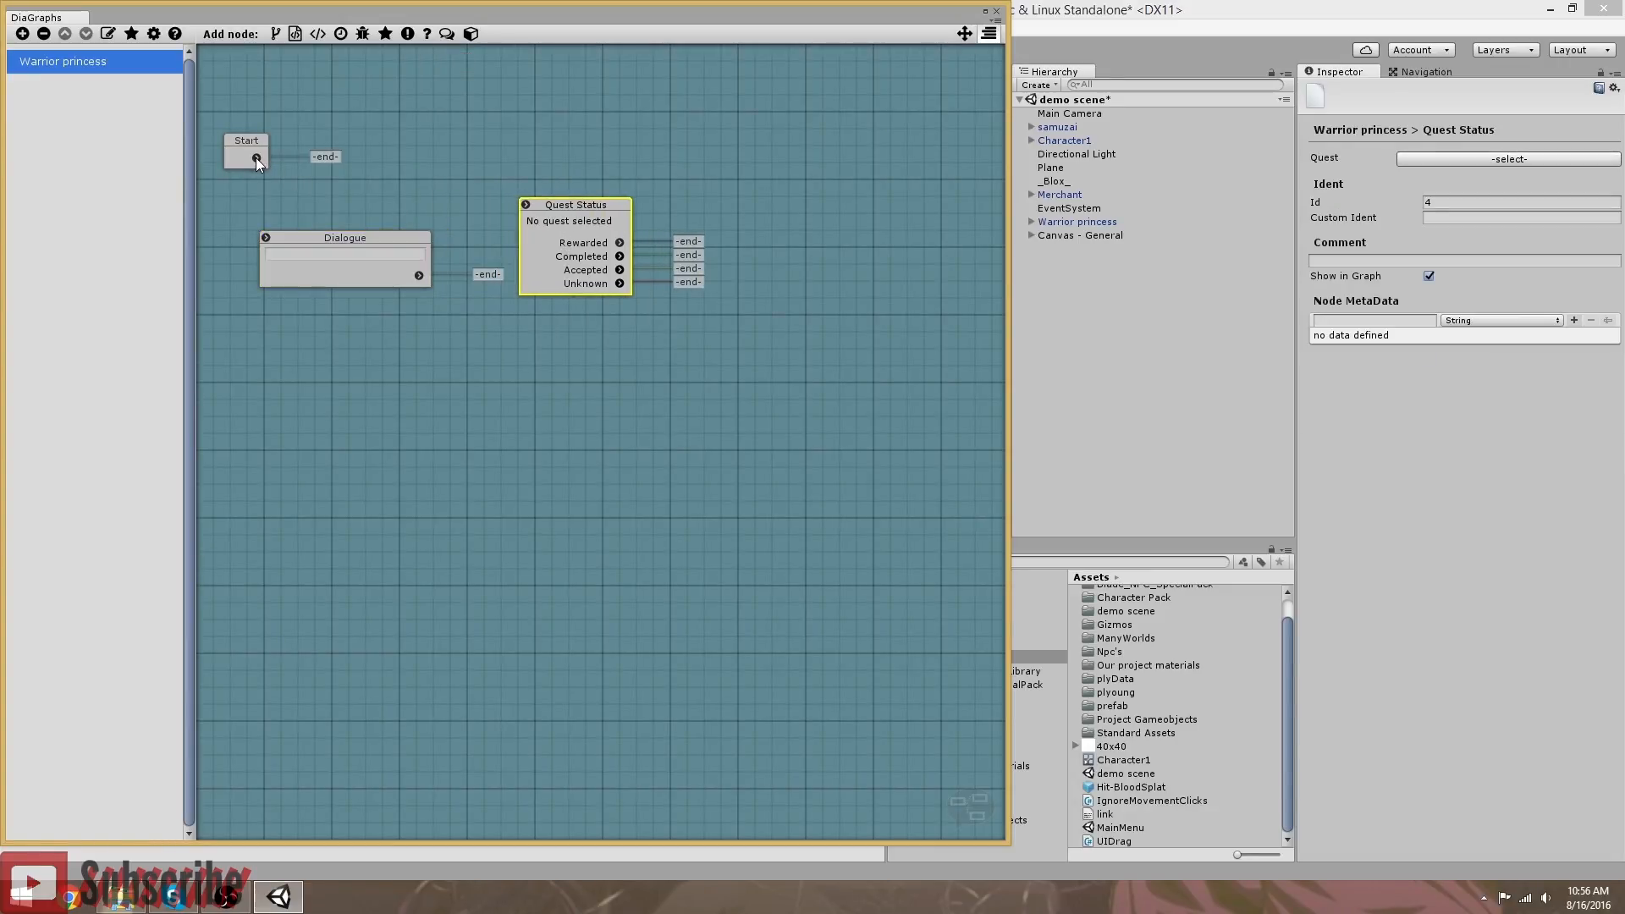
drag(266, 238, 286, 223)
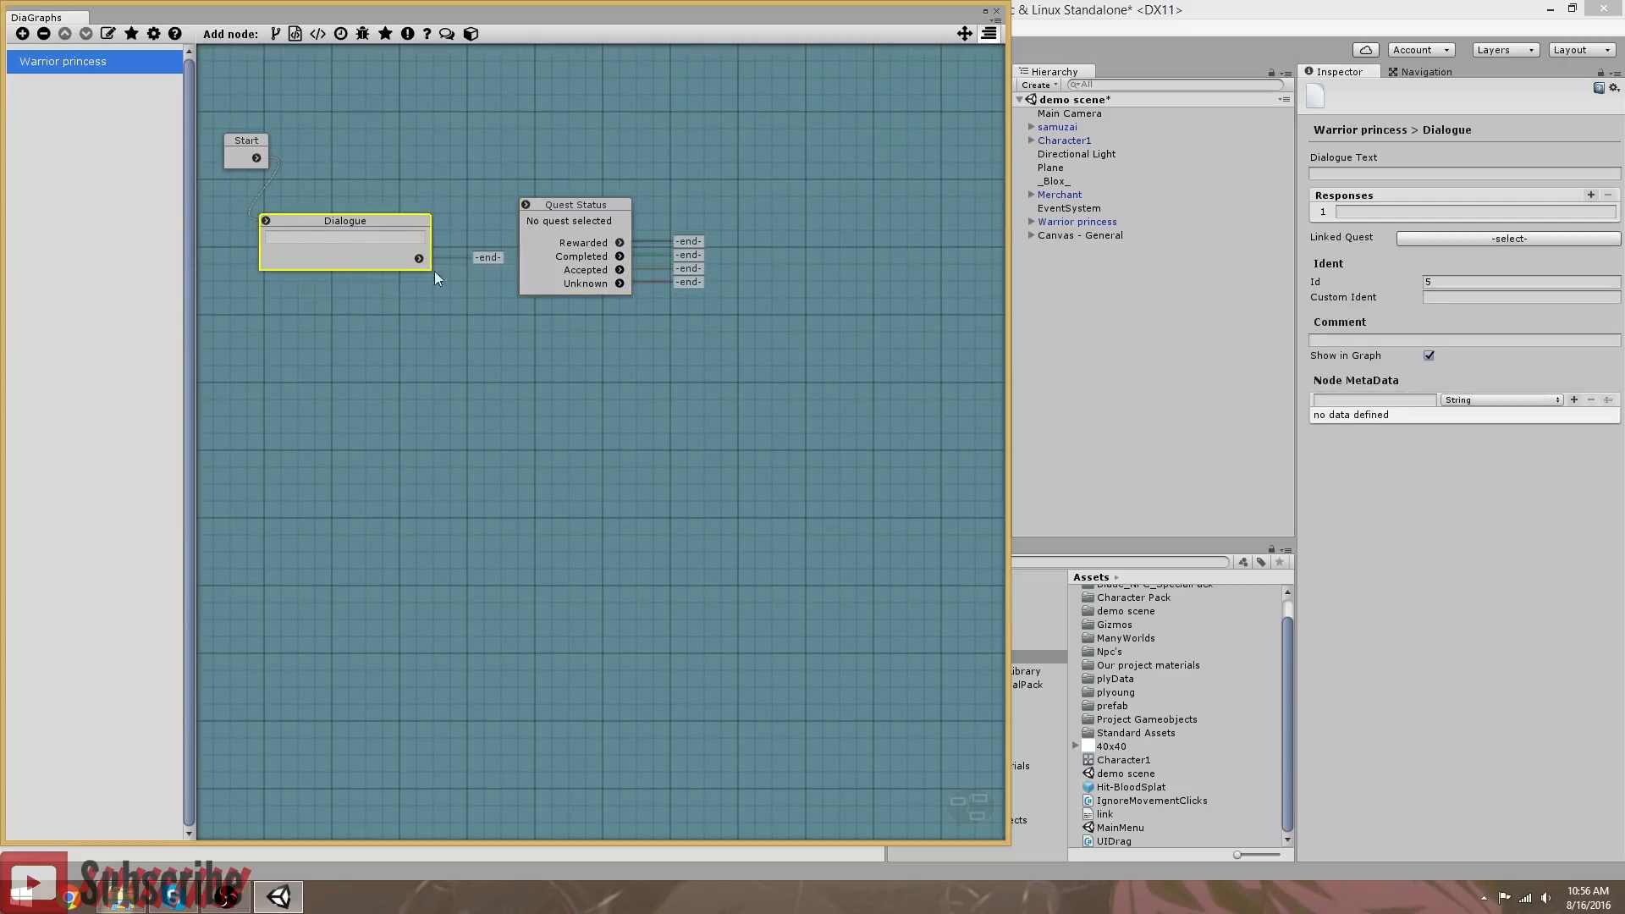
Step: Set the Dialogue node's text to "Good morning how may i help you"
click(1361, 174)
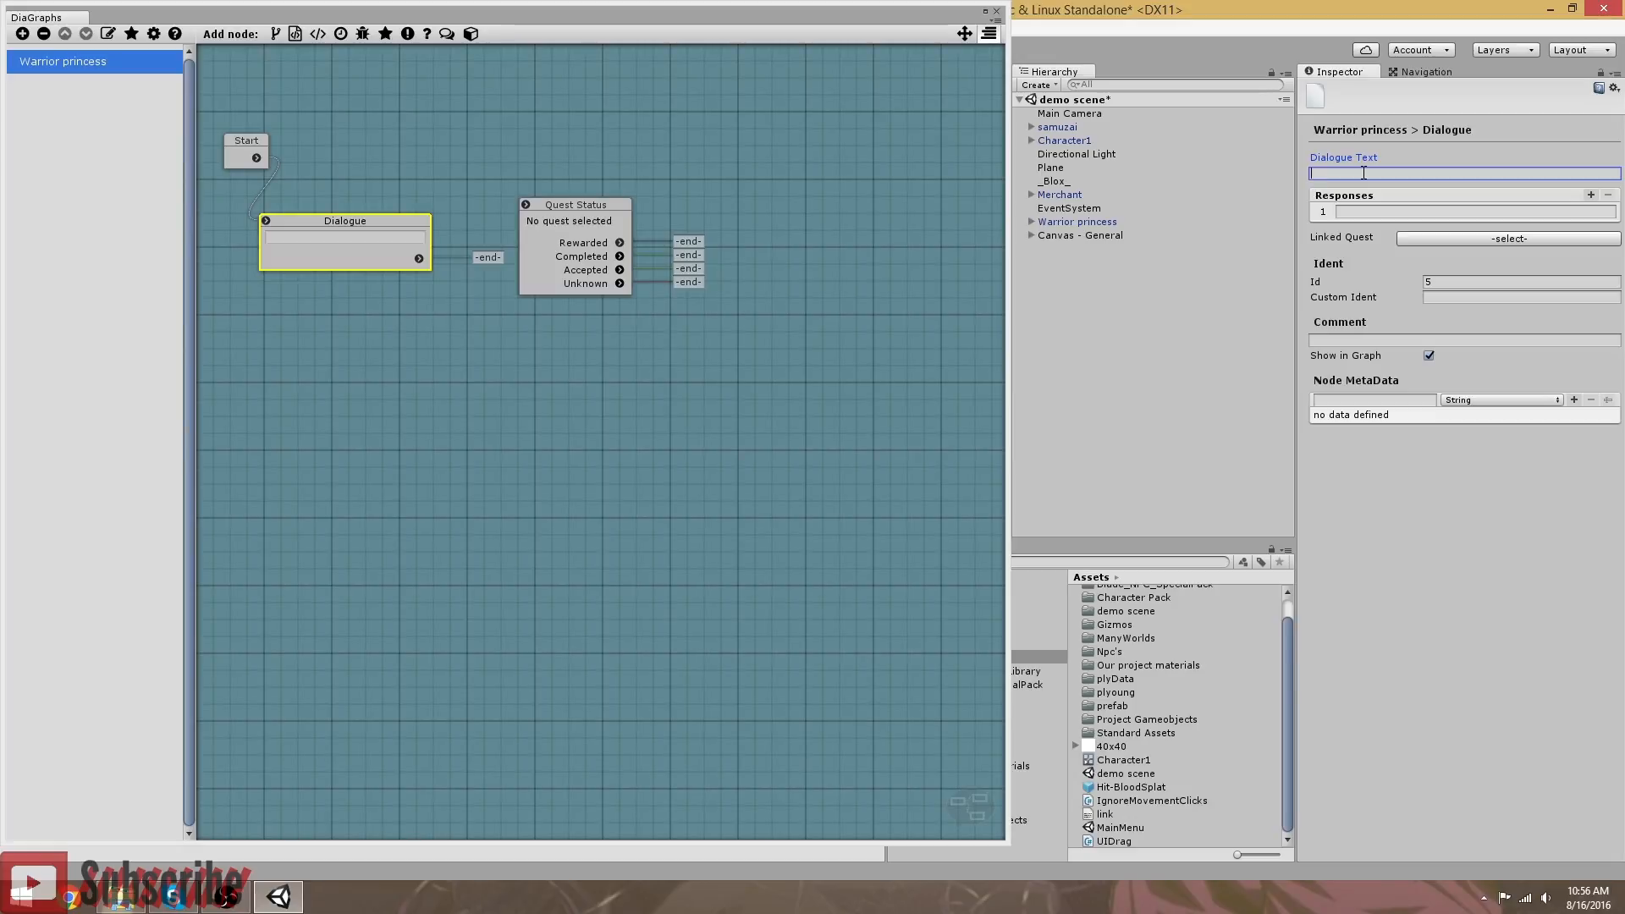
text(Good mornin)
text(g hj)
text(ow are)
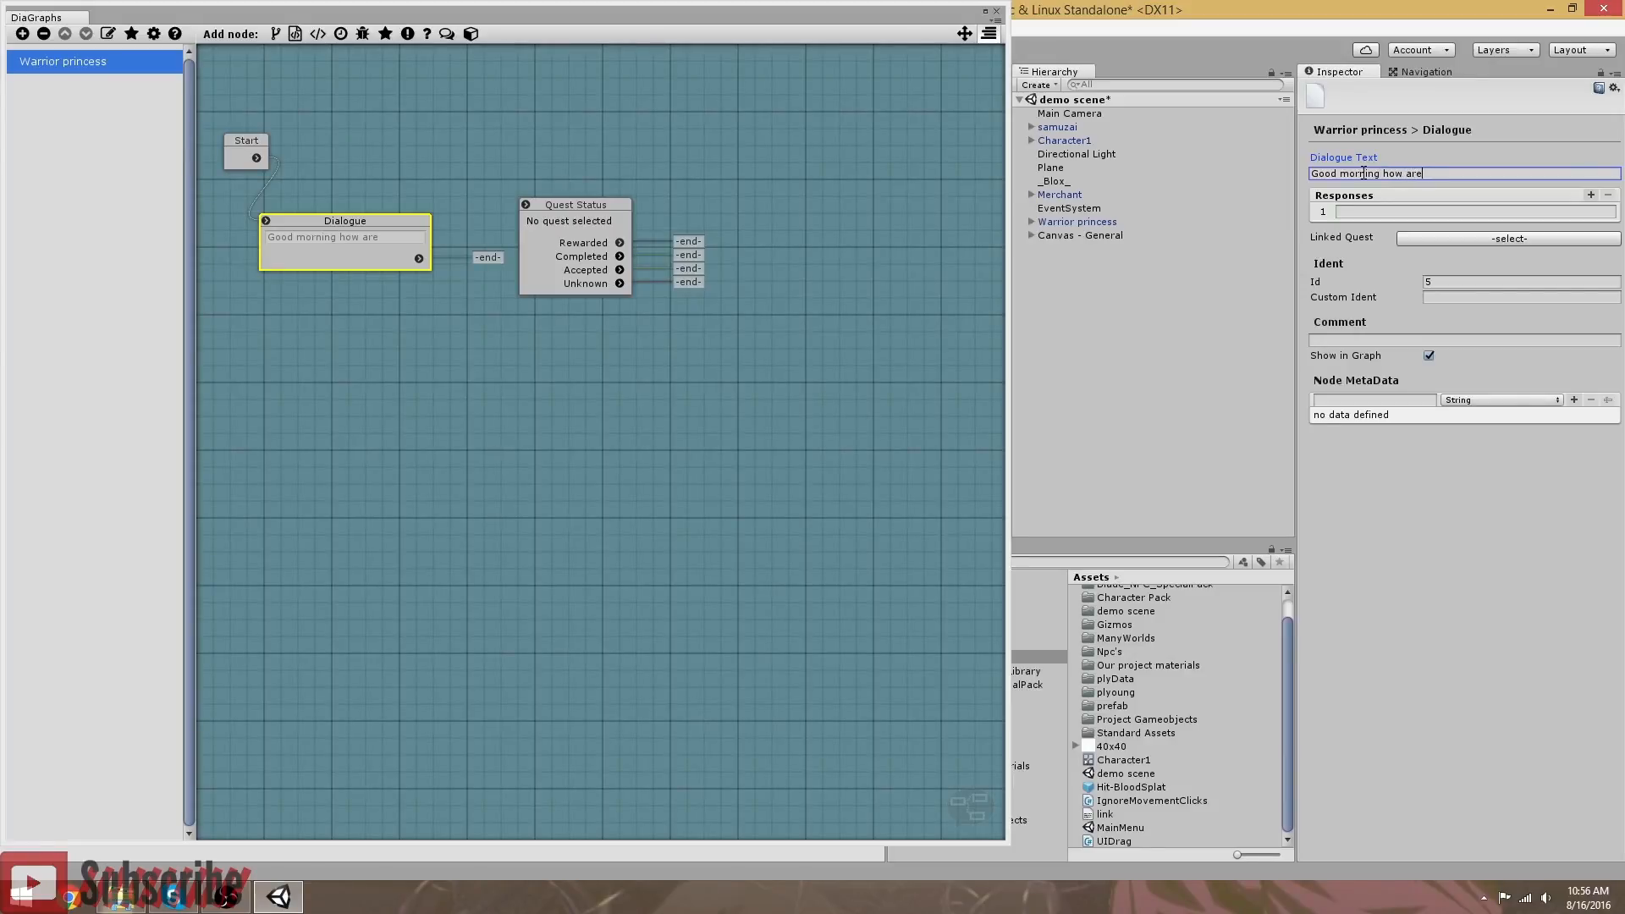
text( you doing)
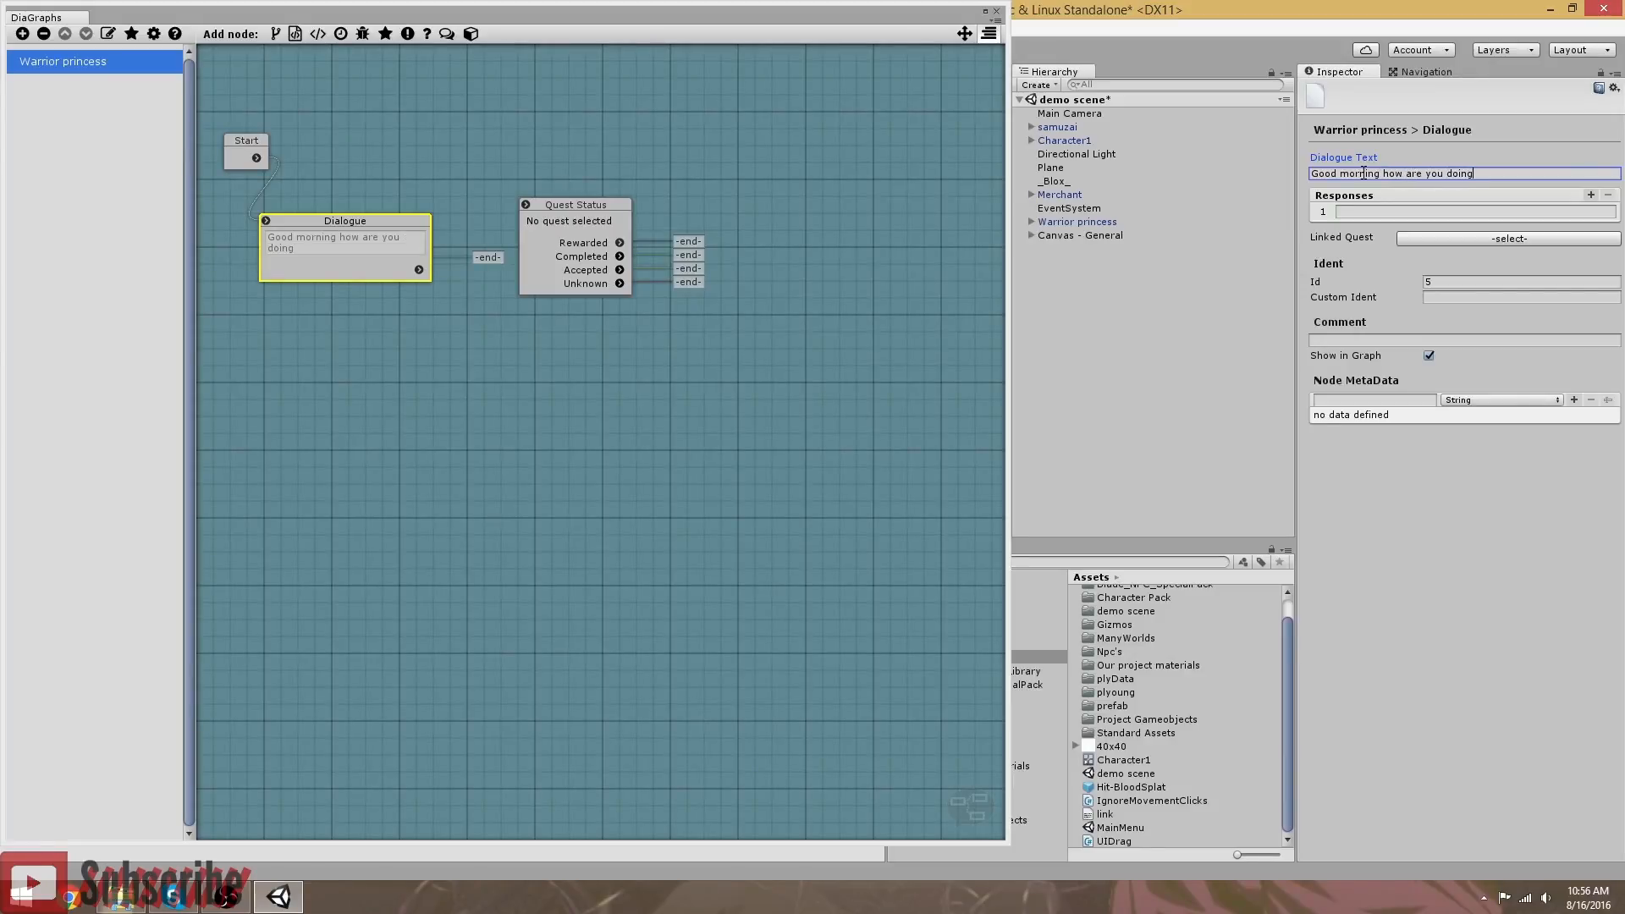
key(BackSpace)
key(BackSpace)
key(BackSpace)
key(BackSpace)
key(BackSpace)
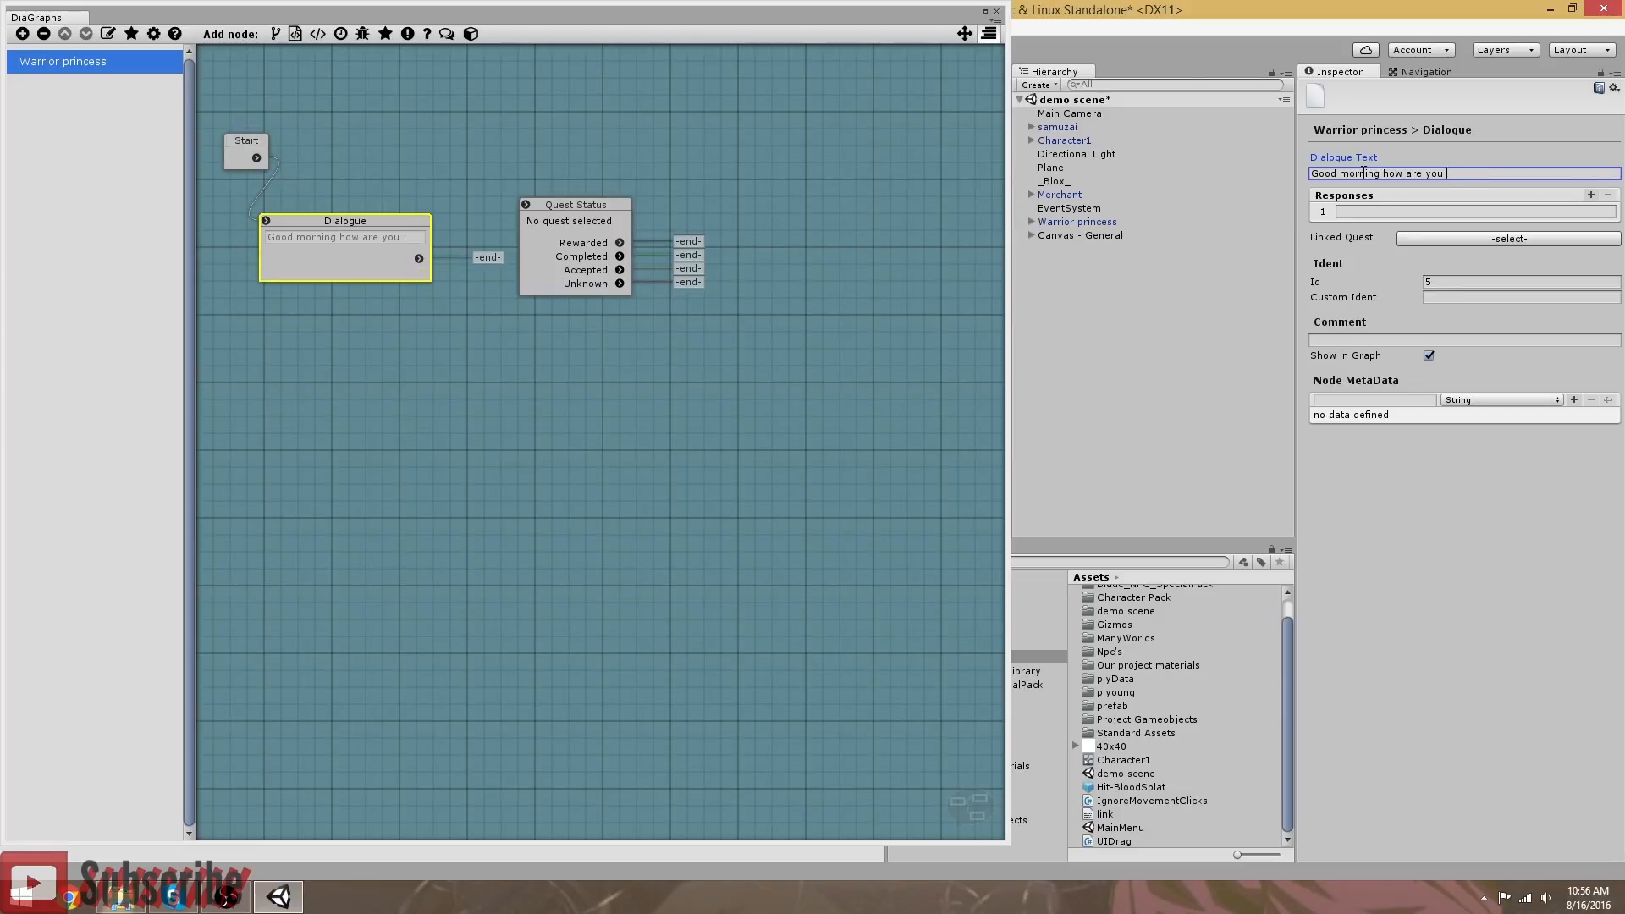
key(BackSpace)
key(BackSpace)
key(BackSpace)
key(BackSpace)
key(BackSpace)
key(BackSpace)
text(may i help you)
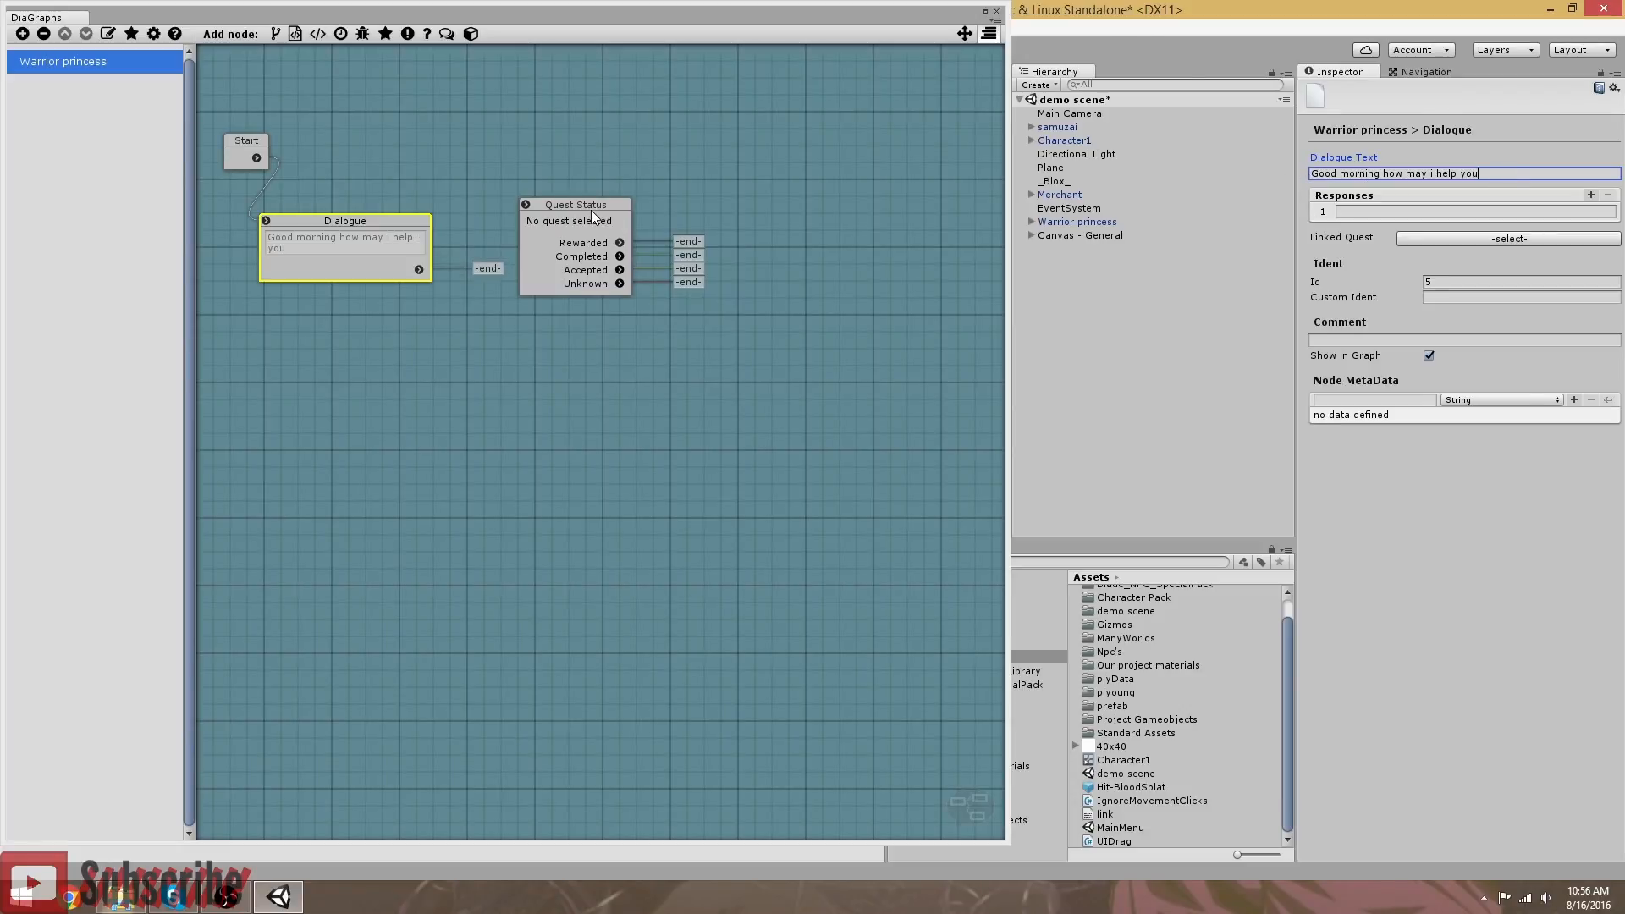
Step: Add a second response to the Dialogue node and set the first response to "Do you need anything?"
drag(591, 209, 623, 285)
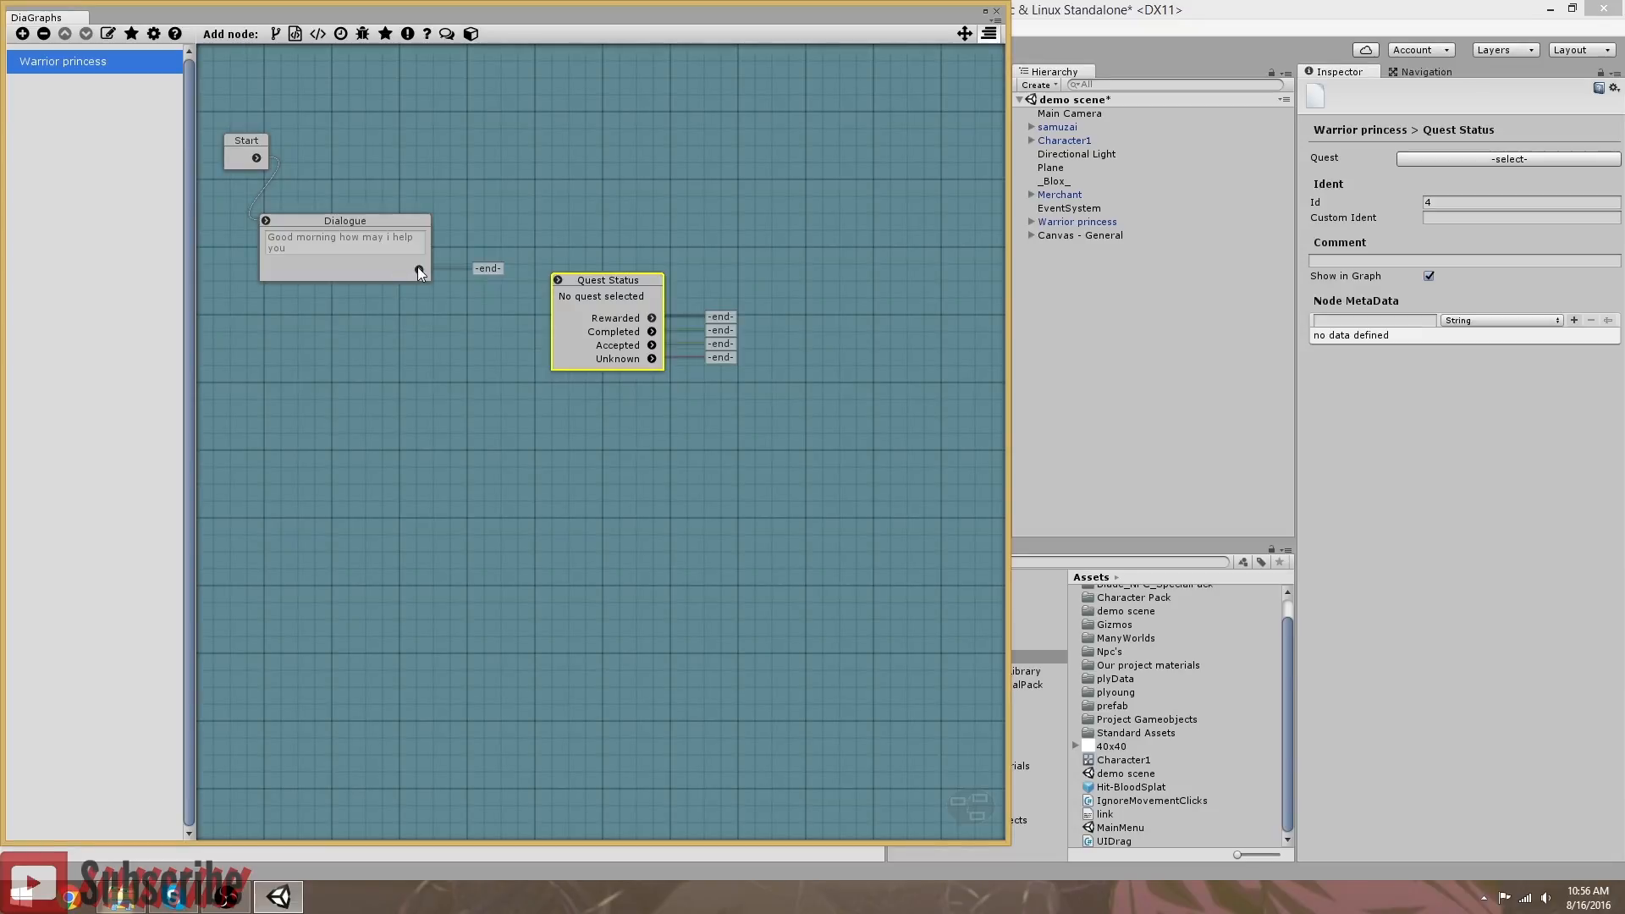
click(349, 224)
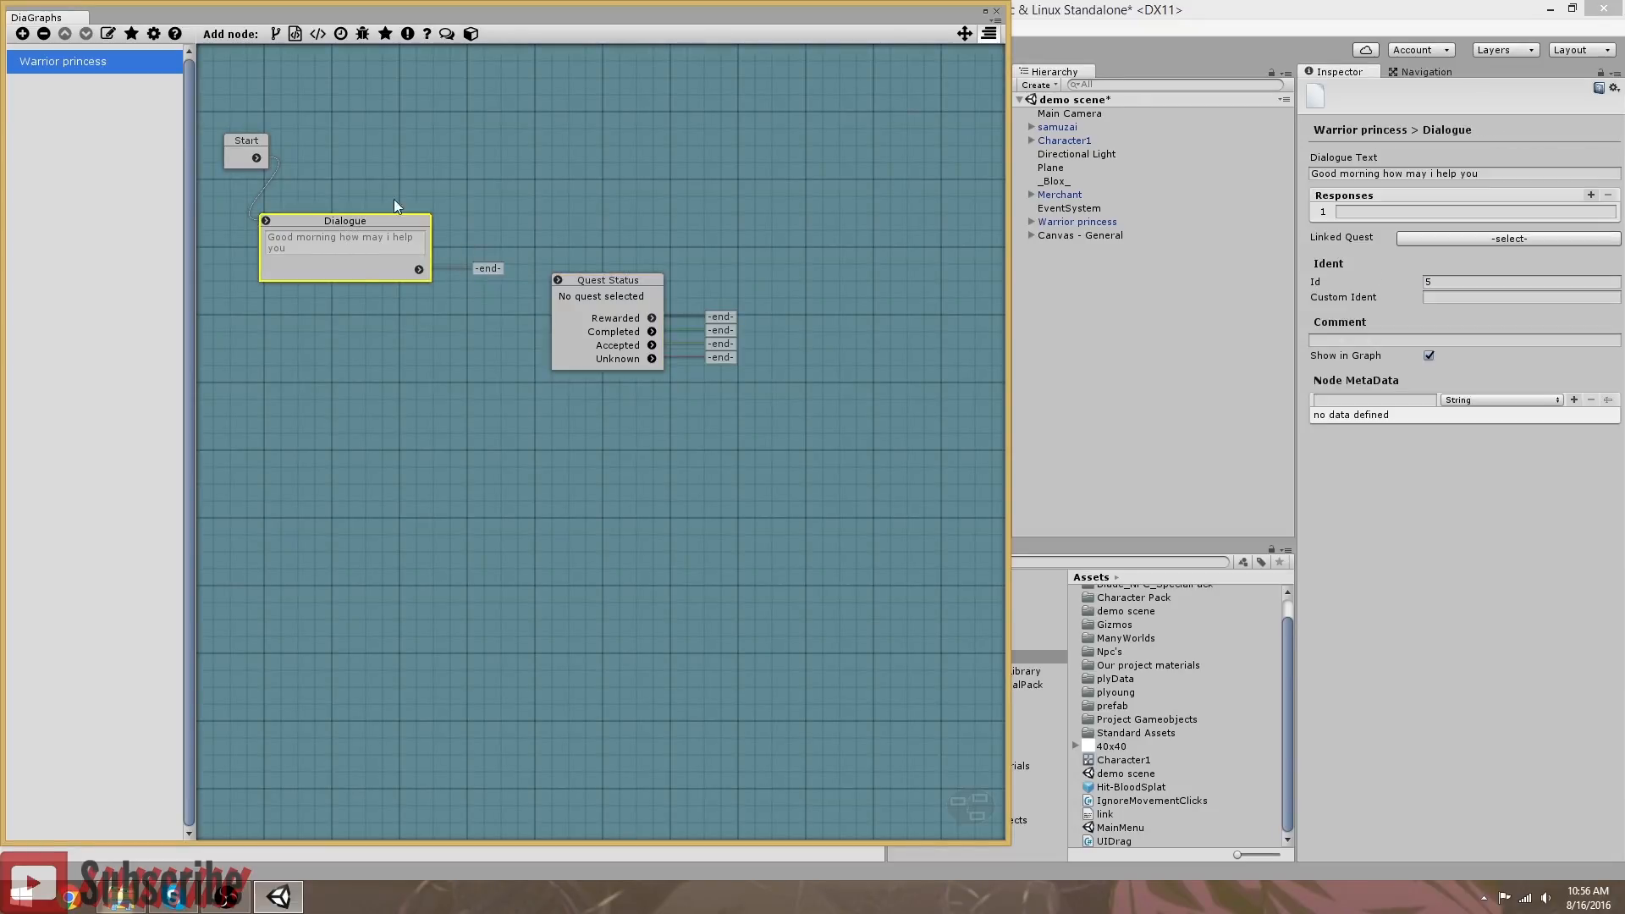
click(1592, 194)
click(1365, 211)
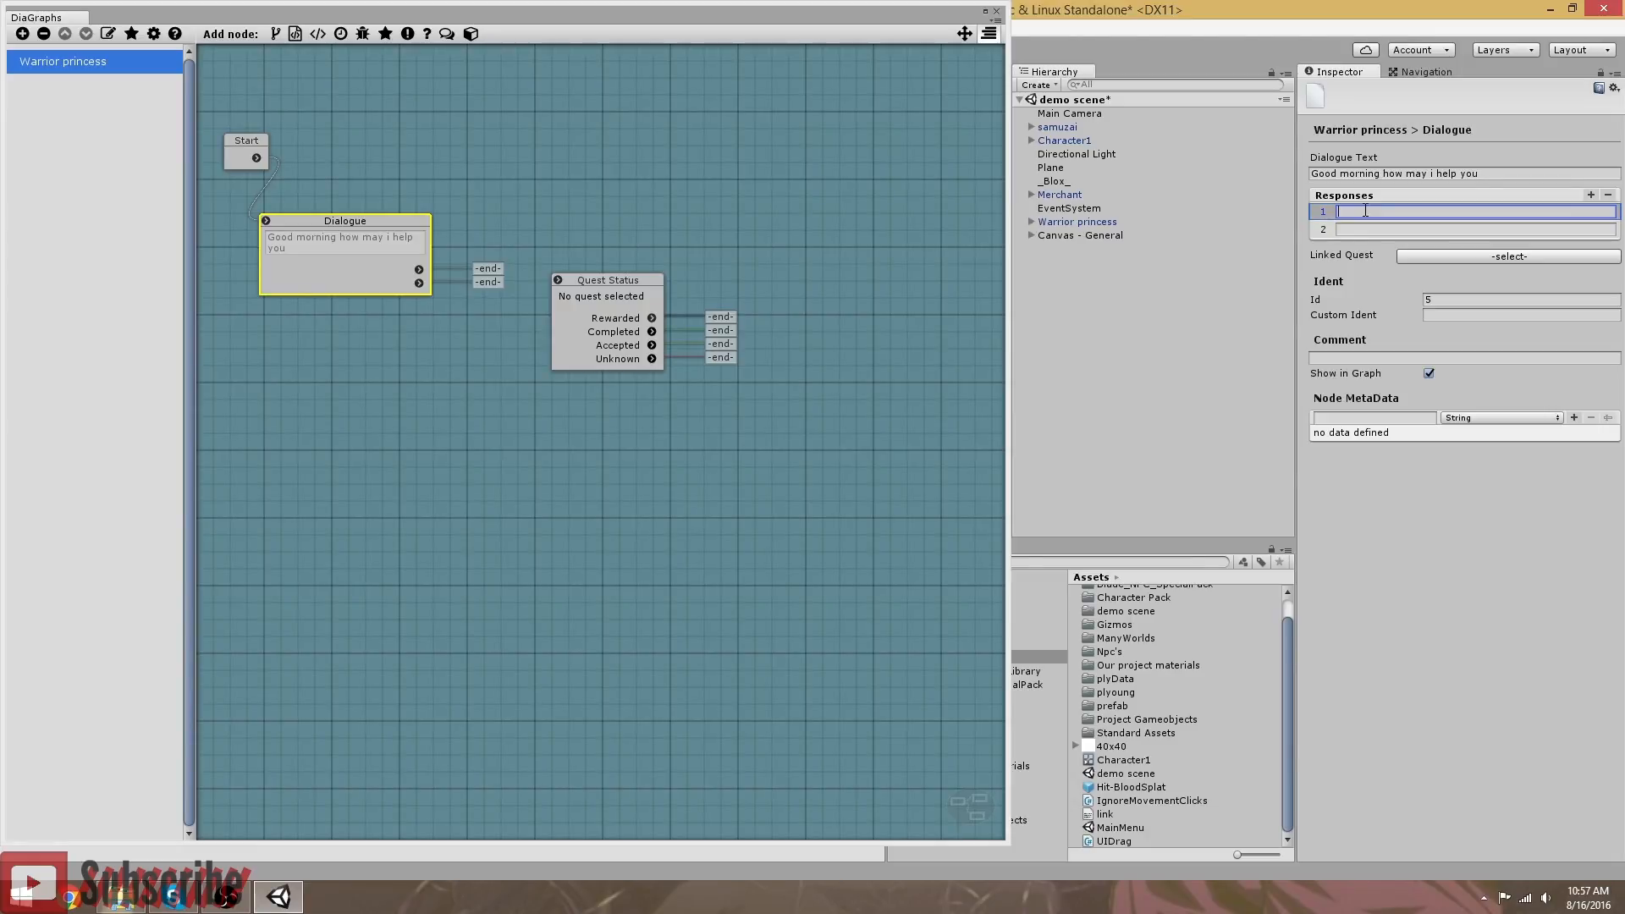
text(Do you need anything?)
Step: Shift the Quest Status node slightly and set the Dialogue node's second response to "Talk to you later"
drag(599, 275, 591, 261)
click(389, 288)
click(1378, 229)
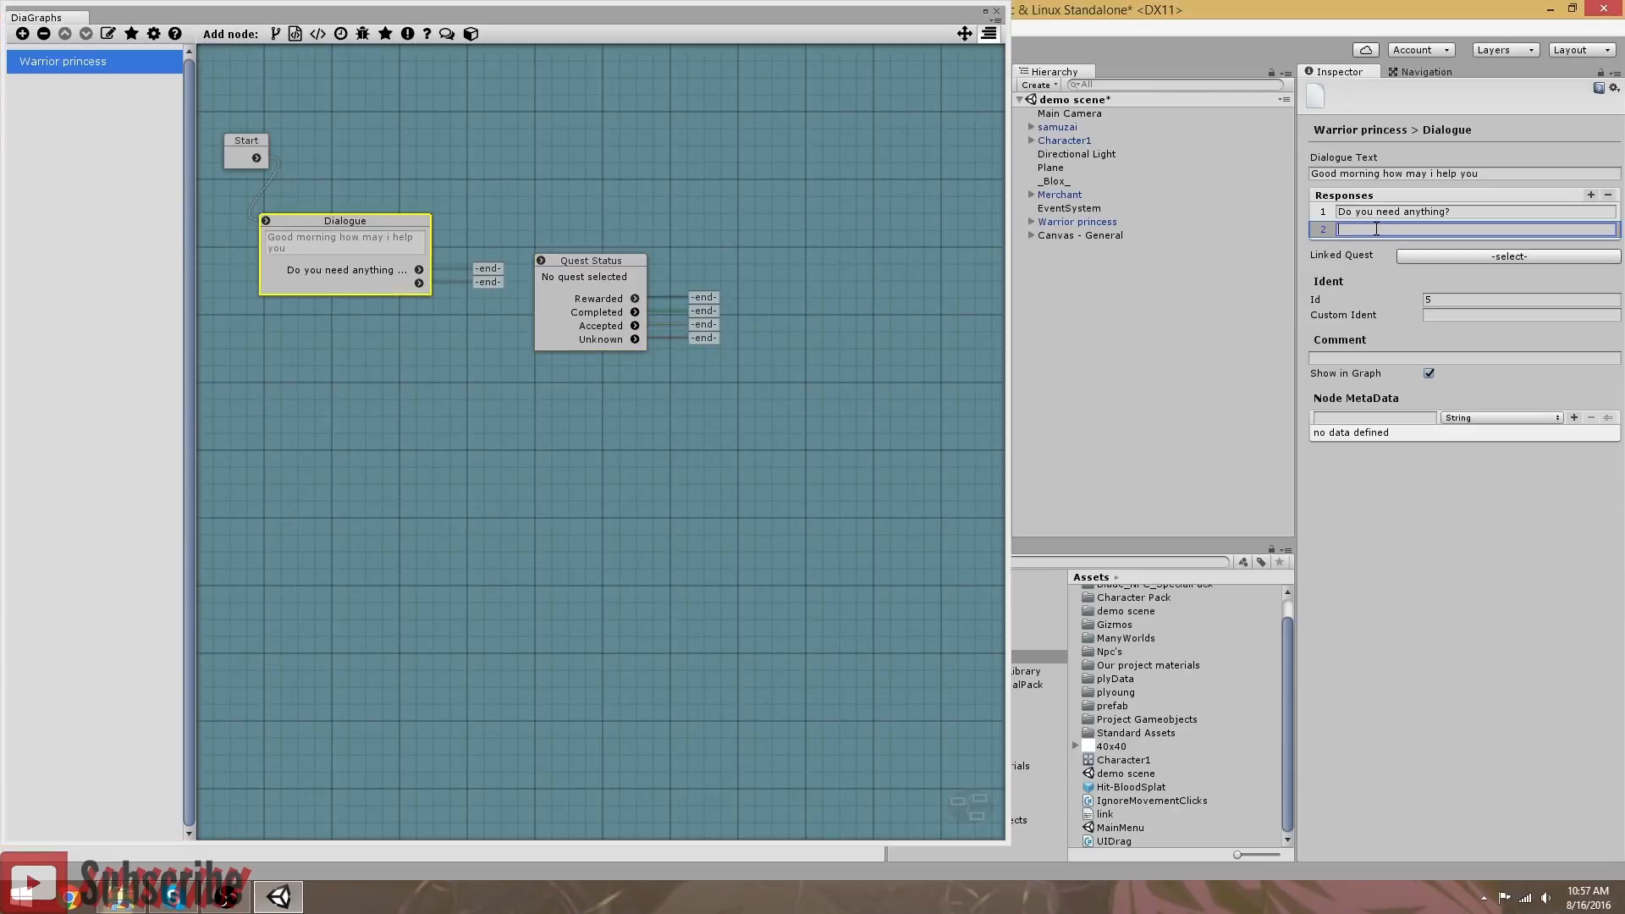
text(Talk to you later)
Step: Link the "Do you need anything?" response to the Quest Status node, and close the DiaGraphs editor
drag(572, 267, 581, 185)
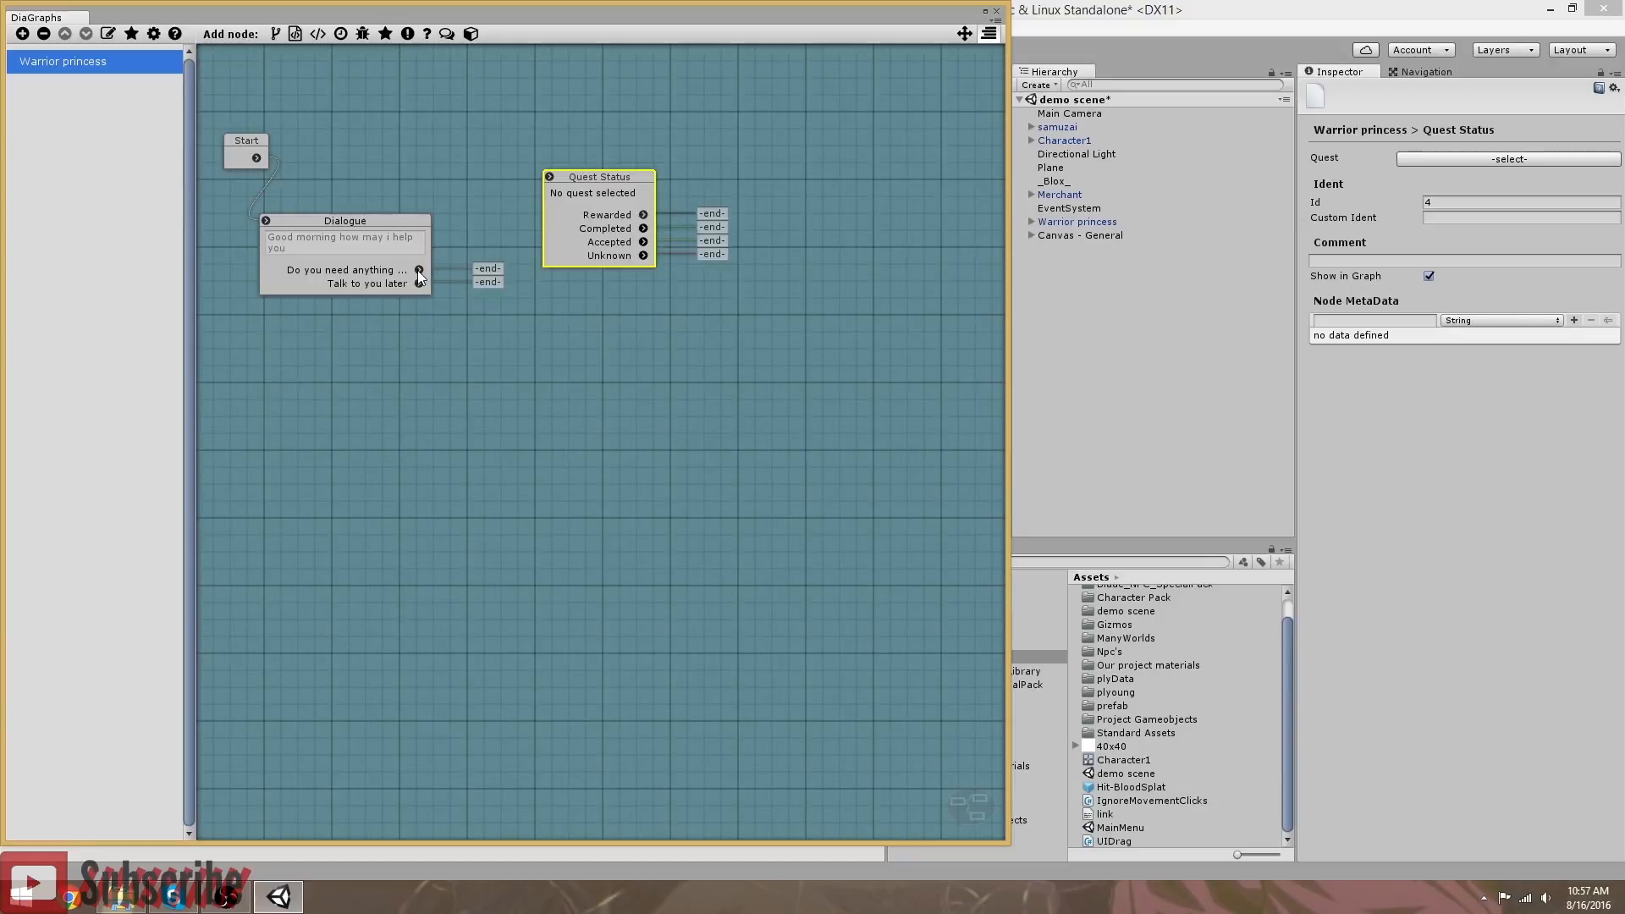
drag(420, 271, 621, 171)
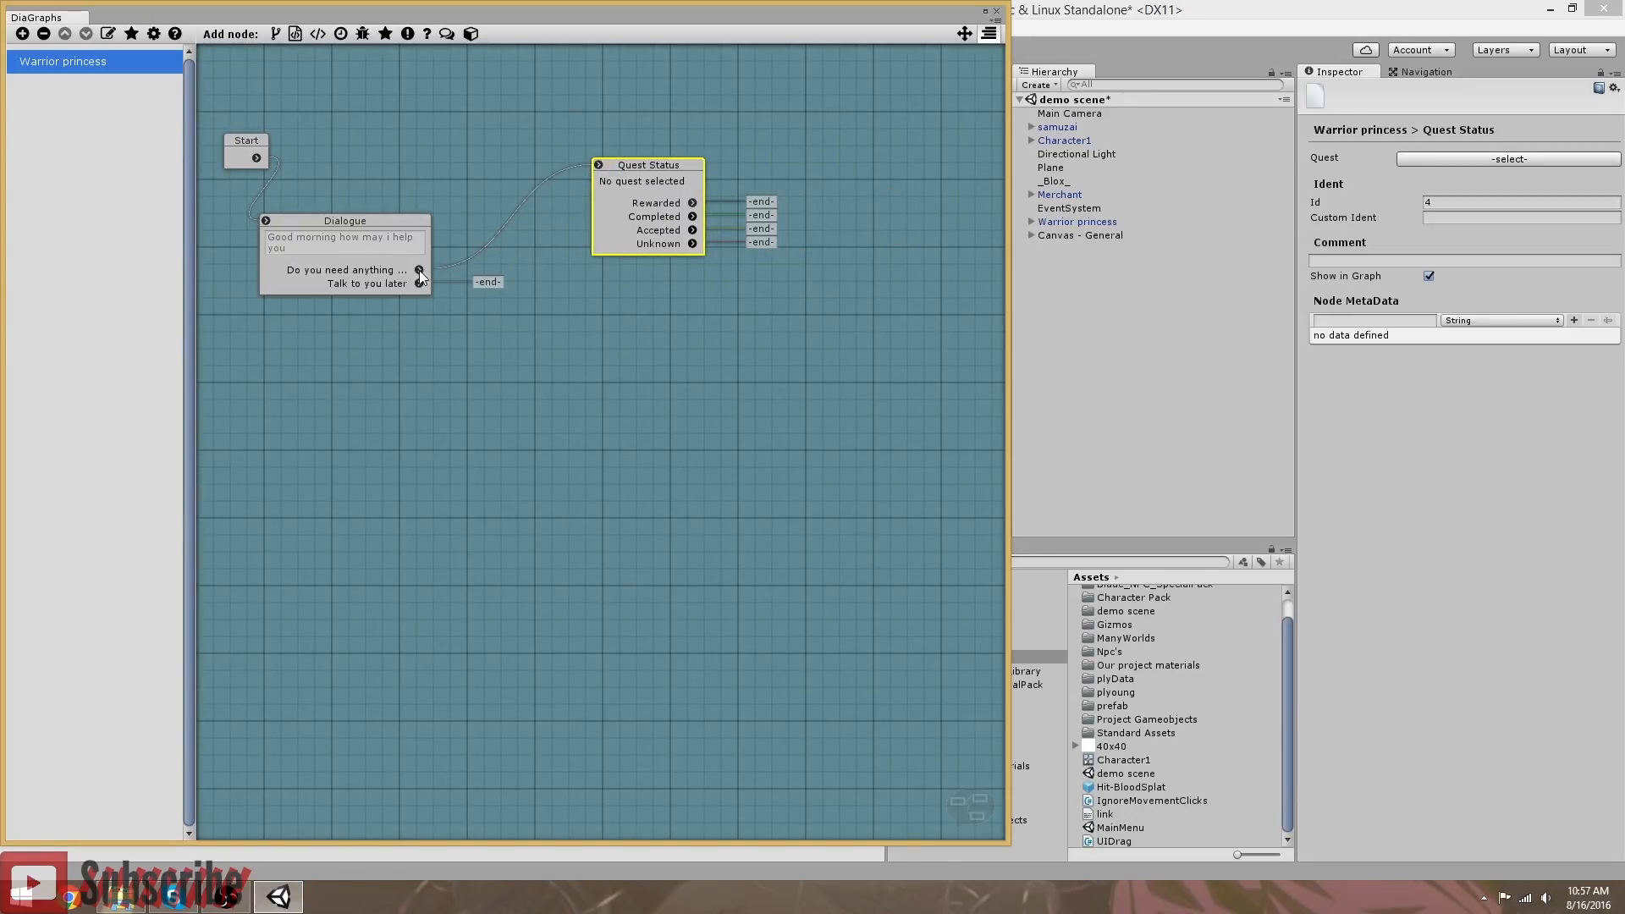
click(998, 13)
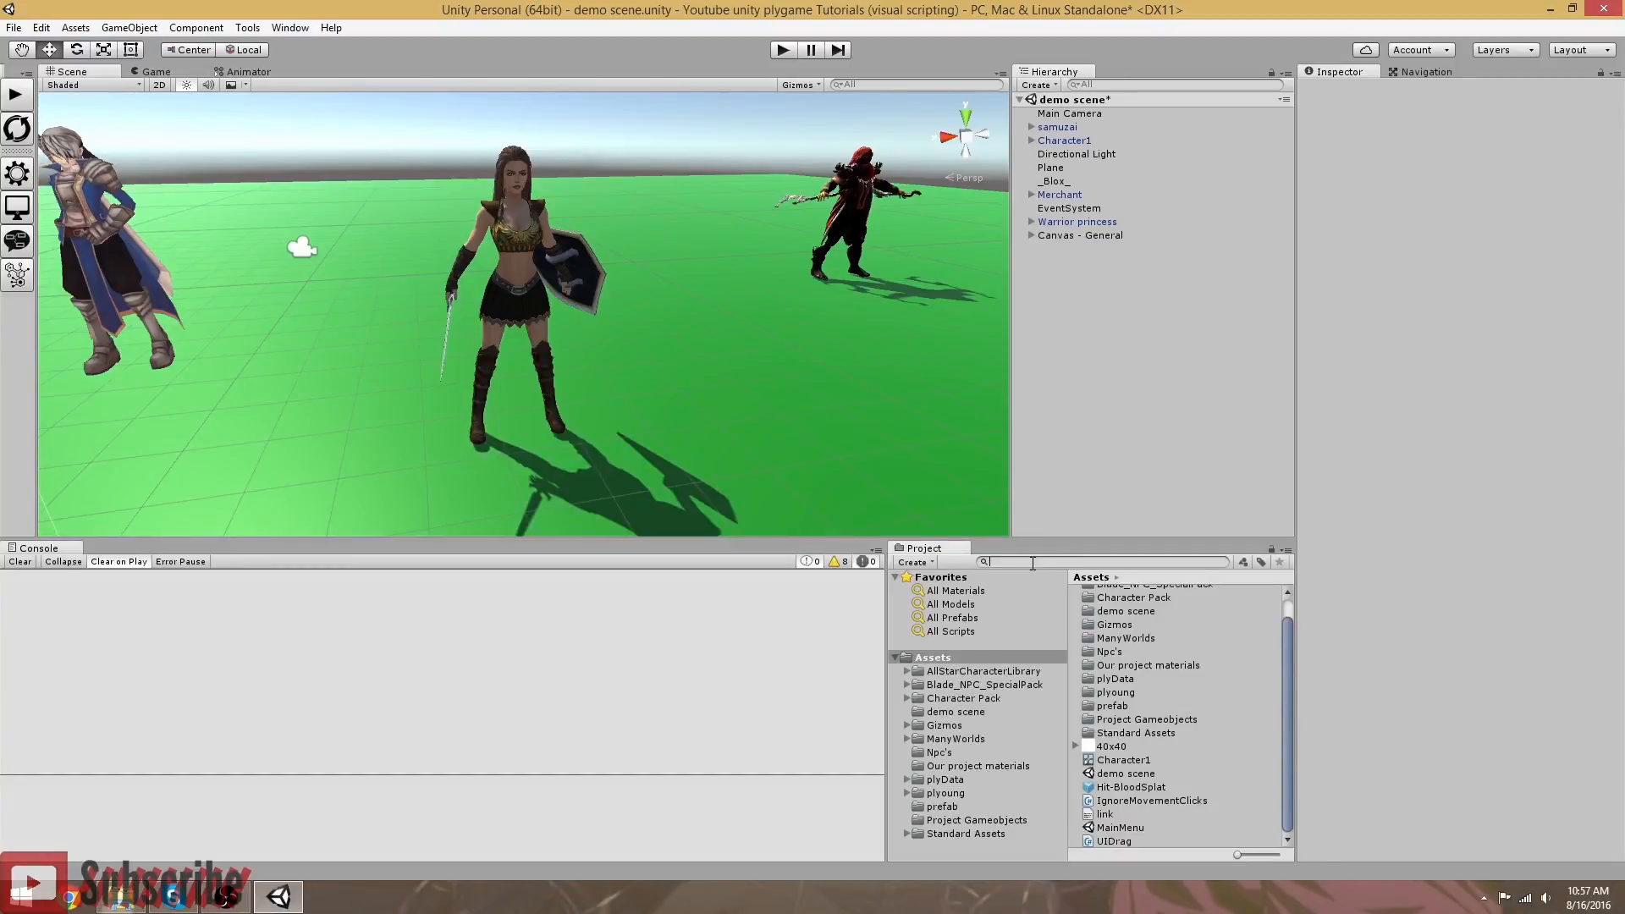
Step: Search the project for "rpg_ui" and open the rpg_ui scene
text(rpg)
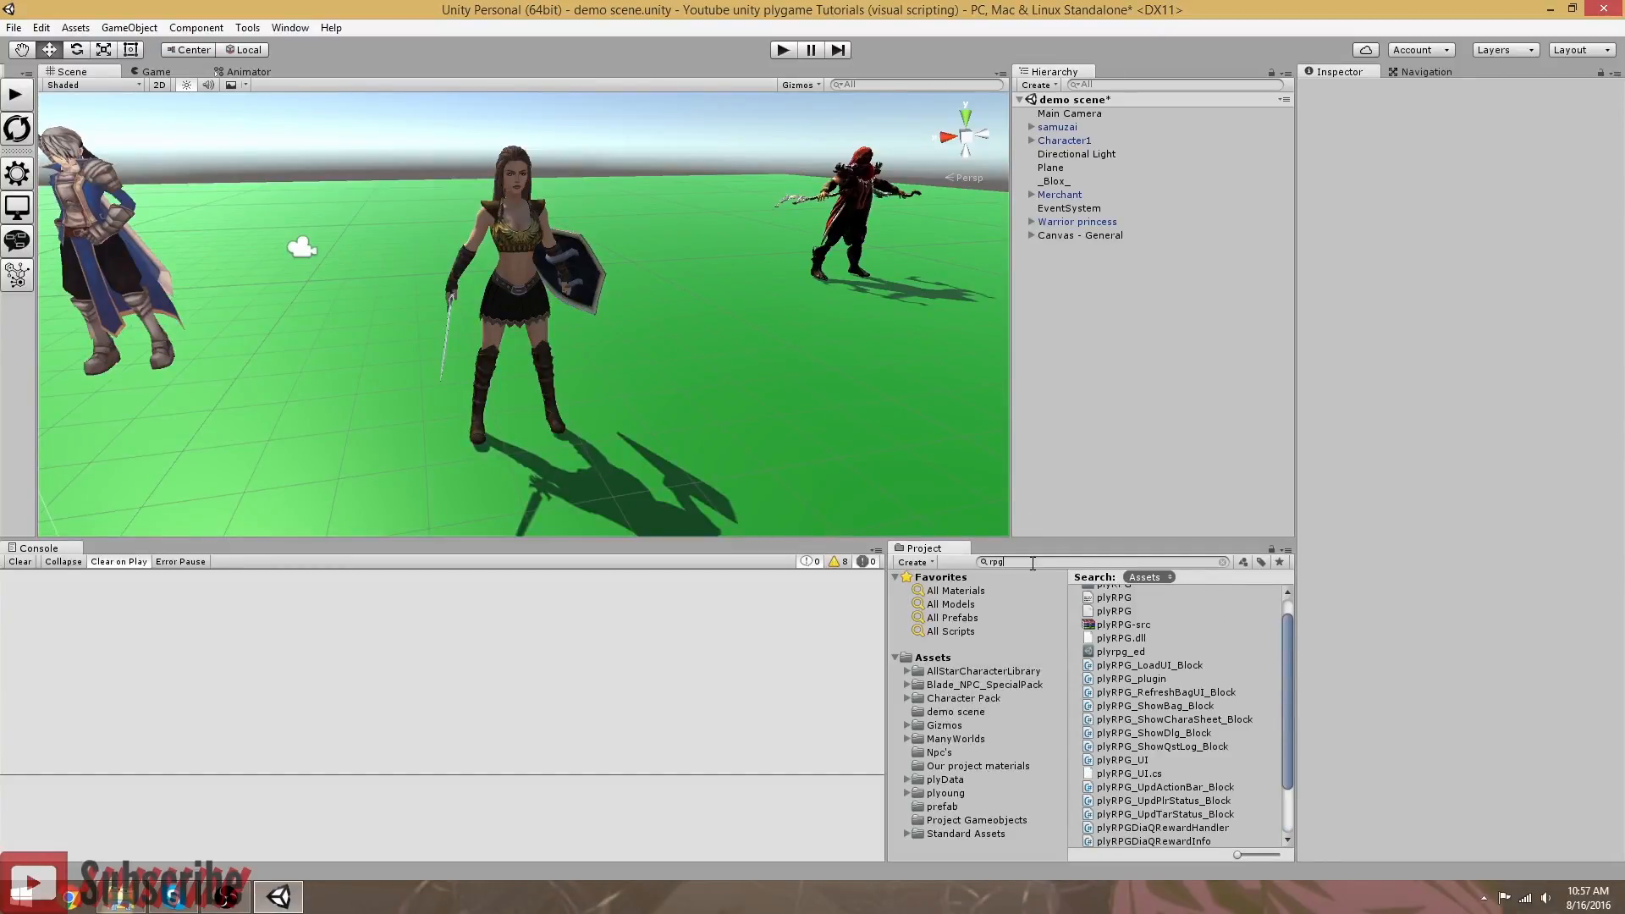
text(_ui)
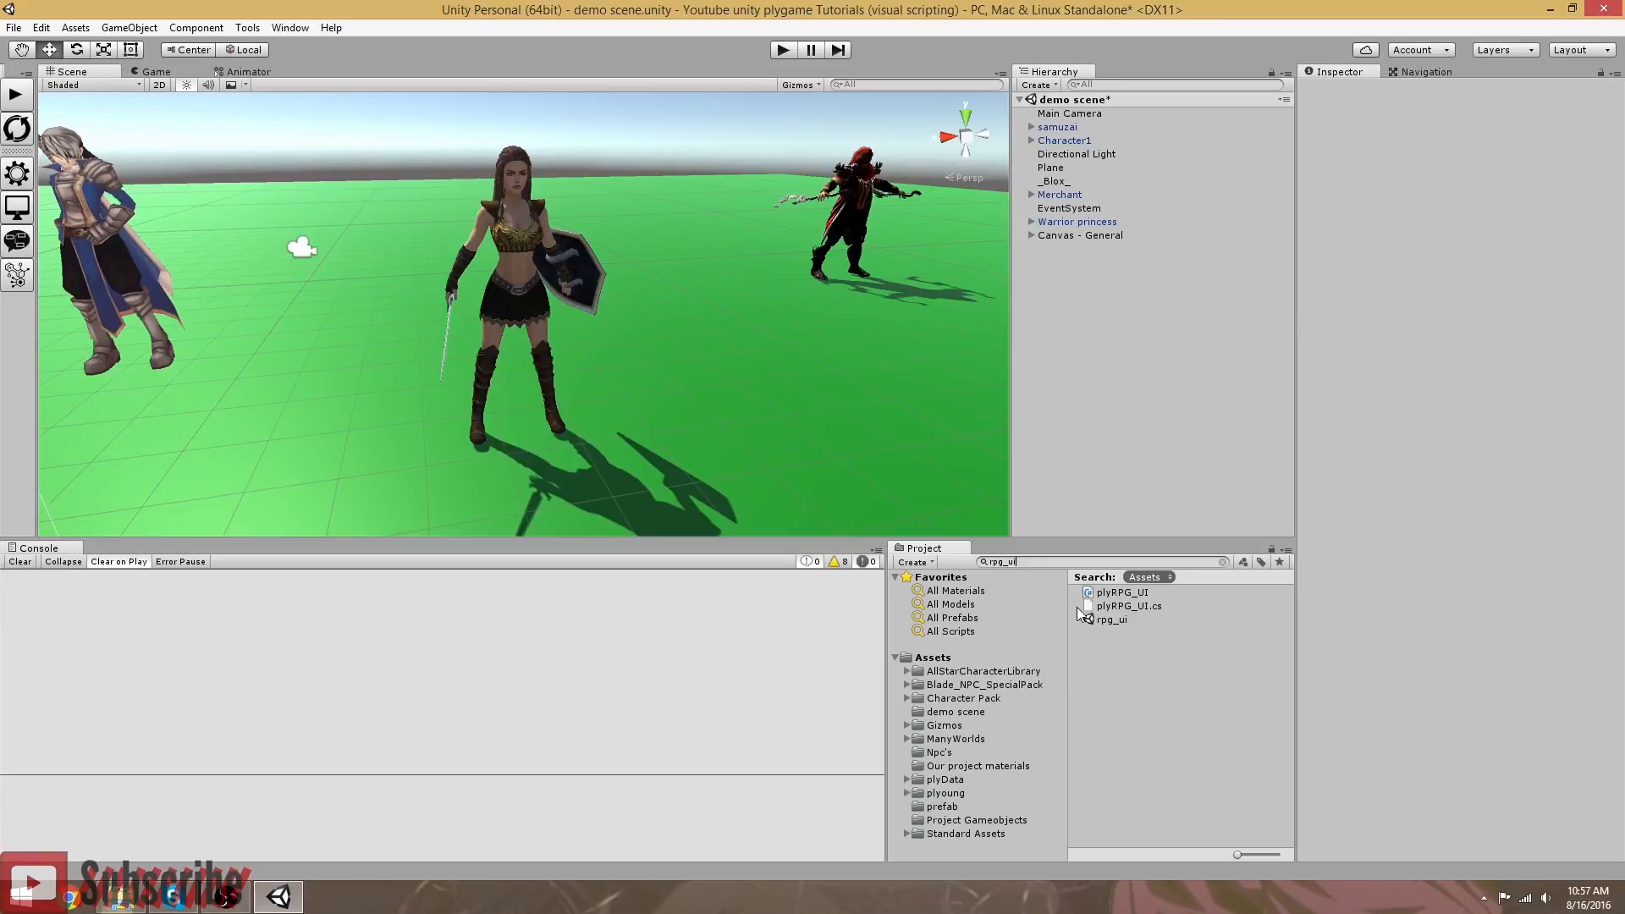
click(1105, 621)
double_click(1105, 622)
click(791, 484)
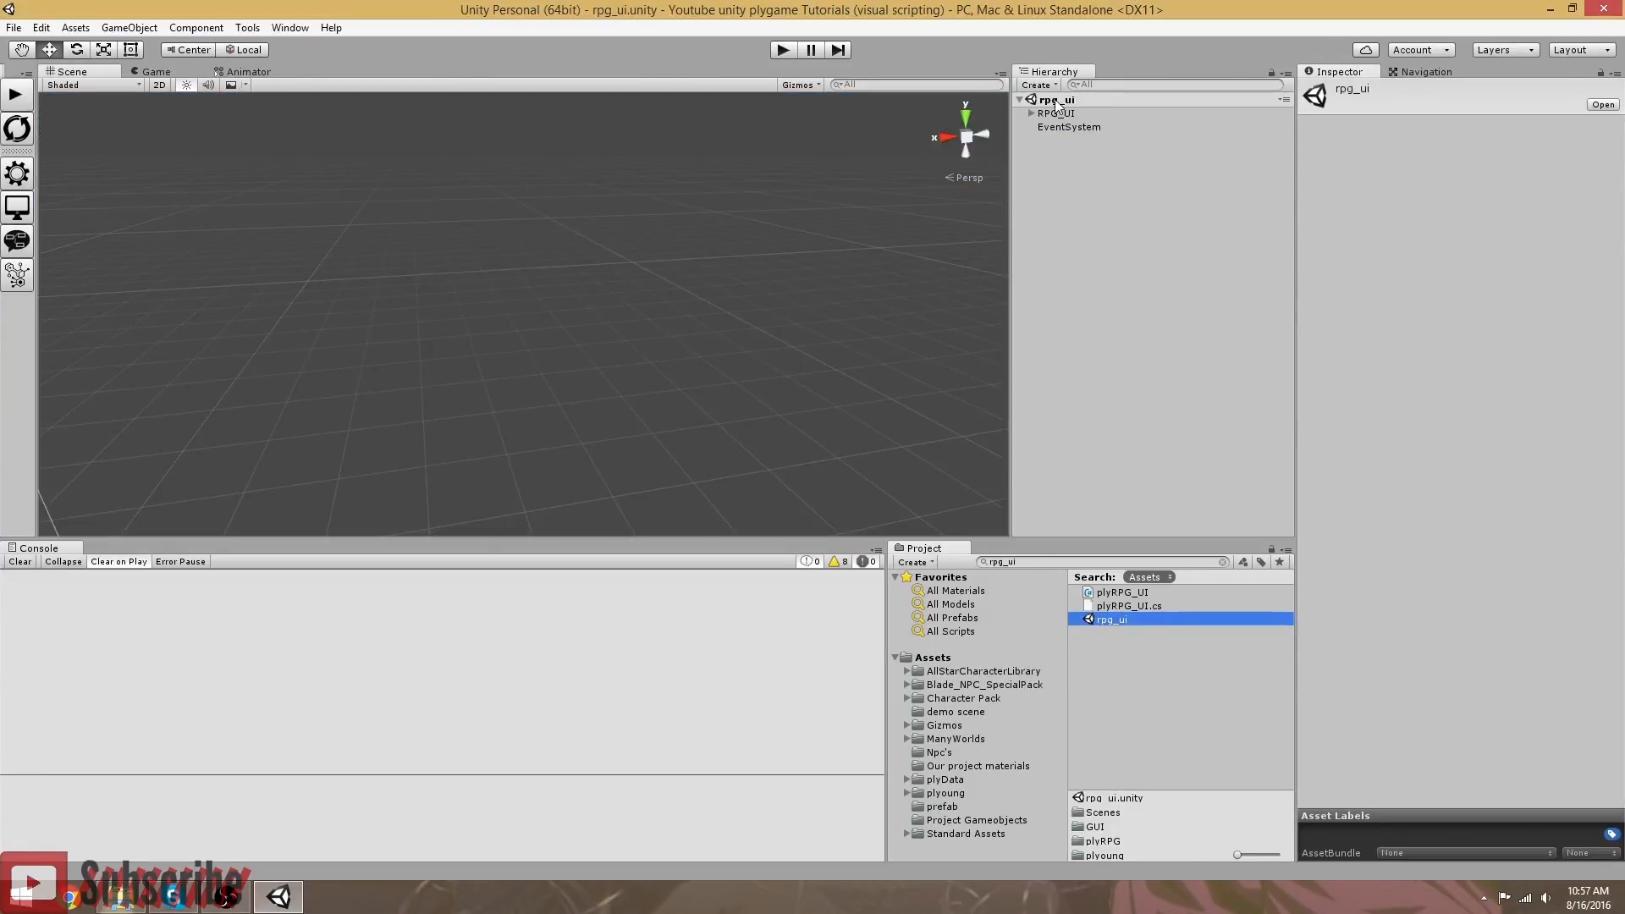
Step: Expand RPG_UI in the hierarchy, switch to the Game view and enable the Dialogue panel object
click(1034, 115)
click(1031, 114)
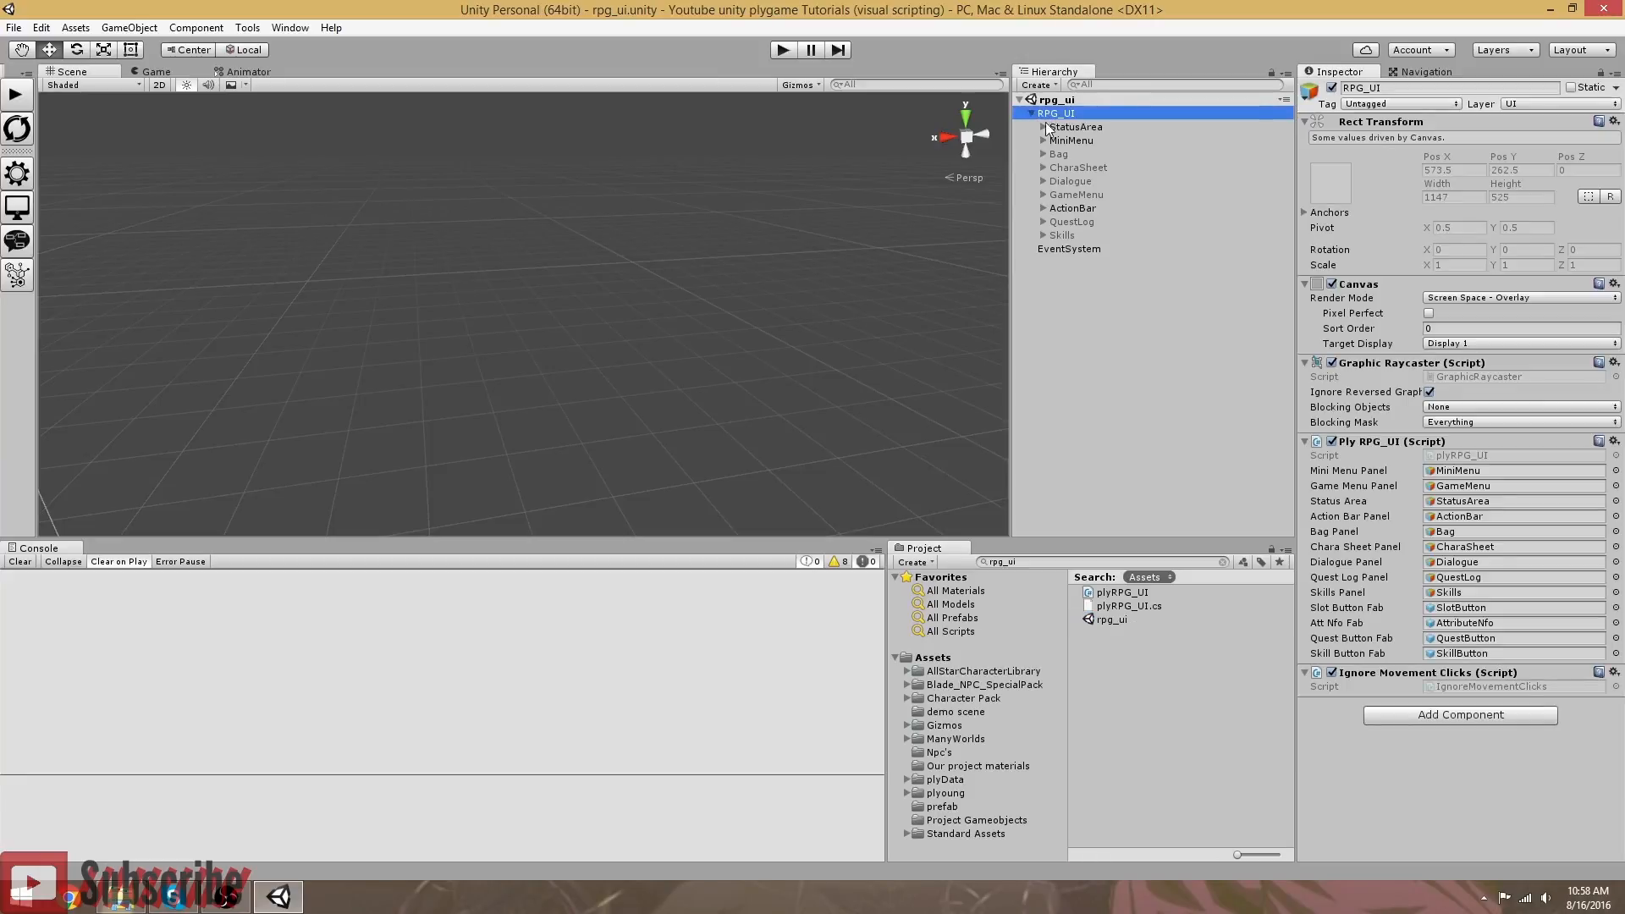
click(167, 72)
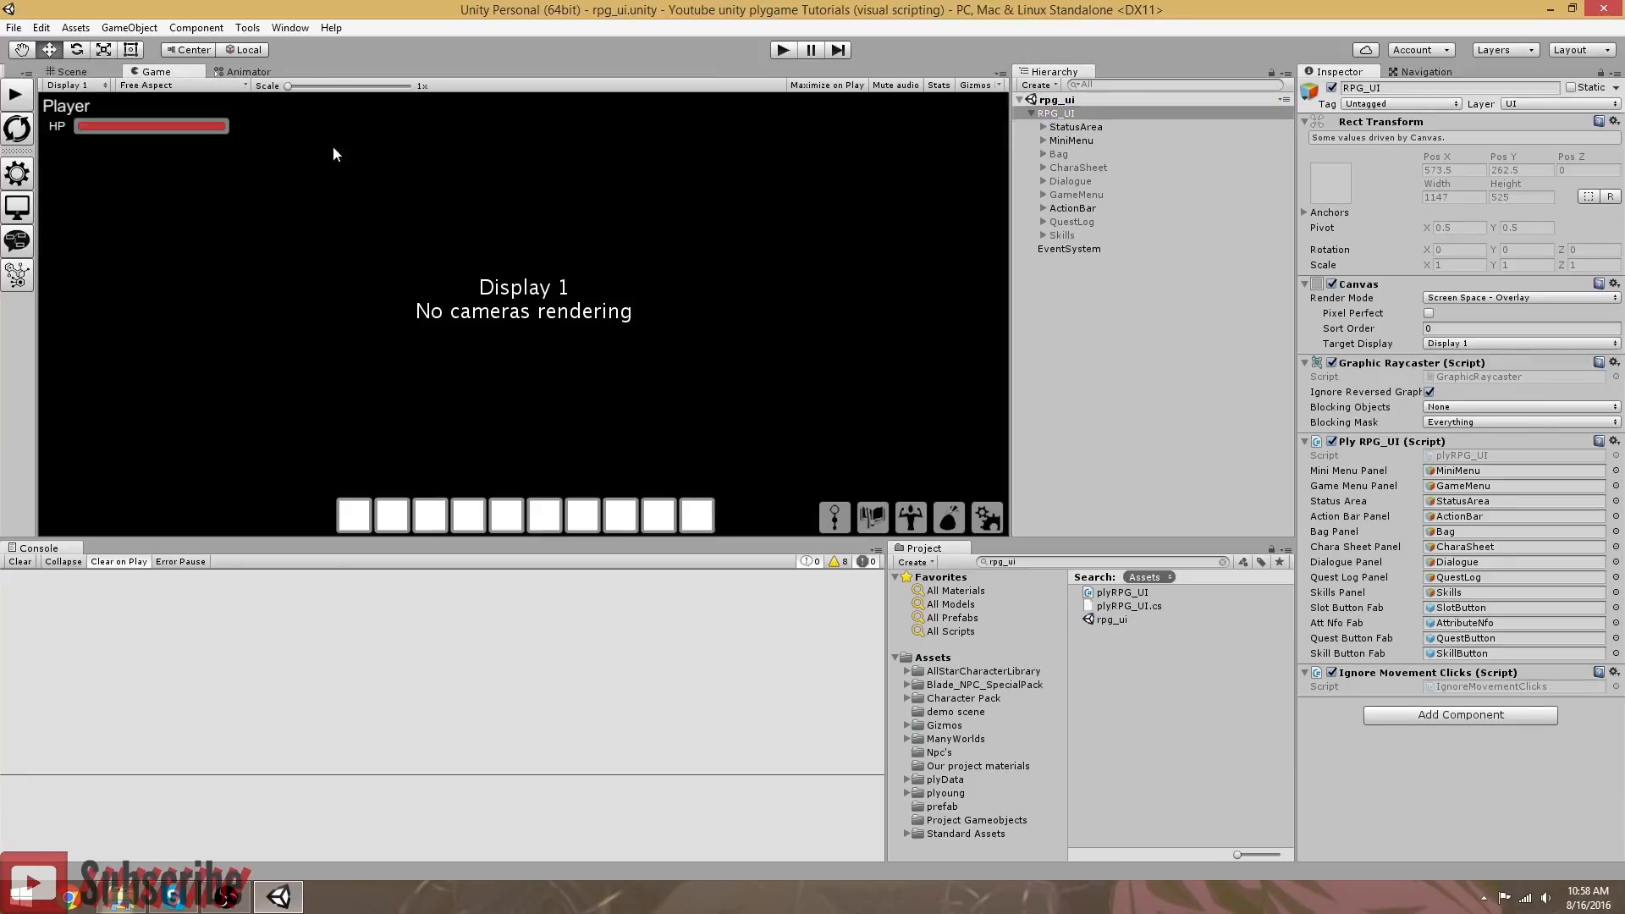
click(1068, 181)
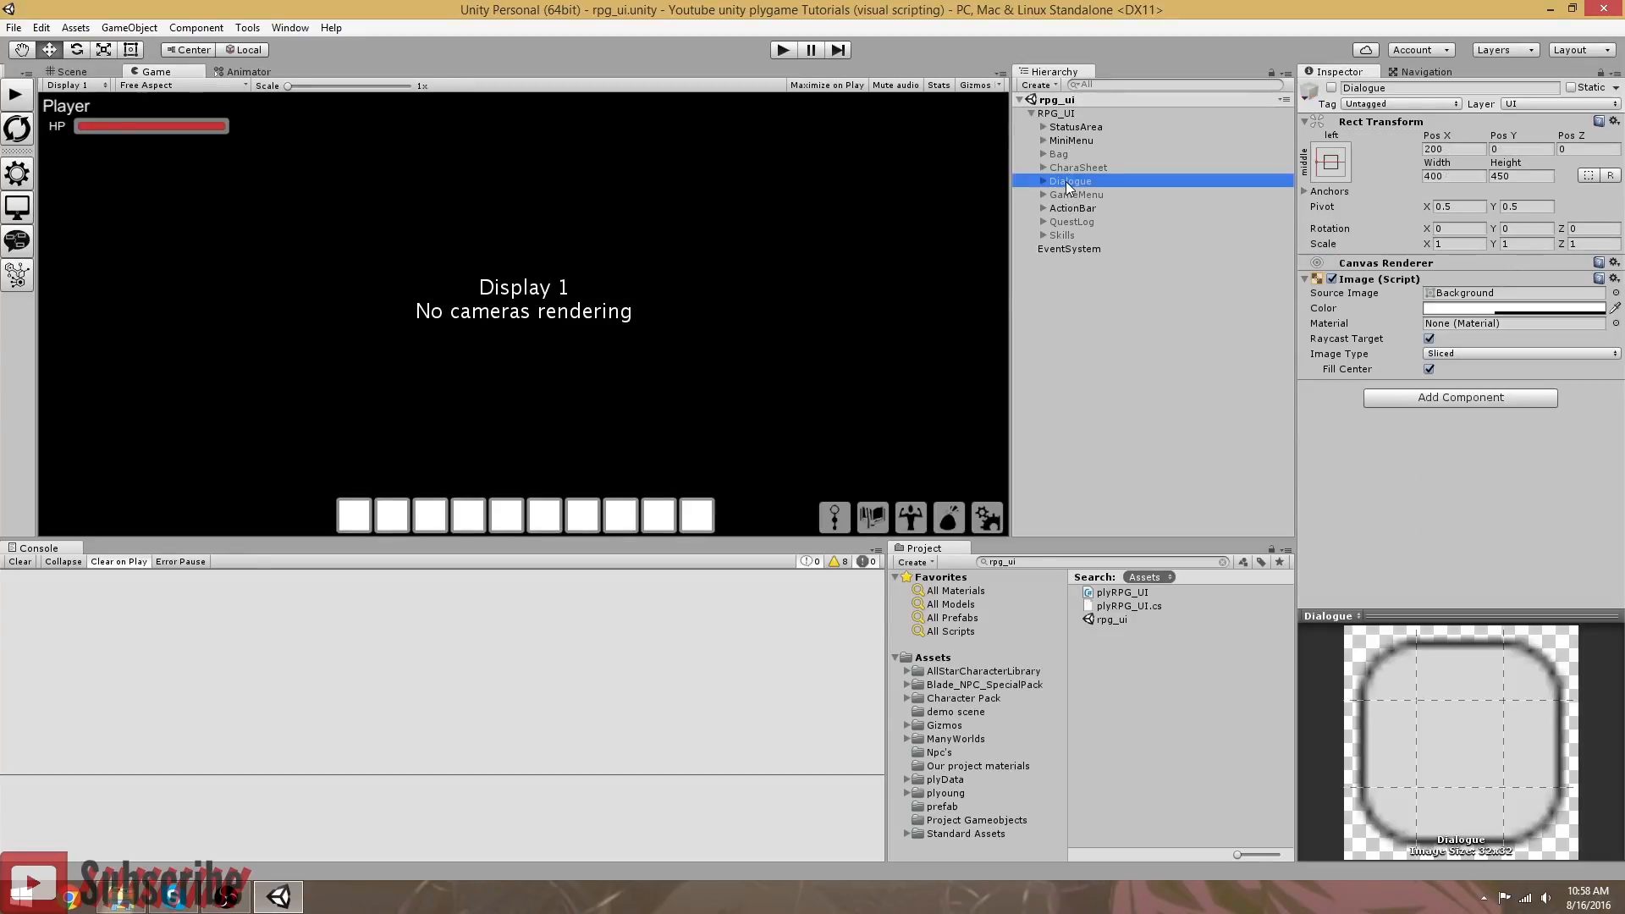
click(1333, 87)
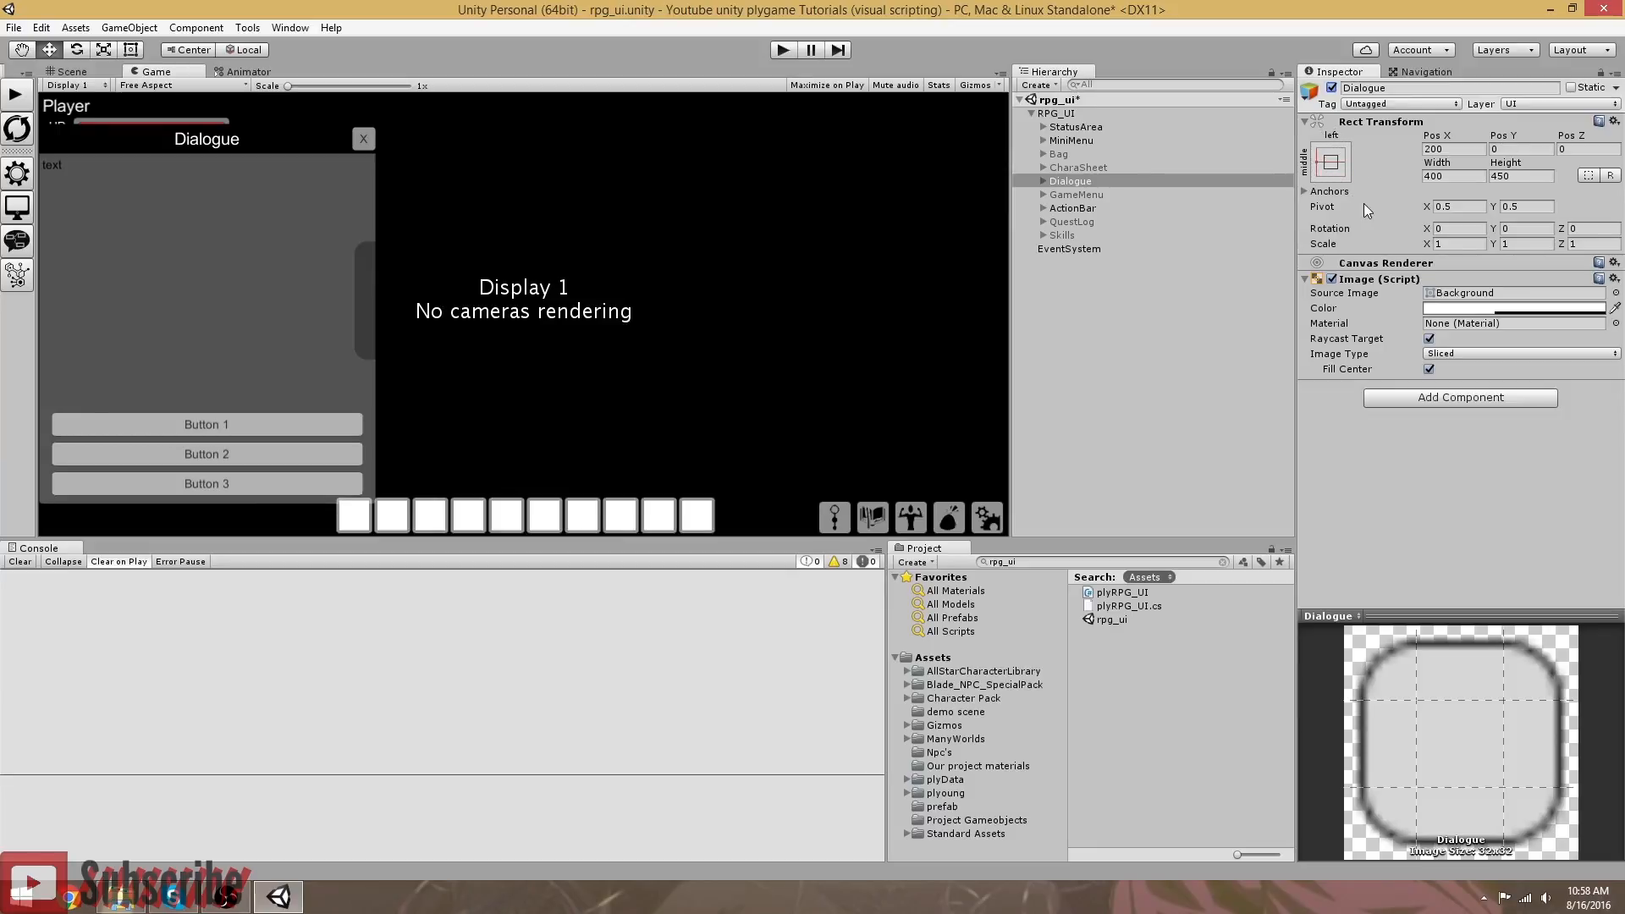
Step: Anchor the Dialogue panel to middle center and set its Pos X to 0
click(1306, 194)
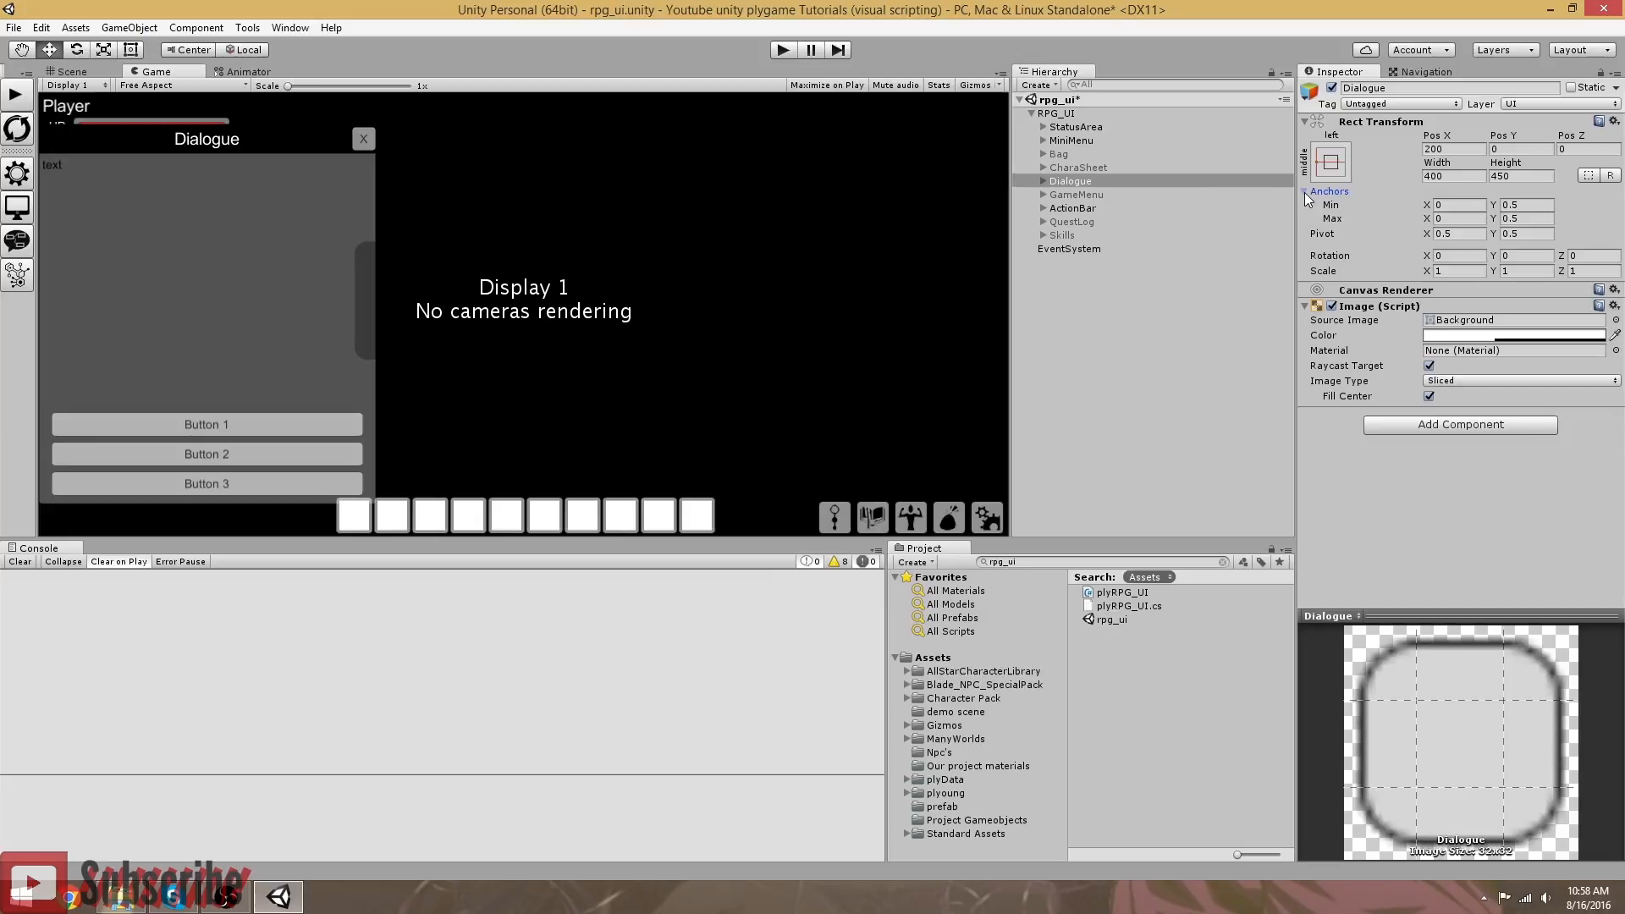
click(1307, 194)
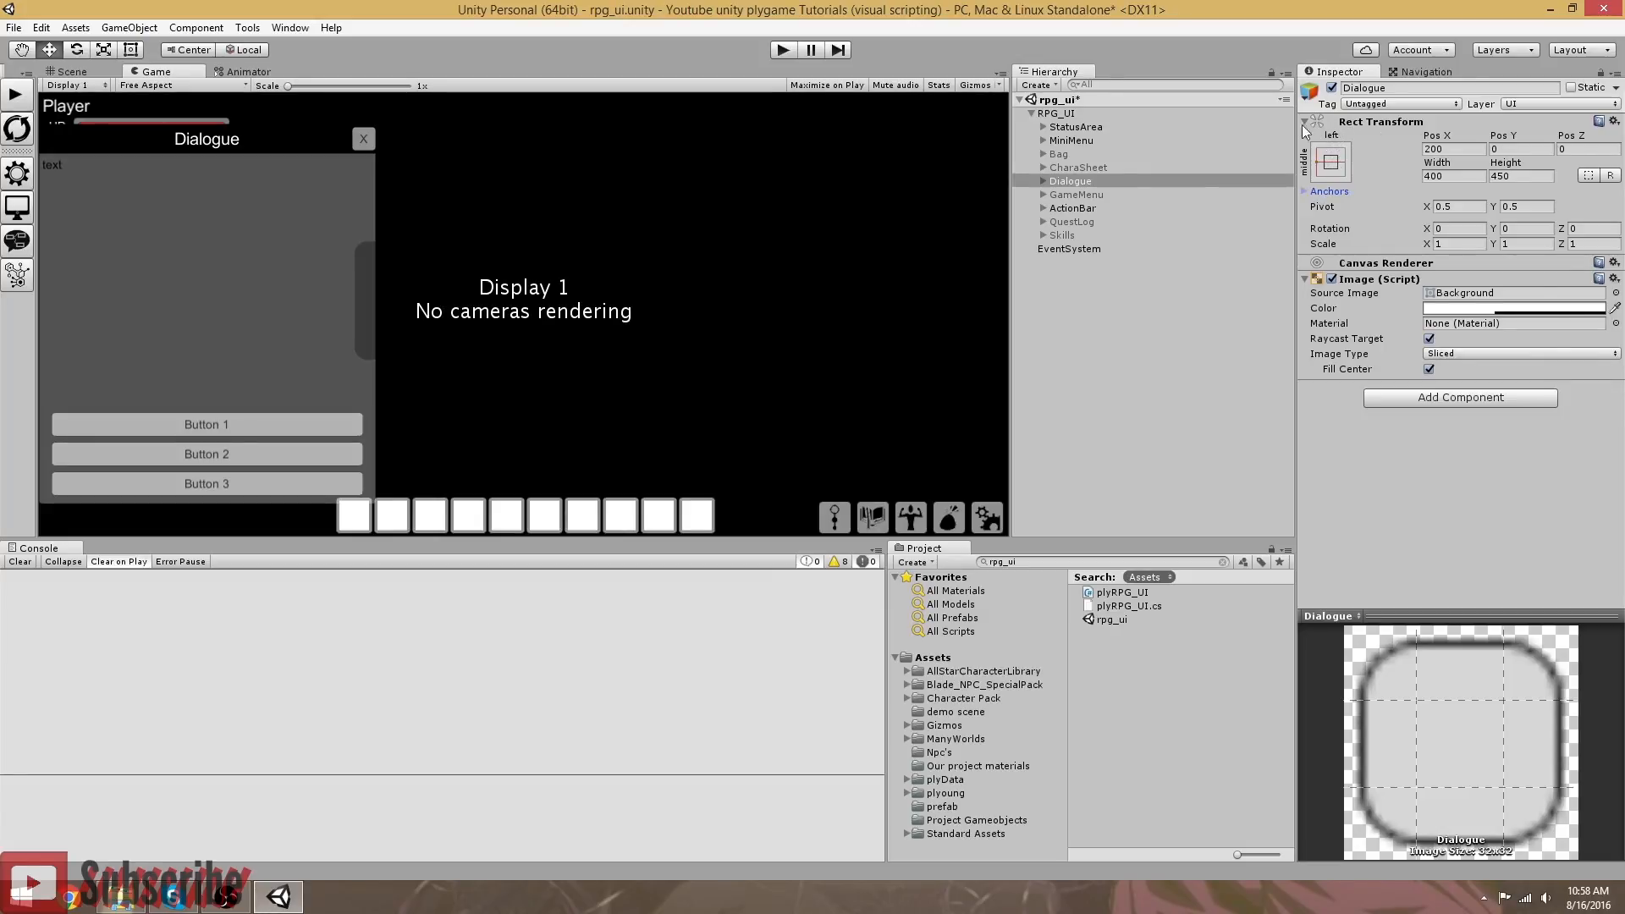
click(1332, 161)
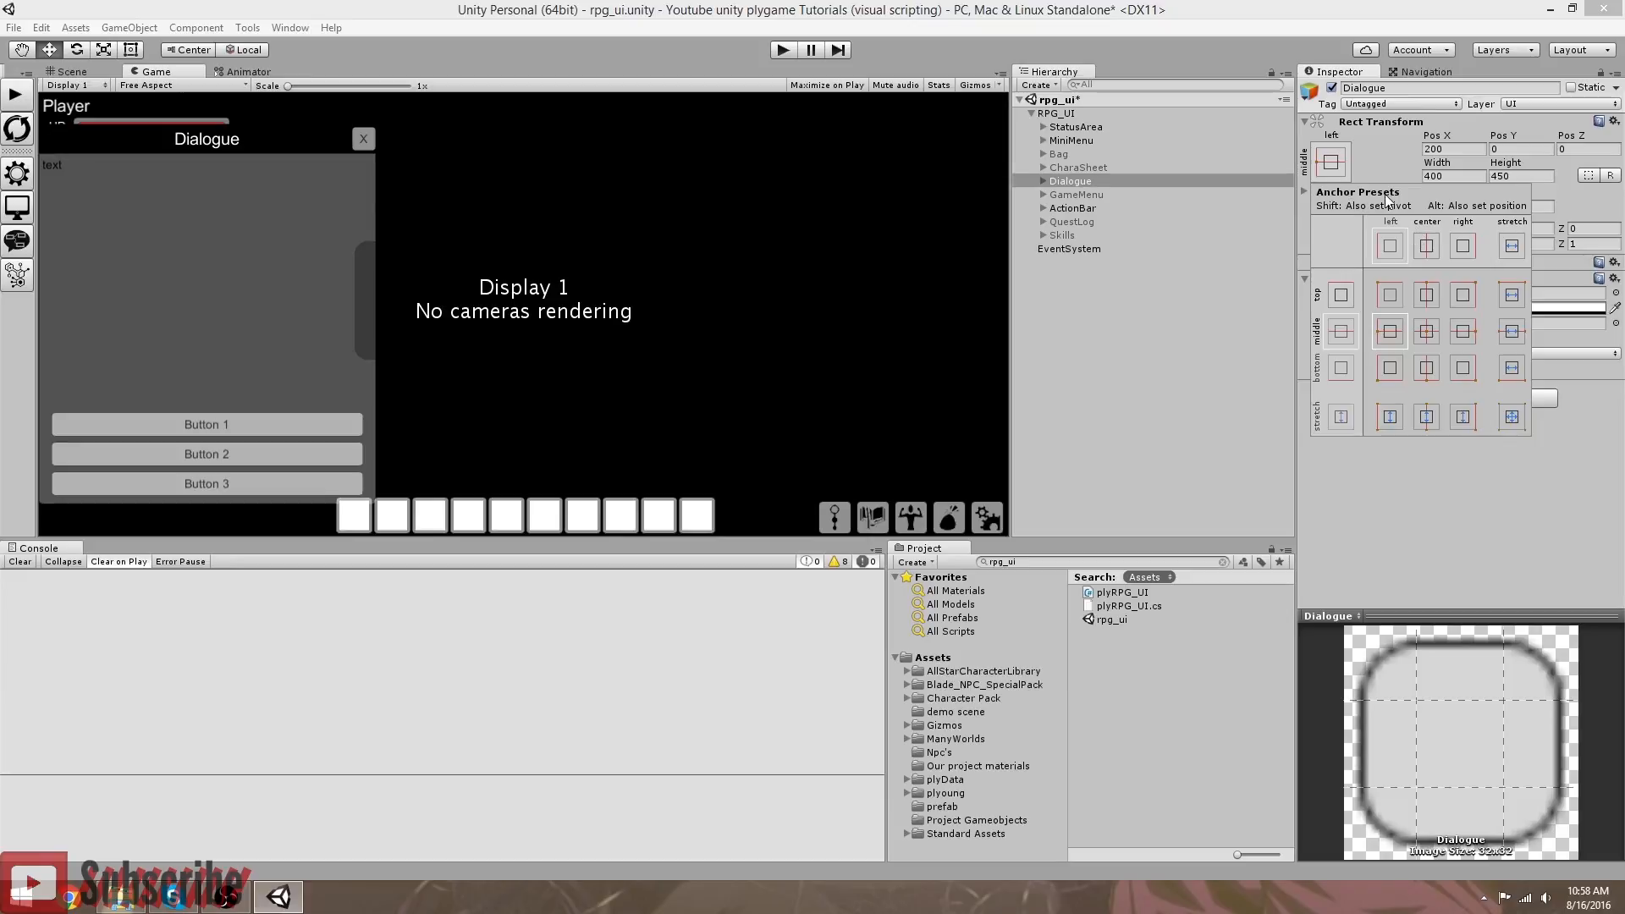
click(1427, 334)
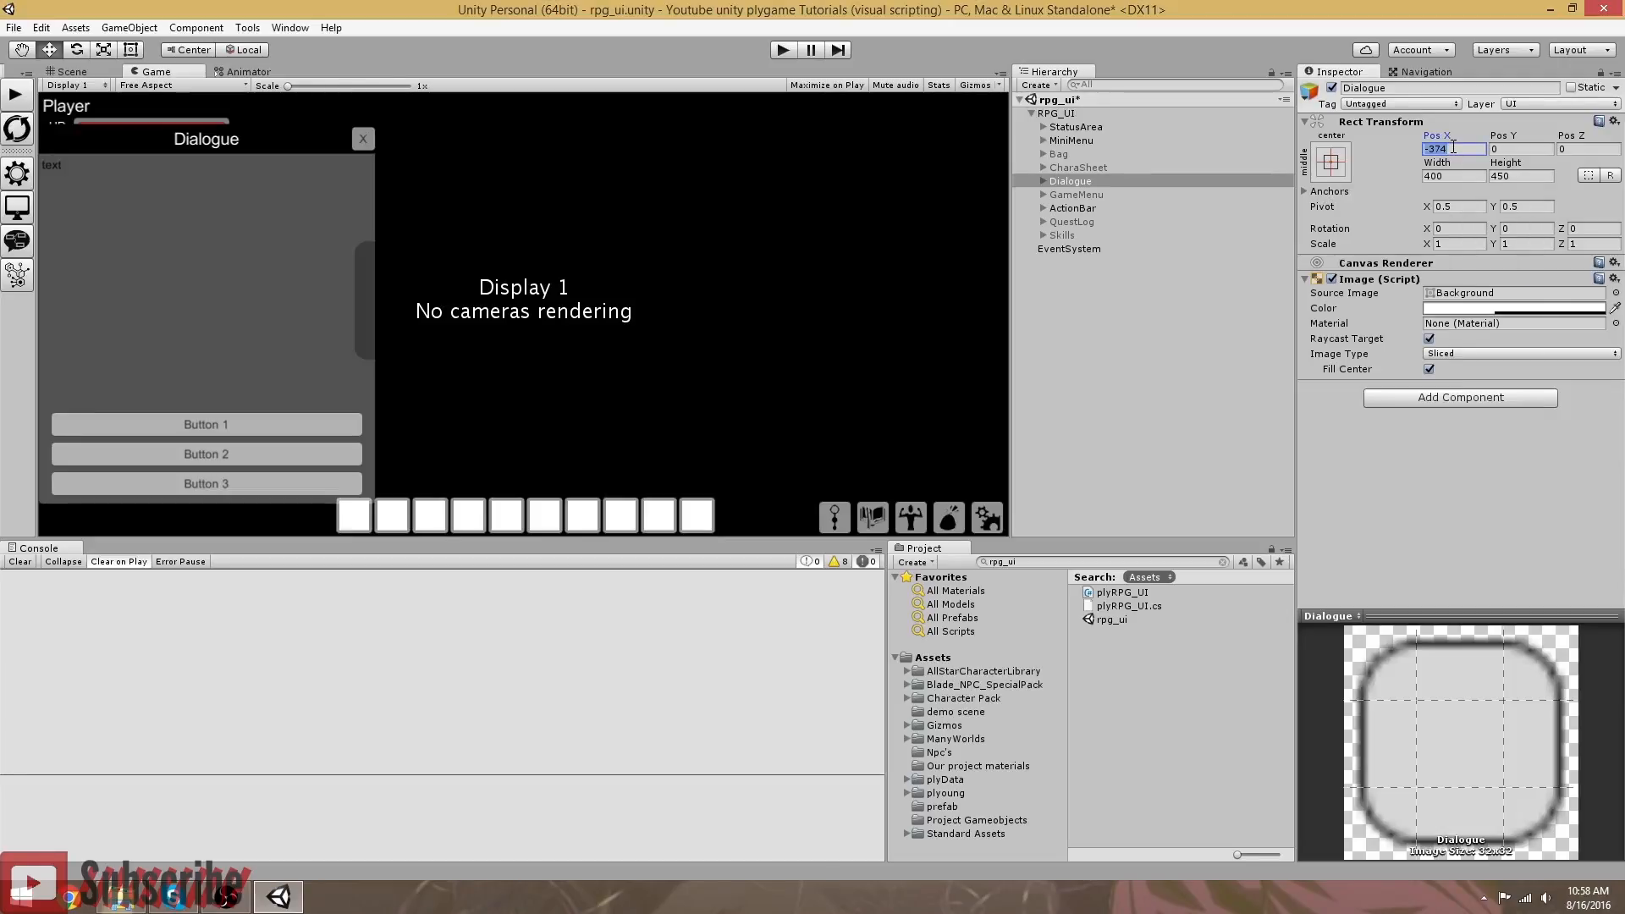
text(0)
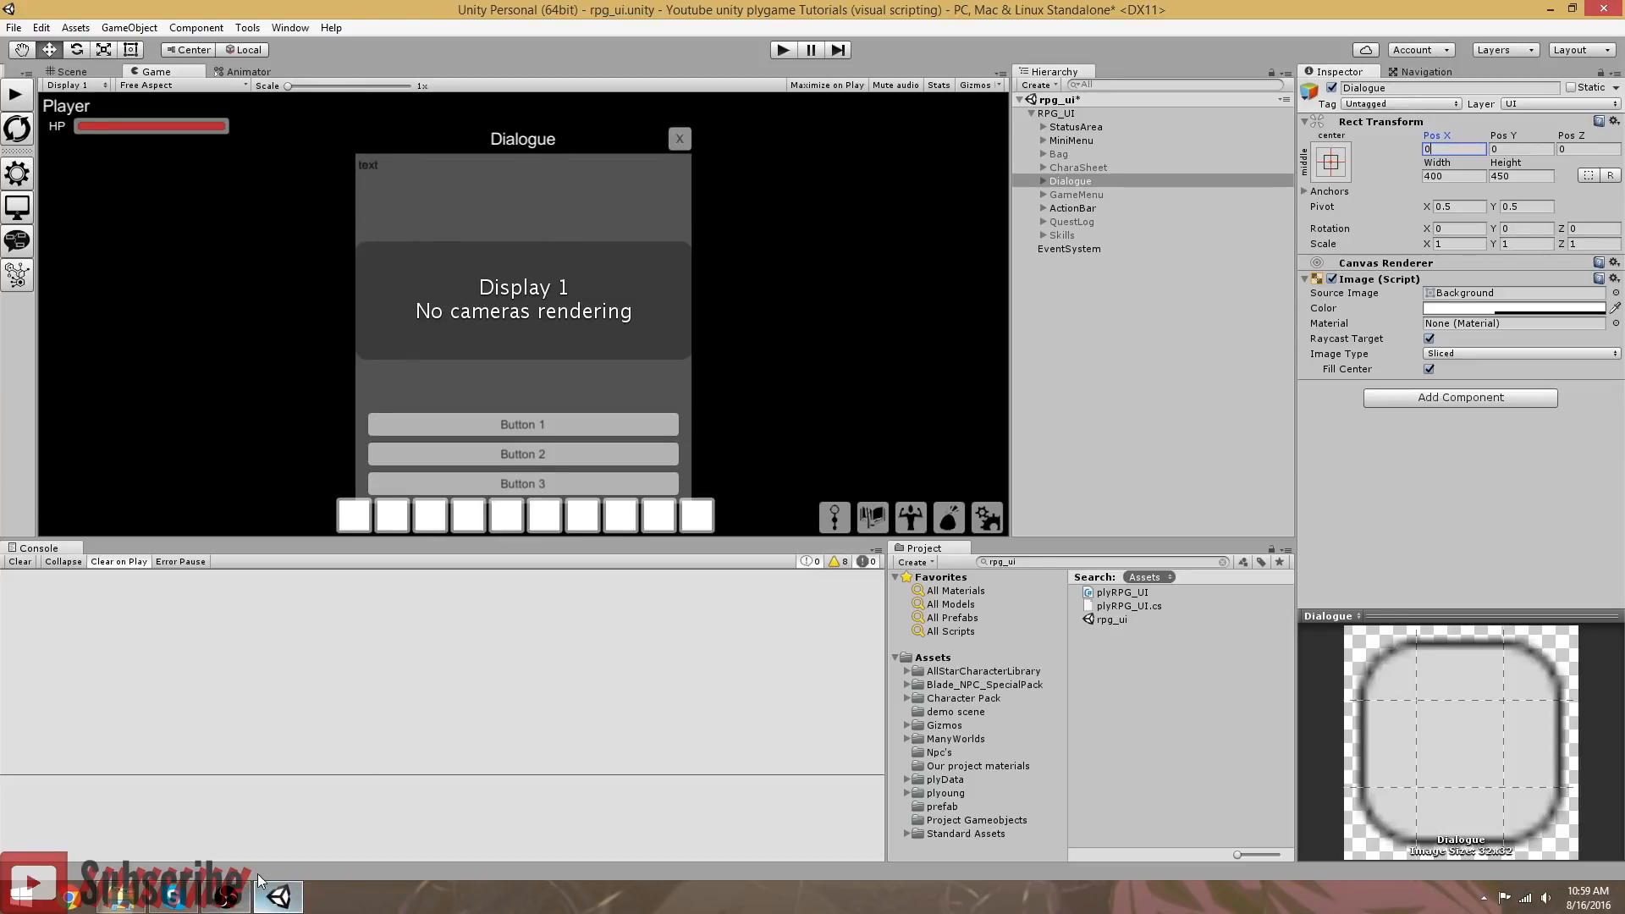
Step: Reopen the Warrior princess graph in DiaGraphs and compare its Dialogue node with the dialogue panel in the Game view
click(22, 244)
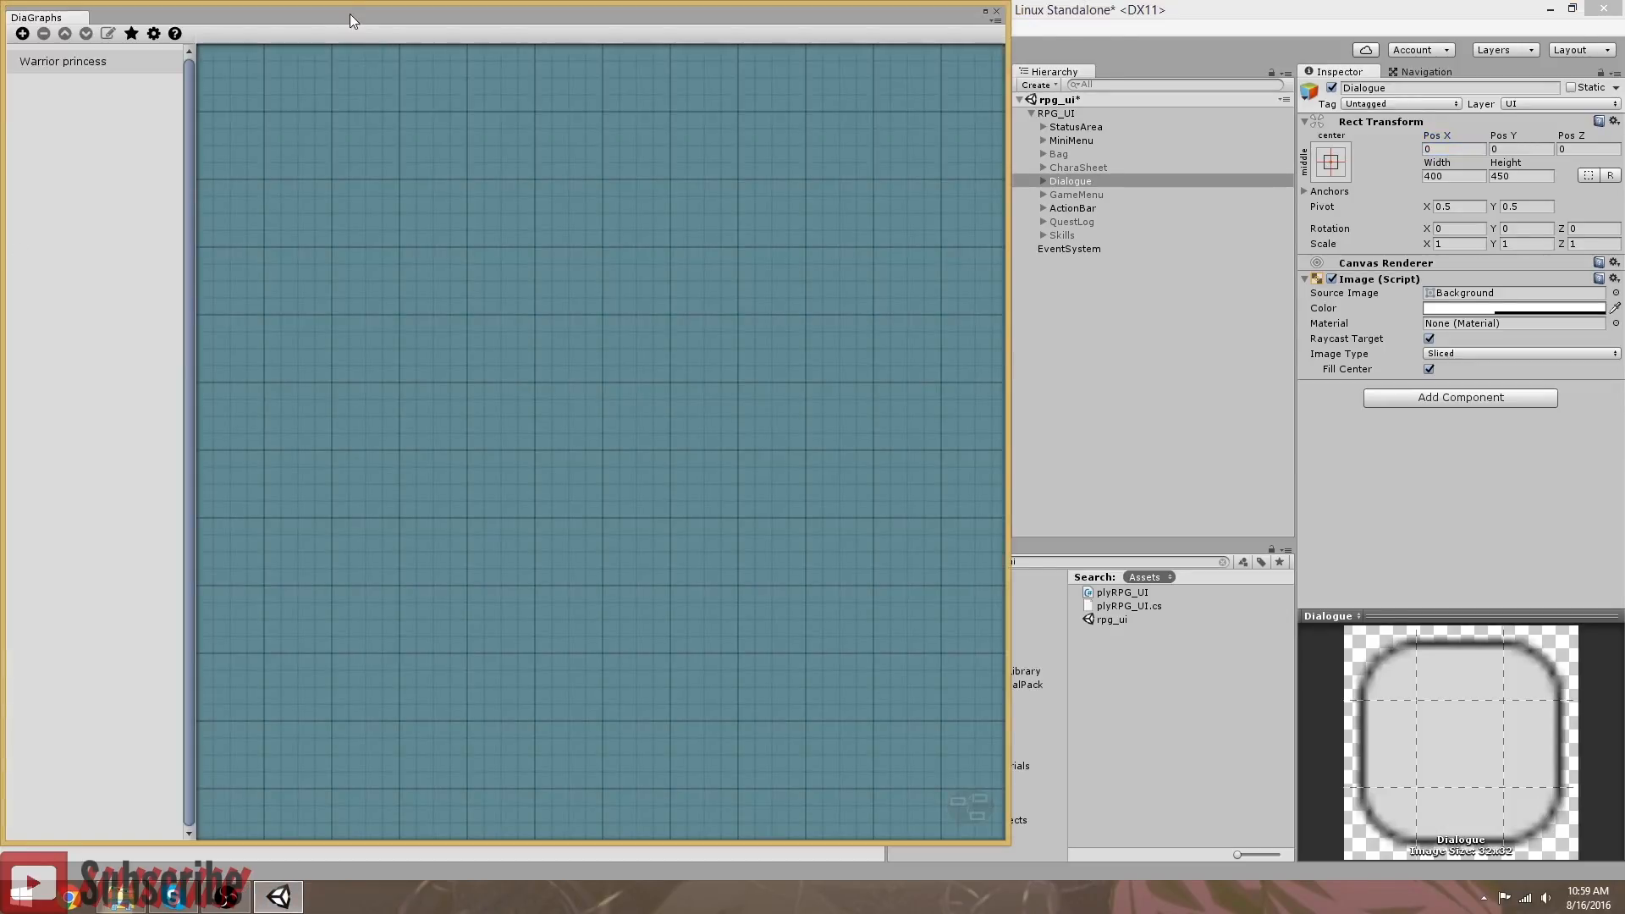
click(76, 60)
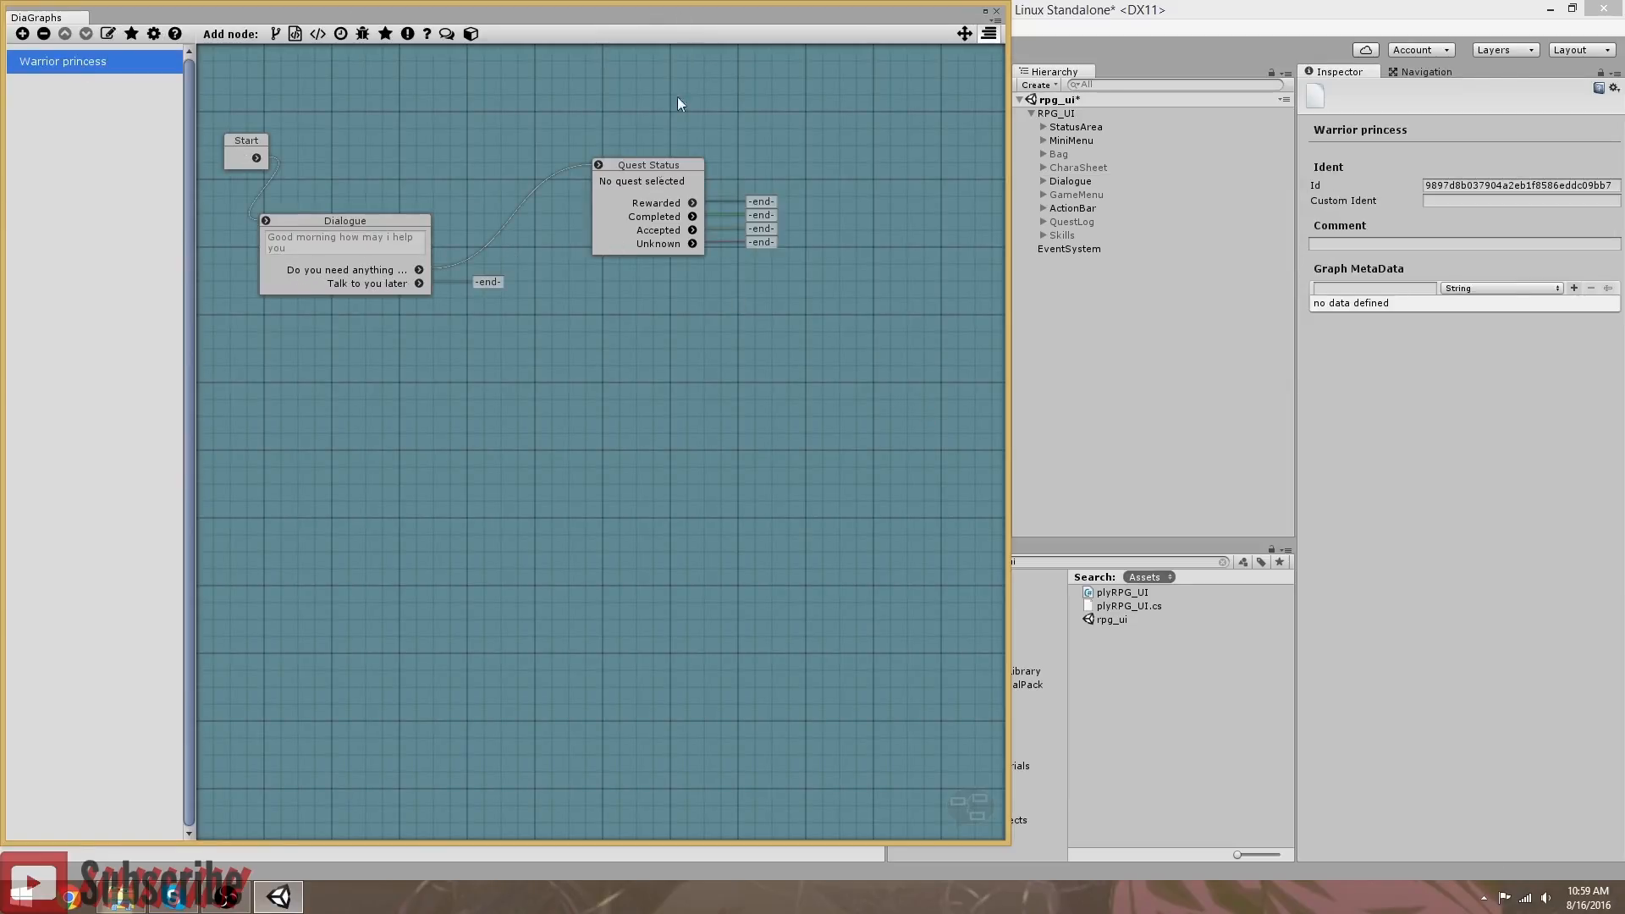
drag(691, 22, 921, 542)
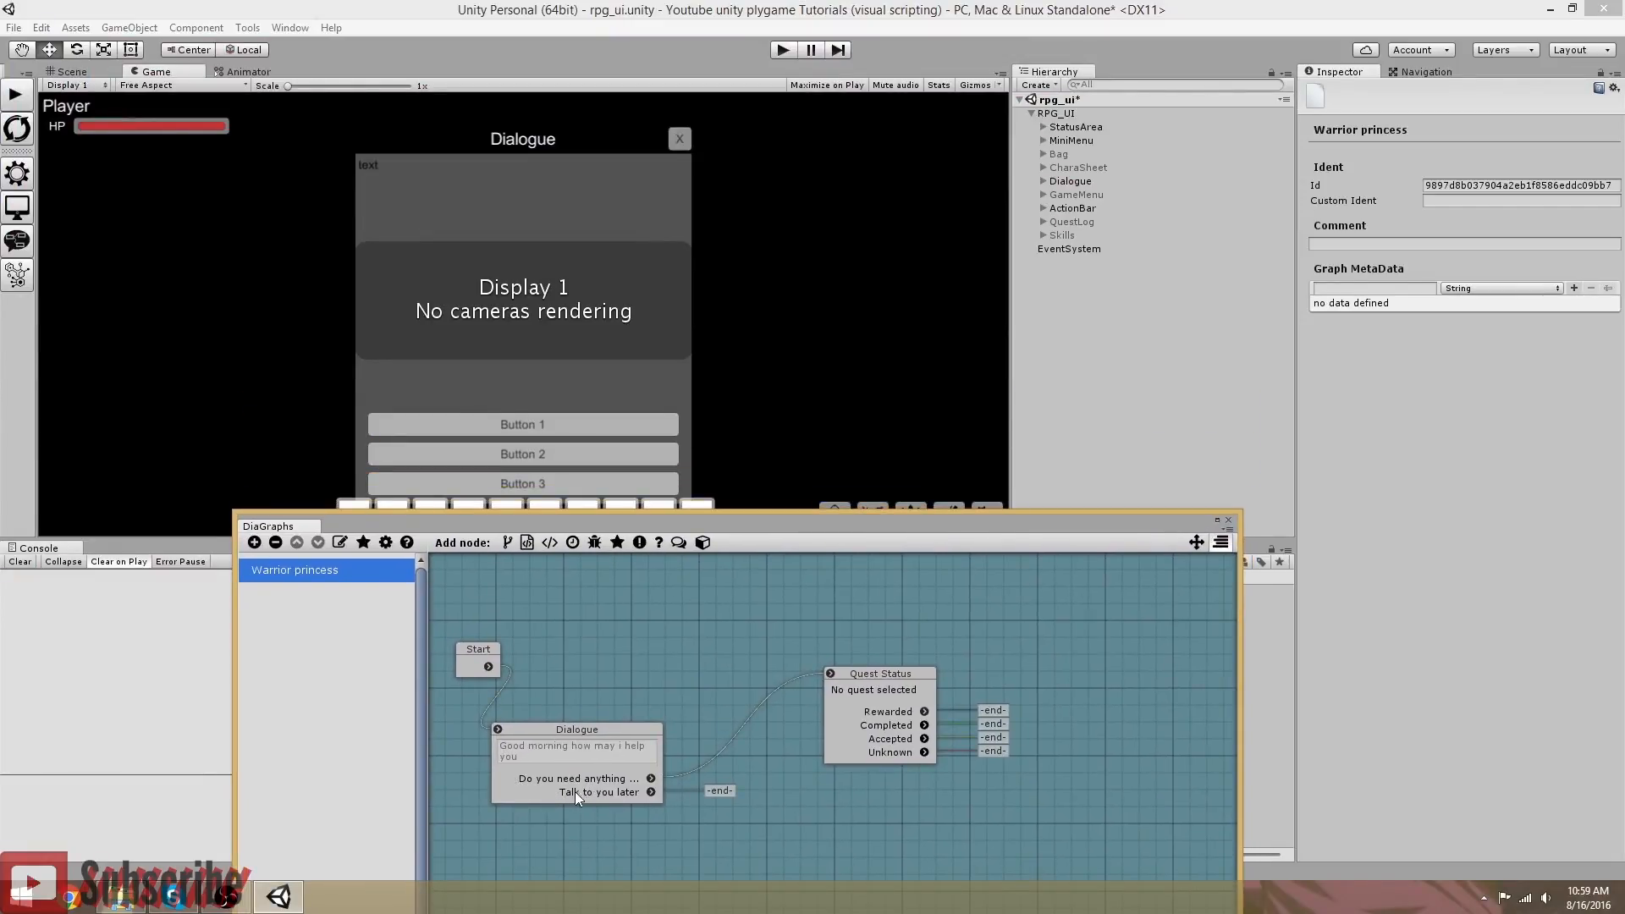
drag(551, 523, 524, 545)
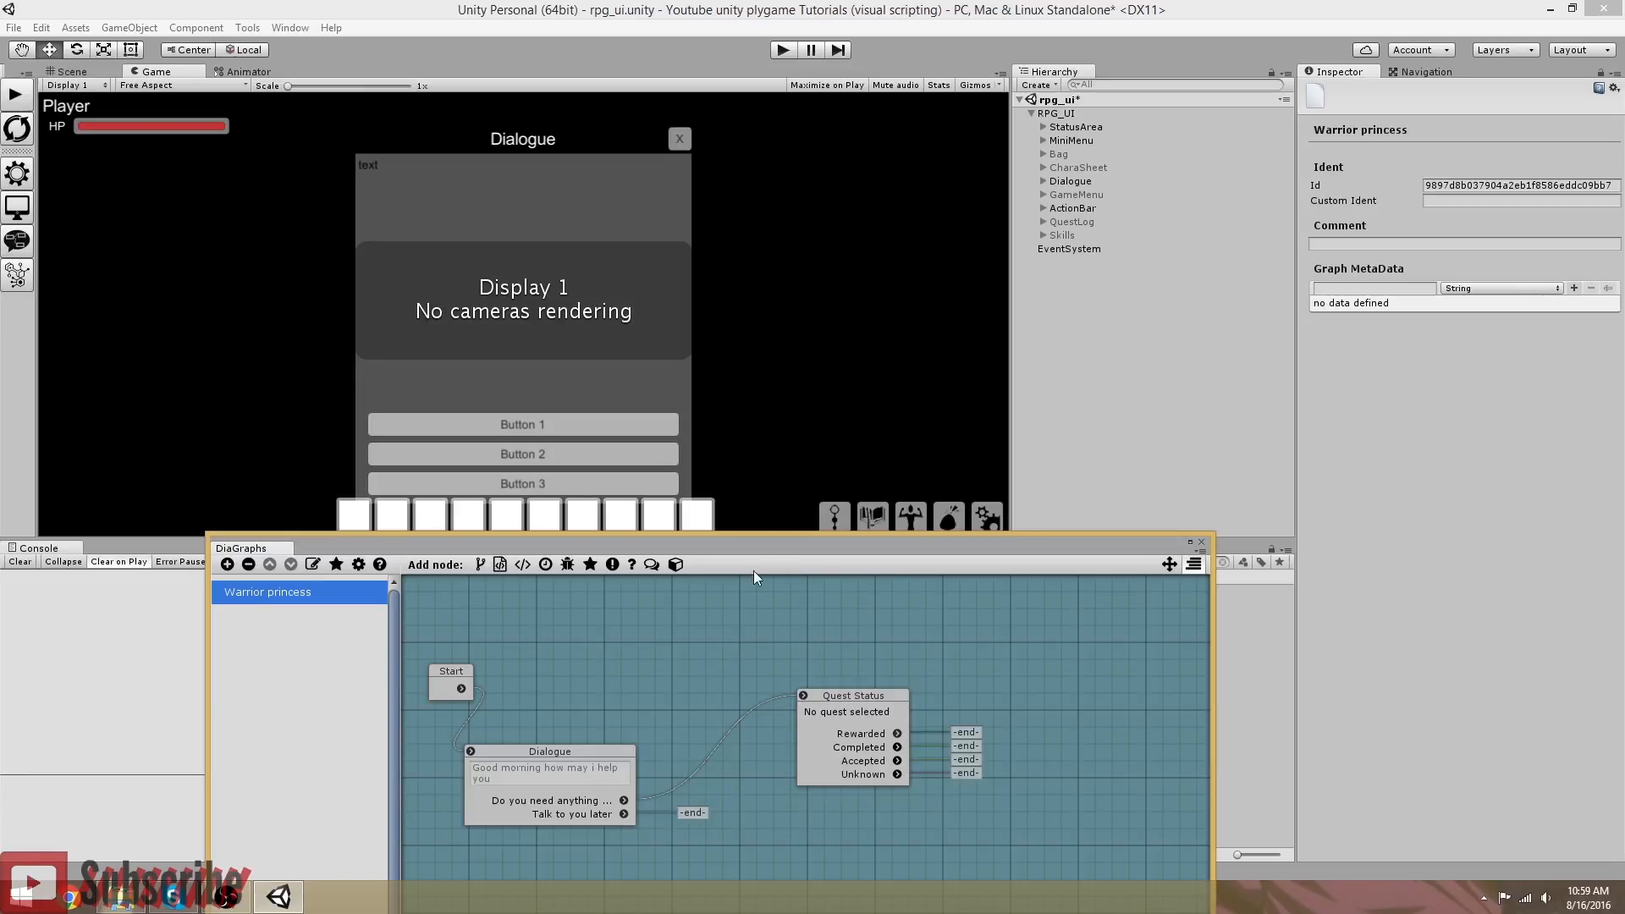
drag(747, 546, 611, 48)
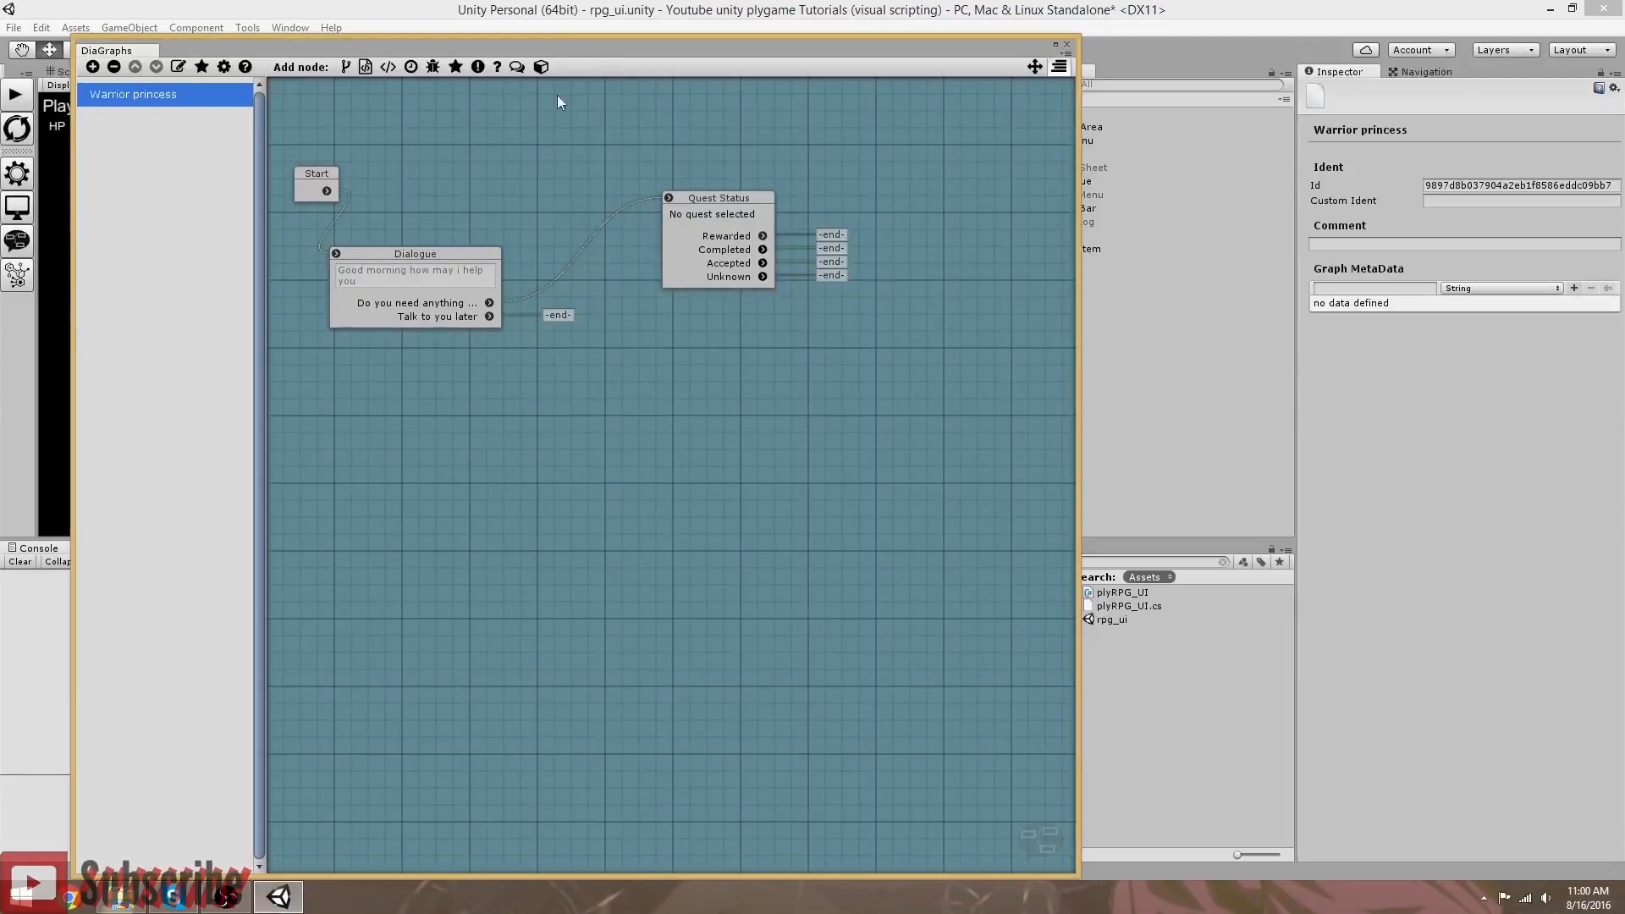
Step: Add a Dialogue node below the Quest Status node and link the "Talk to you later" response to it
click(517, 68)
drag(661, 237, 645, 401)
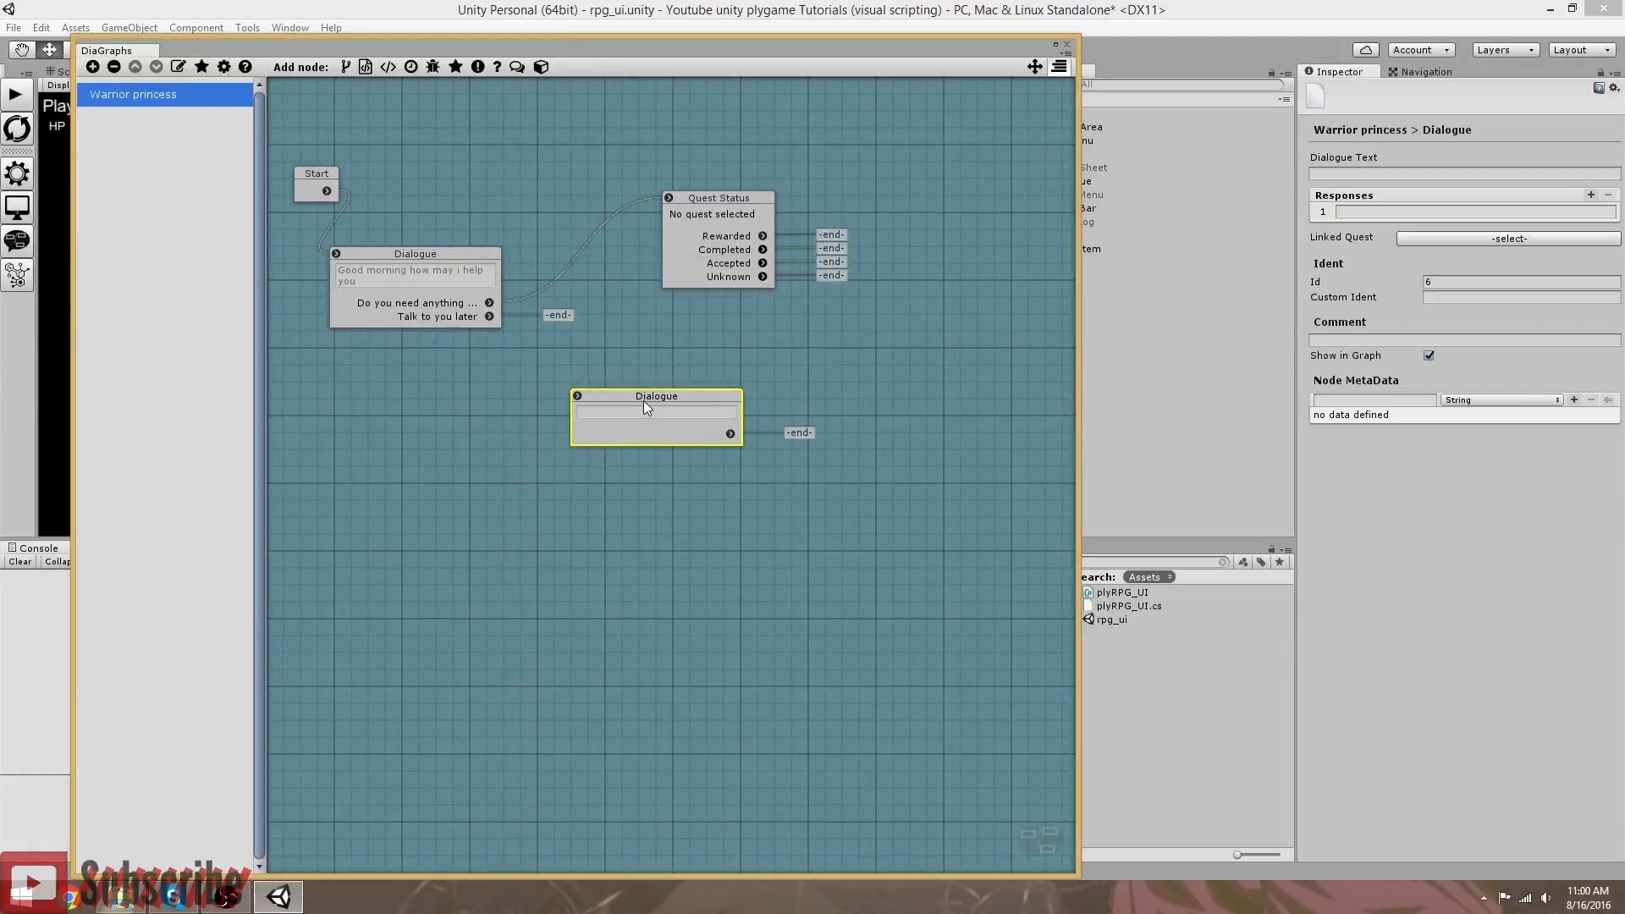
drag(489, 317, 598, 375)
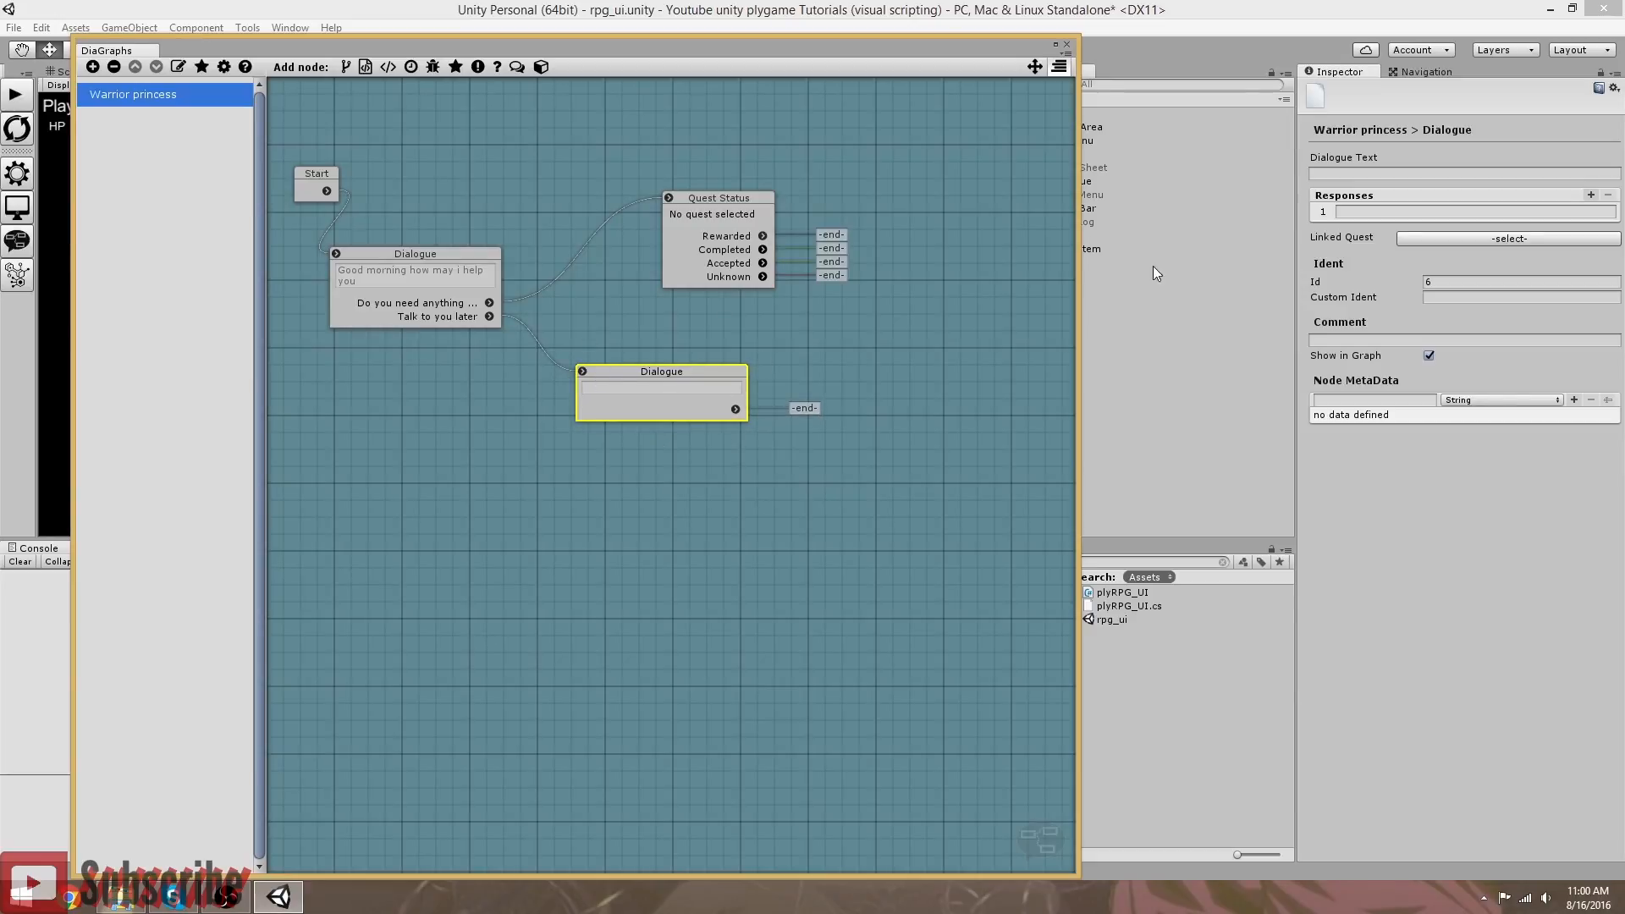
Step: Set the new Dialogue node's text to "Have a great day my knight!"
click(1376, 173)
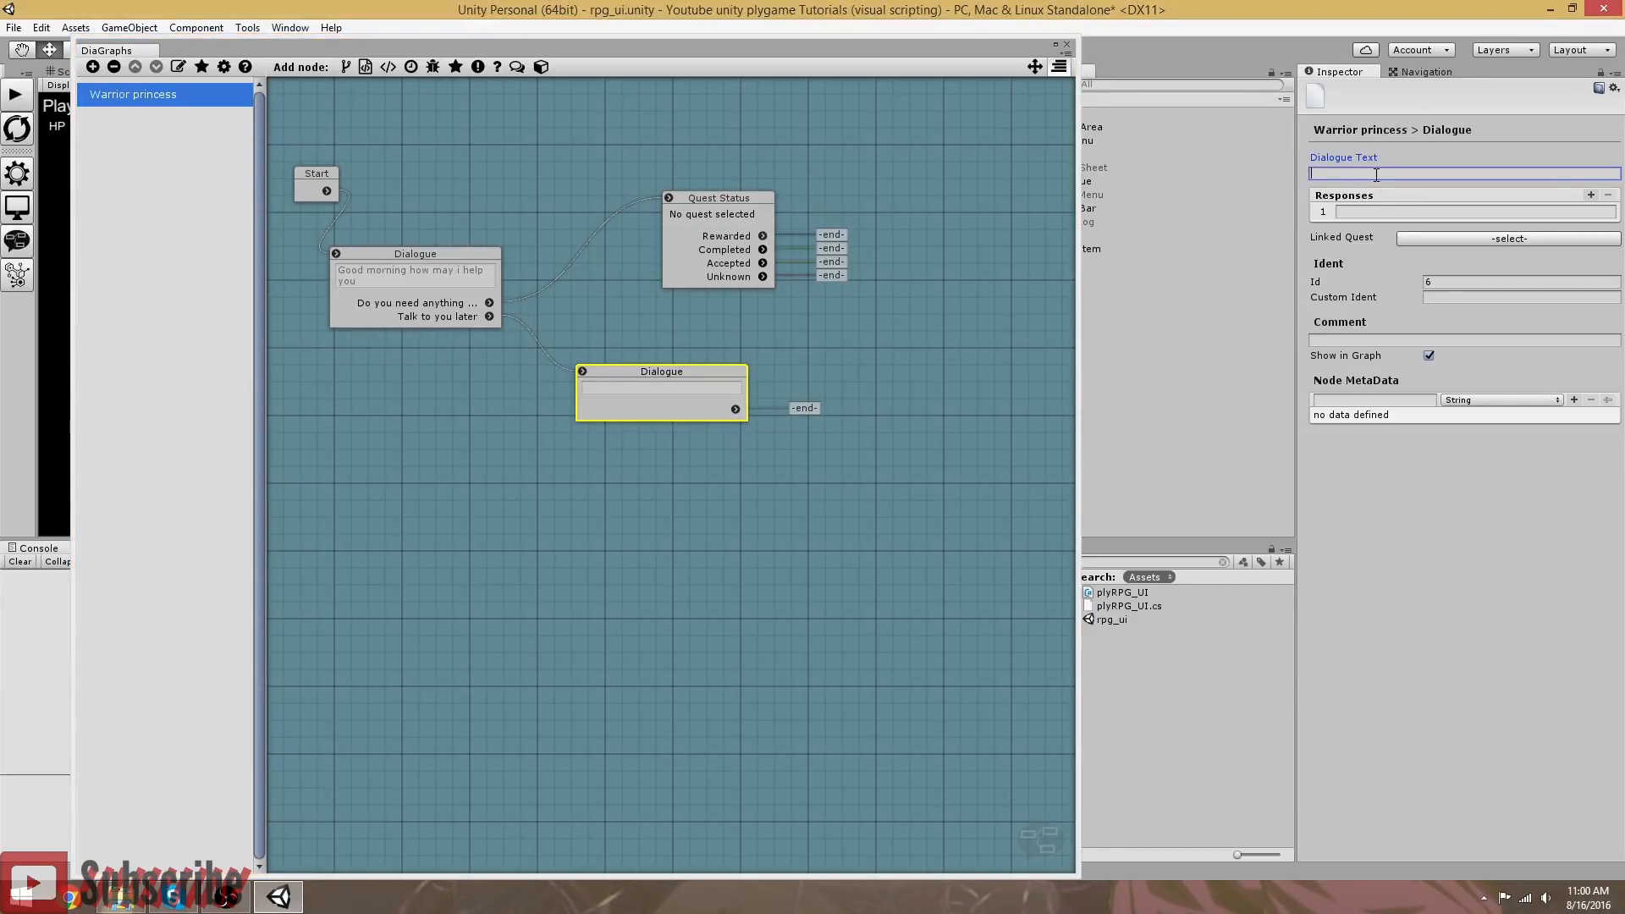
text(Have a great day my knight)
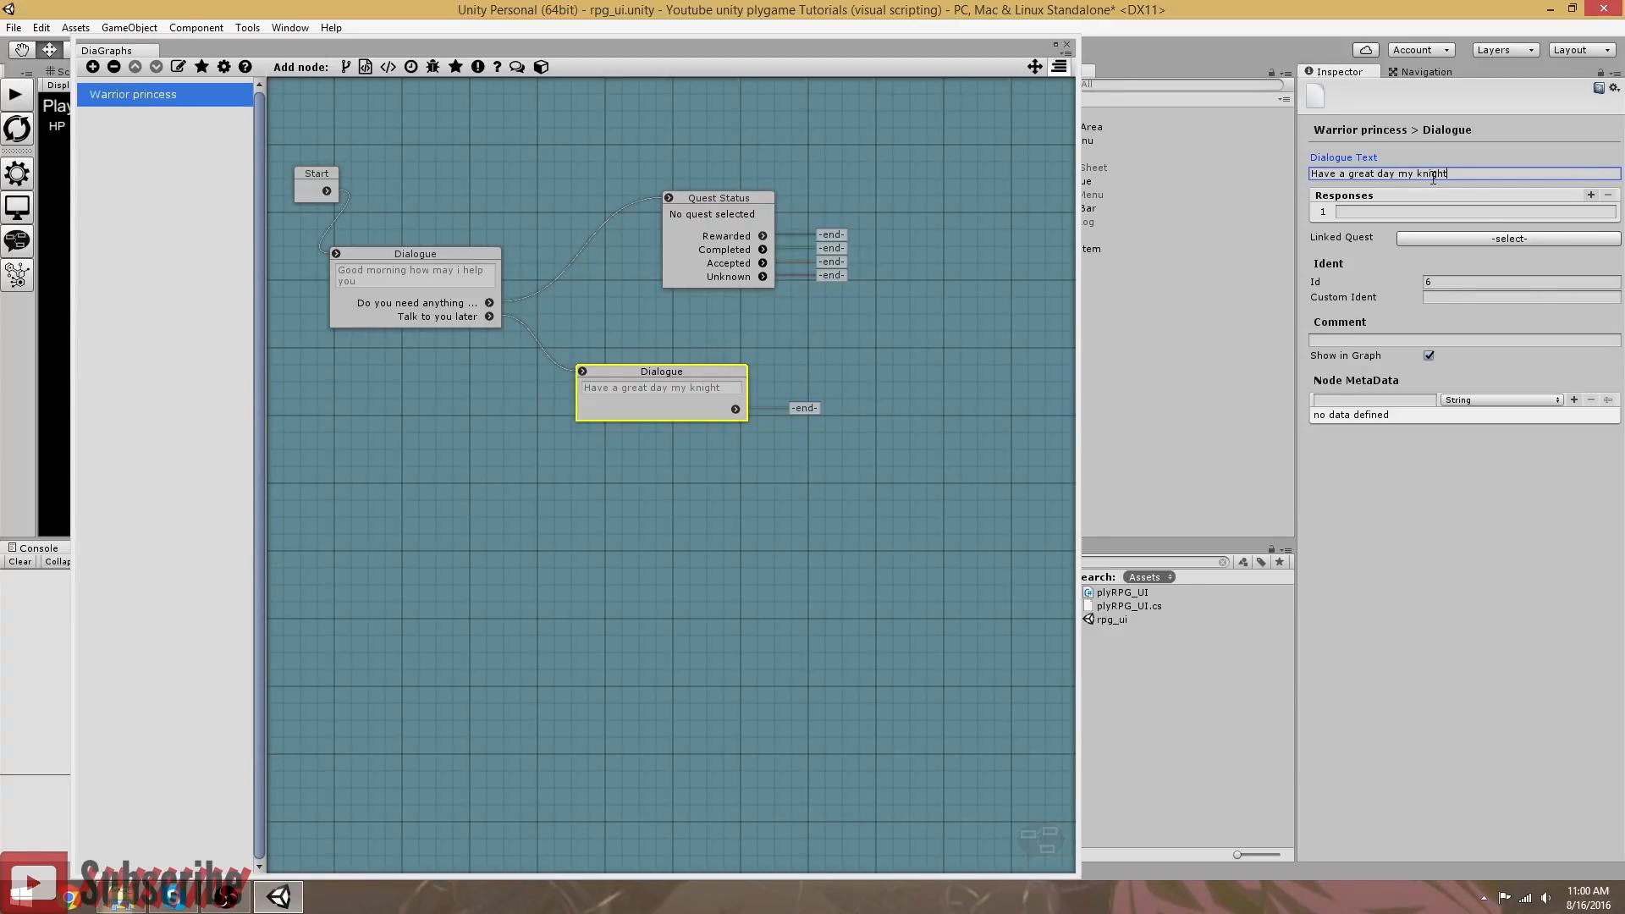
text(!)
Step: Set the farewell Dialogue node's response to "Sweet thanks princess" and nudge the node closer to the first Dialogue node
click(1395, 213)
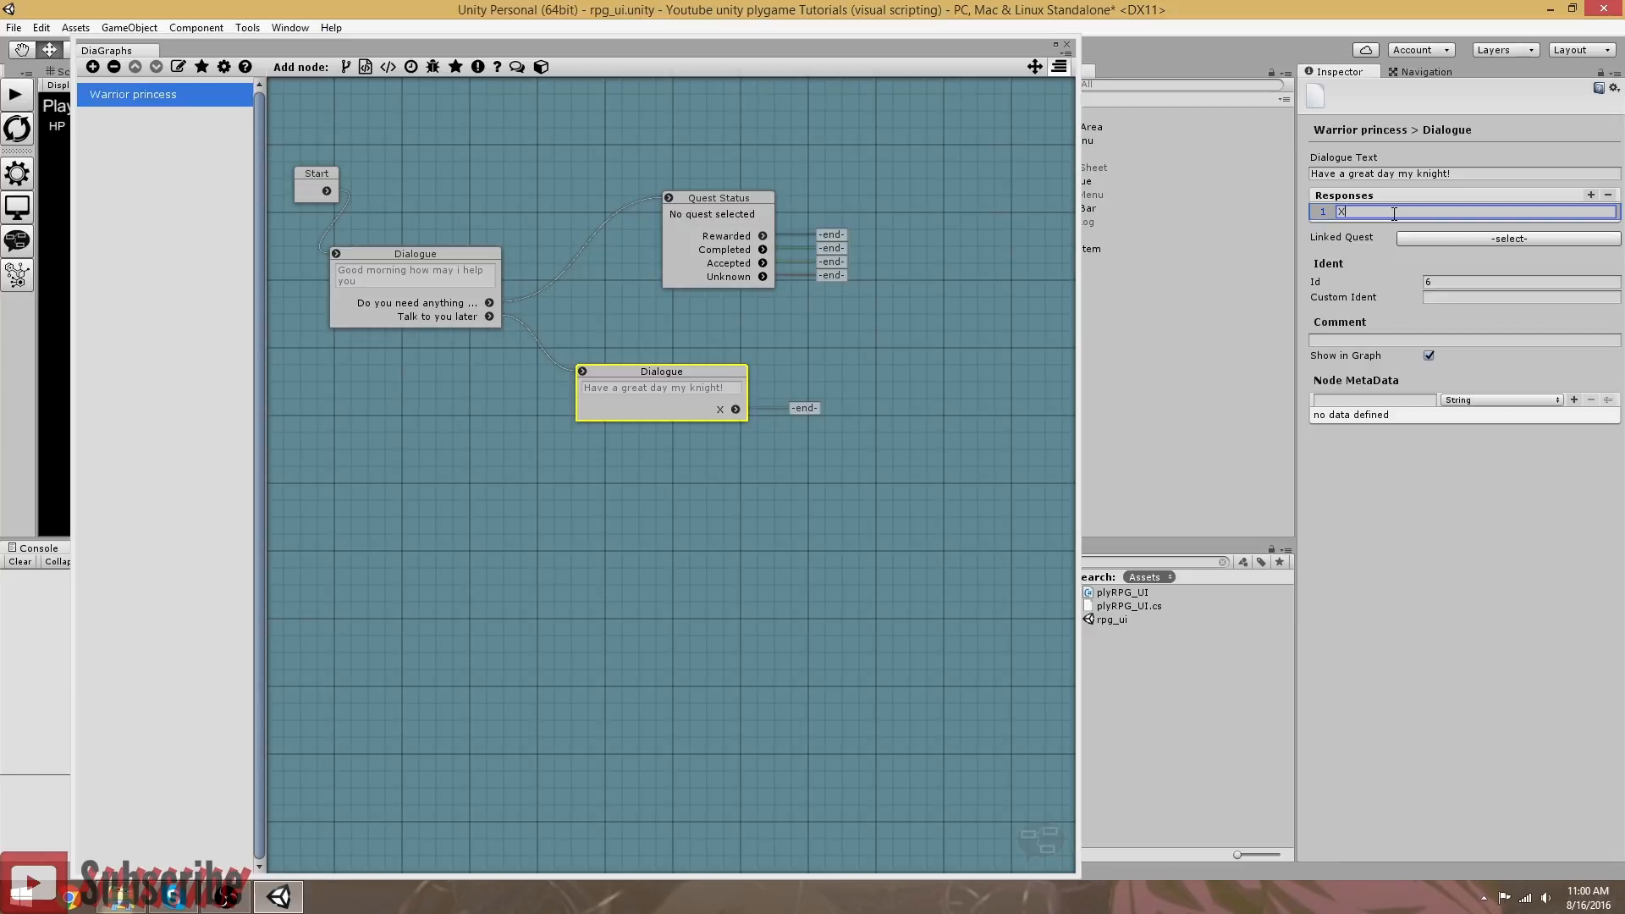
text(Sweet)
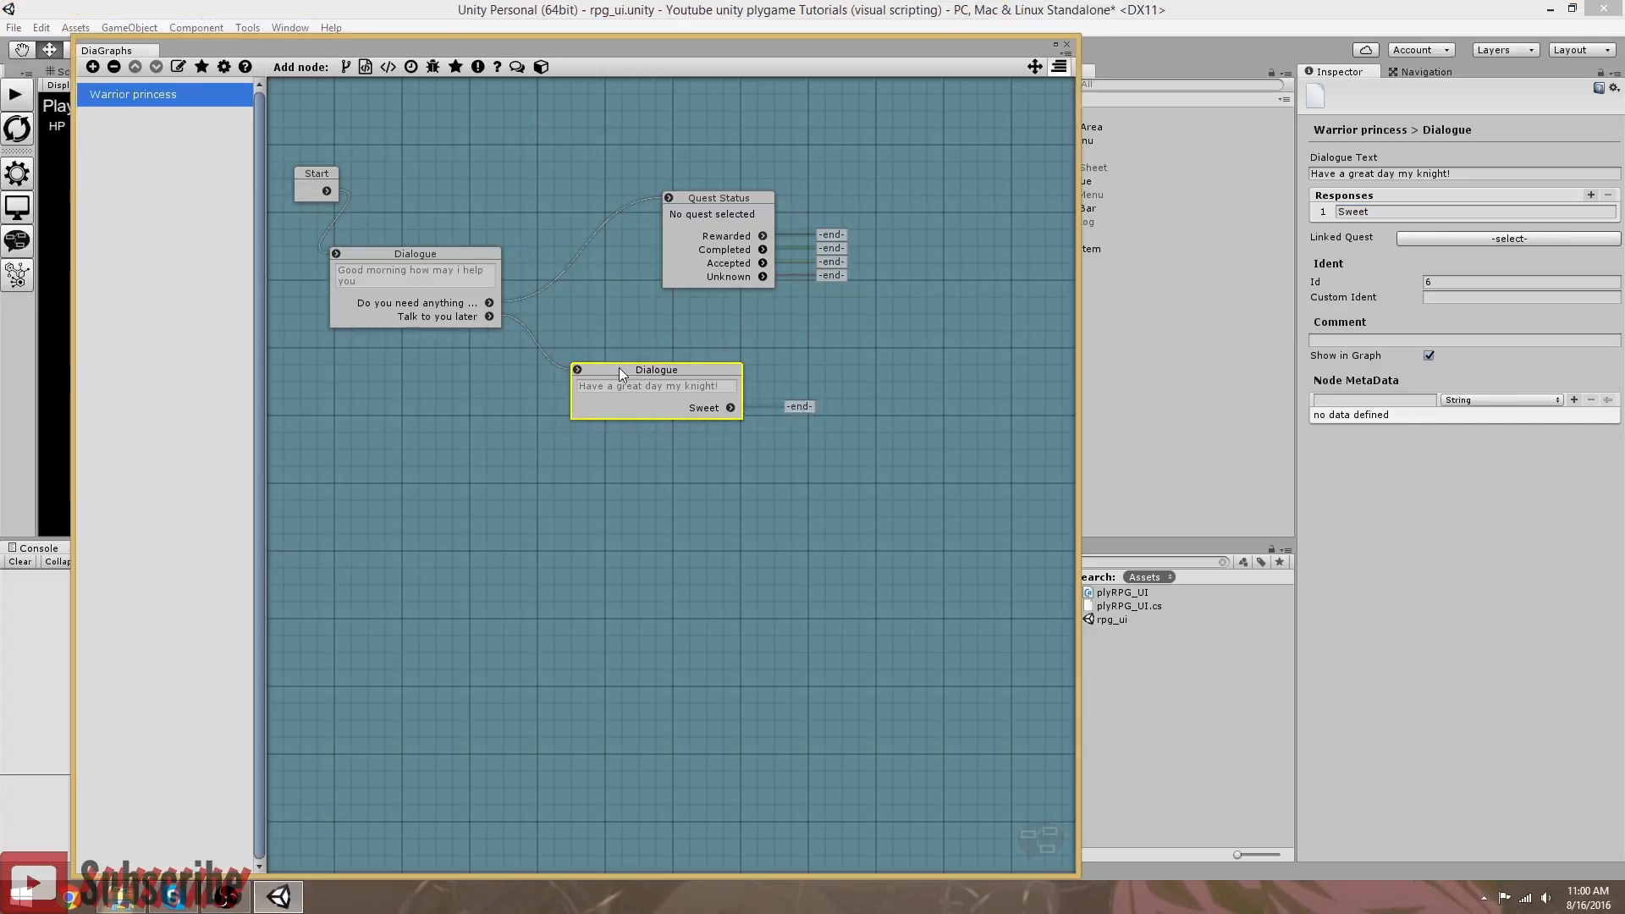
drag(618, 369, 596, 362)
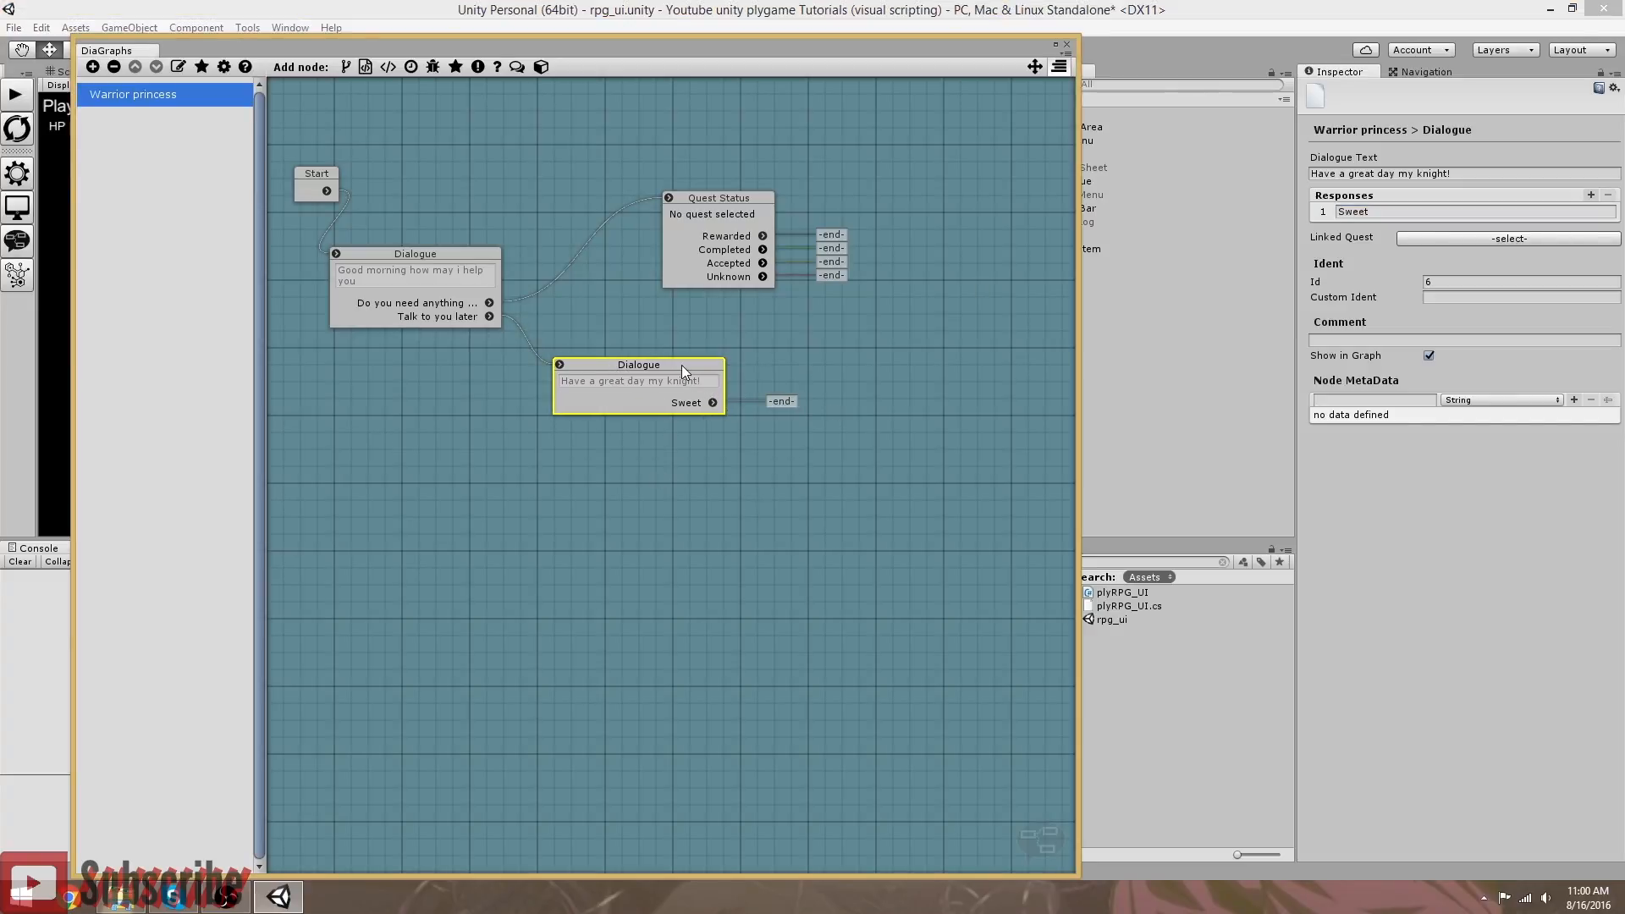
click(1383, 211)
click(1383, 210)
text(thanks princess)
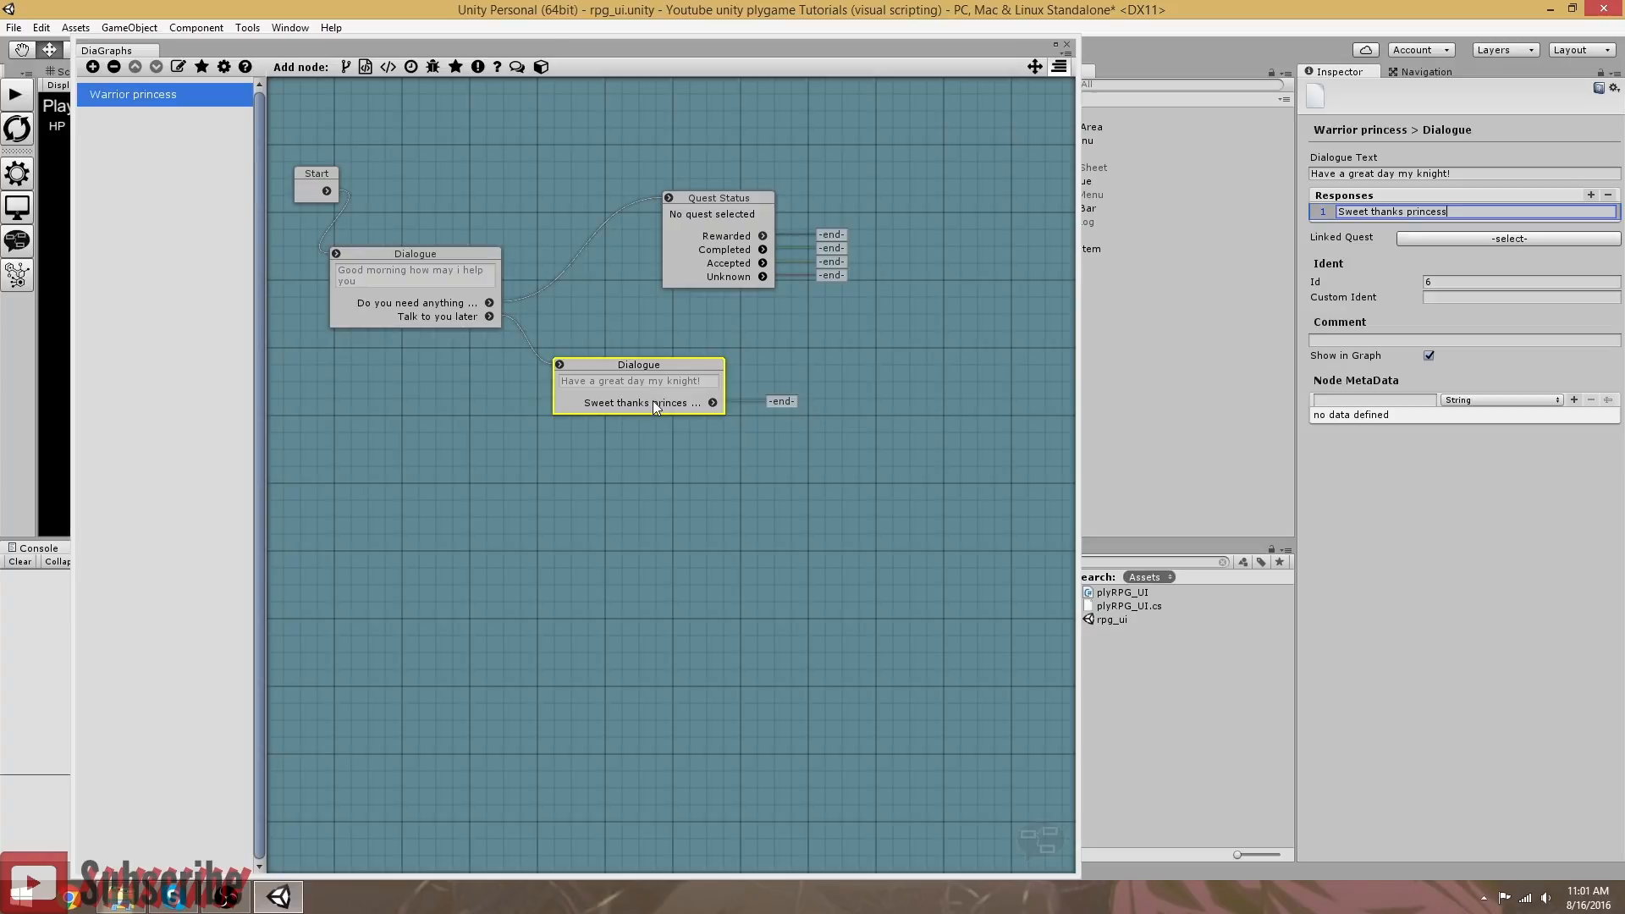
Step: Move the Quest Status node closer to the first Dialogue node and shorten the farewell response to "Thanks princess"
drag(720, 201, 662, 205)
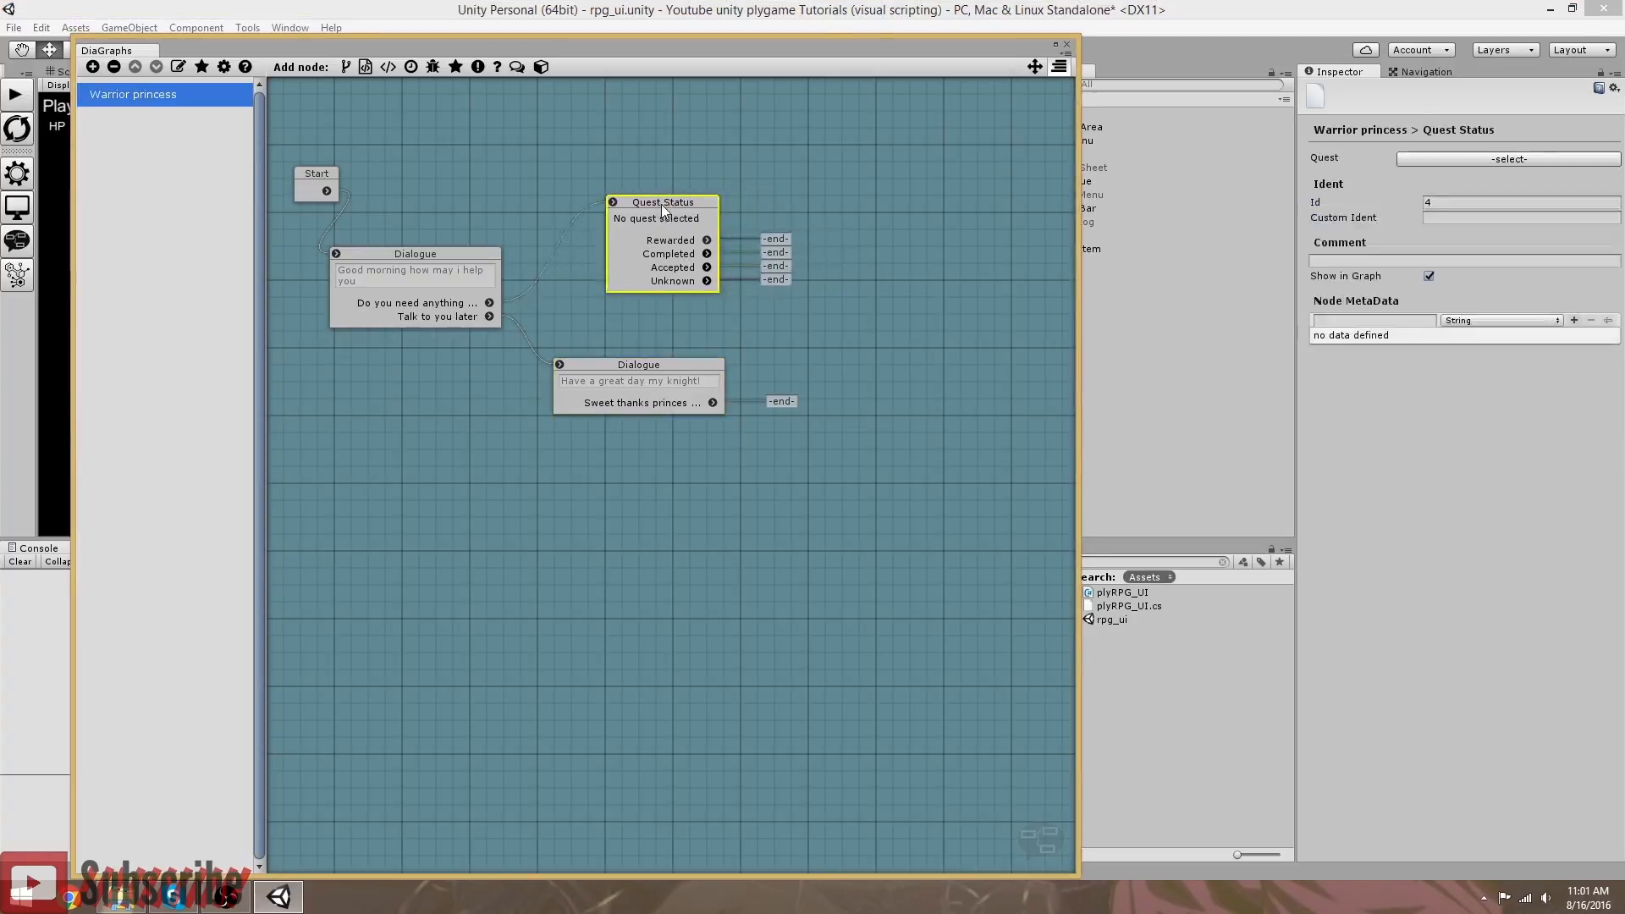
click(642, 395)
click(1378, 217)
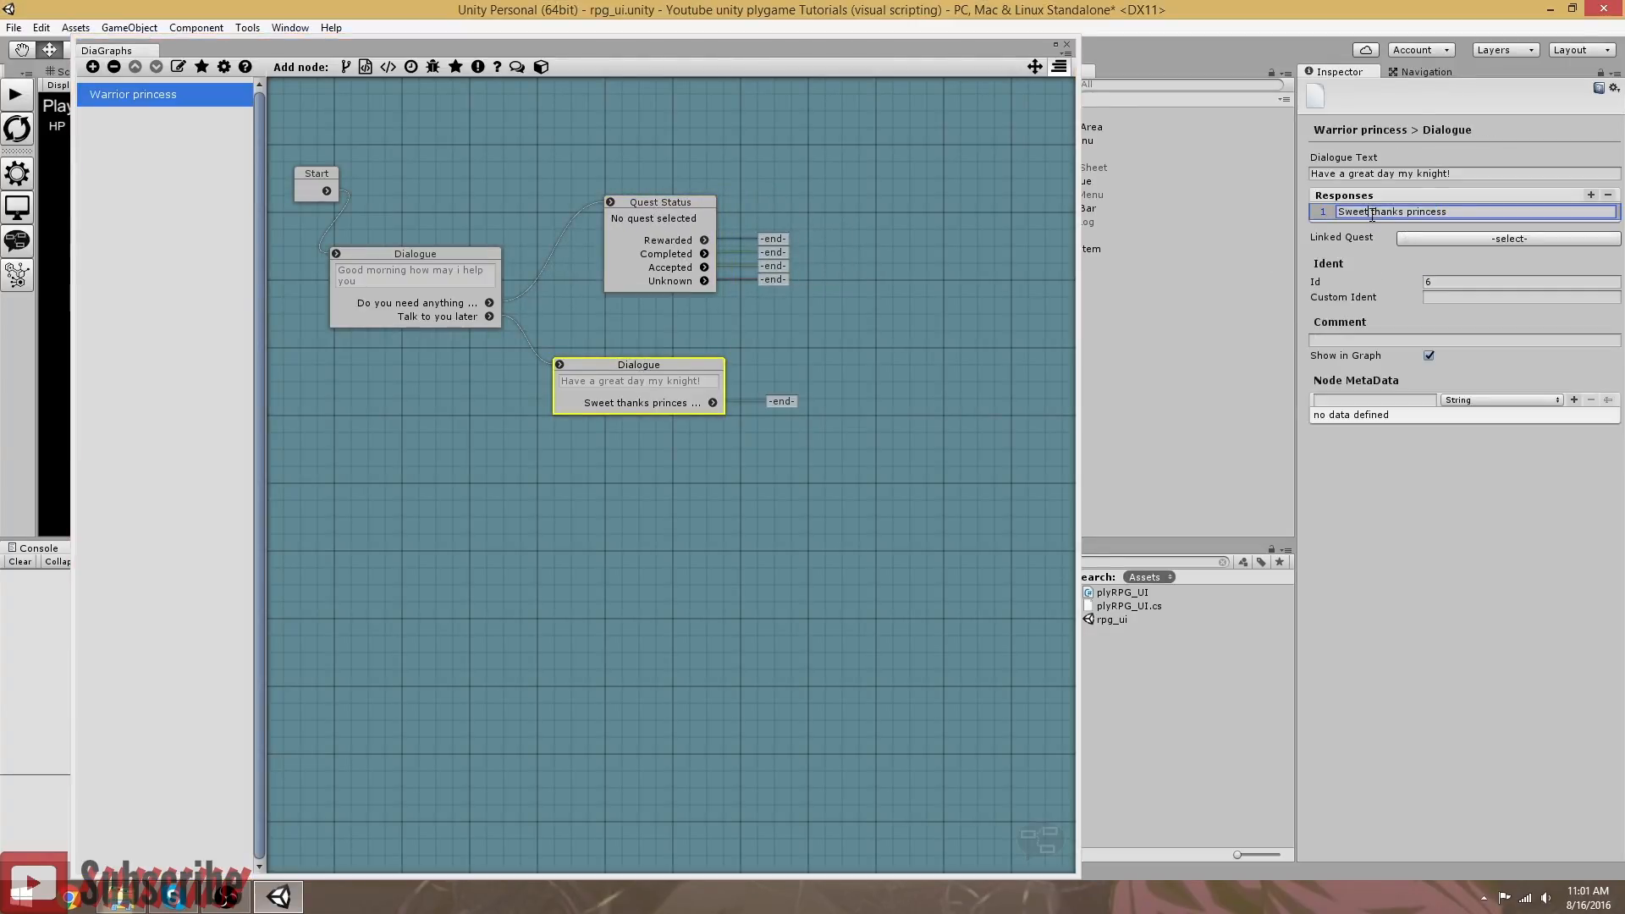
key(BackSpace)
key(BackSpace)
key(BackSpace)
key(BackSpace)
key(BackSpace)
key(Delete)
text(T)
click(683, 354)
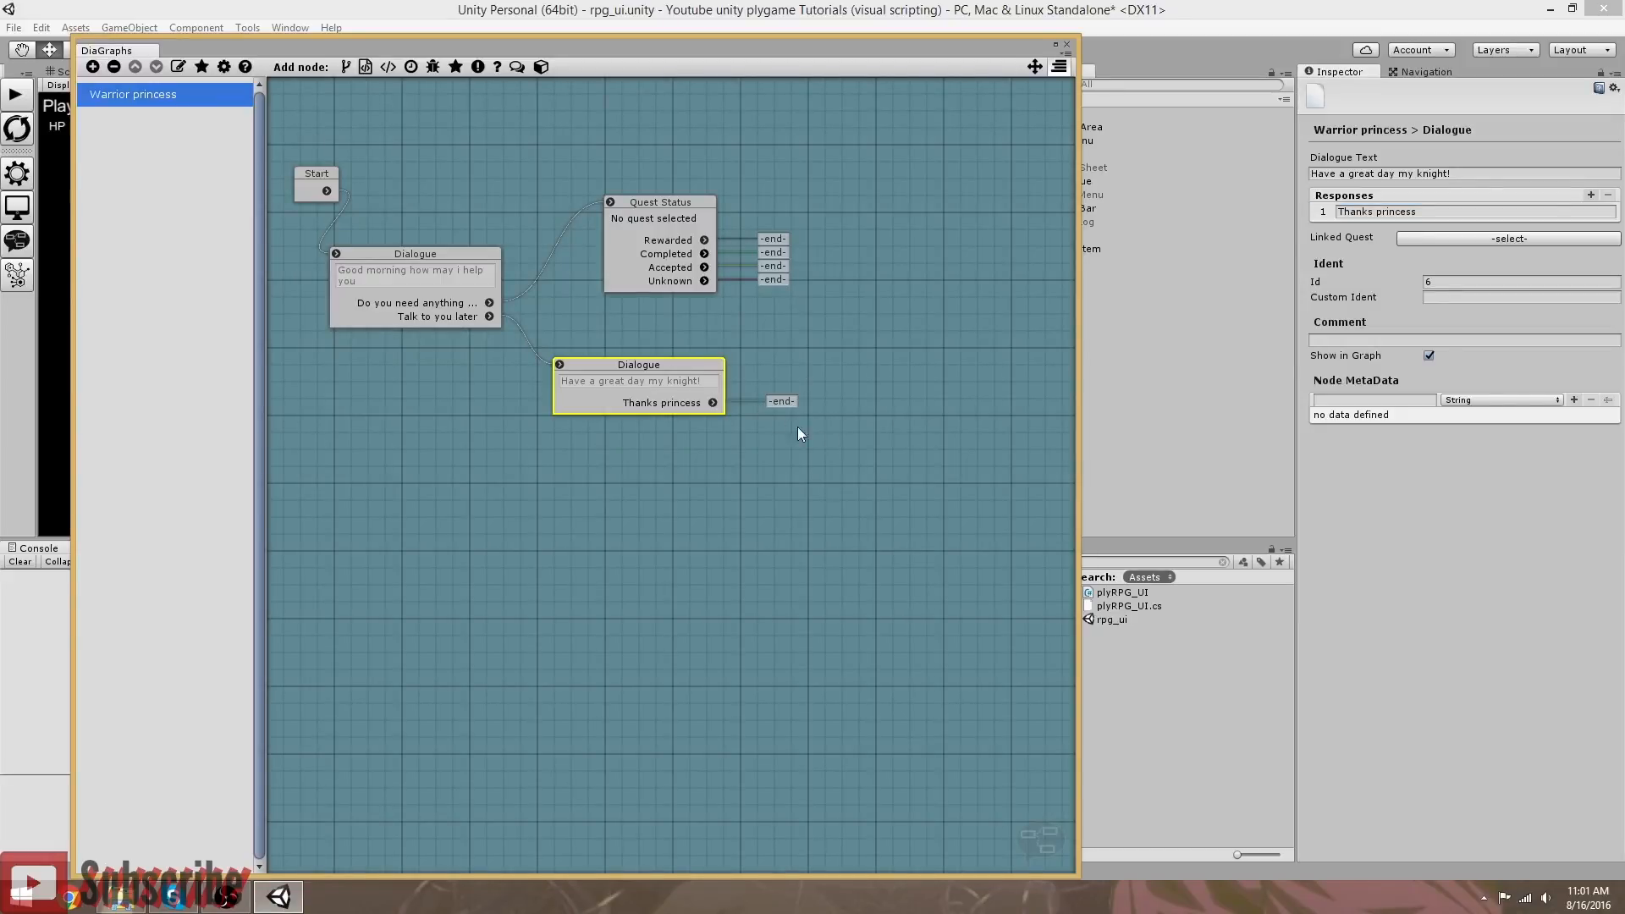
Step: Move the farewell Dialogue and Quest Status nodes closer to the first Dialogue node, and widen the DiaGraphs window for more graph space
drag(688, 364, 656, 360)
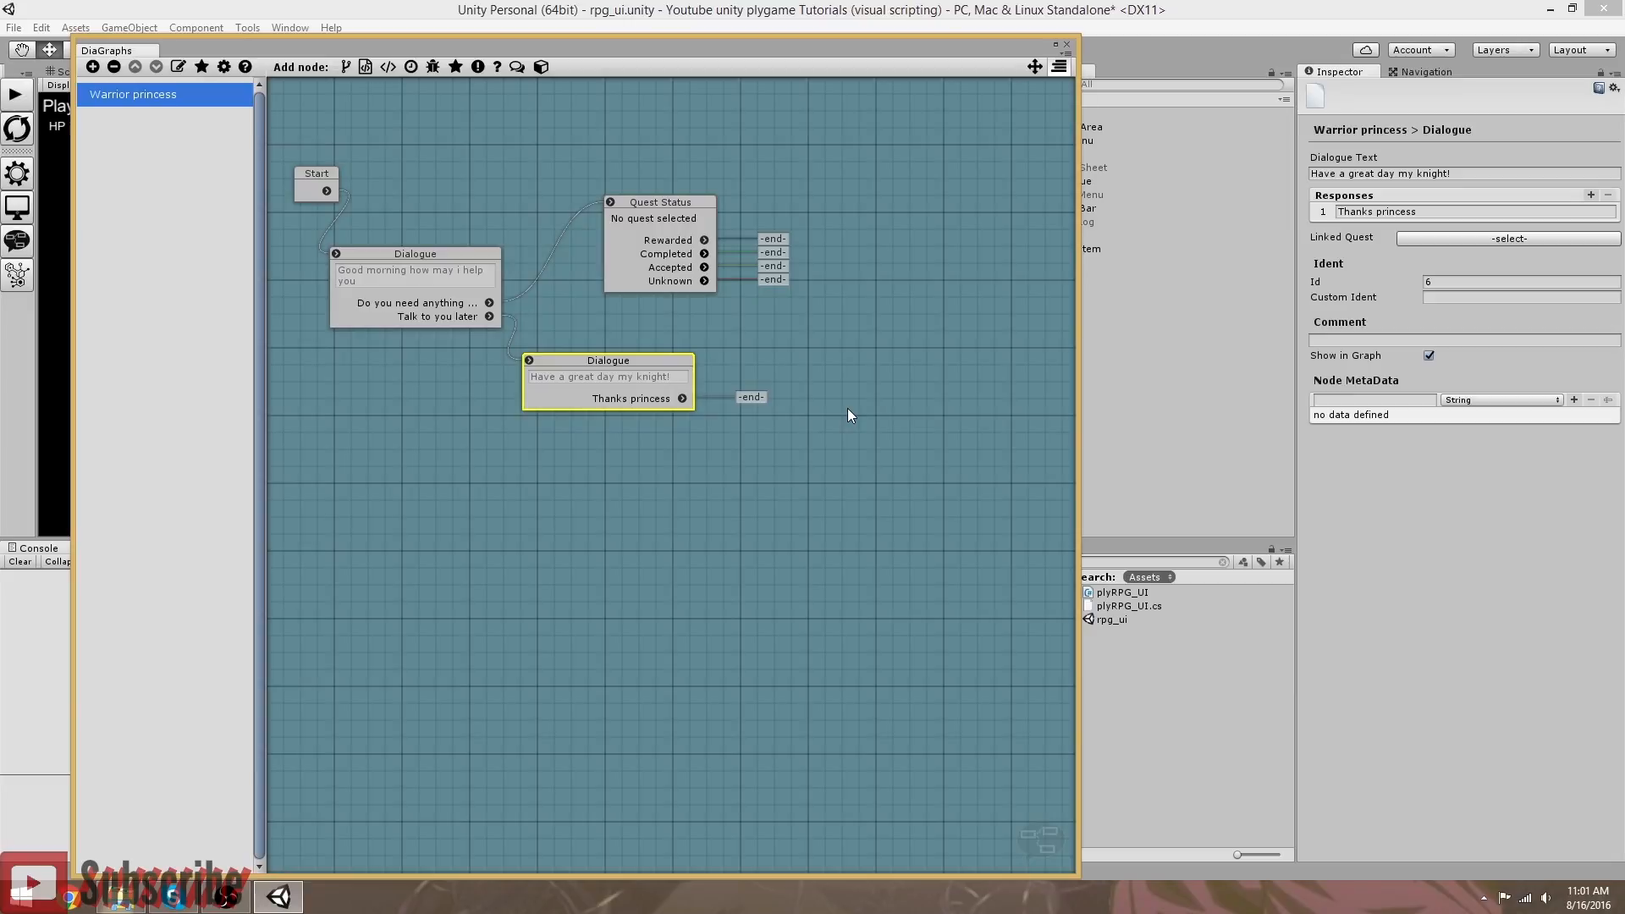
drag(807, 55, 724, 20)
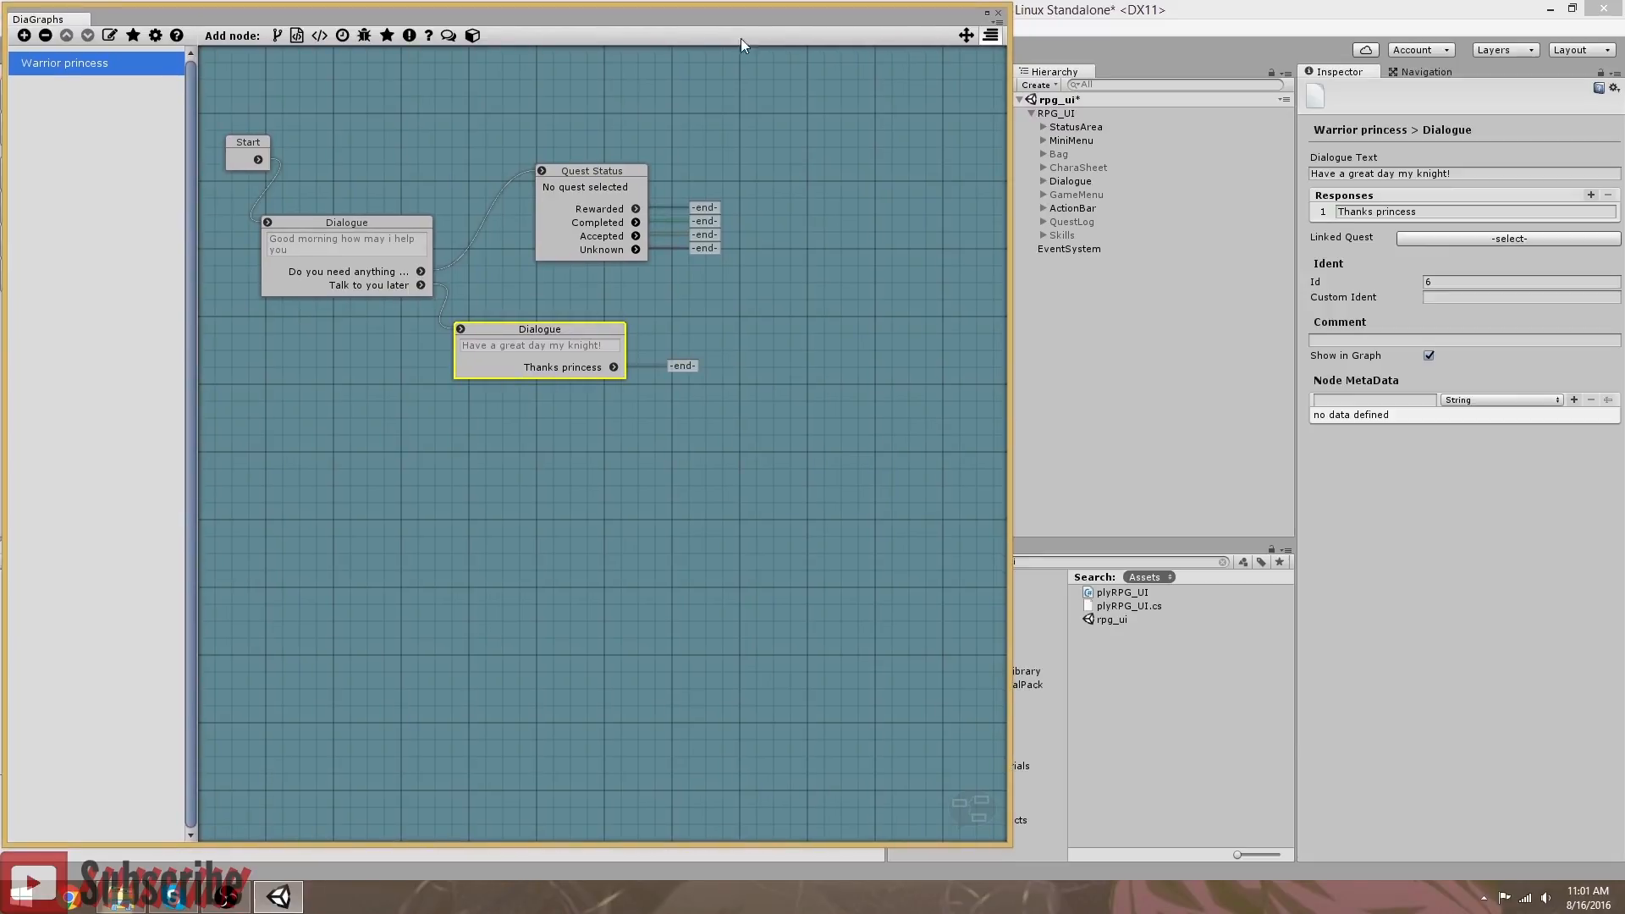
mouse_move(1007, 188)
mouse_down()
mouse_move(1102, 207)
mouse_move(1006, 205)
mouse_up()
mouse_move(817, 293)
middle_down()
mouse_move(799, 288)
mouse_move(886, 294)
mouse_move(796, 284)
middle_up()
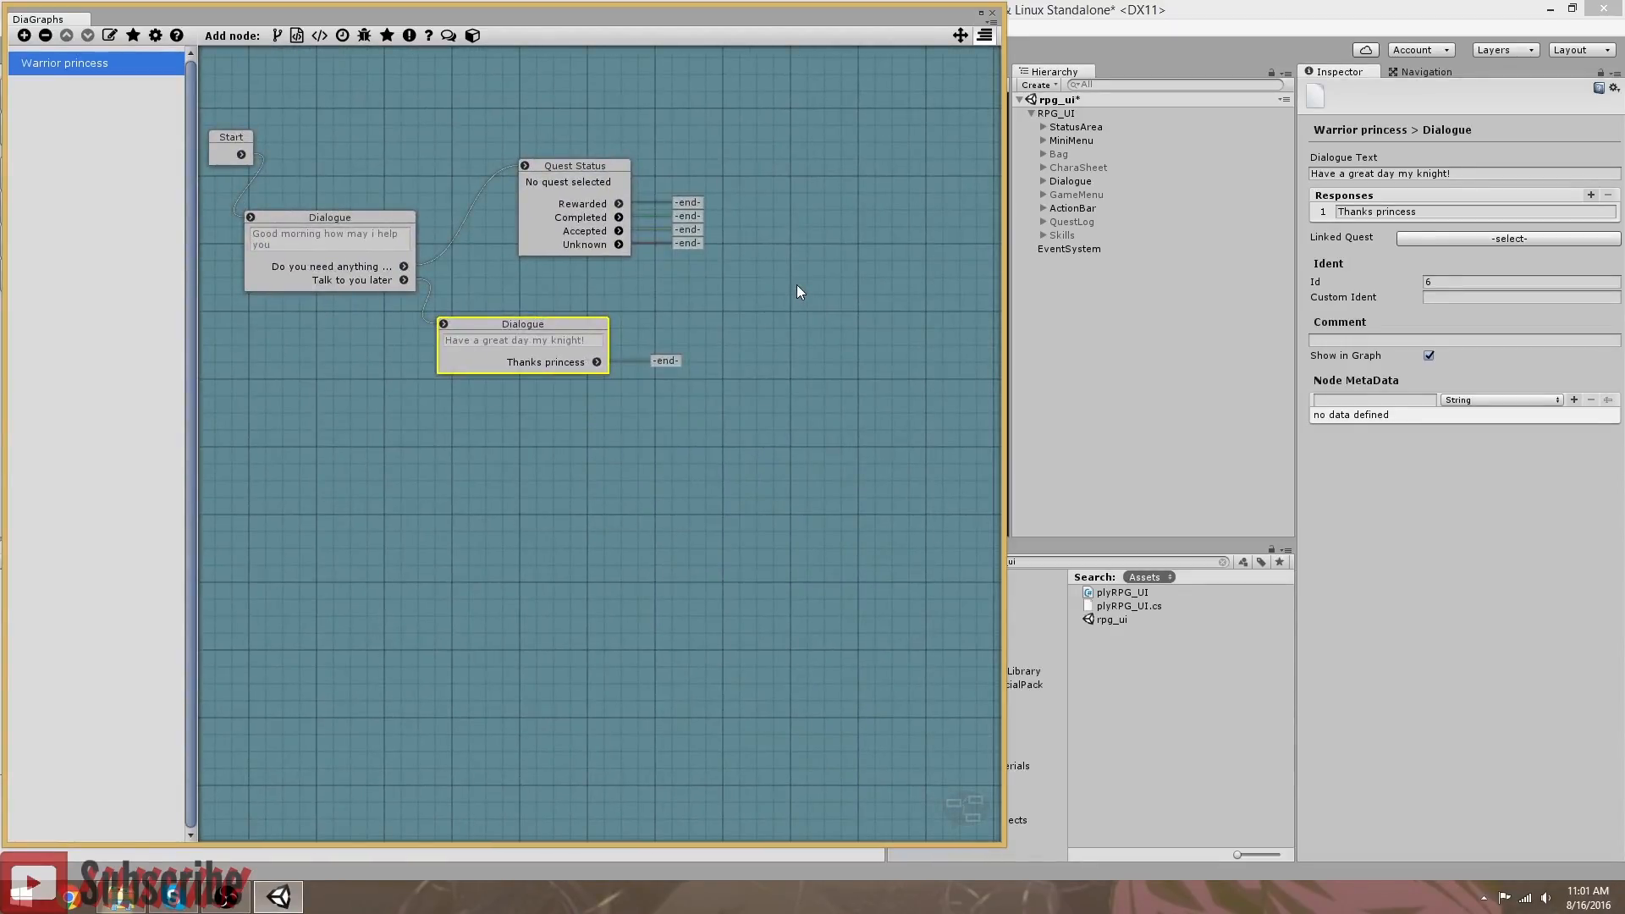
drag(585, 168, 527, 166)
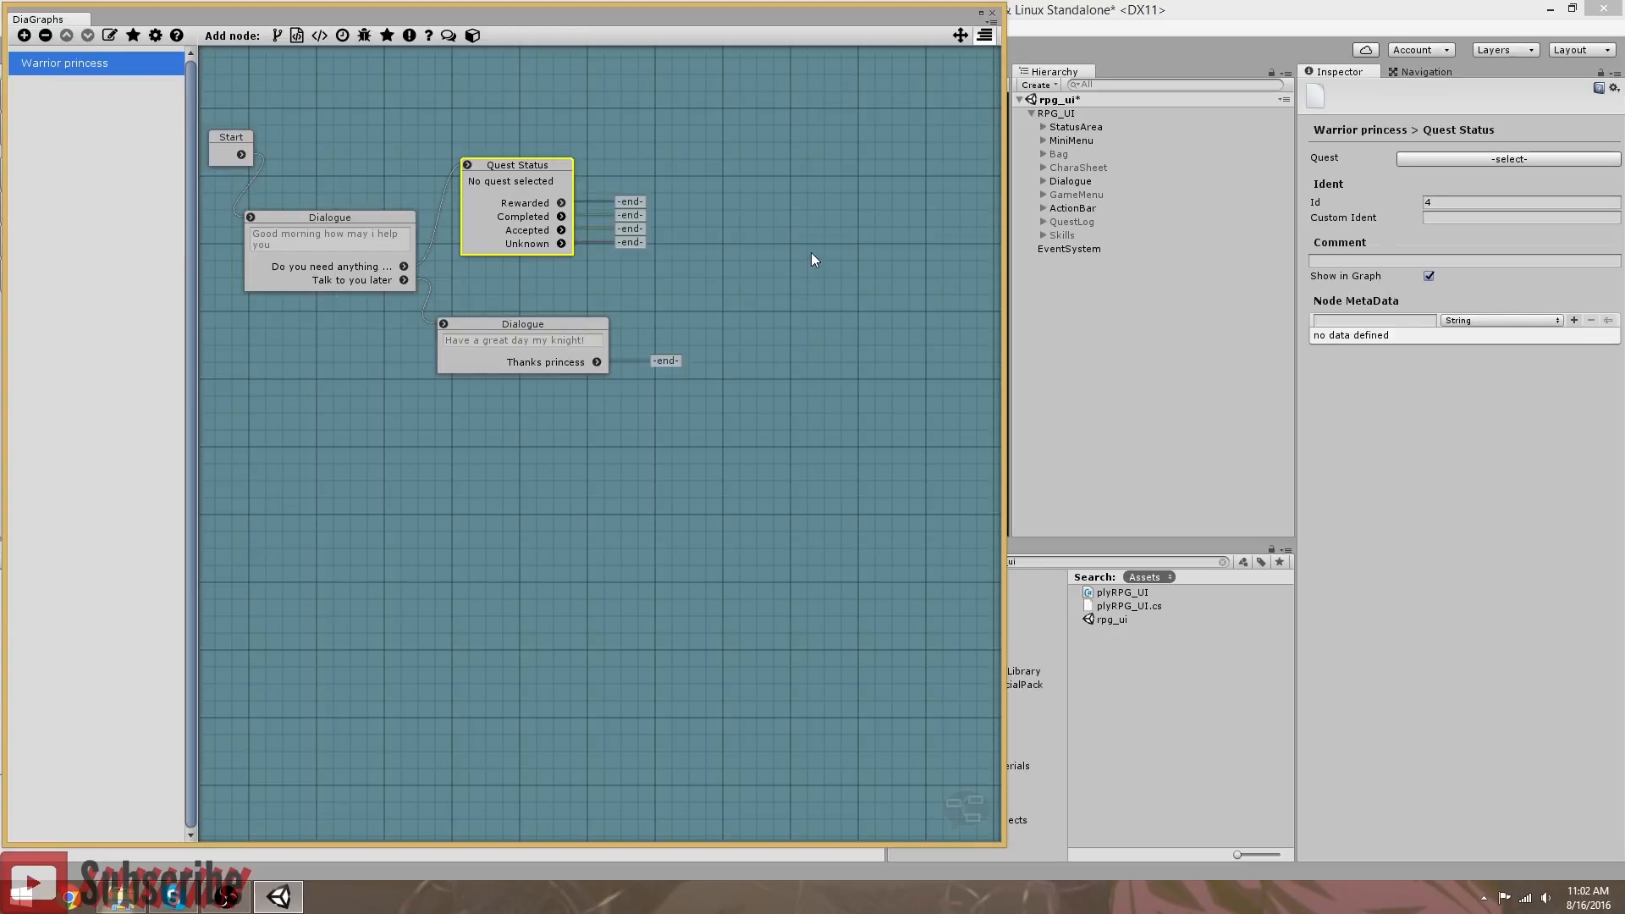
drag(1005, 304, 1318, 303)
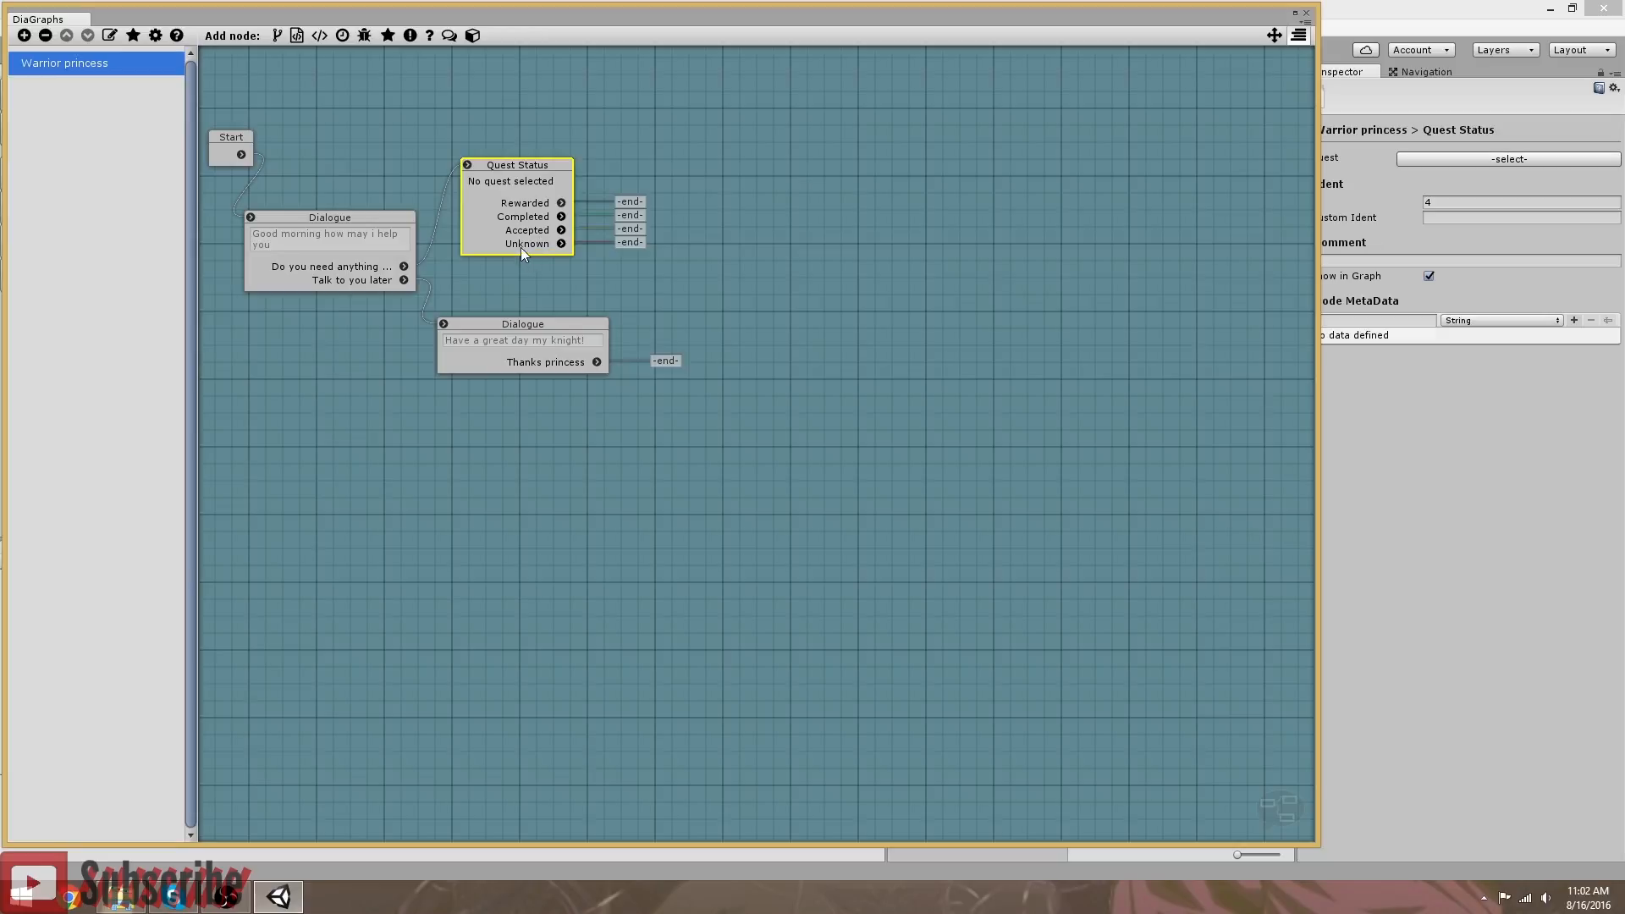
Step: Add a Dialogue node beside the Quest Status node and link the Unknown output to it, keeping the node's properties uncovered
click(449, 37)
drag(718, 200, 731, 237)
drag(565, 244, 630, 253)
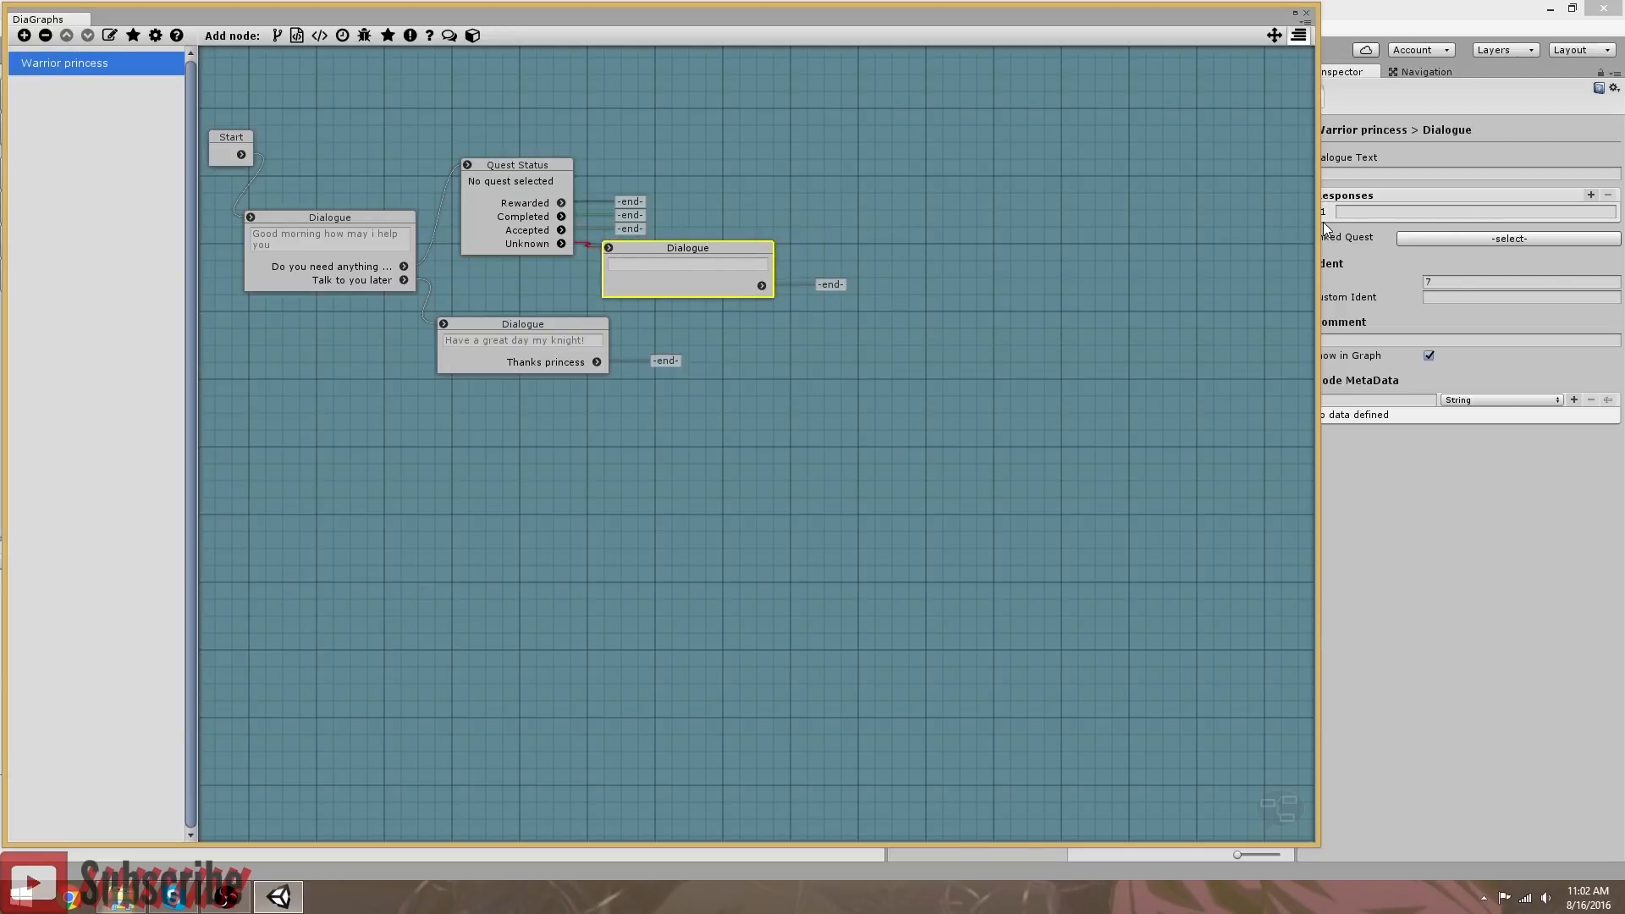
mouse_move(1315, 222)
mouse_down()
mouse_move(1258, 220)
mouse_move(1288, 222)
mouse_up()
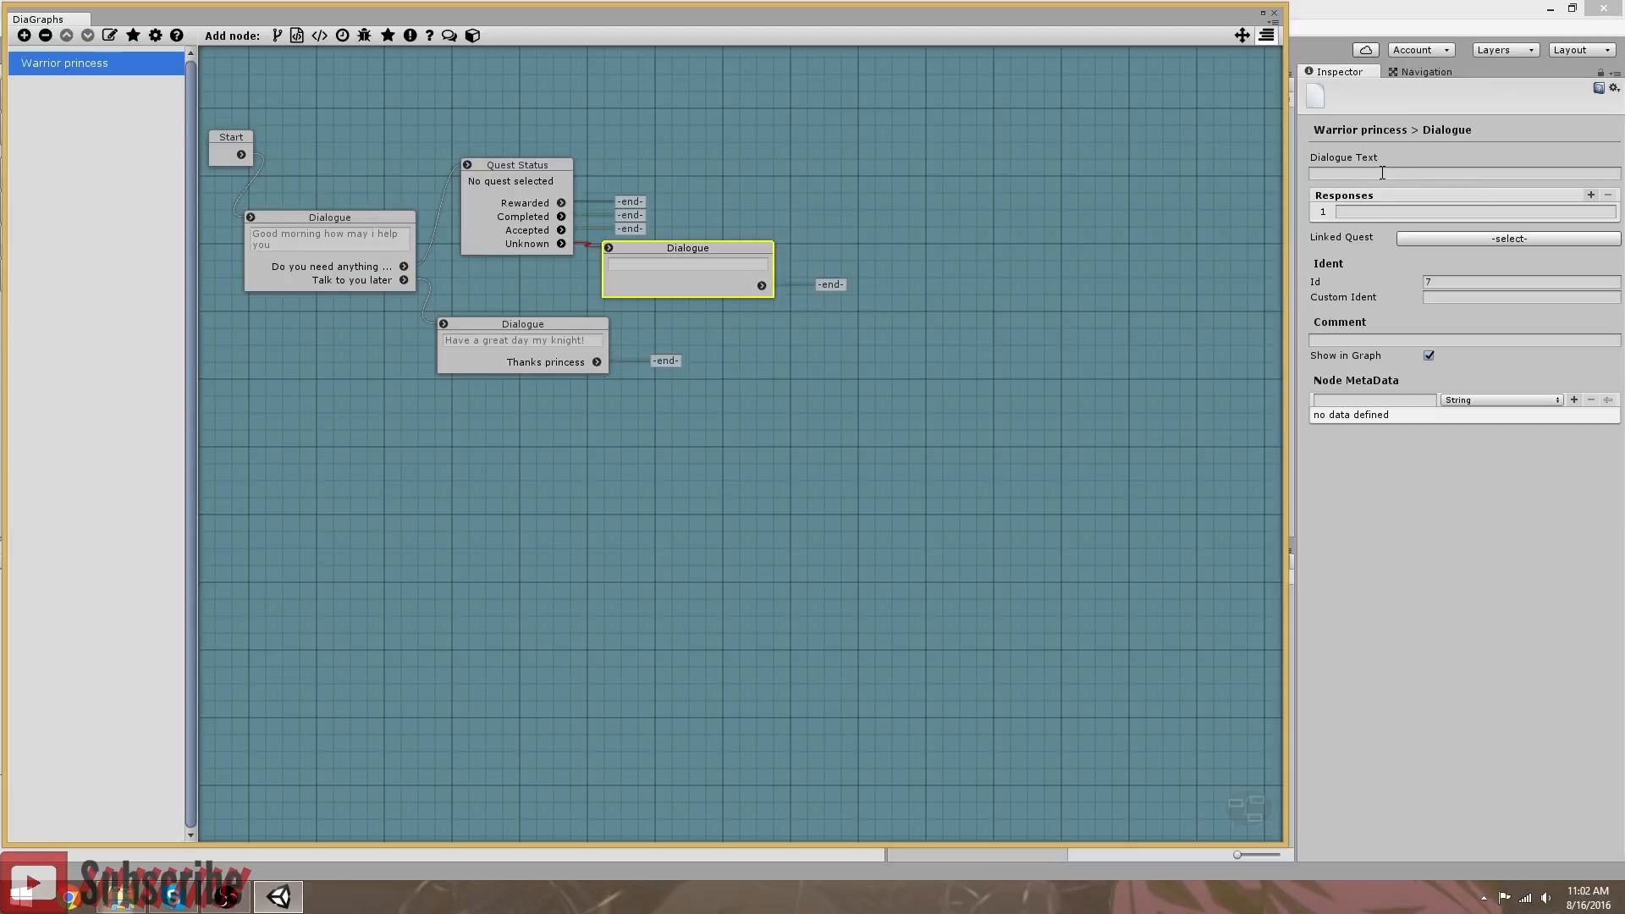
Step: Set the new Dialogue node's text to "Thanks for coming my knight we need to defeat the evil samurai that swondering the green plane."
click(1383, 173)
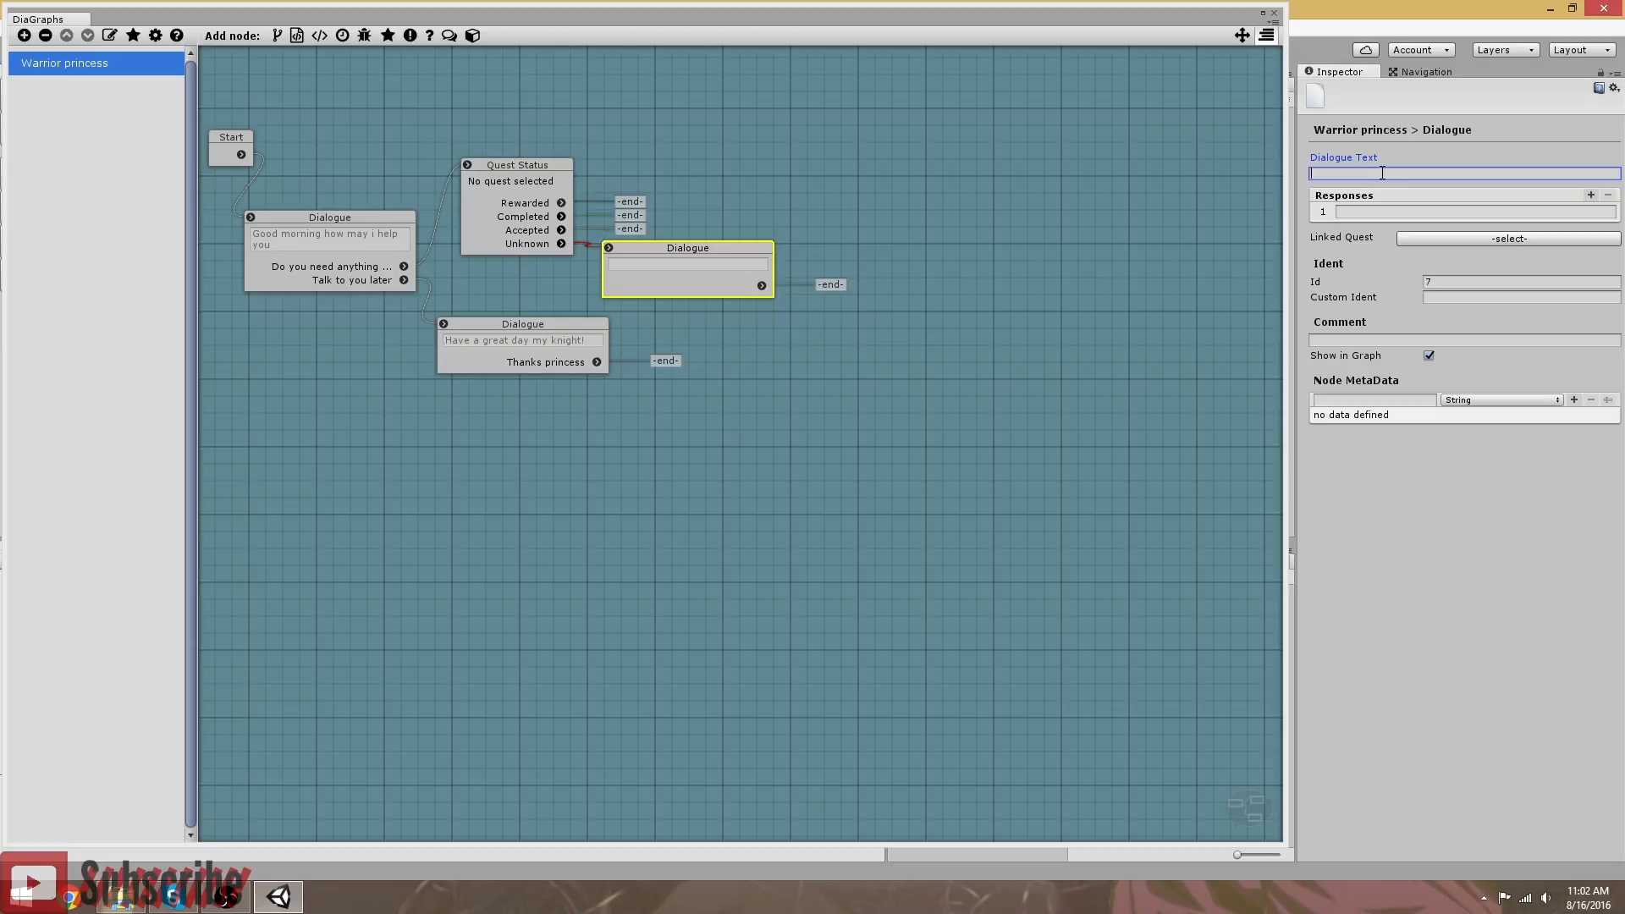
text(Thanks for coming my knight we )
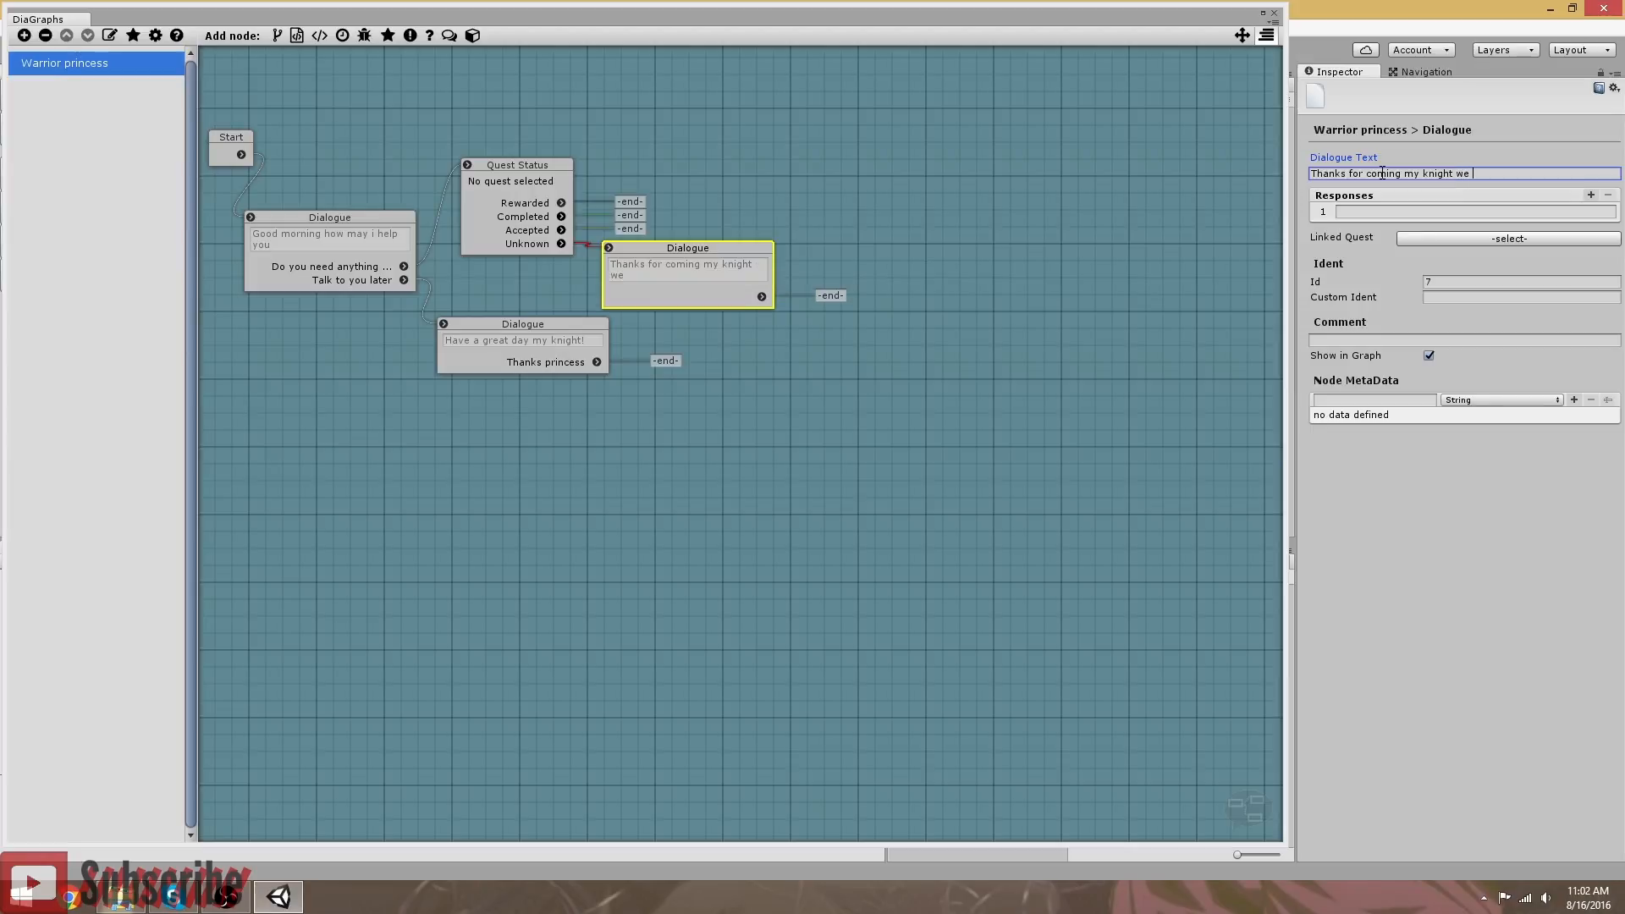
text(need to defeat the evil samurai)
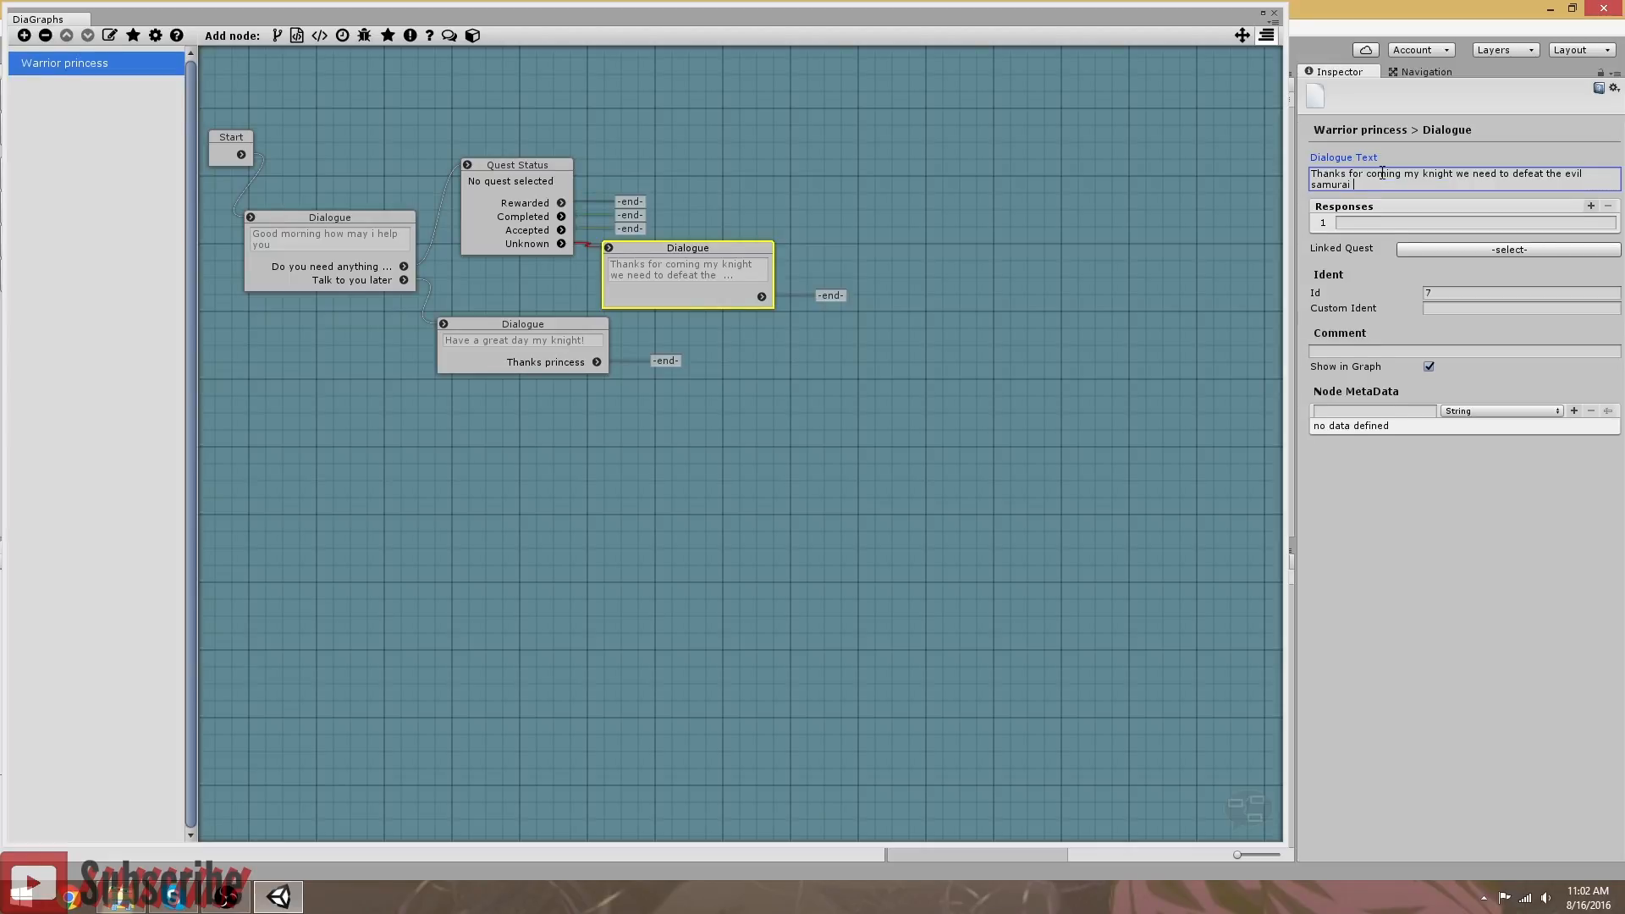
text( that swondering the green plane1)
key(BackSpace)
text(!)
key(BackSpace)
drag(699, 261, 703, 260)
Step: Add a second response to the samurai Dialogue node and set its first response to "I shall defeat him"
click(1451, 222)
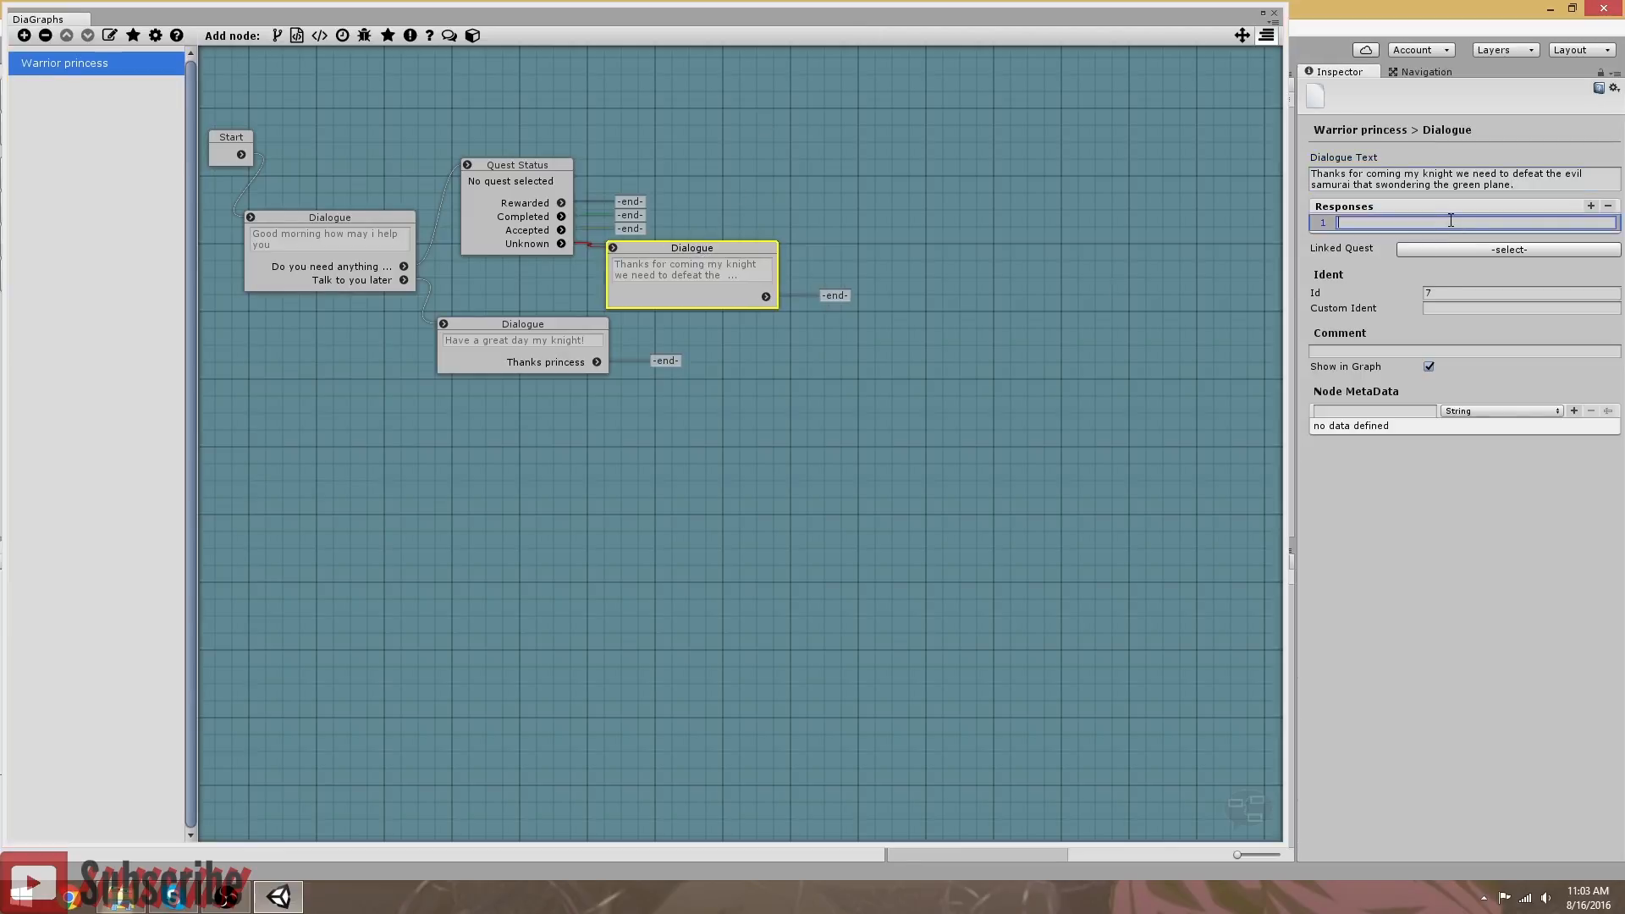
click(1591, 205)
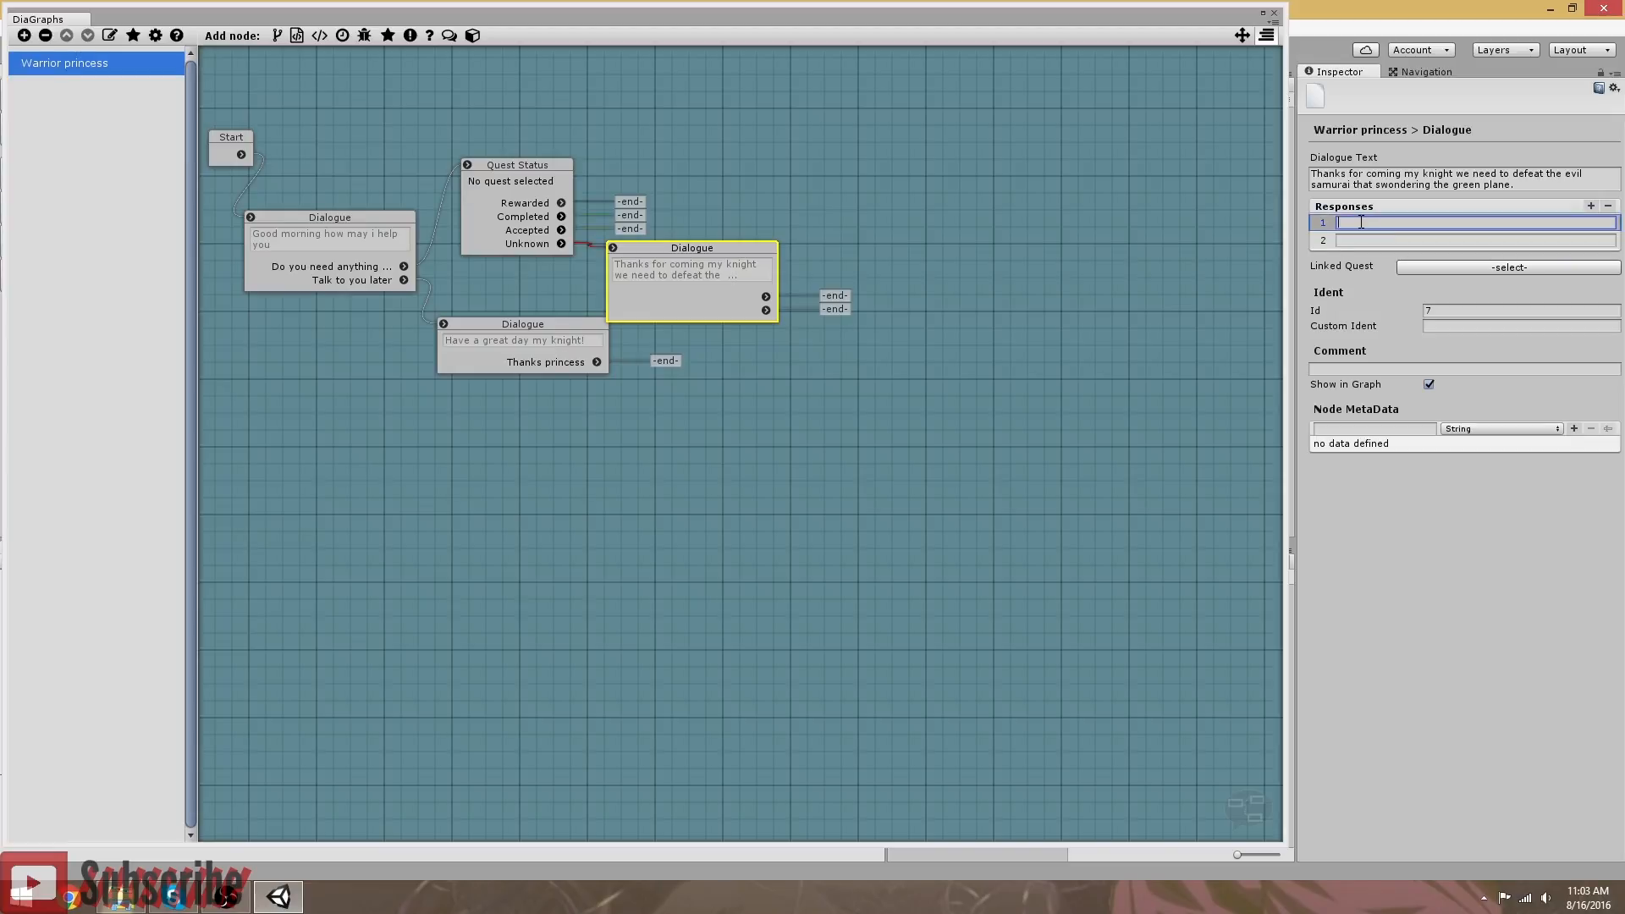
click(1529, 188)
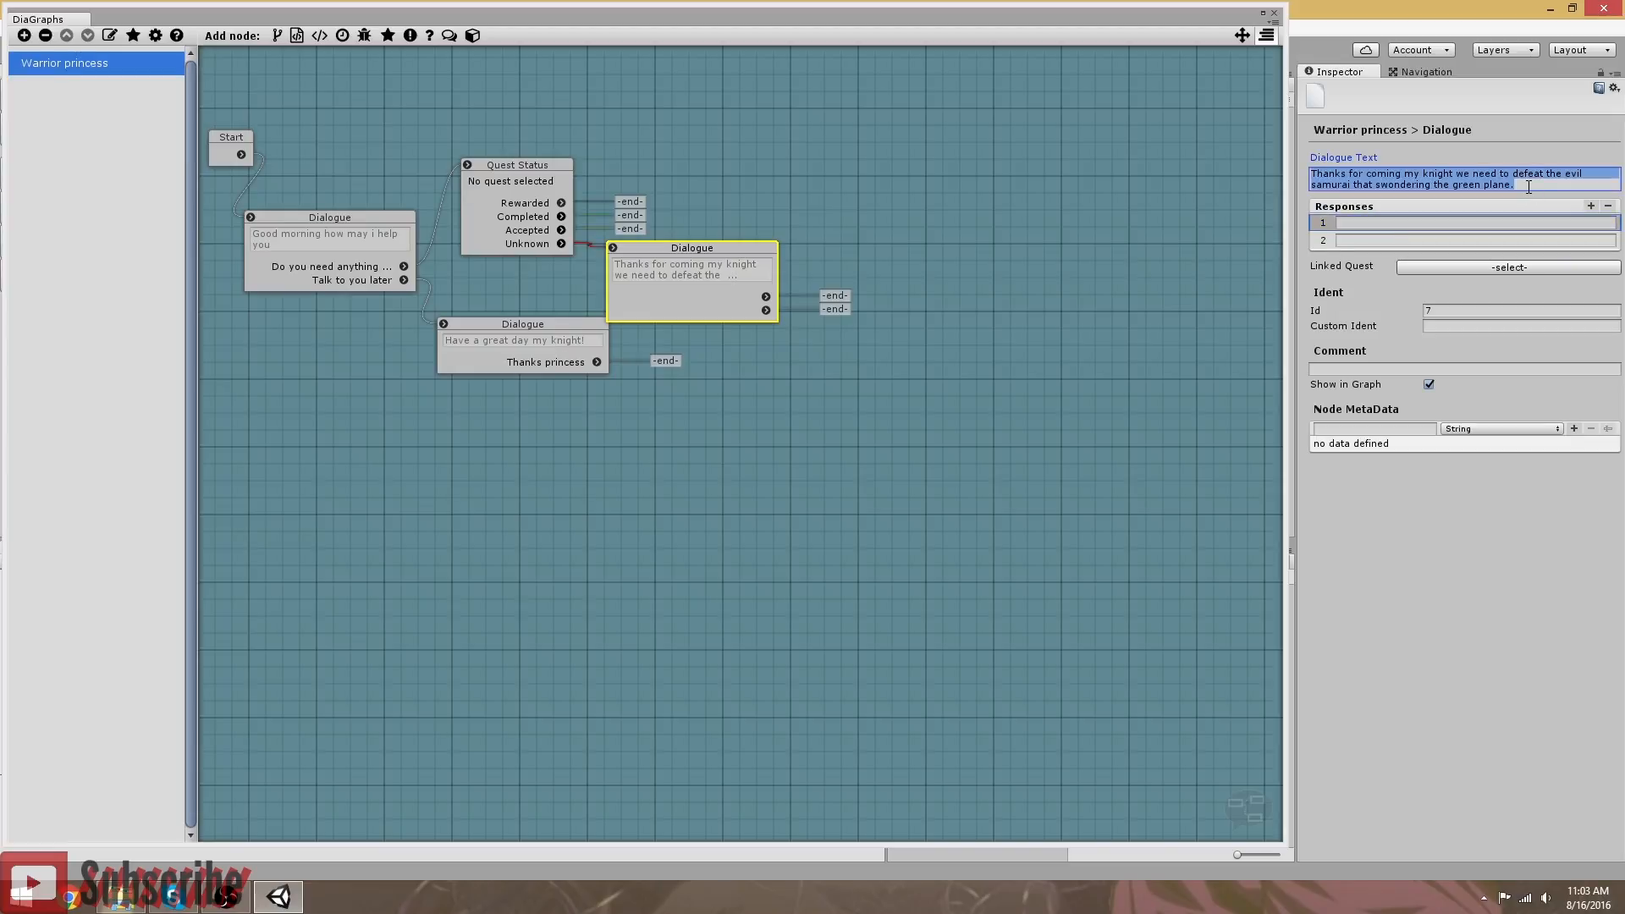
click(1362, 221)
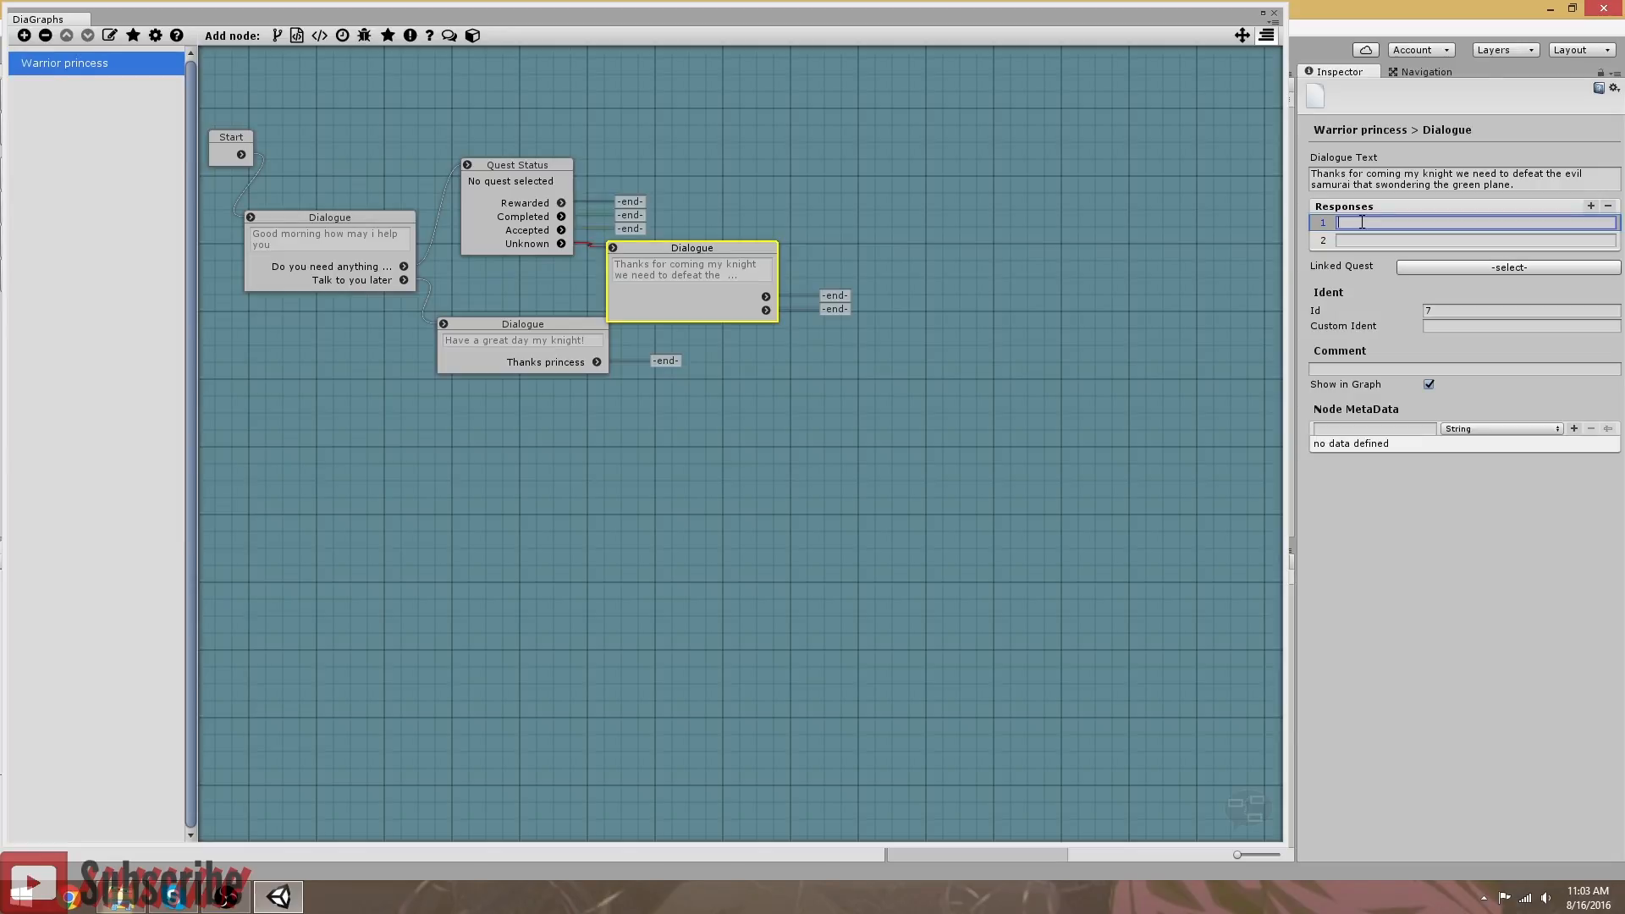
text(shall defeat him)
Step: Set the samurai Dialogue node's second response to "Be right back!"
click(1371, 240)
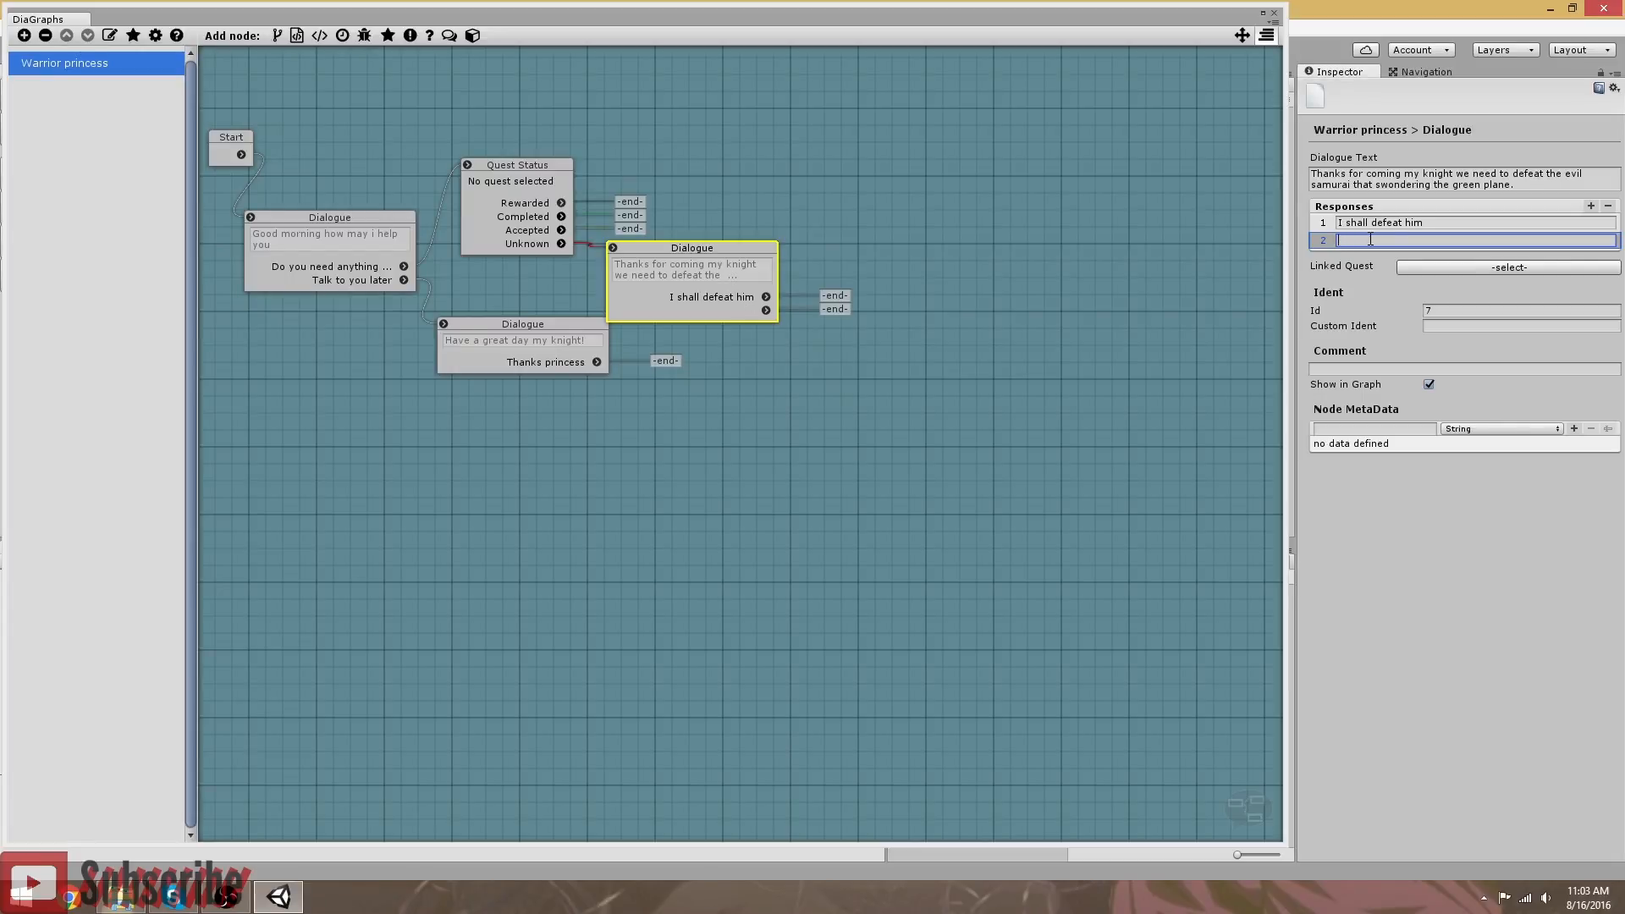
text(gonna stockl up first)
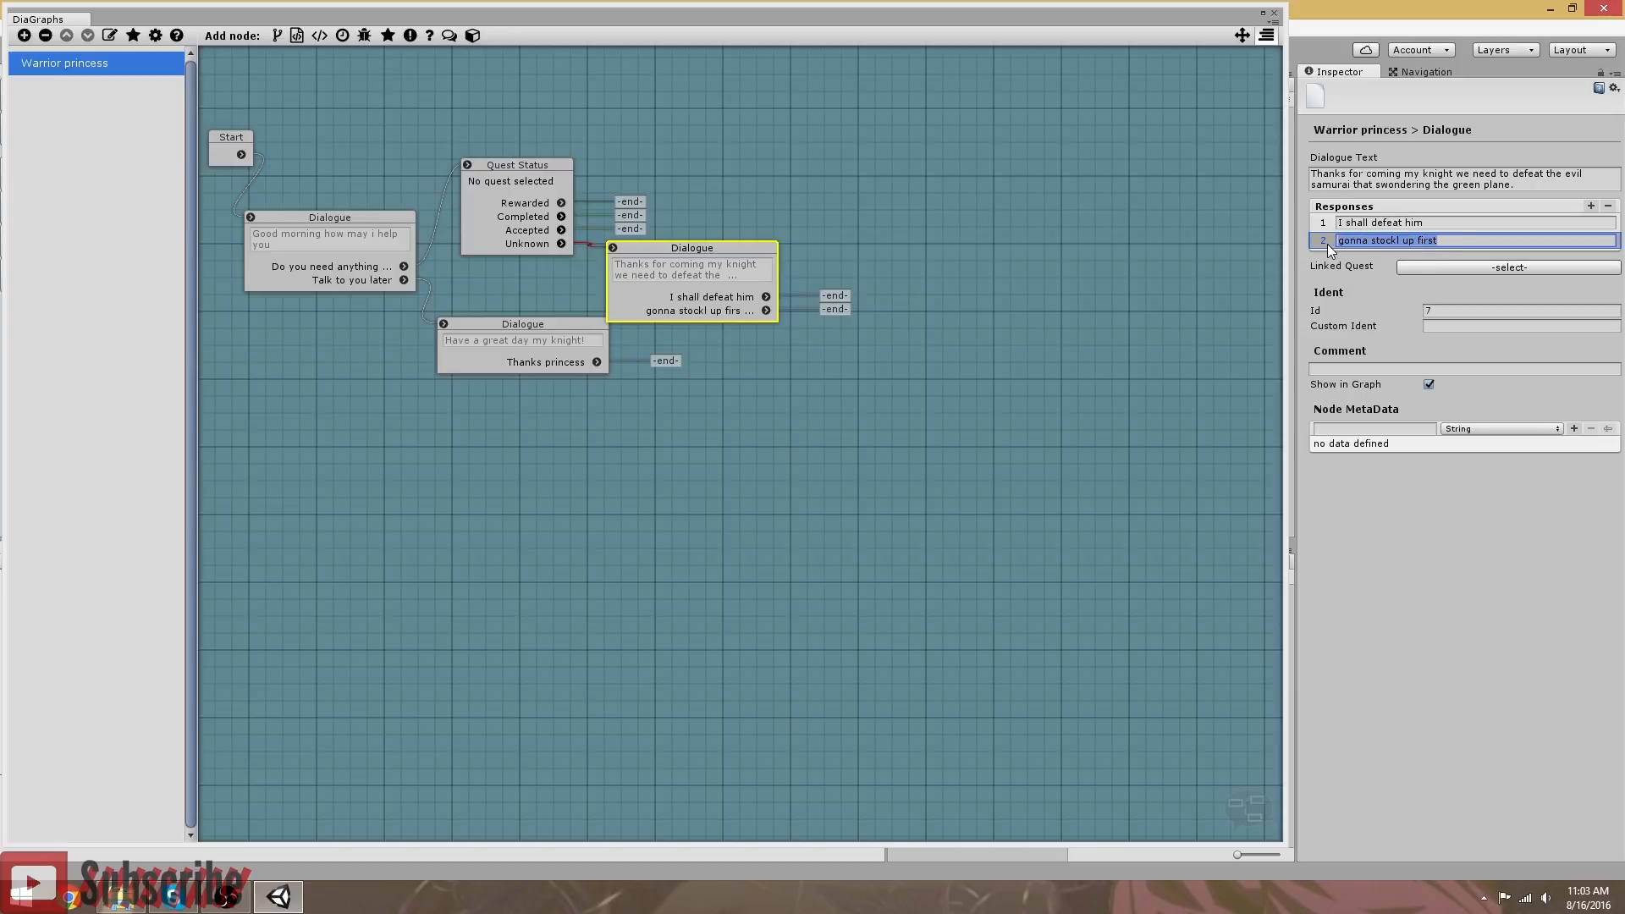
text(brb)
text(go)
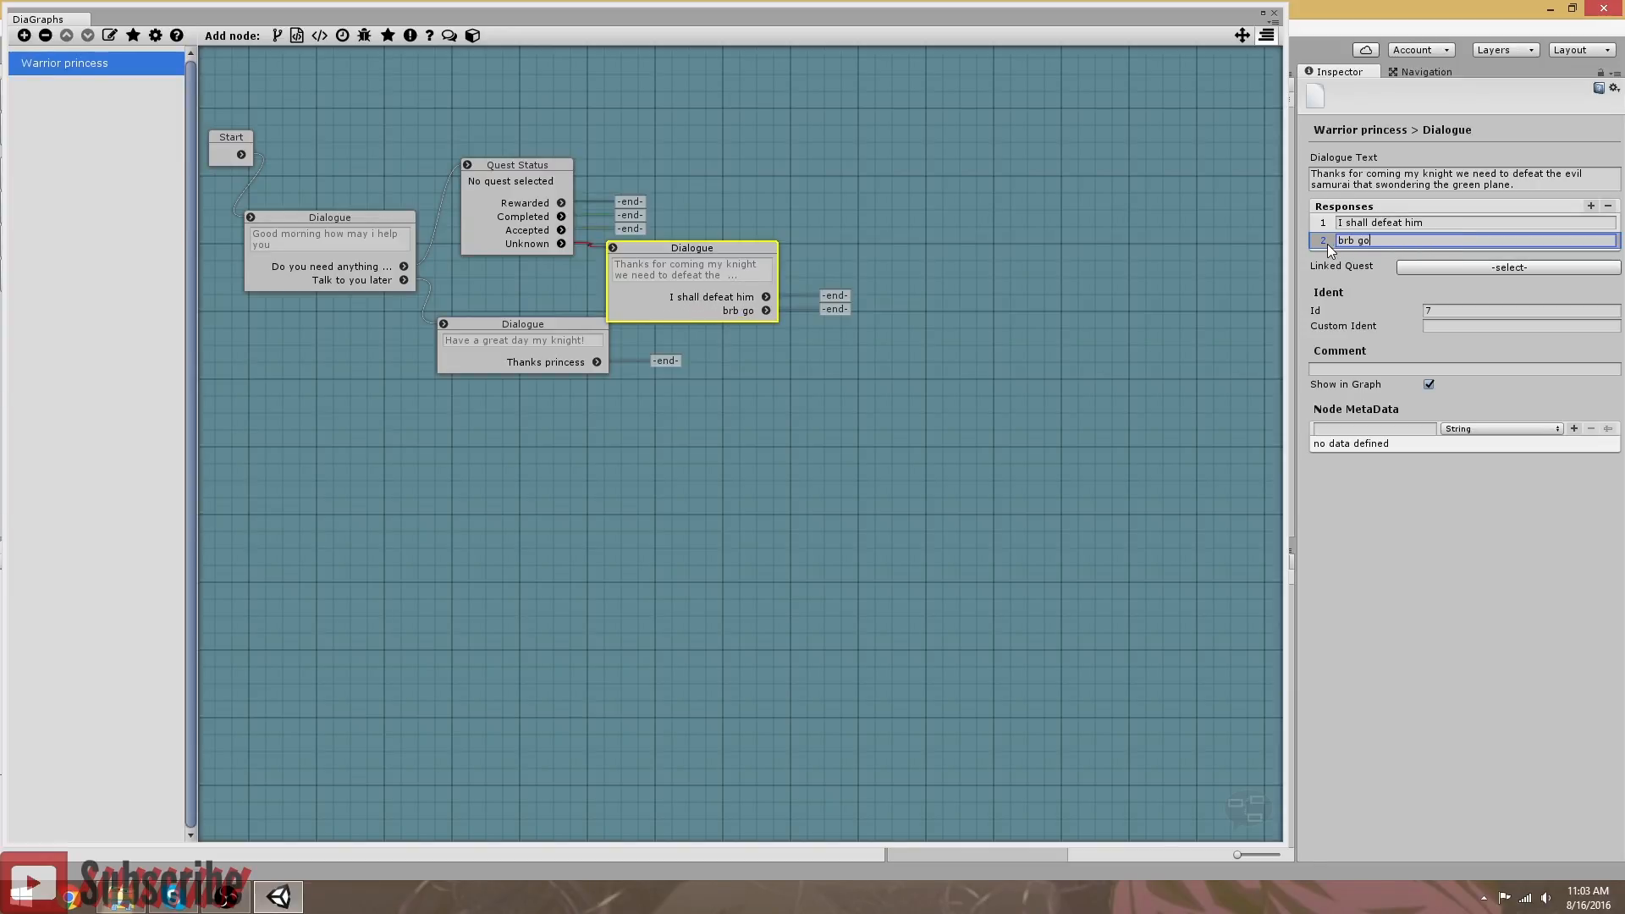
text(tta stock up)
text(B)
text(e right back)
text(!)
Step: Add a Dialogue node beside the samurai Dialogue node and link the "I shall defeat him" output to it
click(449, 36)
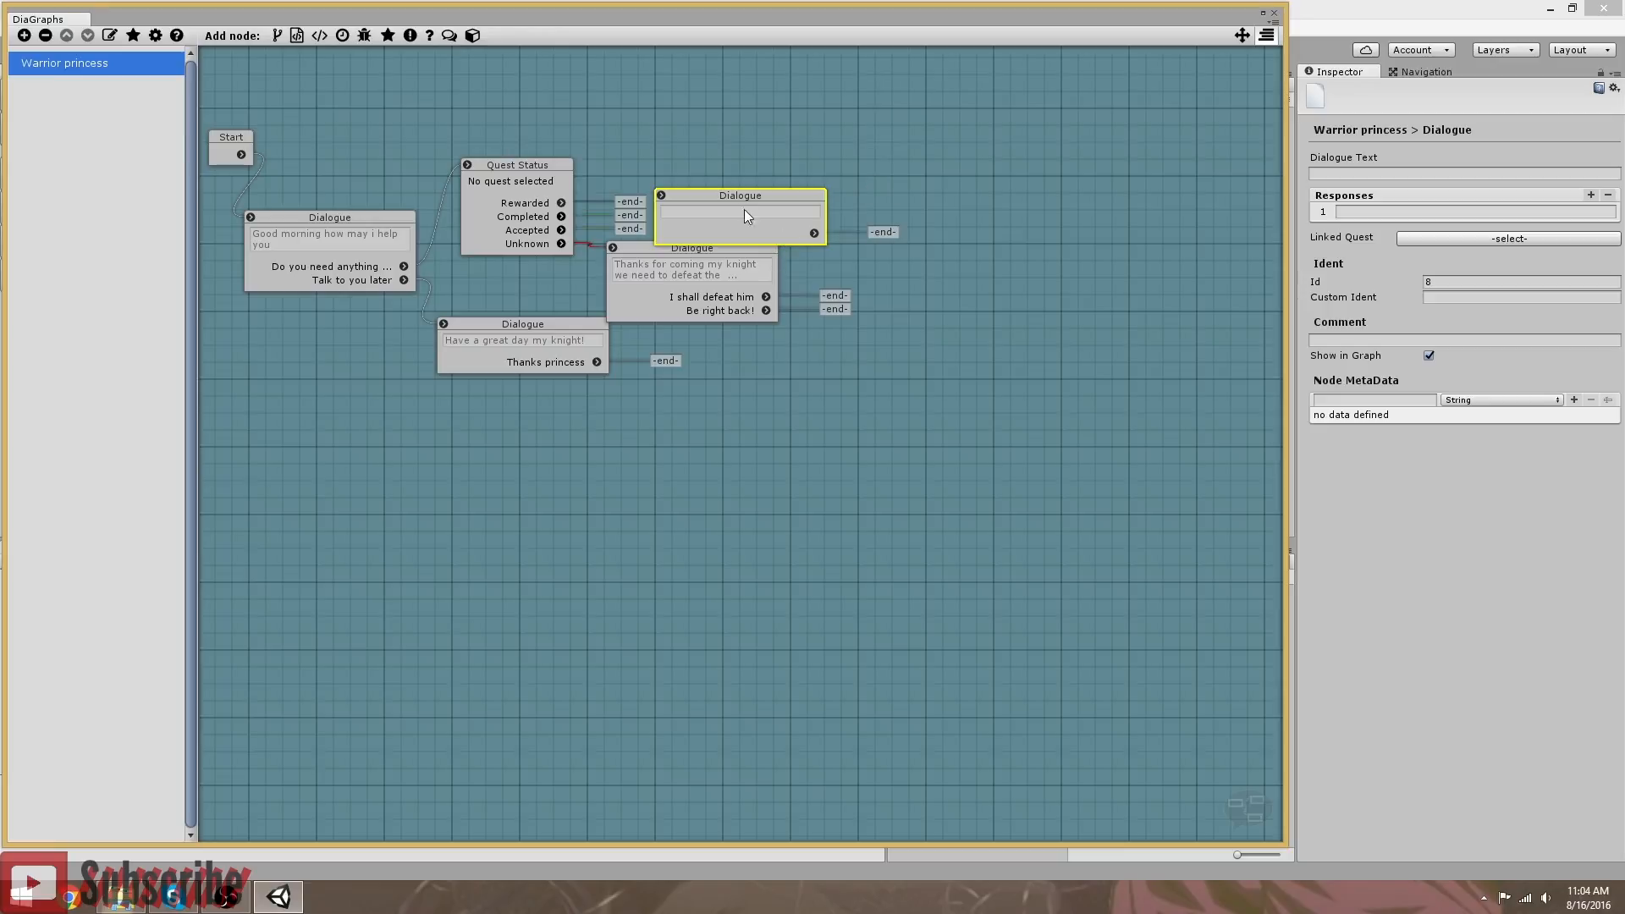
drag(733, 190, 947, 245)
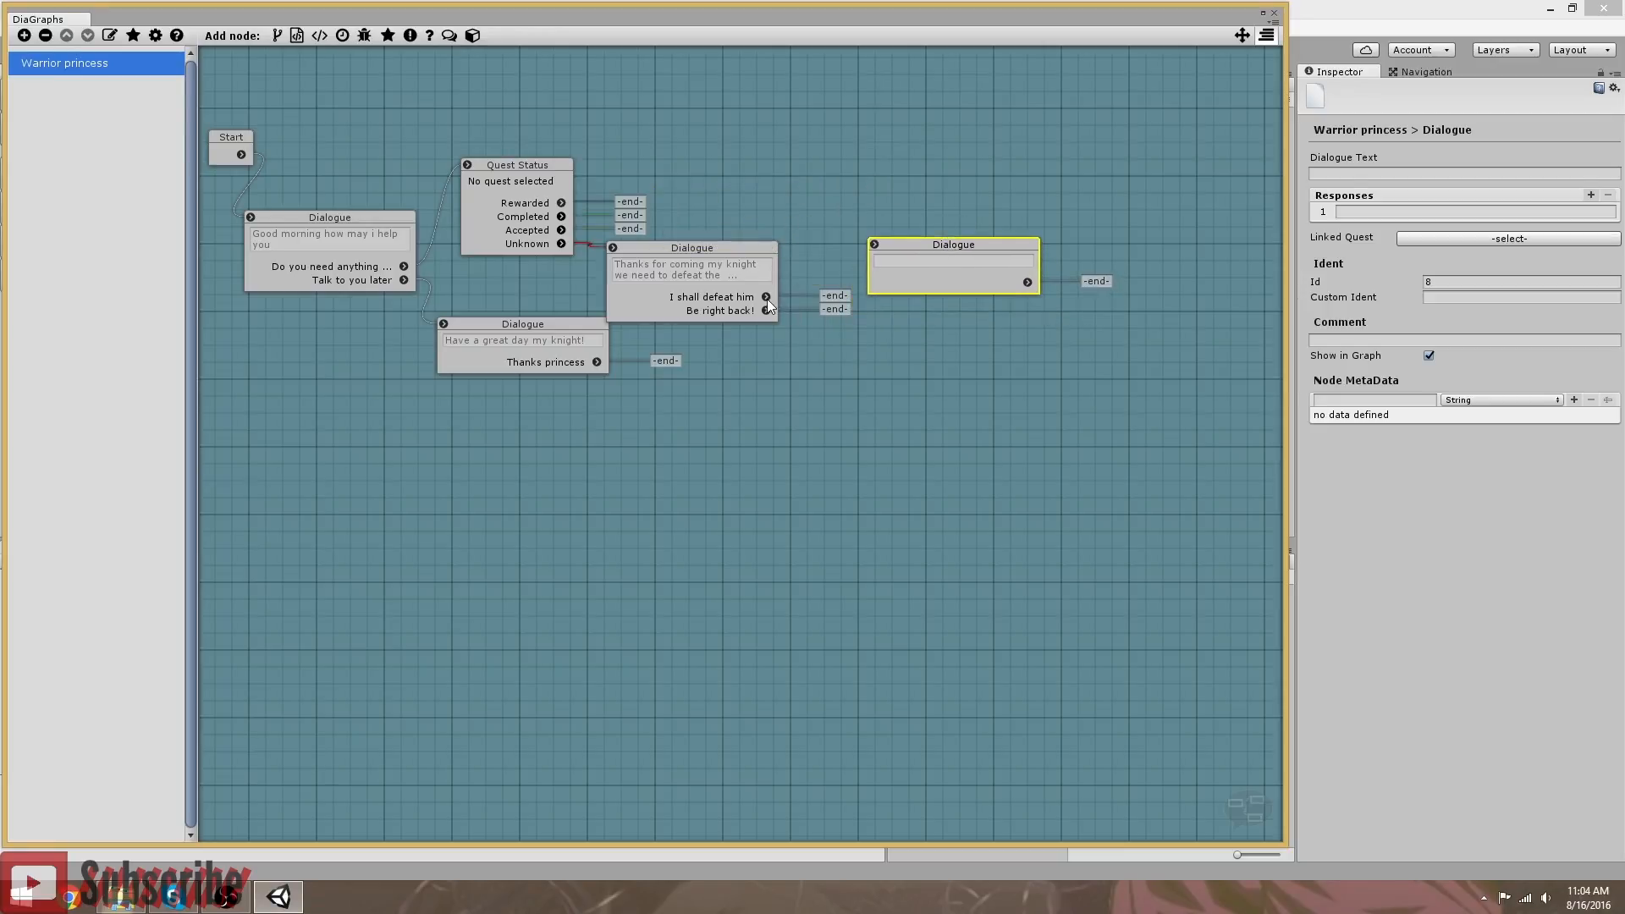
drag(851, 255, 885, 234)
Step: Set the new node's dialogue text to "You are a true warrior take this sfroll and return once you defeat the evil samurai."
click(1343, 173)
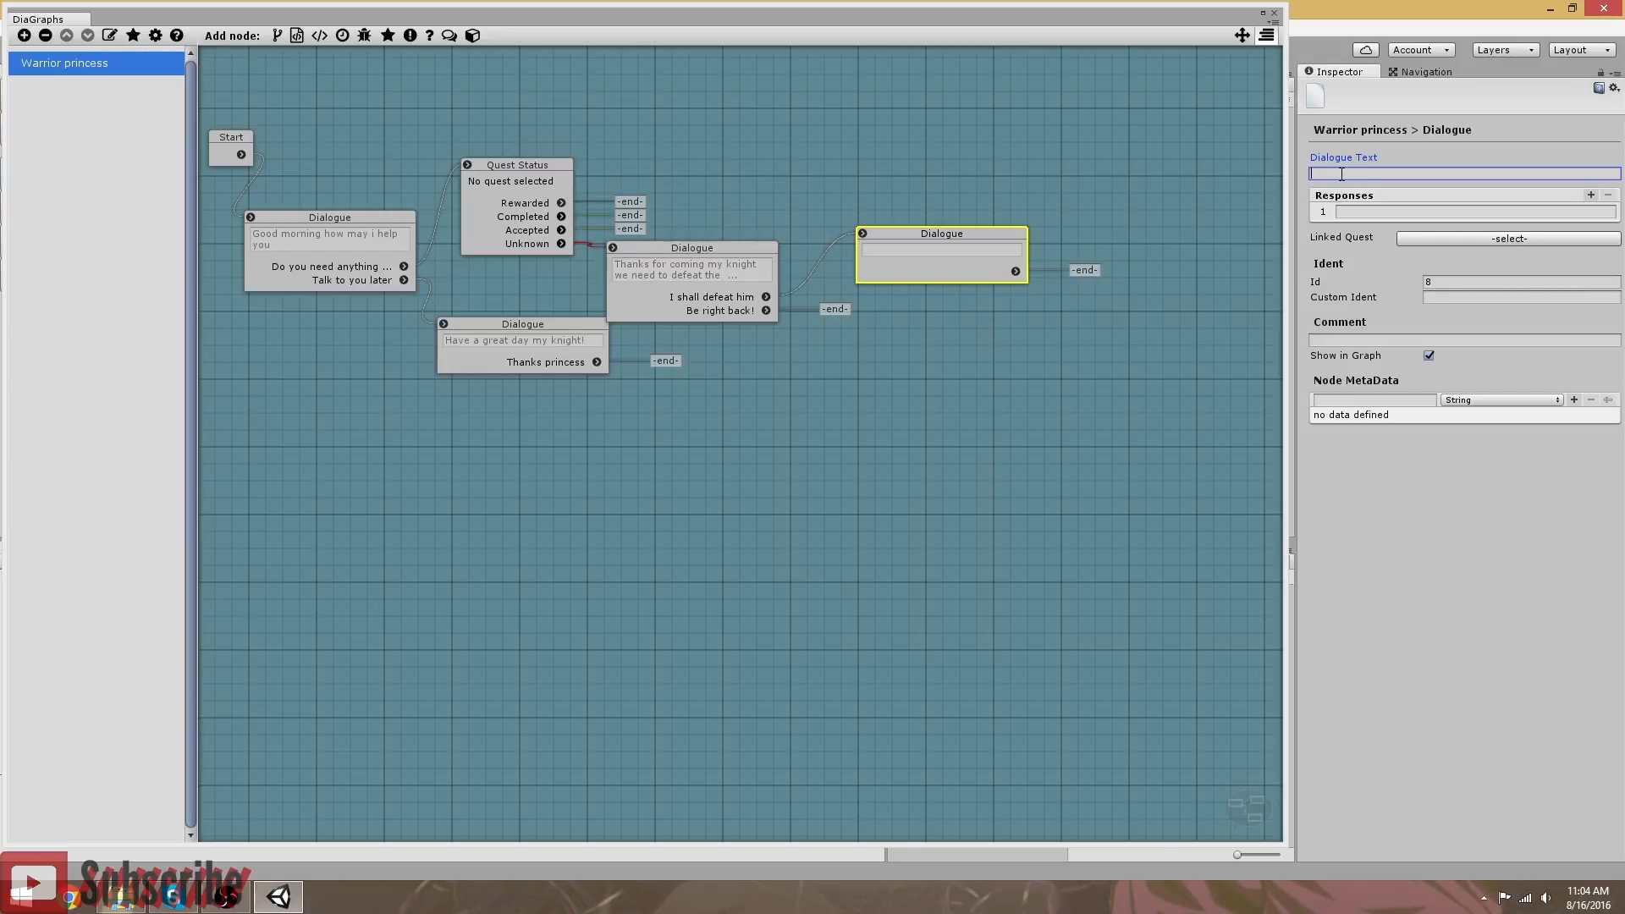
text(Thank)
key(BackSpace)
key(BackSpace)
key(BackSpace)
key(BackSpace)
key(BackSpace)
text(You are a true warriore)
key(BackSpace)
key(BackSpace)
key(BackSpace)
key(BackSpace)
key(BackSpace)
key(BackSpace)
text(warrior)
key(BackSpace)
key(BackSpace)
key(BackSpace)
key(BackSpace)
key(BackSpace)
key(BackSpace)
key(BackSpace)
text(warrior)
text(take this sfroll and return)
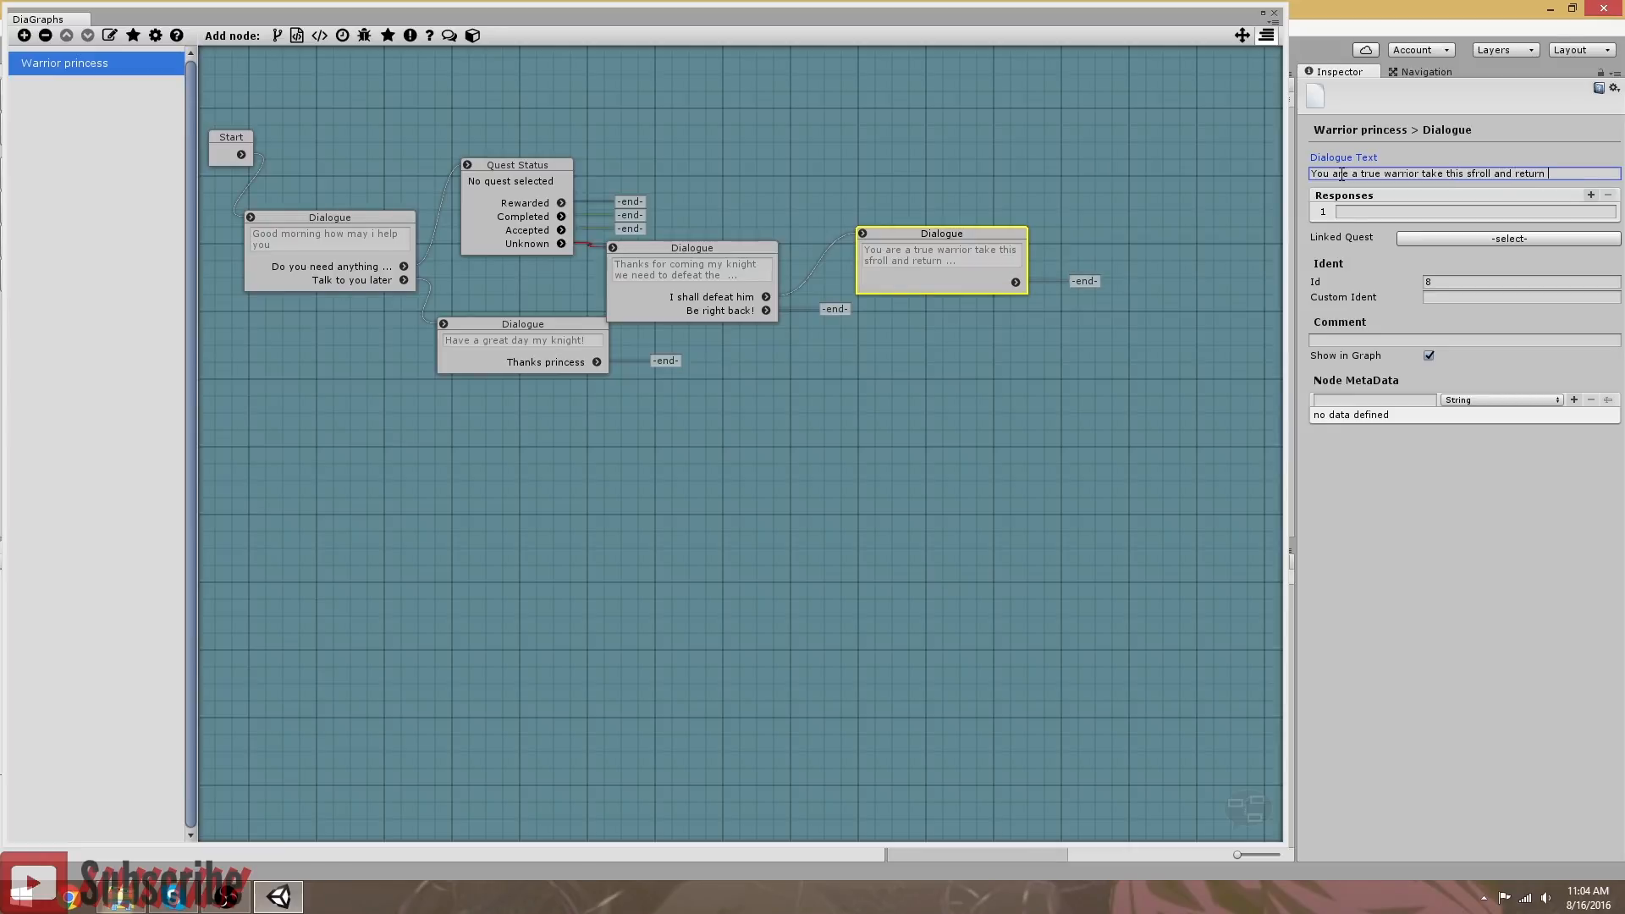
text( once complete)
key(BackSpace)
key(BackSpace)
key(BackSpace)
key(BackSpace)
key(BackSpace)
key(BackSpace)
key(BackSpace)
text(you defeat the evil; samura)
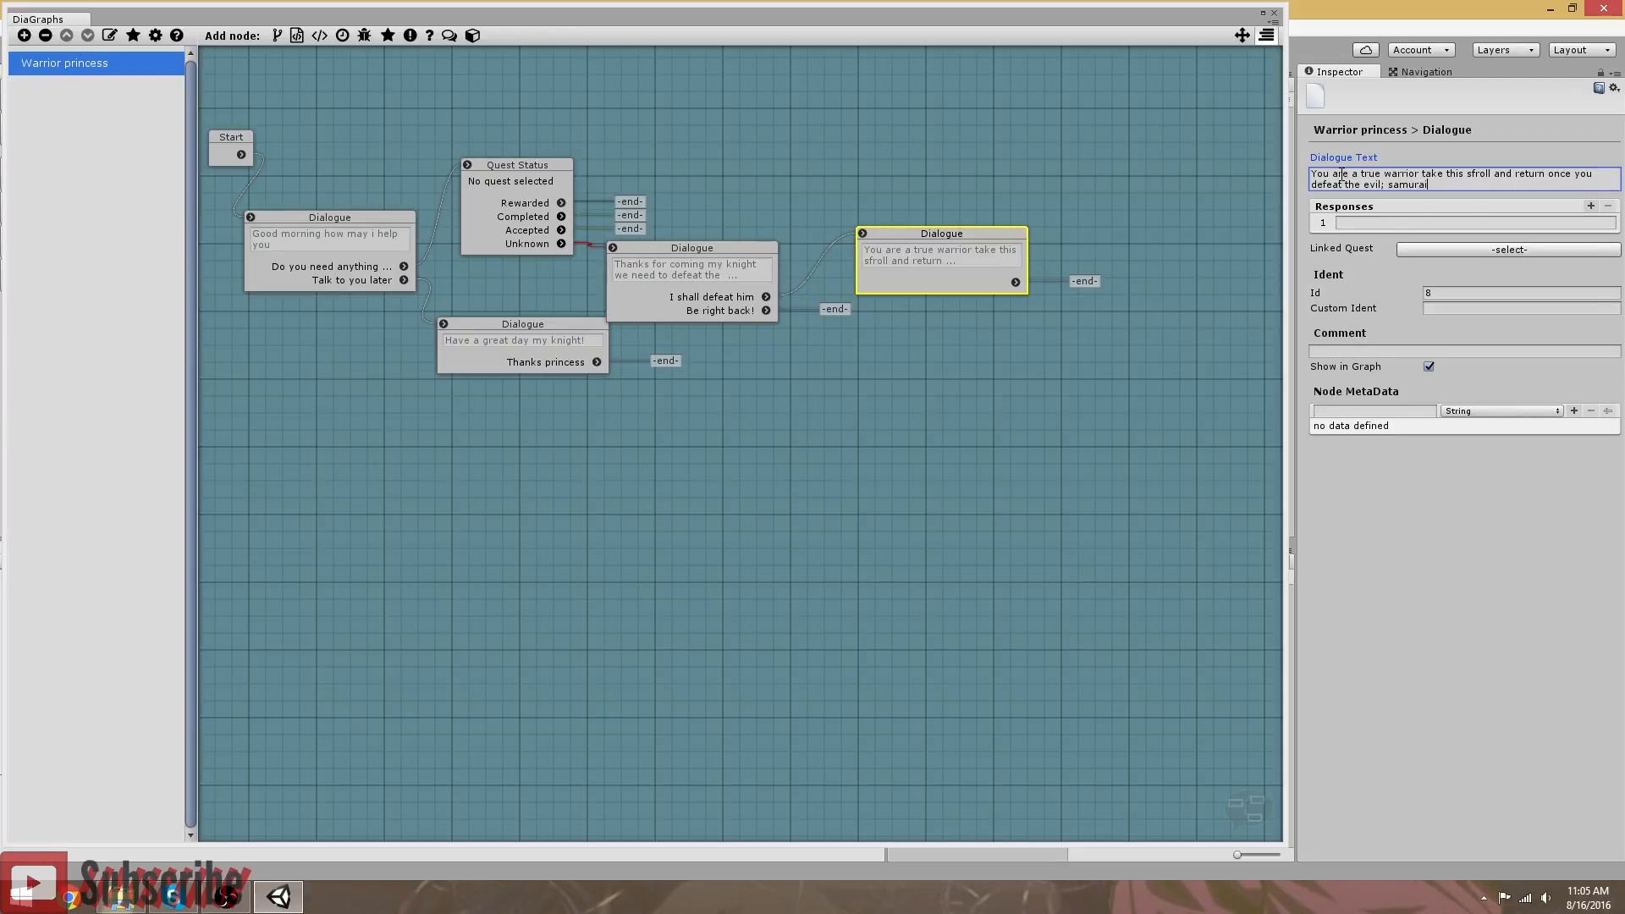
key(ctrl+Left)
key(BackSpace)
Step: Set the true-warrior node's first response to "I shall return princess" and move the node closer to the samurai Dialogue node
click(1394, 221)
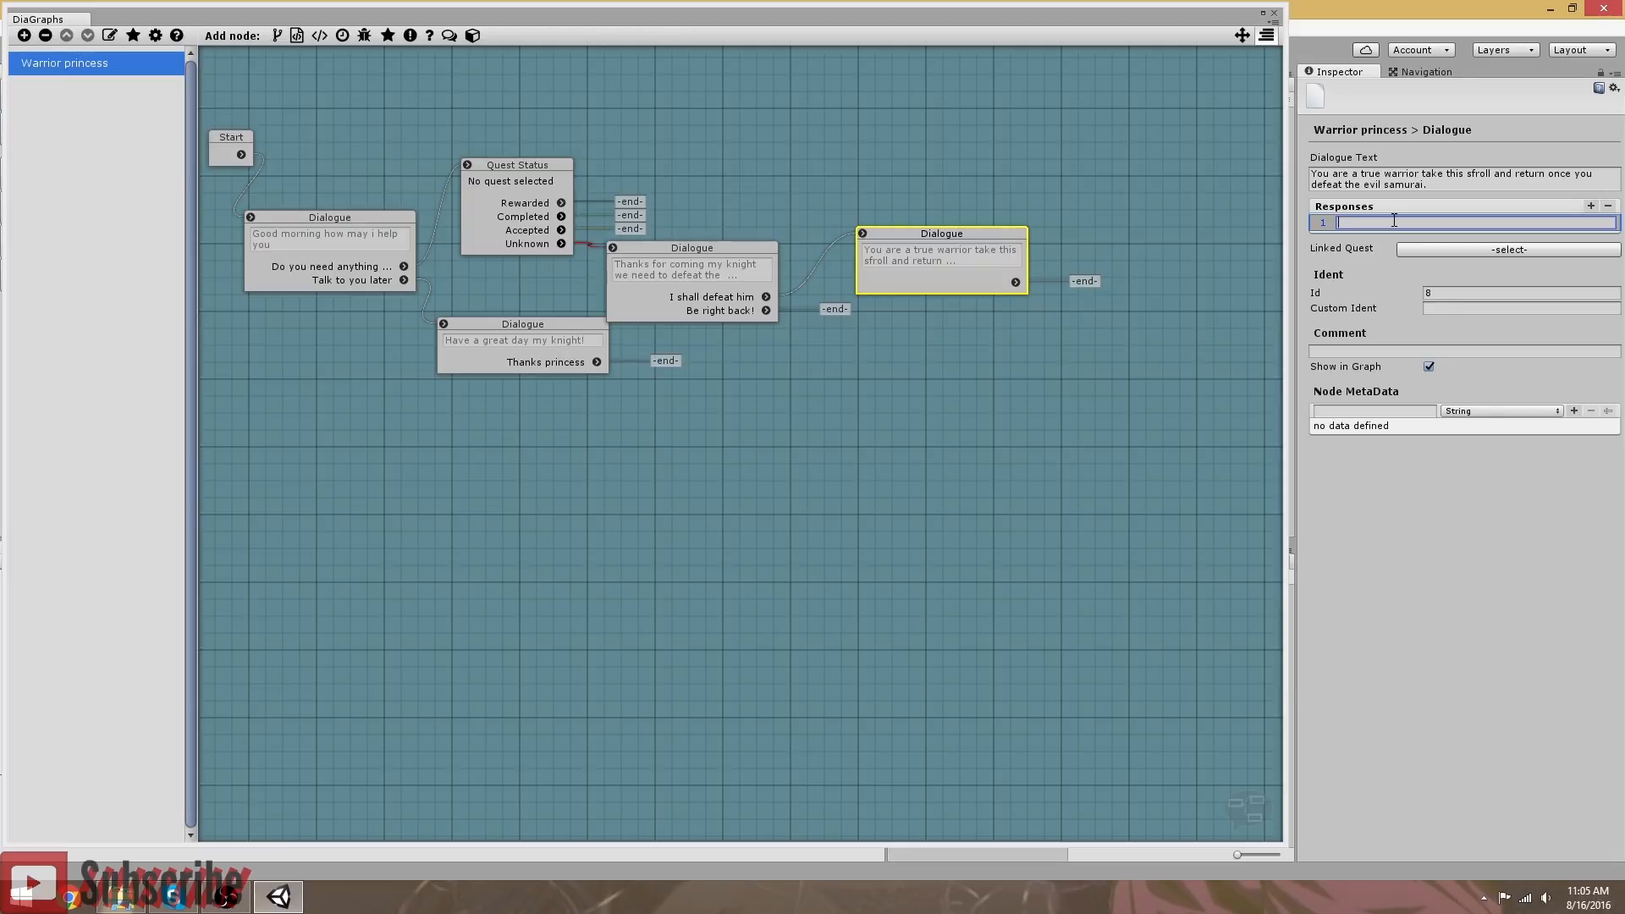
text(i shall return princess)
key(Delete)
text(I)
drag(948, 234, 919, 217)
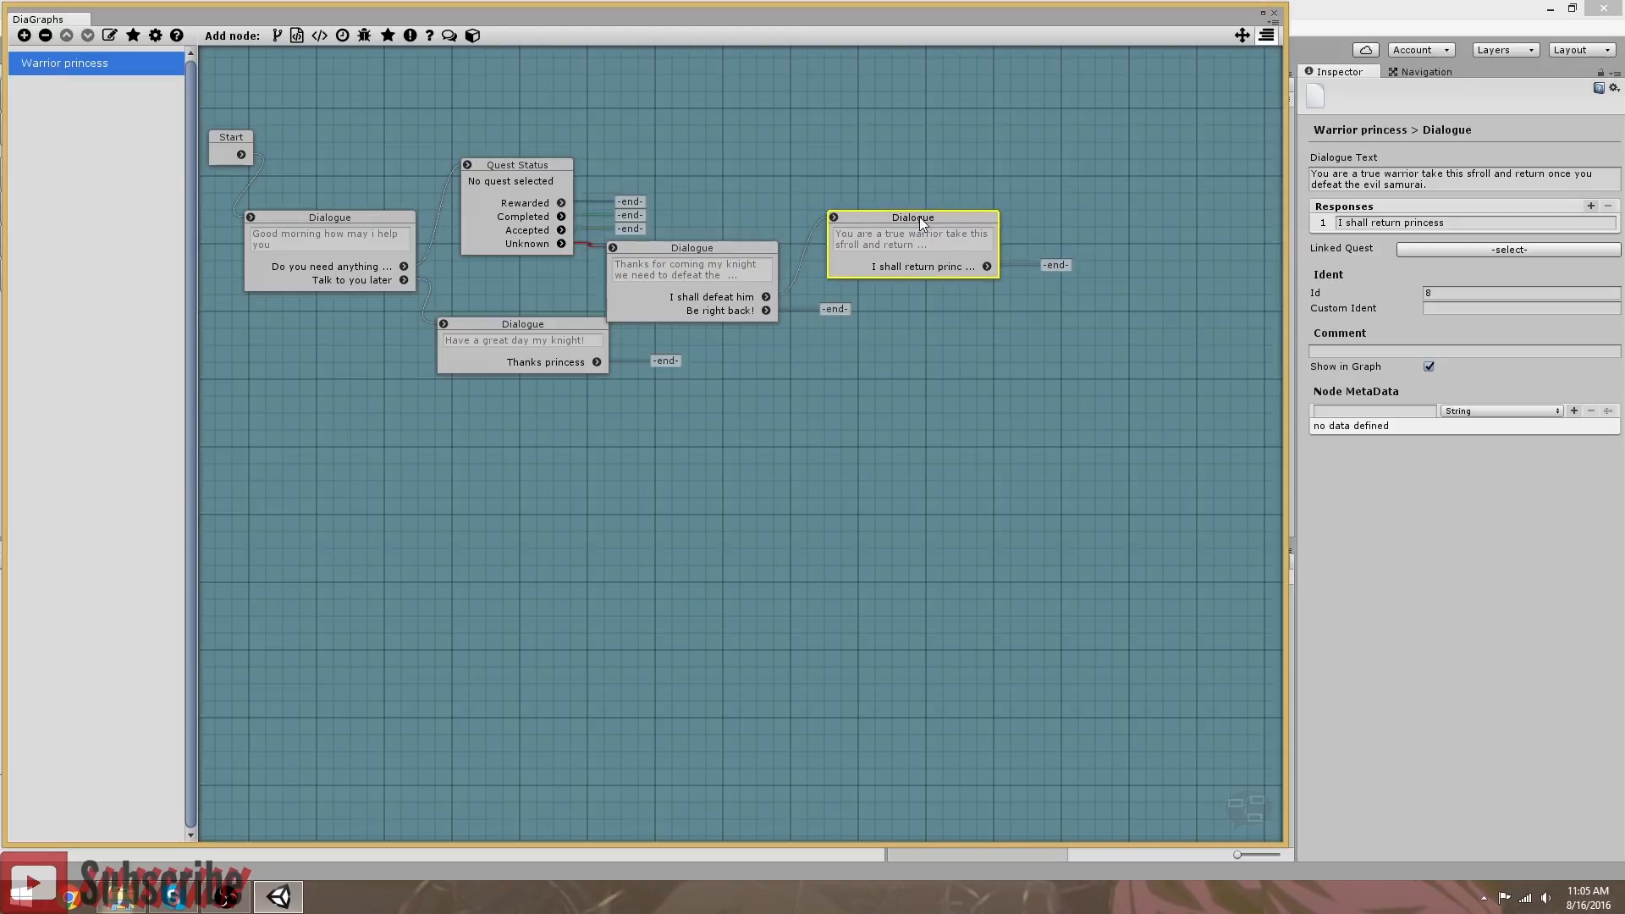
Step: Add a second response, "I'm not ready!", to the true-warrior node and nudge the node closer to the samurai Dialogue node
click(1591, 205)
click(1352, 240)
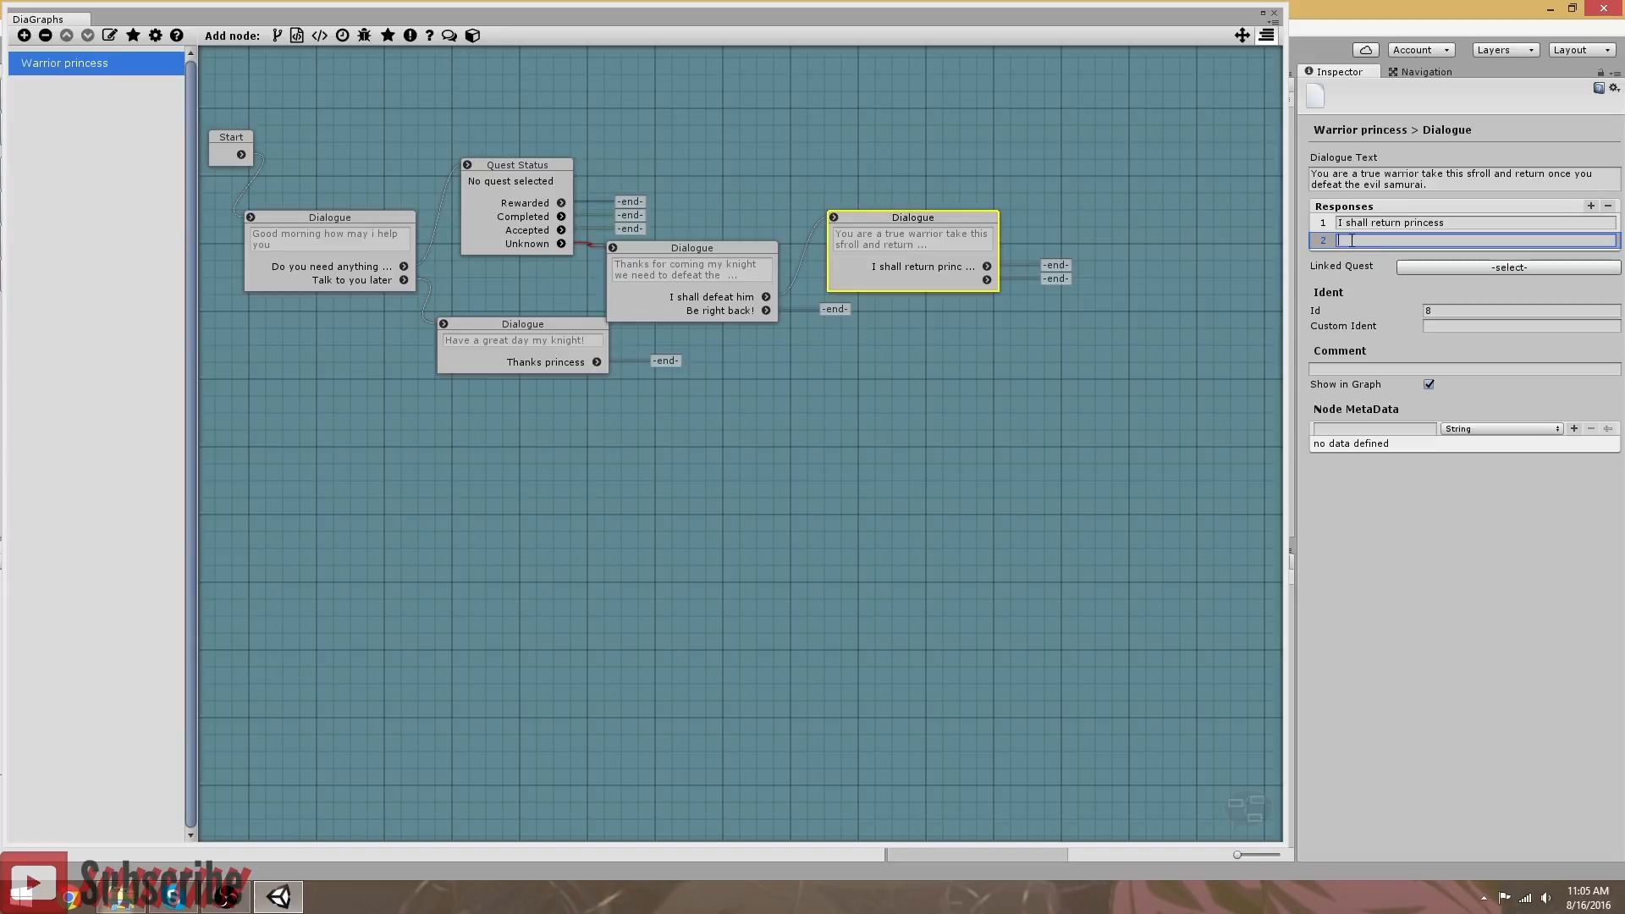
text(you know)
key(BackSpace)
key(BackSpace)
key(BackSpace)
key(BackSpace)
key(BackSpace)
key(BackSpace)
key(BackSpace)
key(BackSpace)
key(BackSpace)
text(im not ready!)
drag(938, 219, 921, 213)
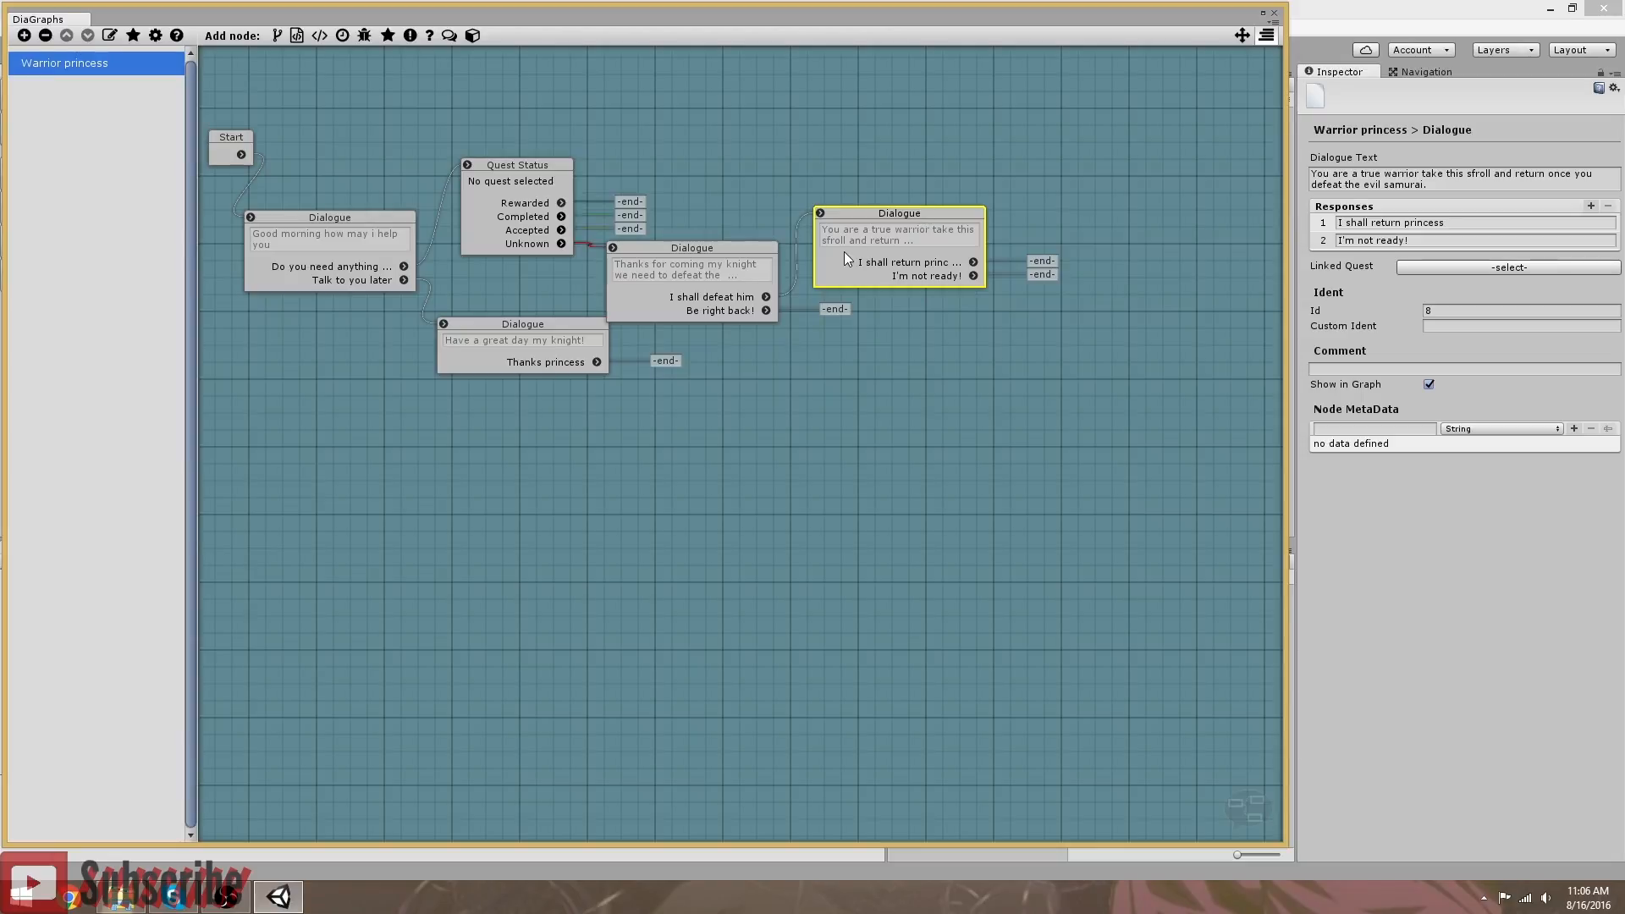
Step: Add an Accept Quest node beside the true-warrior node and link the "I shall return princess" output to it
click(413, 38)
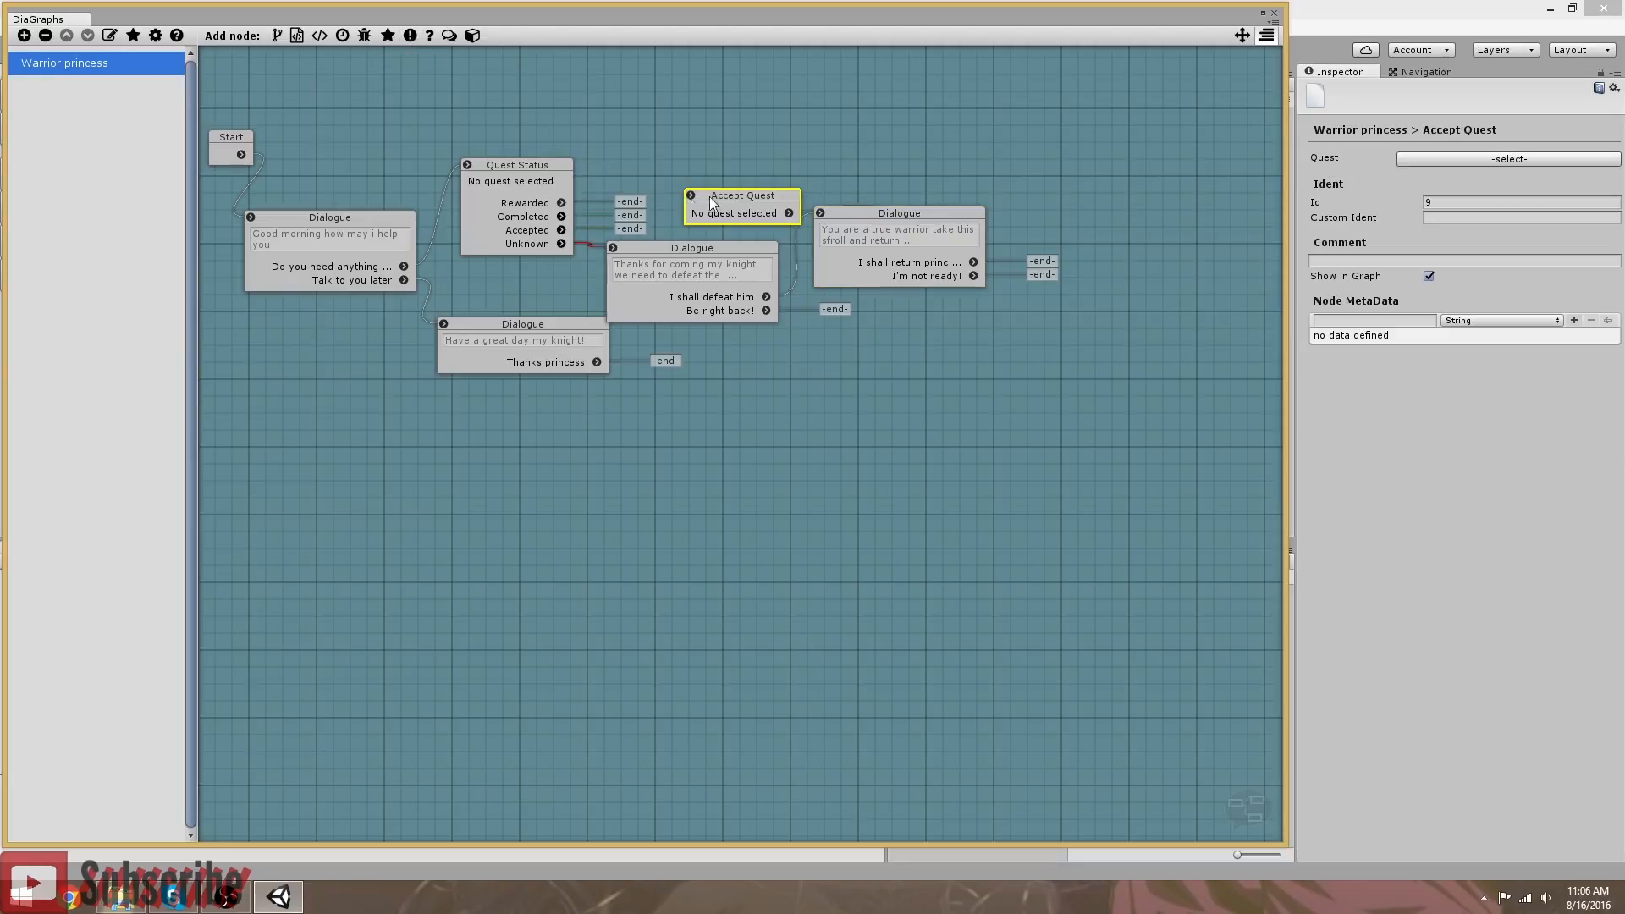
drag(731, 196, 1132, 241)
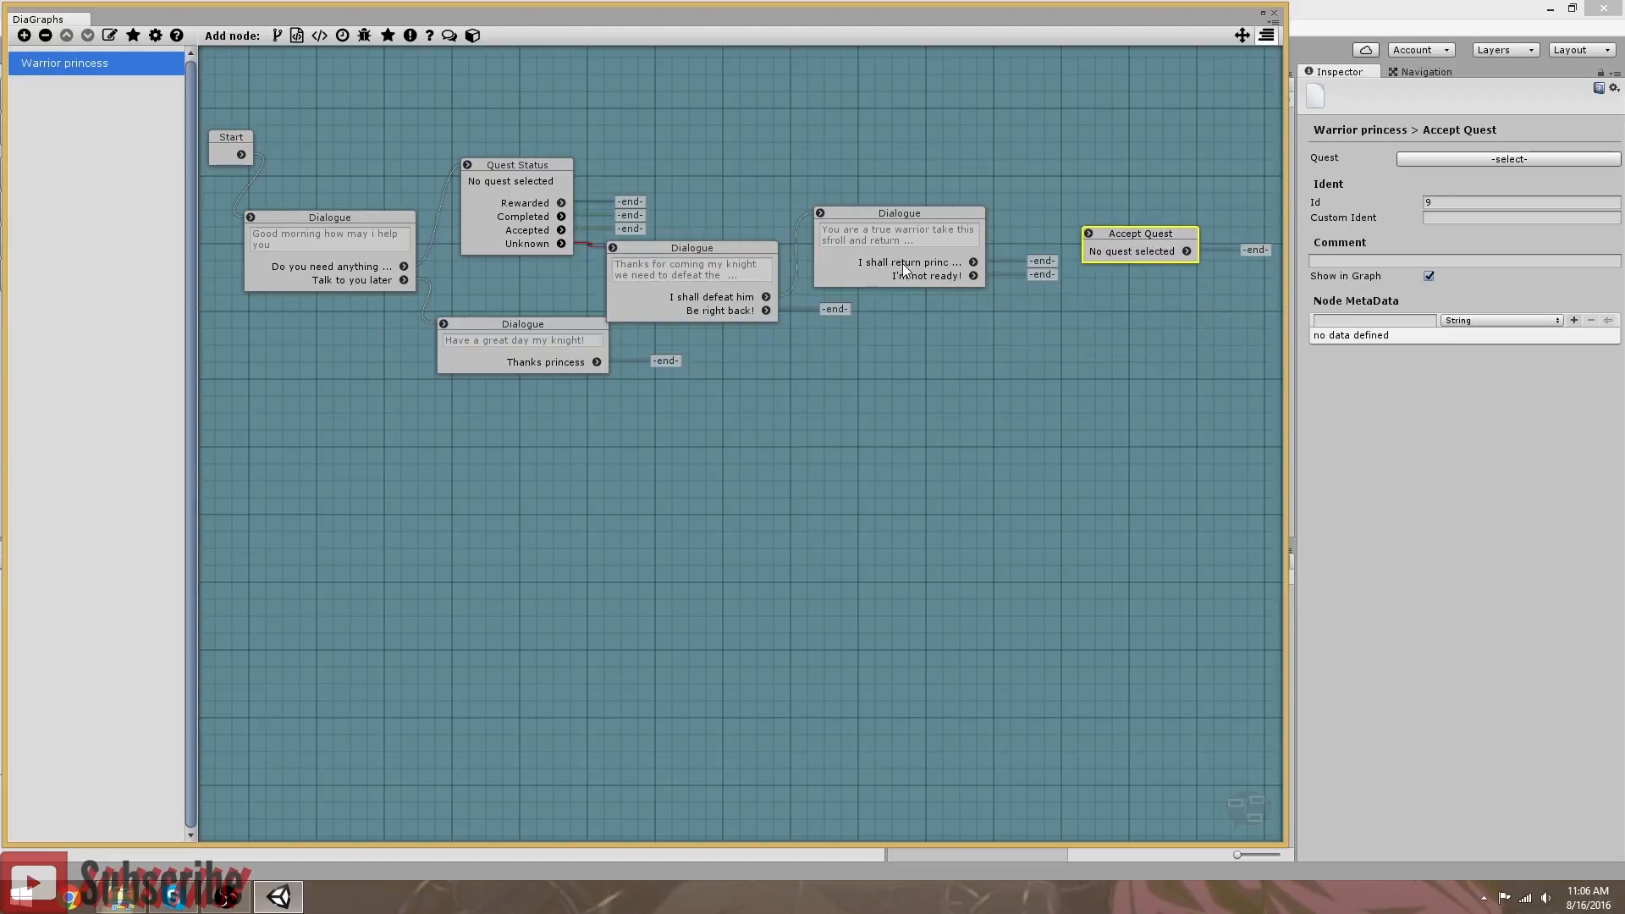
drag(974, 261, 1061, 234)
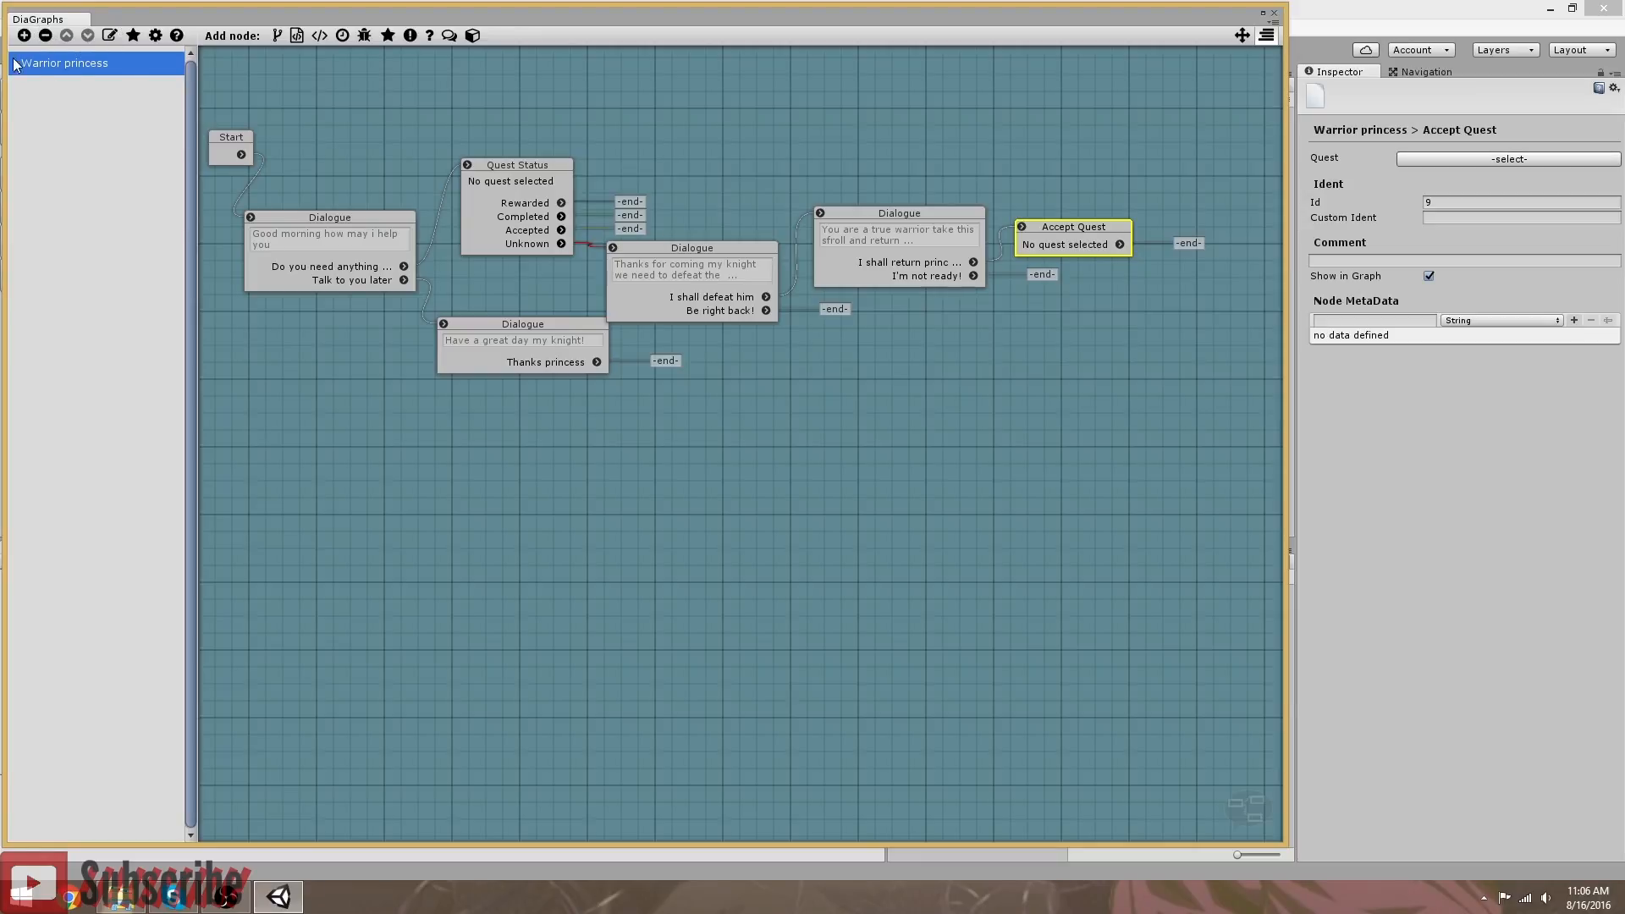
Step: Open the DiaQuests editor, enlarge its window and add a new quest
click(133, 36)
drag(347, 281, 641, 672)
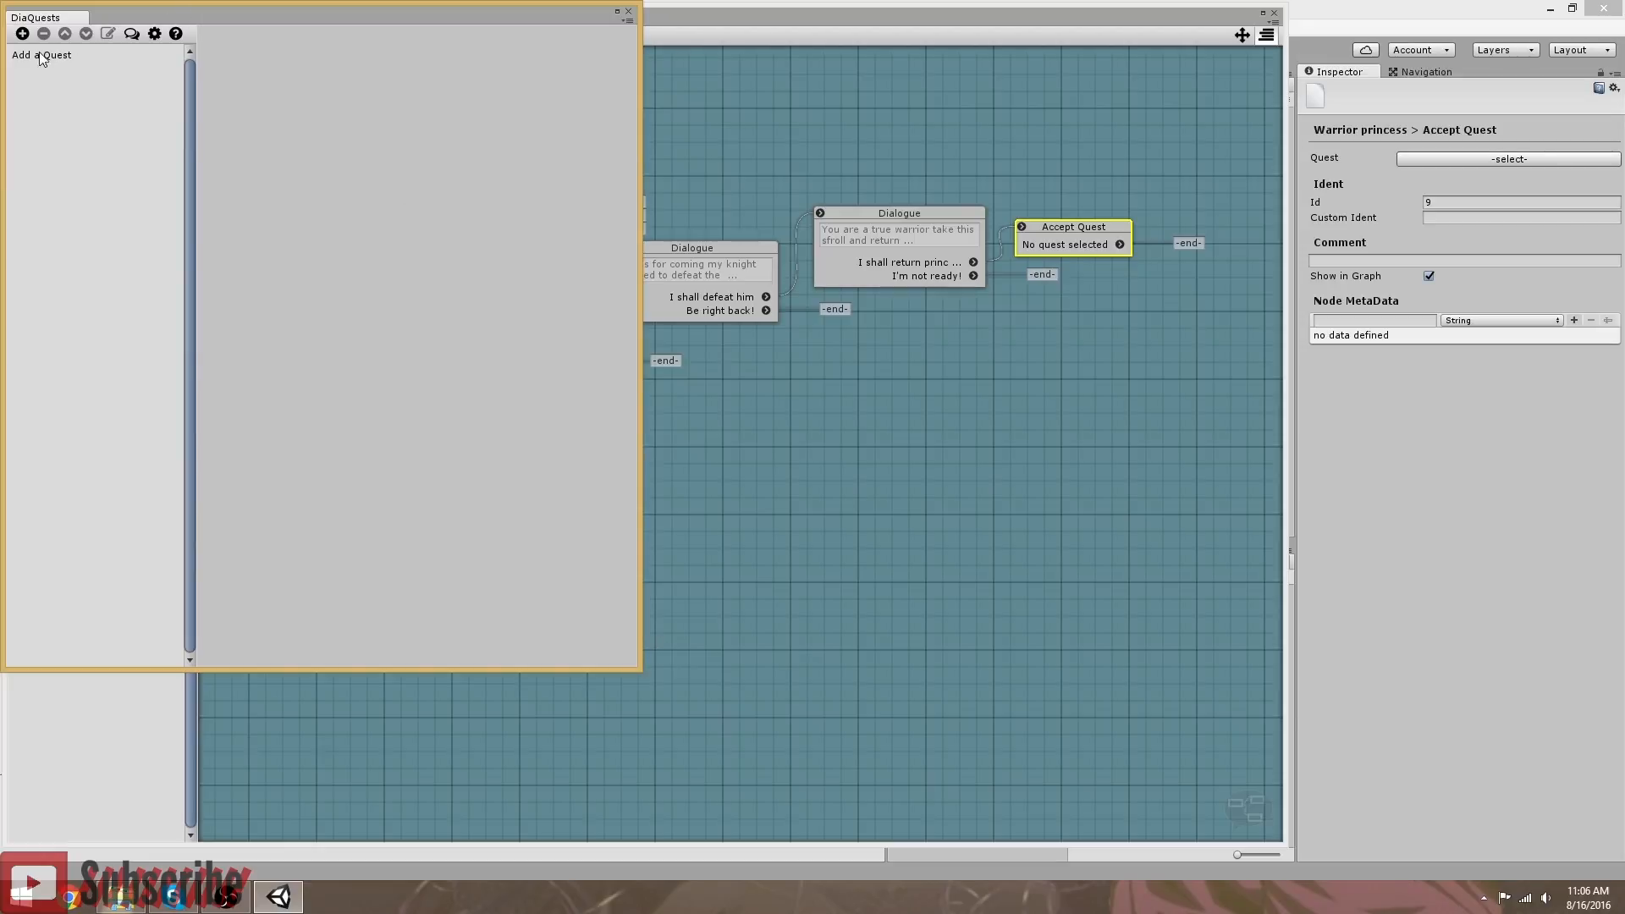
click(22, 33)
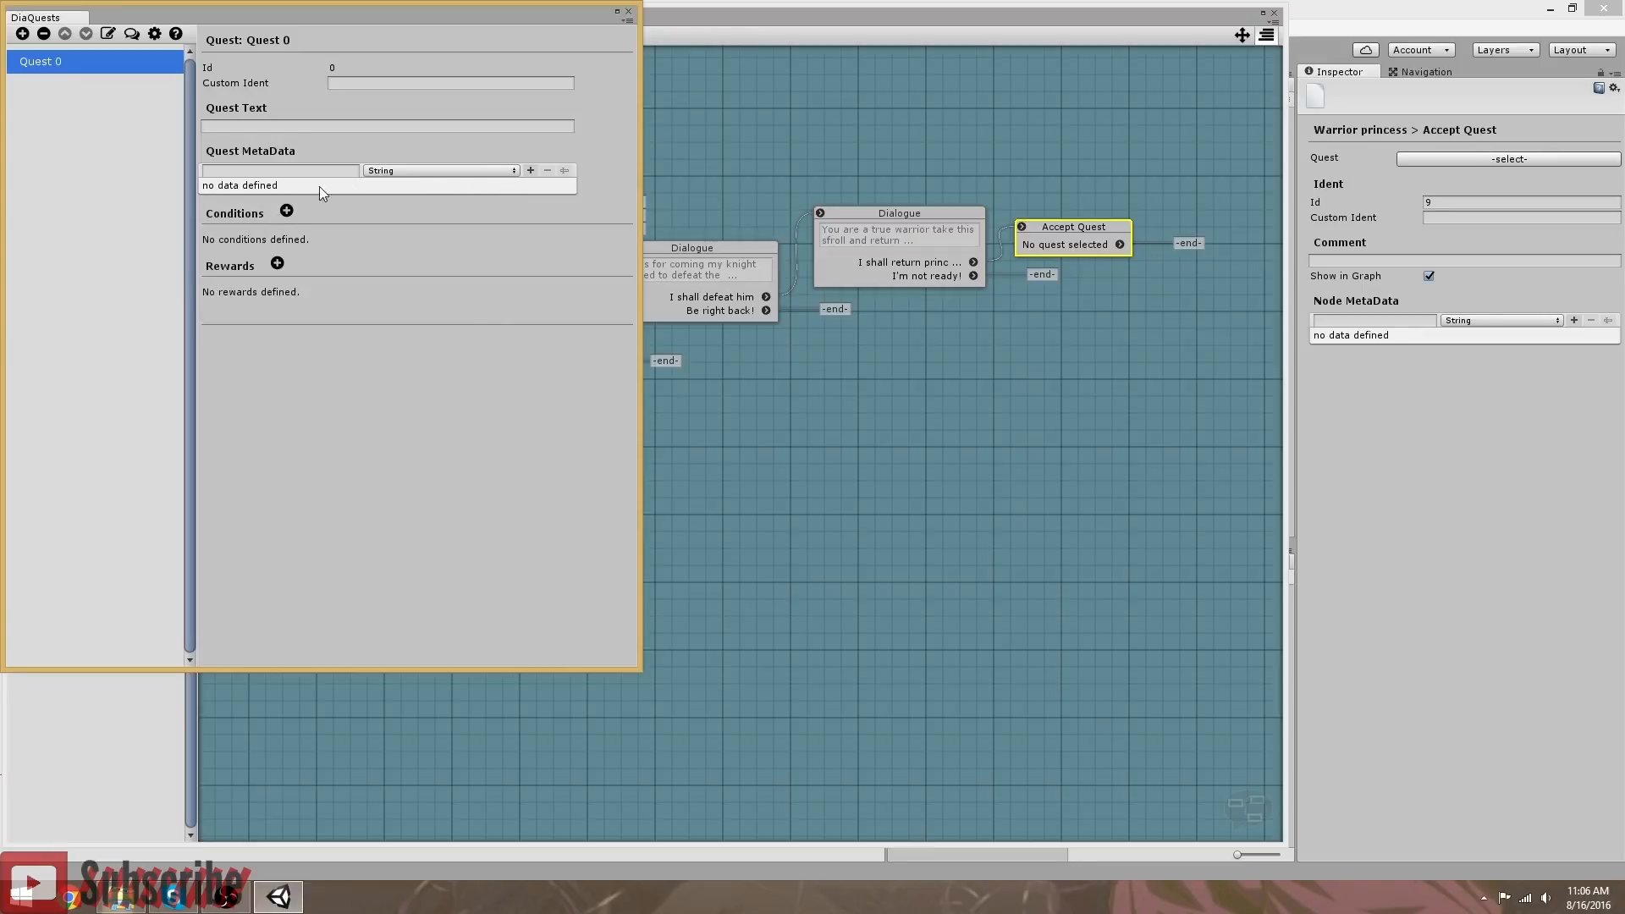
Step: Add one condition and one reward to the new quest, removing the extra second reward
click(287, 212)
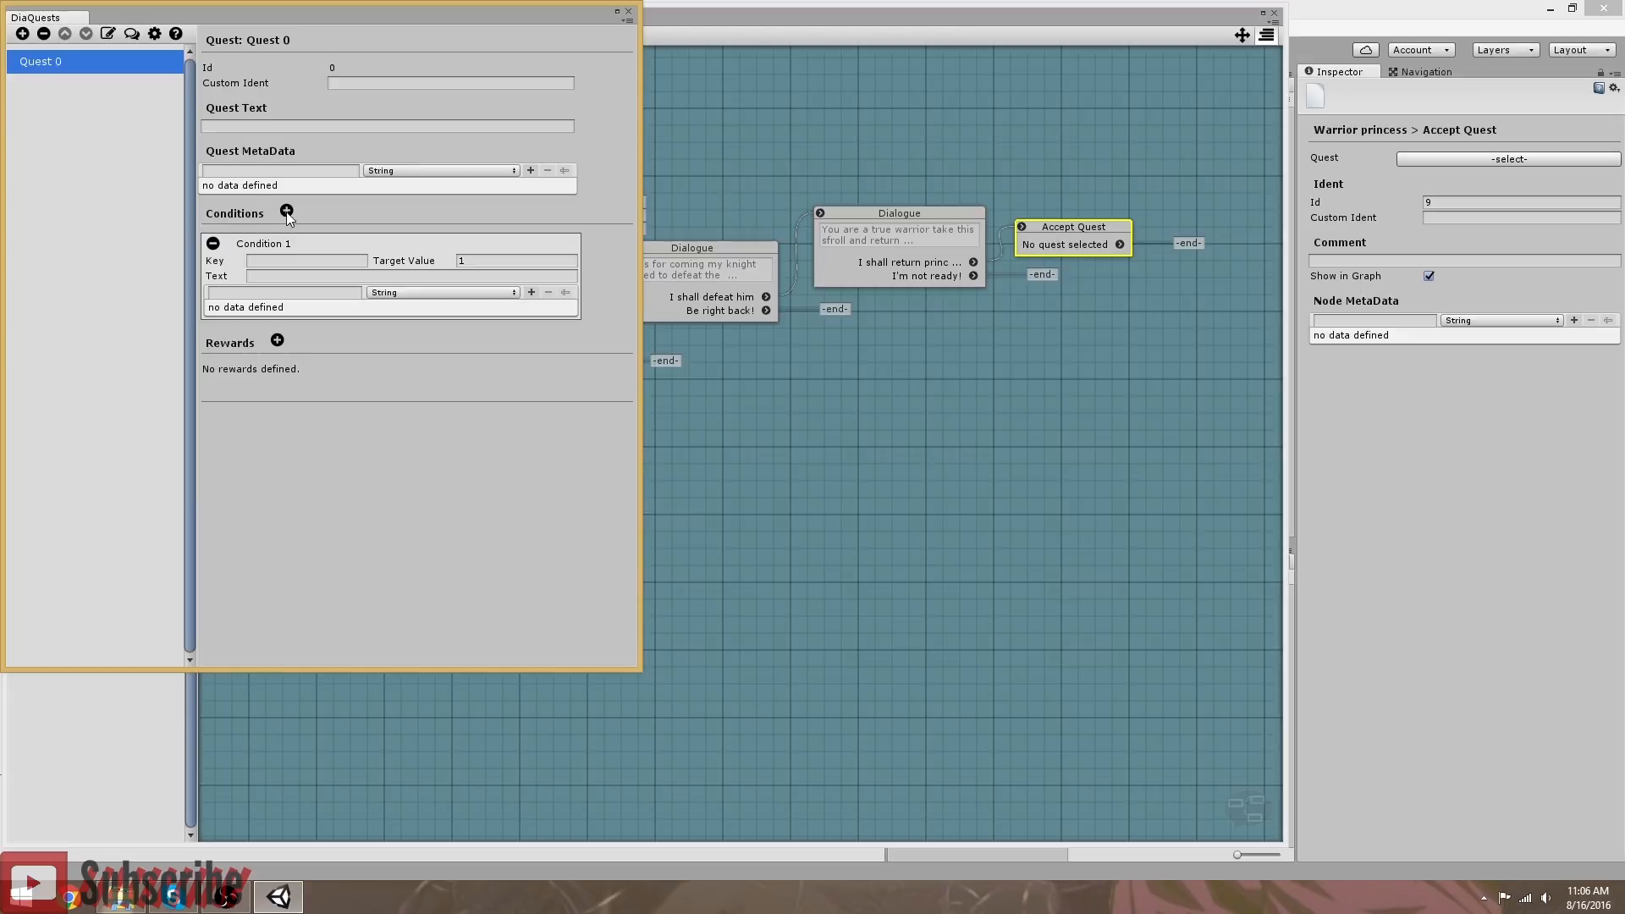
click(278, 341)
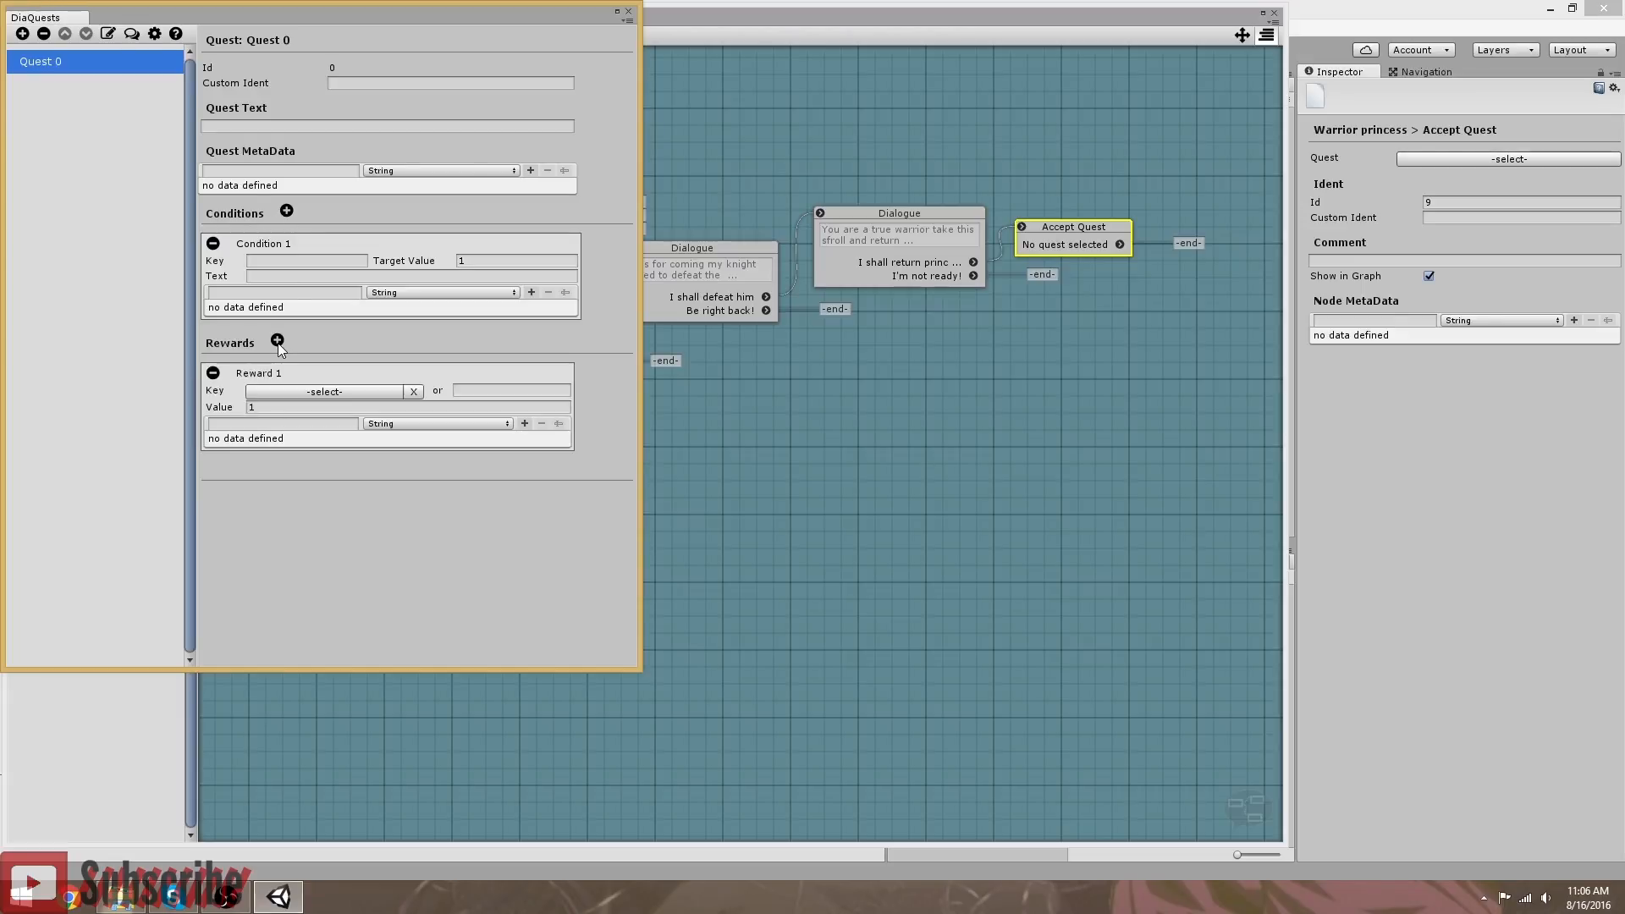
click(278, 341)
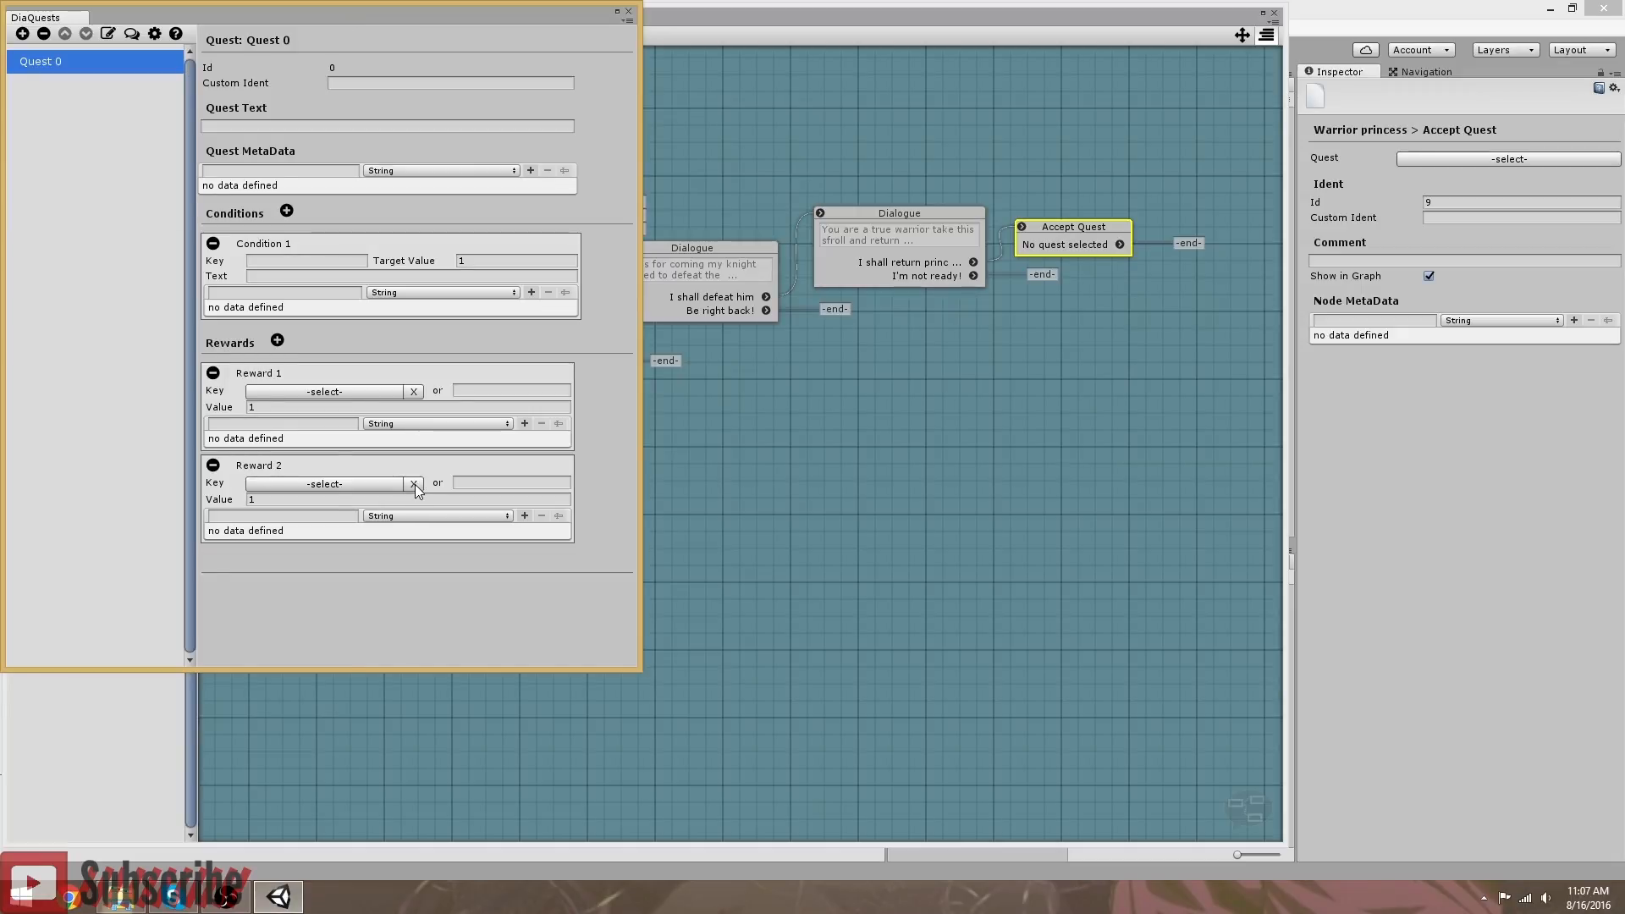
click(213, 466)
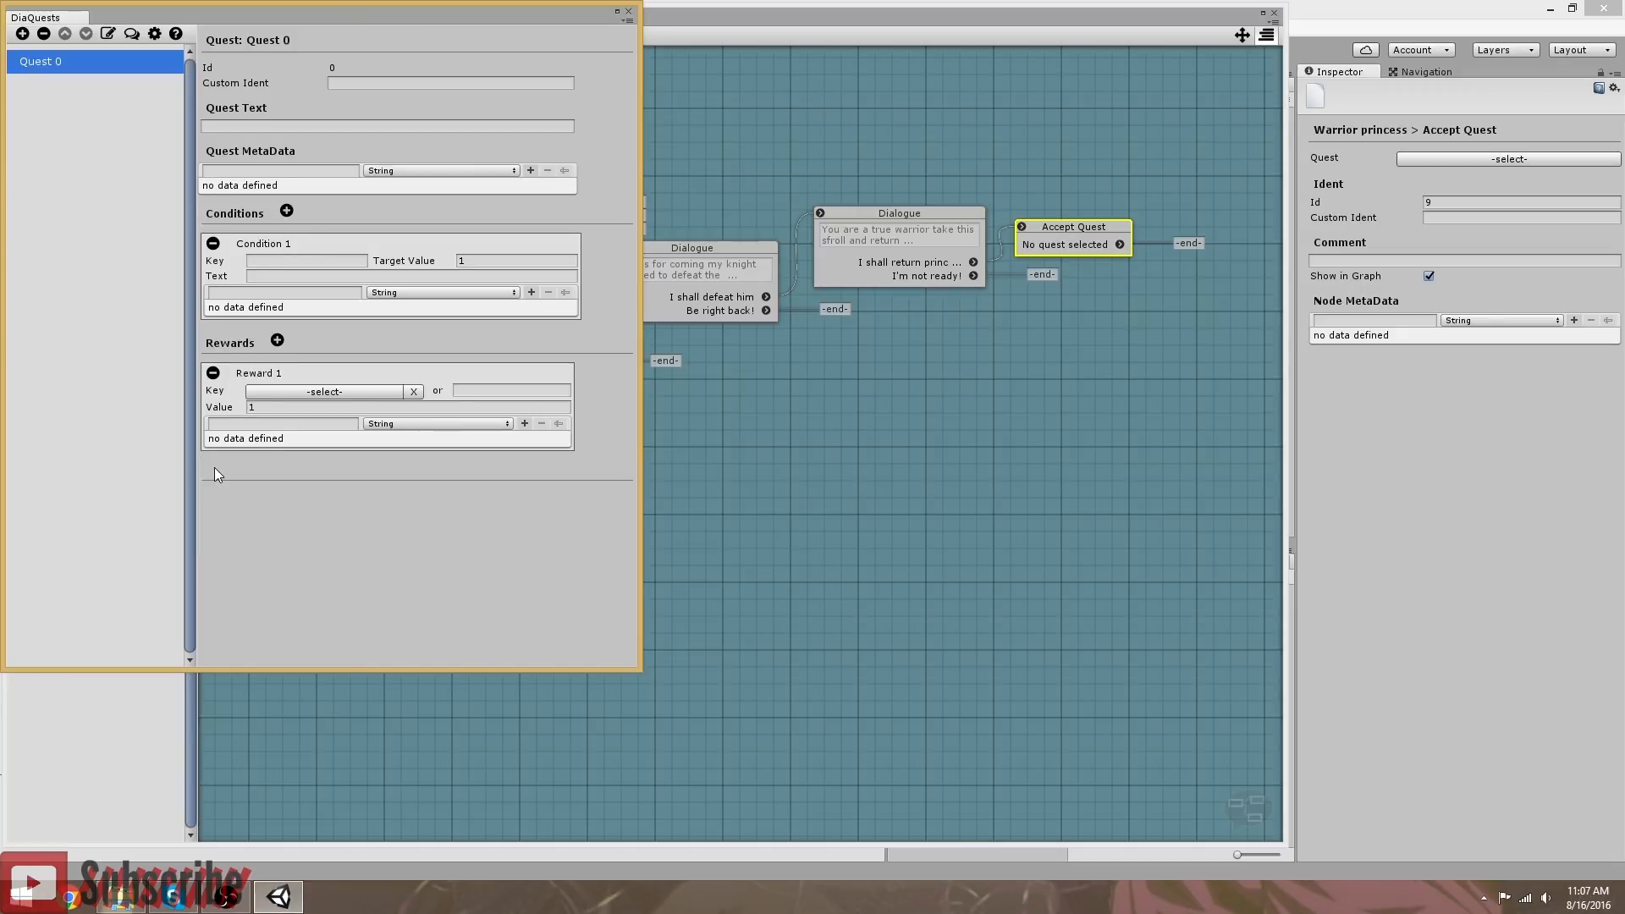
Step: Set the first reward's key to the Experience attribute, using plyRPG as provider and Attribute as reward type
click(379, 393)
click(135, 44)
click(139, 64)
click(139, 70)
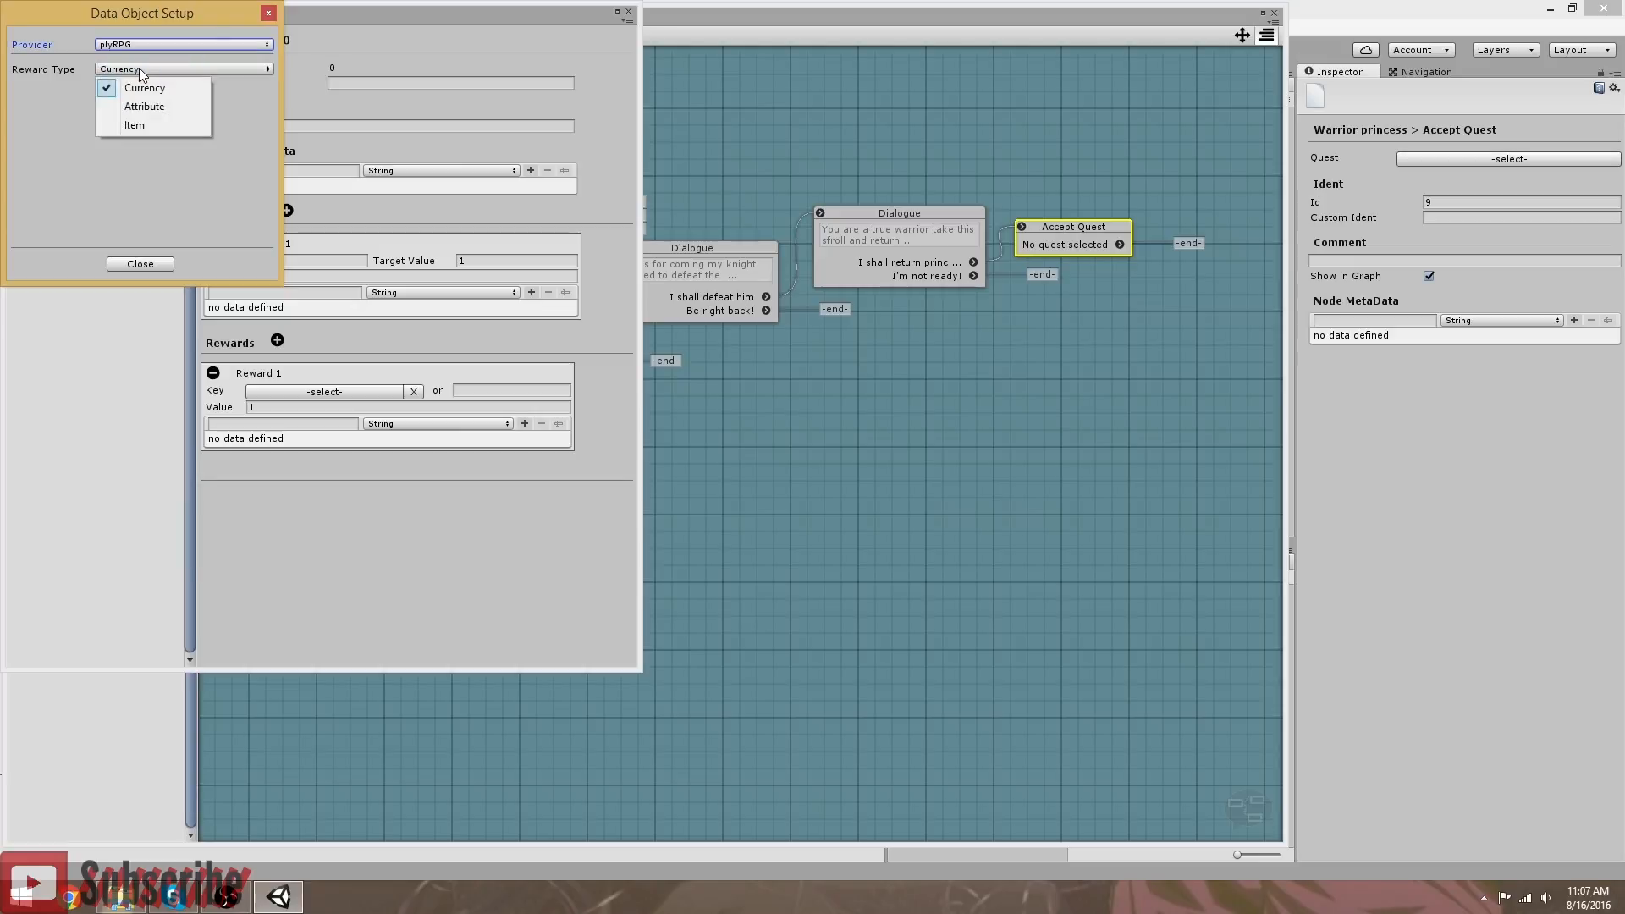
click(166, 122)
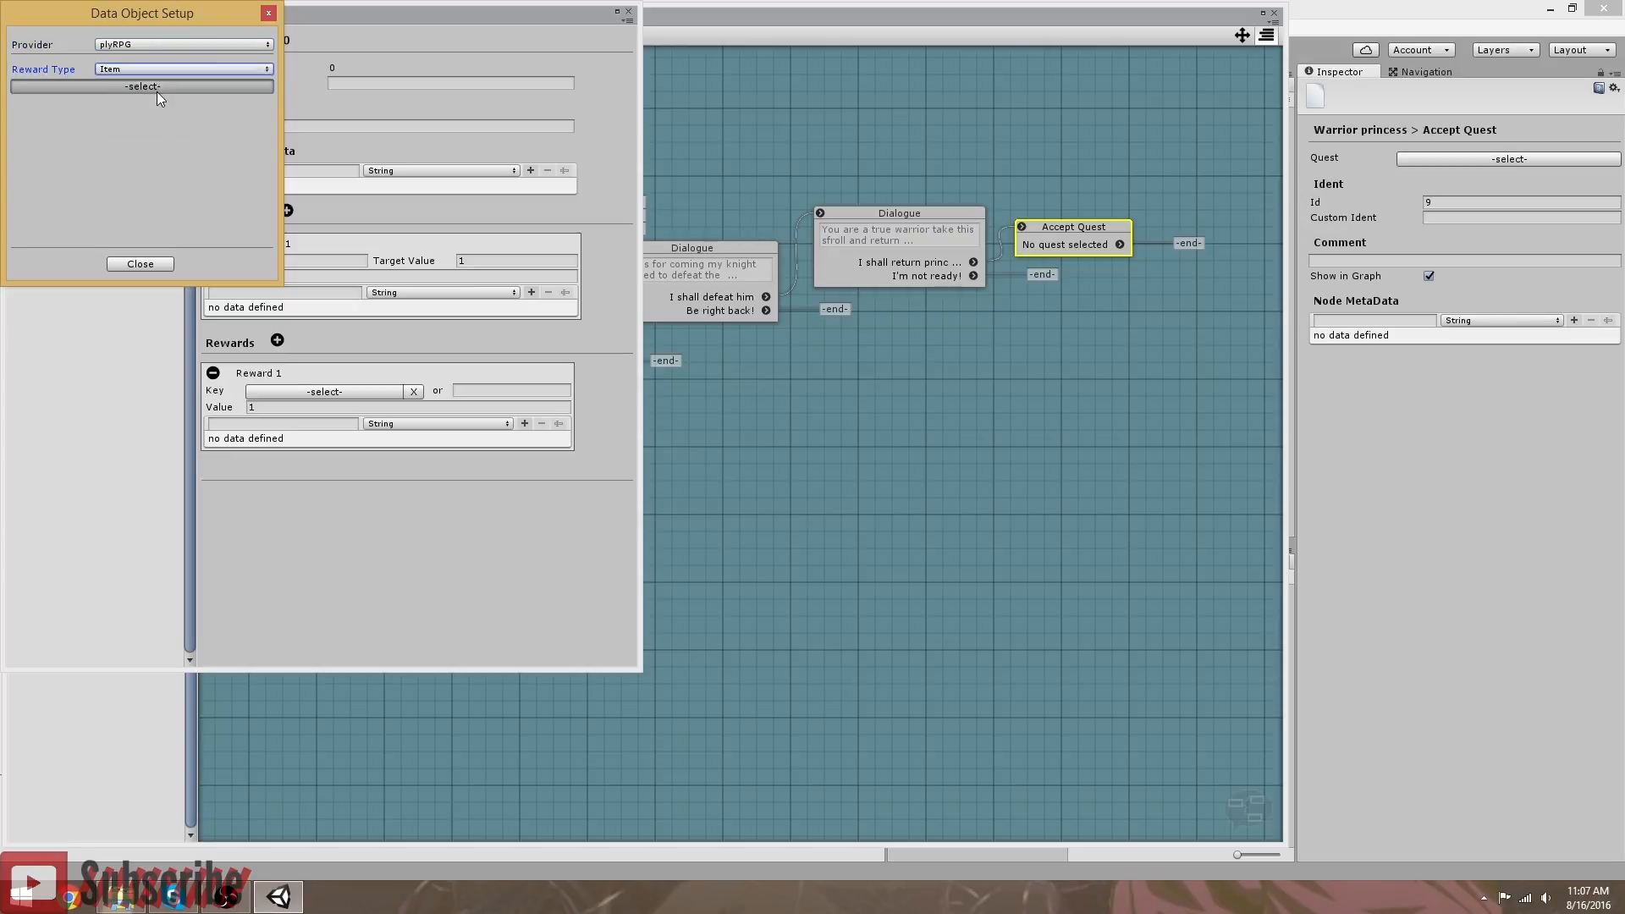
click(159, 85)
click(154, 69)
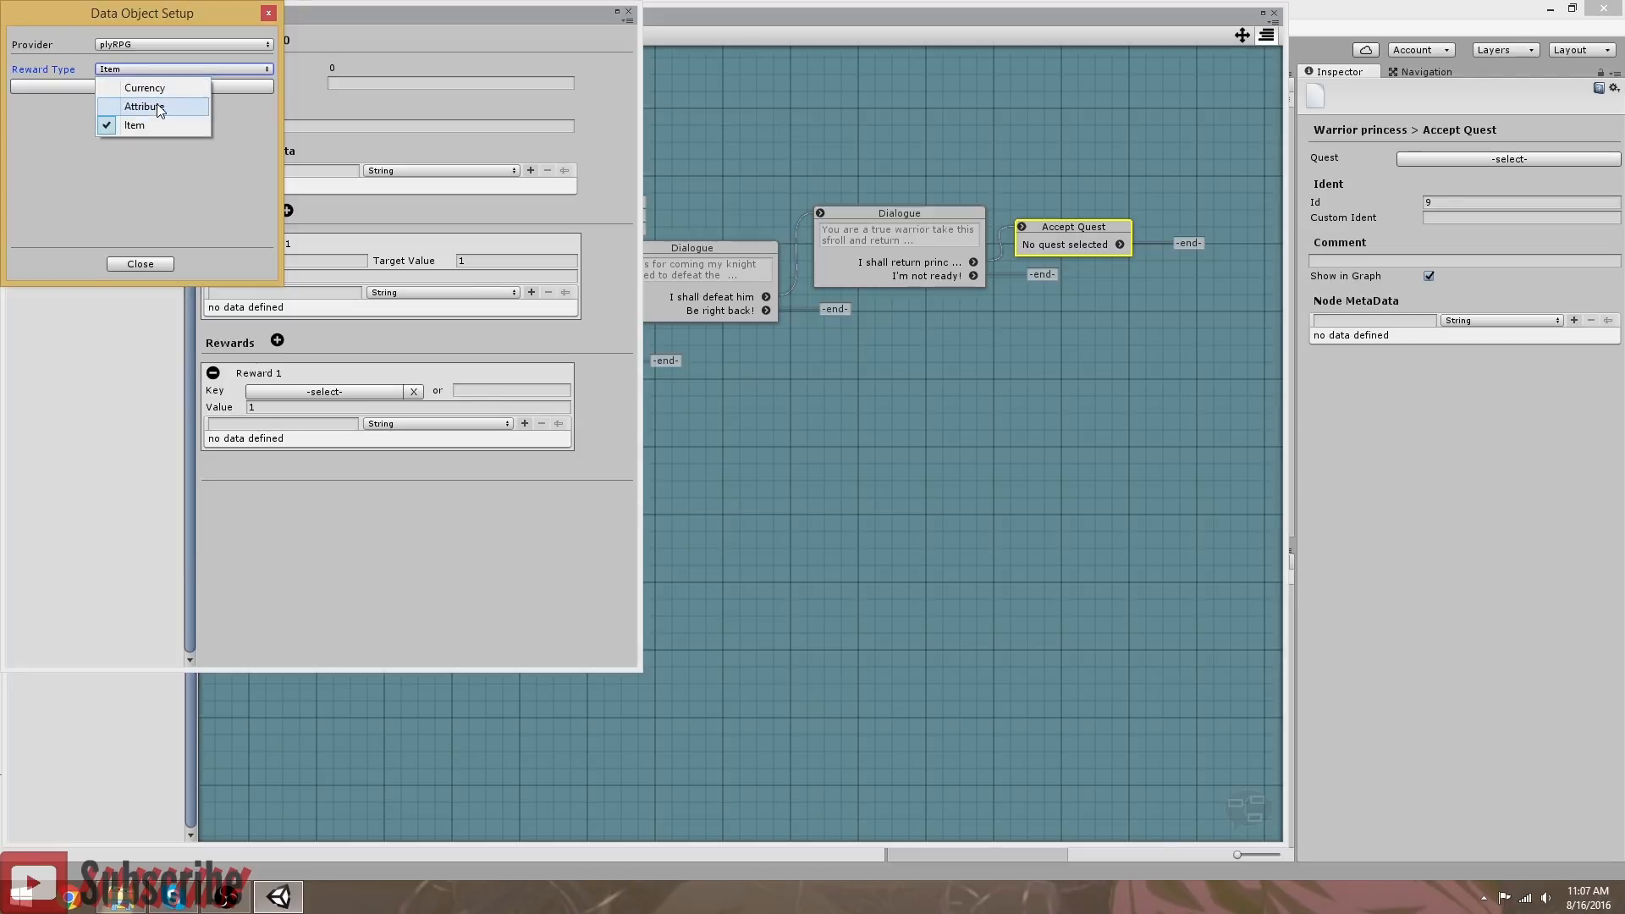
click(155, 106)
click(139, 85)
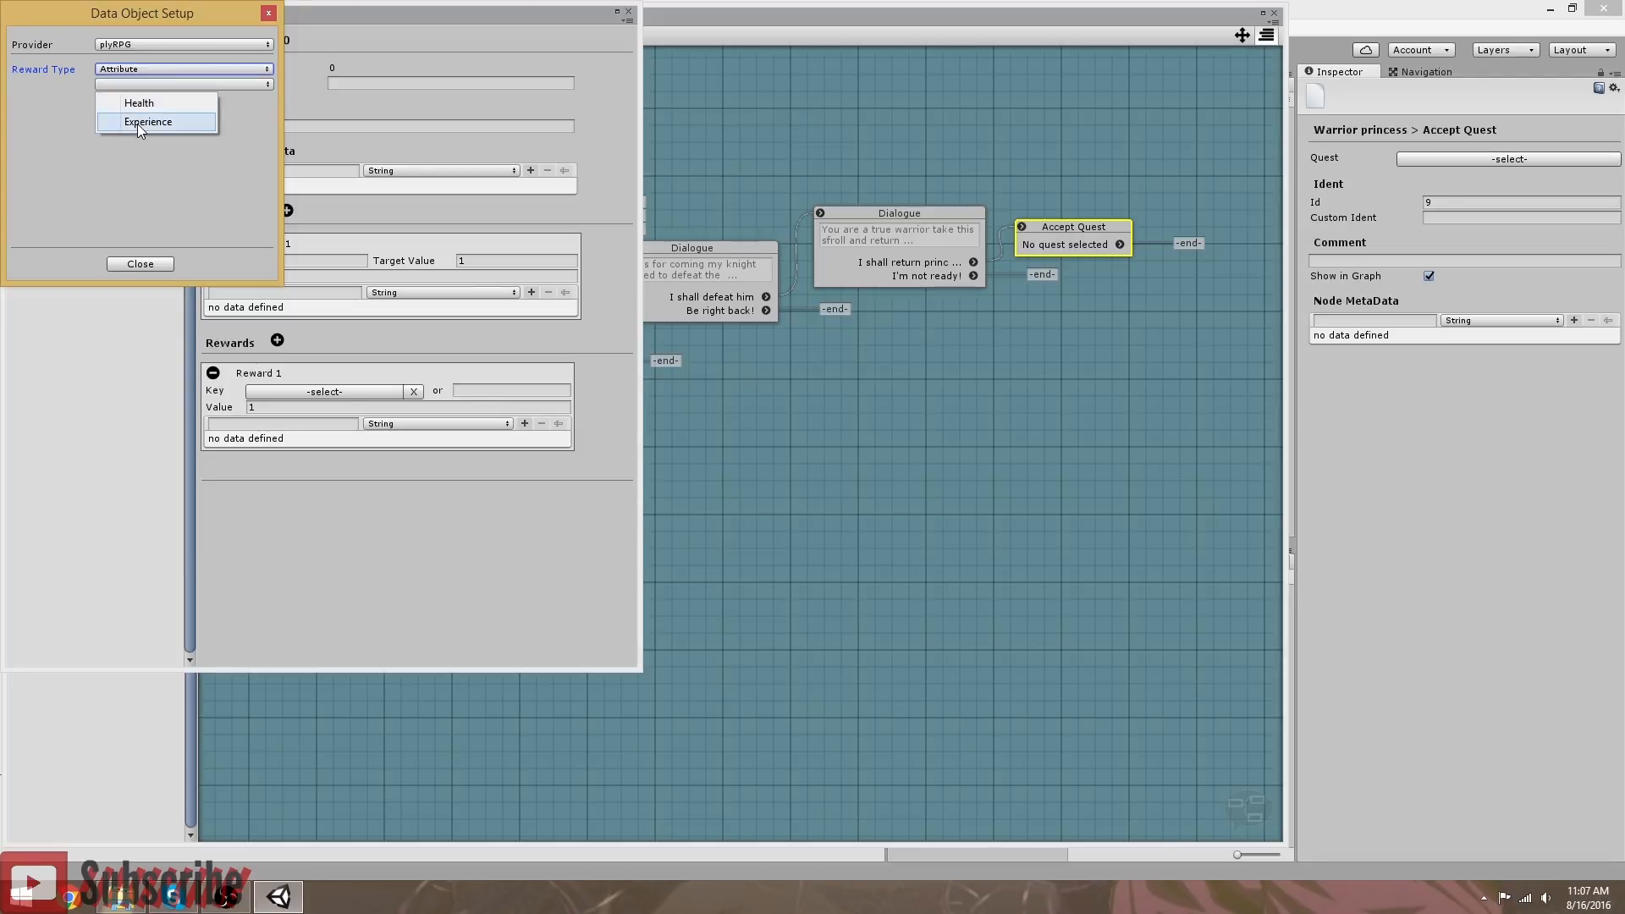
click(137, 122)
click(123, 265)
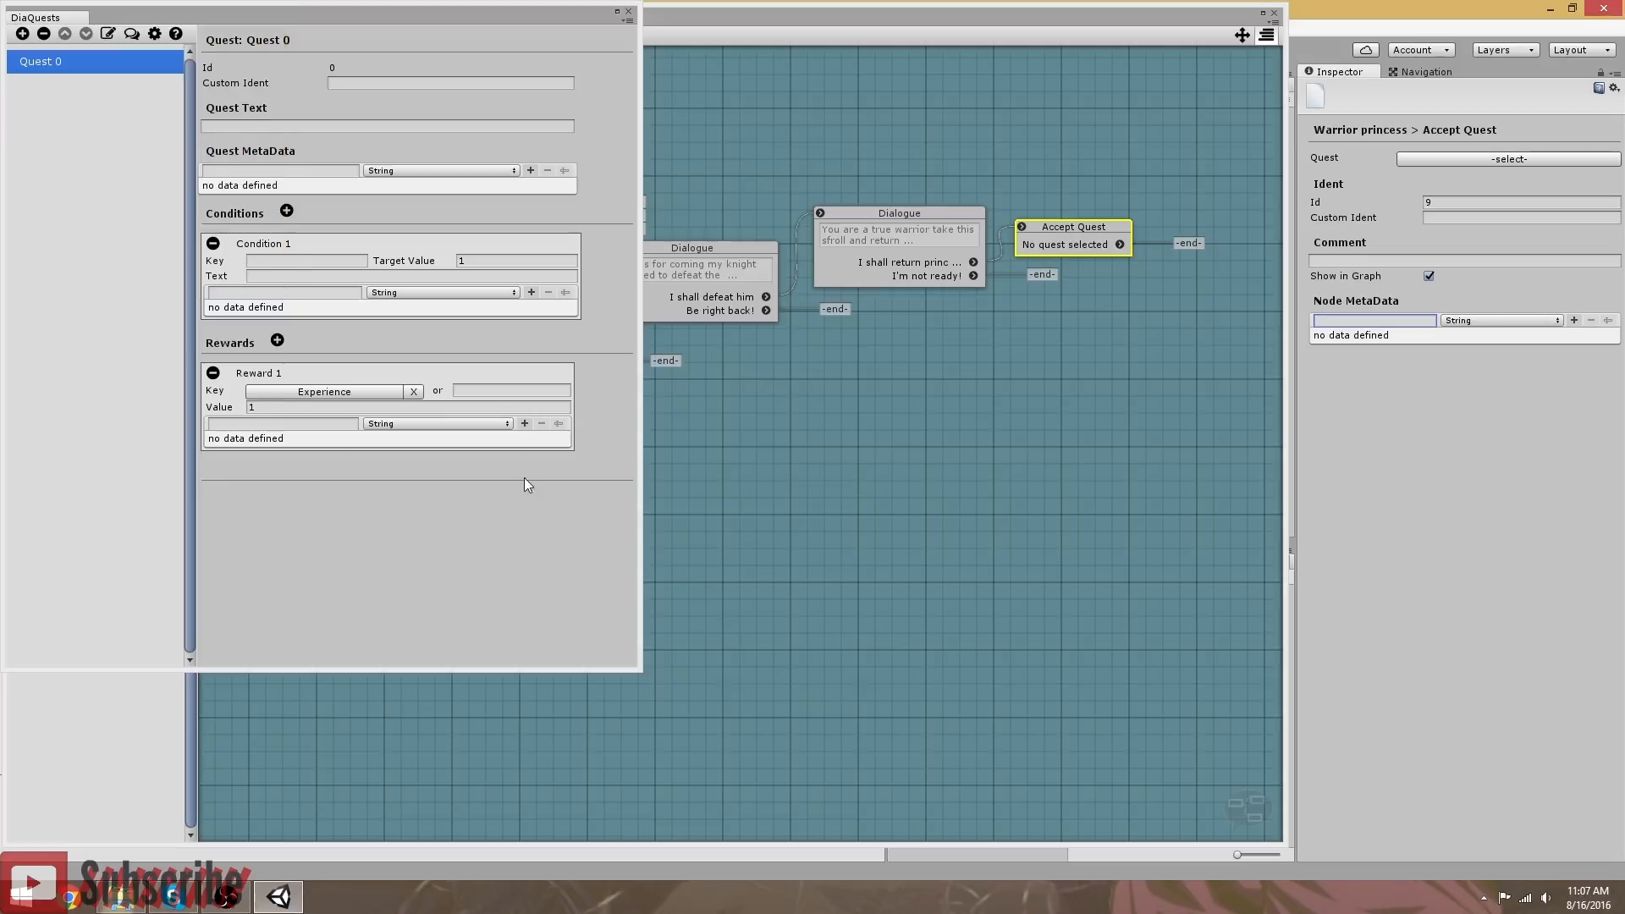
Step: Set the Experience reward's value to 500 and add a second reward to the quest
click(255, 409)
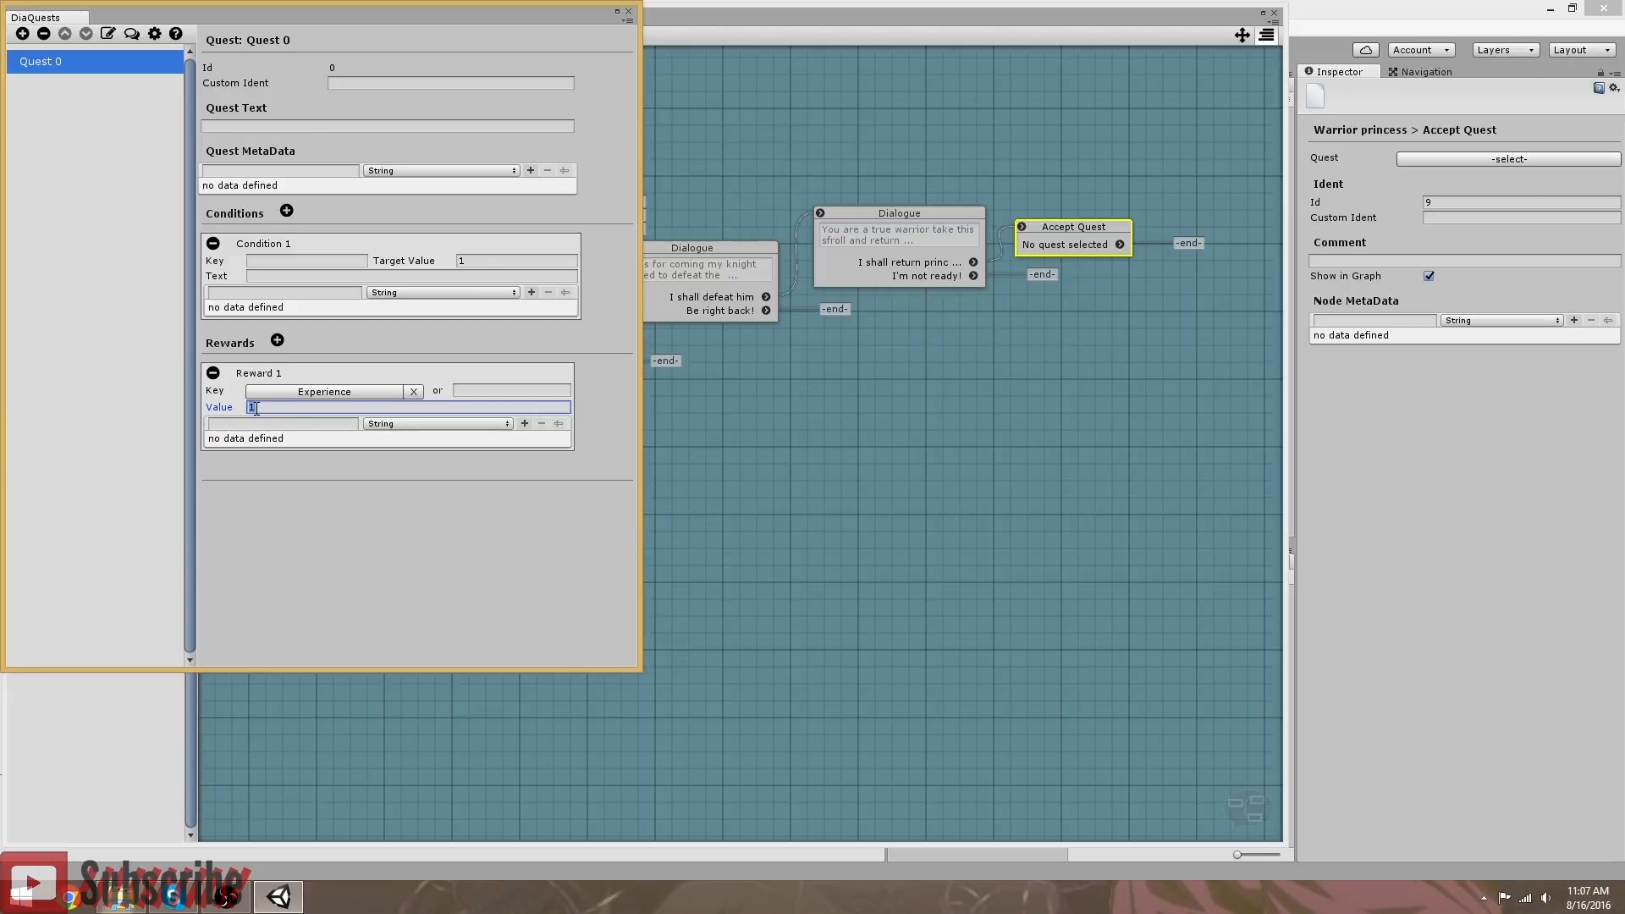
text(250)
key(BackSpace)
key(BackSpace)
key(BackSpace)
text(500)
click(277, 340)
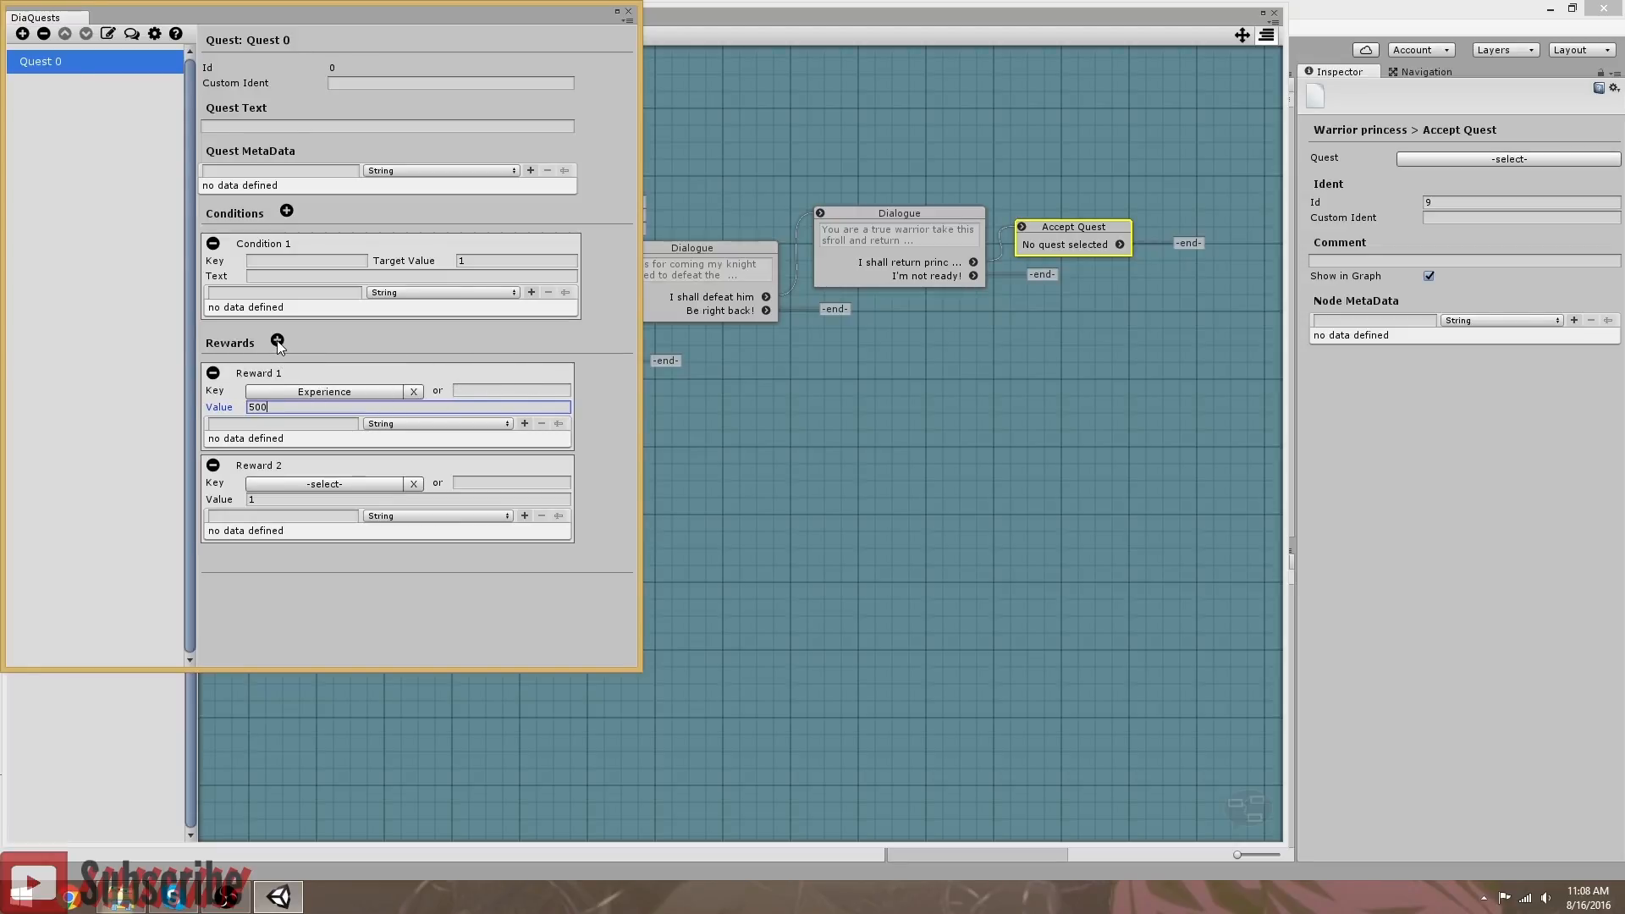
Step: Set the second reward's key to Currency, using plyRPG as the provider
click(294, 484)
click(190, 44)
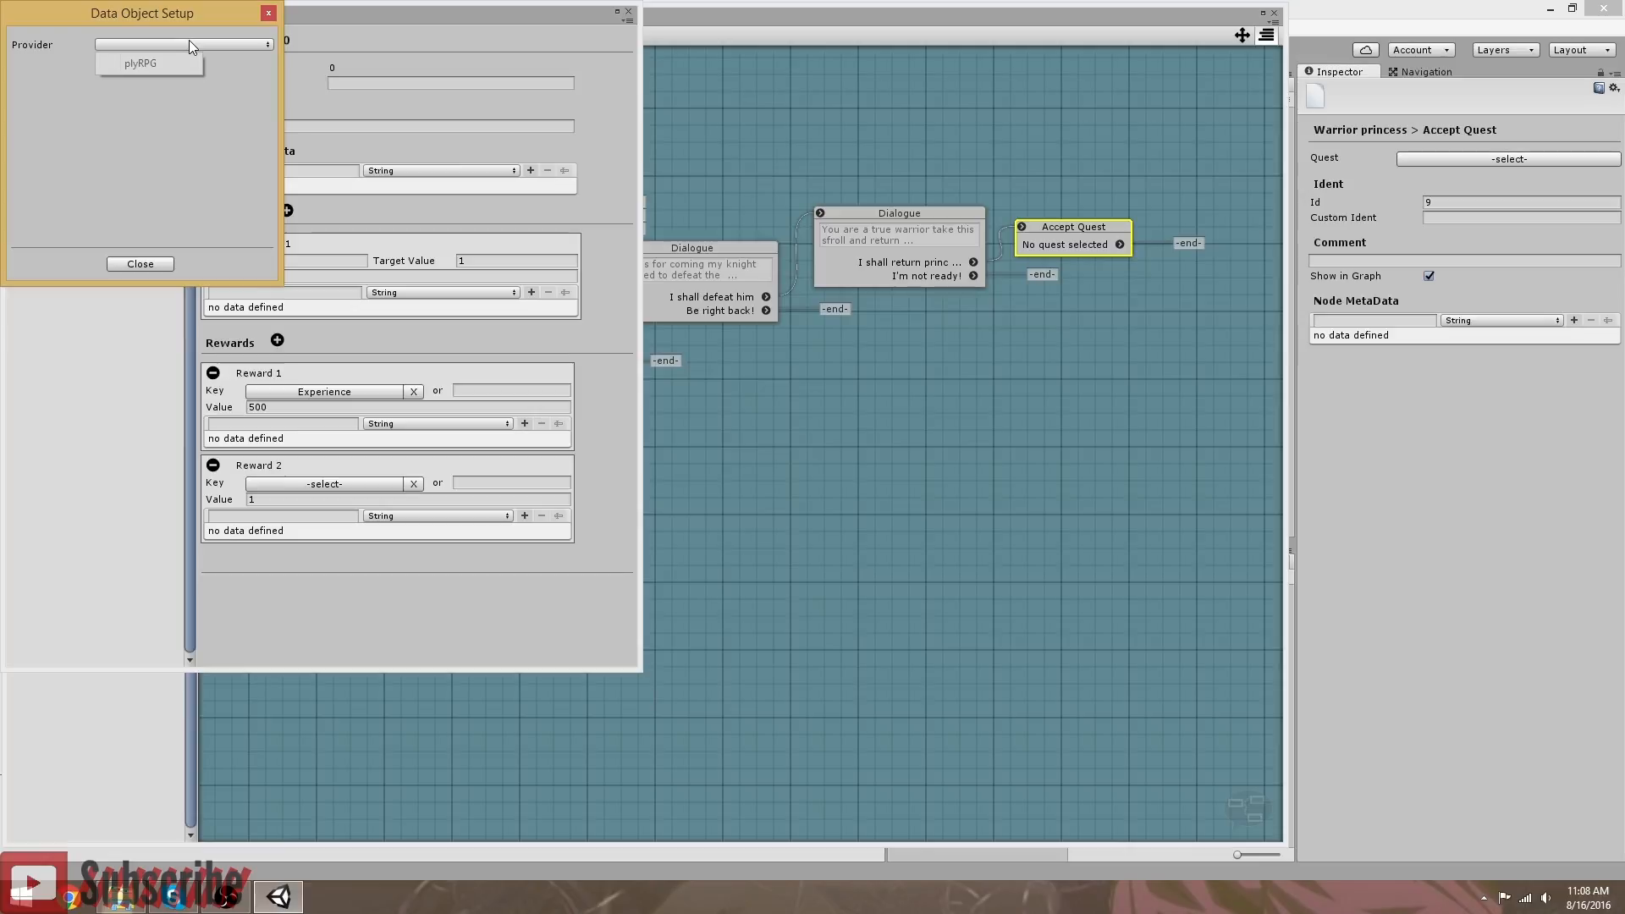
click(165, 62)
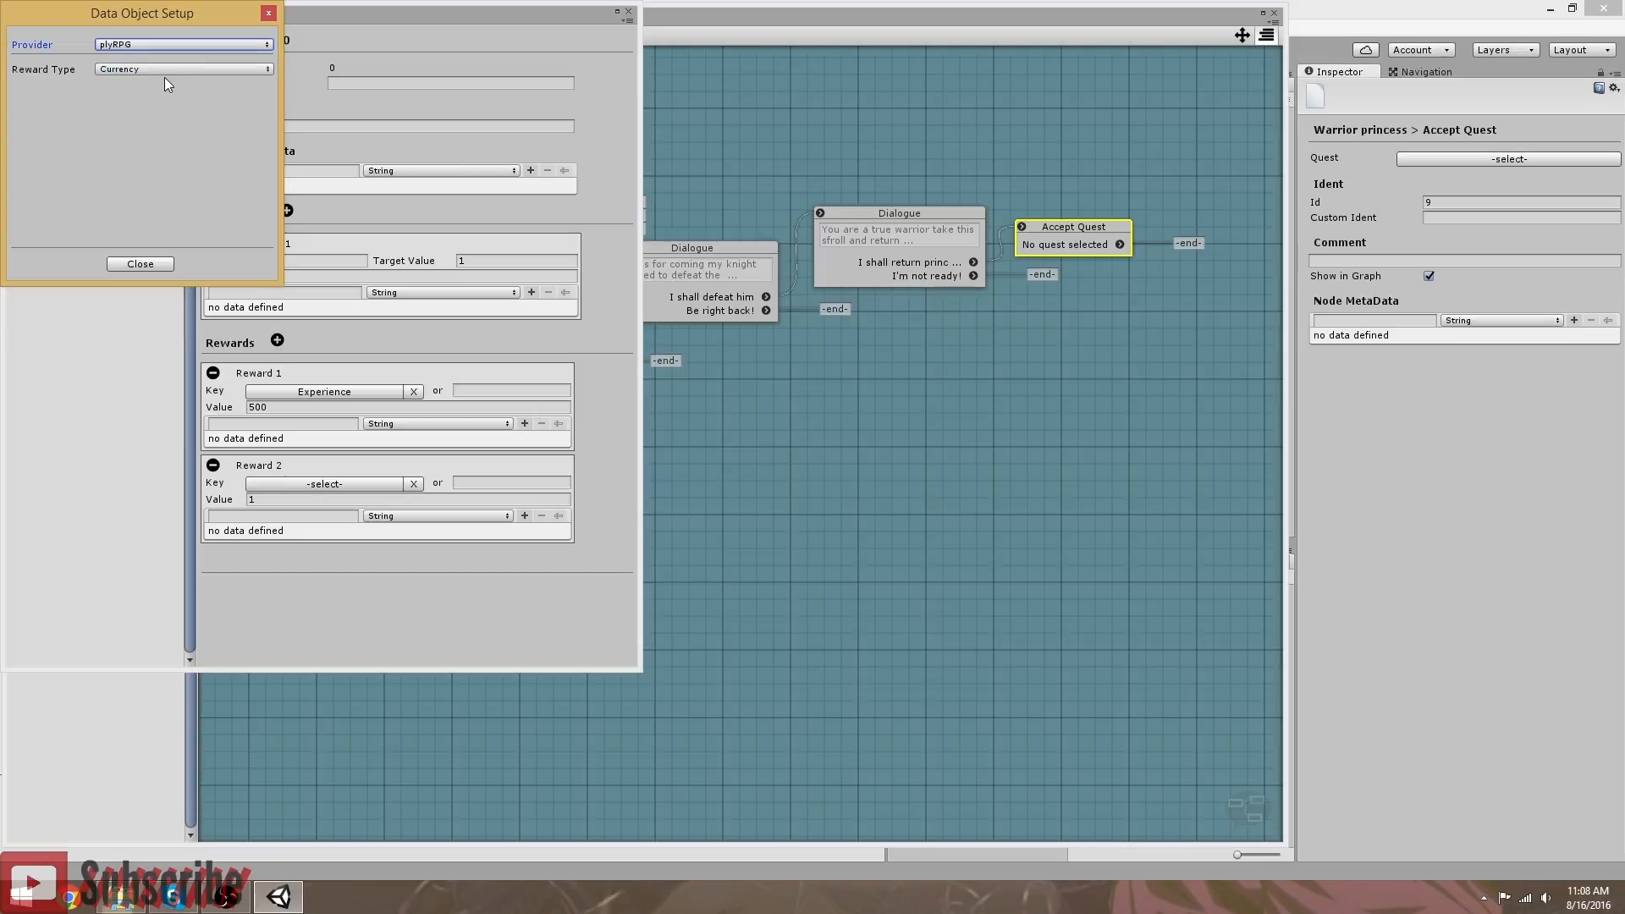
click(152, 71)
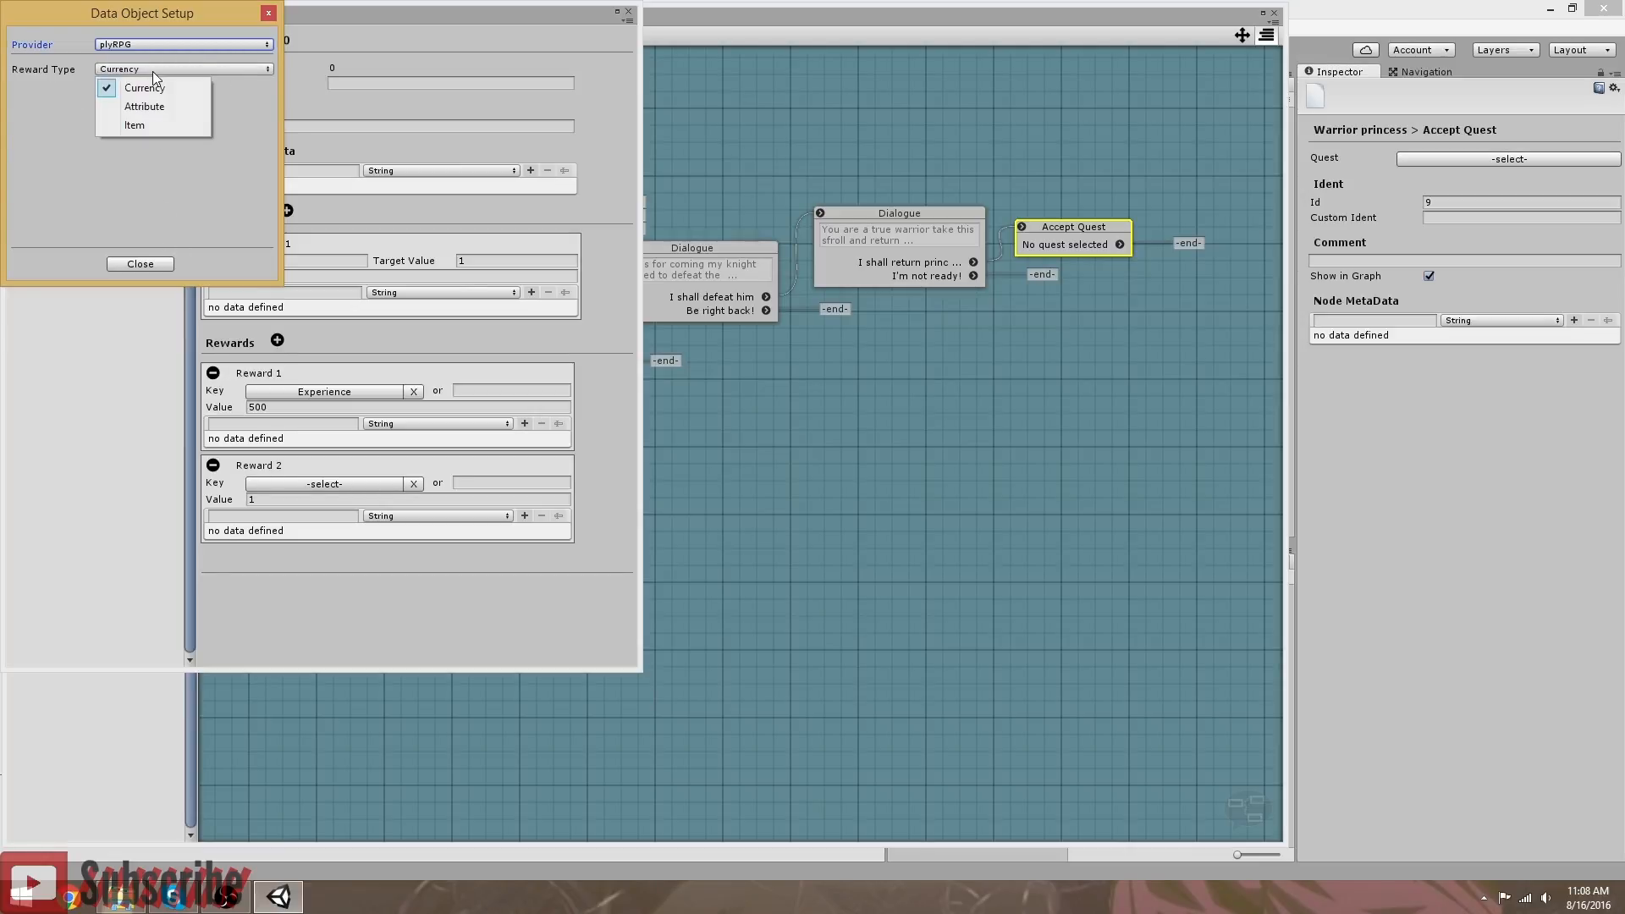
click(127, 80)
click(140, 264)
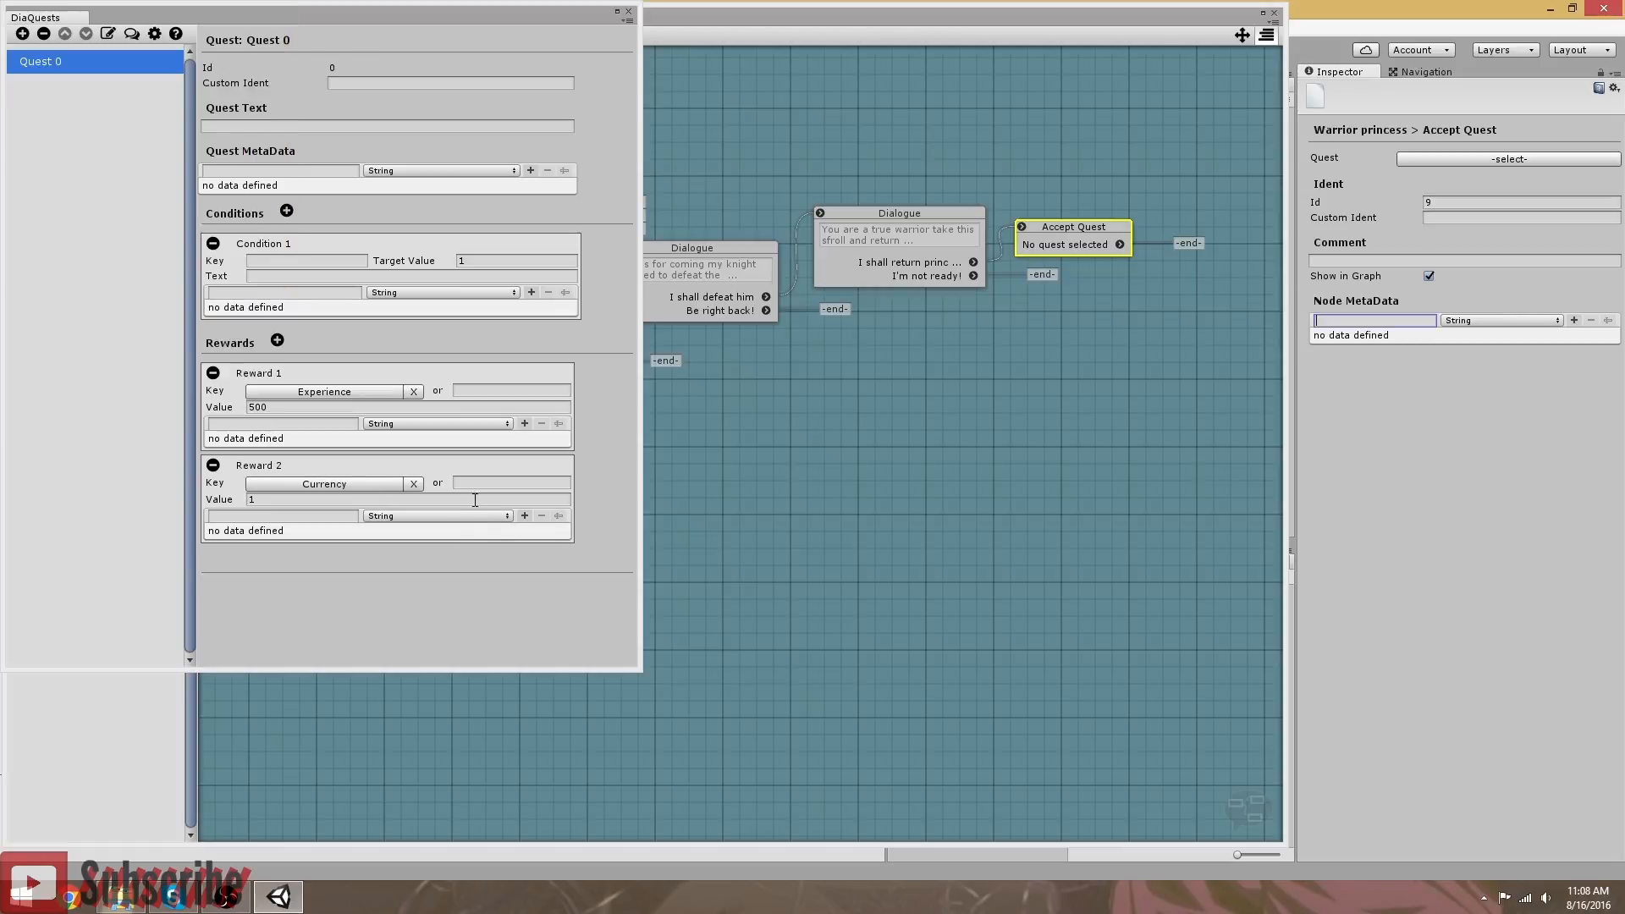
Step: Set the Currency reward's value to 1492
click(382, 501)
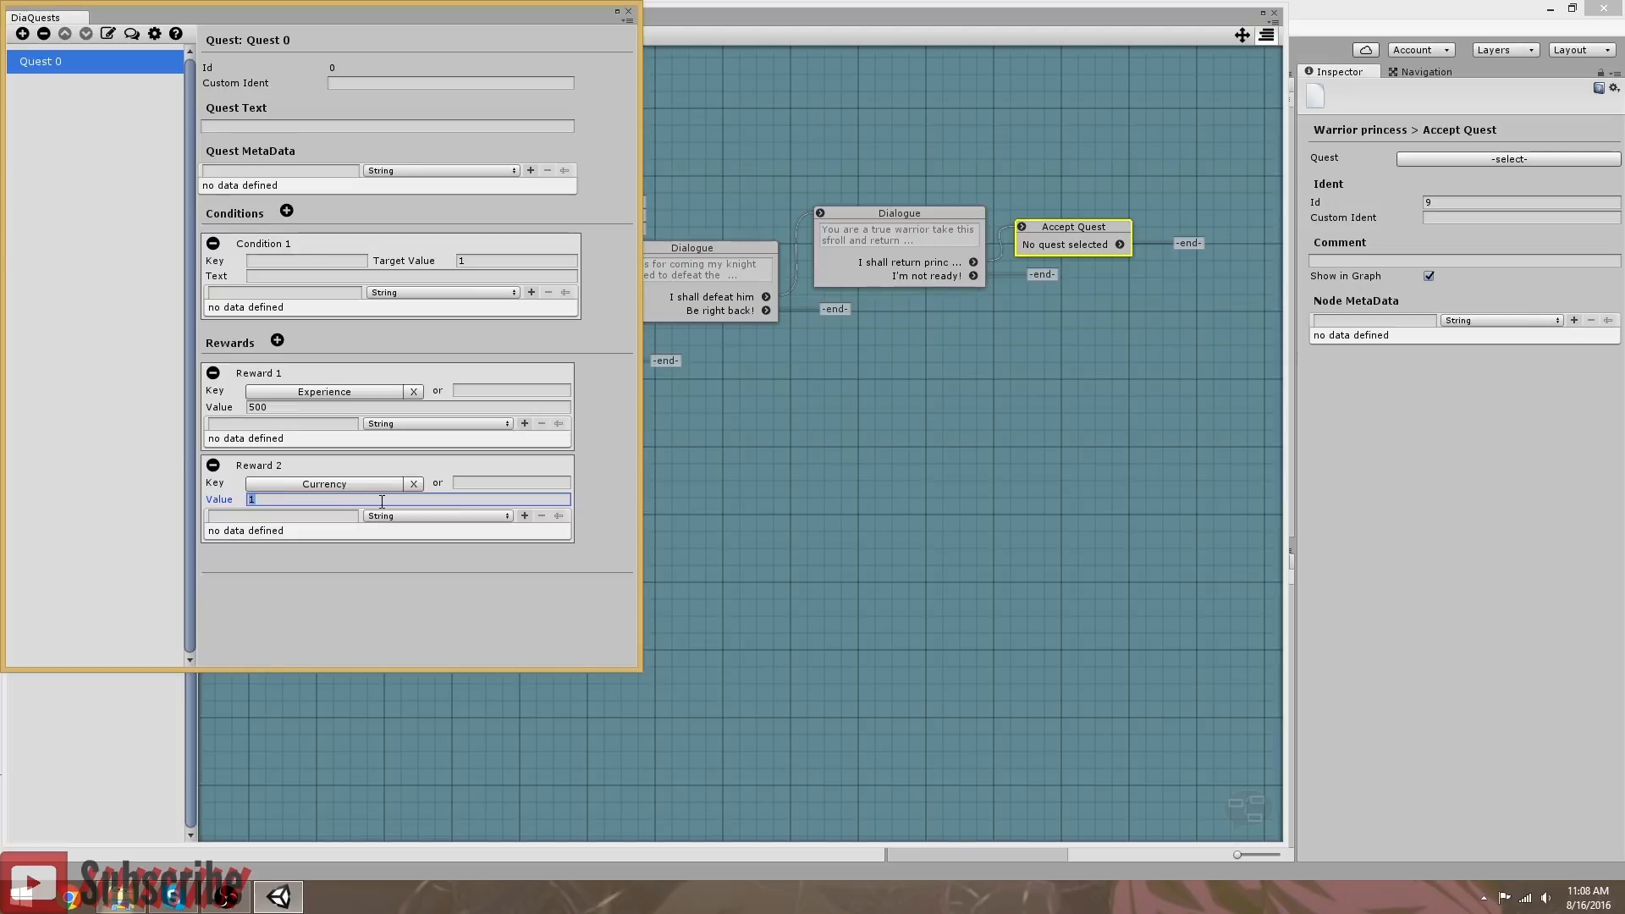
text(100)
key(BackSpace)
key(BackSpace)
text(492)
click(246, 125)
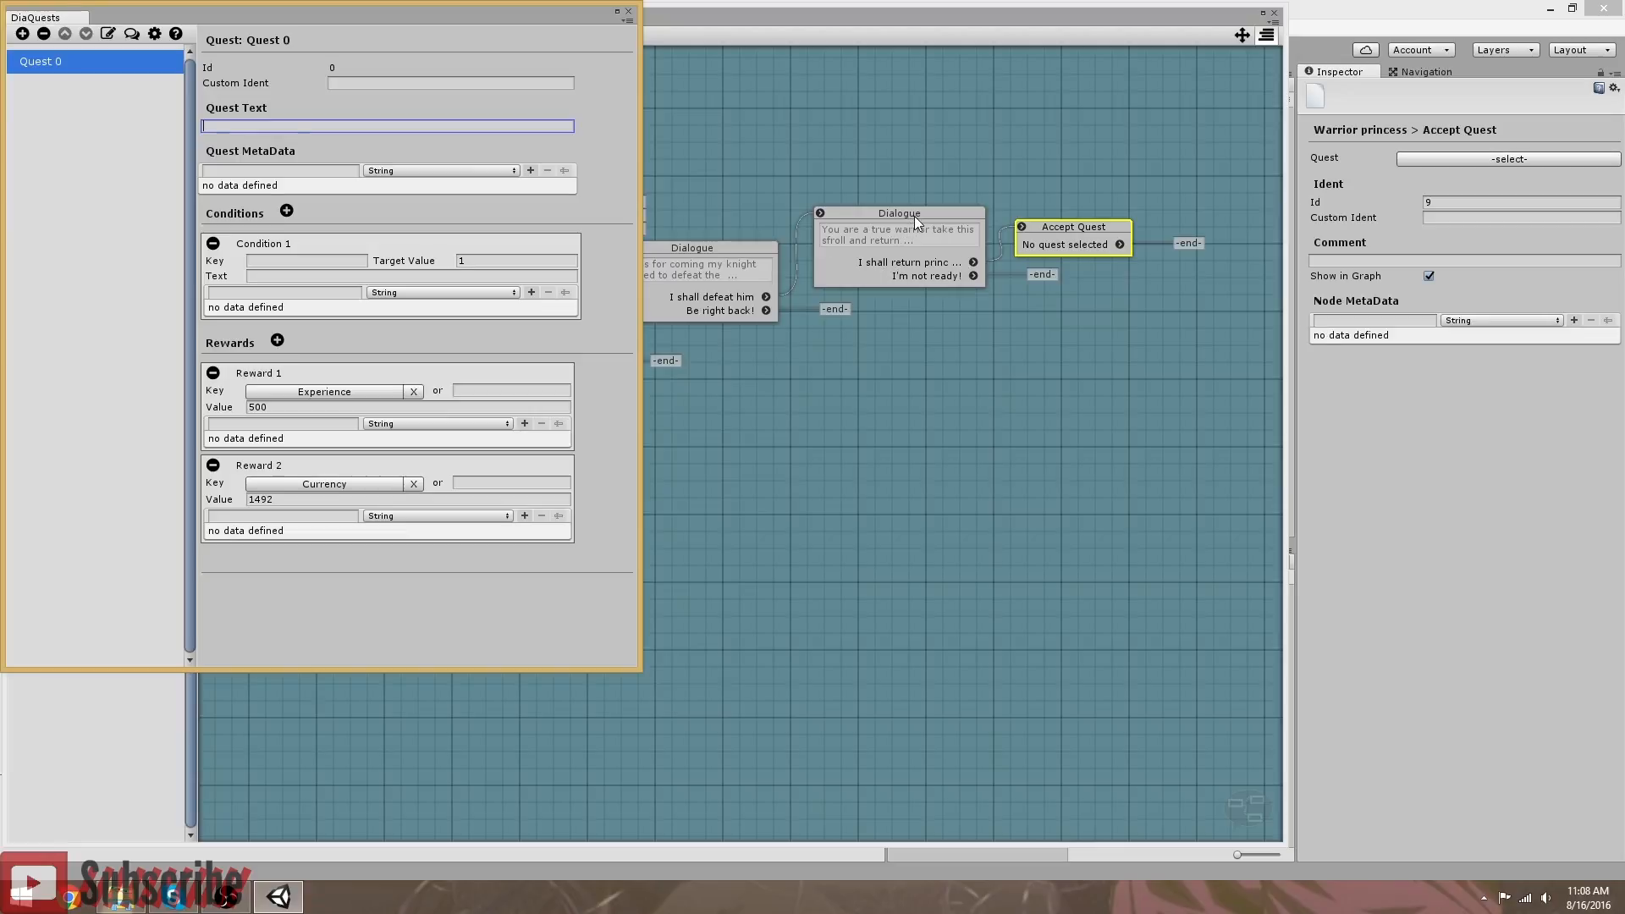
Step: Correct "sfroll" to "scroll" in the text of the "You are a true warrior" dialogue node
click(876, 215)
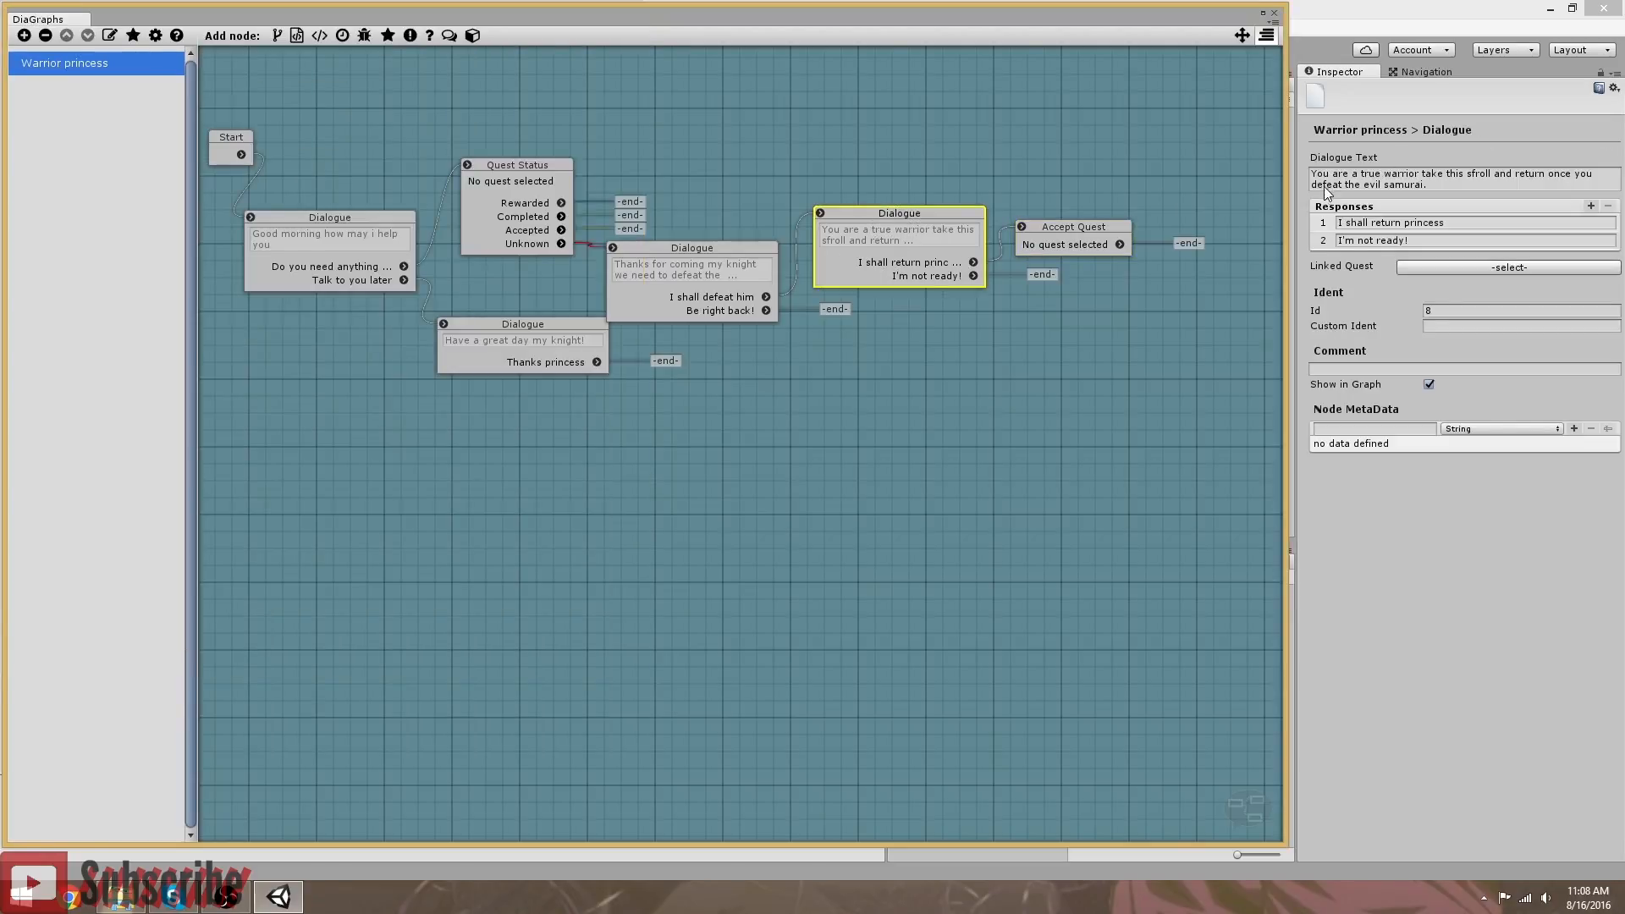
click(1475, 178)
click(1476, 179)
key(BackSpace)
text(c)
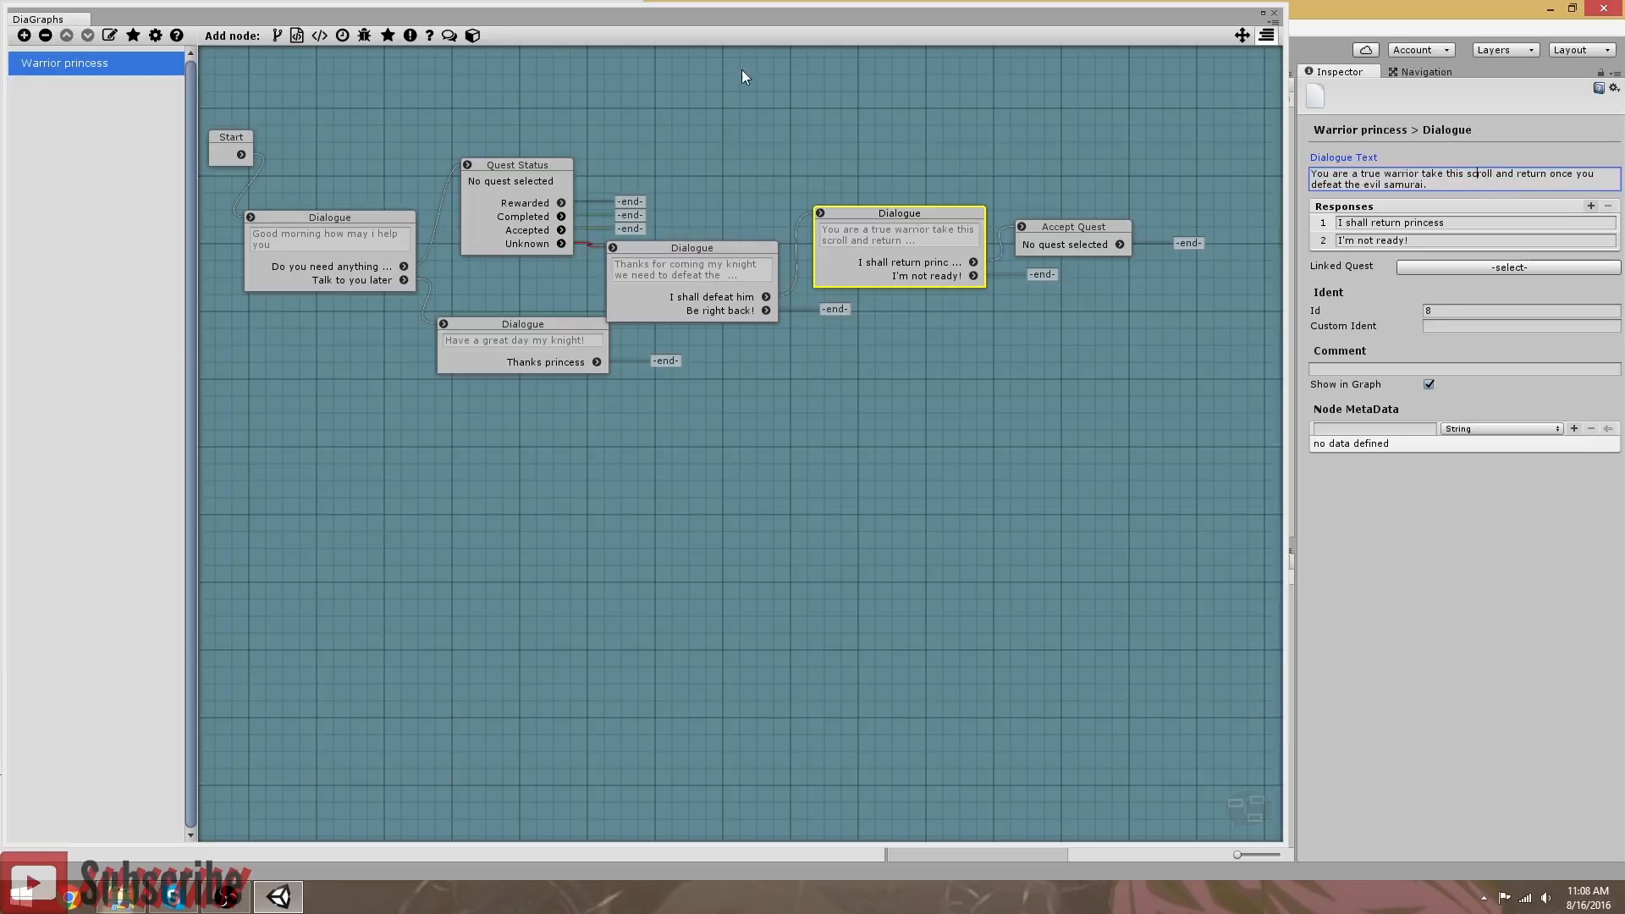
Step: Return to the quest editor and enter "Locate and kill the evil samurai!" as the quest text, followed by a blank line
click(133, 35)
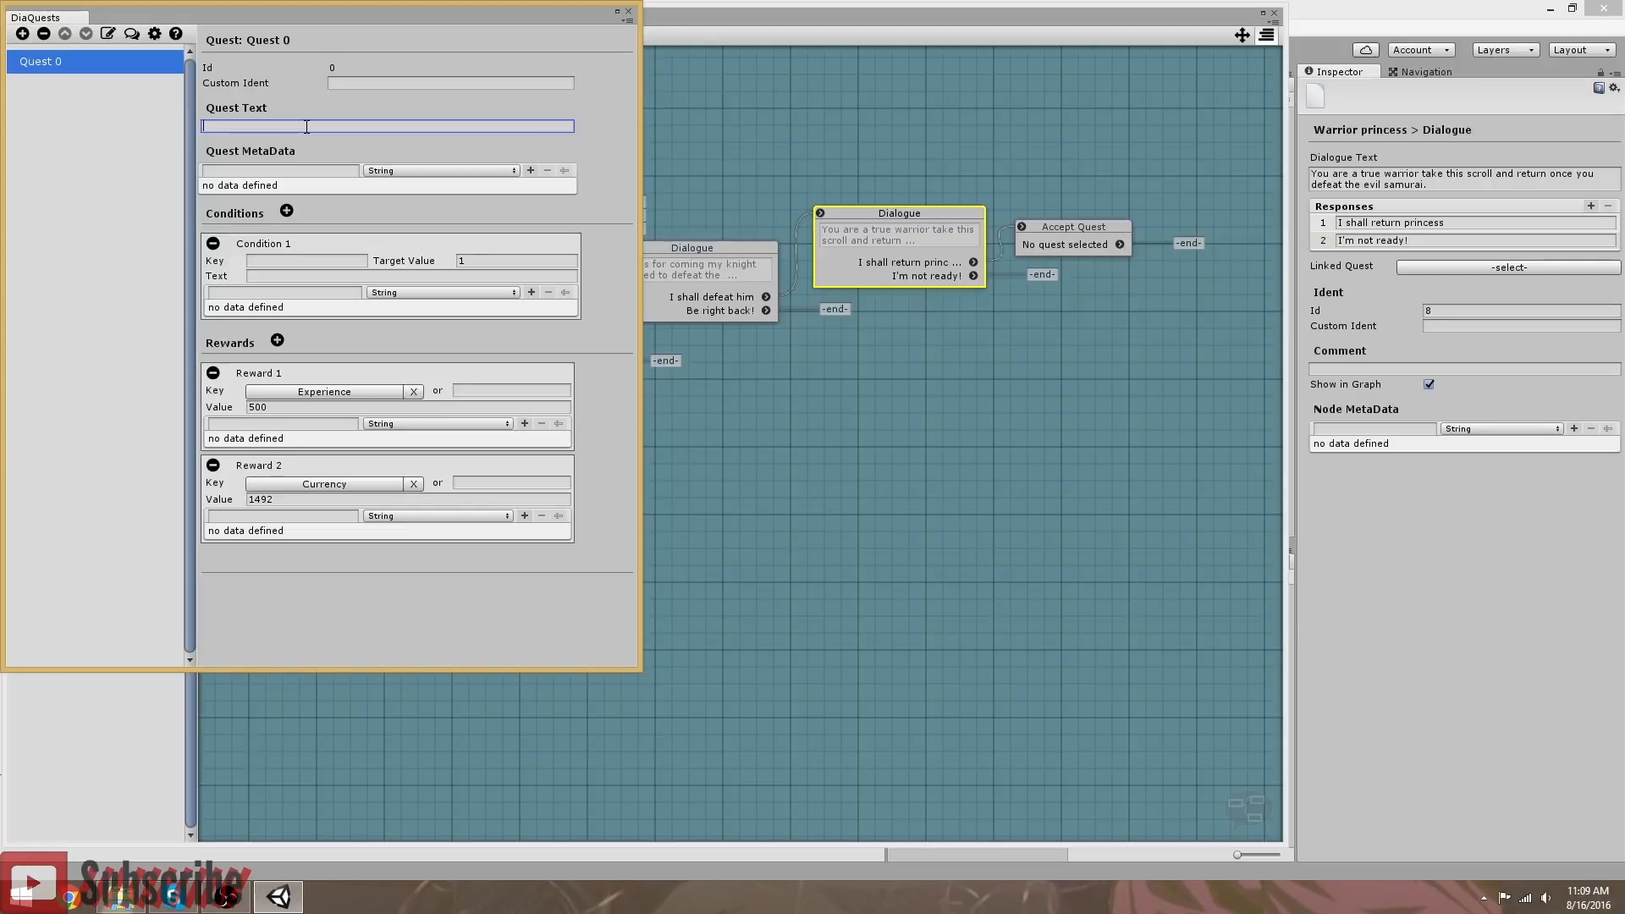
text(Locata)
text( and)
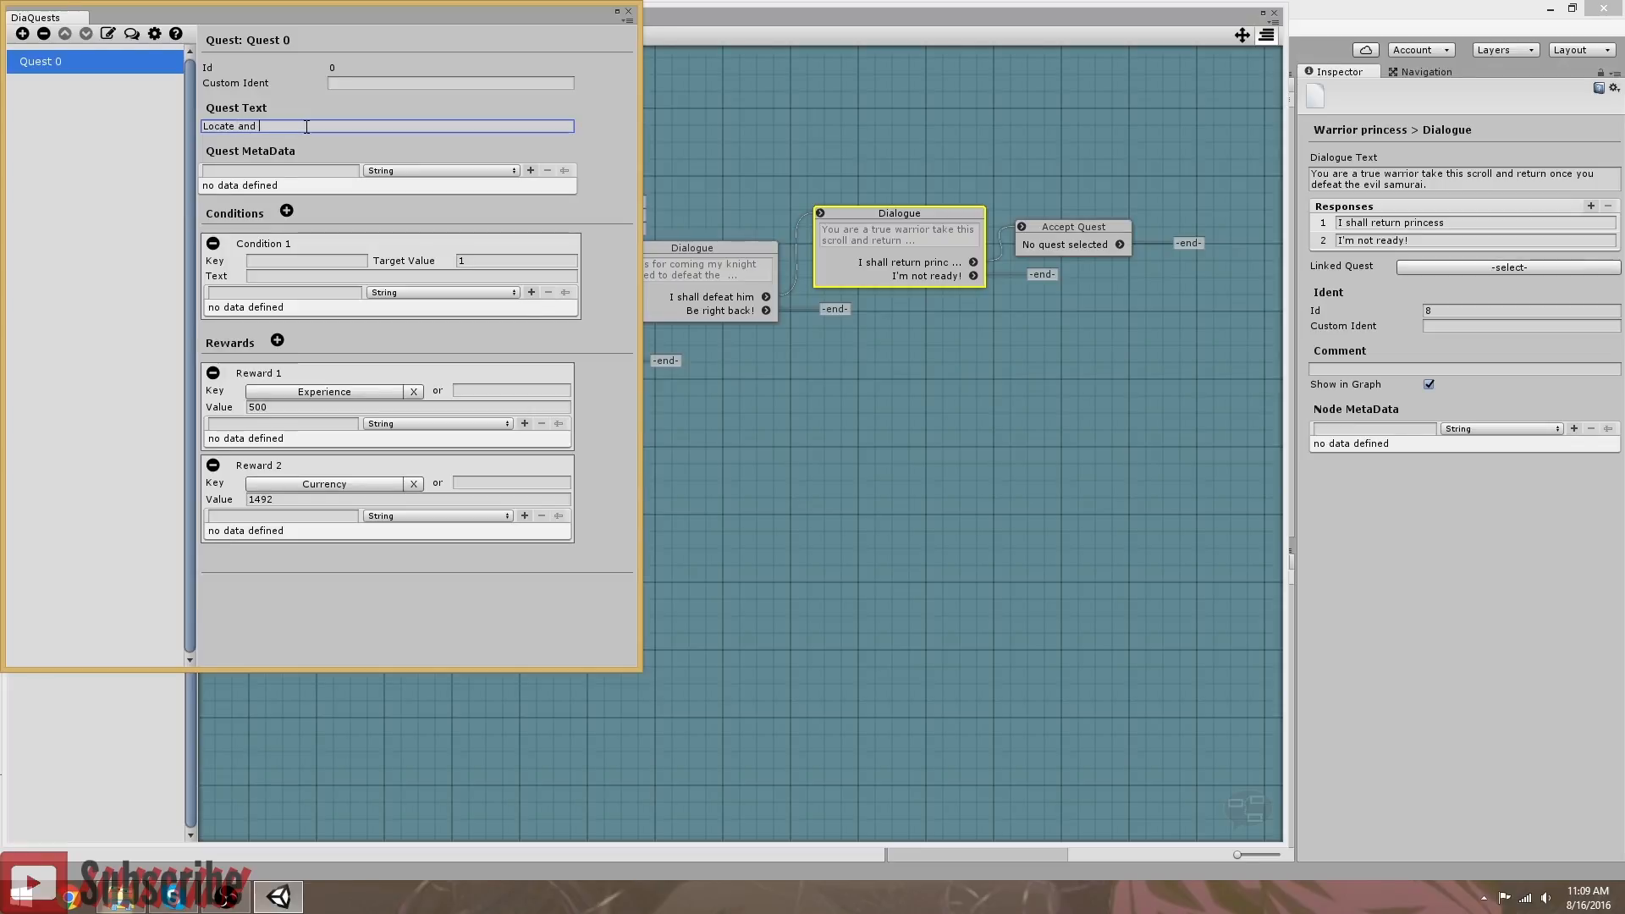
text( kill the evil)
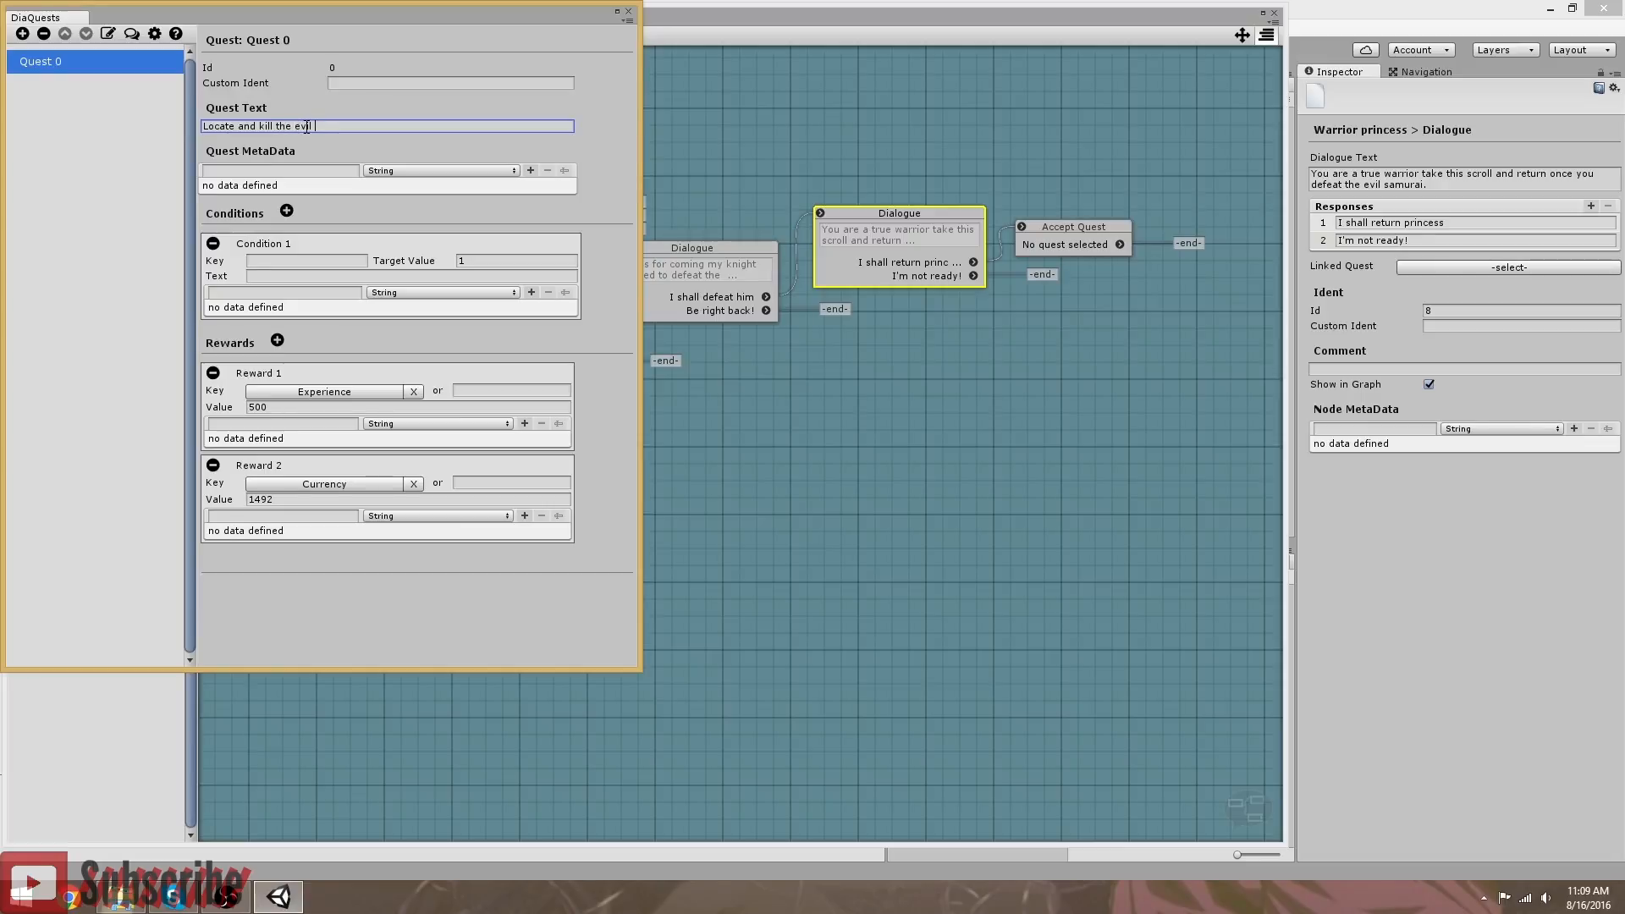
text( samurai!)
key(Return)
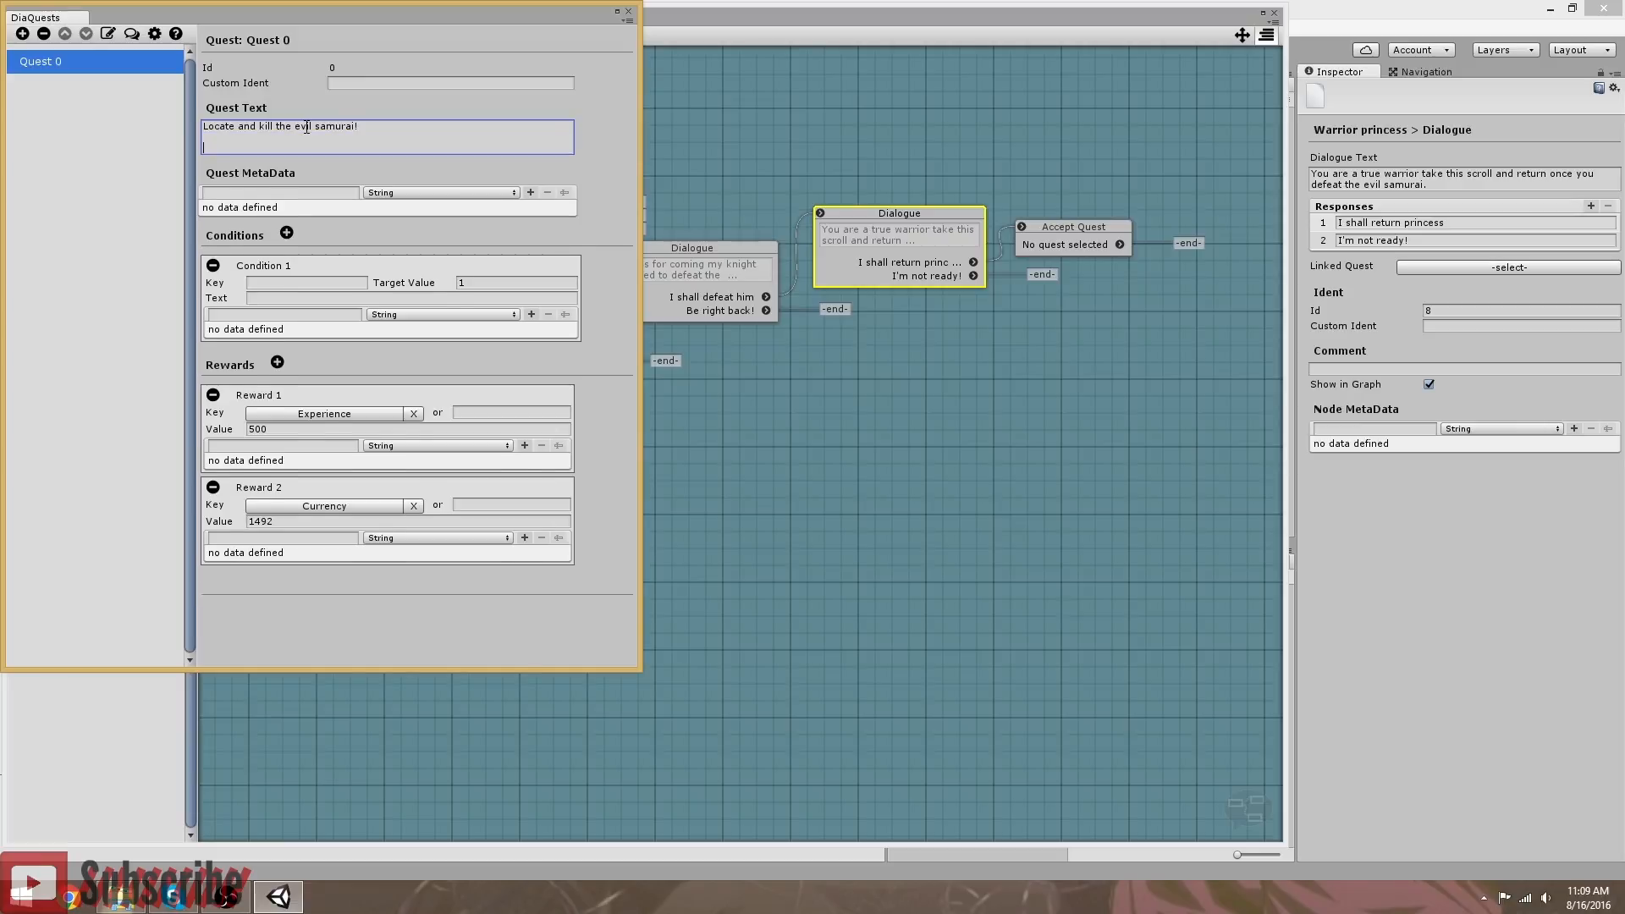
key(Return)
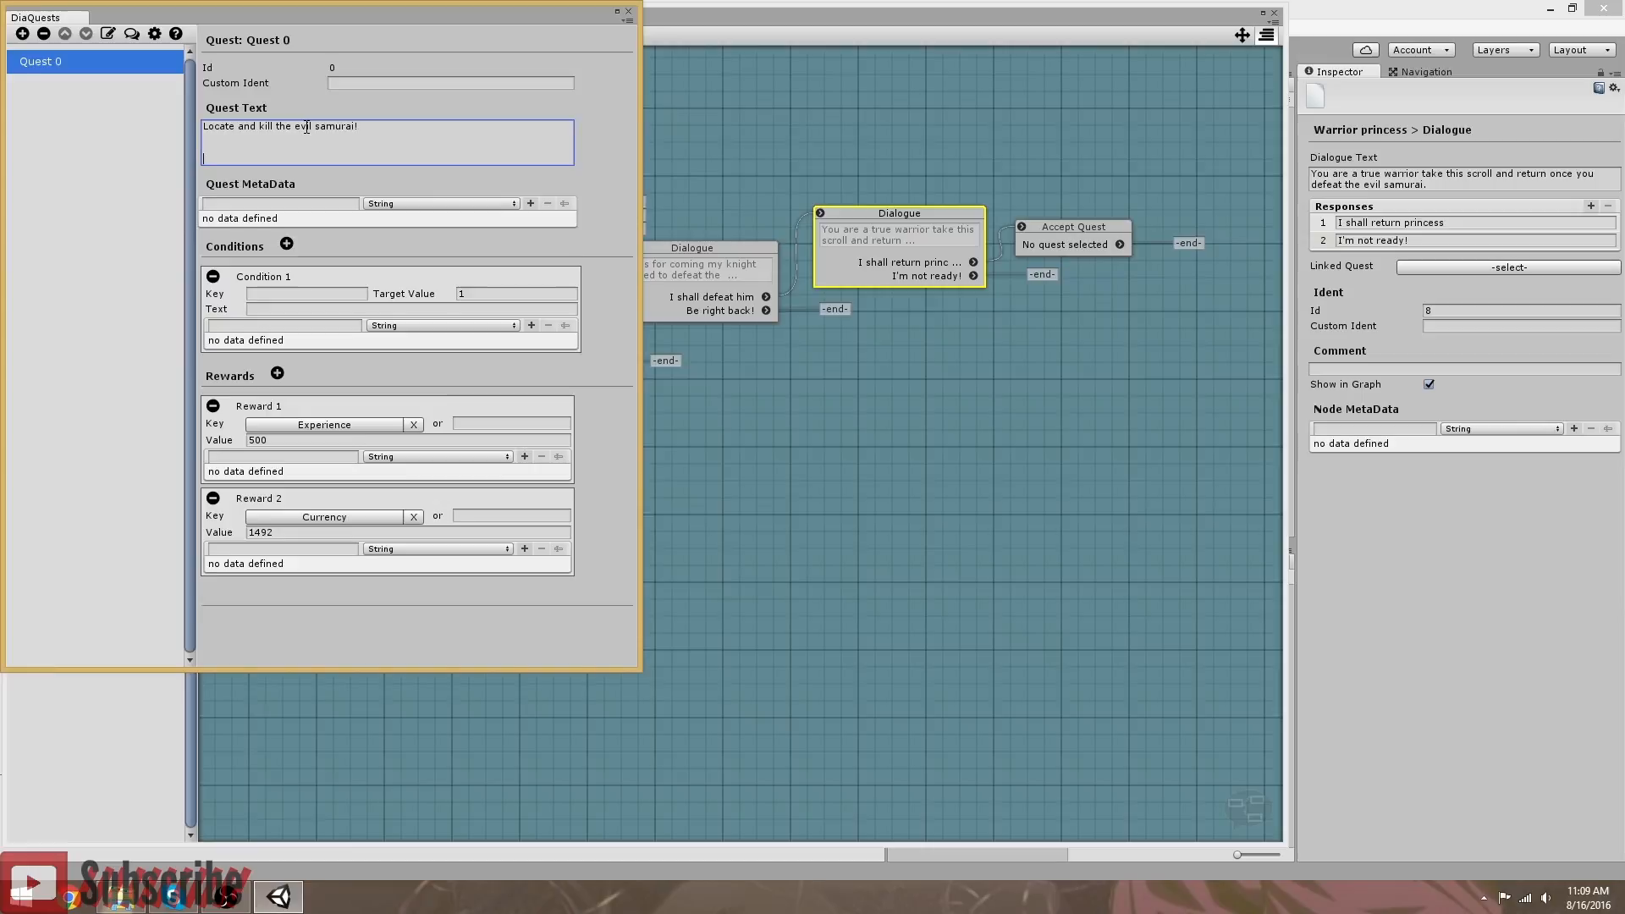
key(BackSpace)
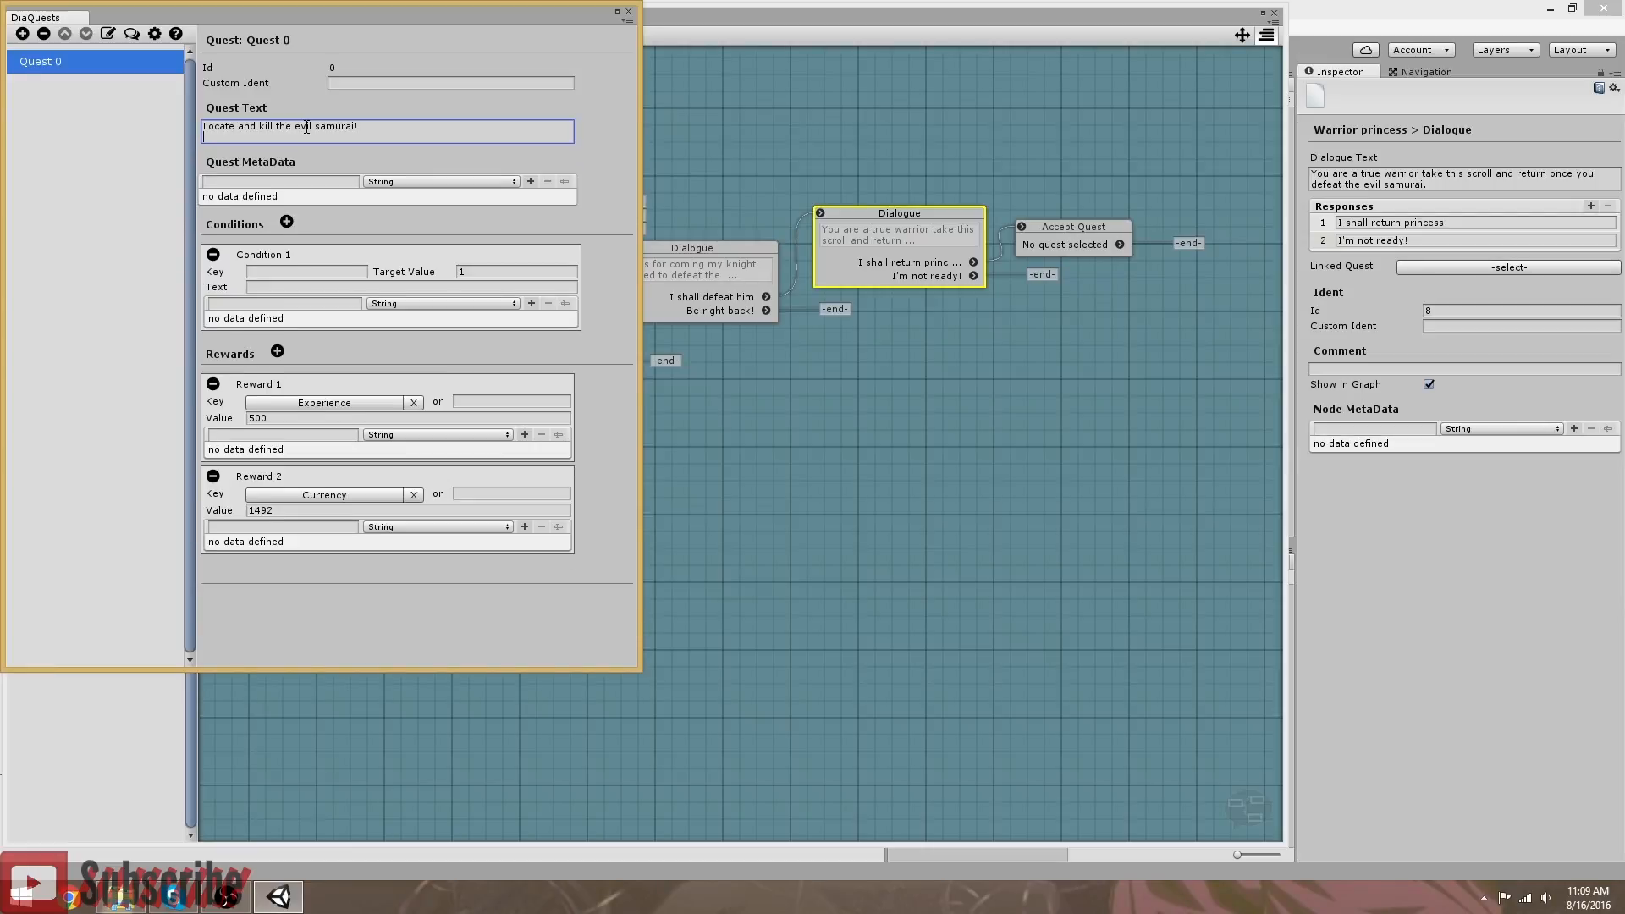
Step: Add the line "the evil samurai can be found wondering the green plain" to the quest text
text(the e)
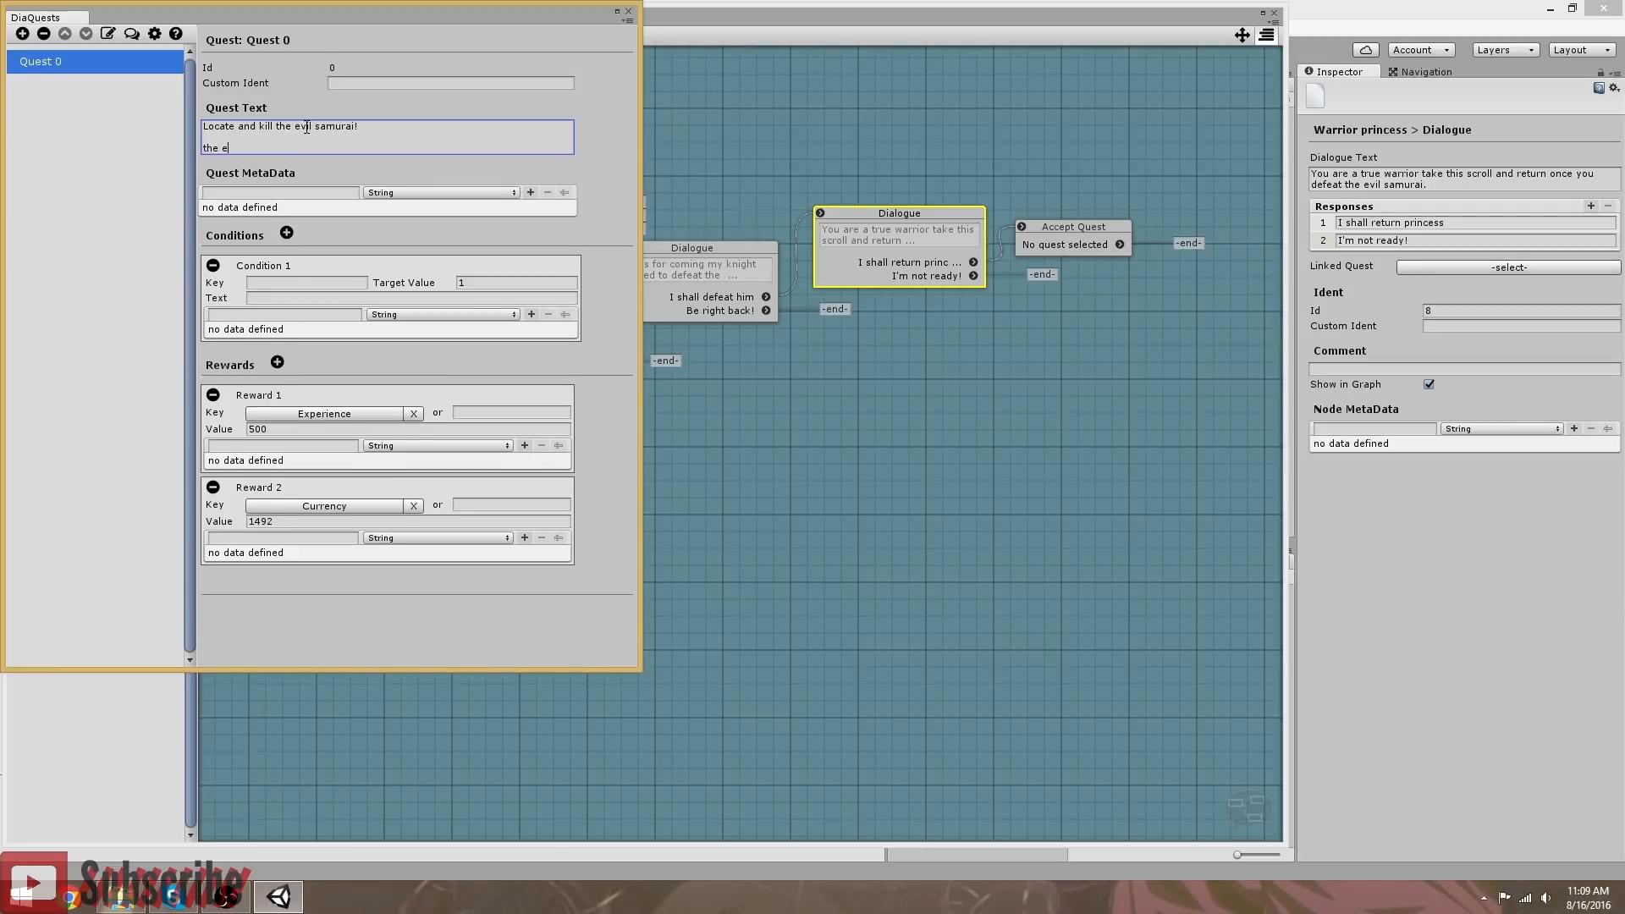
text(vil samurai can be found wondering the green plane)
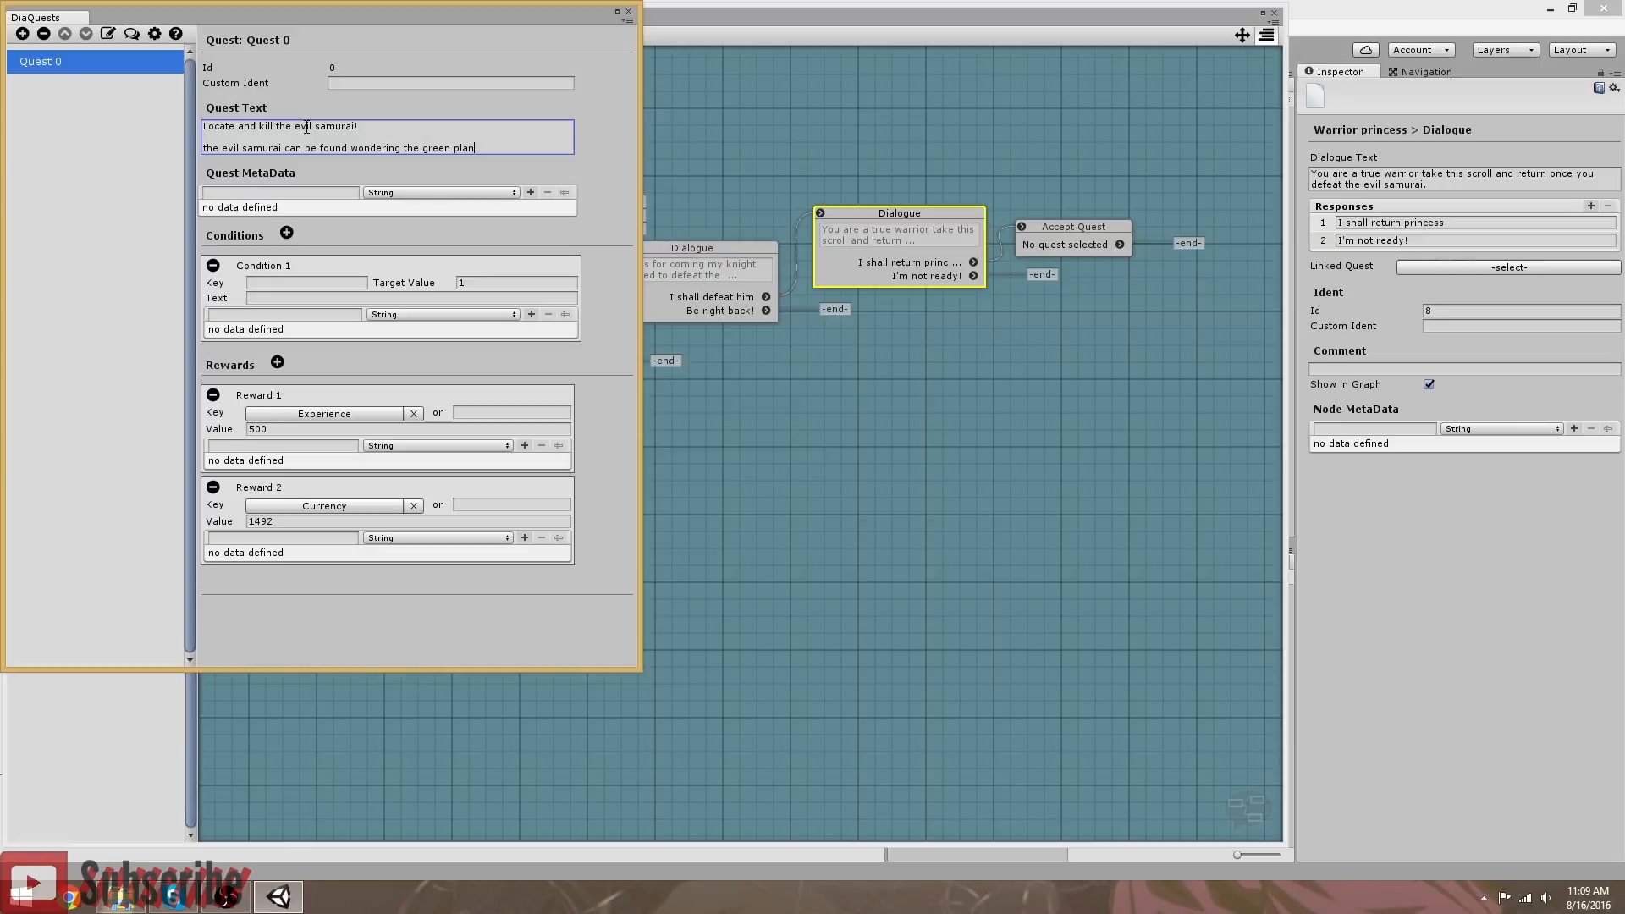
key(BackSpace)
key(BackSpace)
text(ian)
key(BackSpace)
key(BackSpace)
text(ain)
Step: Move the quest editor off the graph and correct "plane" to "plain" in the "Thanks for coming my knight" dialogue text
drag(429, 13, 618, 493)
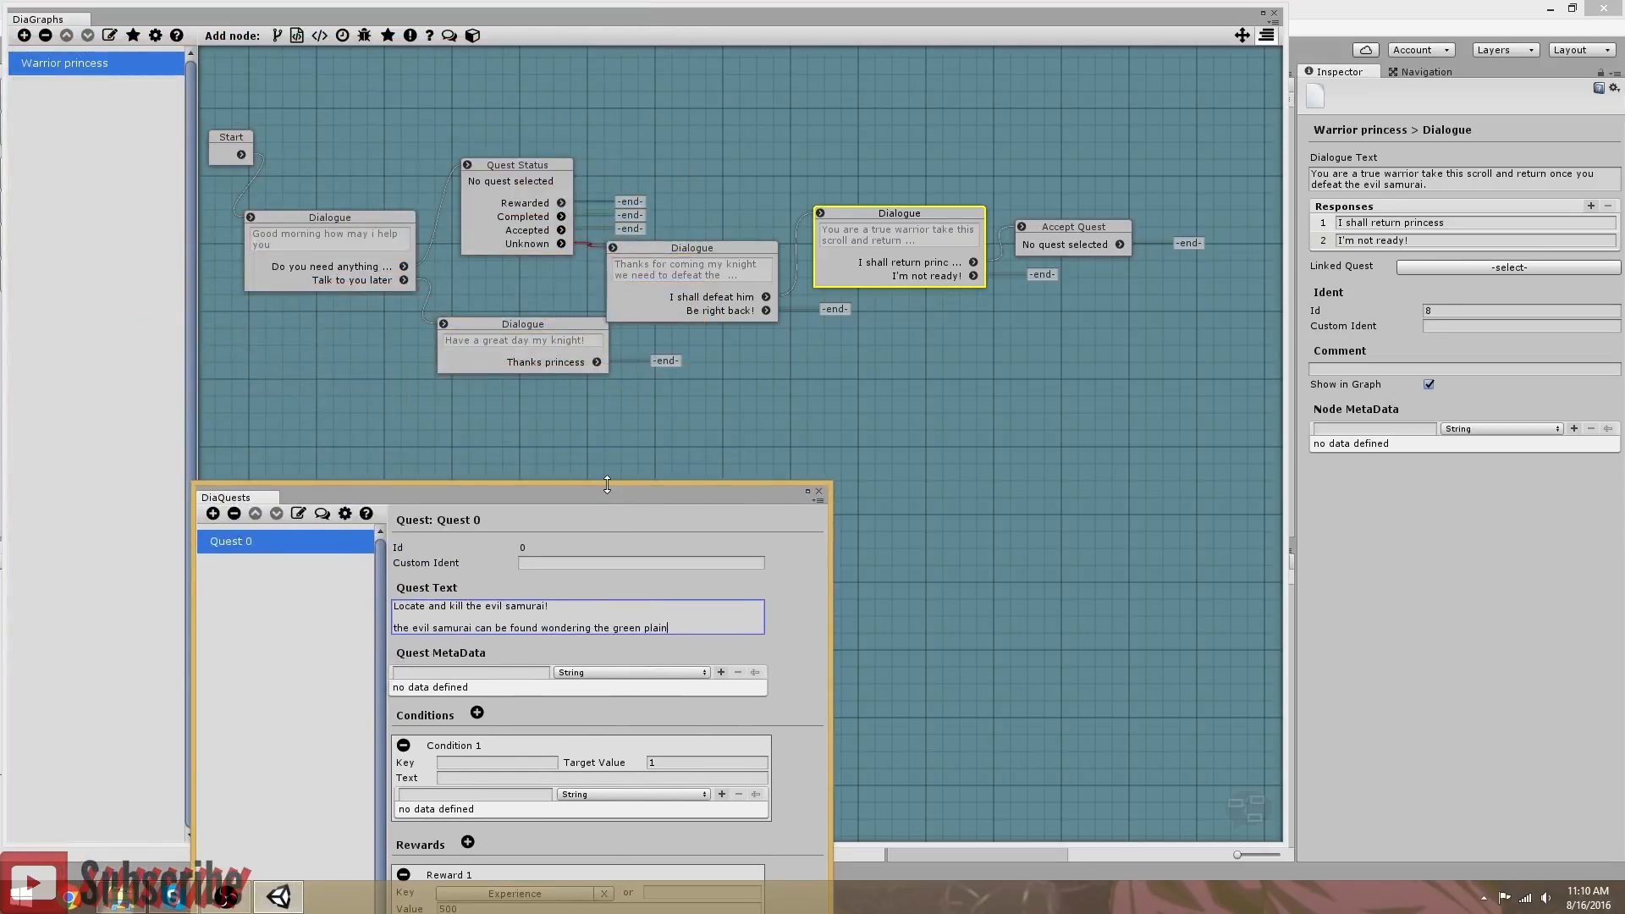
click(938, 235)
click(756, 262)
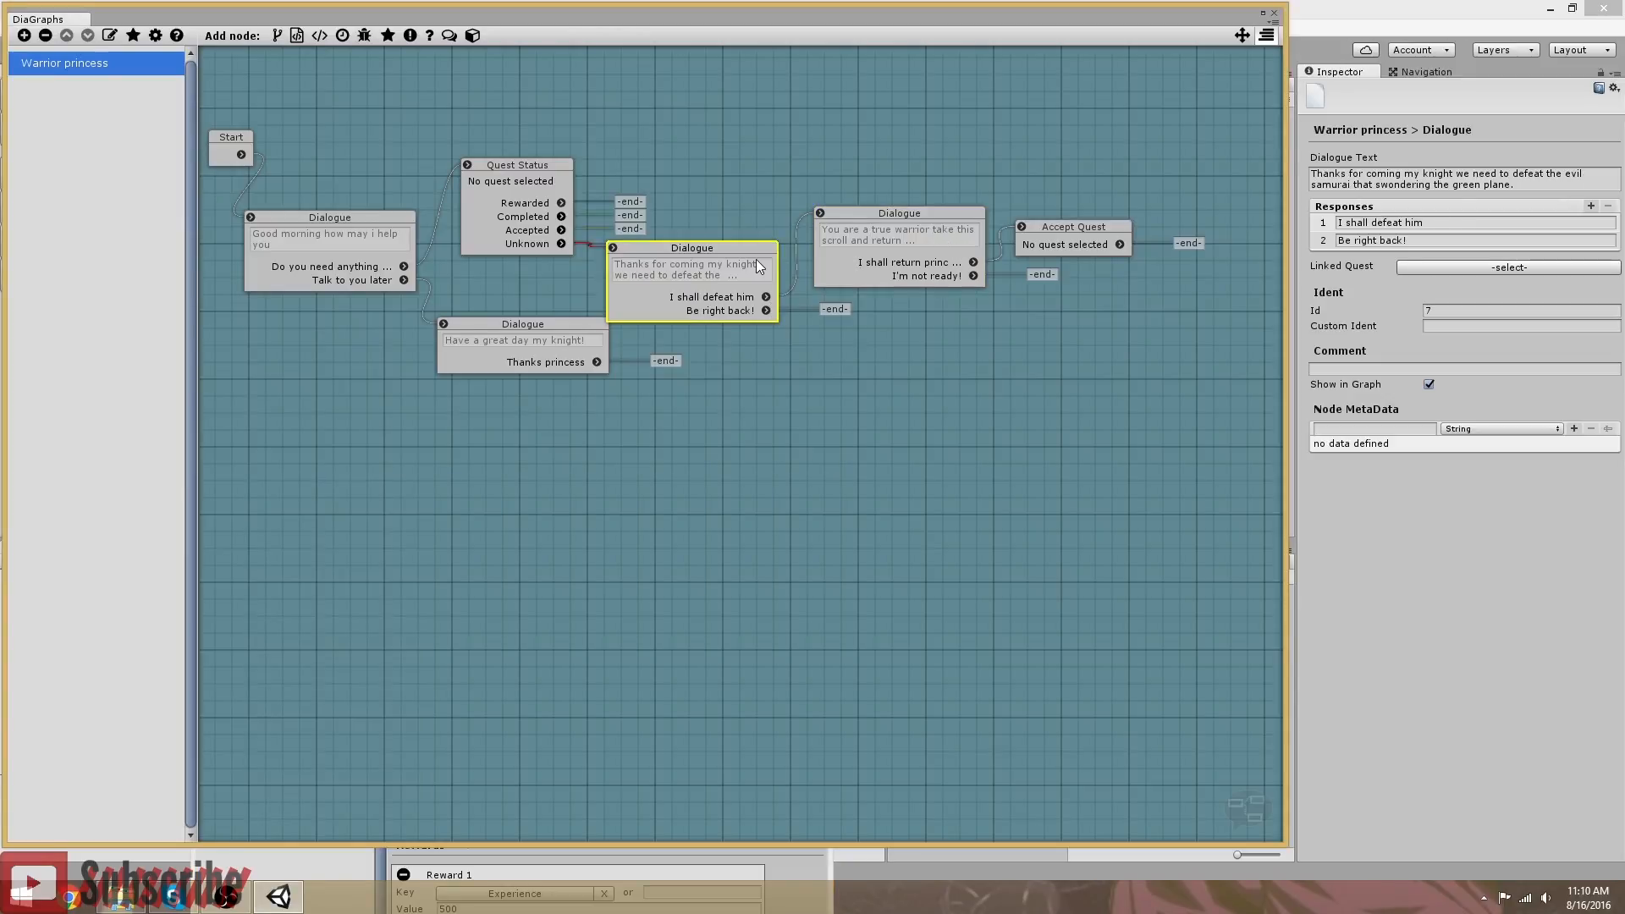
click(1512, 187)
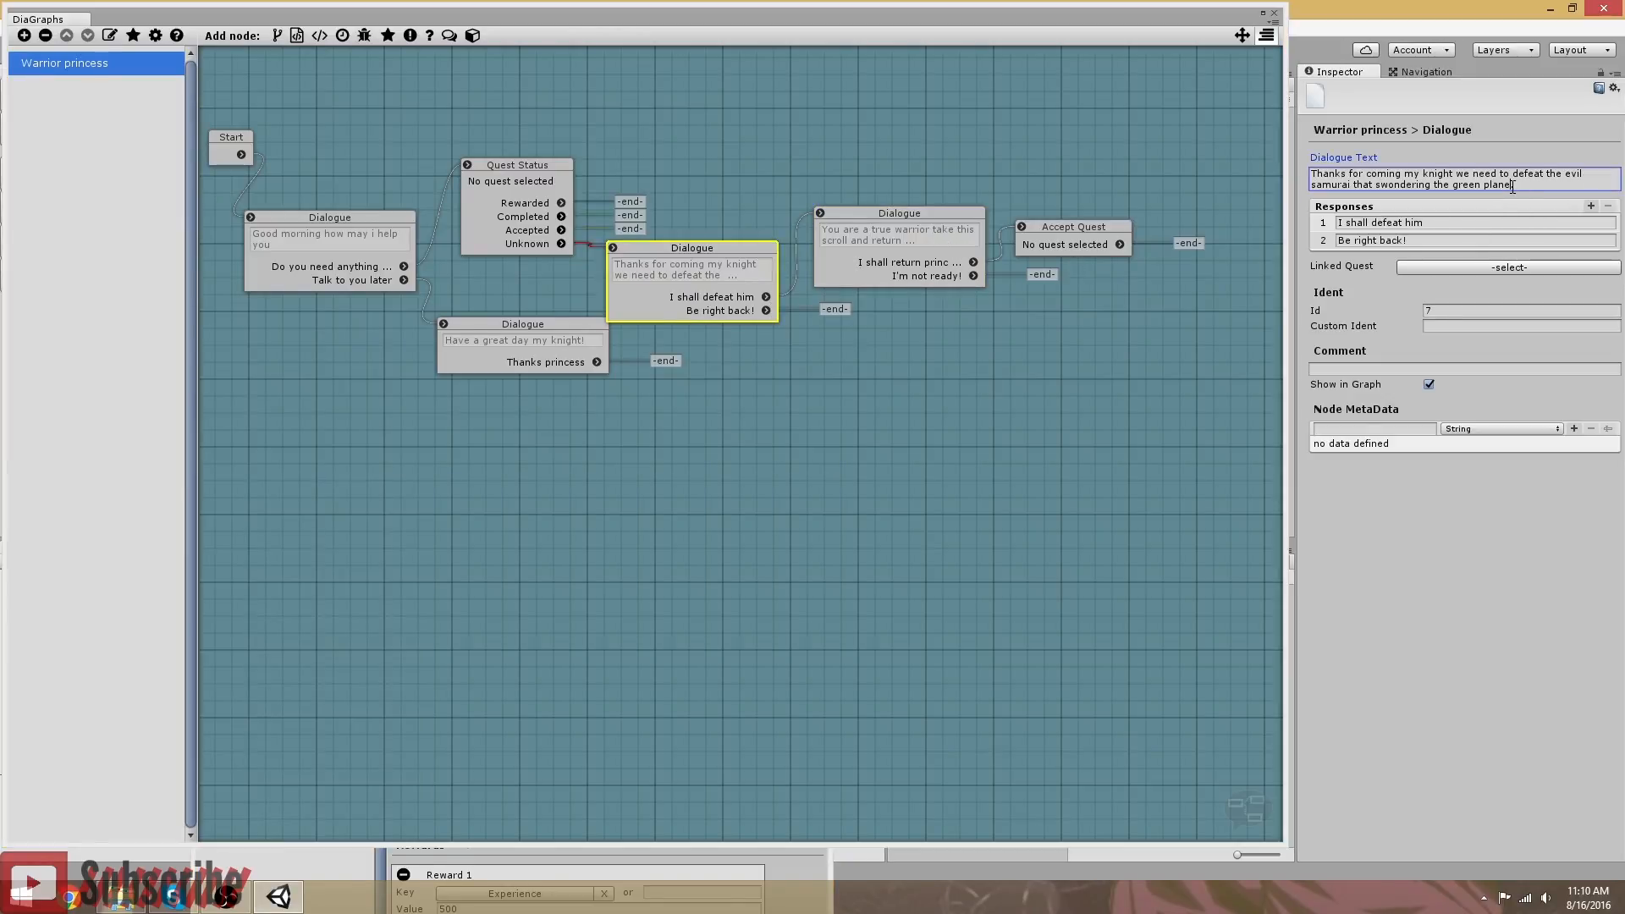
key(BackSpace)
key(BackSpace)
text(in)
Step: Bring the quest editor back over the graph and end the quest text's last sentence with a period and line break
click(800, 860)
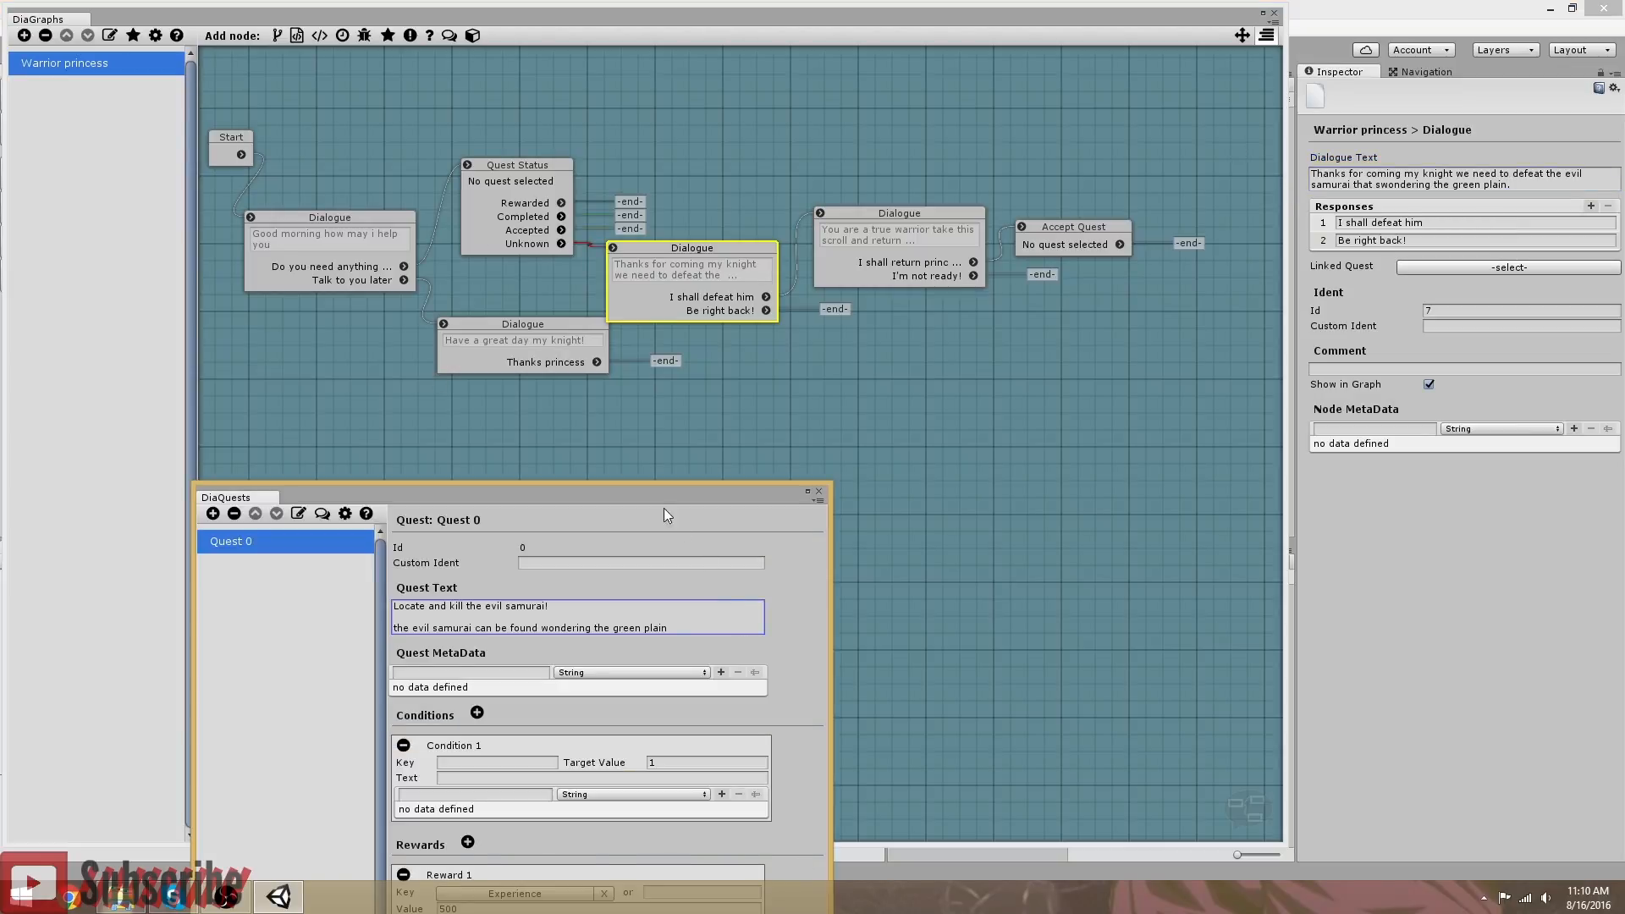
drag(659, 494, 672, 107)
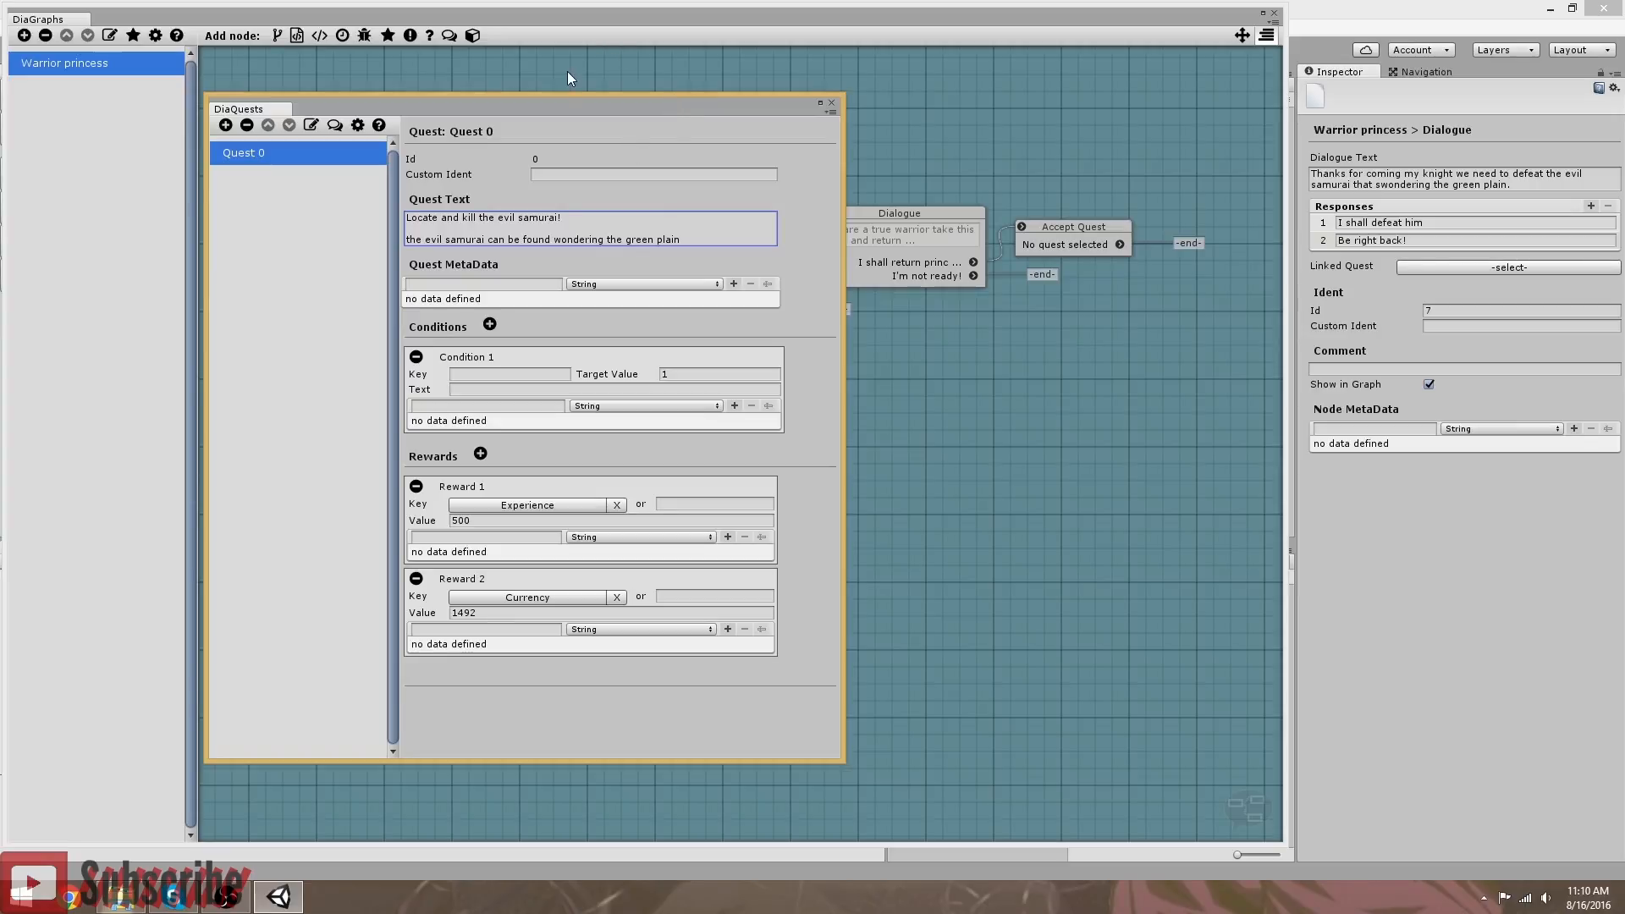
drag(557, 109, 393, 149)
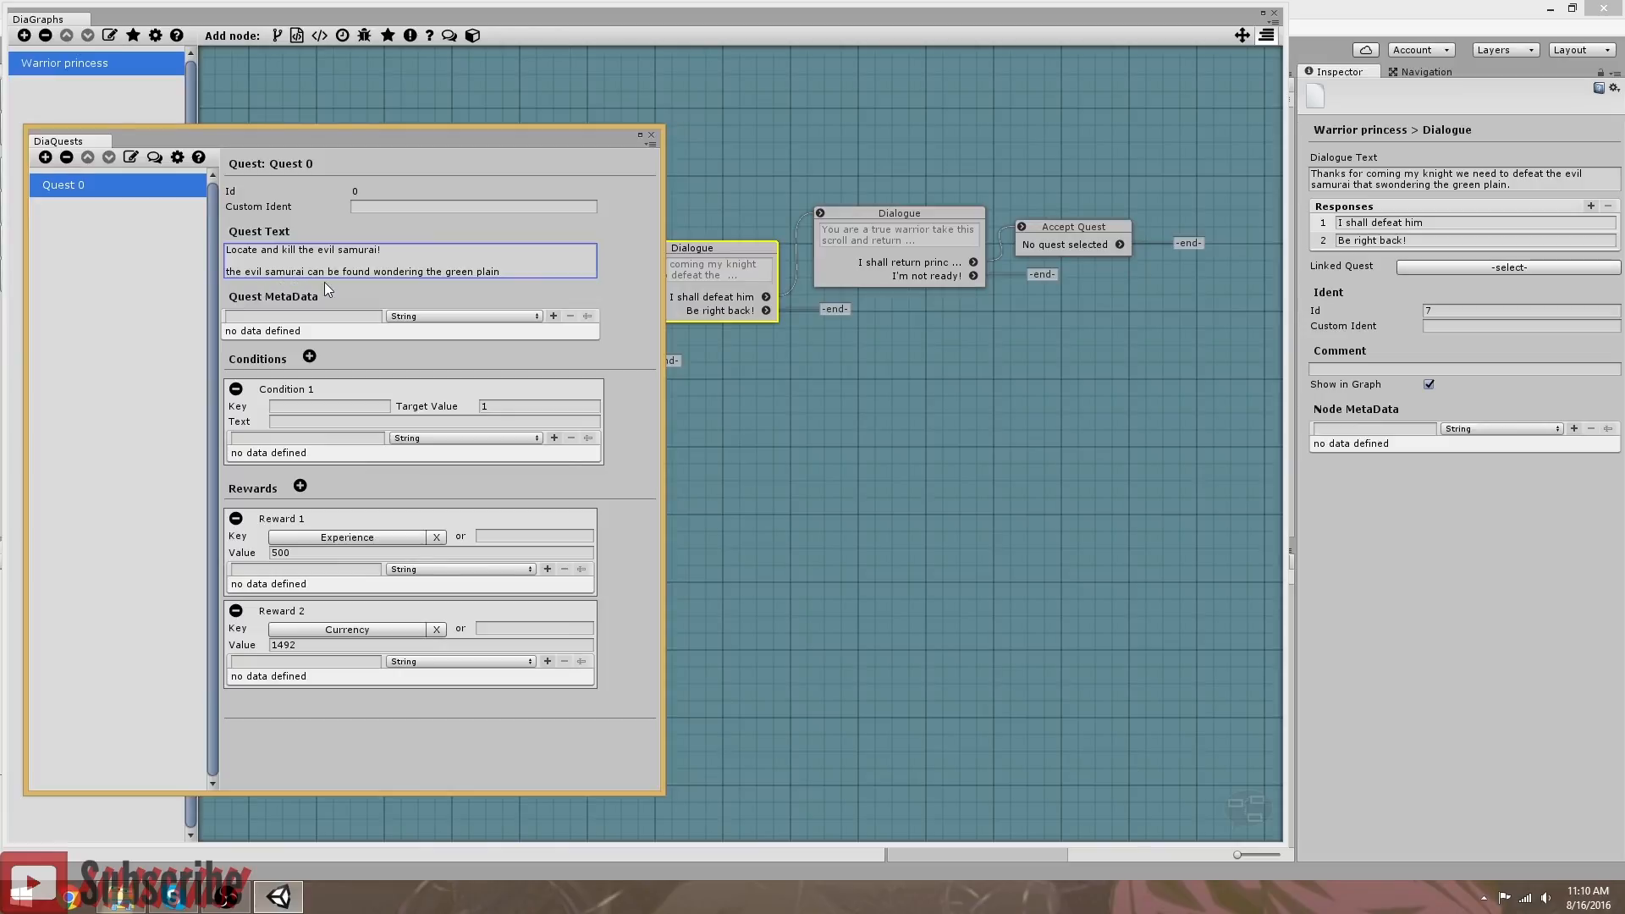
click(495, 275)
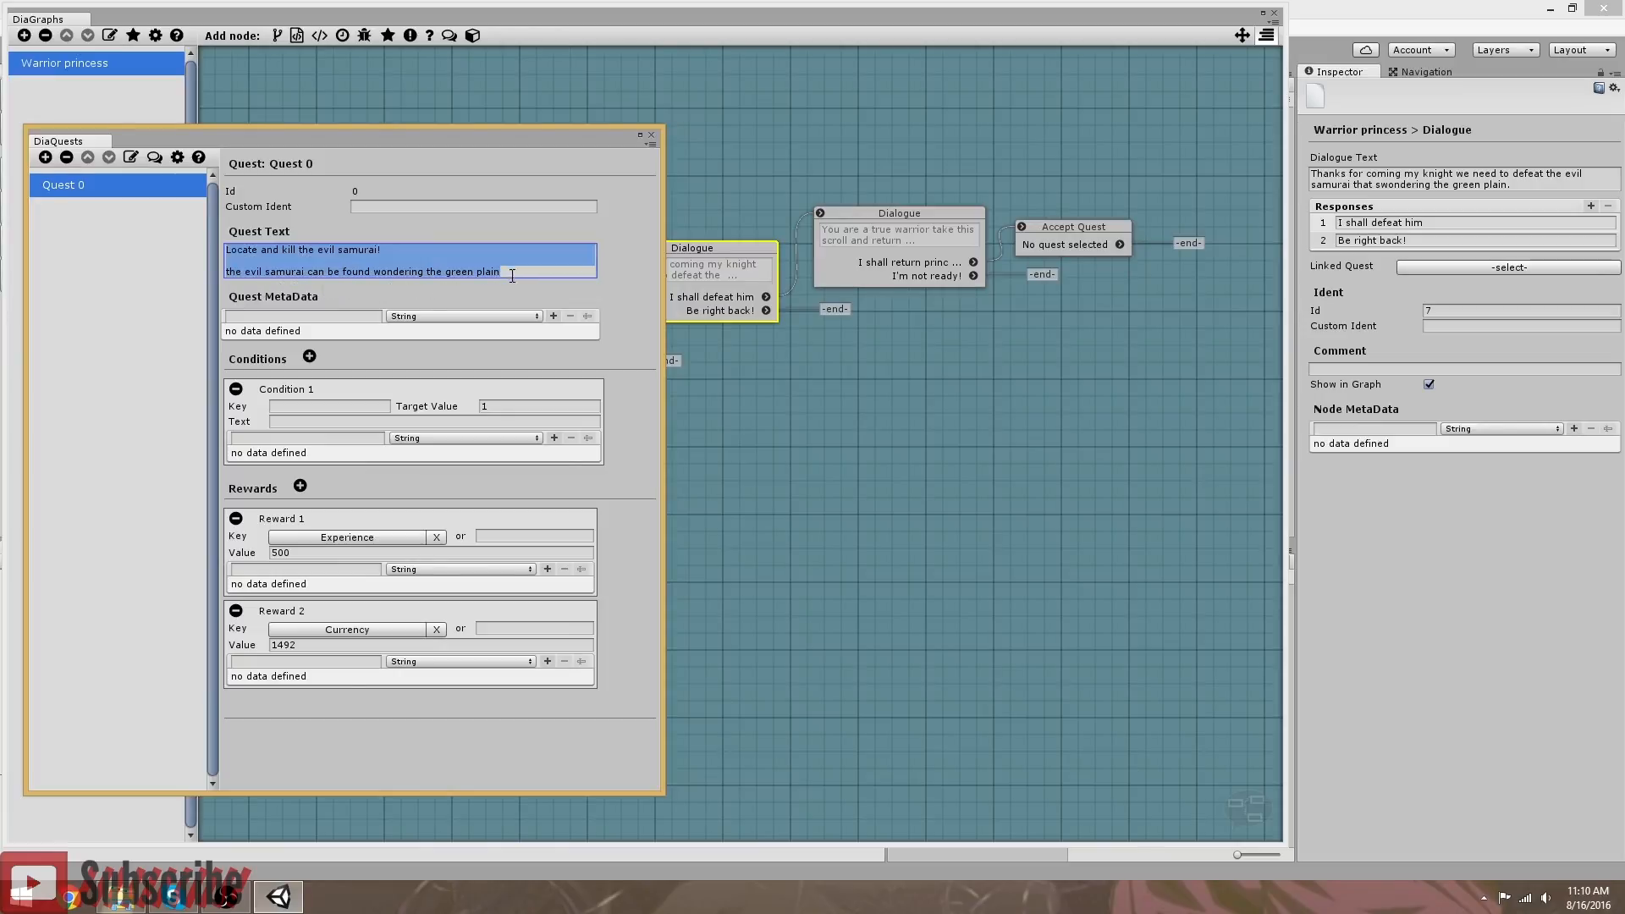
click(506, 277)
text(.)
key(Return)
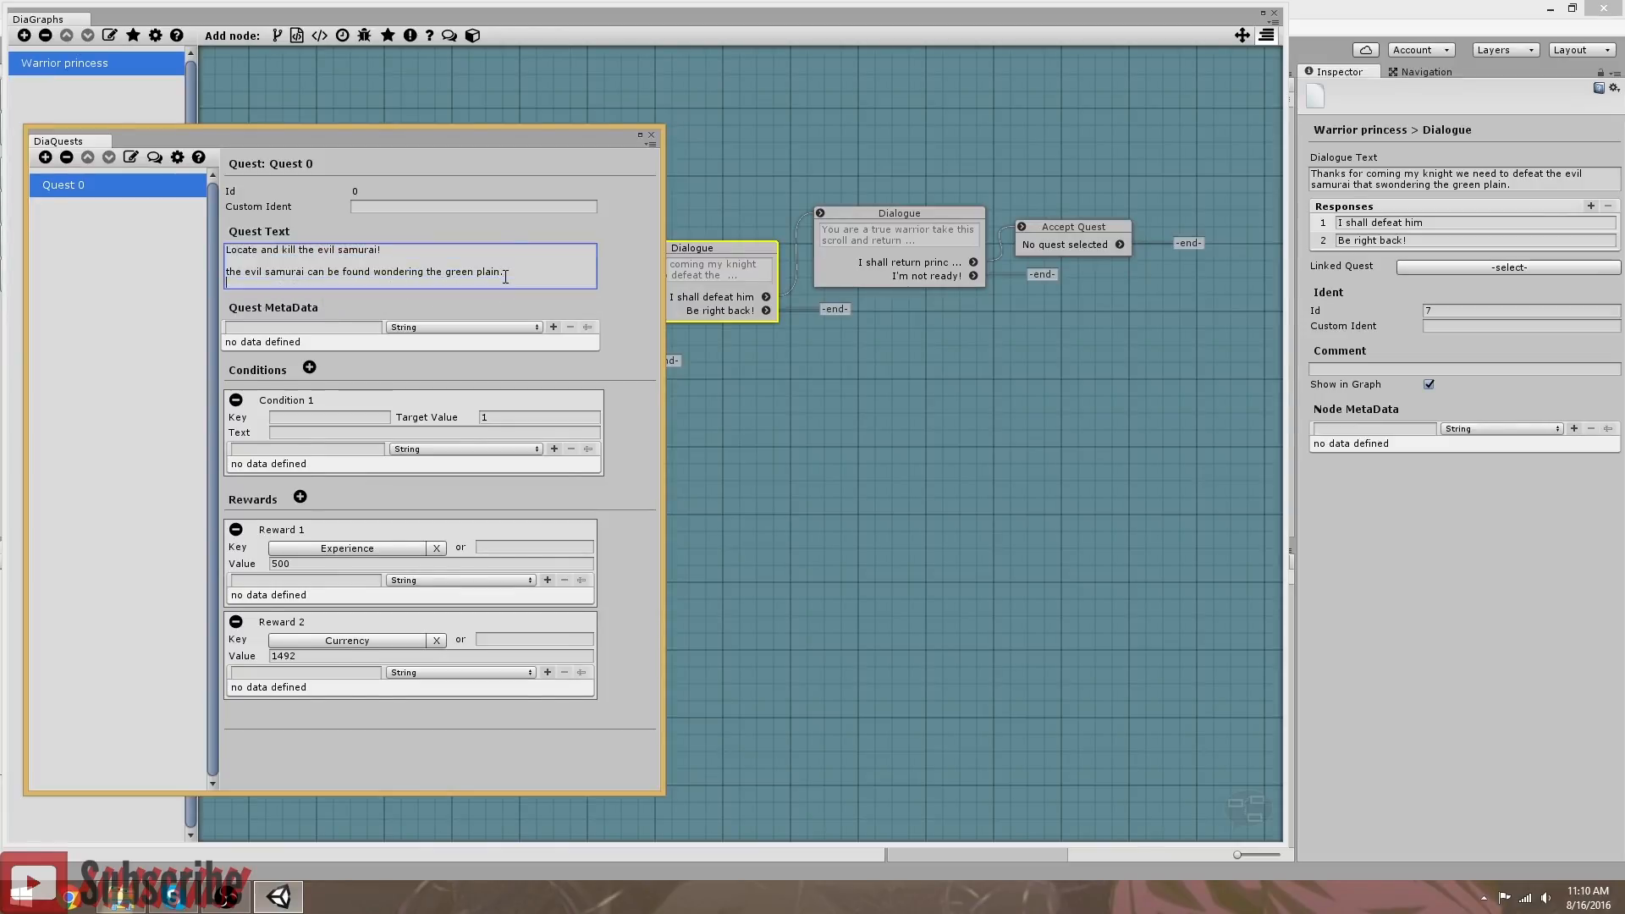
Step: Add the heading "(Completion awards)" on its own line beneath the samurai's location in the quest text
text(())
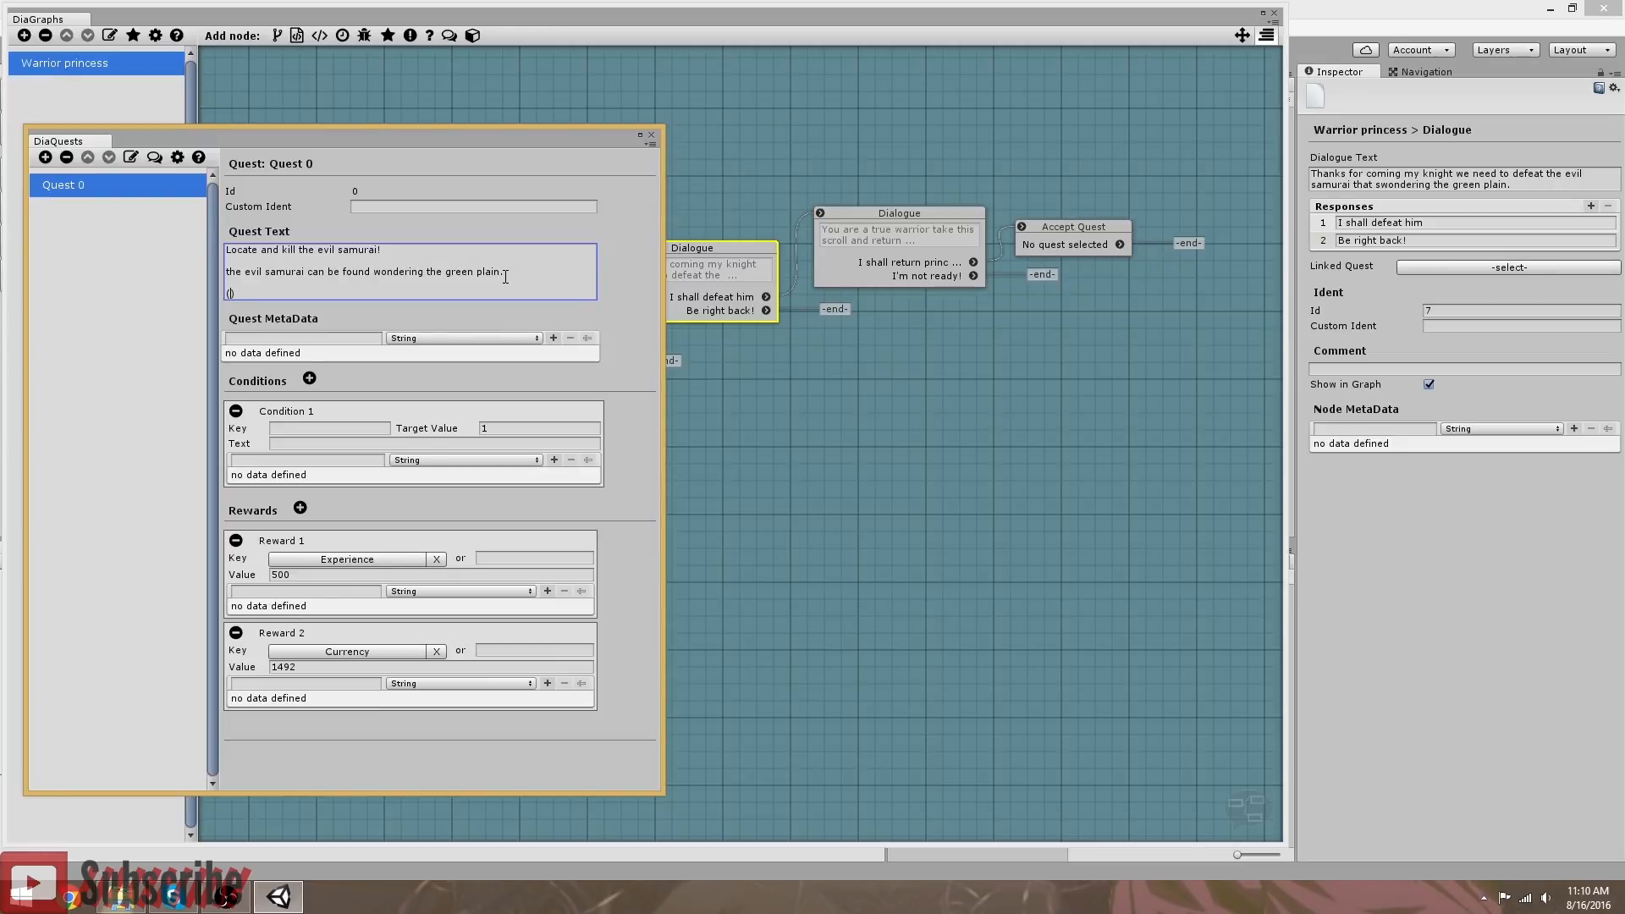
text(A)
key(BackSpace)
text(Complet)
text(ion awar)
text(dds)
key(BackSpace)
key(BackSpace)
text(s)
click(333, 295)
key(Return)
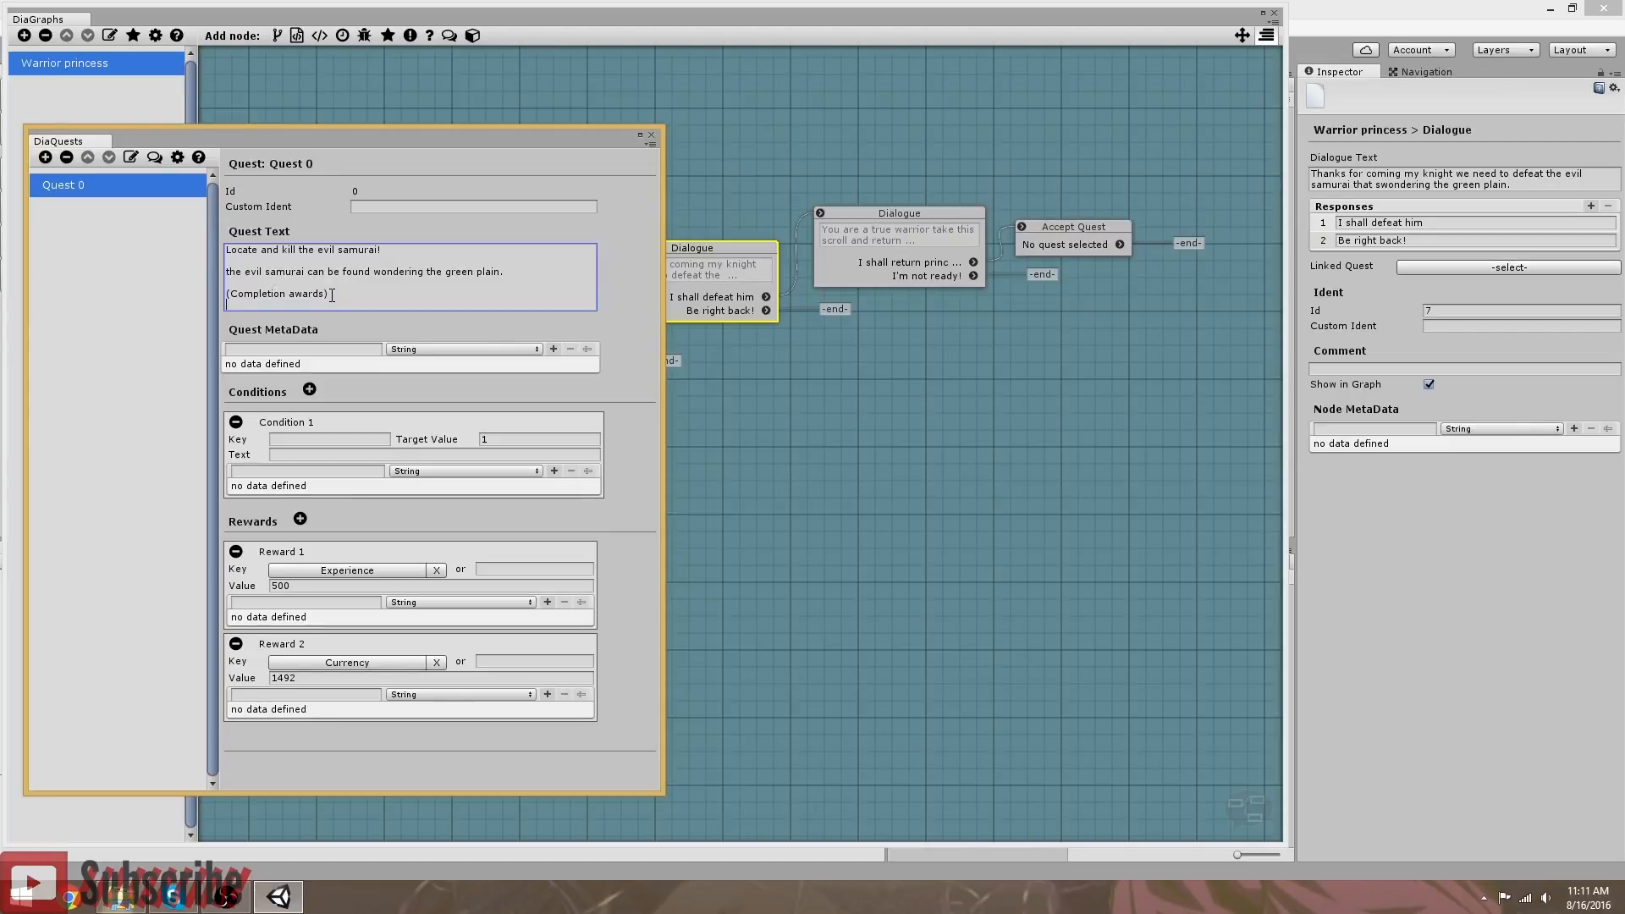
Step: List "1492 gold" and "EXP 500" on separate lines under the completion awards heading
text(1492)
text(gold)
key(Return)
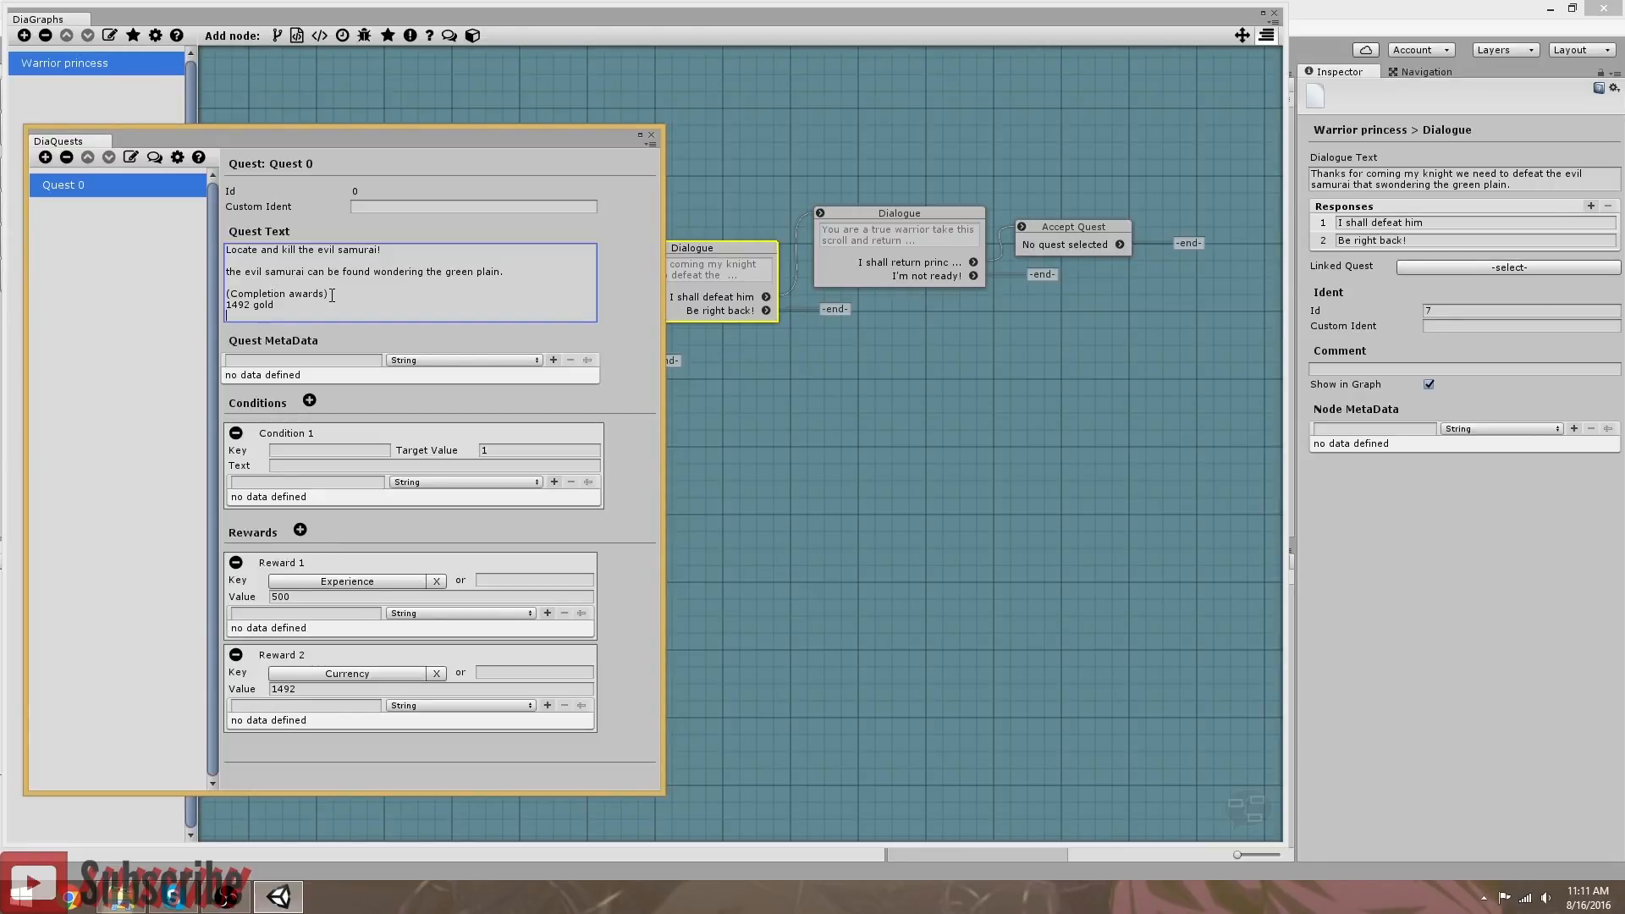
text(EXP 500)
Step: Delete the characters before "gold" in the quest text, then undo the recent edits
key(Right)
key(BackSpace)
key(BackSpace)
key(BackSpace)
key(BackSpace)
key(BackSpace)
key(BackSpace)
key(BackSpace)
key(BackSpace)
key(BackSpace)
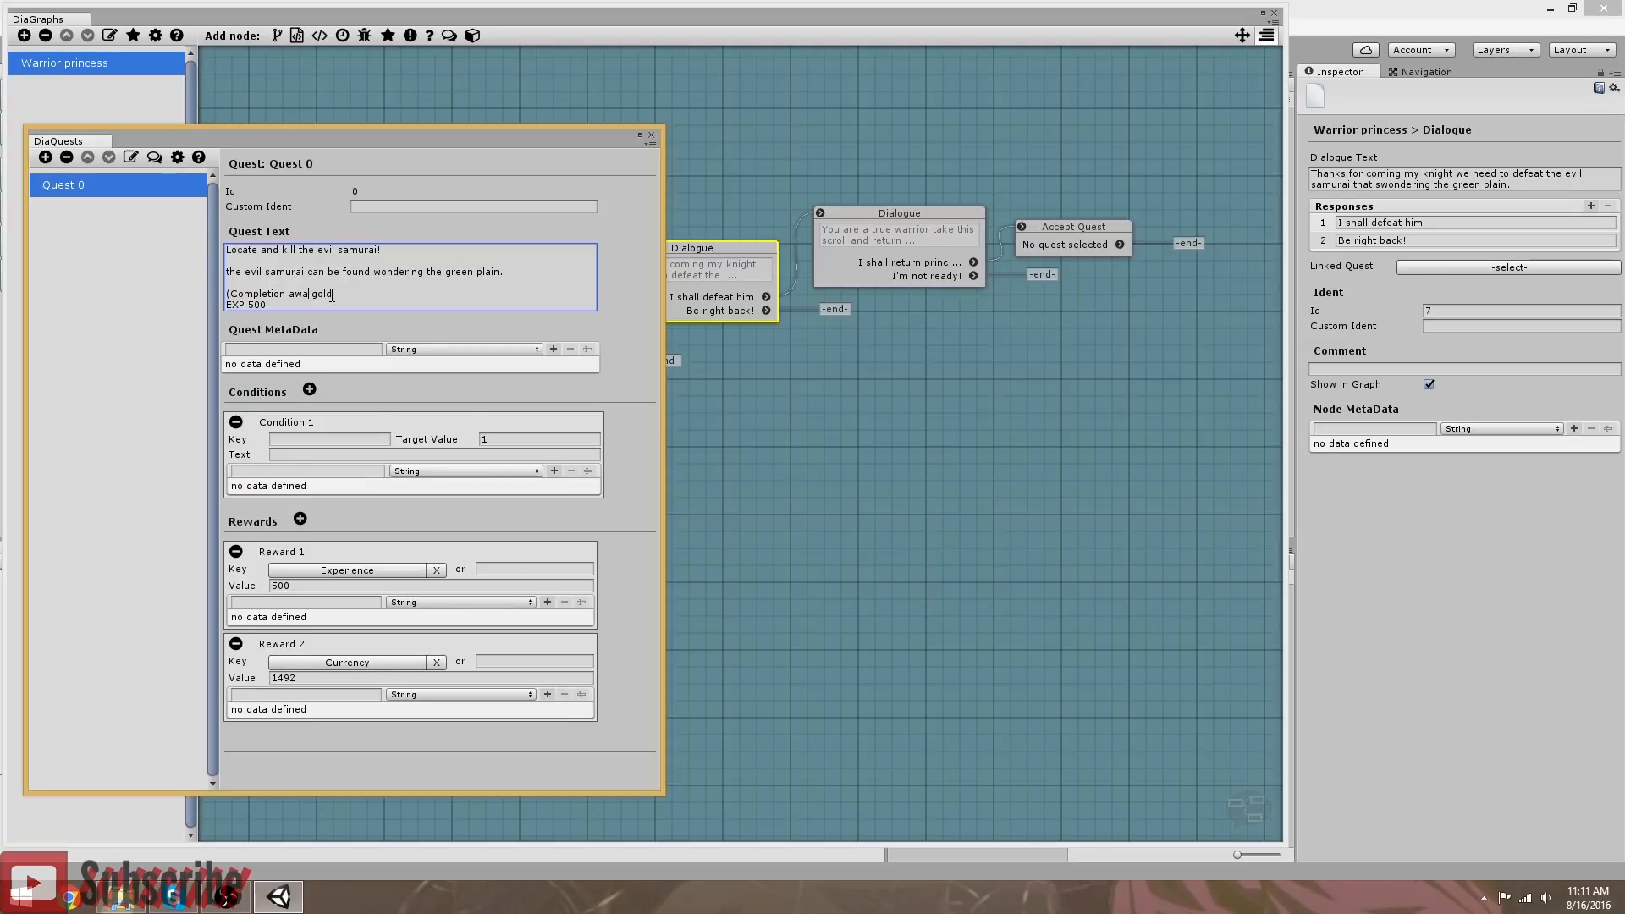
key(ctrl+z)
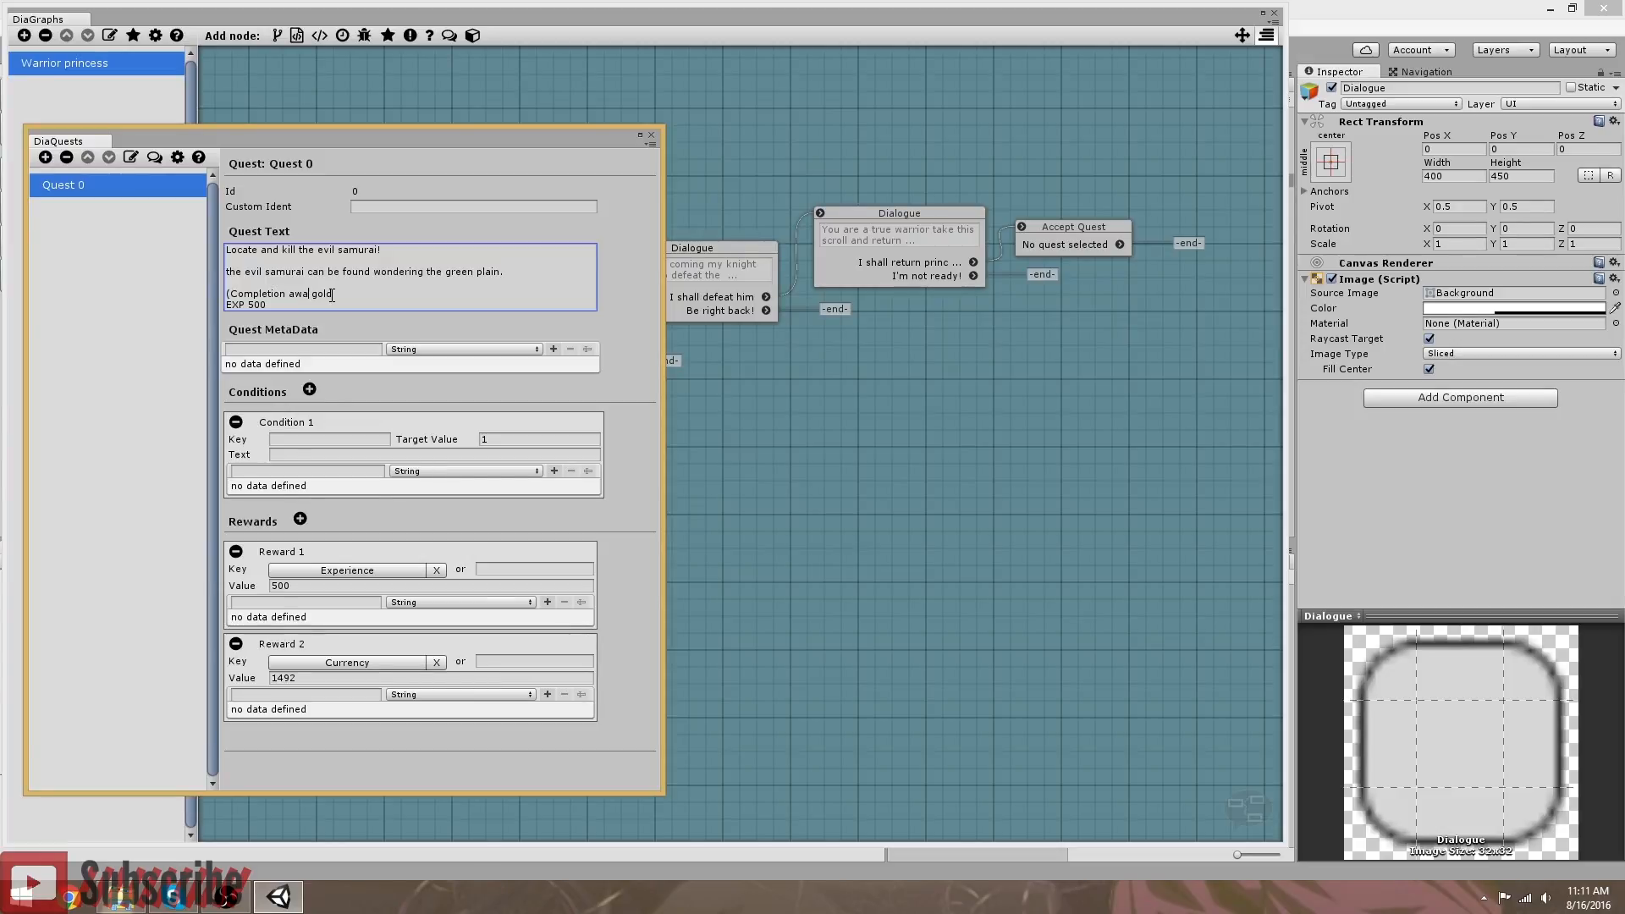
key(ctrl+z)
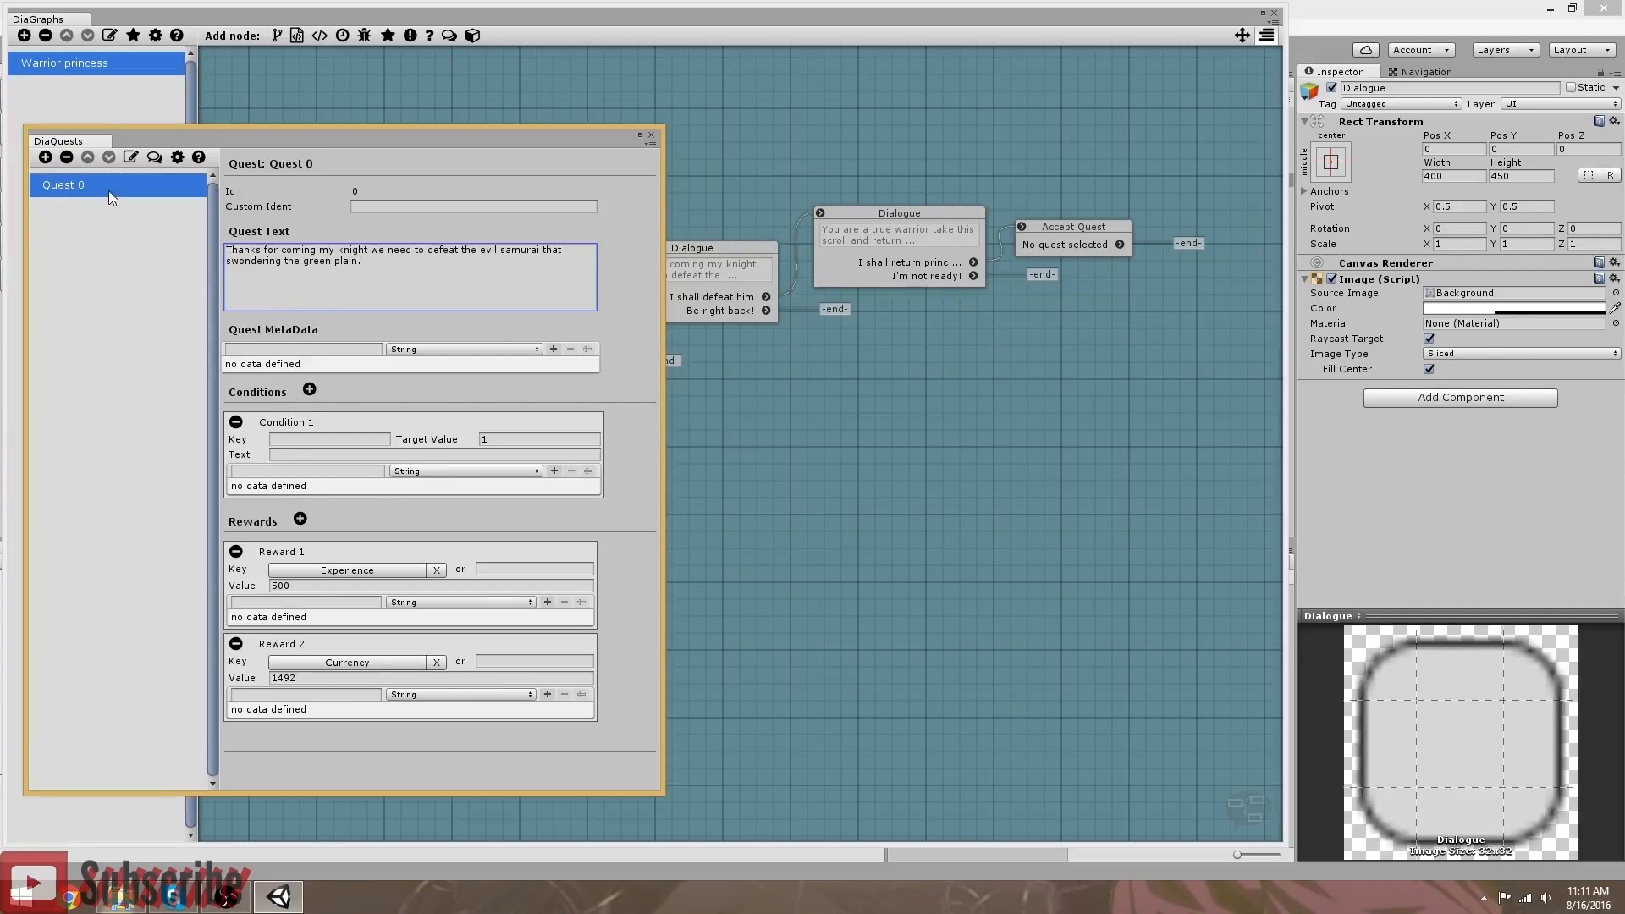
Step: Reopen the quest editor and shorten the quest text to "Thanks for coming my knight we need to defeat the evil samurai."
click(105, 66)
click(134, 36)
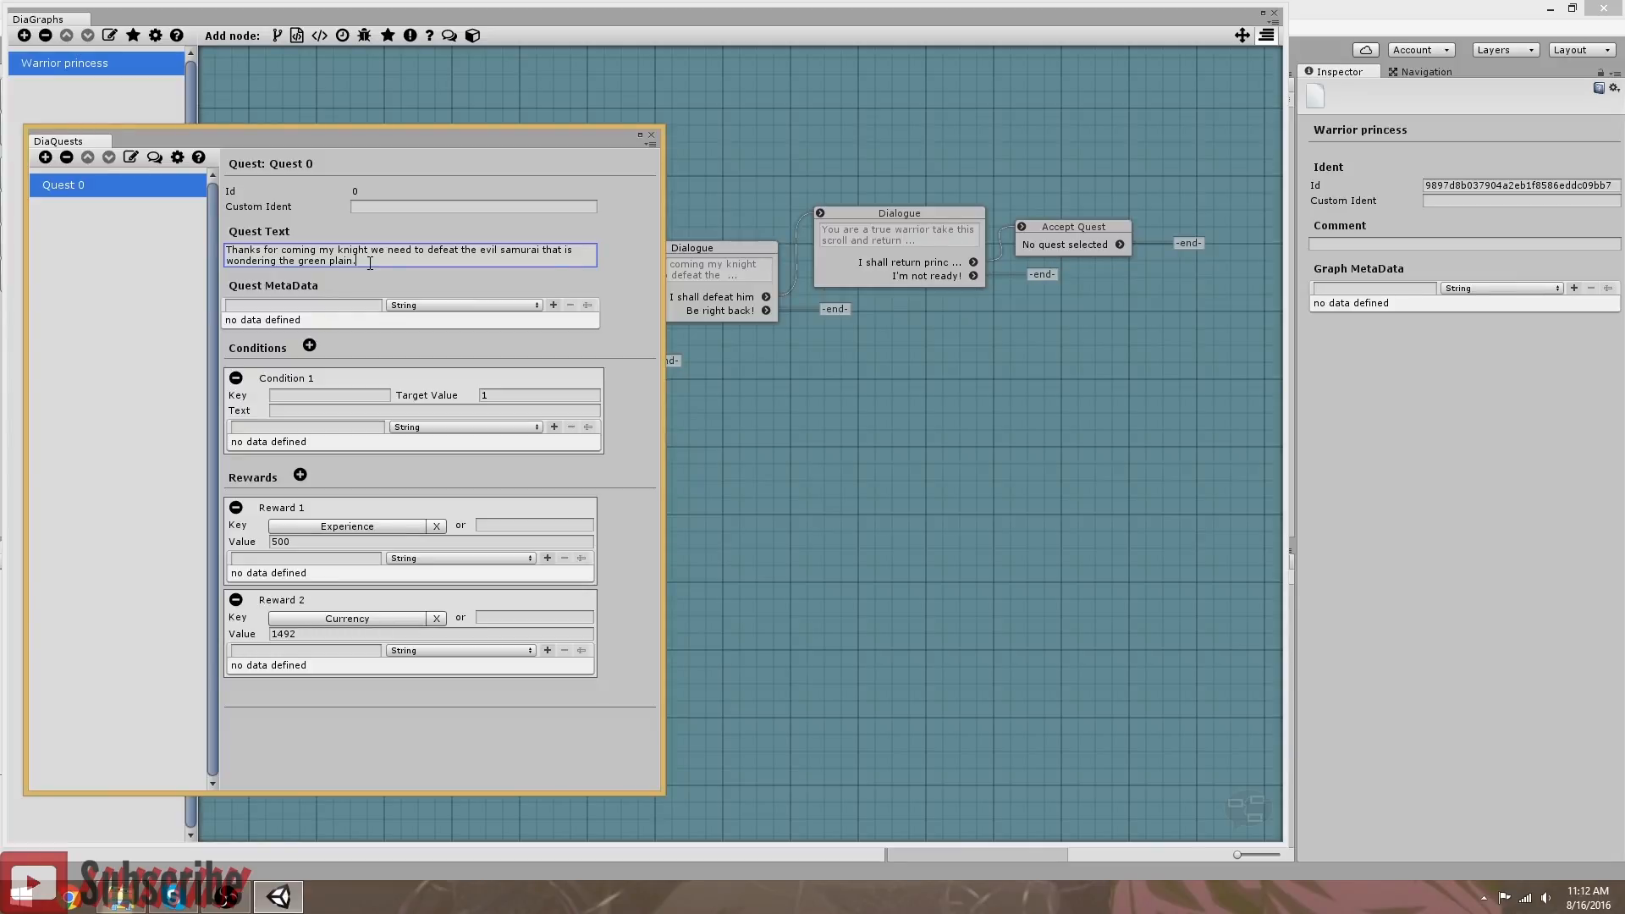
key(BackSpace)
key(BackSpace)
key(BackSpace)
key(BackSpace)
key(BackSpace)
key(BackSpace)
key(BackSpace)
key(BackSpace)
key(BackSpace)
key(BackSpace)
key(BackSpace)
key(BackSpace)
key(BackSpace)
key(BackSpace)
key(BackSpace)
key(BackSpace)
key(BackSpace)
key(BackSpace)
key(BackSpace)
key(BackSpace)
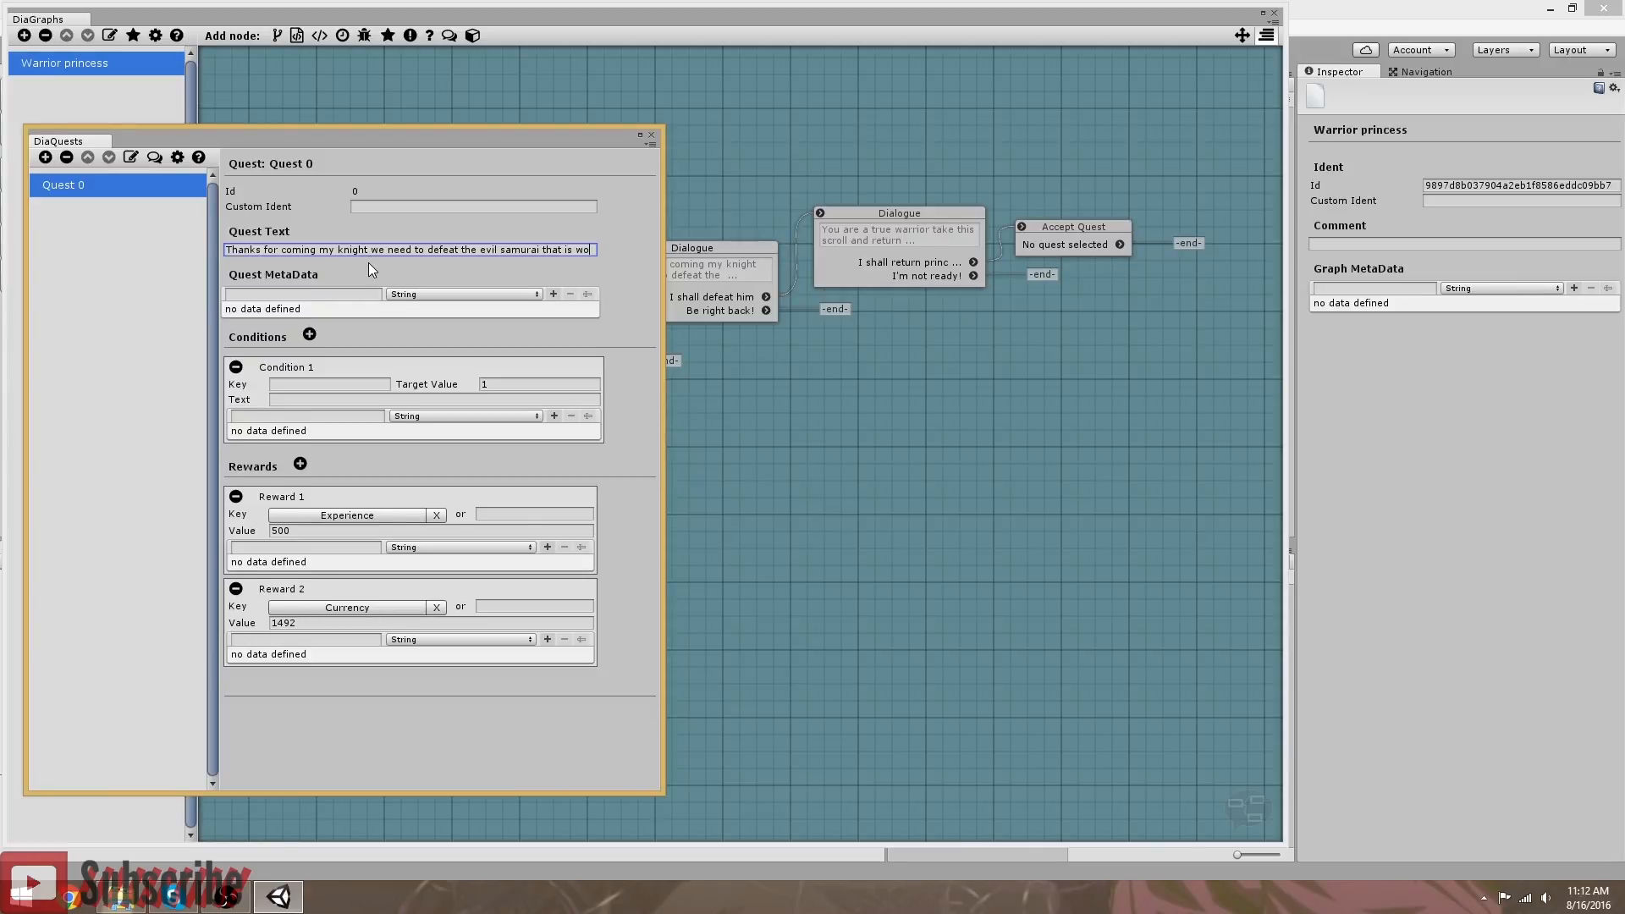
key(BackSpace)
key(BackSpace)
key(BackSpace)
key(BackSpace)
key(BackSpace)
Step: Add the line "the evil samurai can be found wondering the green pain!" below the quest text's opening sentence
key(Return)
text(the e)
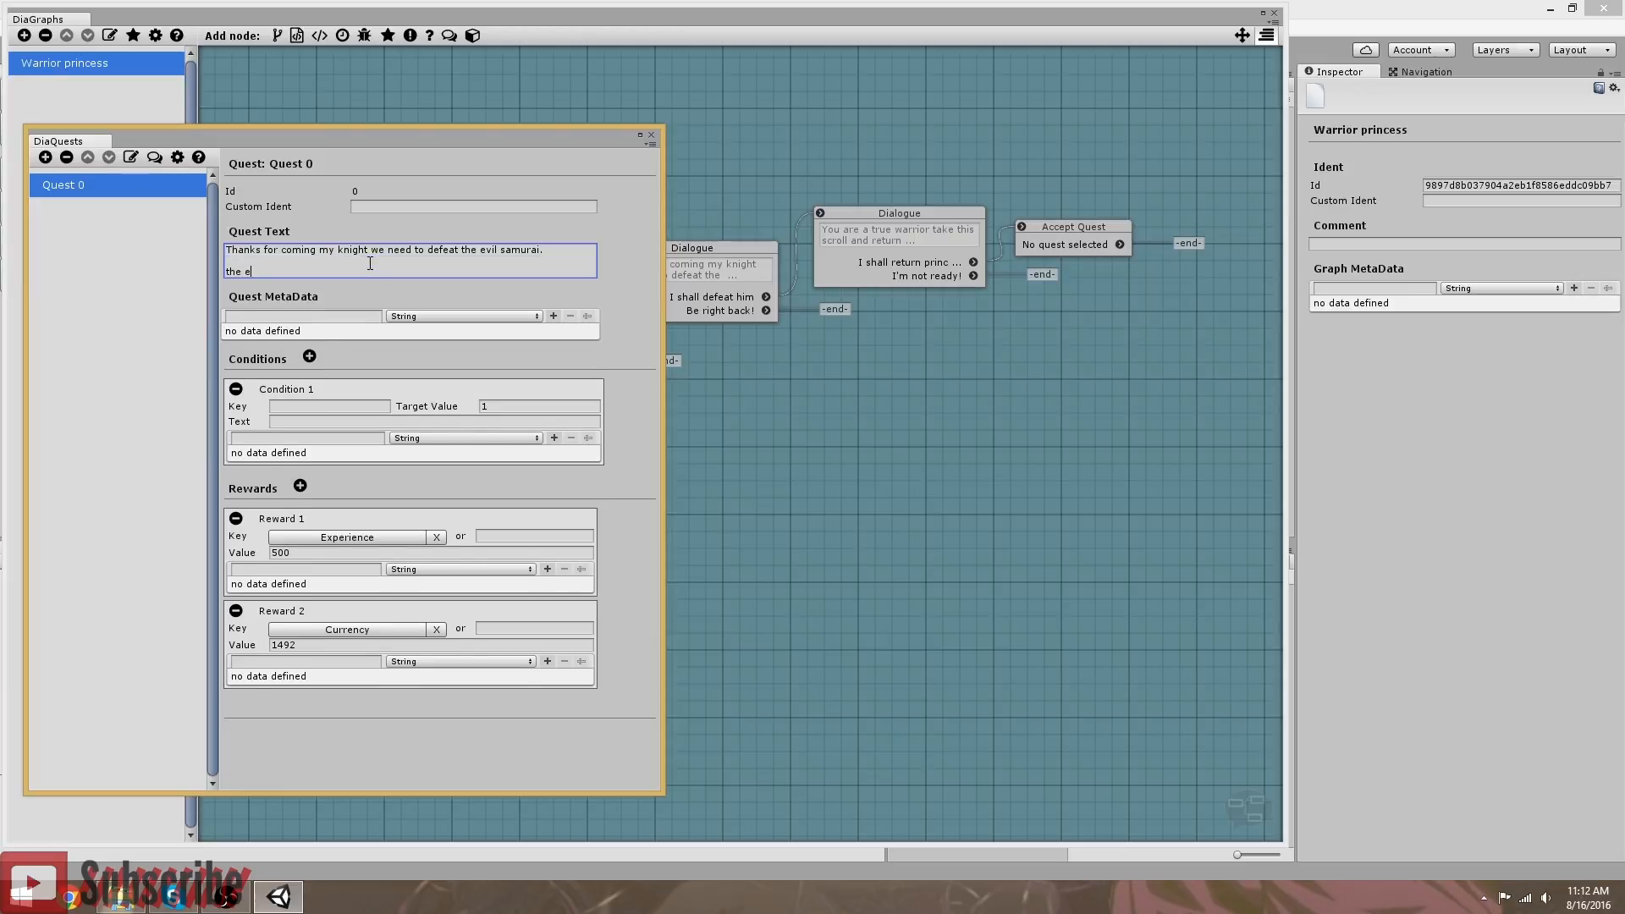
text(vil samurai can be found wondering the green pain!)
key(Return)
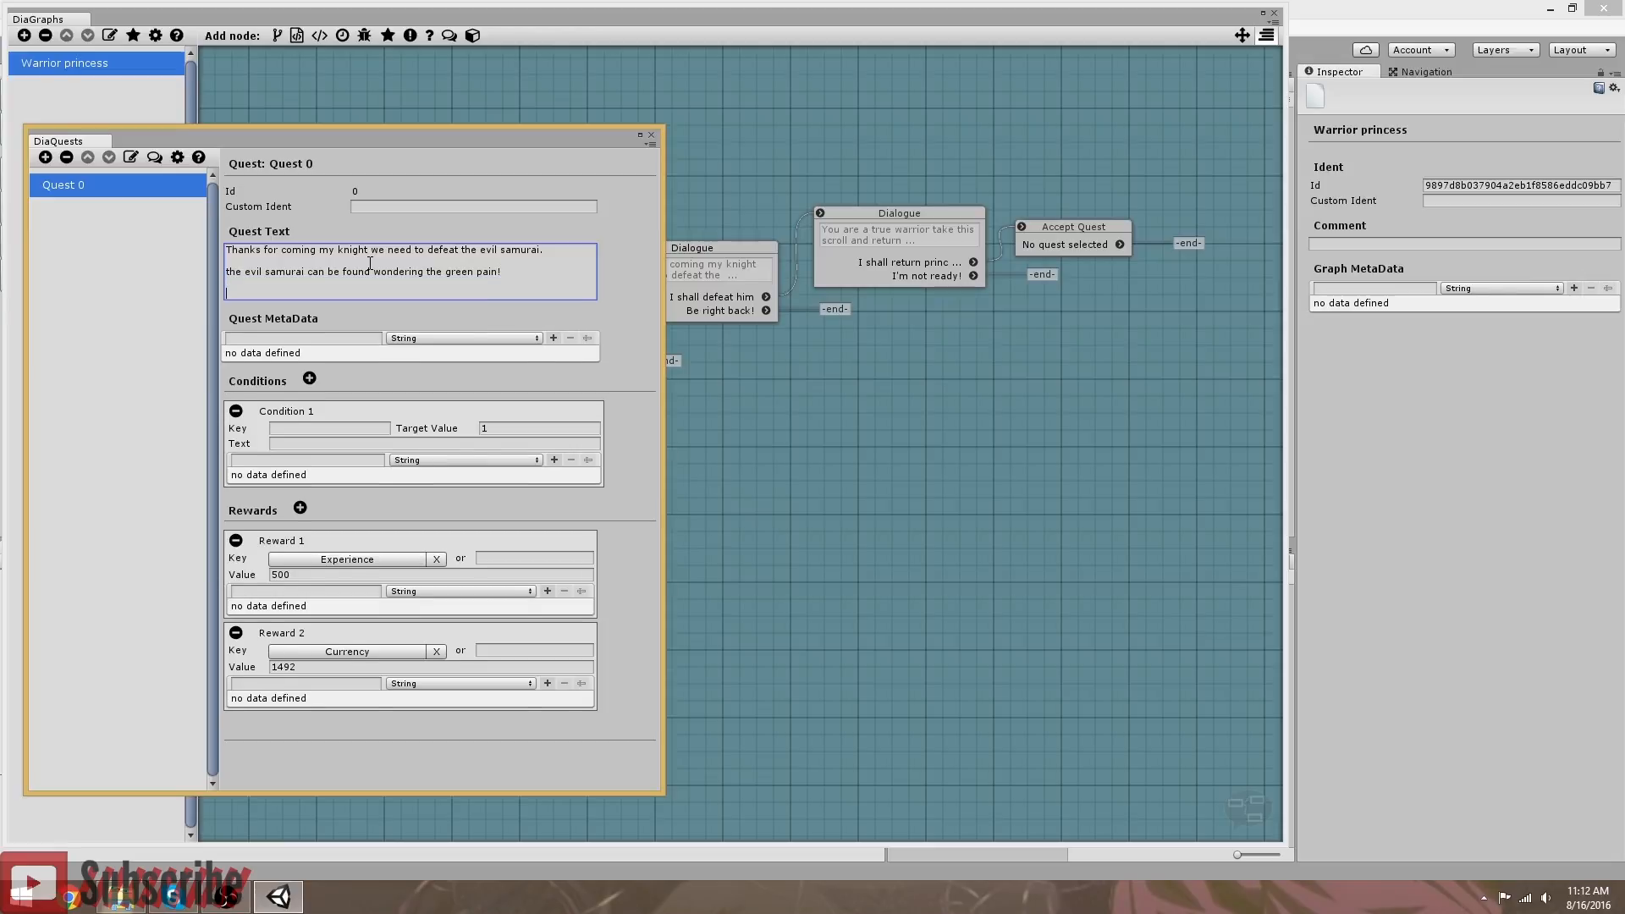
Step: Add the heading "(Completion awards)" at the end of the quest text, followed by a new line
text(())
text(Com)
text(pletion)
text( awards)
key(Return)
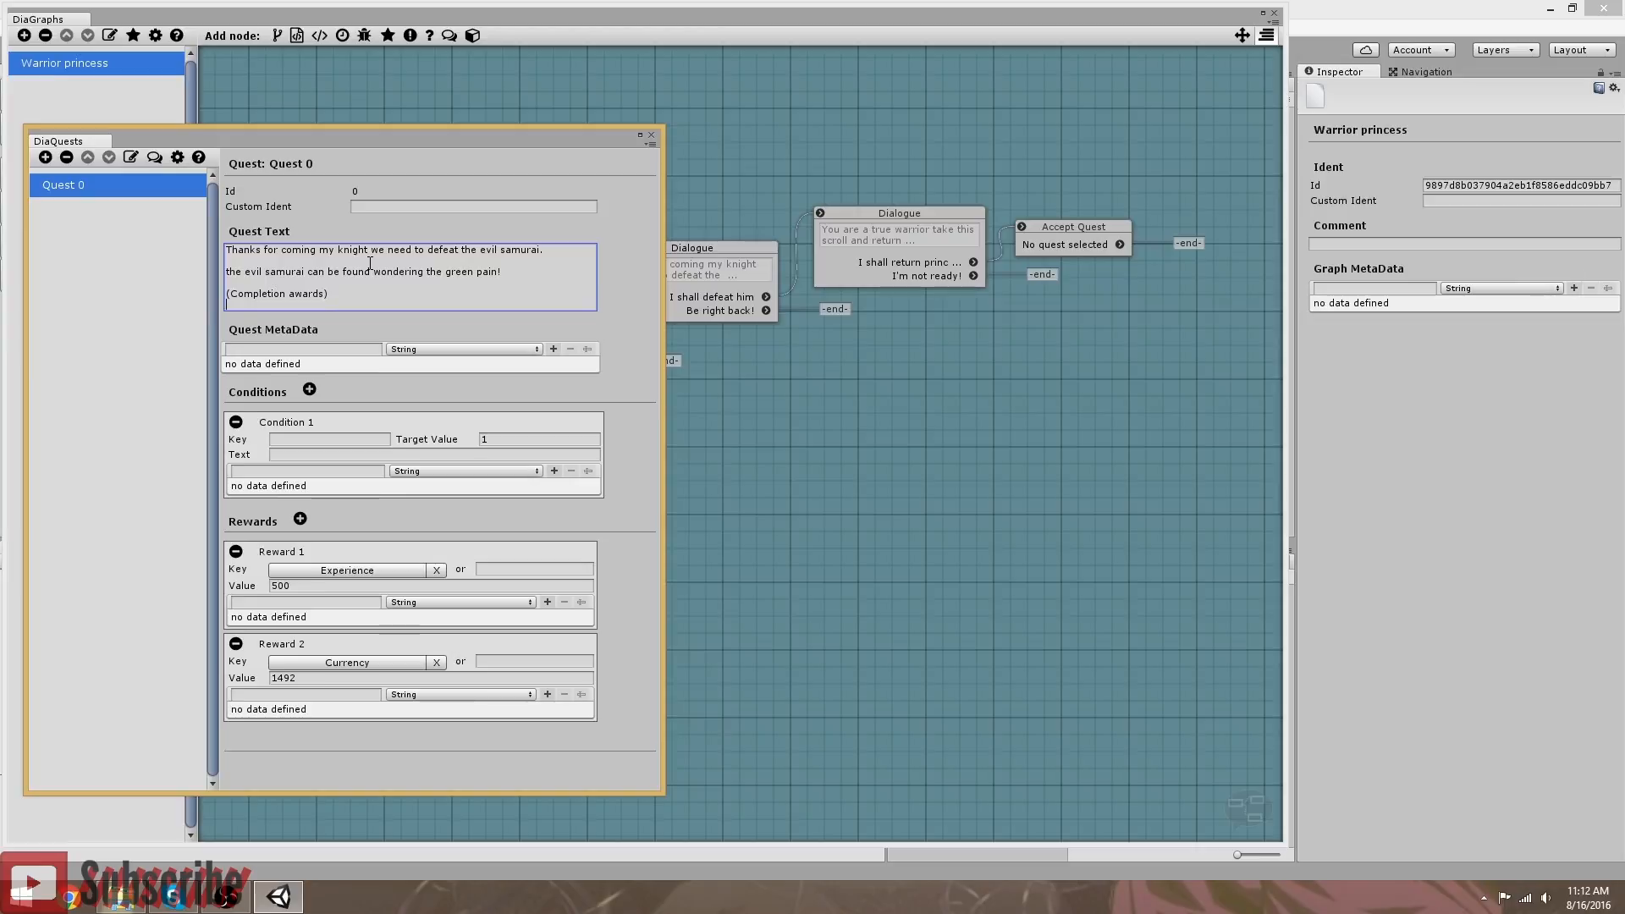
Step: Add the lines "Gold - 1492" and "Exp - 500" under the "(Completion awards)" heading in the quest text
text(Gold - 1)
text(9)
key(BackSpace)
key(BackSpace)
text(492)
key(BackSpace)
key(BackSpace)
key(BackSpace)
text(1492)
key(Return)
text(Exp - 500)
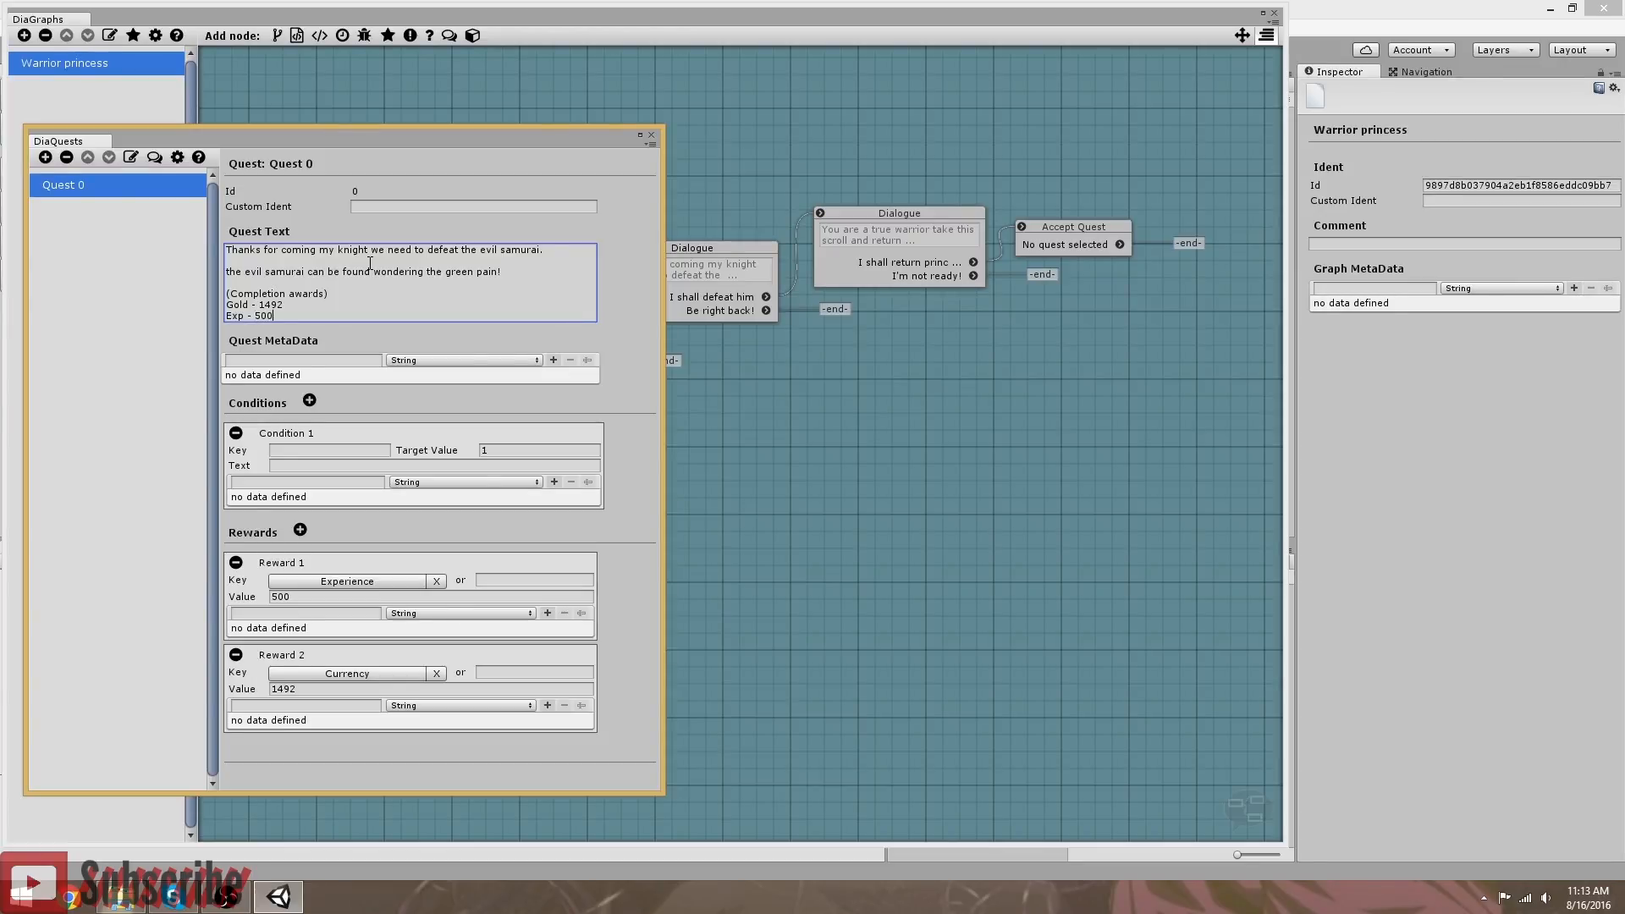
Step: Insert the line "Return when complete!" between the samurai's location sentence and the "(Completion awards)" heading in the quest text
key(Return)
key(Return)
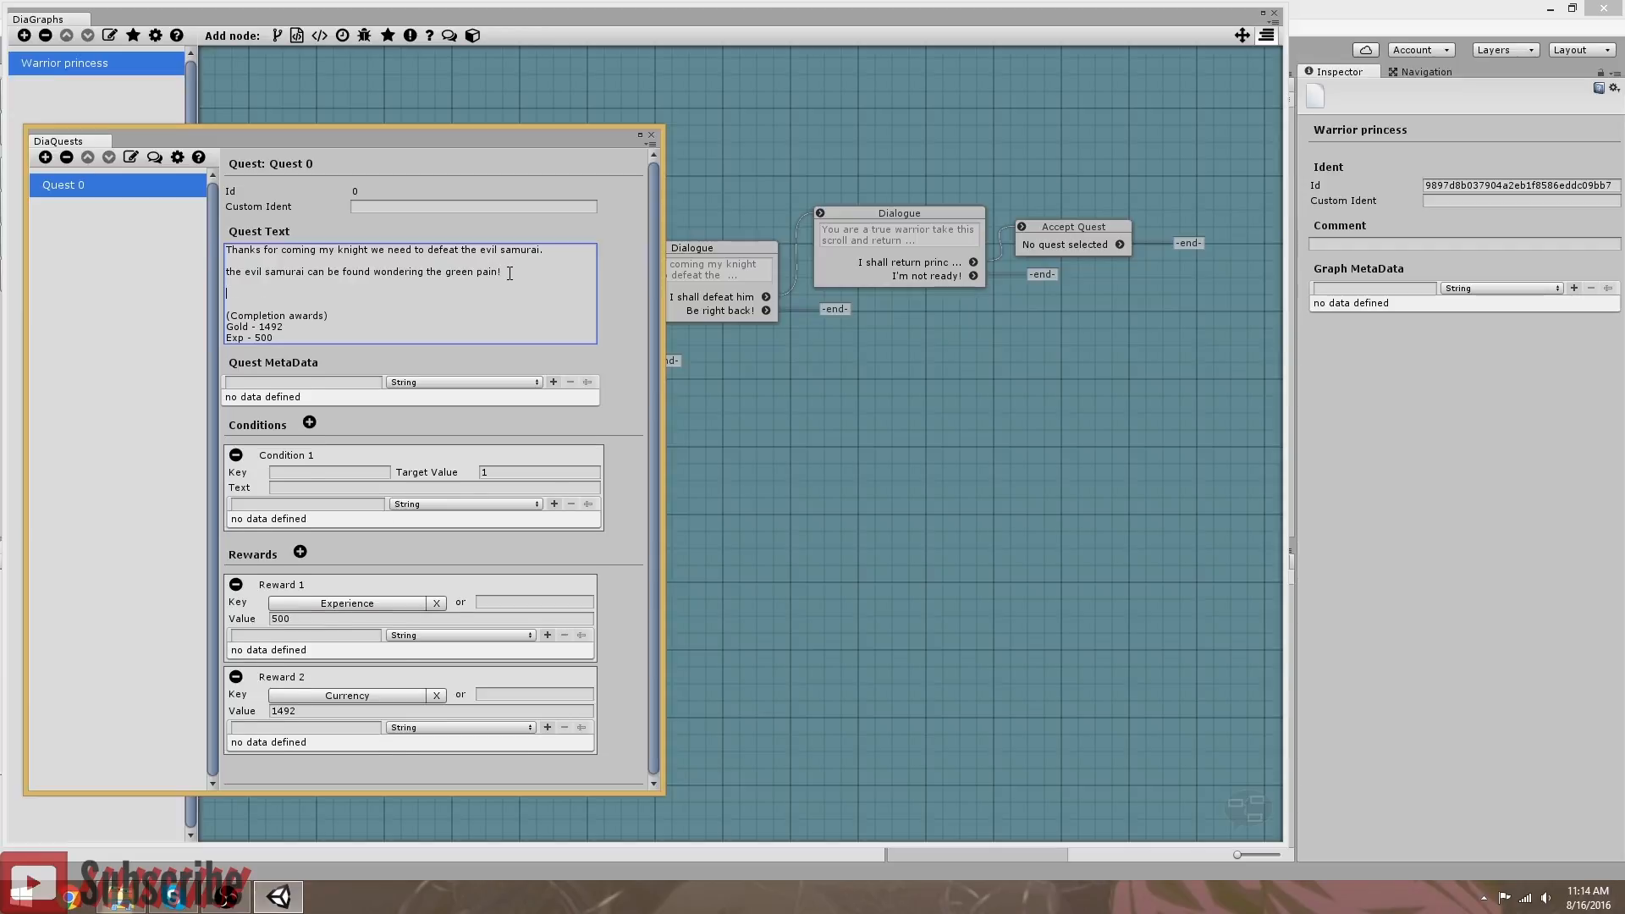
text(return when complete!)
click(231, 294)
key(BackSpace)
text(R)
click(501, 382)
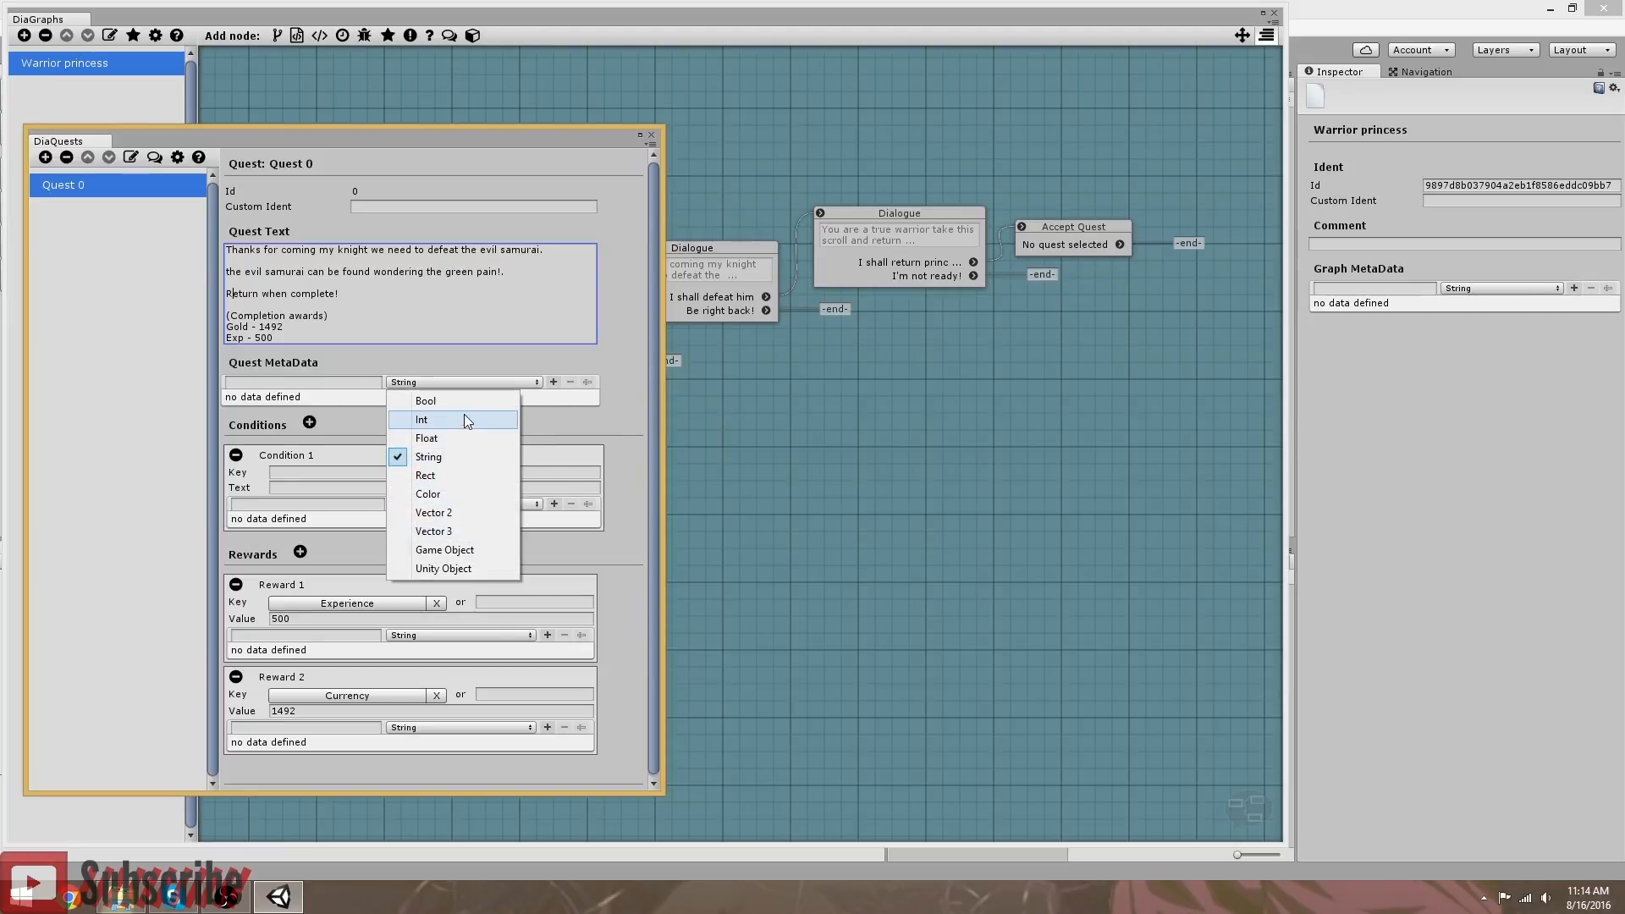
click(624, 400)
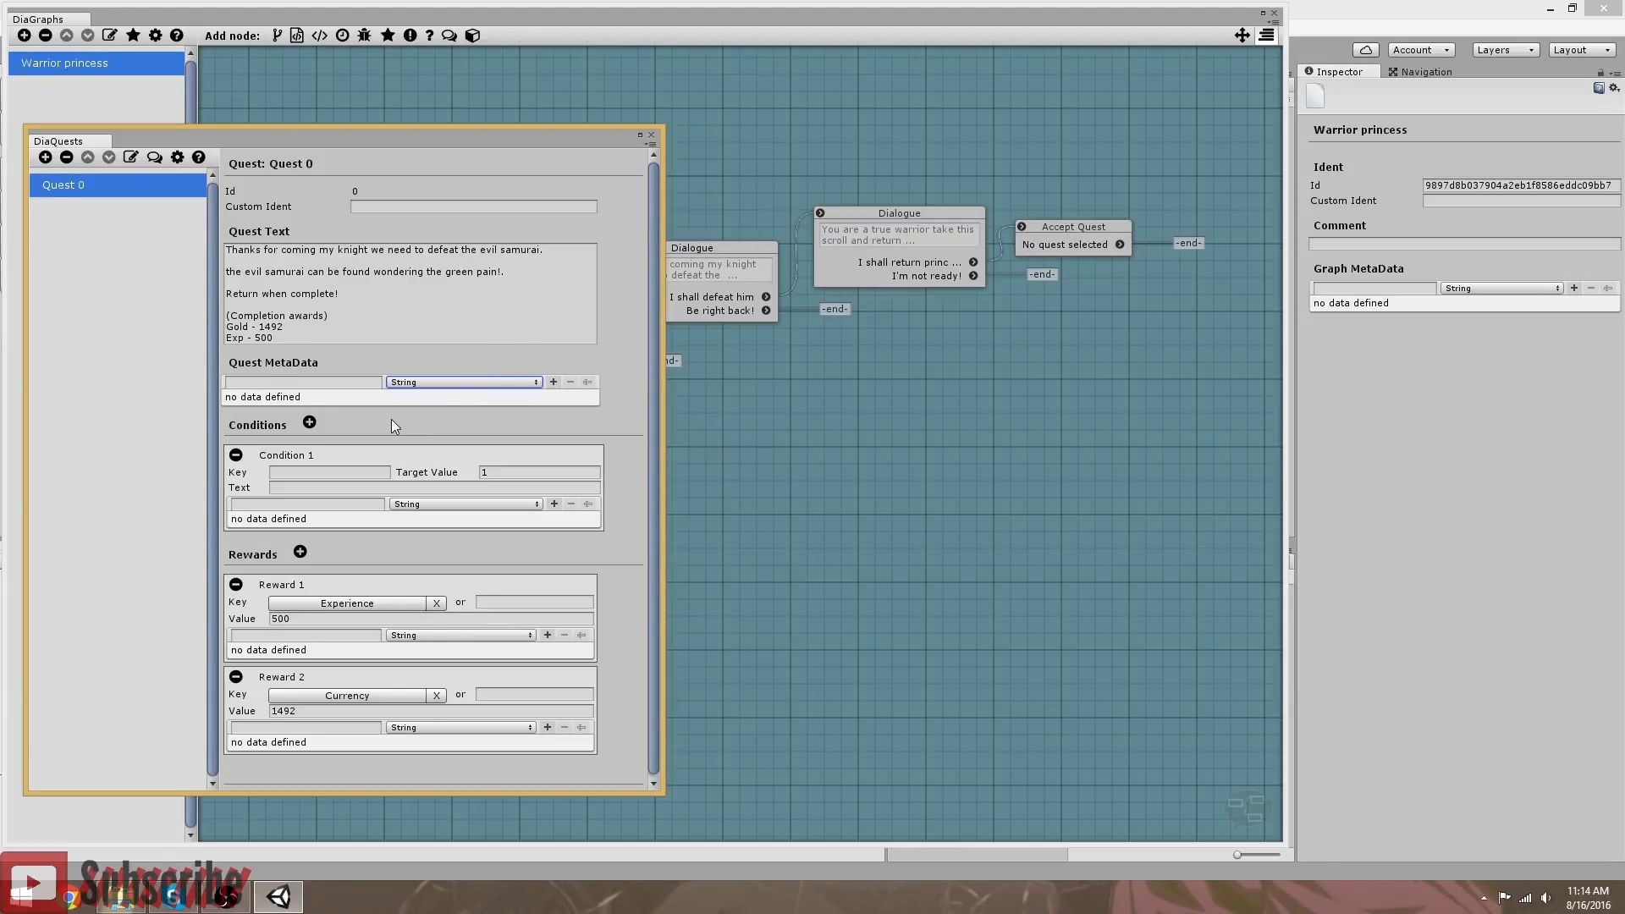
drag(467, 141, 570, 428)
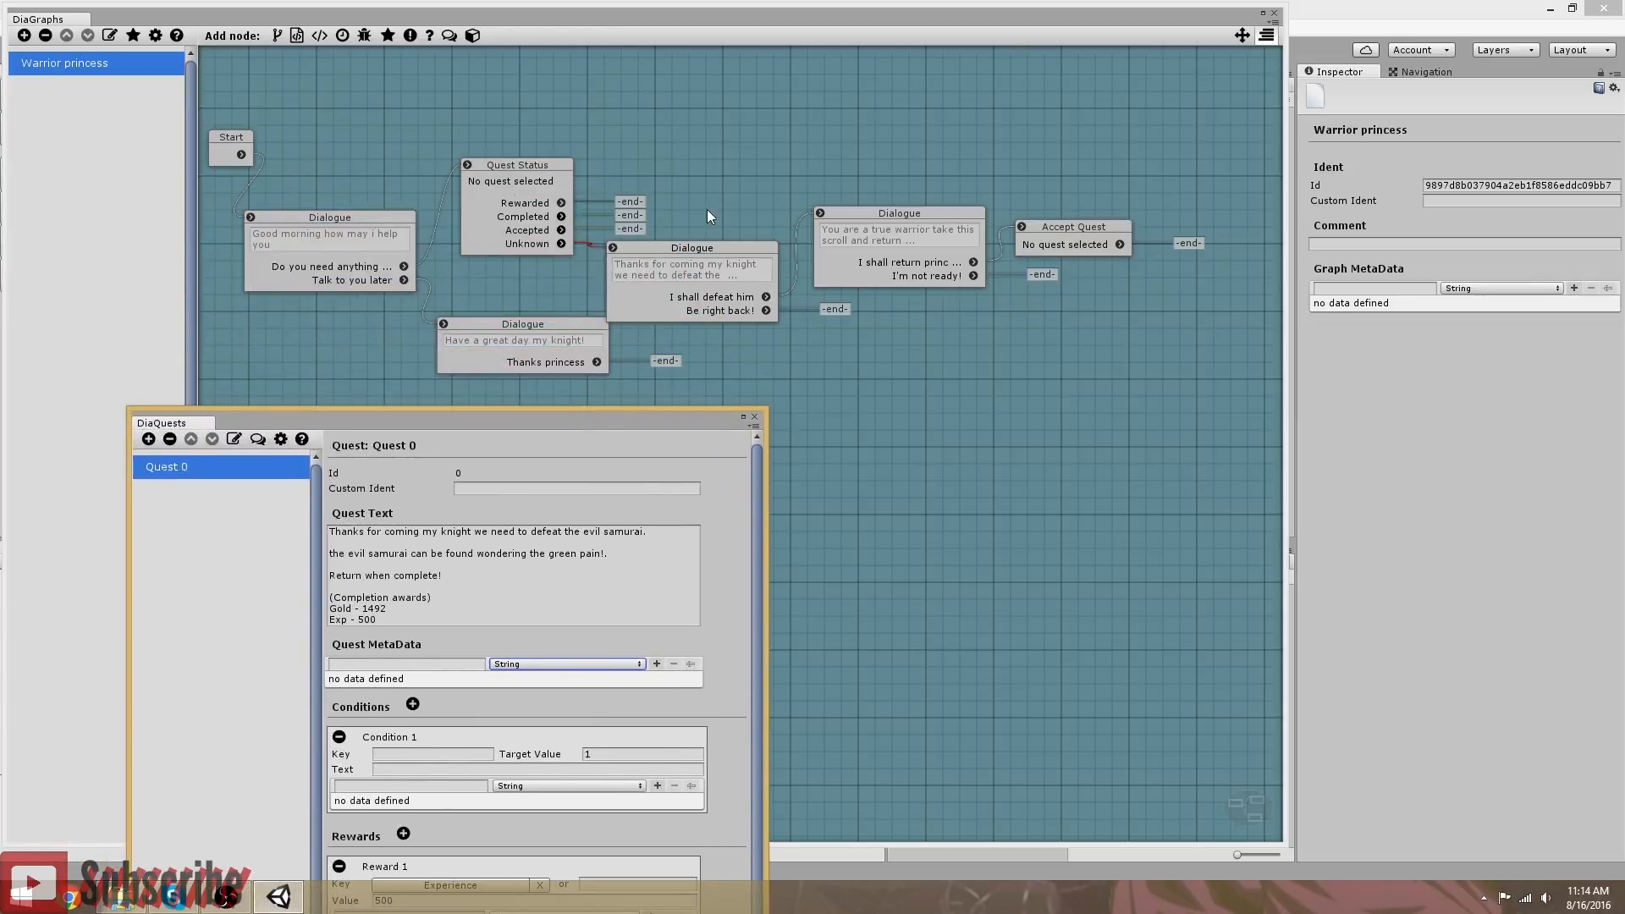
drag(504, 423, 483, 125)
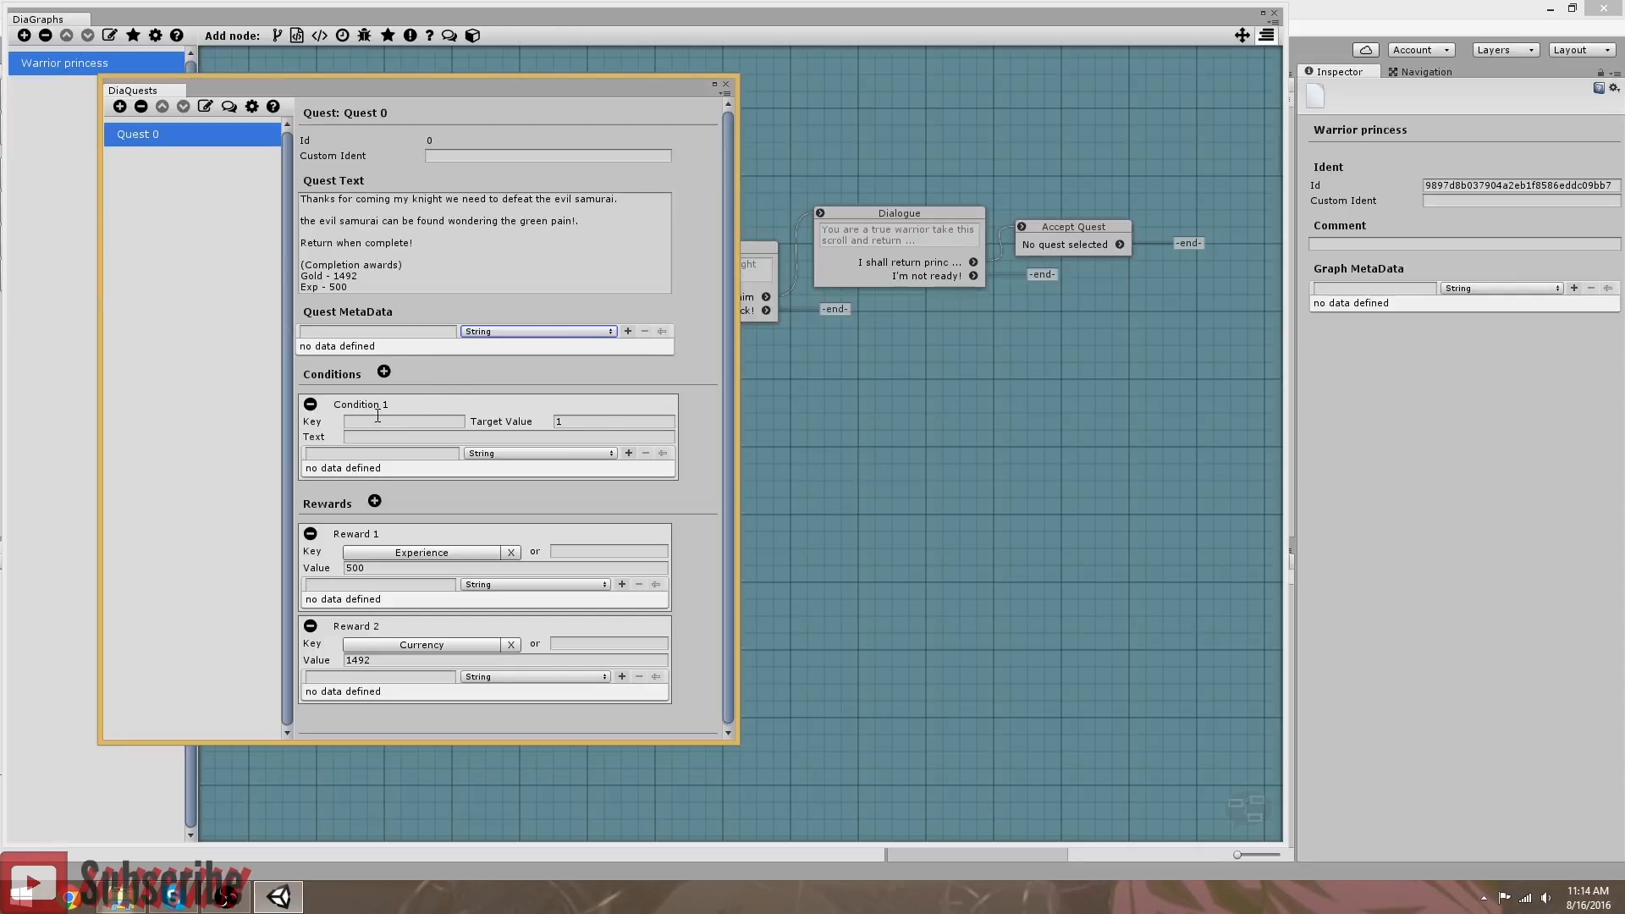
click(404, 421)
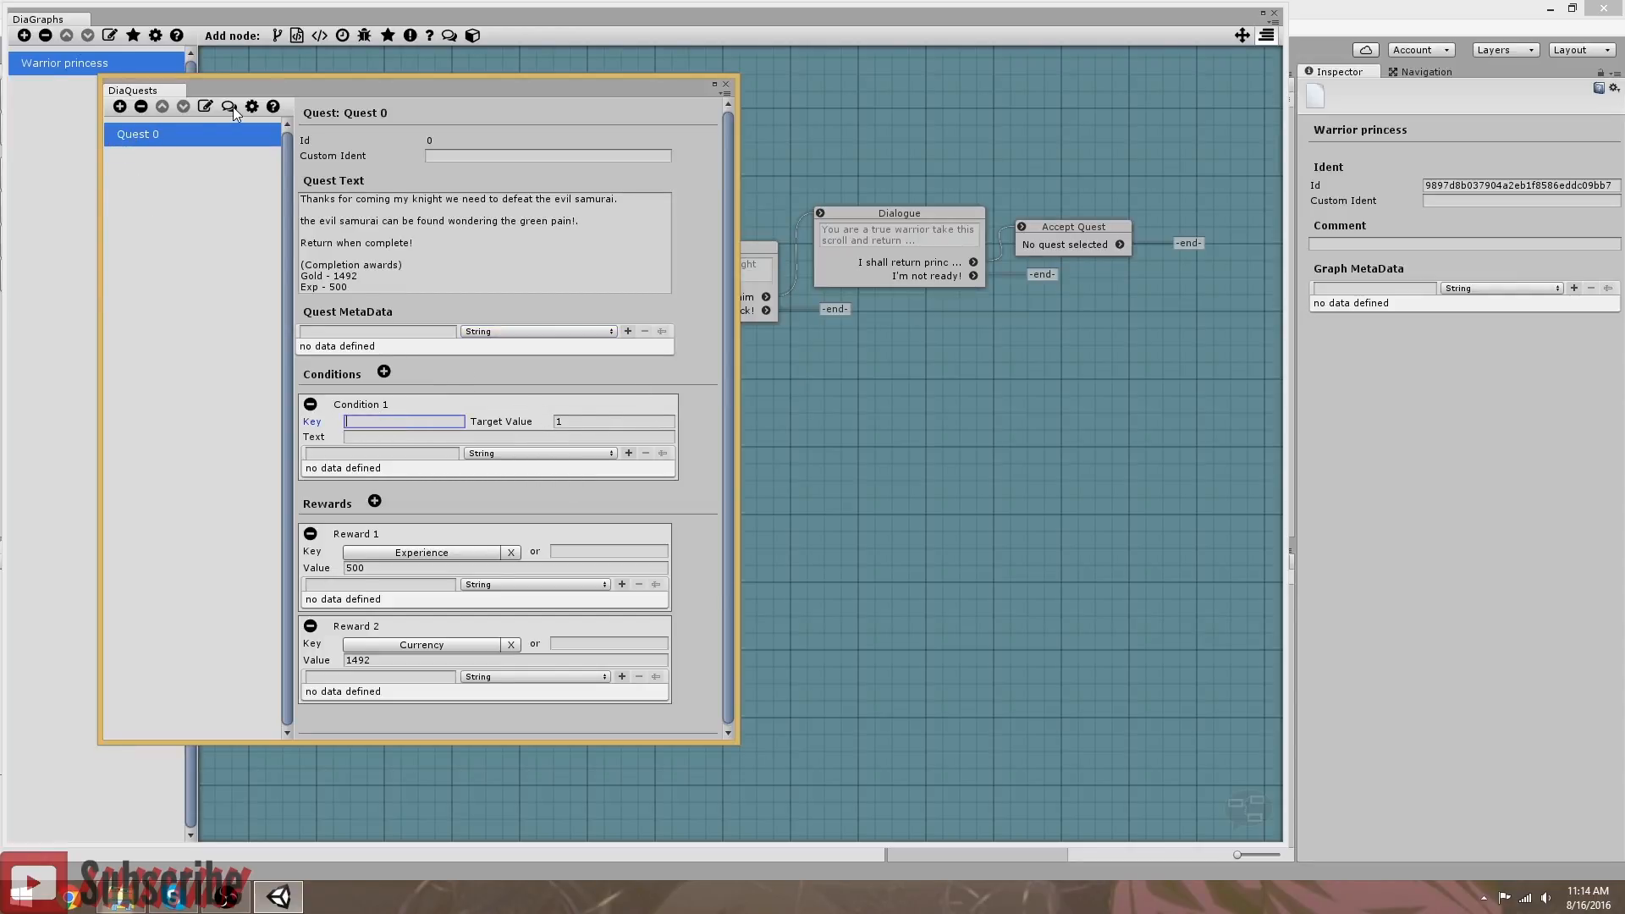
Step: Rename the quest to "Defeat the evil Samurai"
click(205, 107)
click(146, 49)
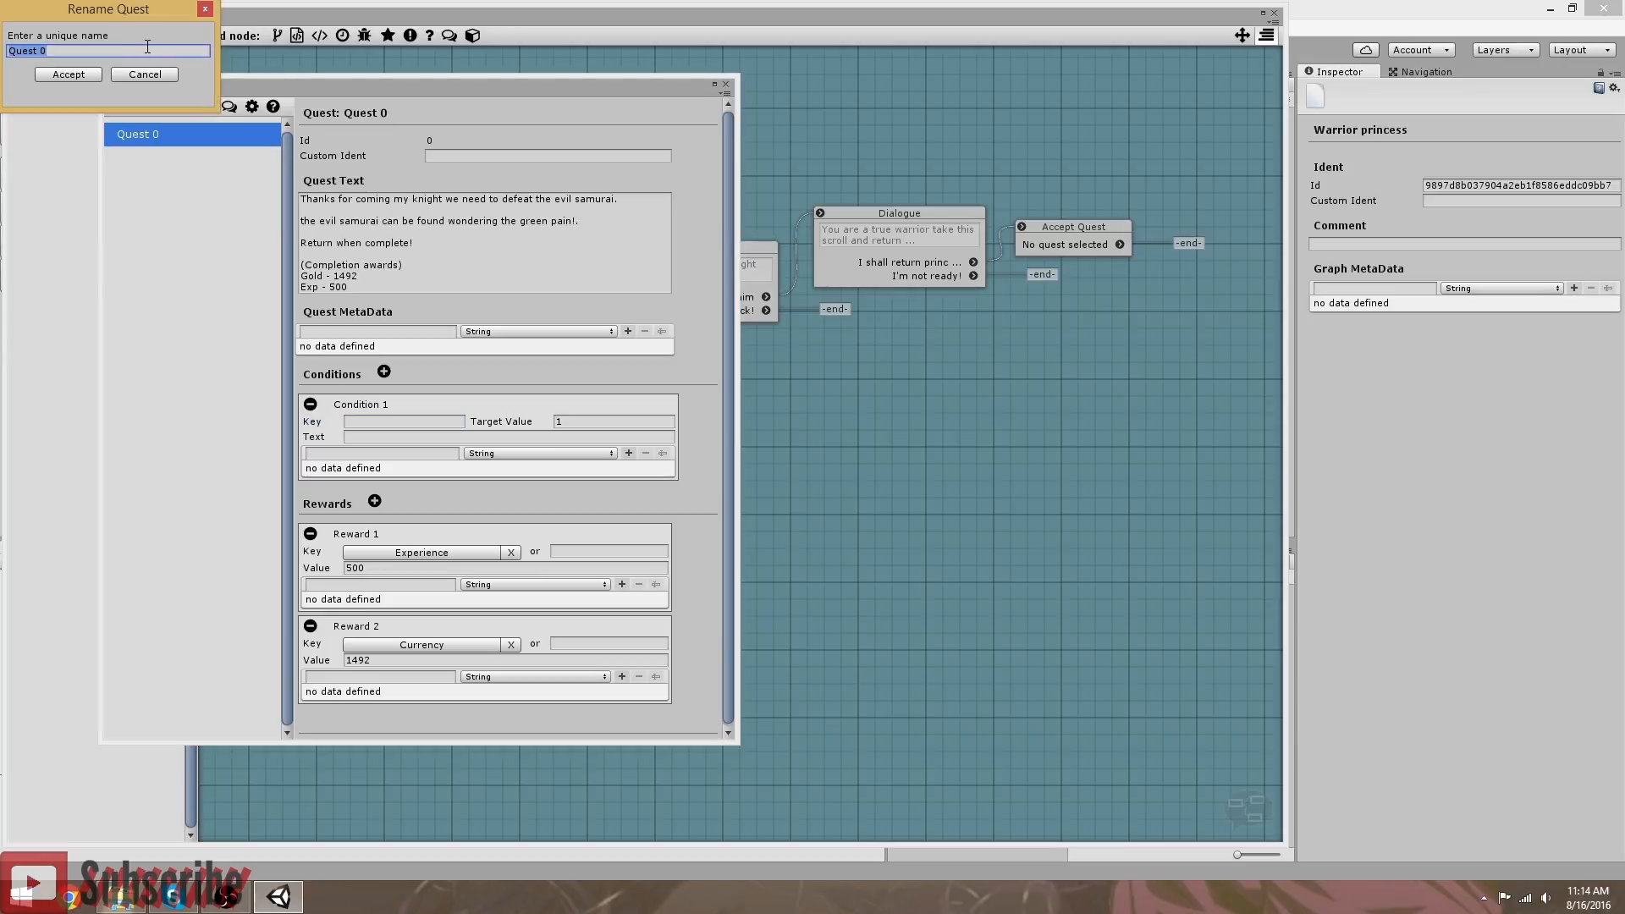
text(Defeat the evil Samura)
click(80, 76)
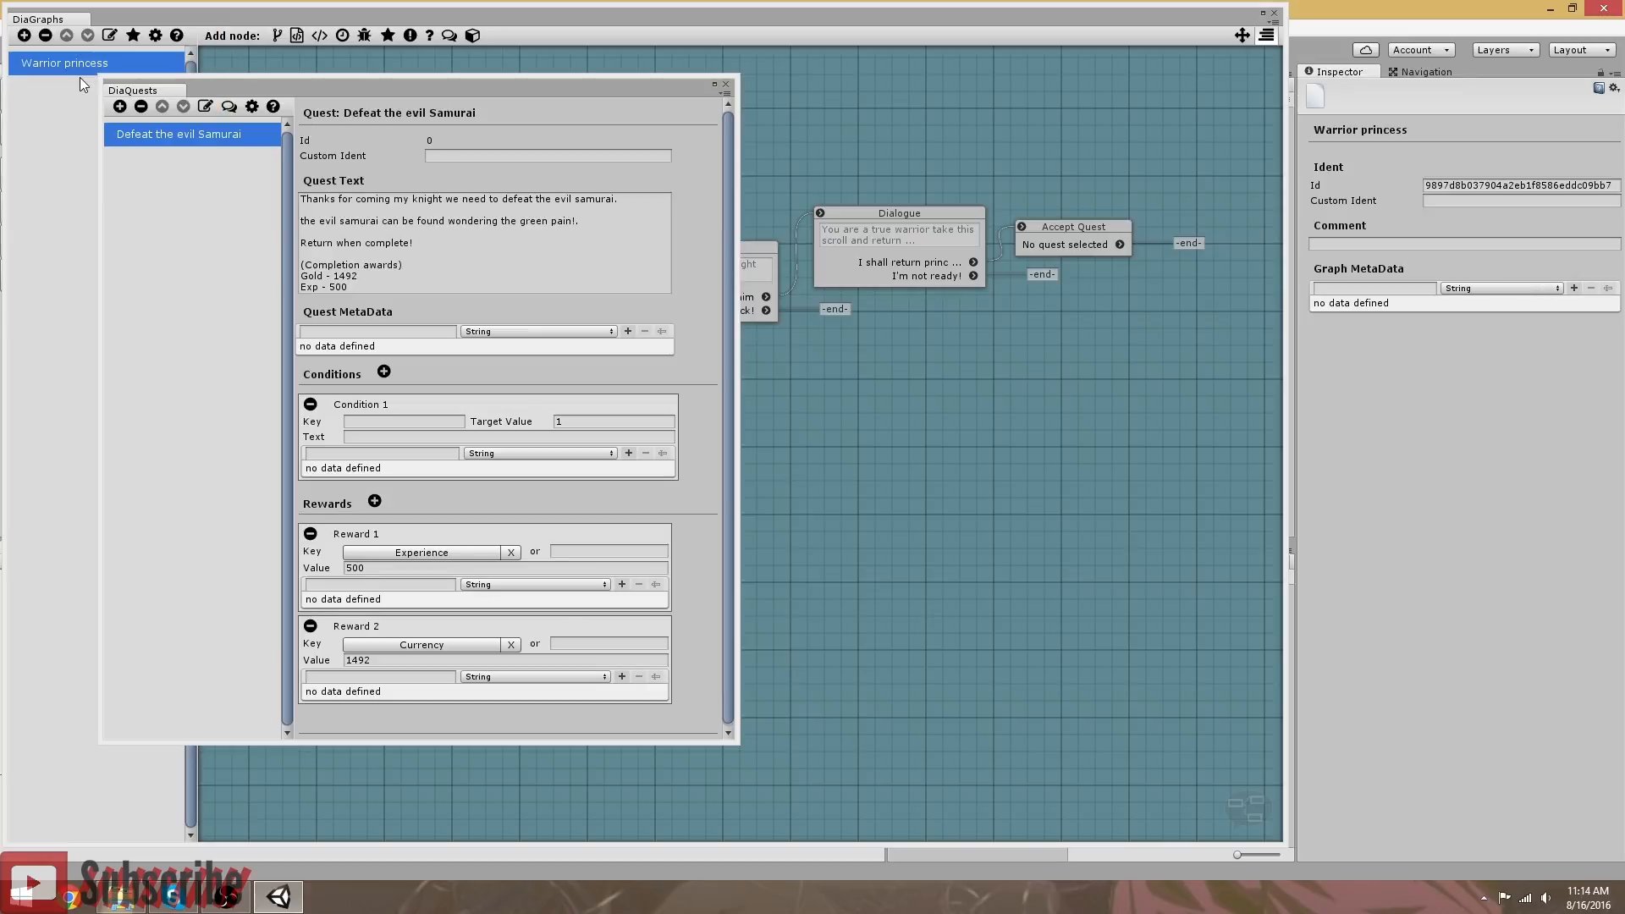
Step: Set the key of Condition 1 to "KilledEvilSamurai" and close the quest editor
click(418, 419)
text(Kill)
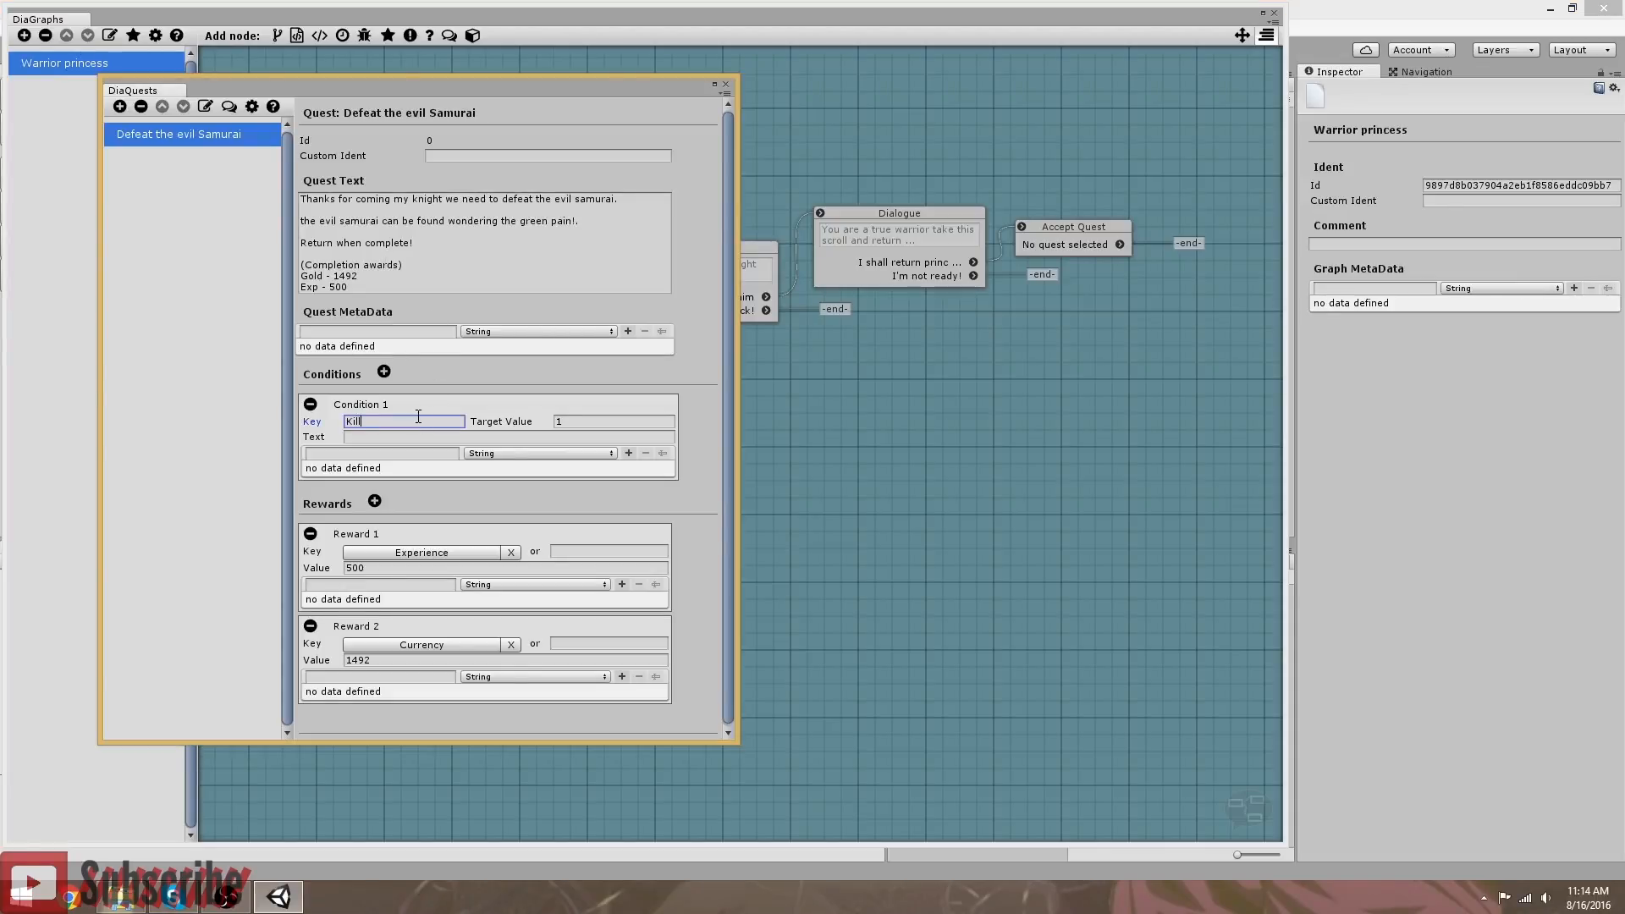
text(edEvilSamurai)
click(726, 86)
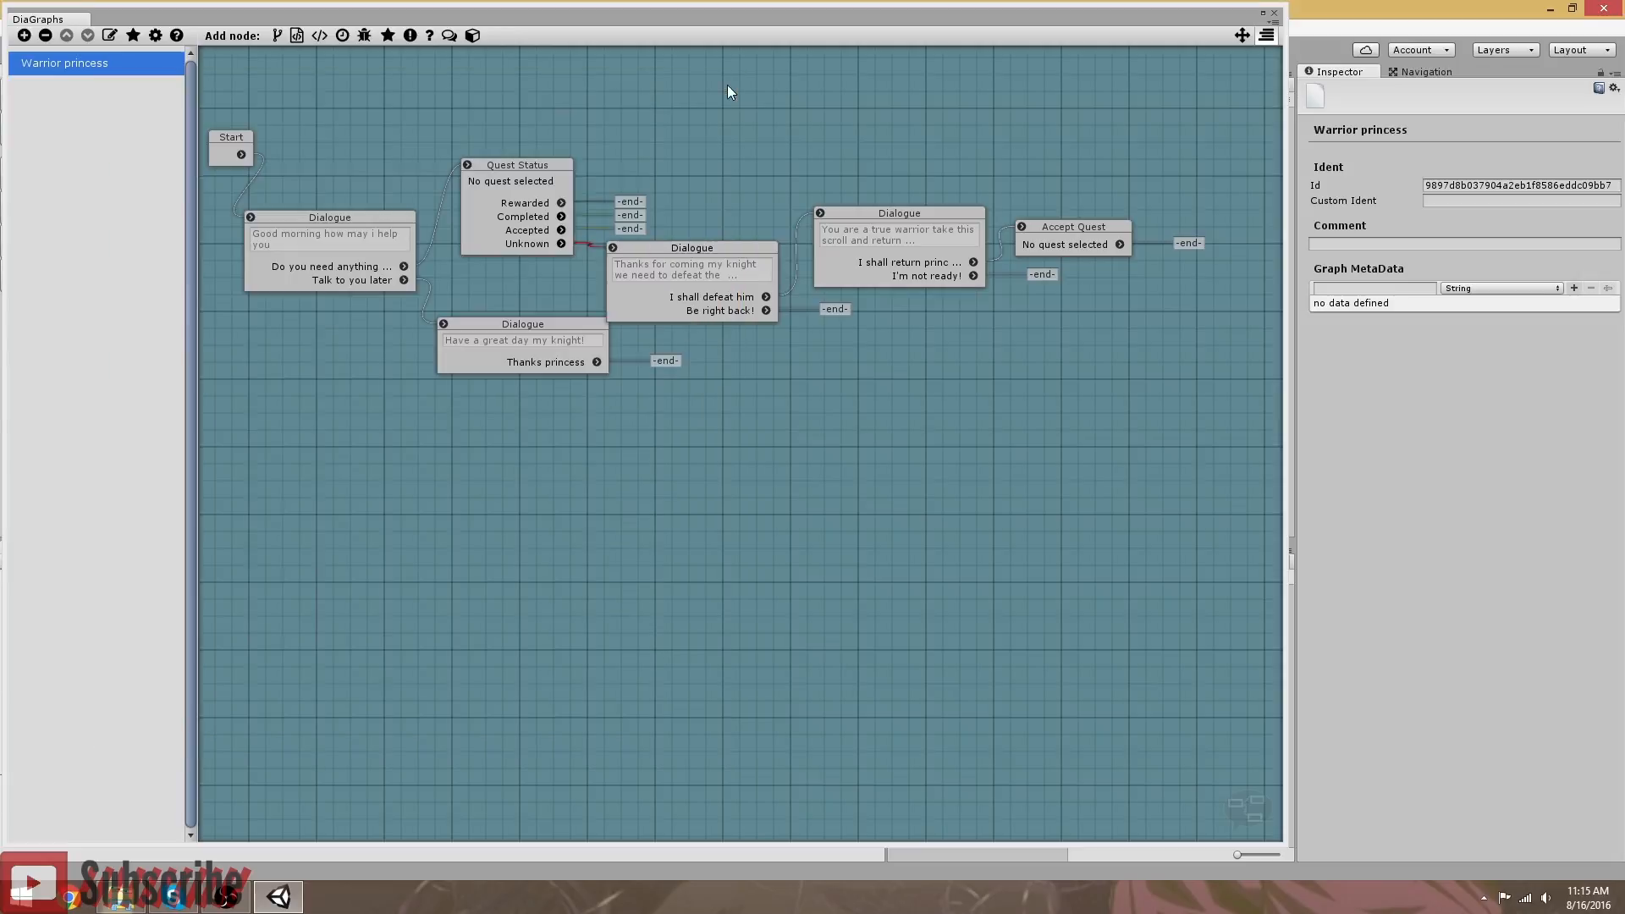
Step: Assign the "Defeat the evil Samurai" quest to the Accept Quest node
click(1082, 227)
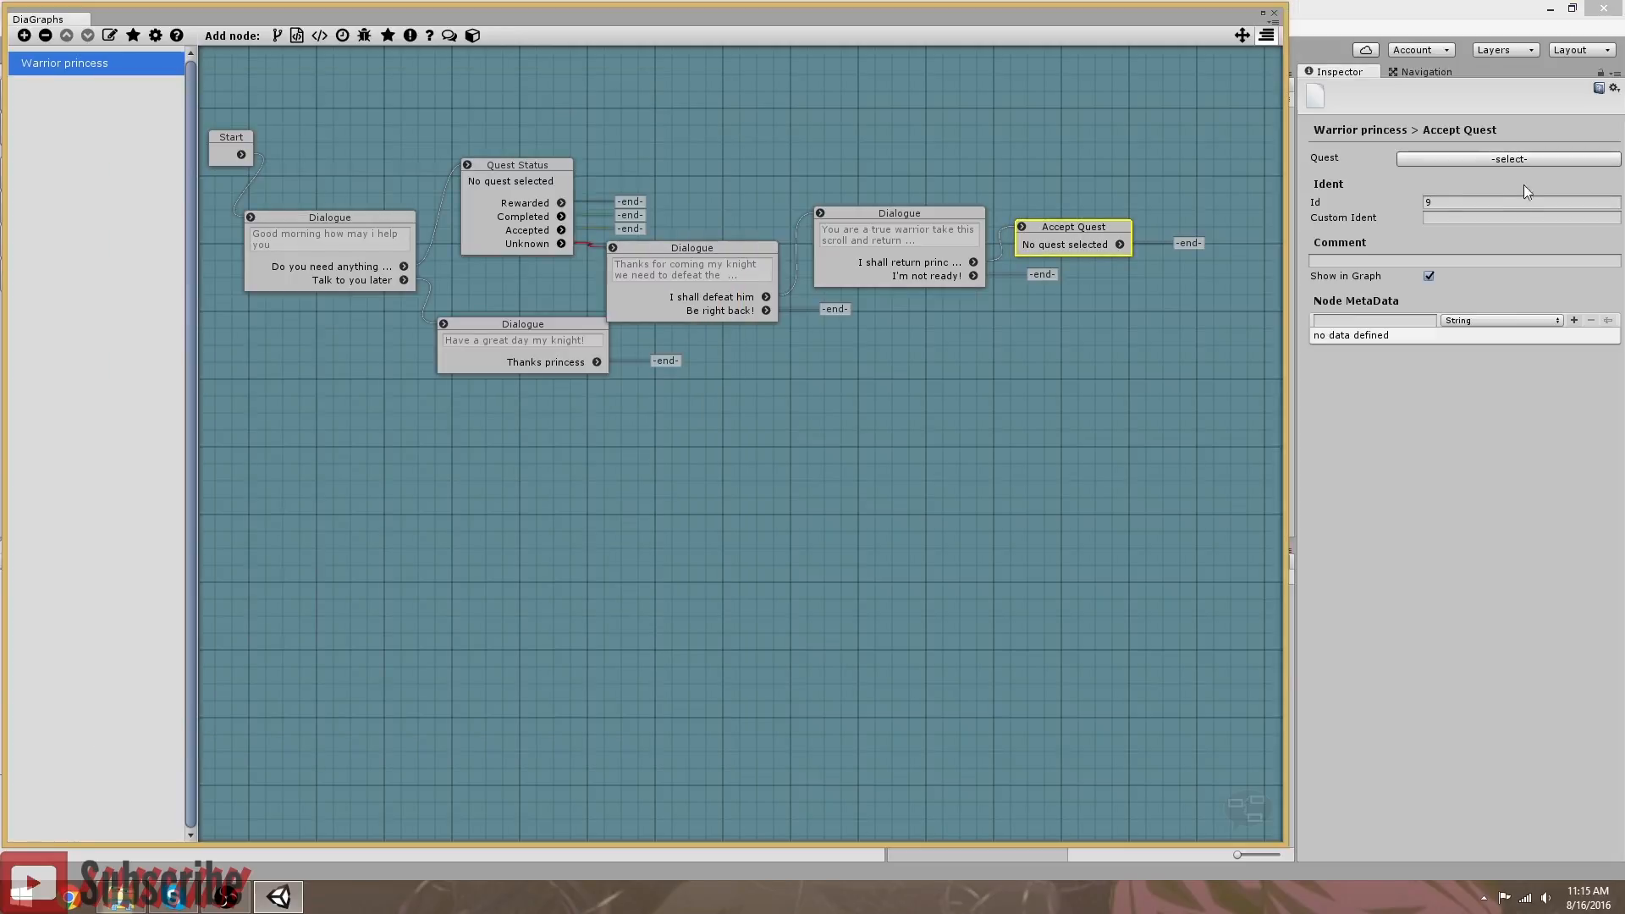
click(1444, 161)
click(179, 53)
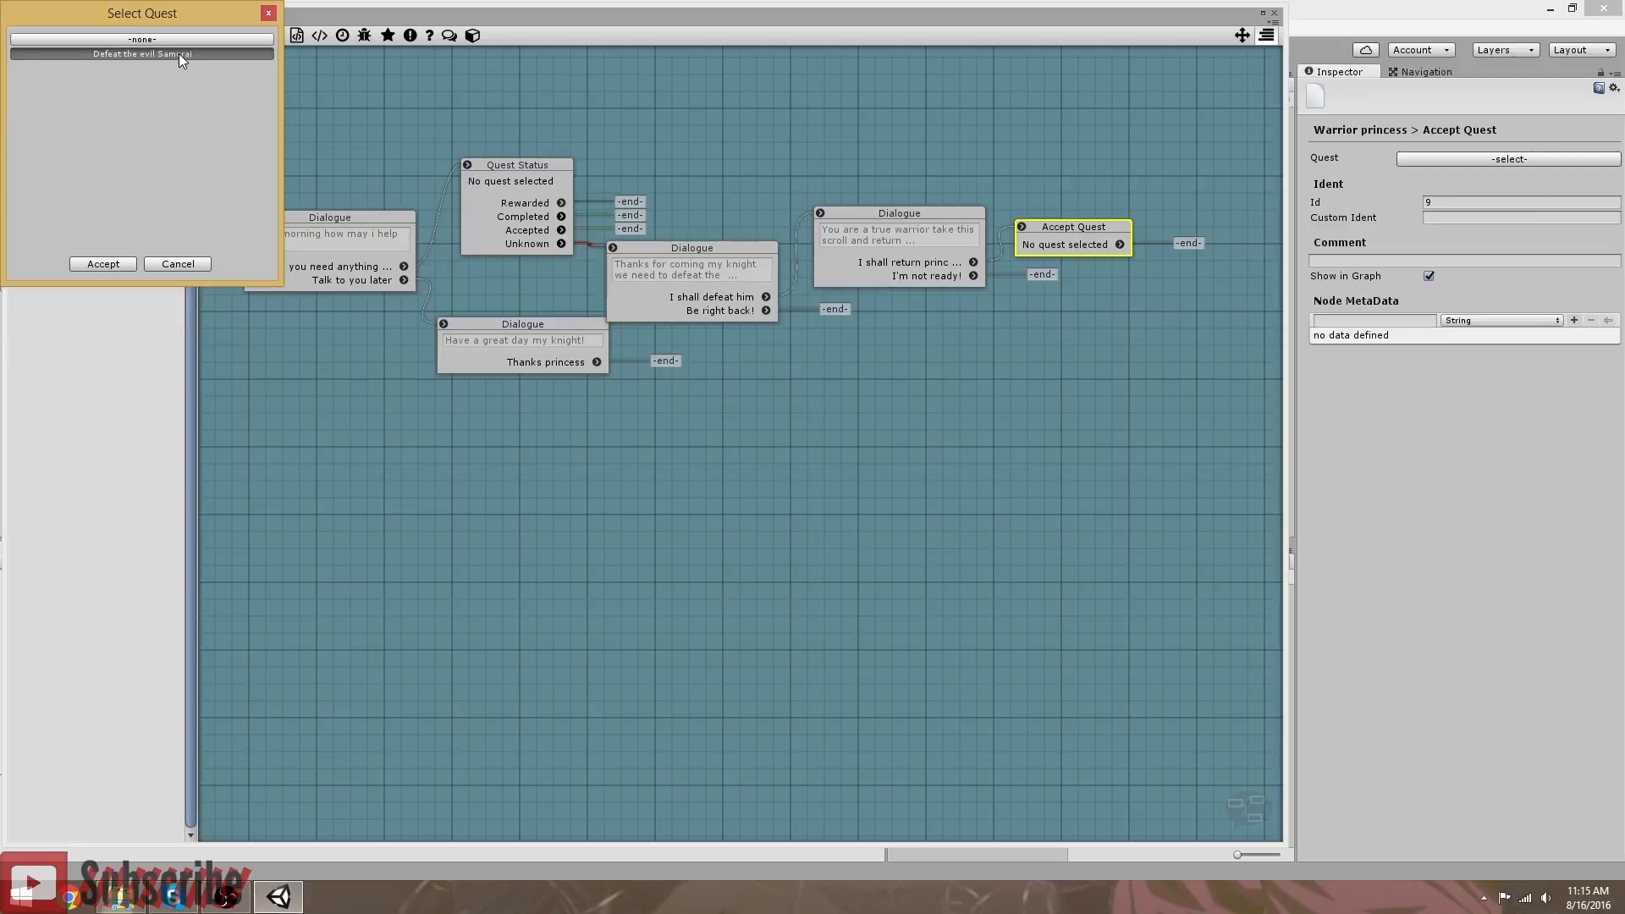
click(96, 266)
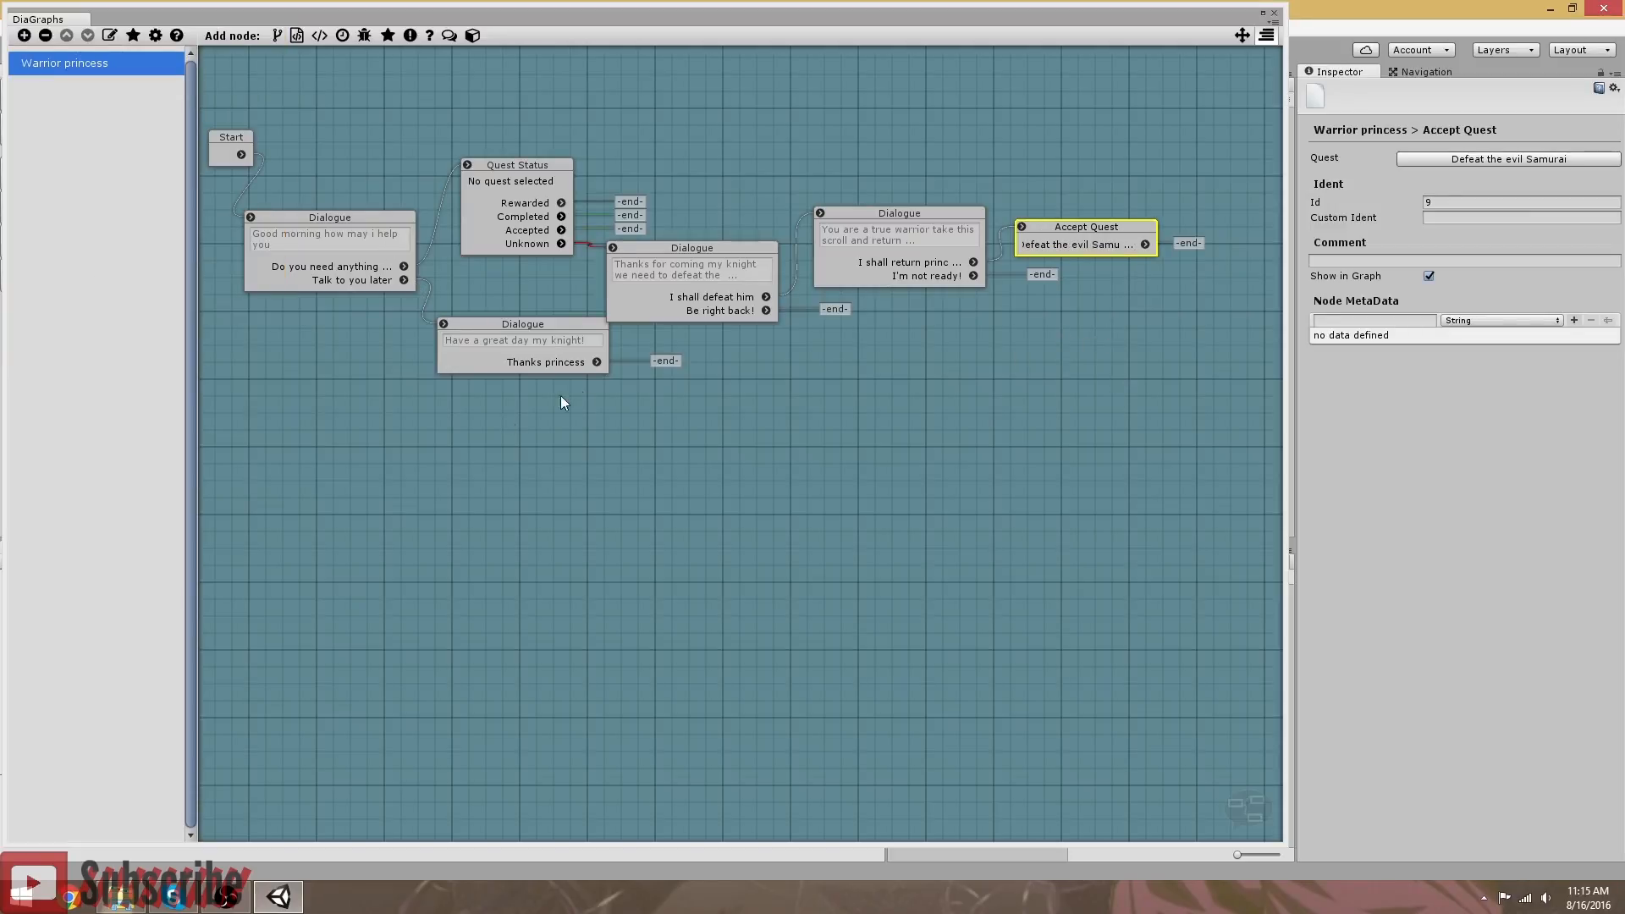
Step: Spread out the Dialogue and Accept Quest nodes below the Quest Status node to free space beside its outputs
middle_drag(1134, 364, 1058, 393)
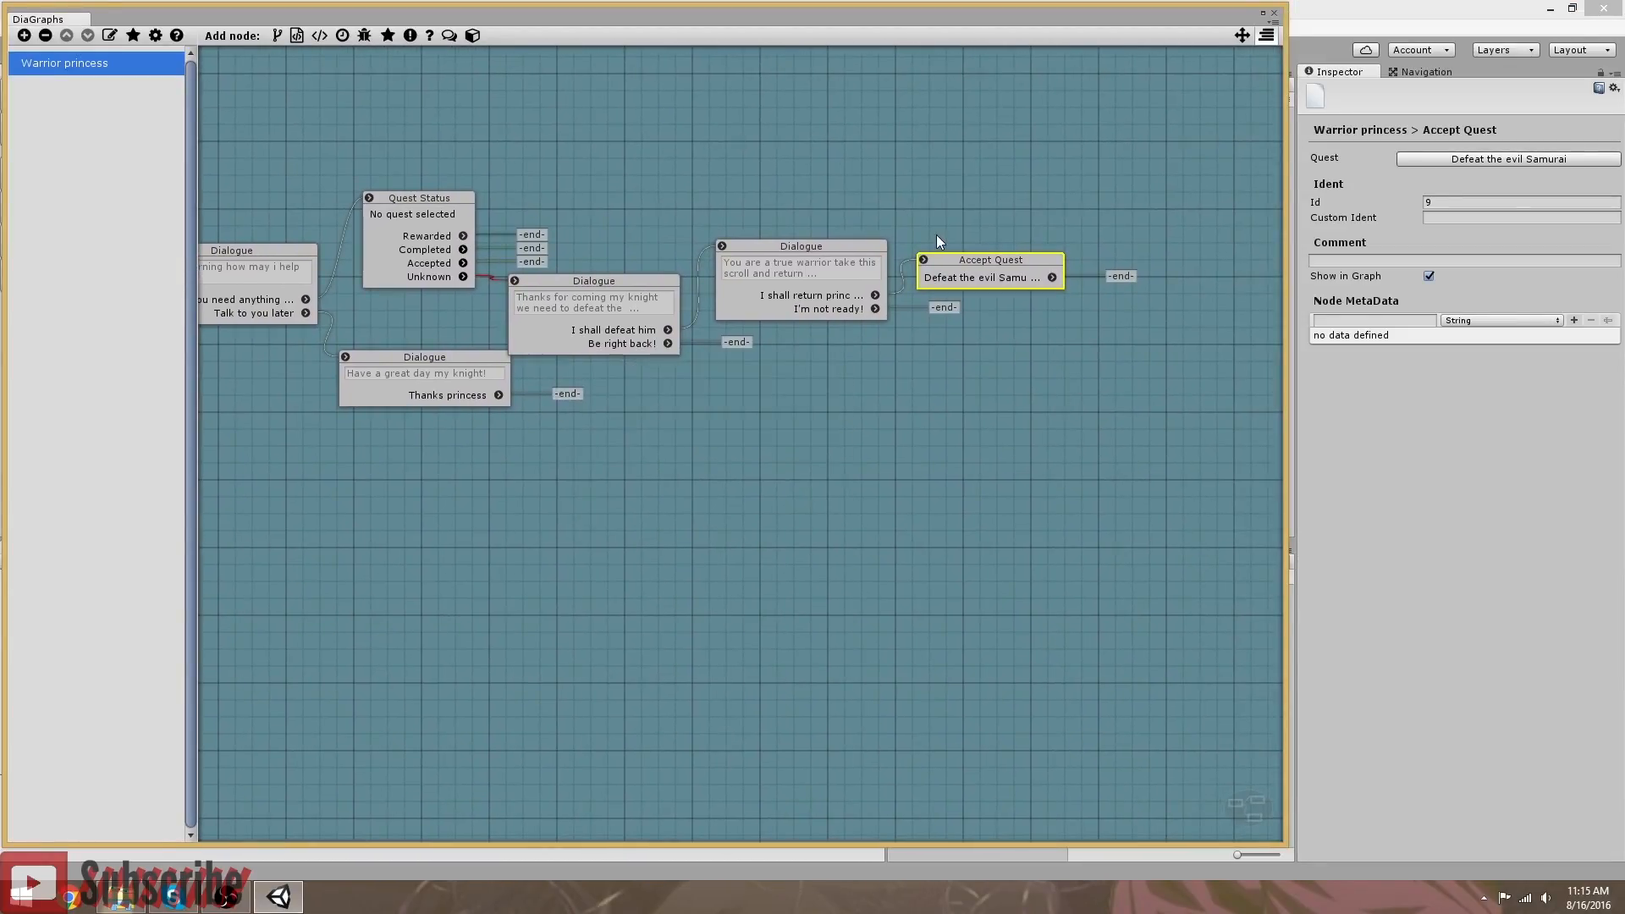
drag(969, 265, 984, 262)
drag(774, 251, 779, 272)
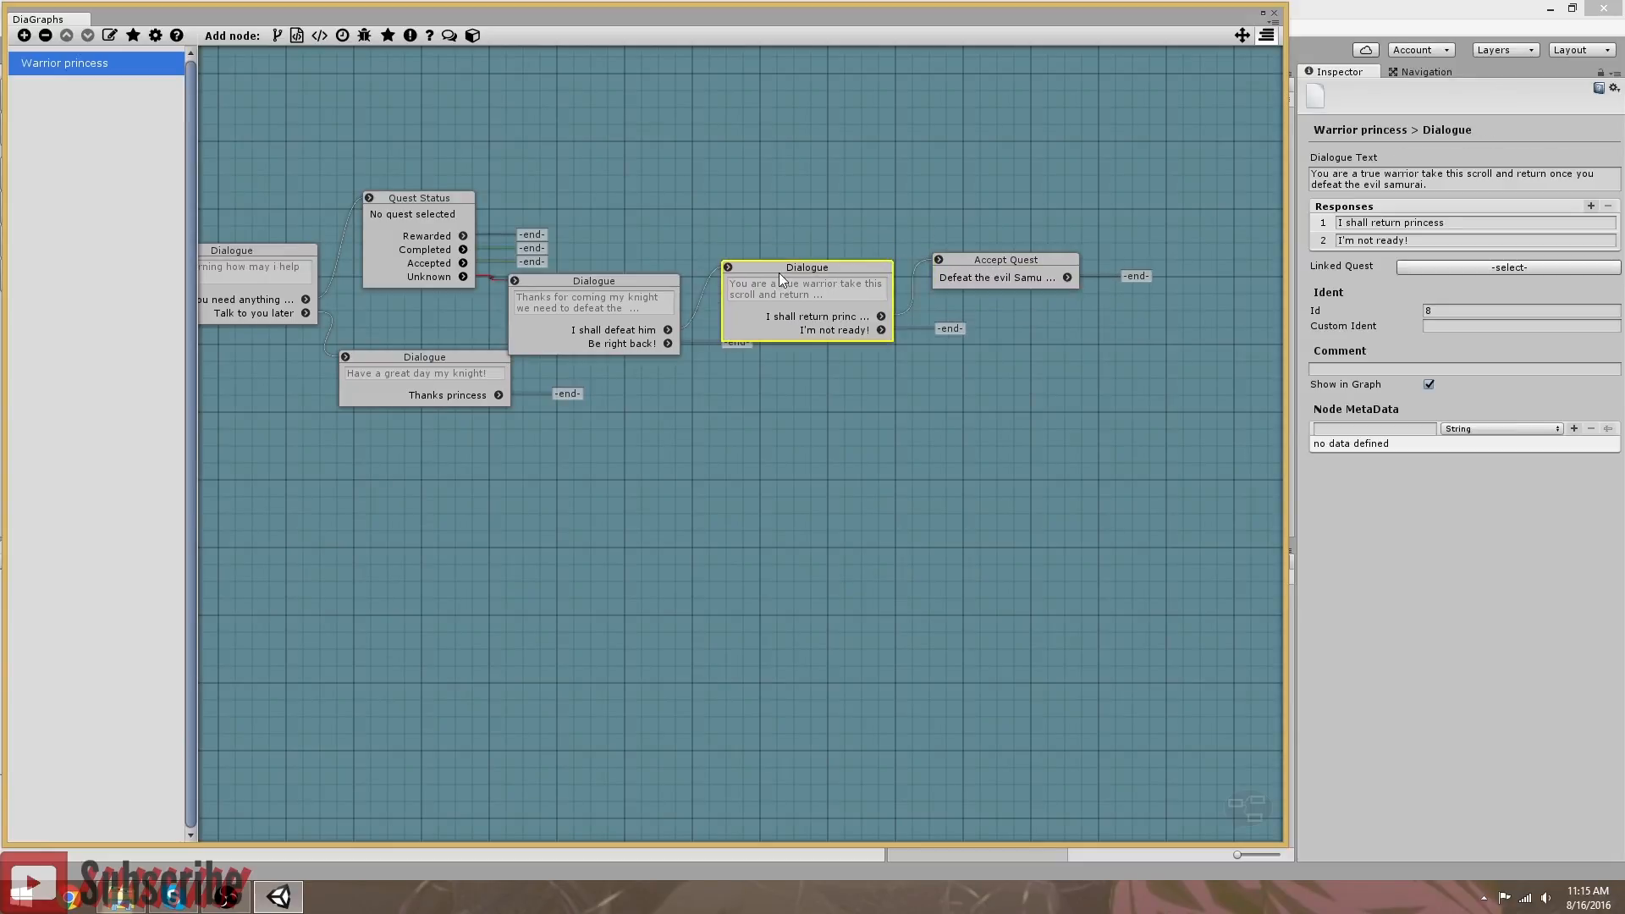
drag(581, 289, 591, 322)
drag(466, 363, 419, 388)
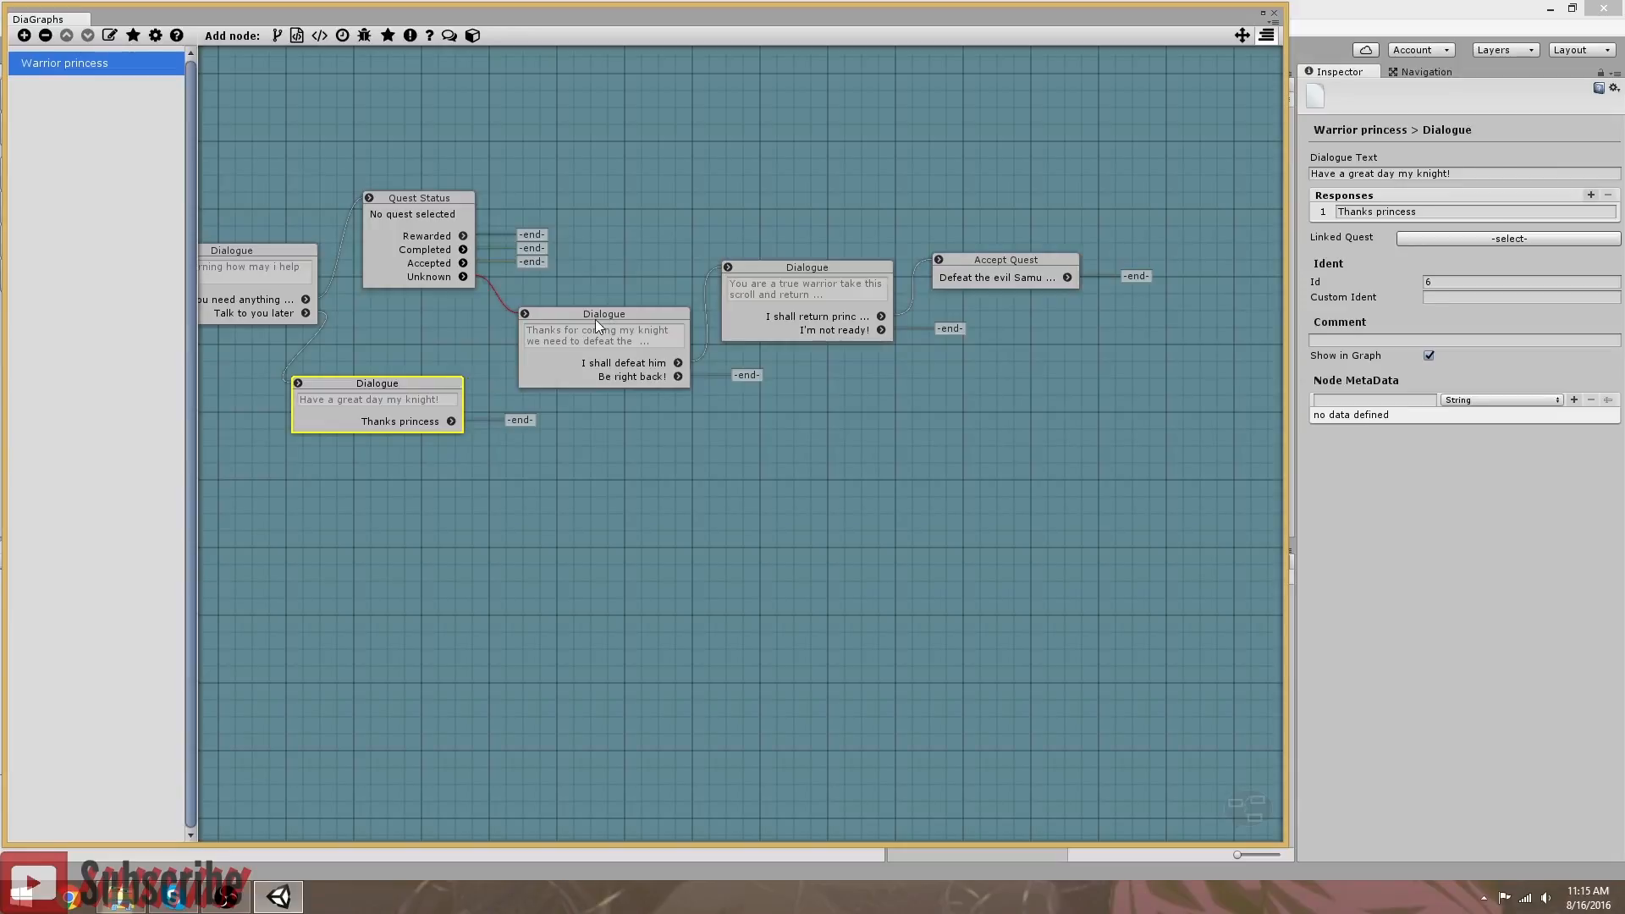
drag(596, 318, 562, 322)
drag(792, 282, 814, 330)
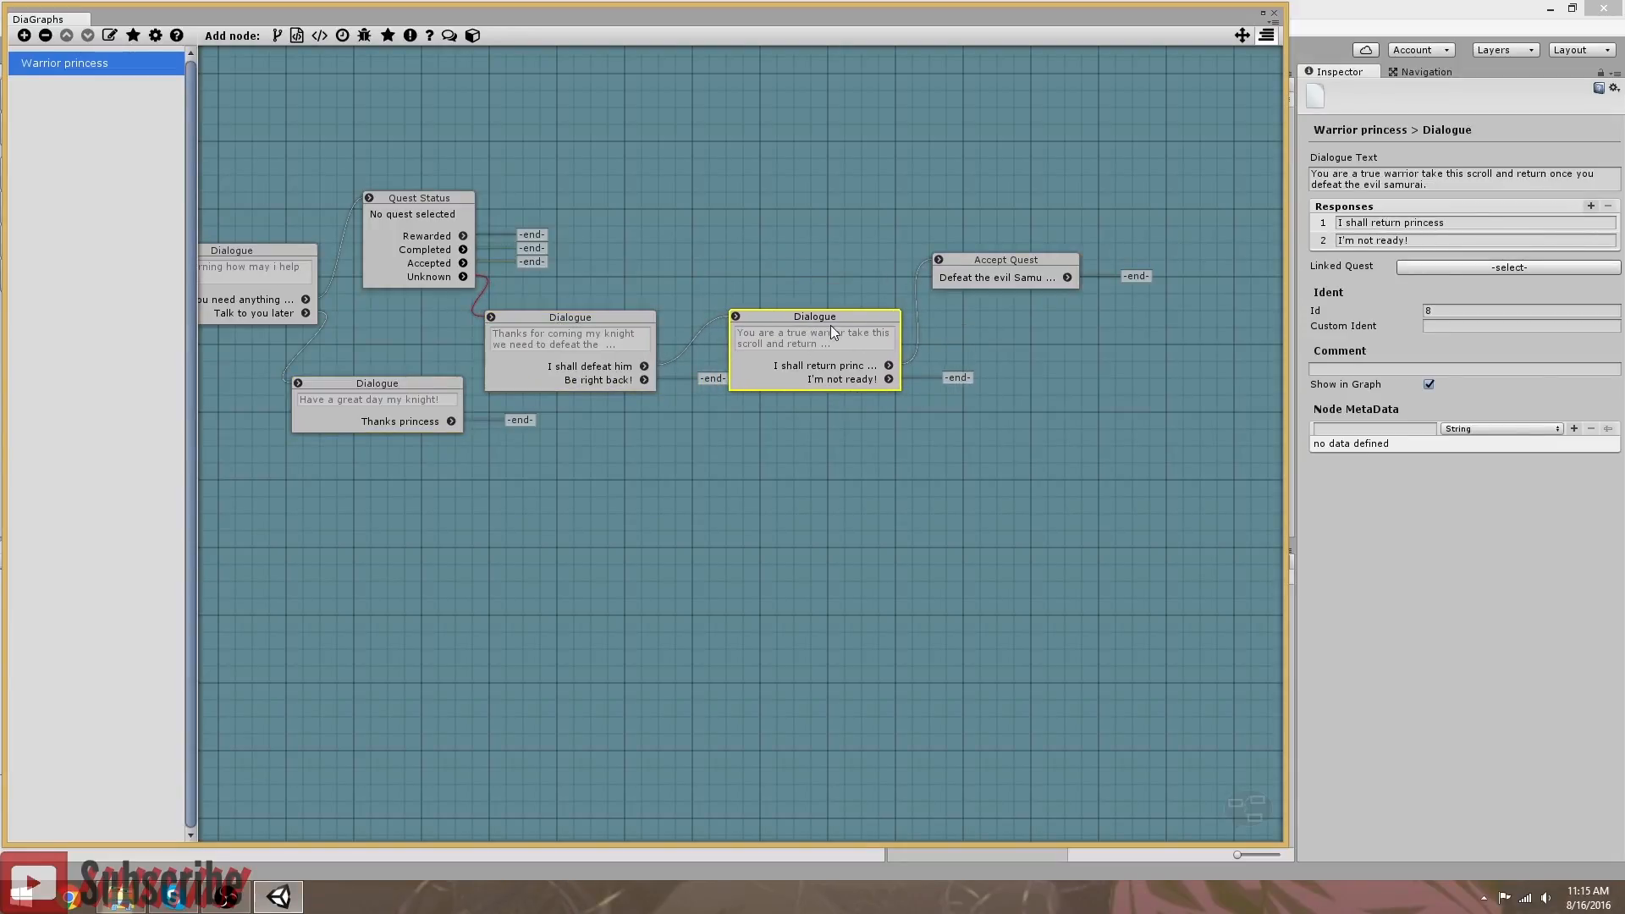
drag(943, 266, 987, 359)
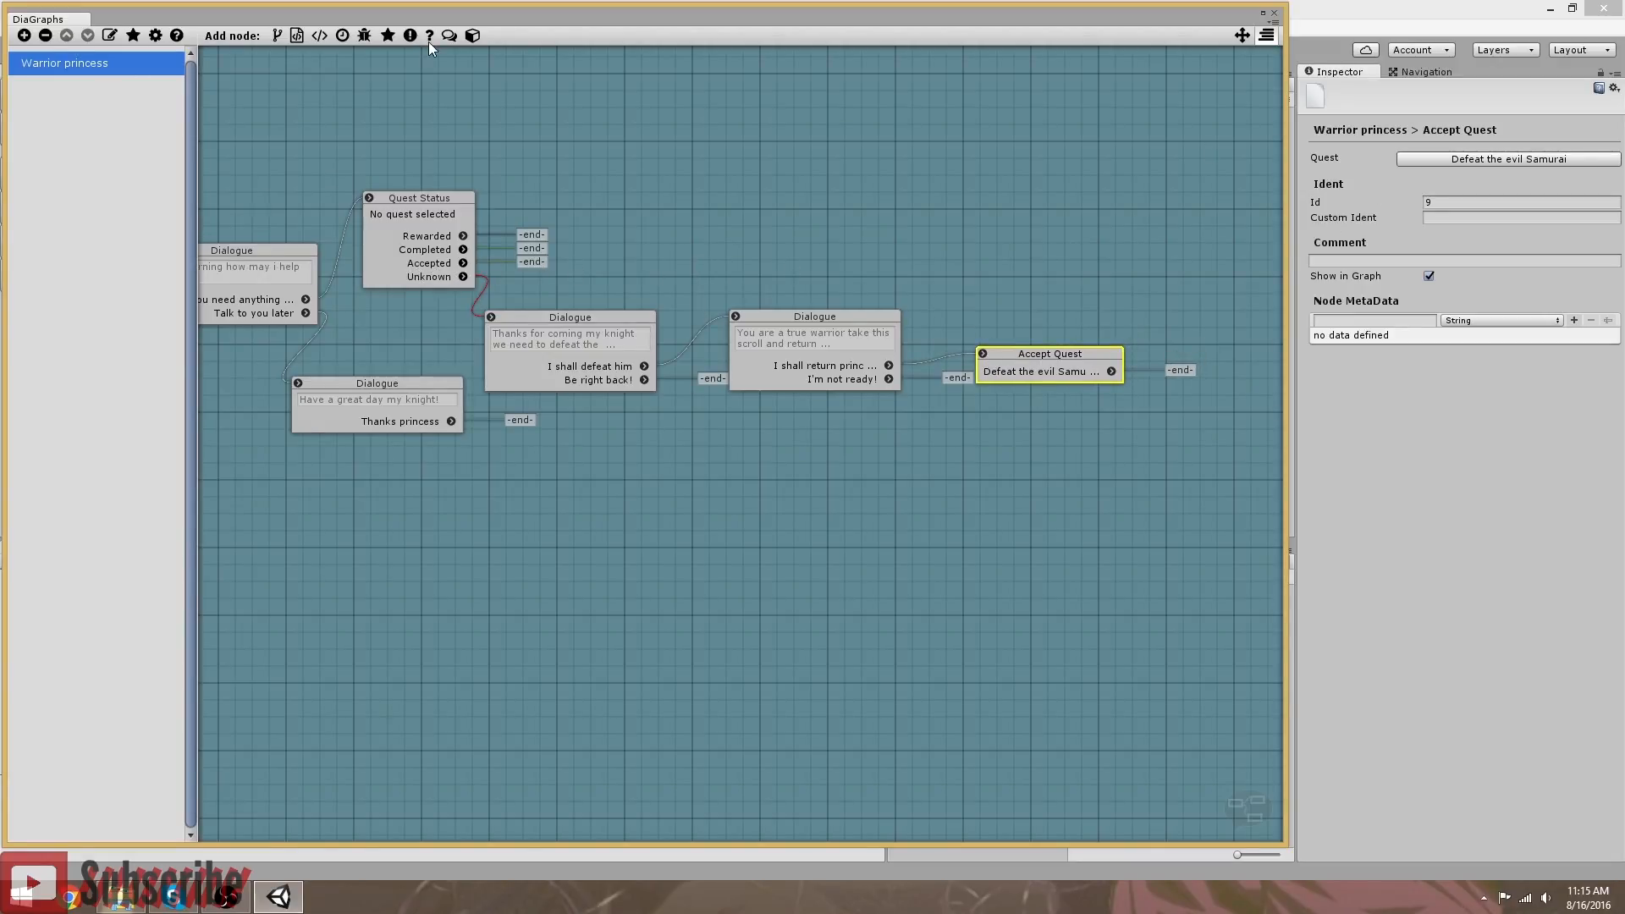
Step: Add a Dialogue node beside Quest Status, link the Accepted output to it and start editing its dialogue text
click(449, 35)
drag(733, 194, 664, 255)
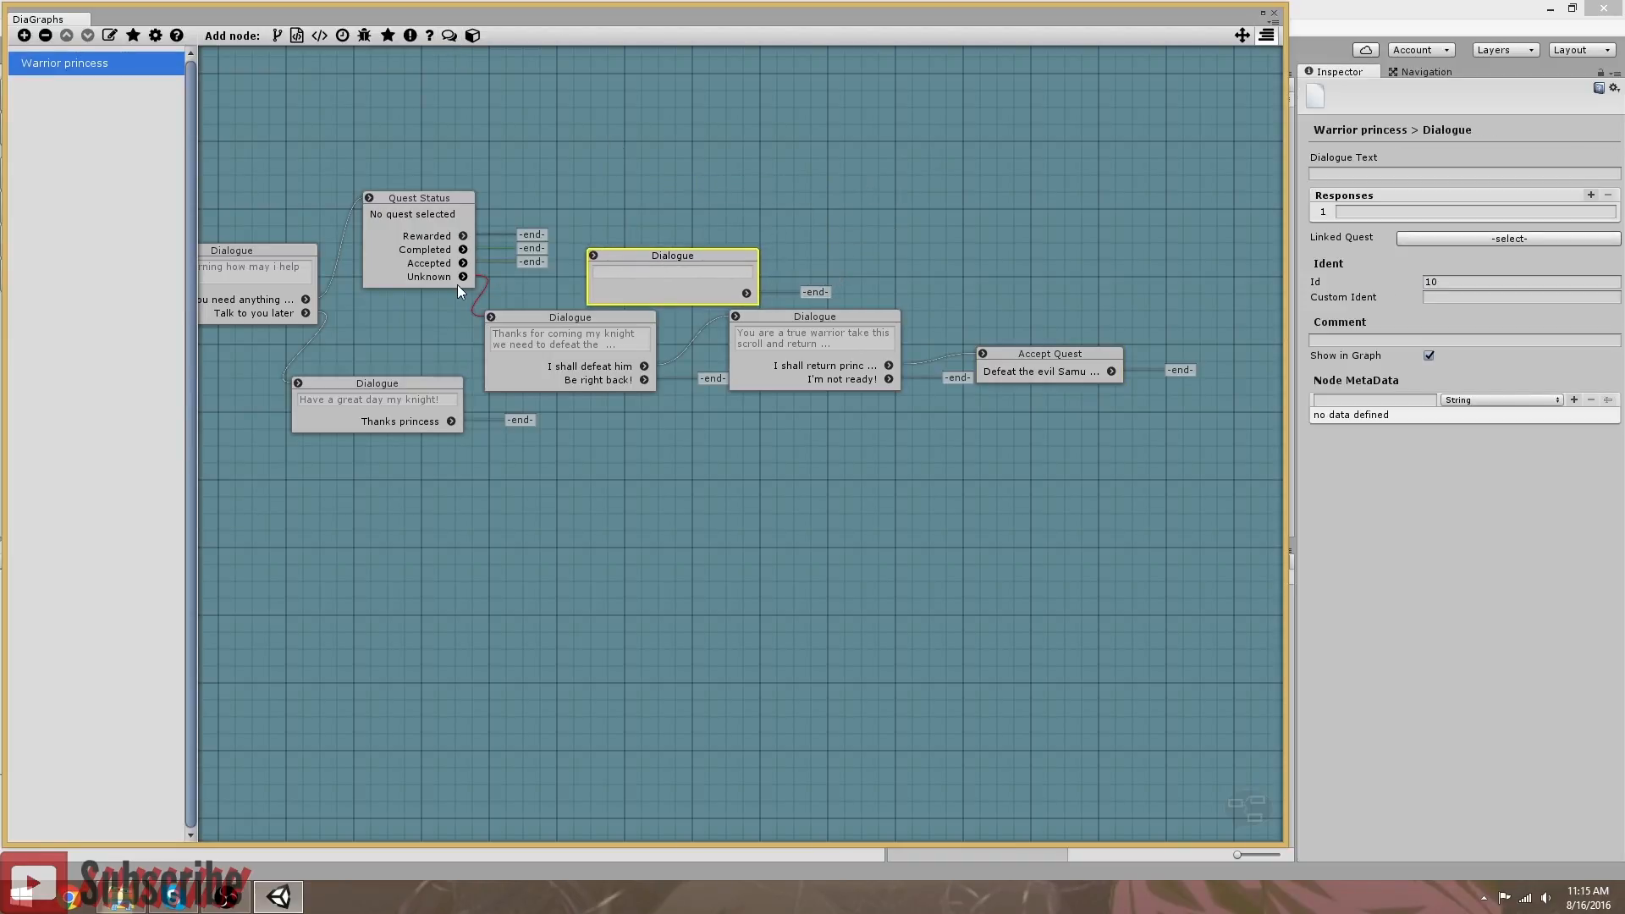
drag(463, 263, 598, 257)
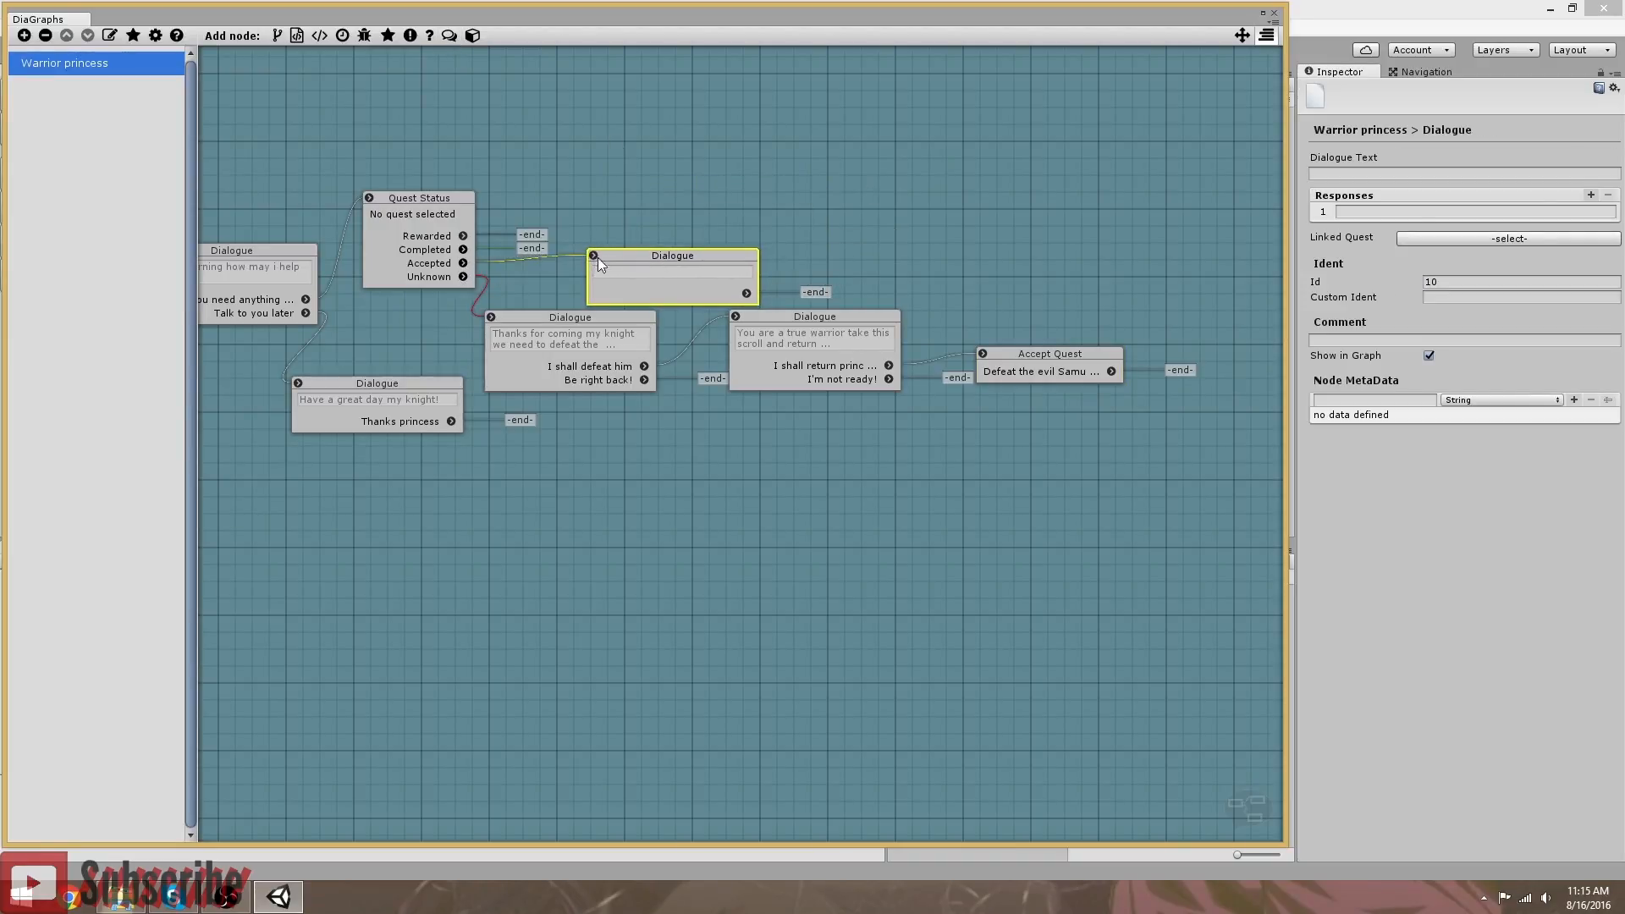
click(1402, 173)
text(Plea)
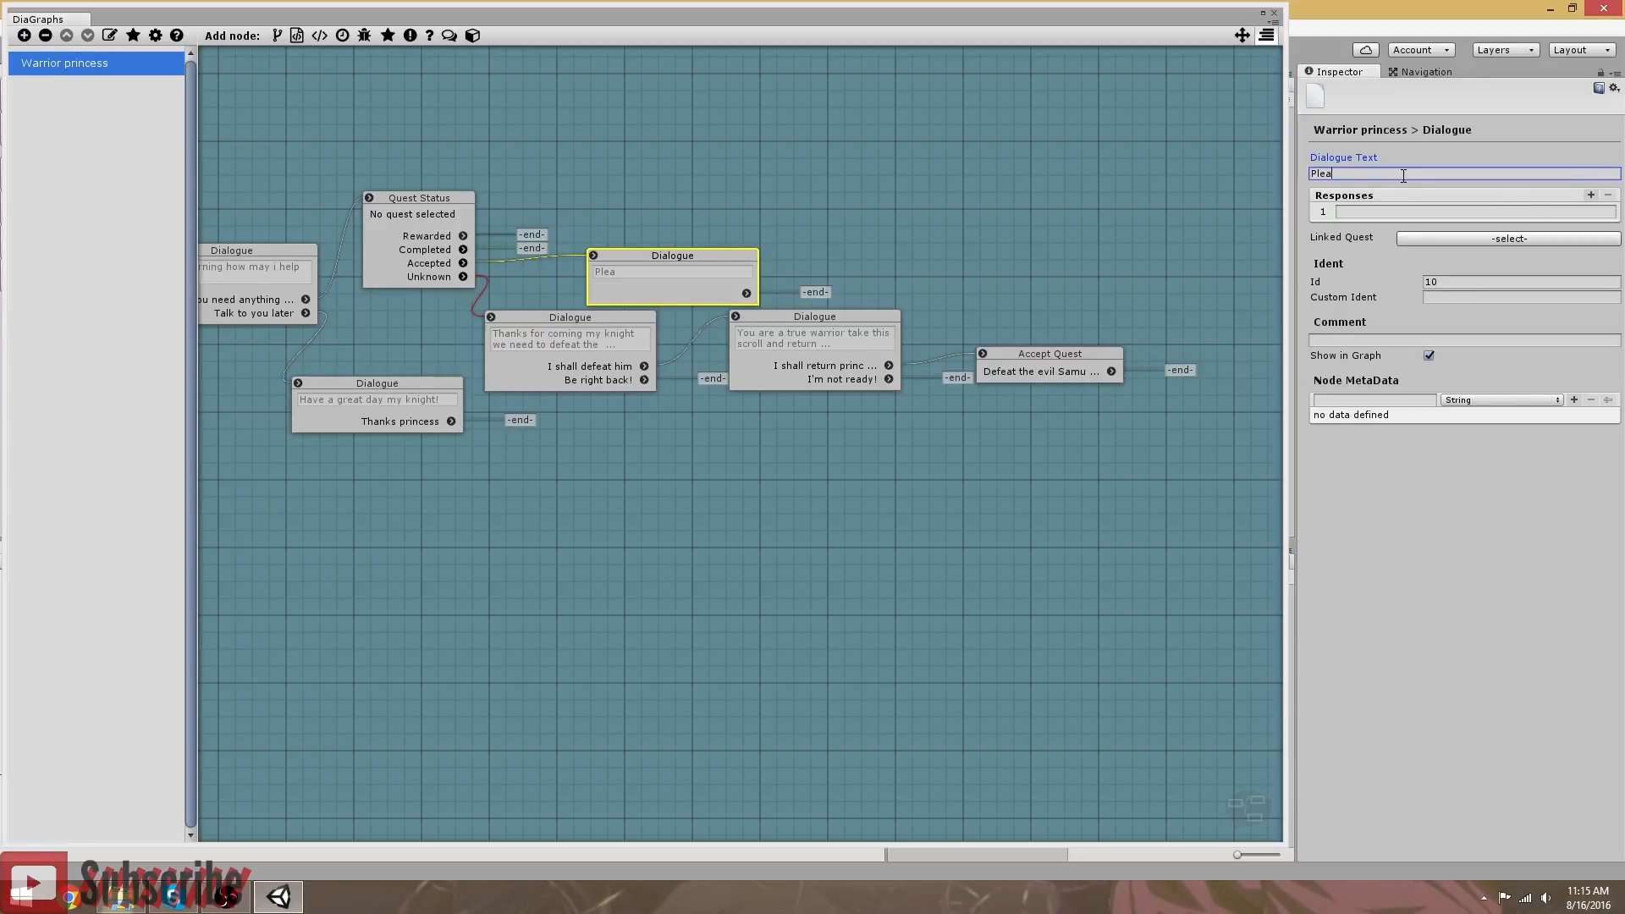
text(se complete the)
key(BackSpace)
key(BackSpace)
key(BackSpace)
key(BackSpace)
key(BackSpace)
key(BackSpace)
key(BackSpace)
key(BackSpace)
key(BackSpace)
key(BackSpace)
key(BackSpace)
key(BackSpace)
key(BackSpace)
key(BackSpace)
key(BackSpace)
key(BackSpace)
key(BackSpace)
key(BackSpace)
key(BackSpace)
Step: Set the Accepted dialogue's text to "Come back once you've complete'd the quest." and nudge its node slightly upward
text(Come back once you've comple)
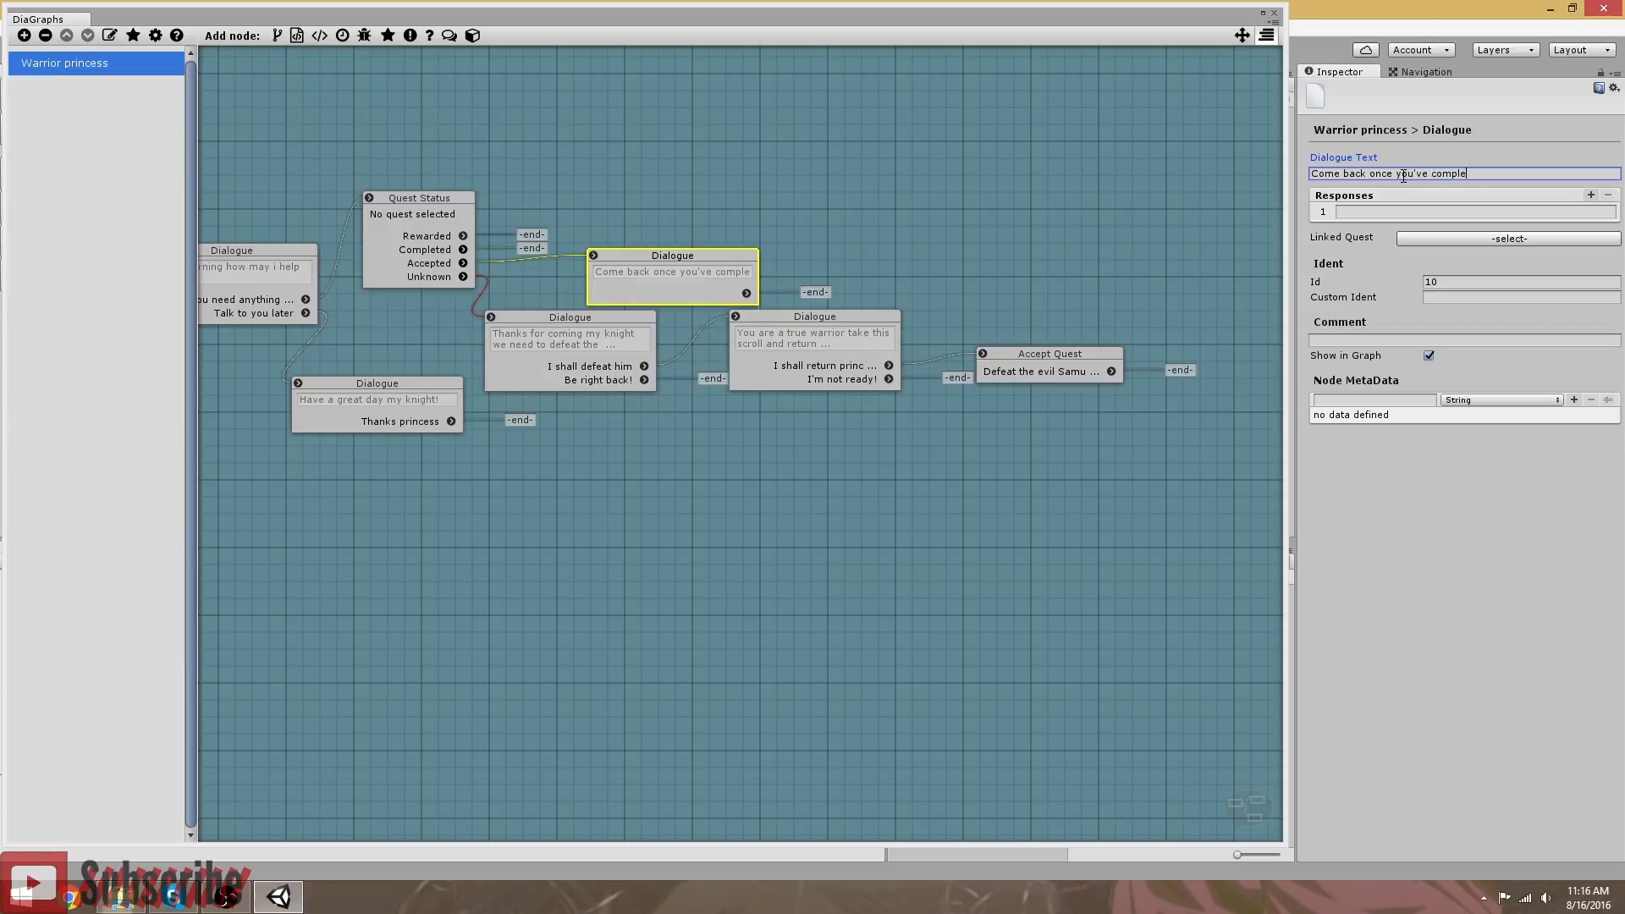
text(ted your)
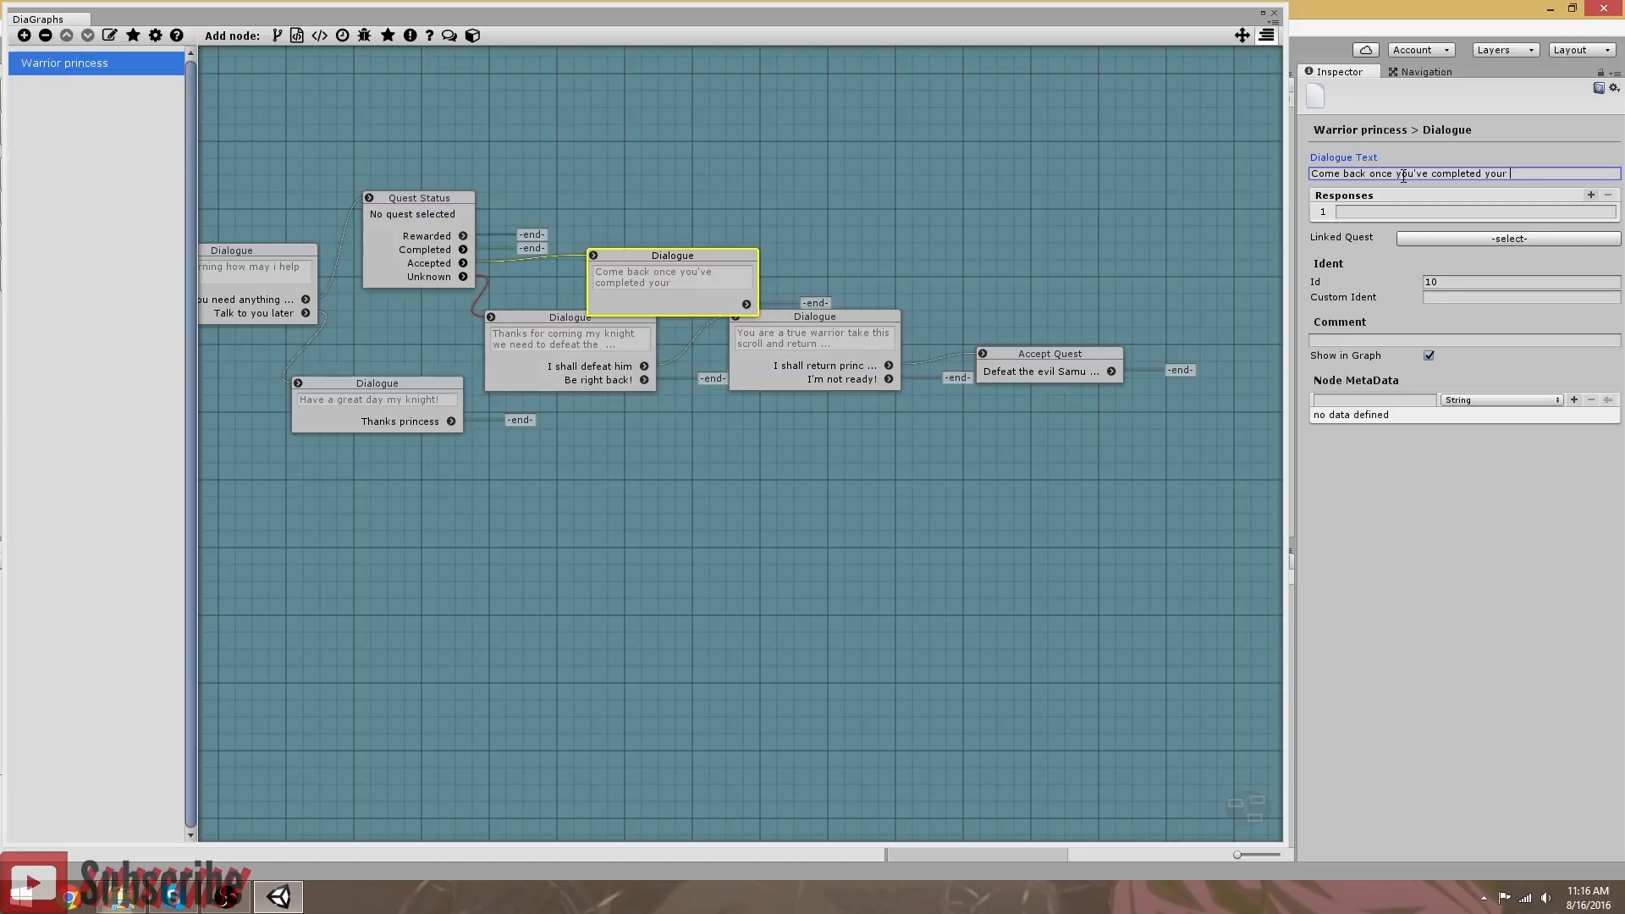
key(BackSpace)
key(BackSpace)
key(BackSpace)
key(BackSpace)
key(BackSpace)
key(BackSpace)
text('d the quest)
drag(668, 257, 665, 244)
click(1540, 174)
click(1542, 174)
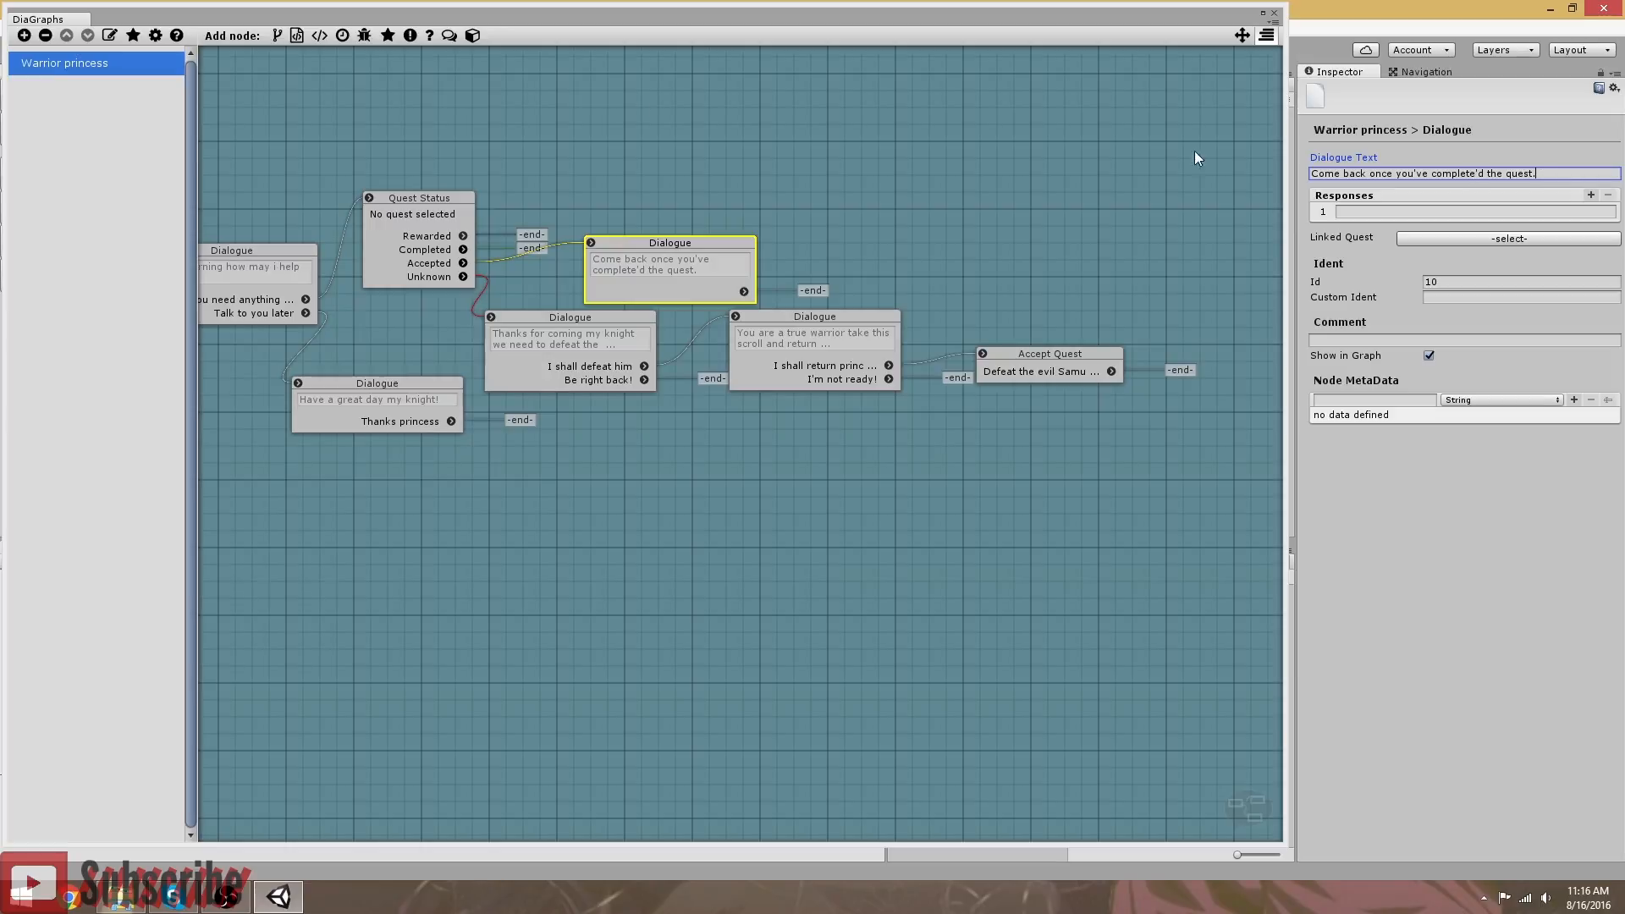
Step: Reposition the Accepted dialogue, the two quest-offer dialogues and the Accept Quest node so that they no longer crowd each other
drag(571, 323, 590, 347)
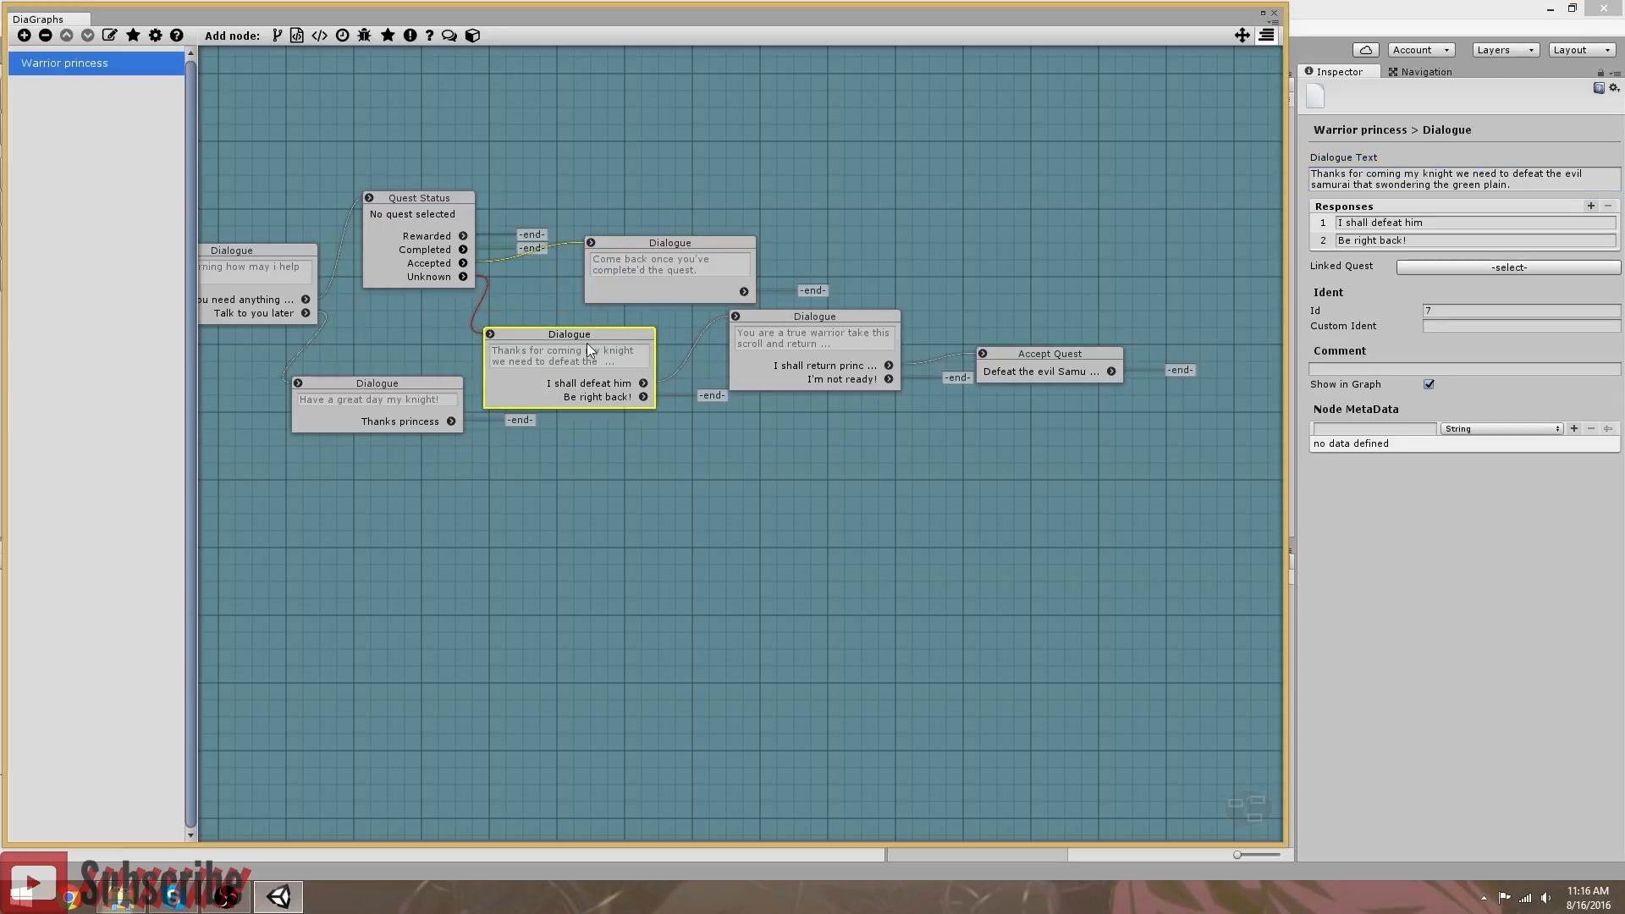
click(779, 323)
click(717, 272)
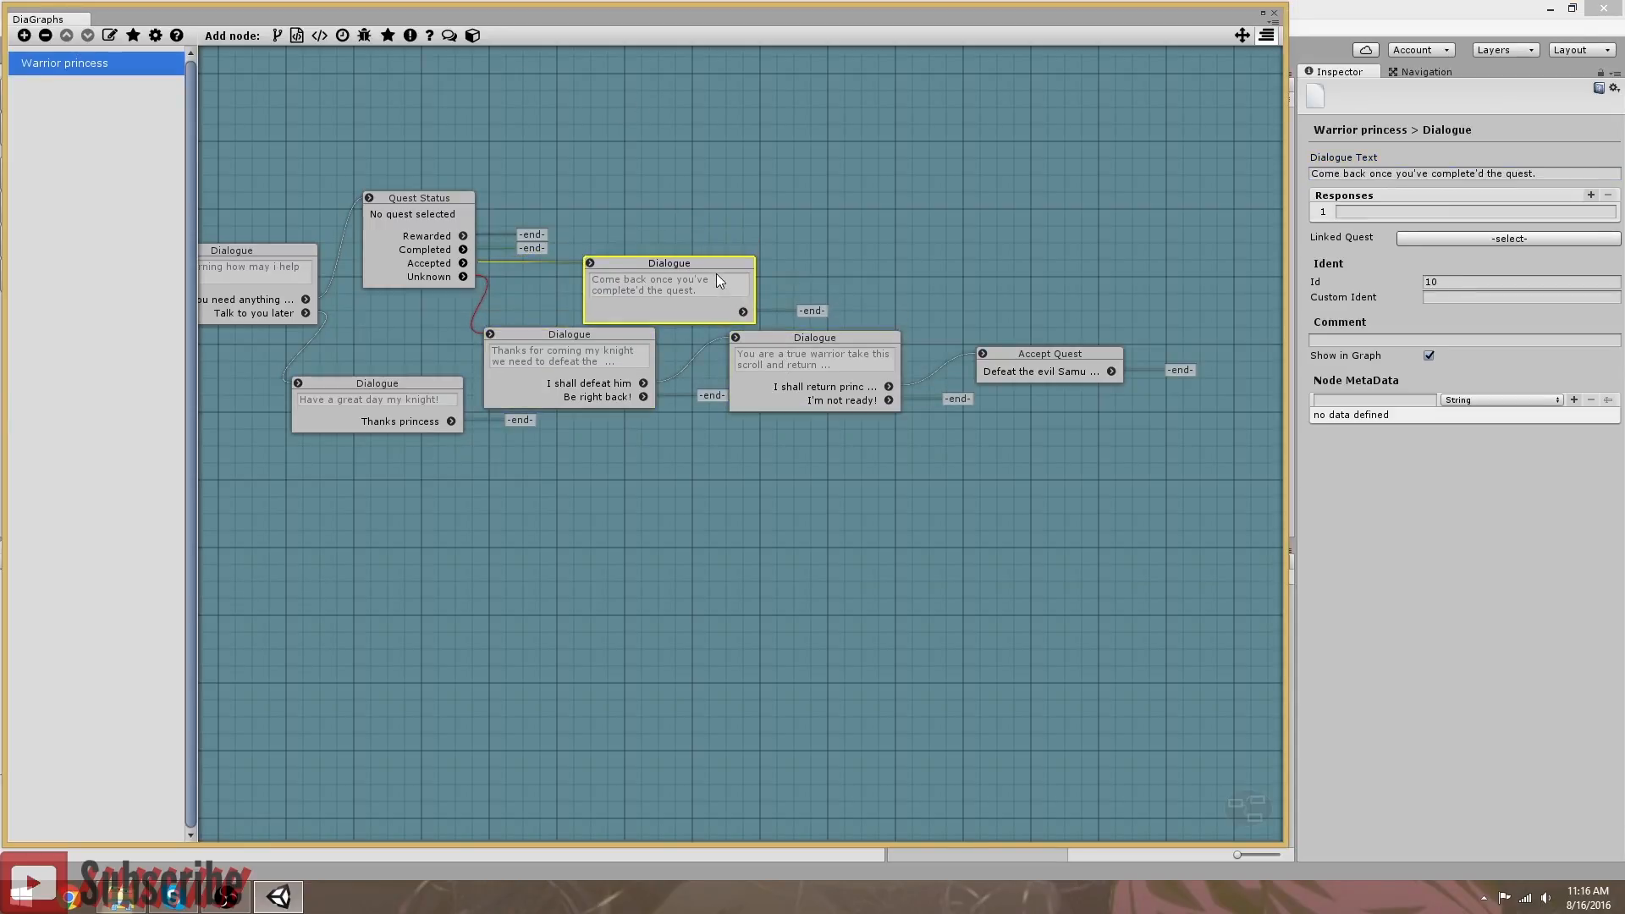
drag(984, 357, 979, 359)
drag(675, 265, 730, 266)
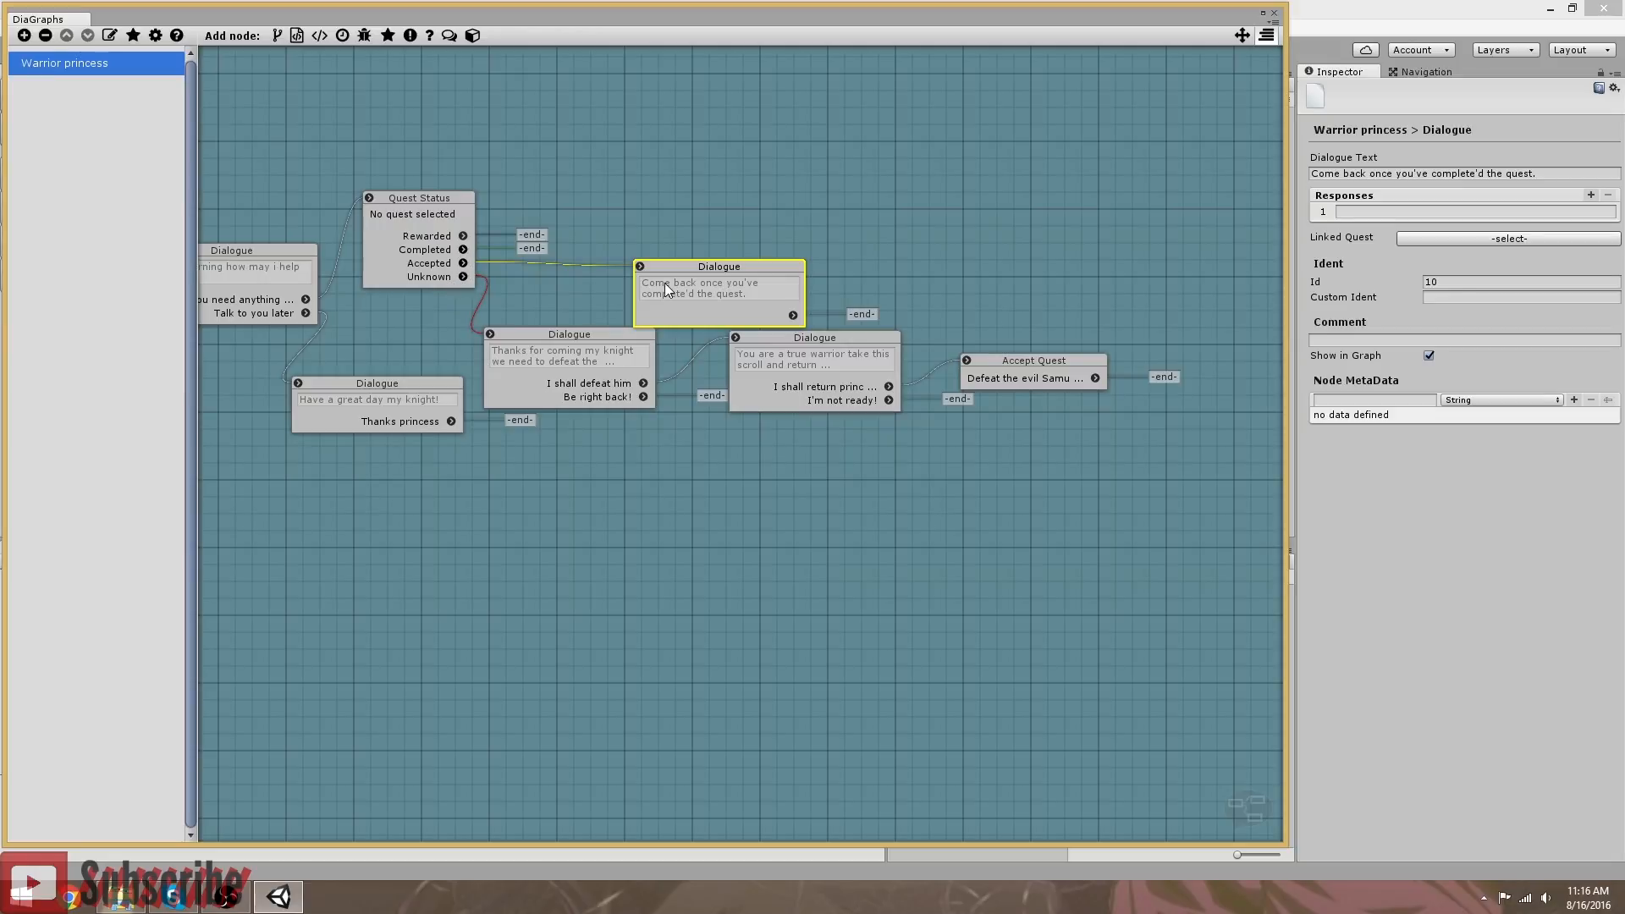
Step: Add another Dialogue node above the Accepted dialogue and link the Completed output of Quest Status to it
click(449, 35)
drag(767, 200, 740, 210)
drag(463, 249, 644, 205)
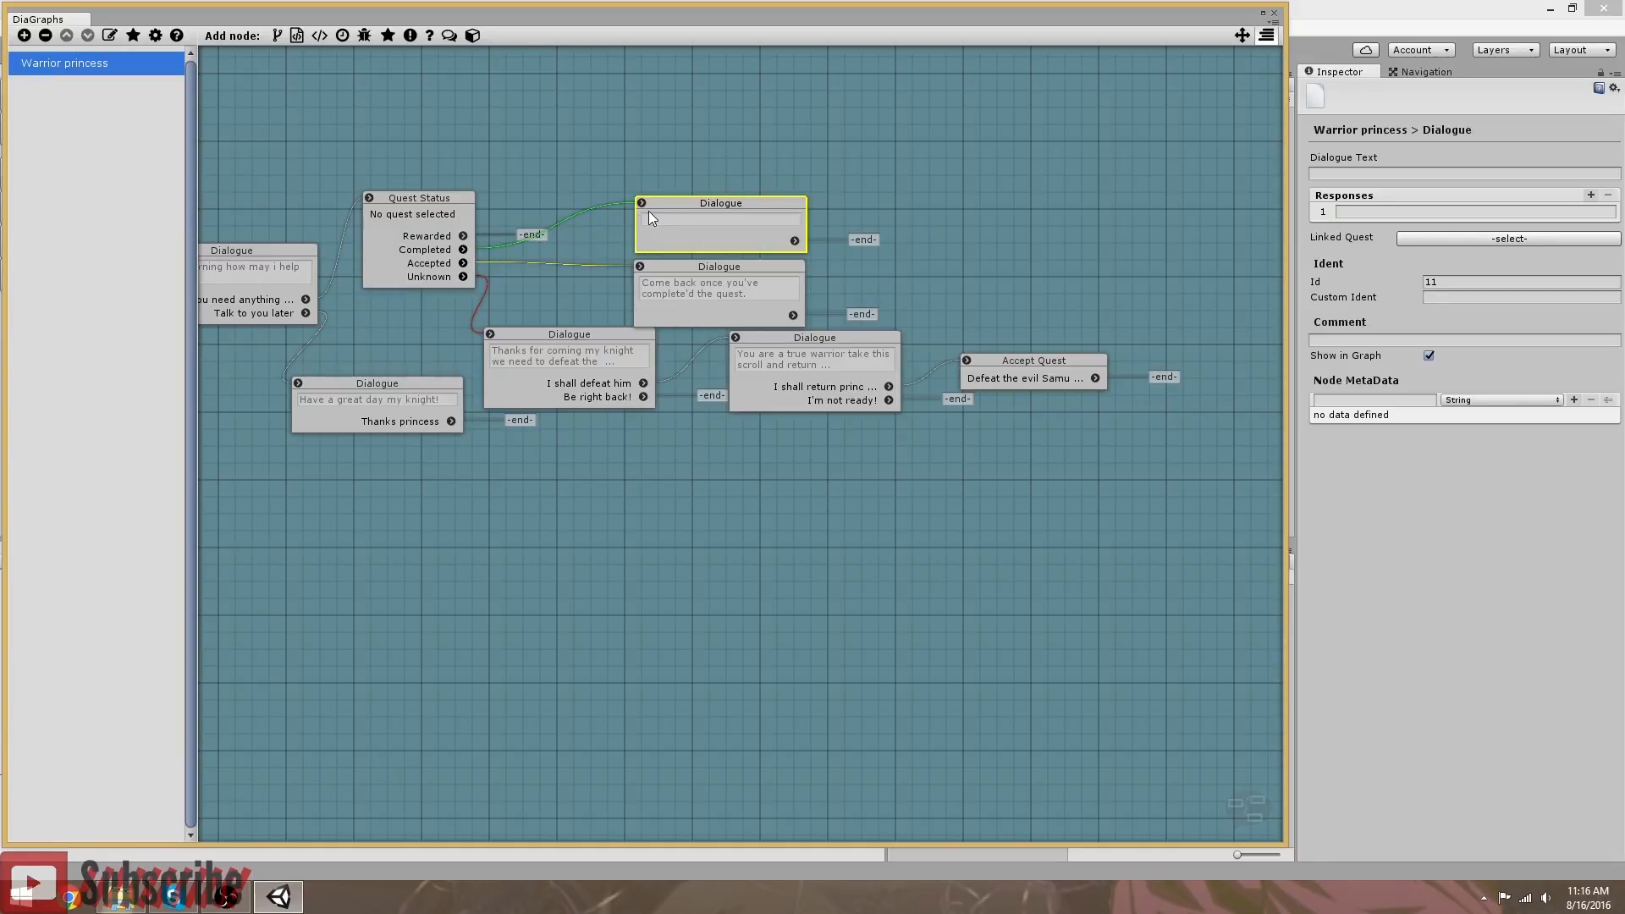
Step: Set the Completed dialogue's text to "Welcome back my knight i see your were successful." followed by a blank line
click(1402, 174)
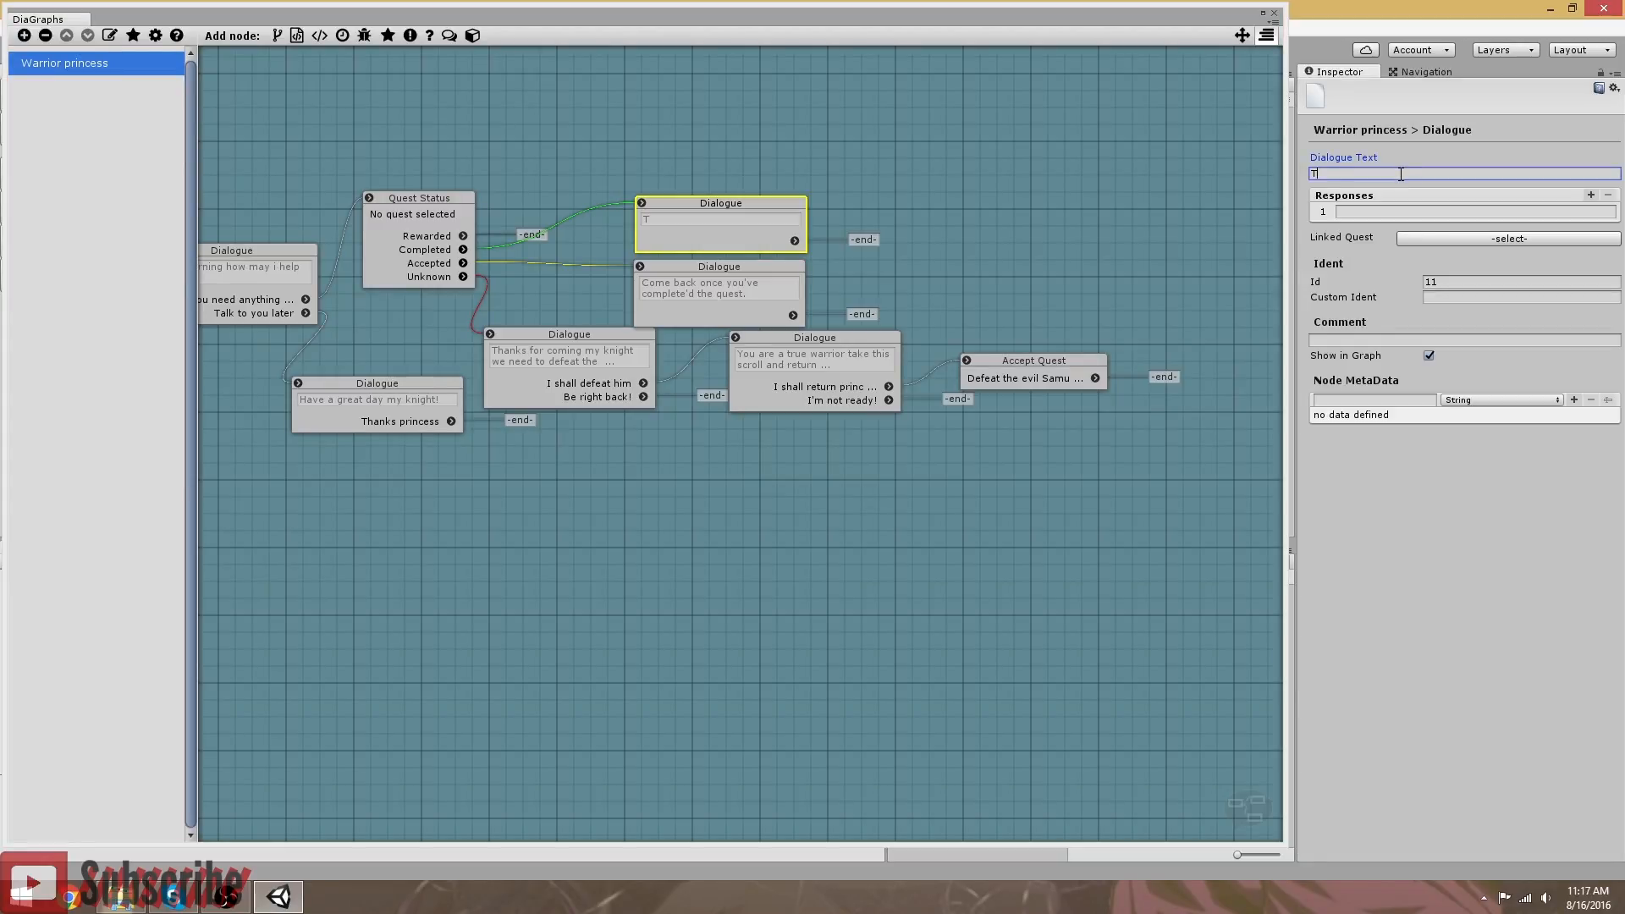
text(Welcome back my knoight)
key(BackSpace)
key(BackSpace)
key(BackSpace)
key(BackSpace)
text(ight)
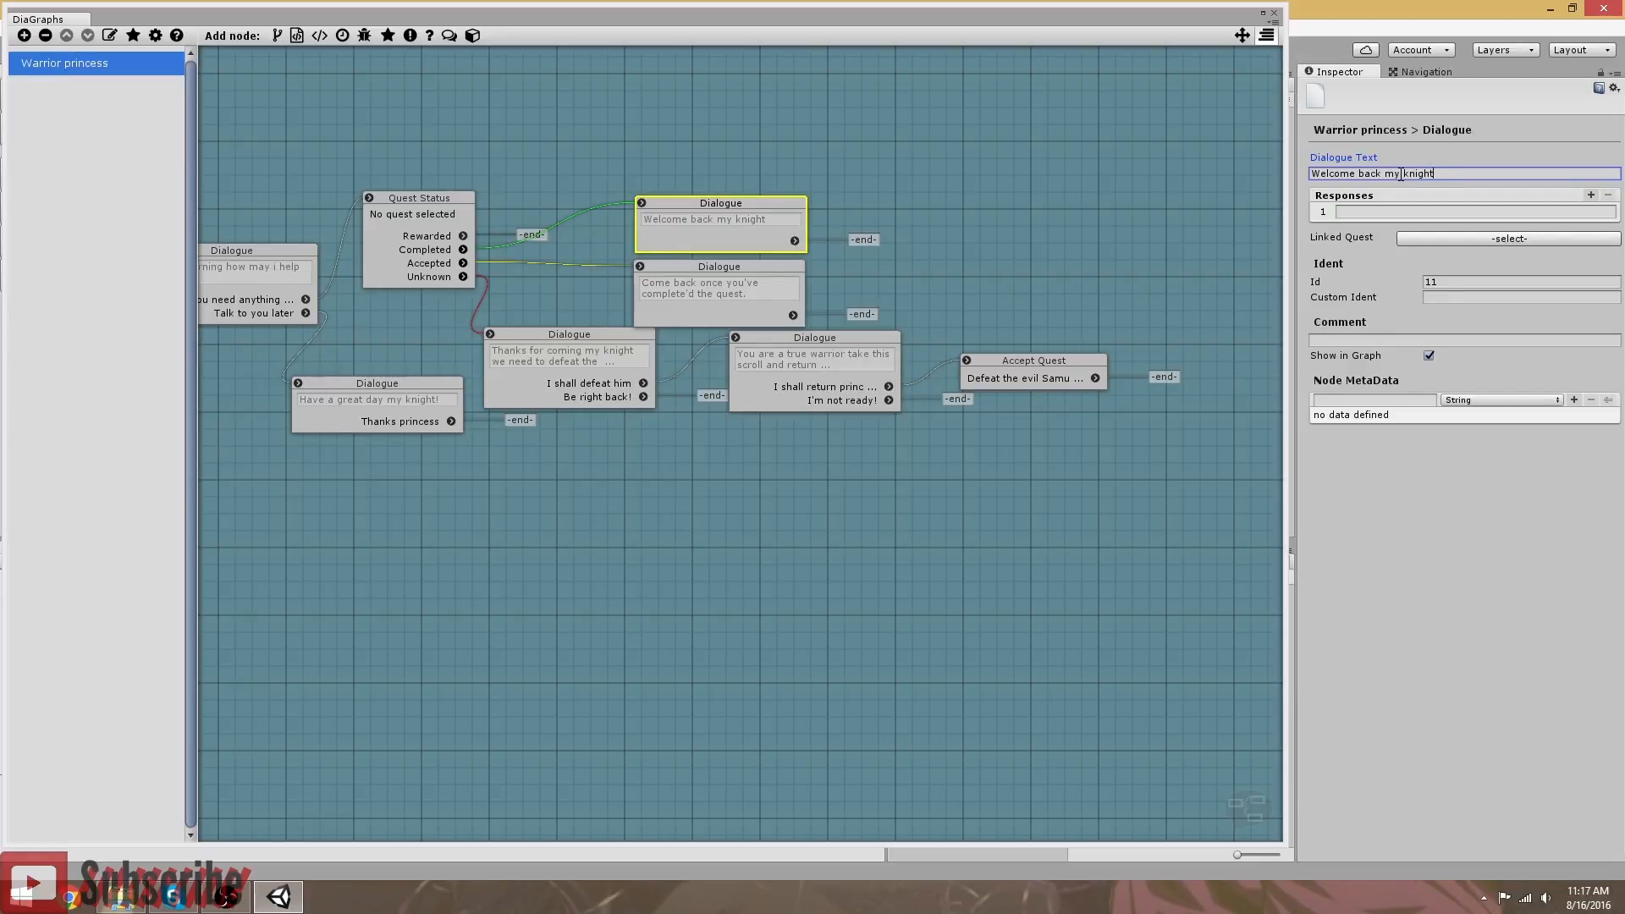
text( i see your)
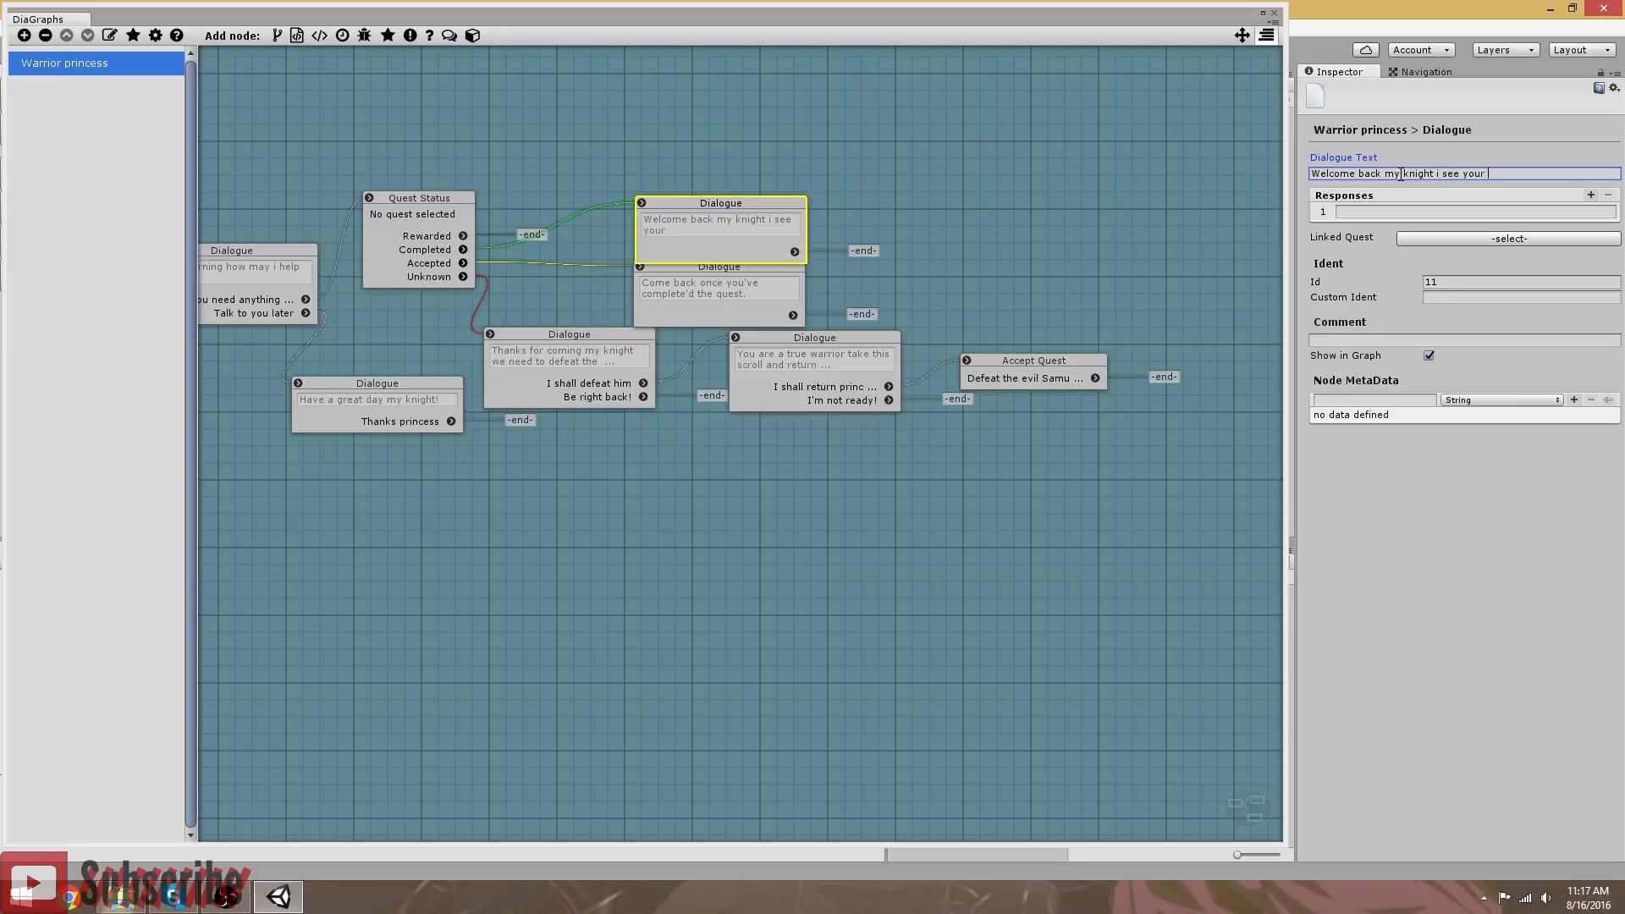
text(e )
text(suc)
text(cessful)
text(c)
key(BackSpace)
text(s)
text(.)
key(Return)
key(Return)
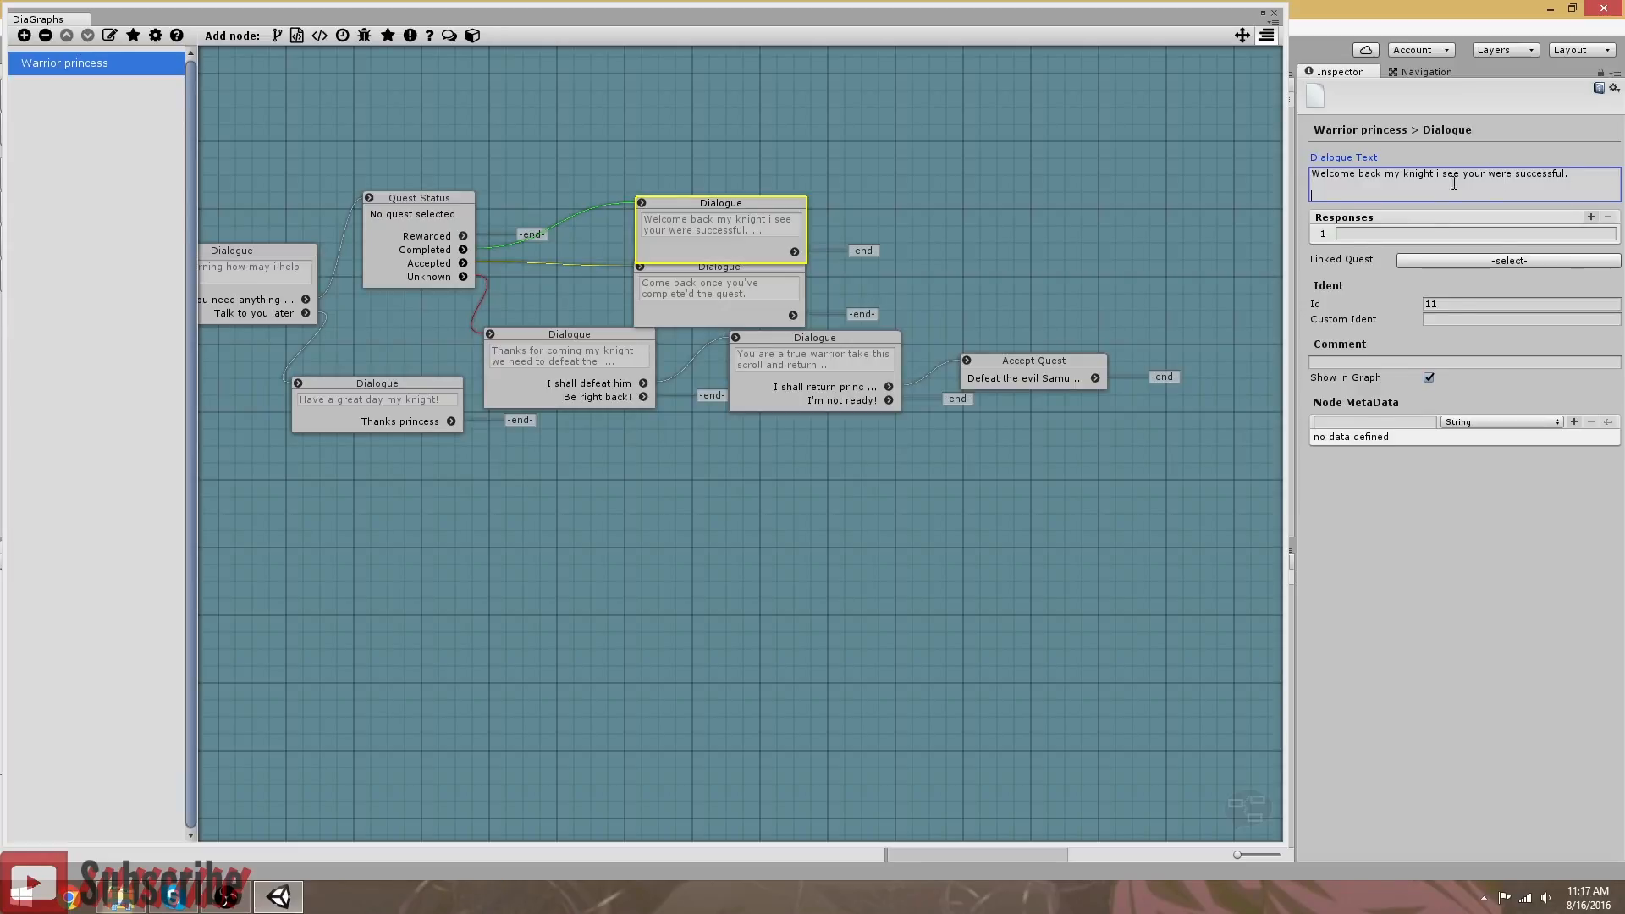
Step: Set the Completed dialogue's first response to "Indeed my princess" and return to the end of its dialogue text
click(1363, 234)
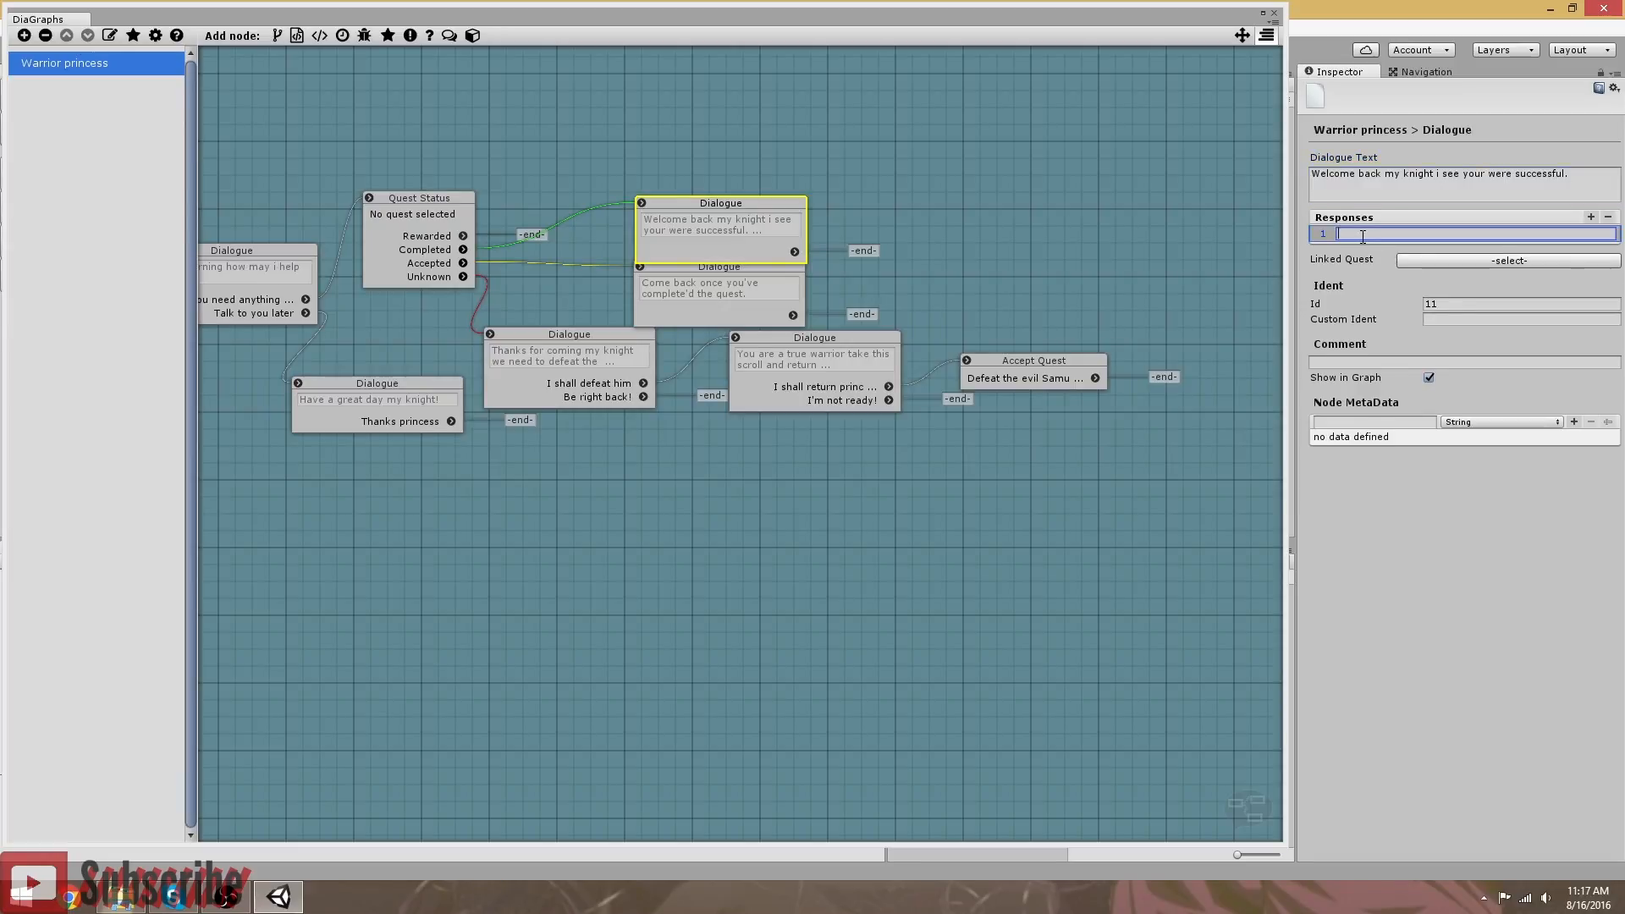
text(Indeed my princess)
click(1323, 193)
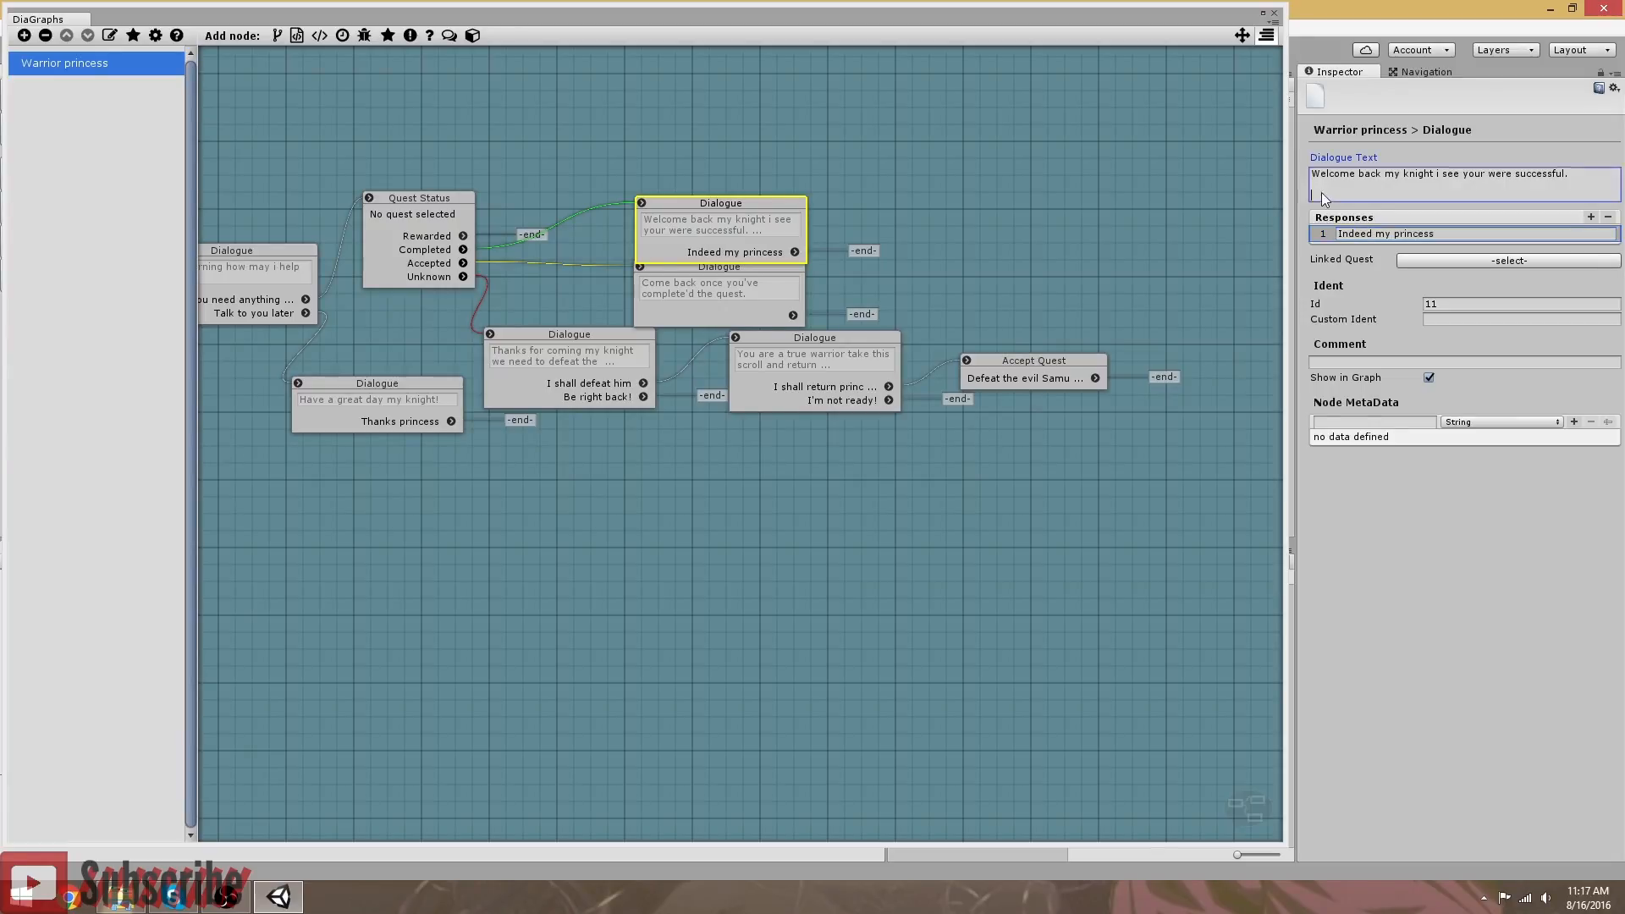
Step: Remove the blank line from the end of the Completed dialogue's text and move its node clear of the Accepted dialogue
click(1324, 193)
key(BackSpace)
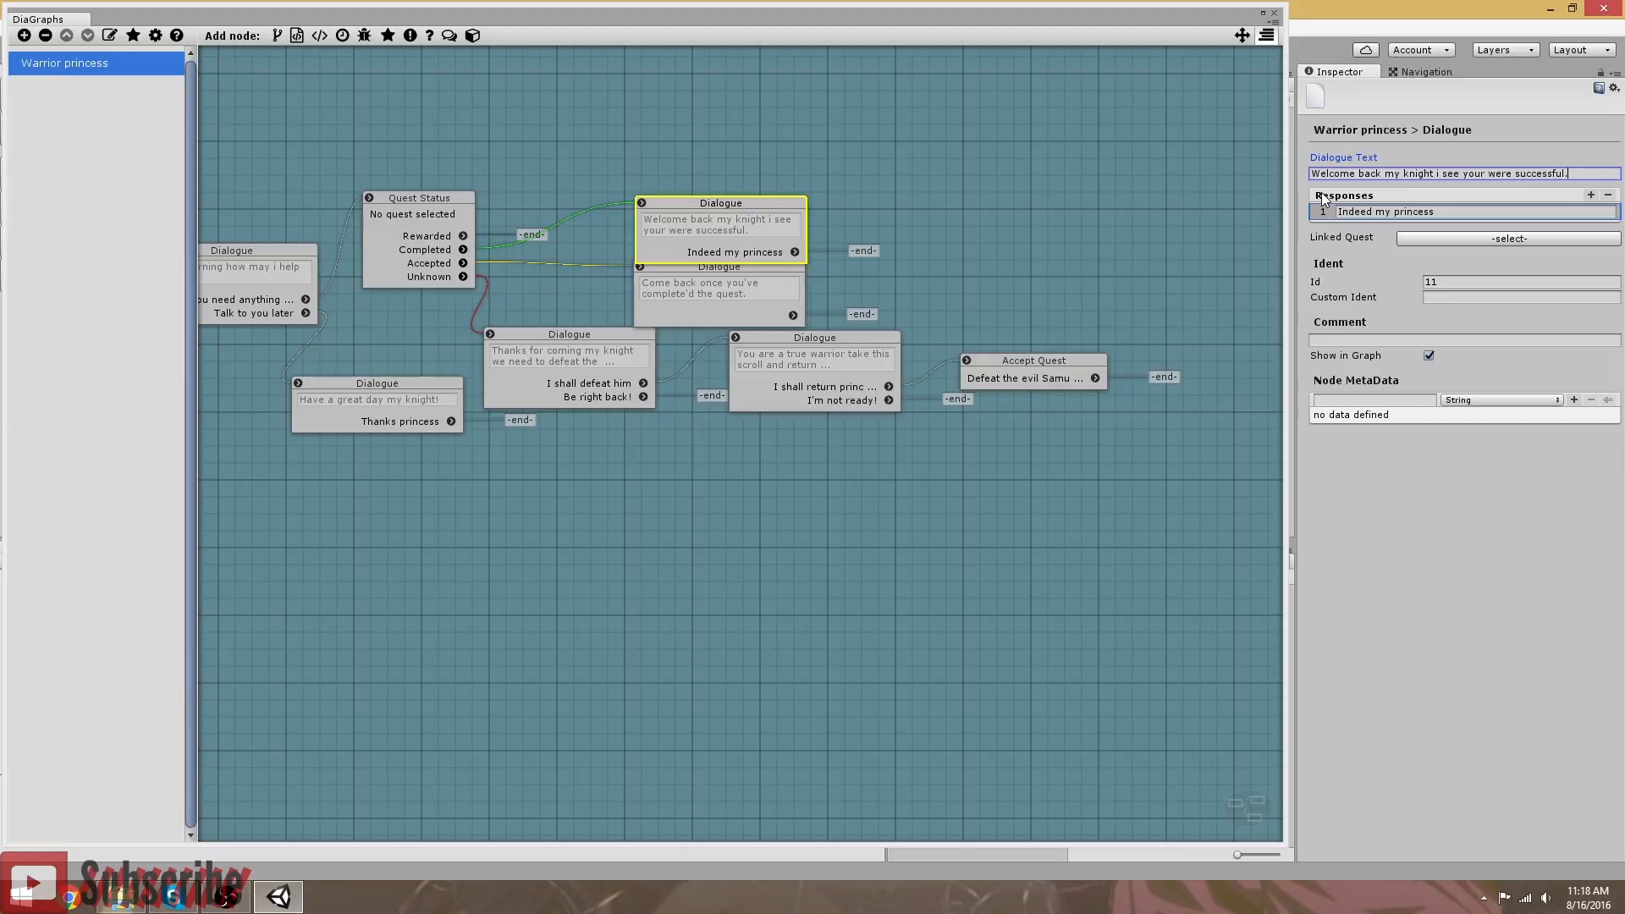
drag(729, 208, 726, 188)
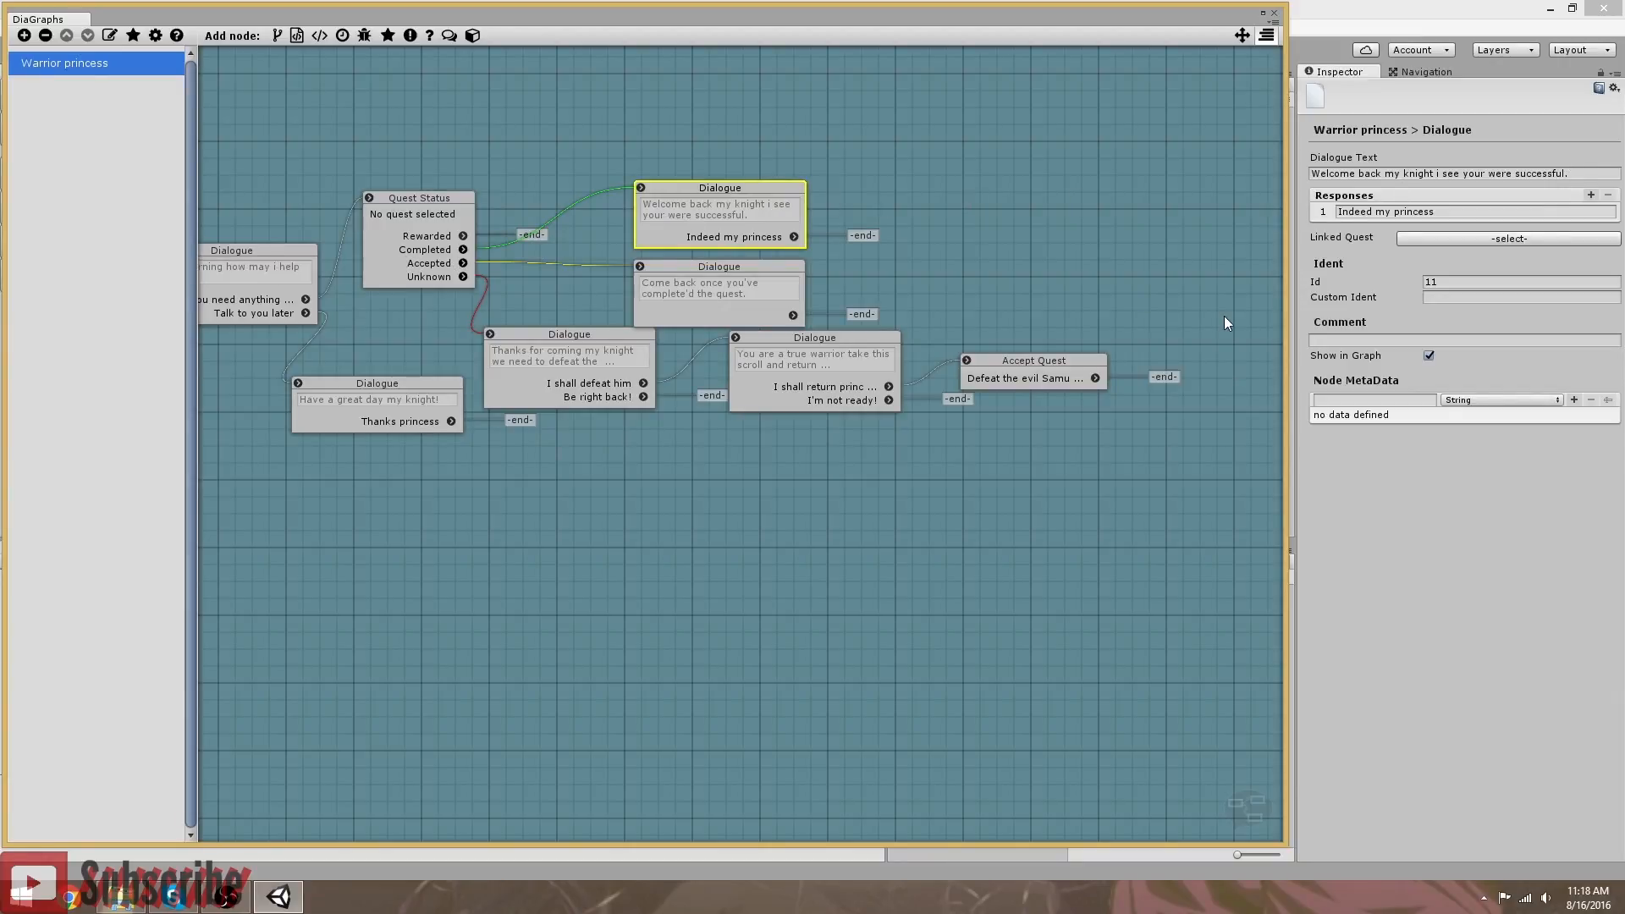
Step: Add a Dialogue node beyond the Completed dialogue and link the "Indeed my princess" response to it
click(452, 41)
drag(797, 195, 1021, 215)
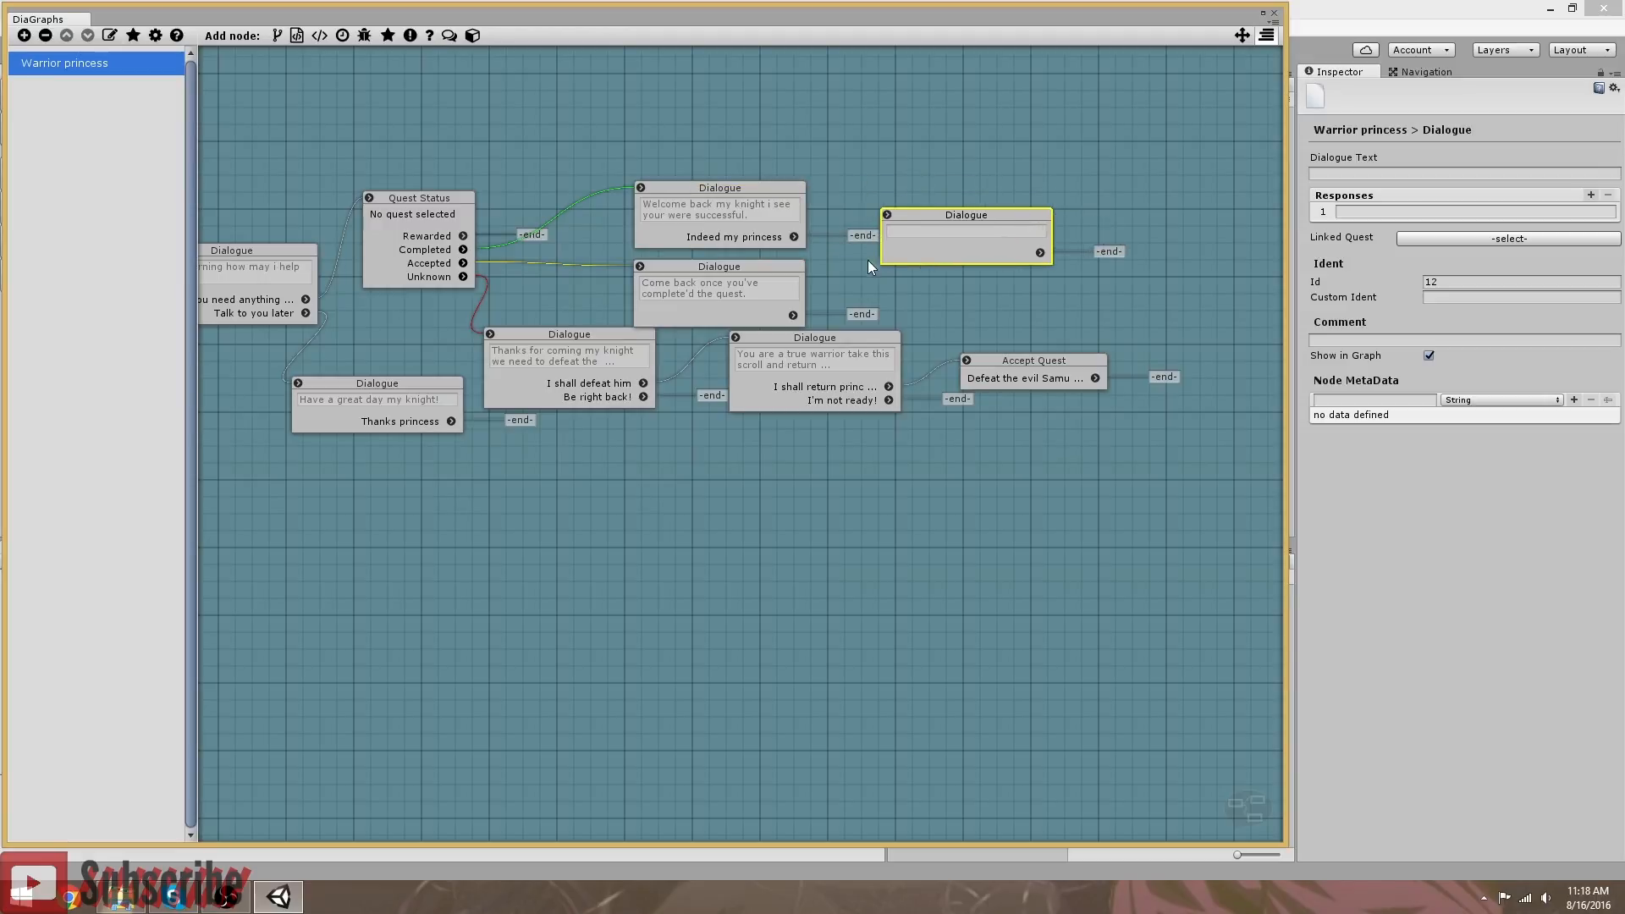
drag(881, 218, 887, 215)
Step: Set the new dialogue's text to "Here are your rewards for this mighty task", followed by the lines "Exp - 500" and "Gold - 1492"
click(1392, 173)
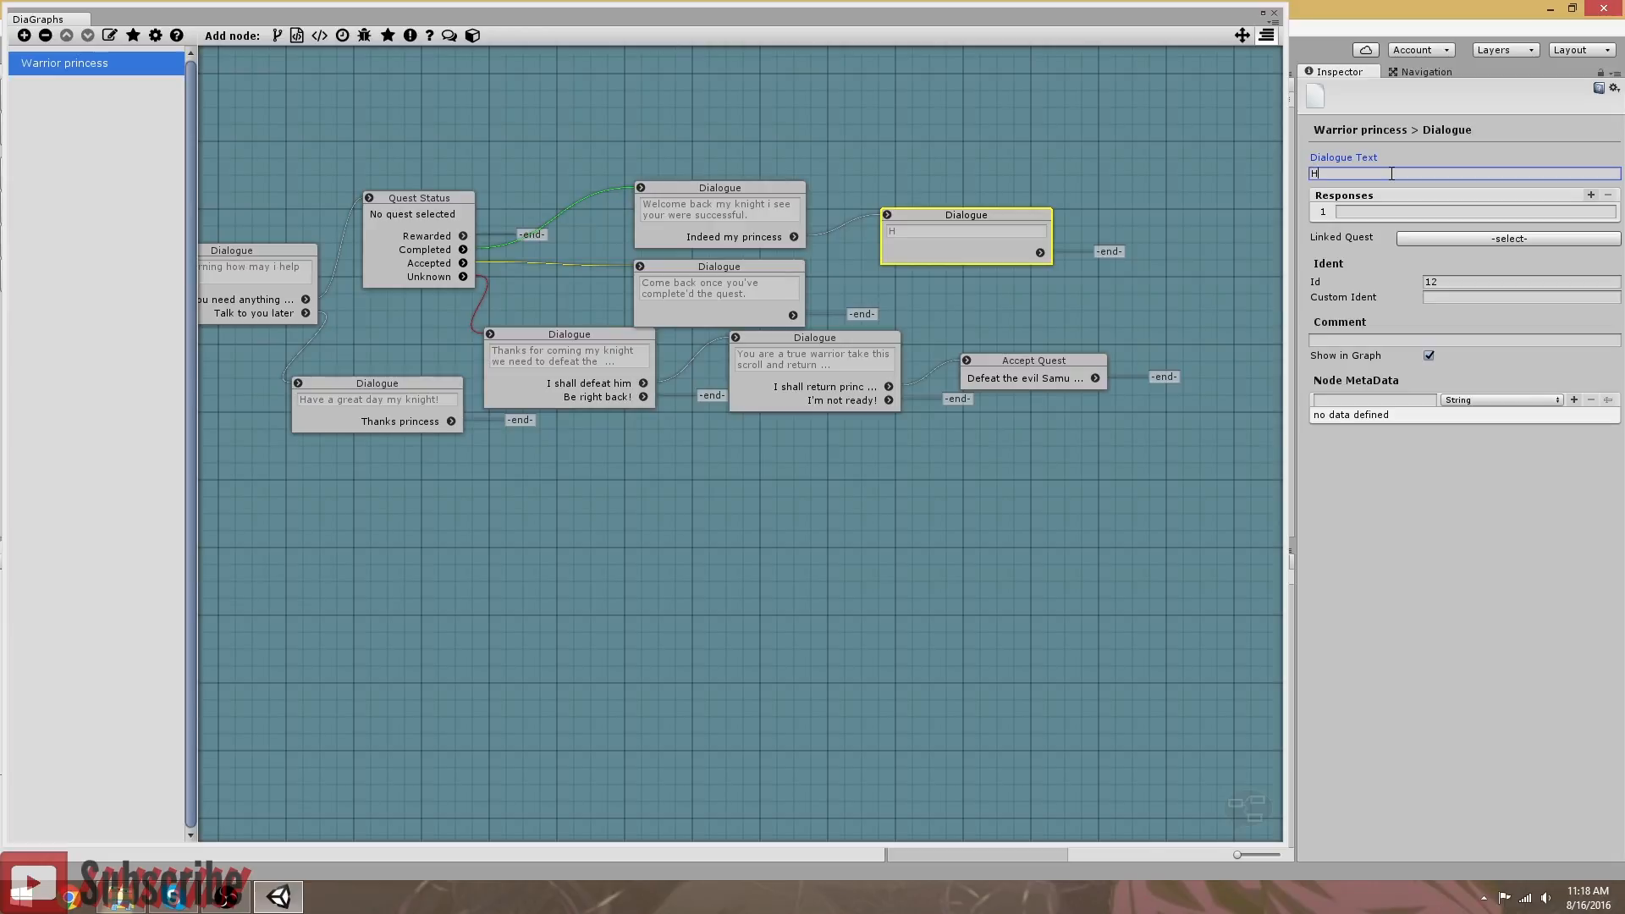
text(Here are your rewards for th)
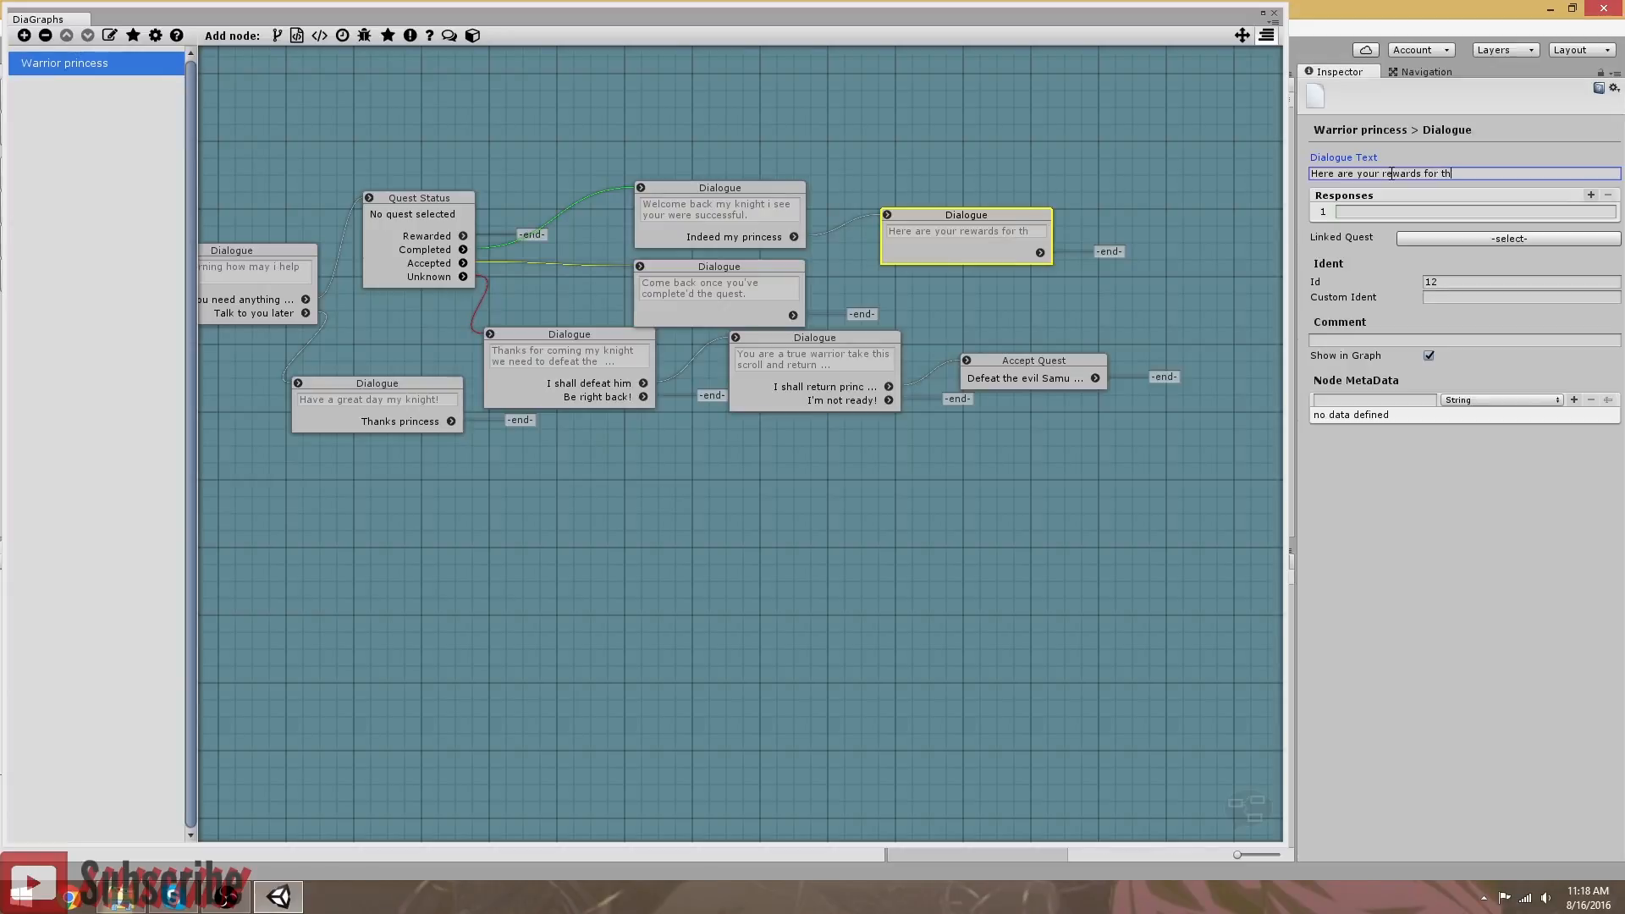
text(is mighty task)
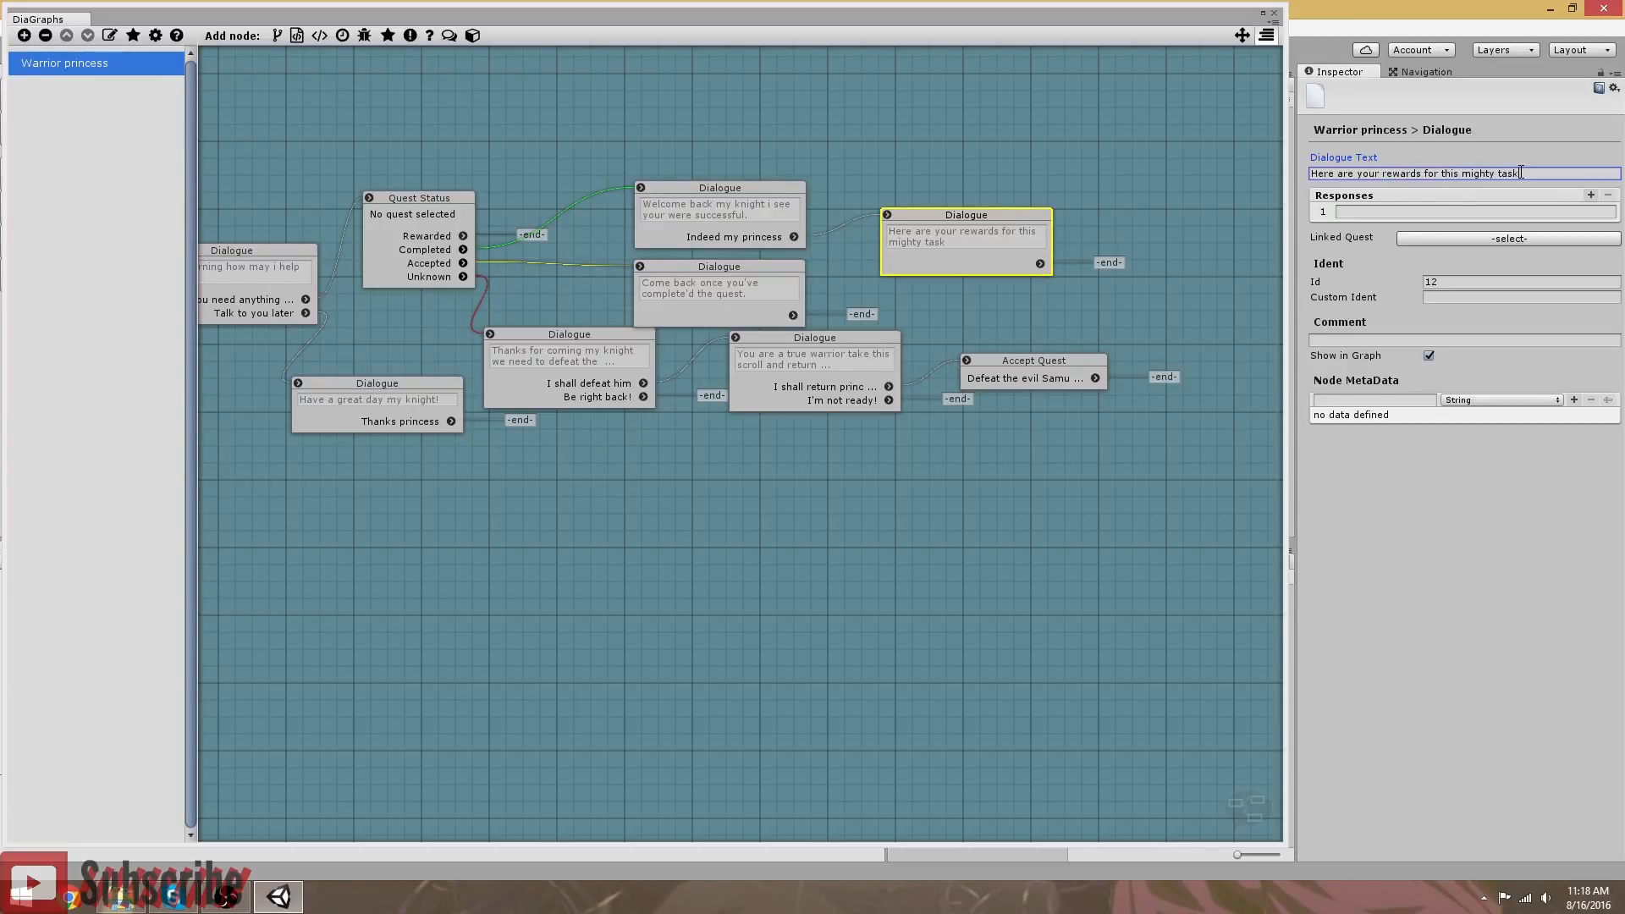
key(Return)
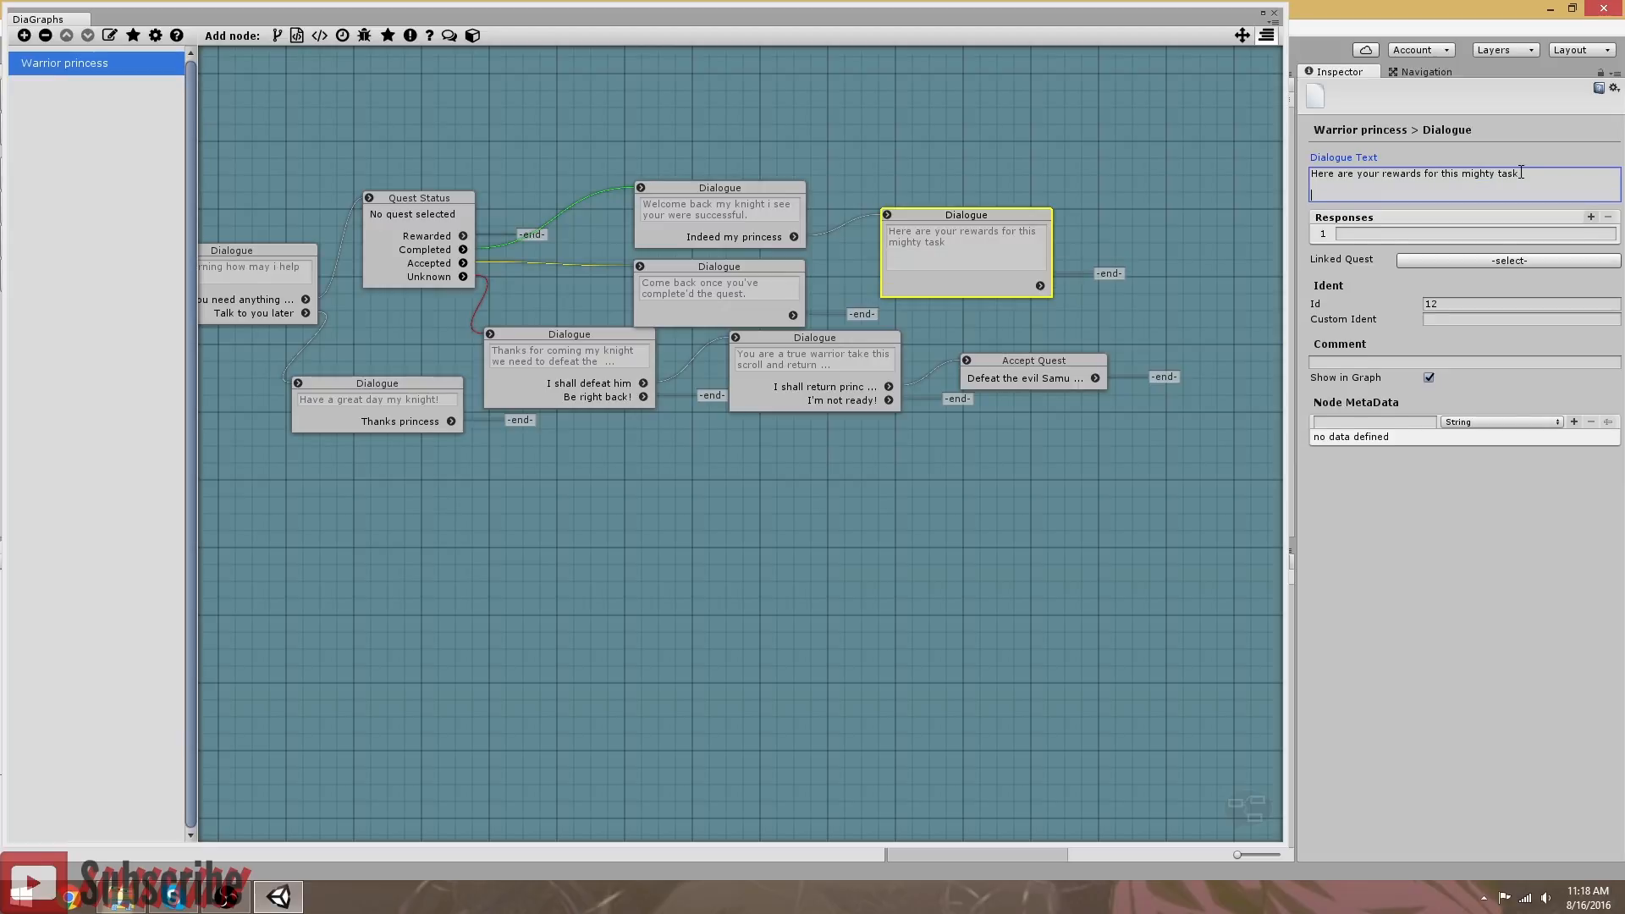
text(Exp - 500)
key(Return)
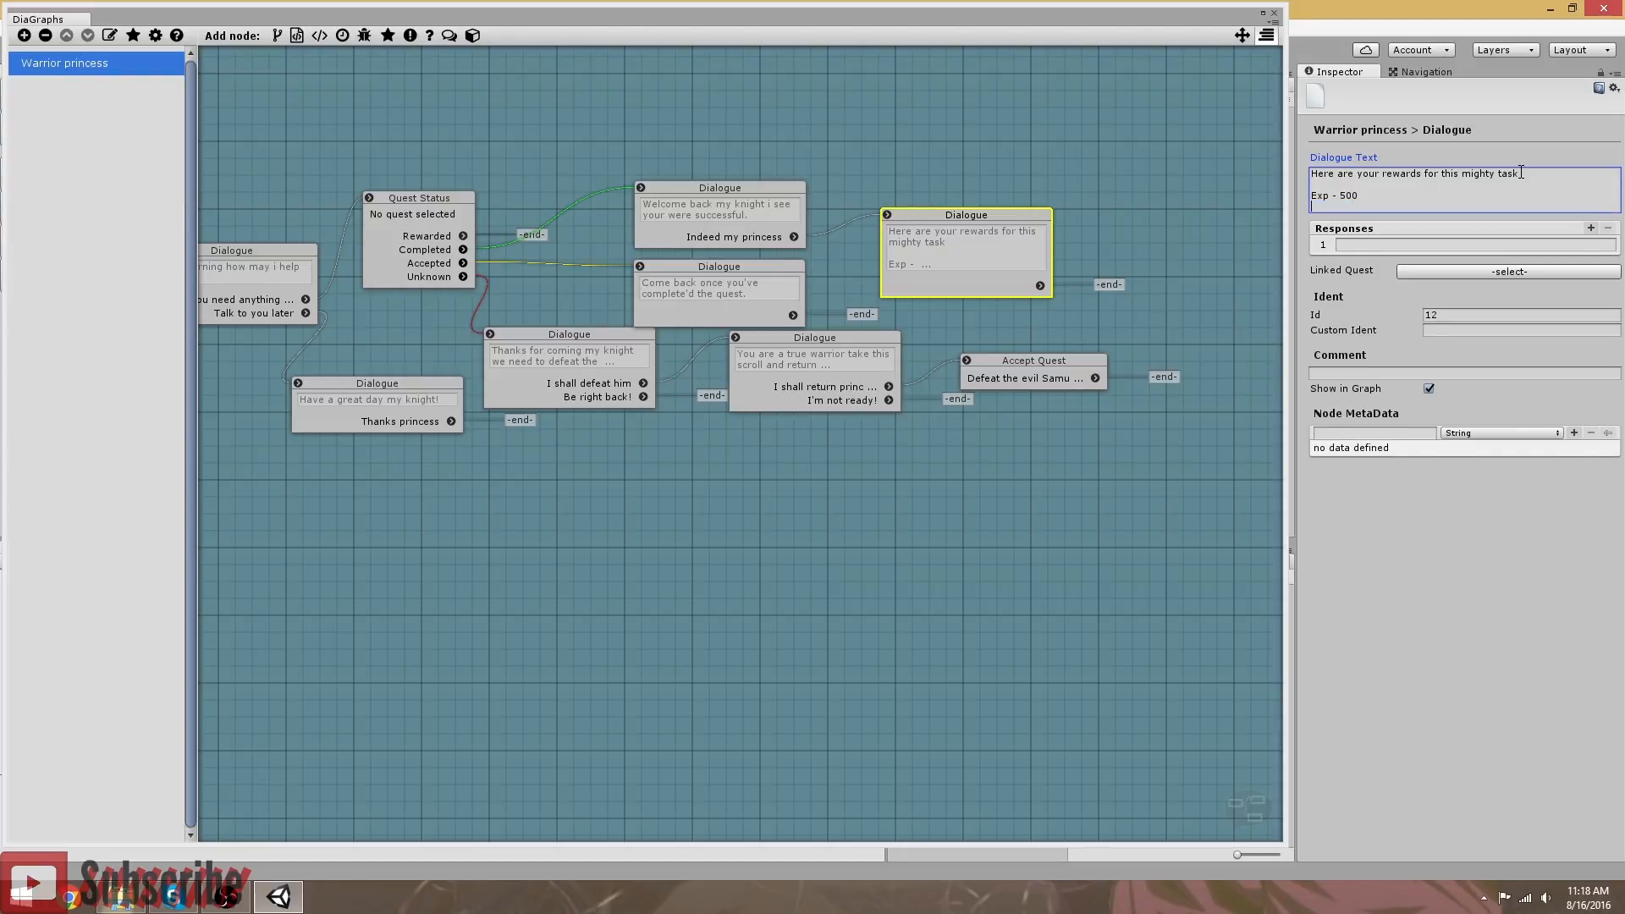
text(Gold - 1492 -)
key(Return)
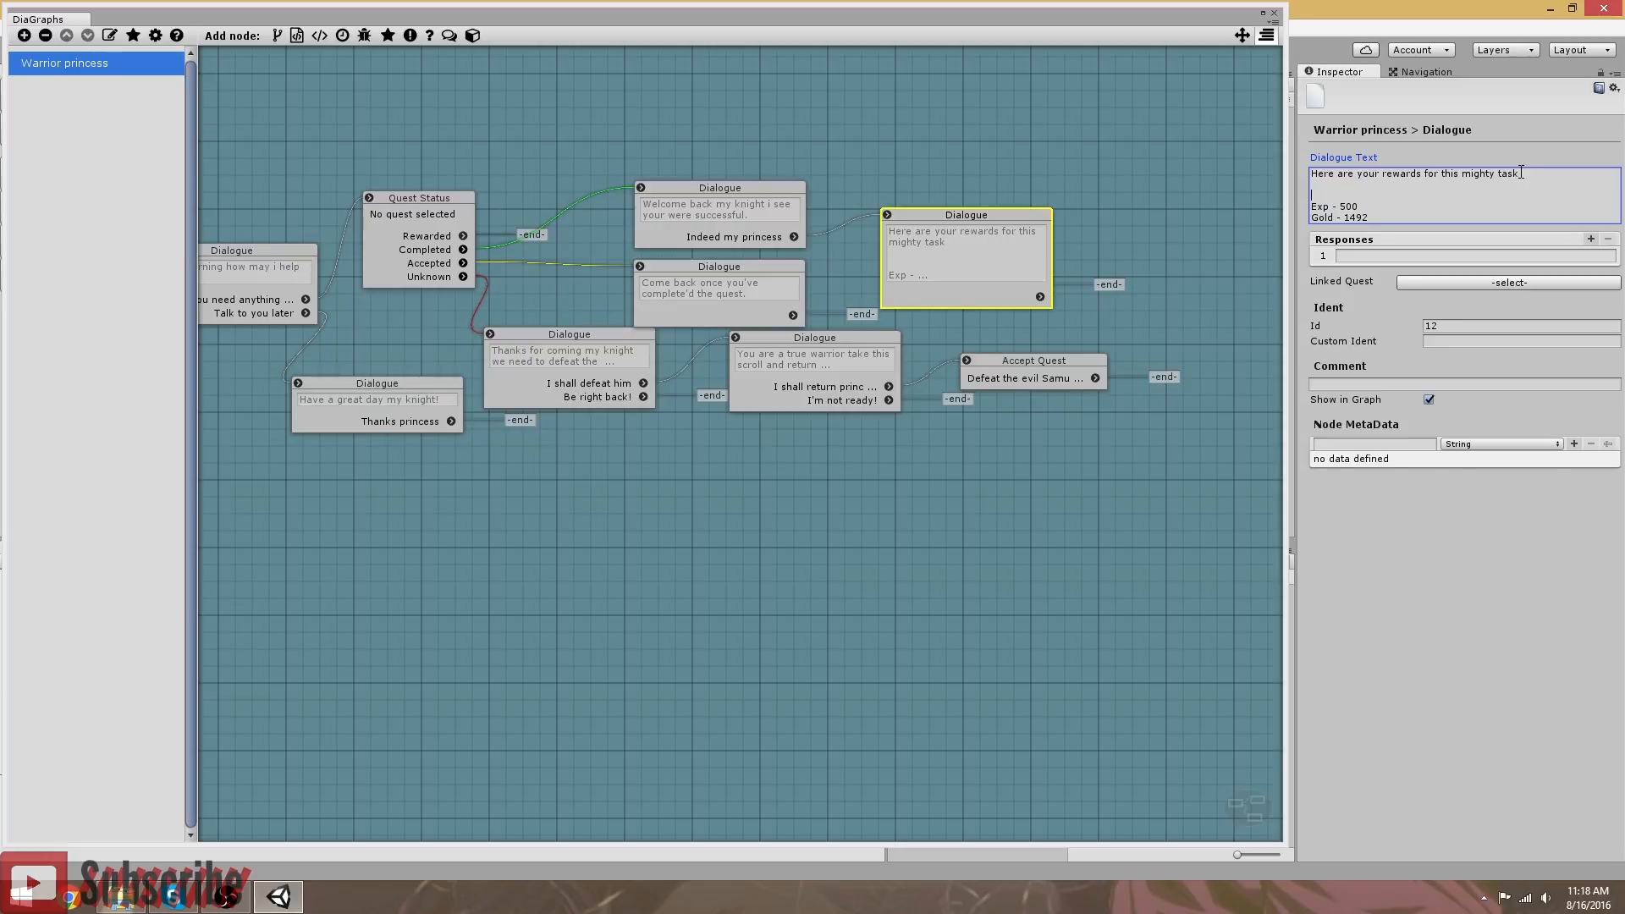
Step: Insert the line "(Completion reward)" above the Exp line in the rewards dialogue's text
text(()Completion)
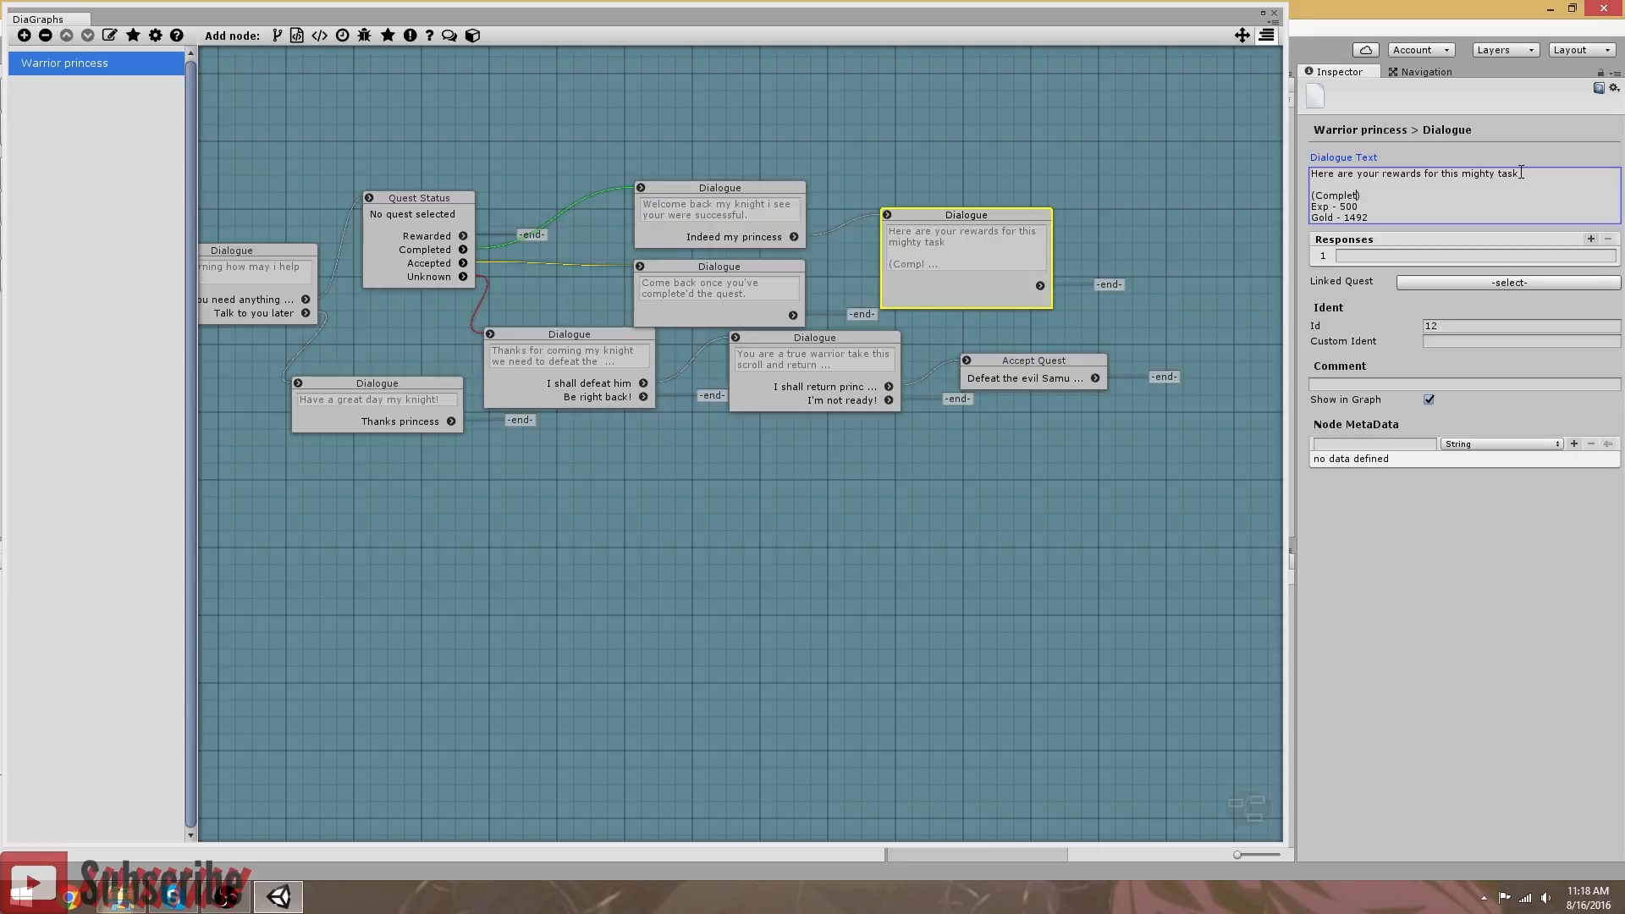
text( reward)
key(BackSpace)
key(BackSpace)
key(BackSpace)
key(BackSpace)
key(BackSpace)
key(BackSpace)
text(award)
key(BackSpace)
key(BackSpace)
key(BackSpace)
key(BackSpace)
key(BackSpace)
text(reward)
Step: Change the completion line in the "Defeat the evil Samurai" quest text to "(Completion rewards)" and close the quest editor
click(1031, 373)
click(834, 362)
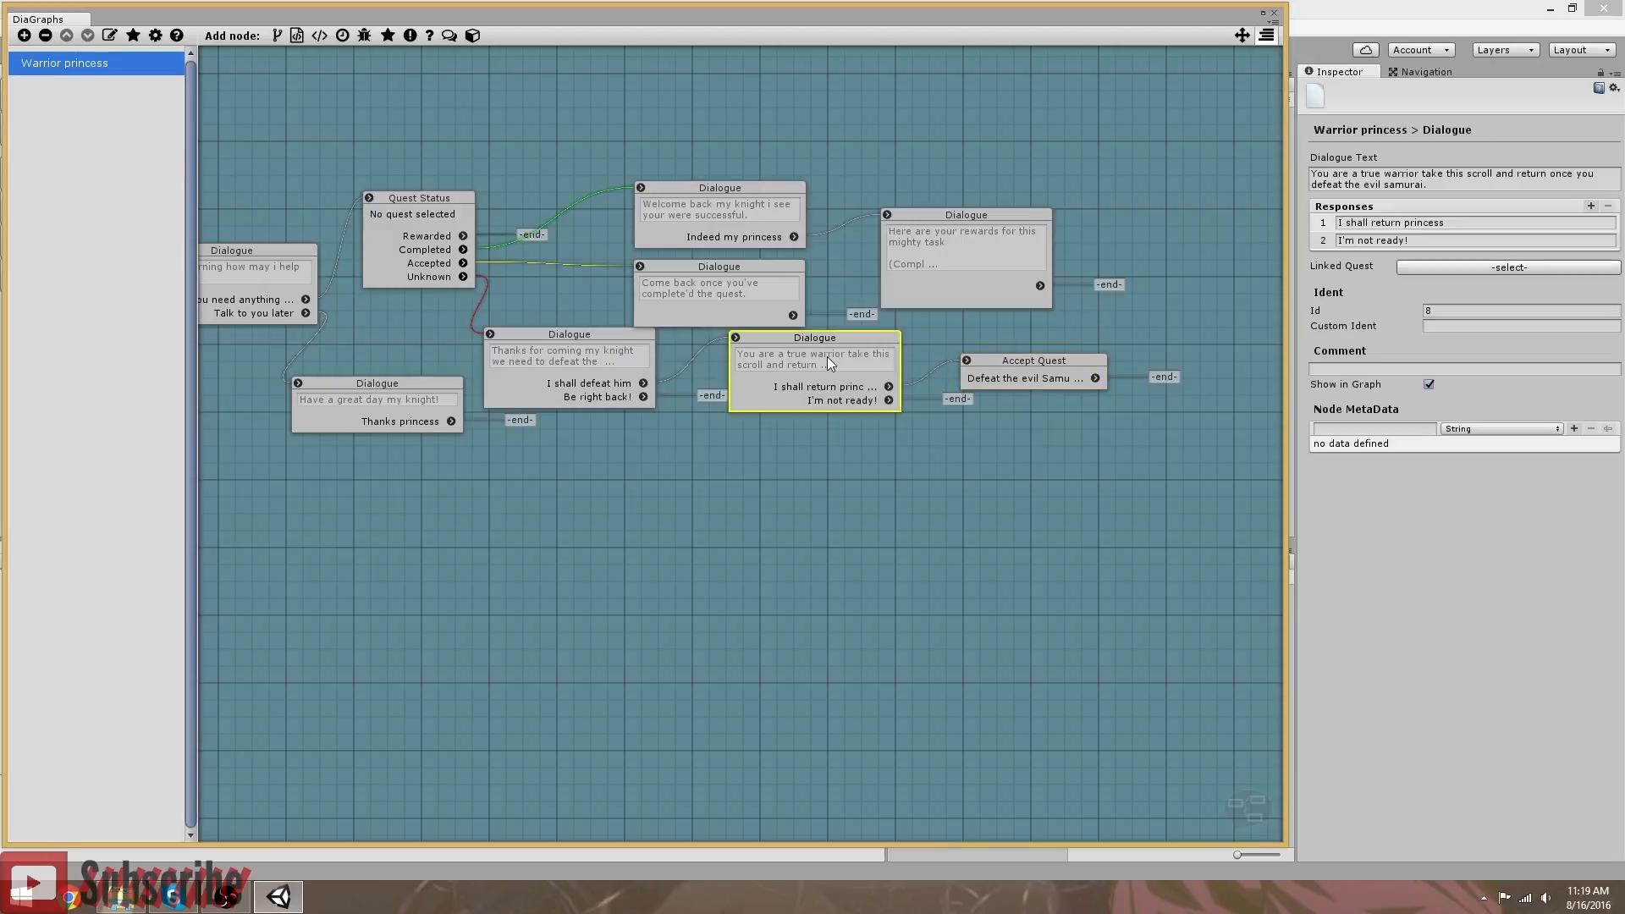
click(585, 348)
click(133, 35)
click(187, 134)
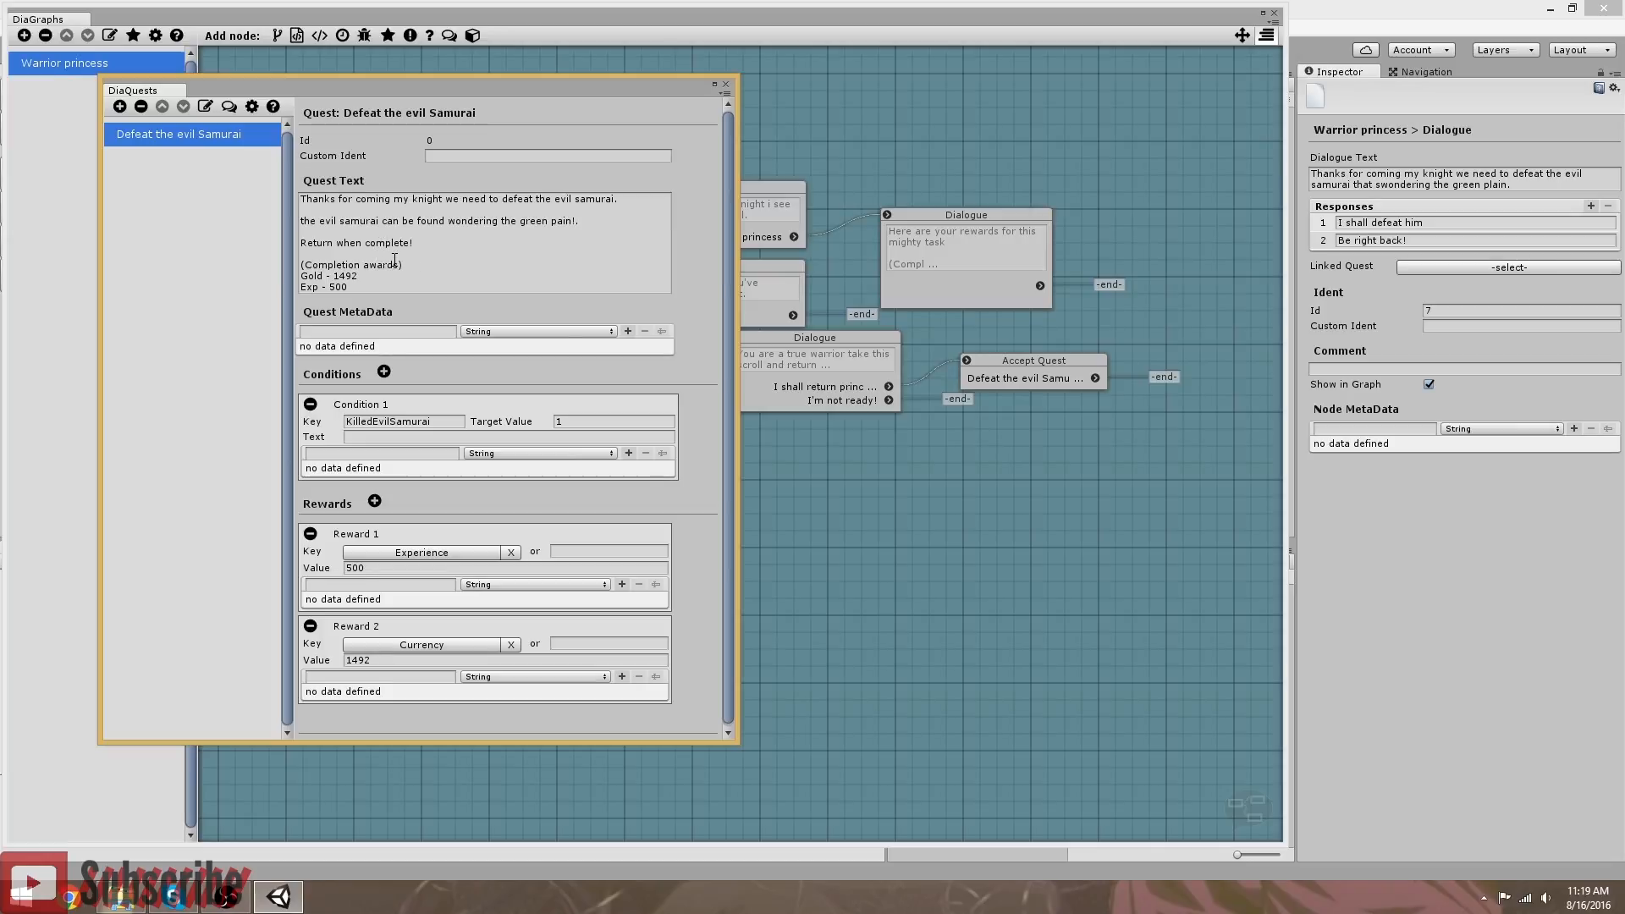
drag(401, 265, 365, 265)
text(rewards)
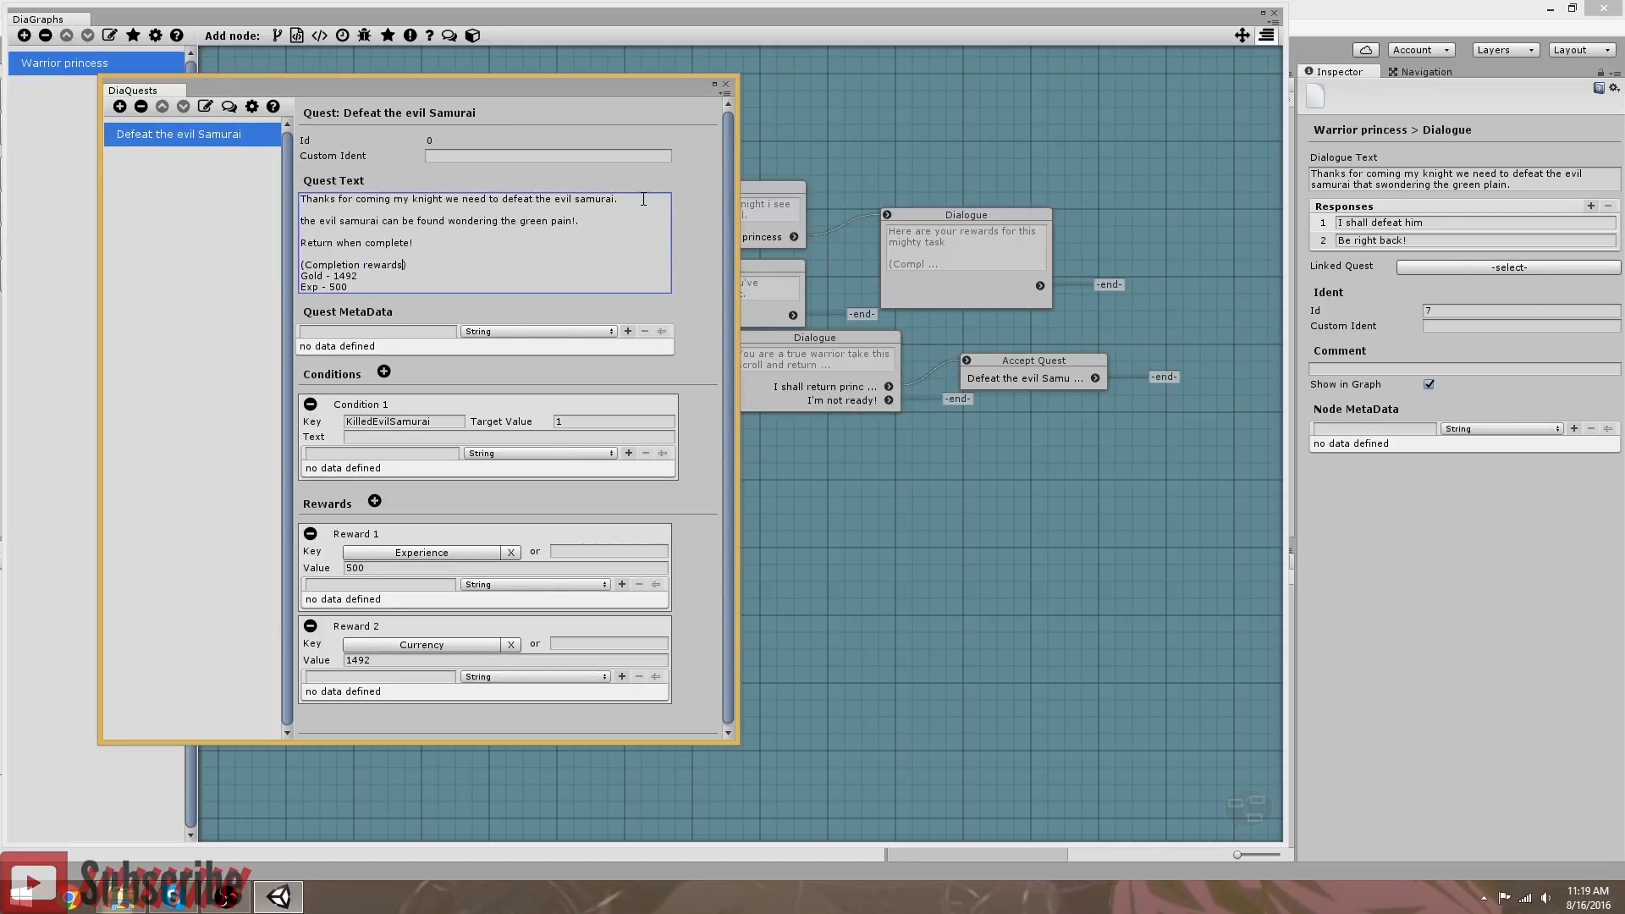
key(ctrl+a)
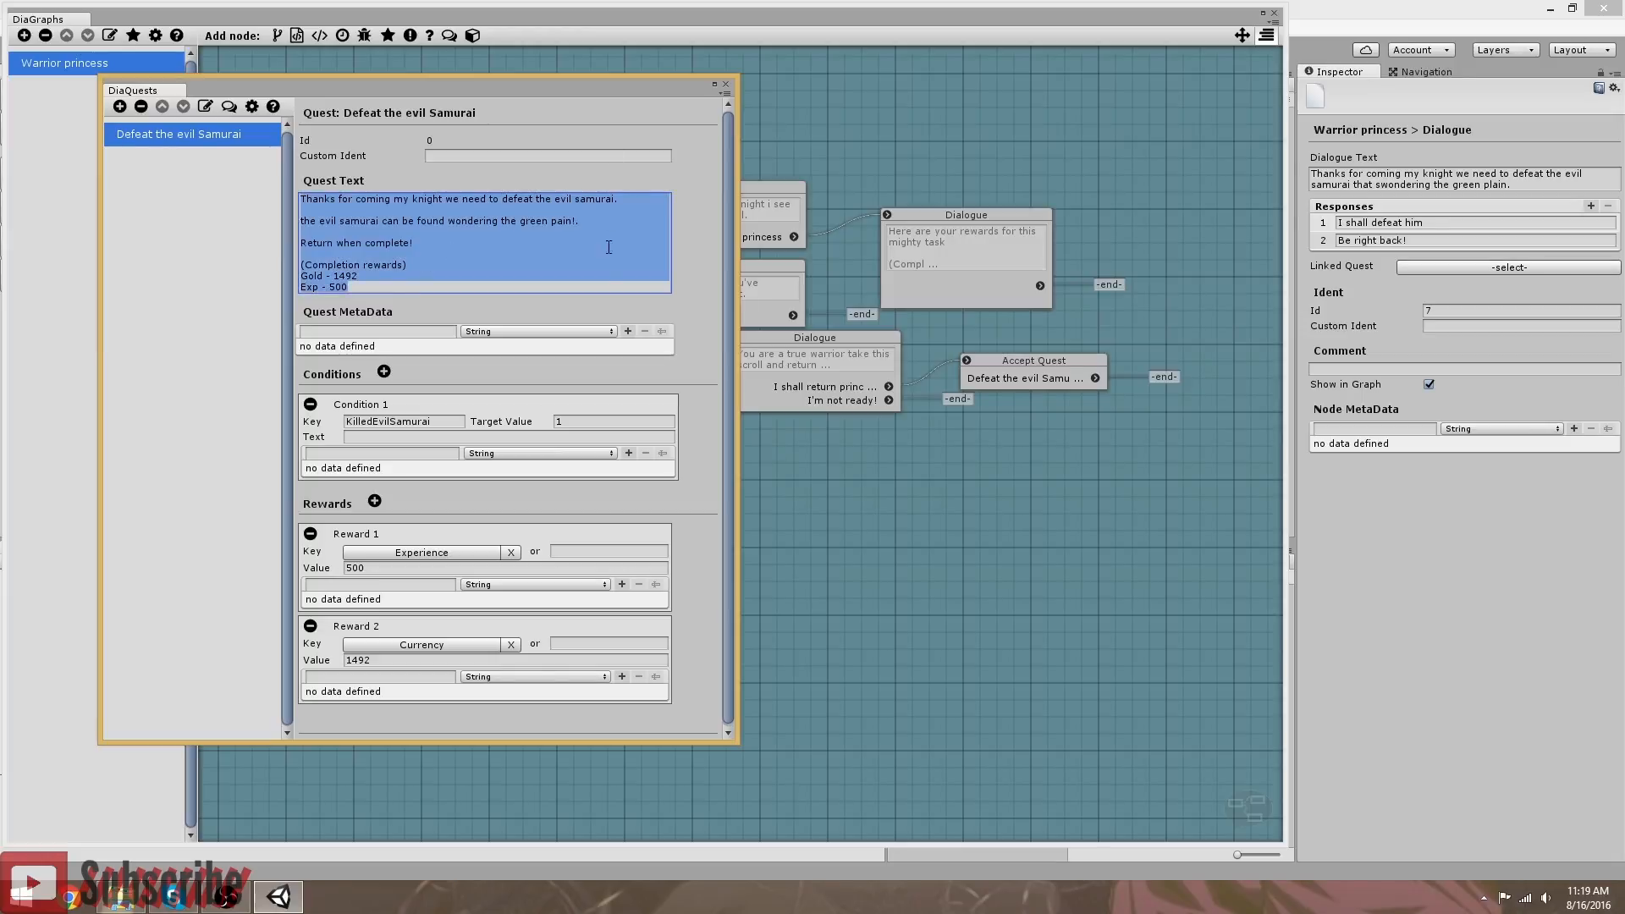
click(726, 85)
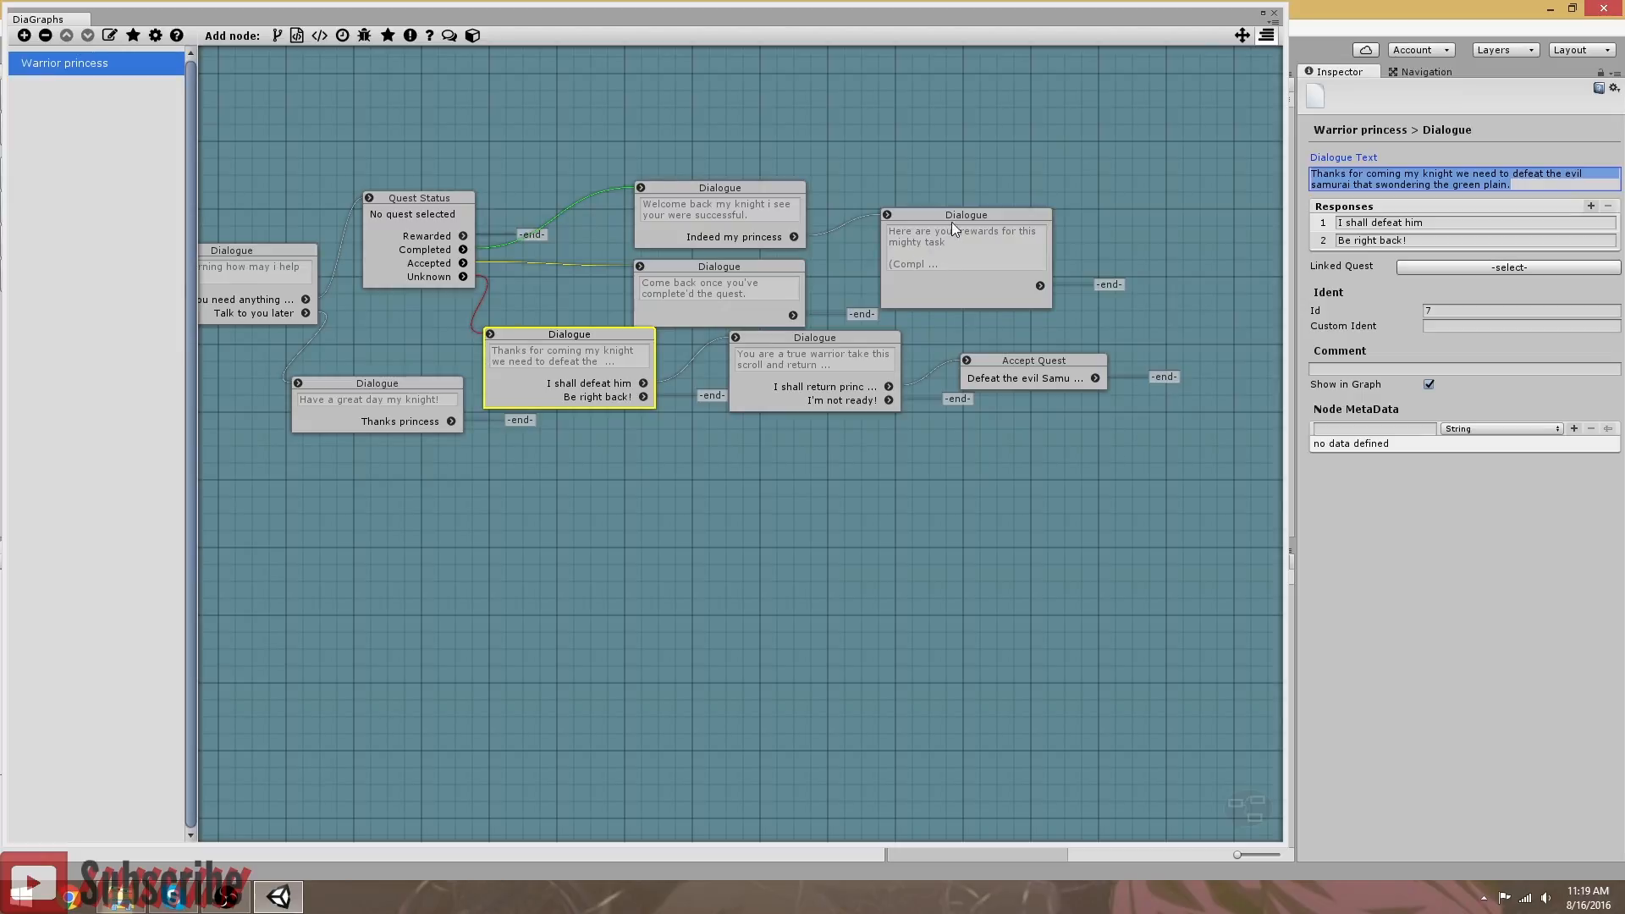
Step: Add a Quest Reward node beyond the rewards dialogue and link that dialogue's response to it
click(955, 257)
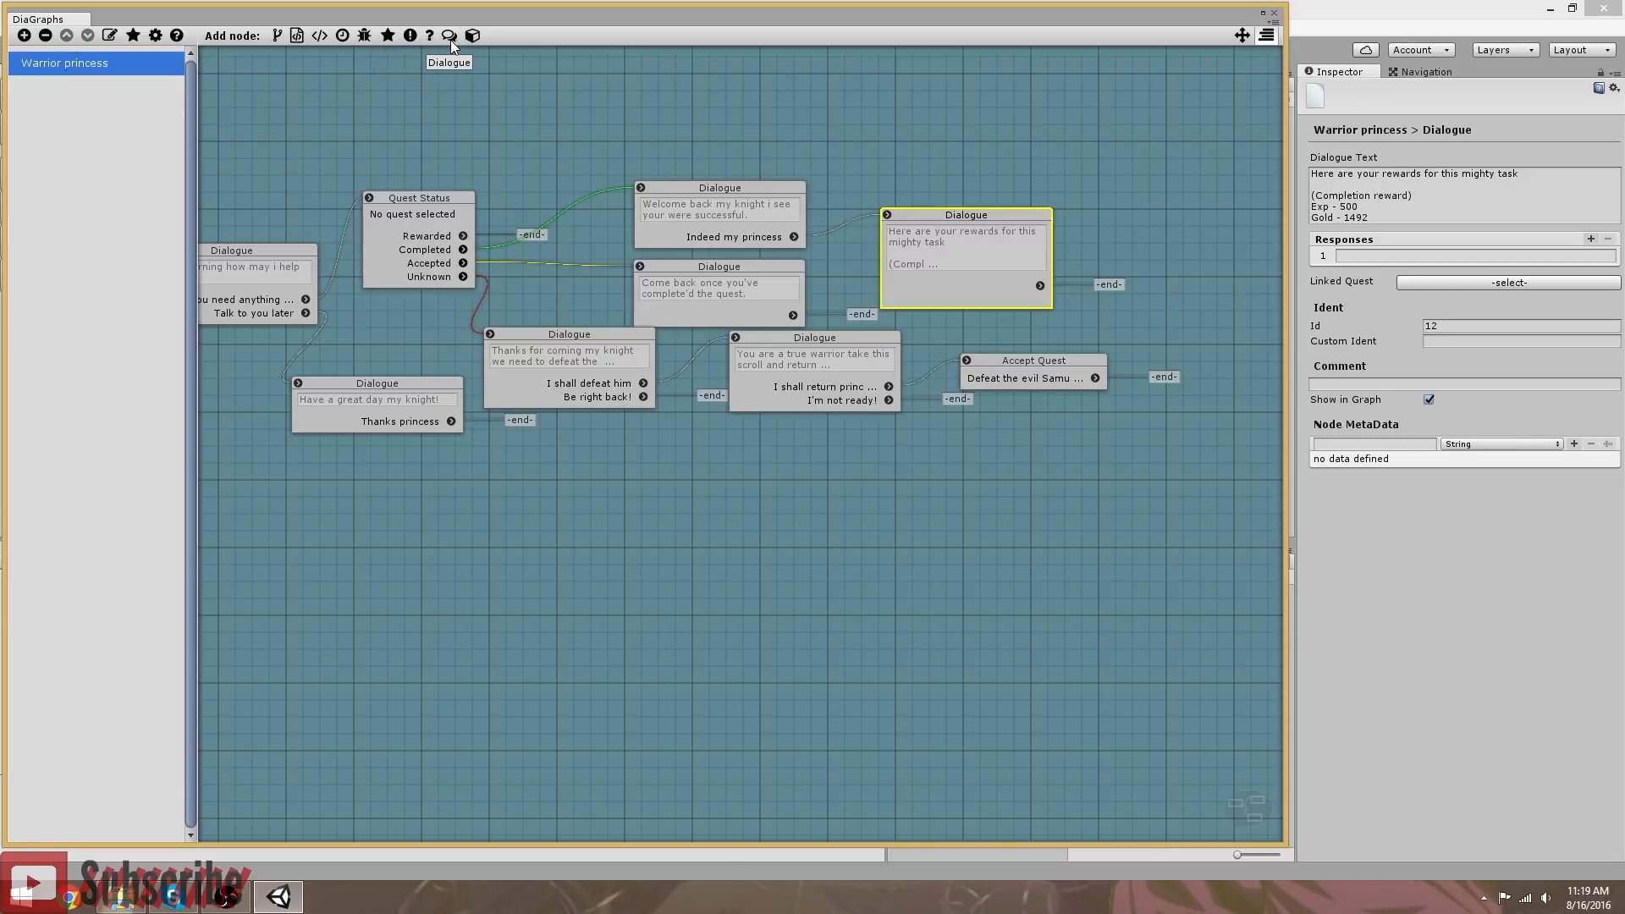
click(388, 34)
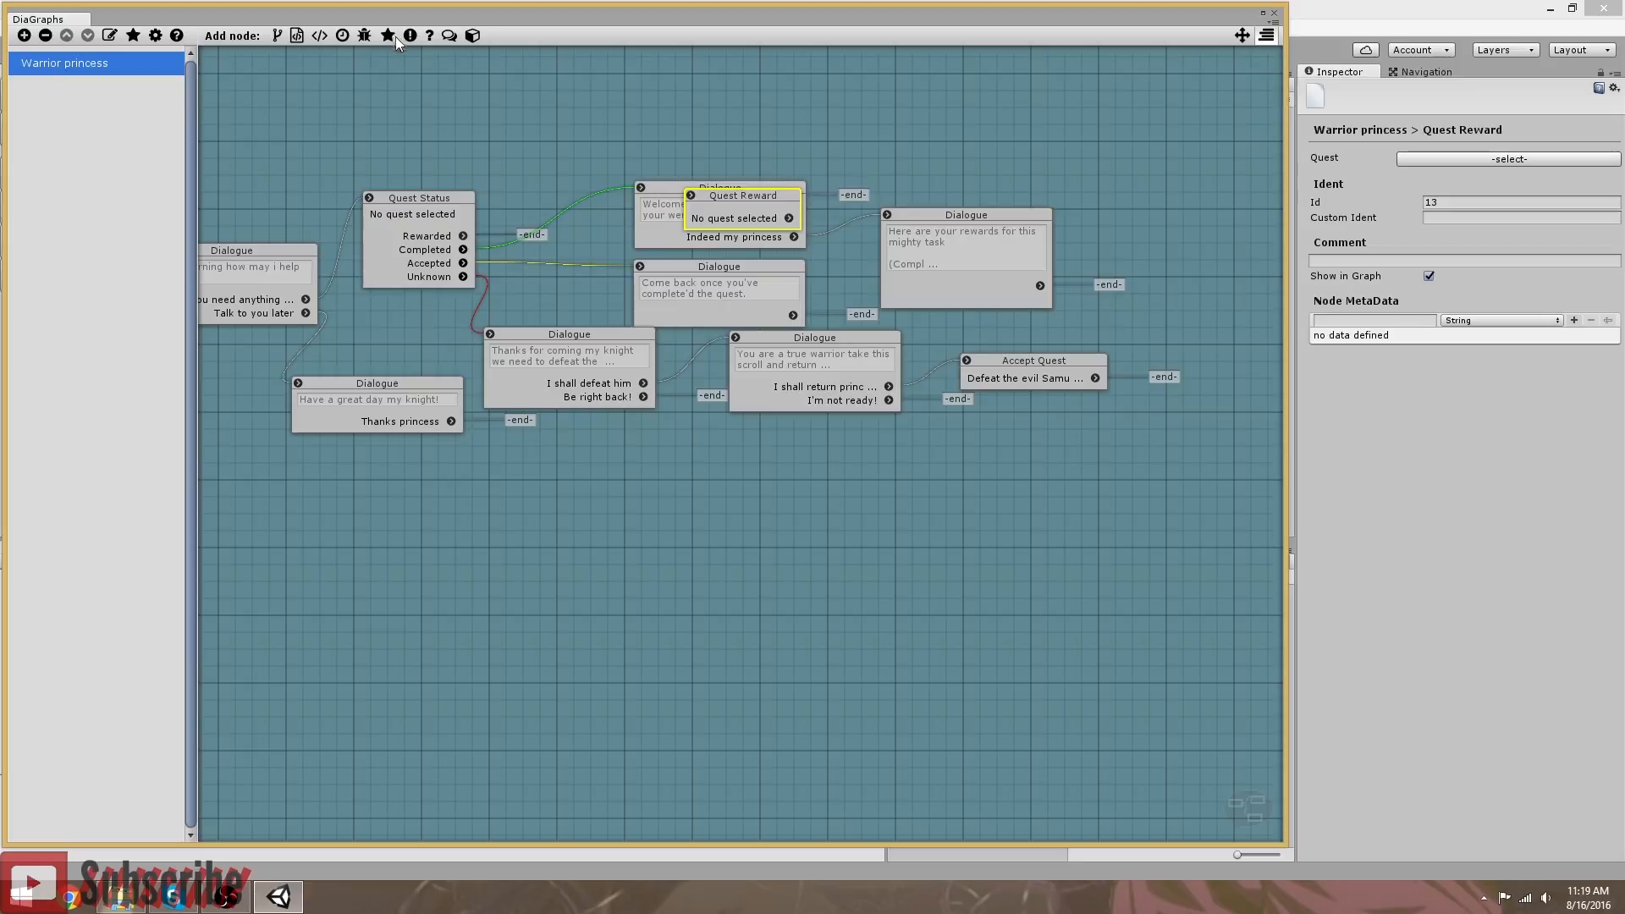
drag(749, 201, 1147, 208)
drag(1040, 286, 1087, 205)
Step: Set the rewards dialogue's first response to "Thanks princess"
click(1012, 213)
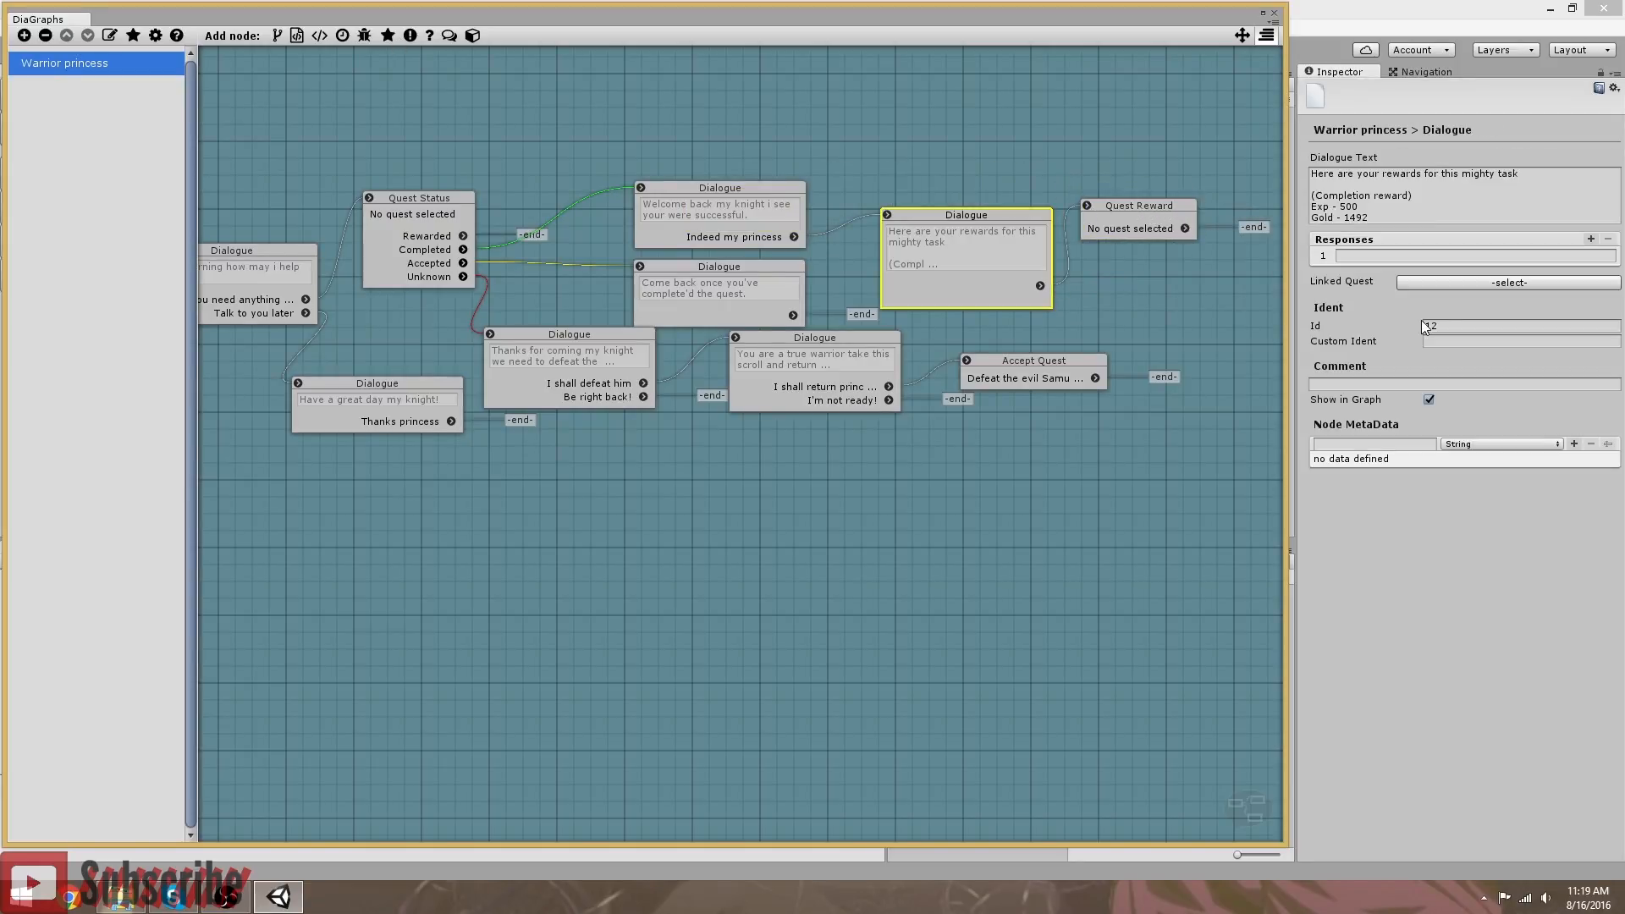
click(1366, 254)
text(Thanks princess)
Step: Reposition the rewards dialogue and Quest Reward node, and assign the "Defeat the evil Samurai" quest to the Quest Reward node
drag(992, 213, 937, 184)
drag(1126, 207, 1090, 212)
click(1498, 160)
click(100, 54)
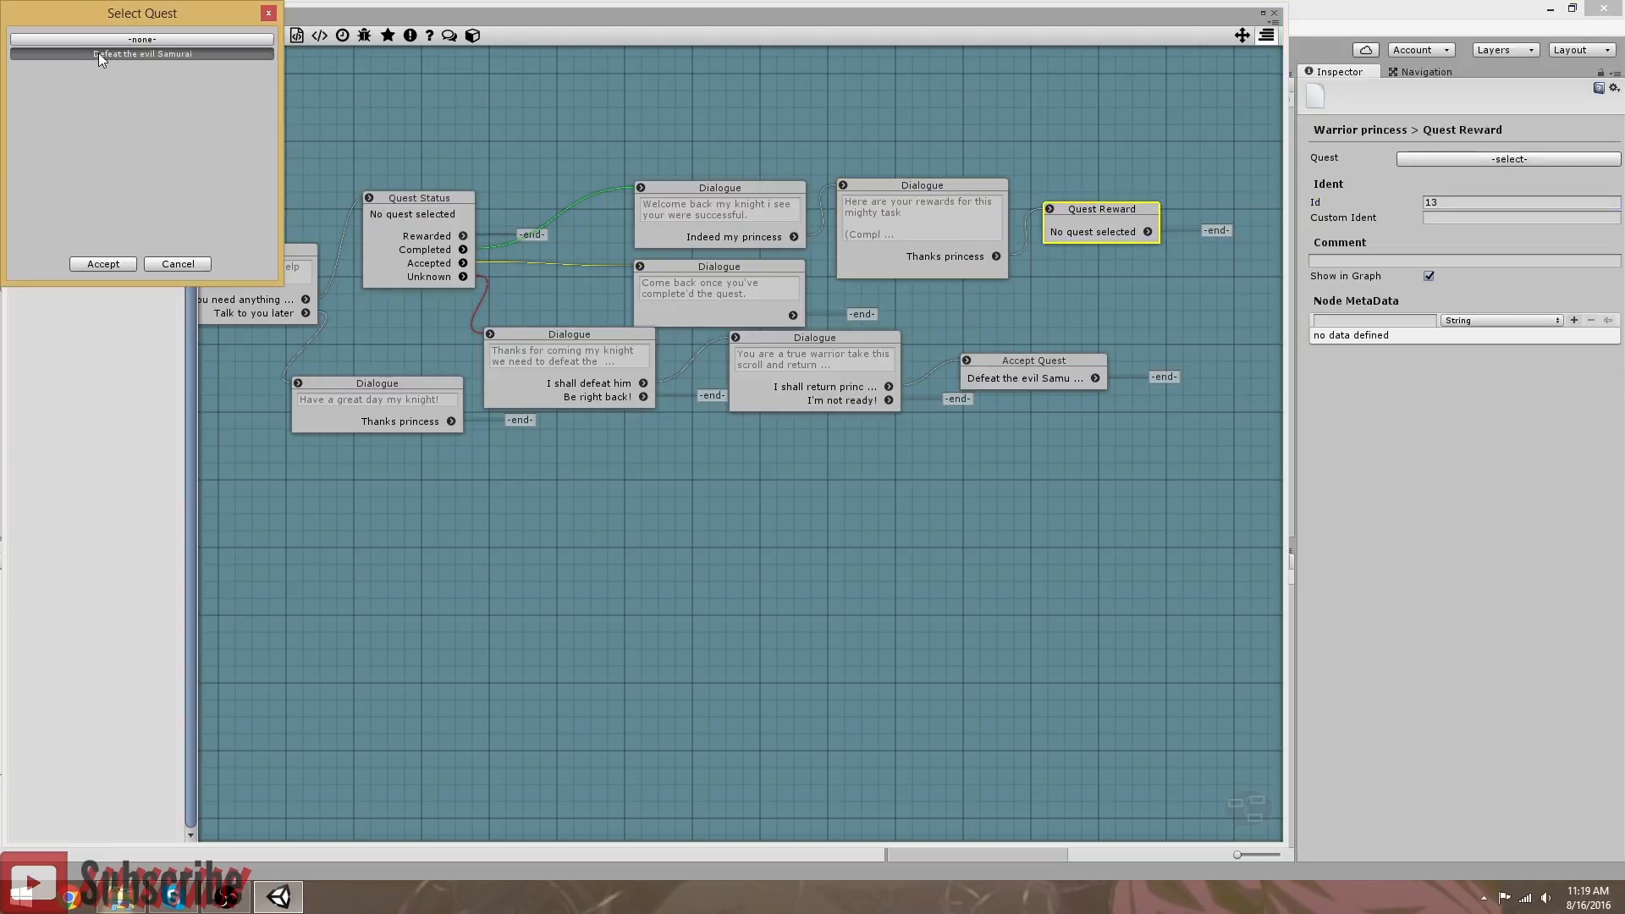
click(103, 263)
drag(1090, 212, 1090, 221)
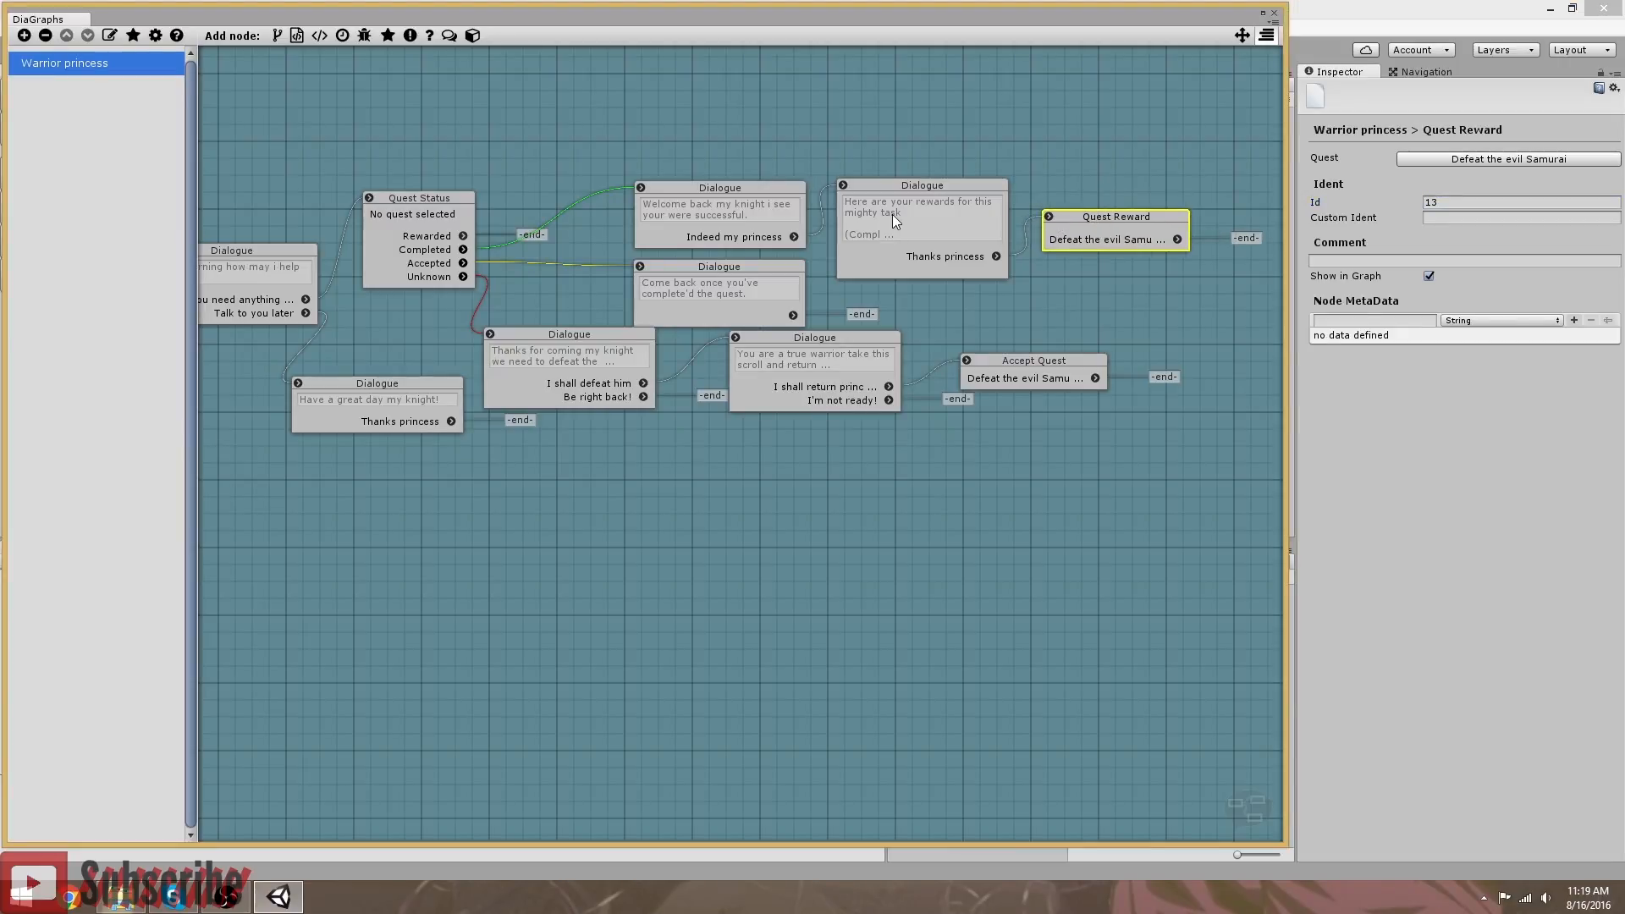
Step: Move the Quest Status node up and away from its branches, and shift the Accepted dialogue closer to it
middle_drag(780, 477, 784, 517)
drag(407, 232, 374, 161)
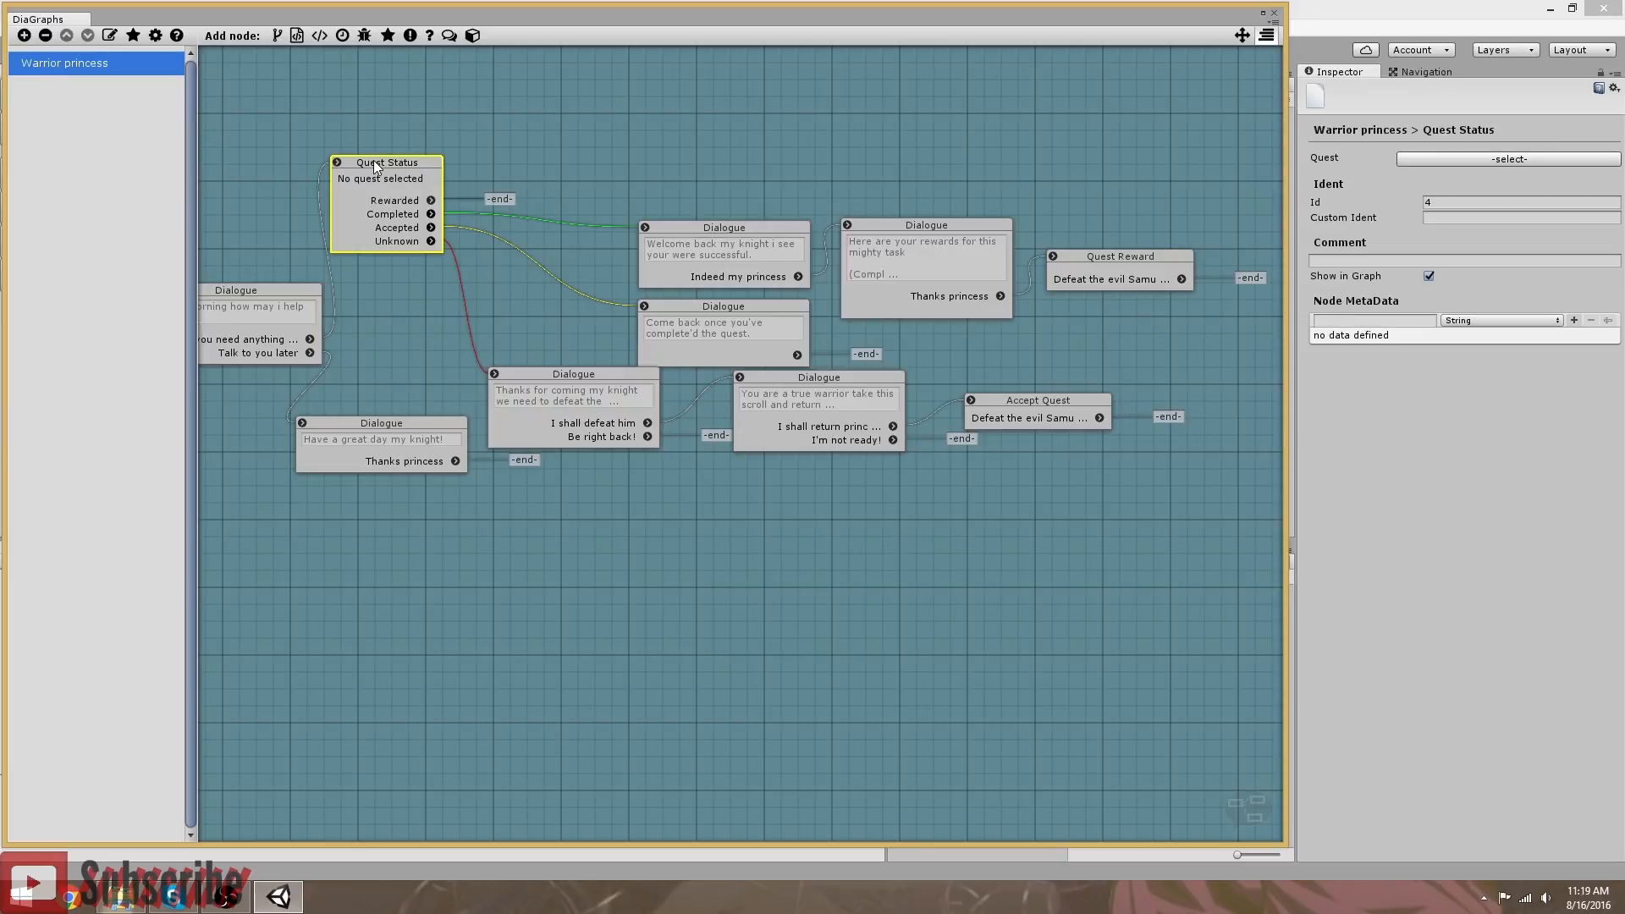
middle_drag(679, 321, 683, 296)
drag(683, 291, 571, 287)
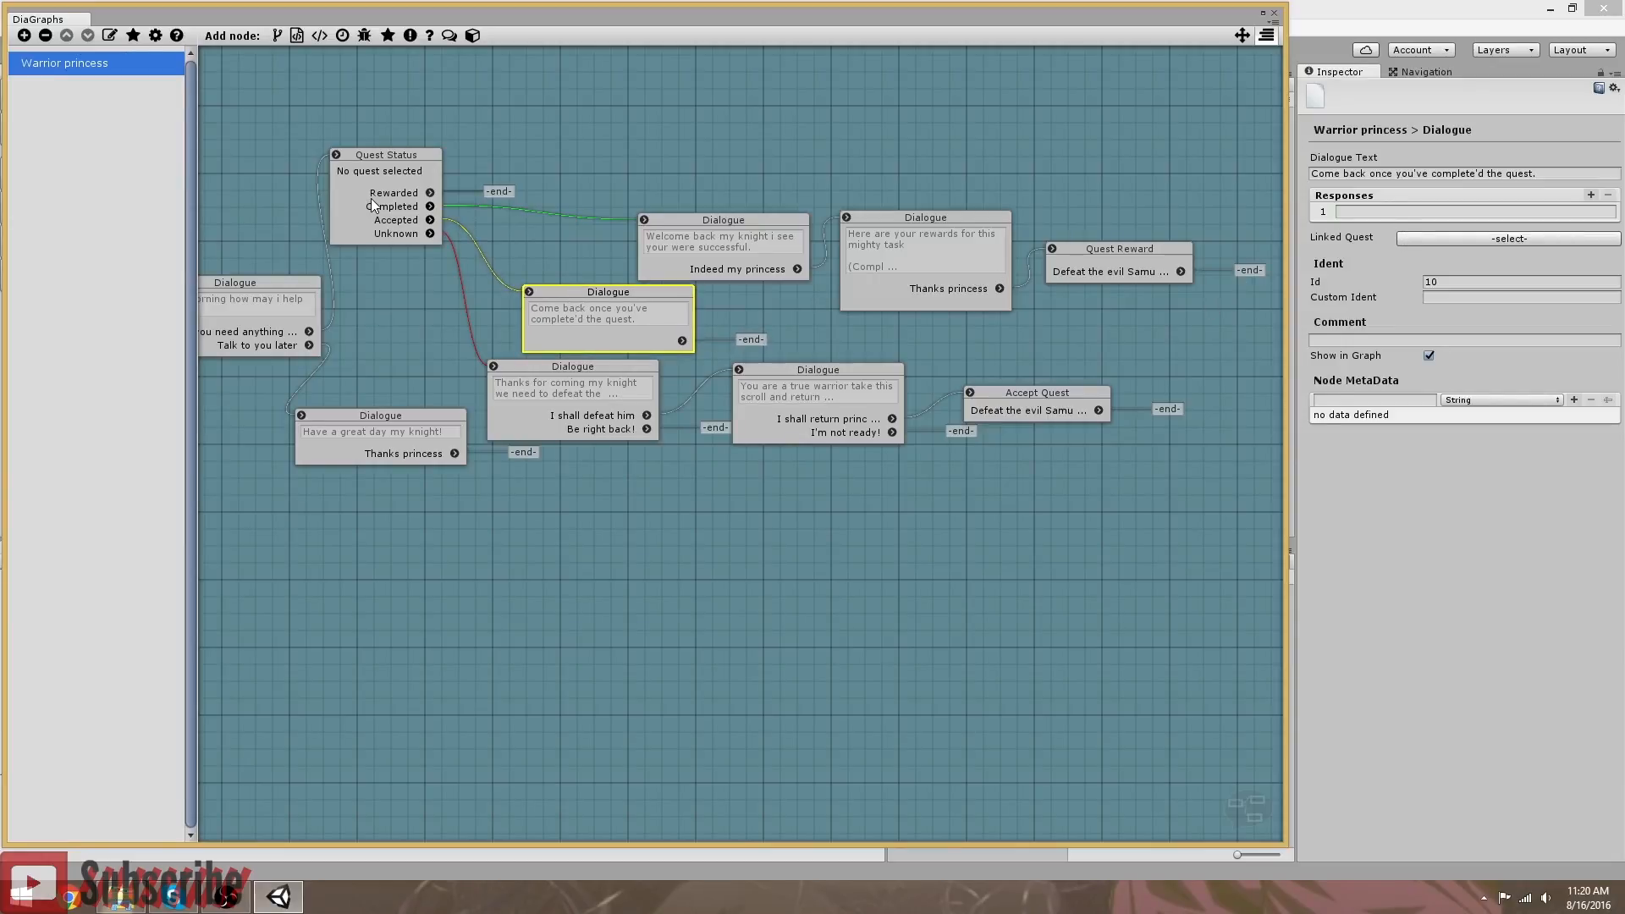
middle_drag(679, 161, 679, 177)
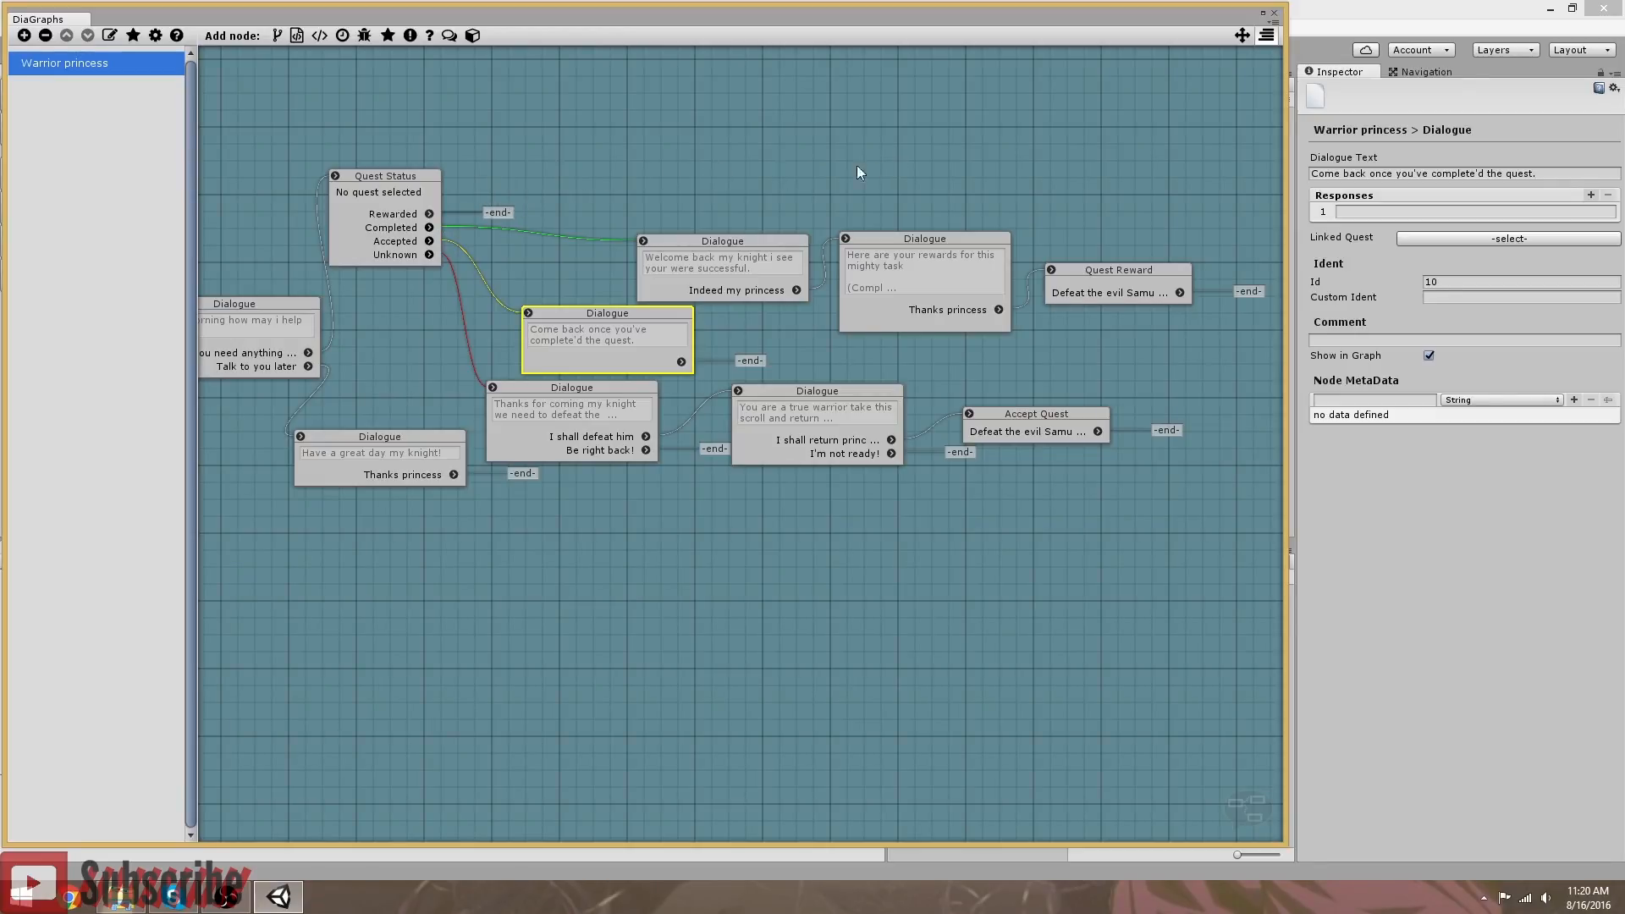
middle_drag(546, 194, 689, 177)
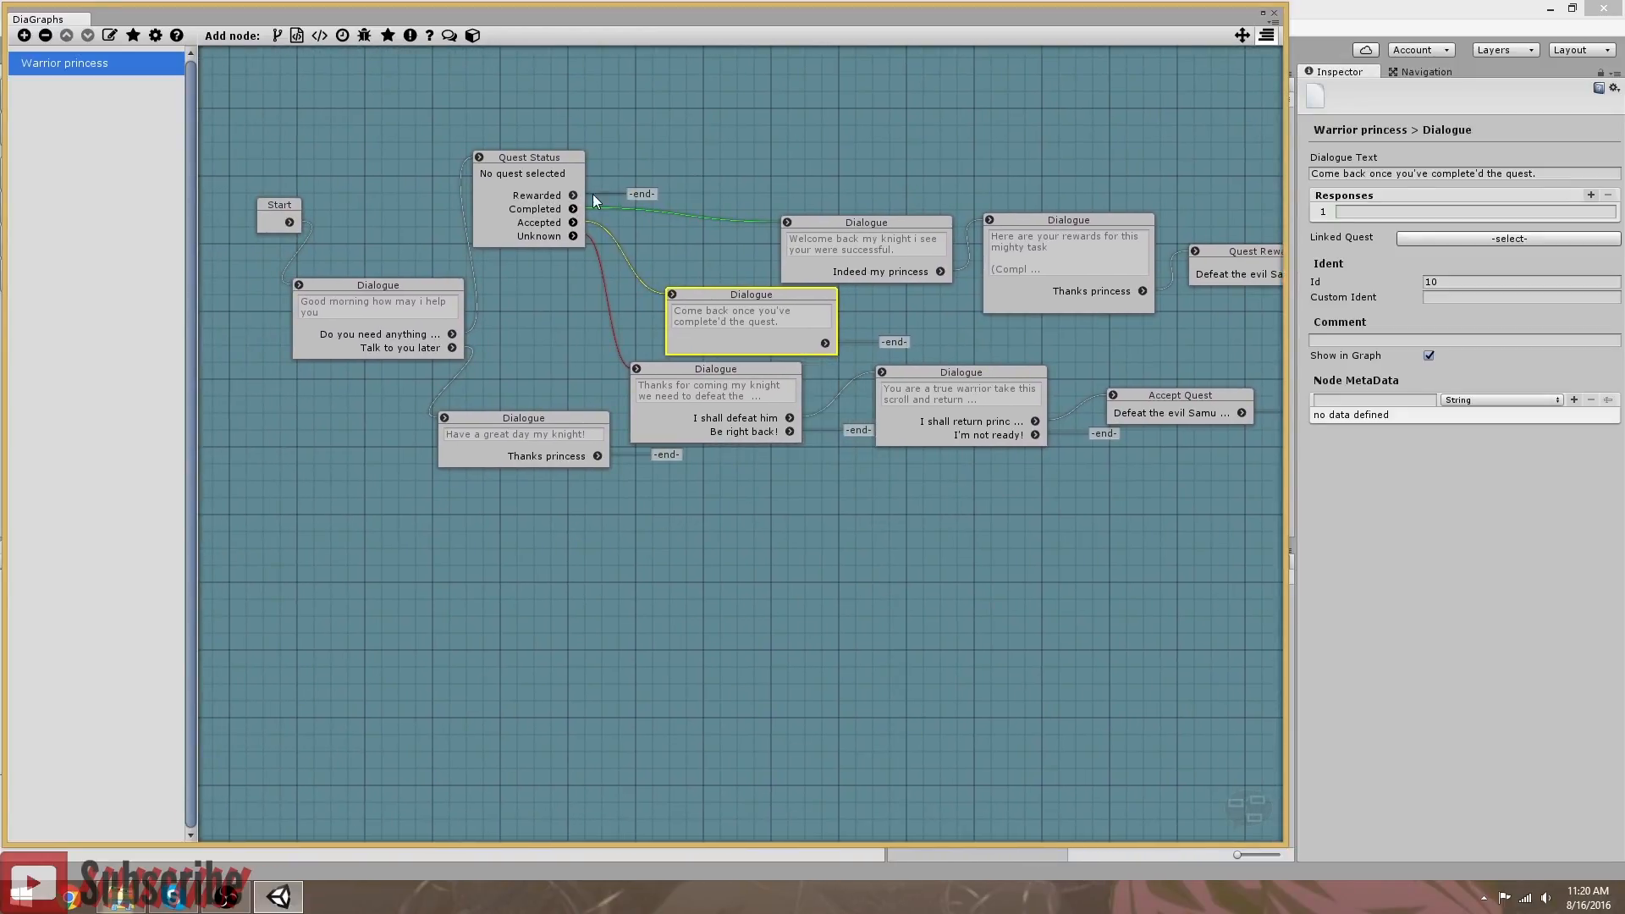
middle_drag(850, 166, 809, 208)
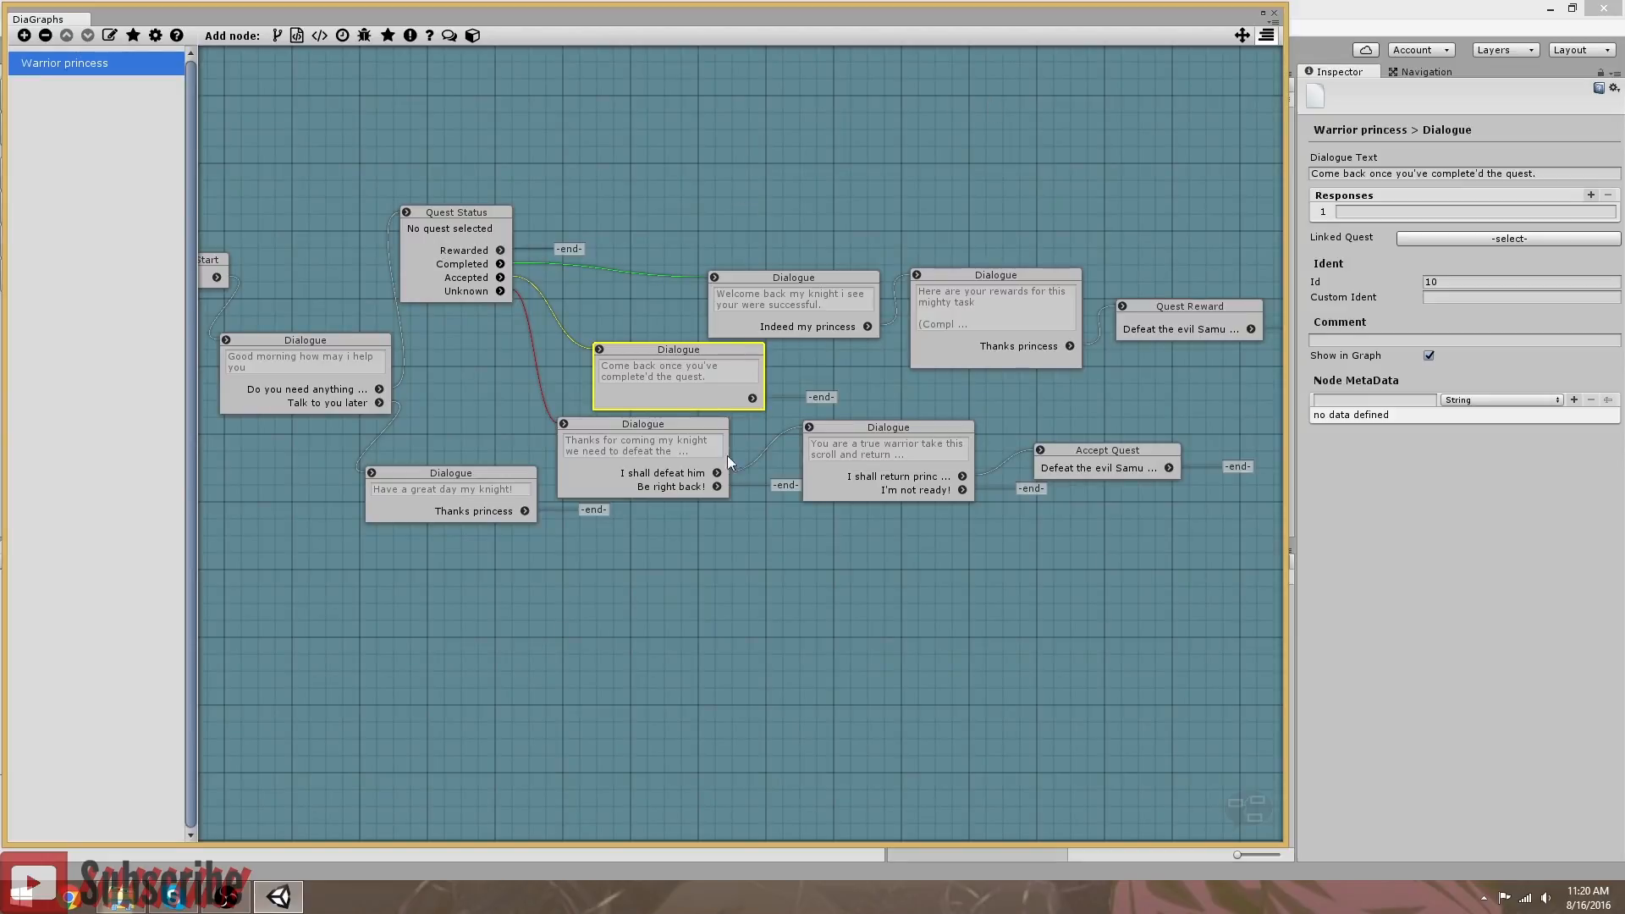
middle_drag(472, 726, 550, 635)
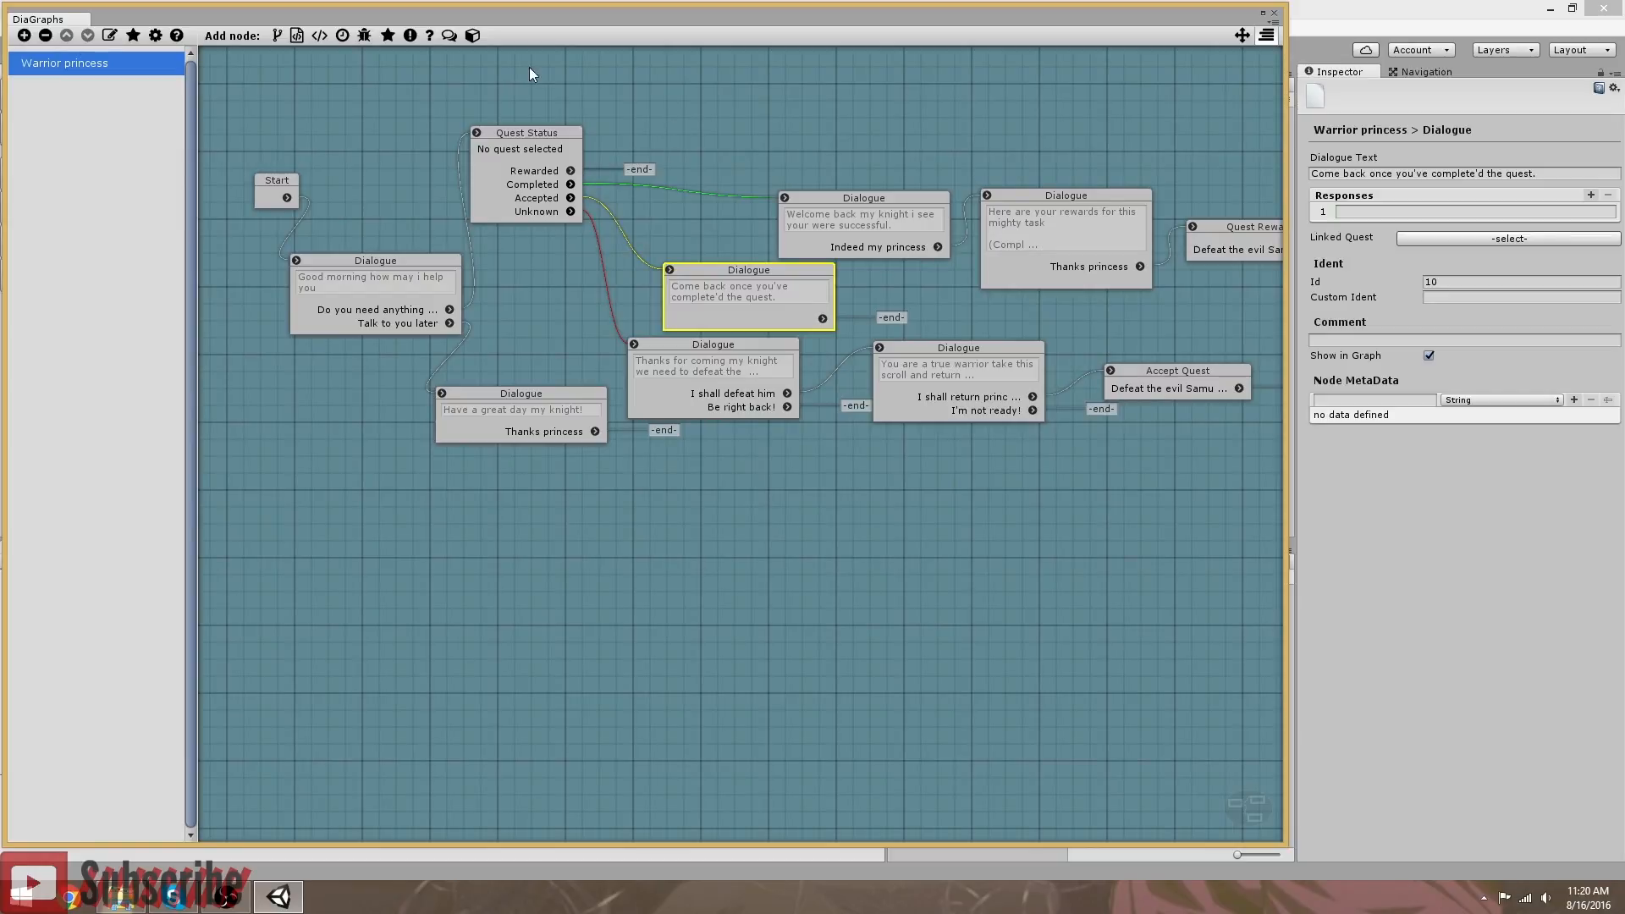
middle_drag(754, 108, 588, 133)
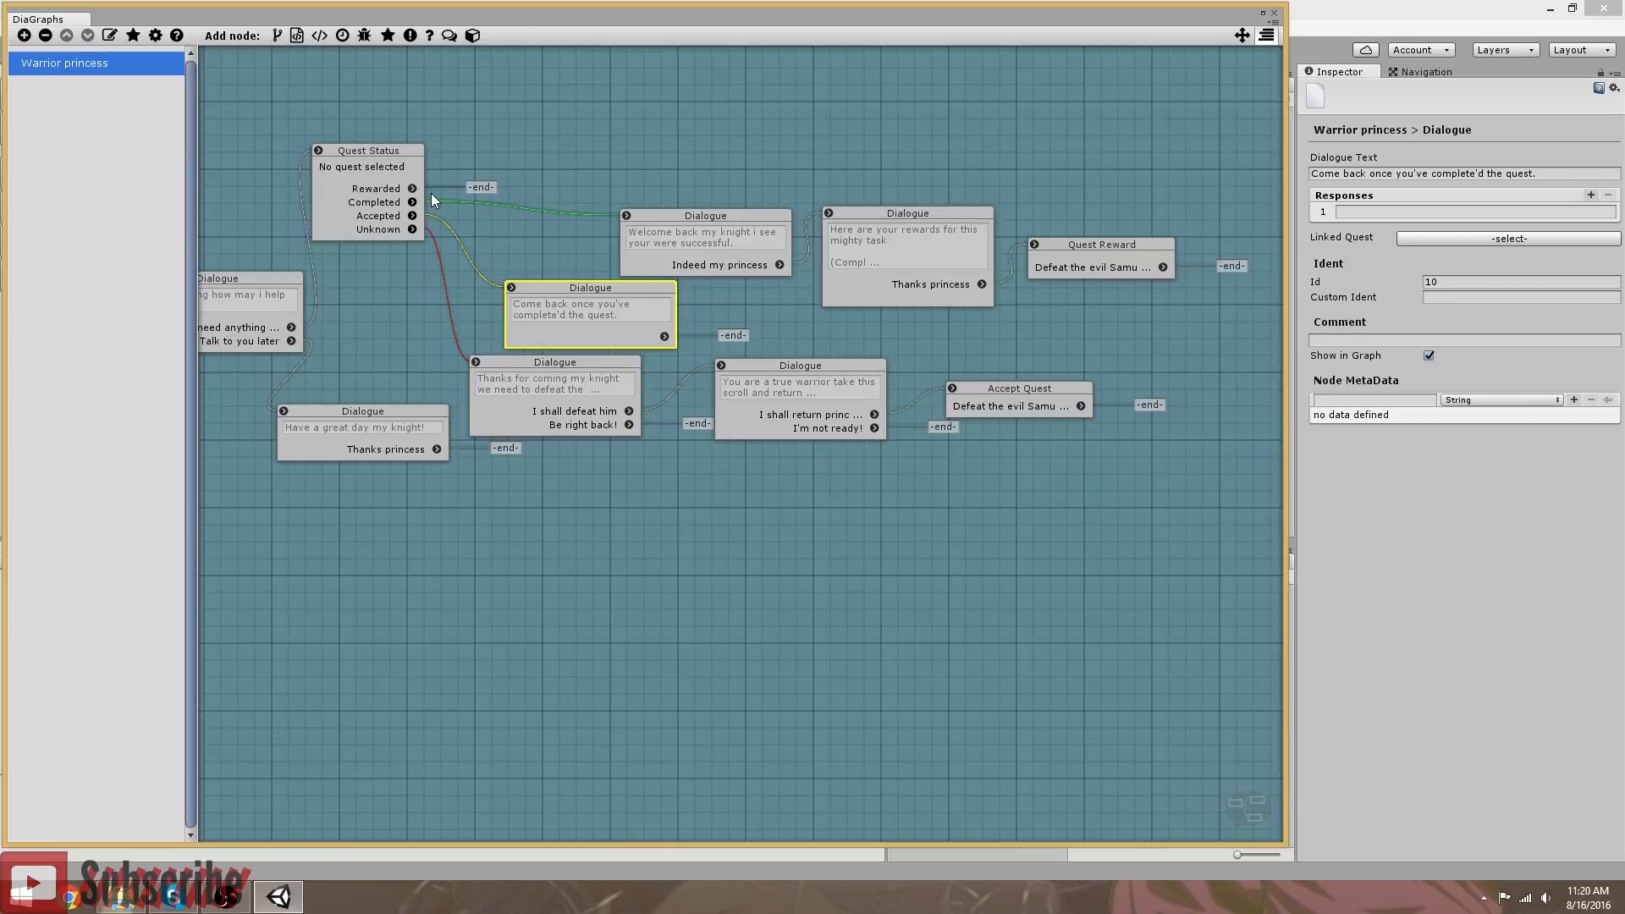
click(447, 35)
drag(718, 198, 599, 140)
drag(412, 188, 540, 132)
drag(415, 189, 552, 115)
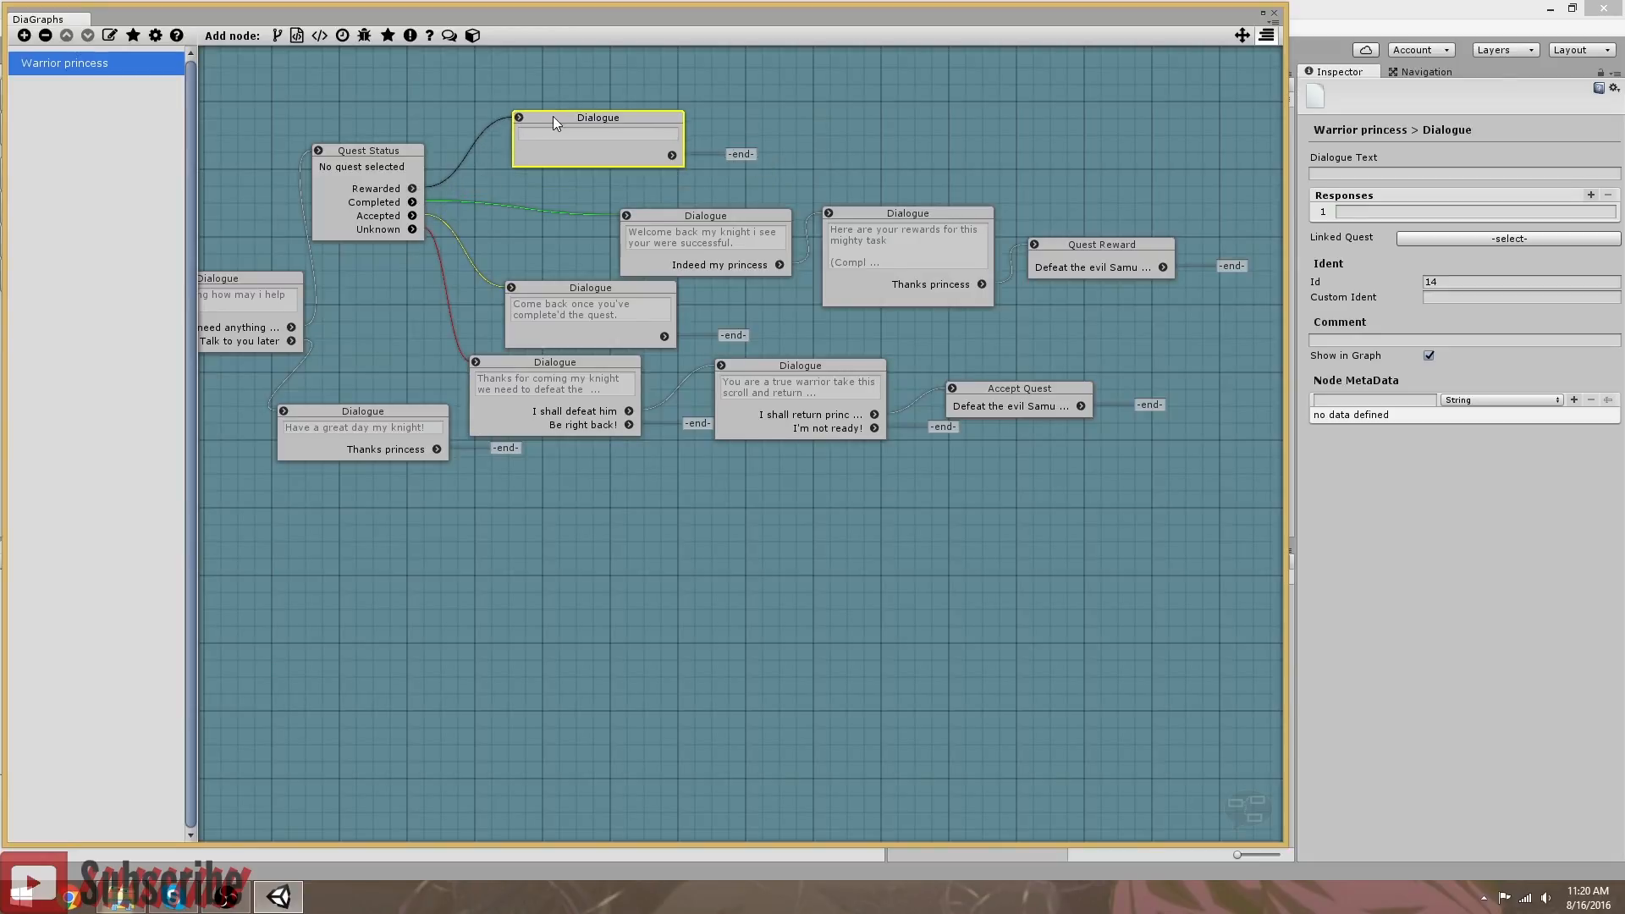
click(1369, 173)
text(Next wuest in new update)
click(1362, 212)
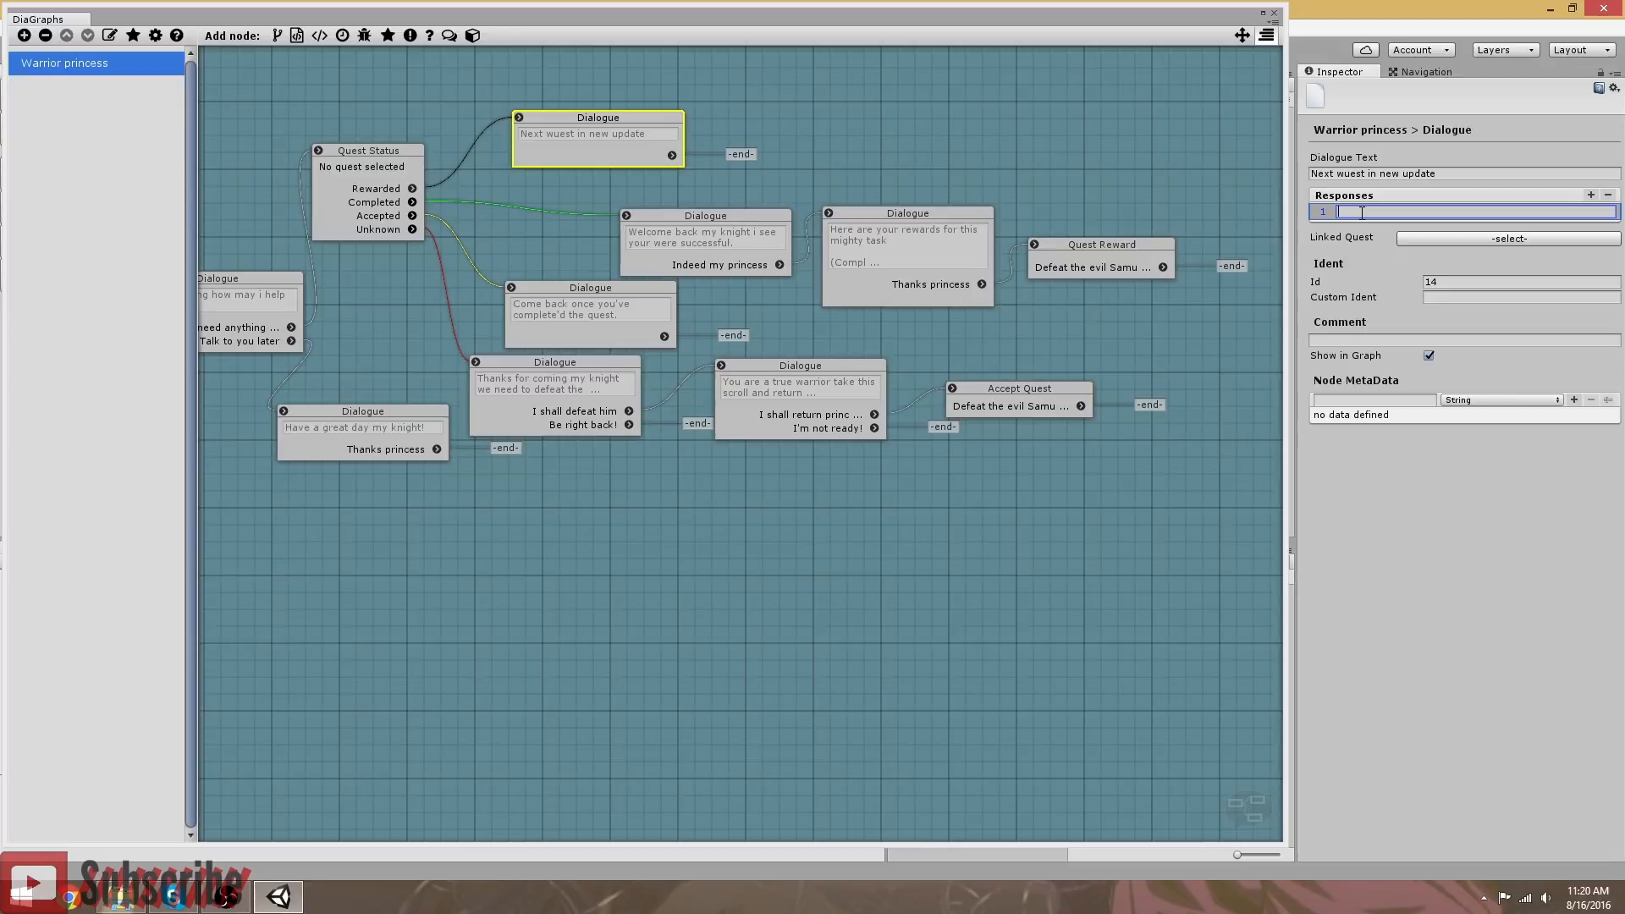
text(Okay)
click(608, 127)
drag(631, 116, 761, 65)
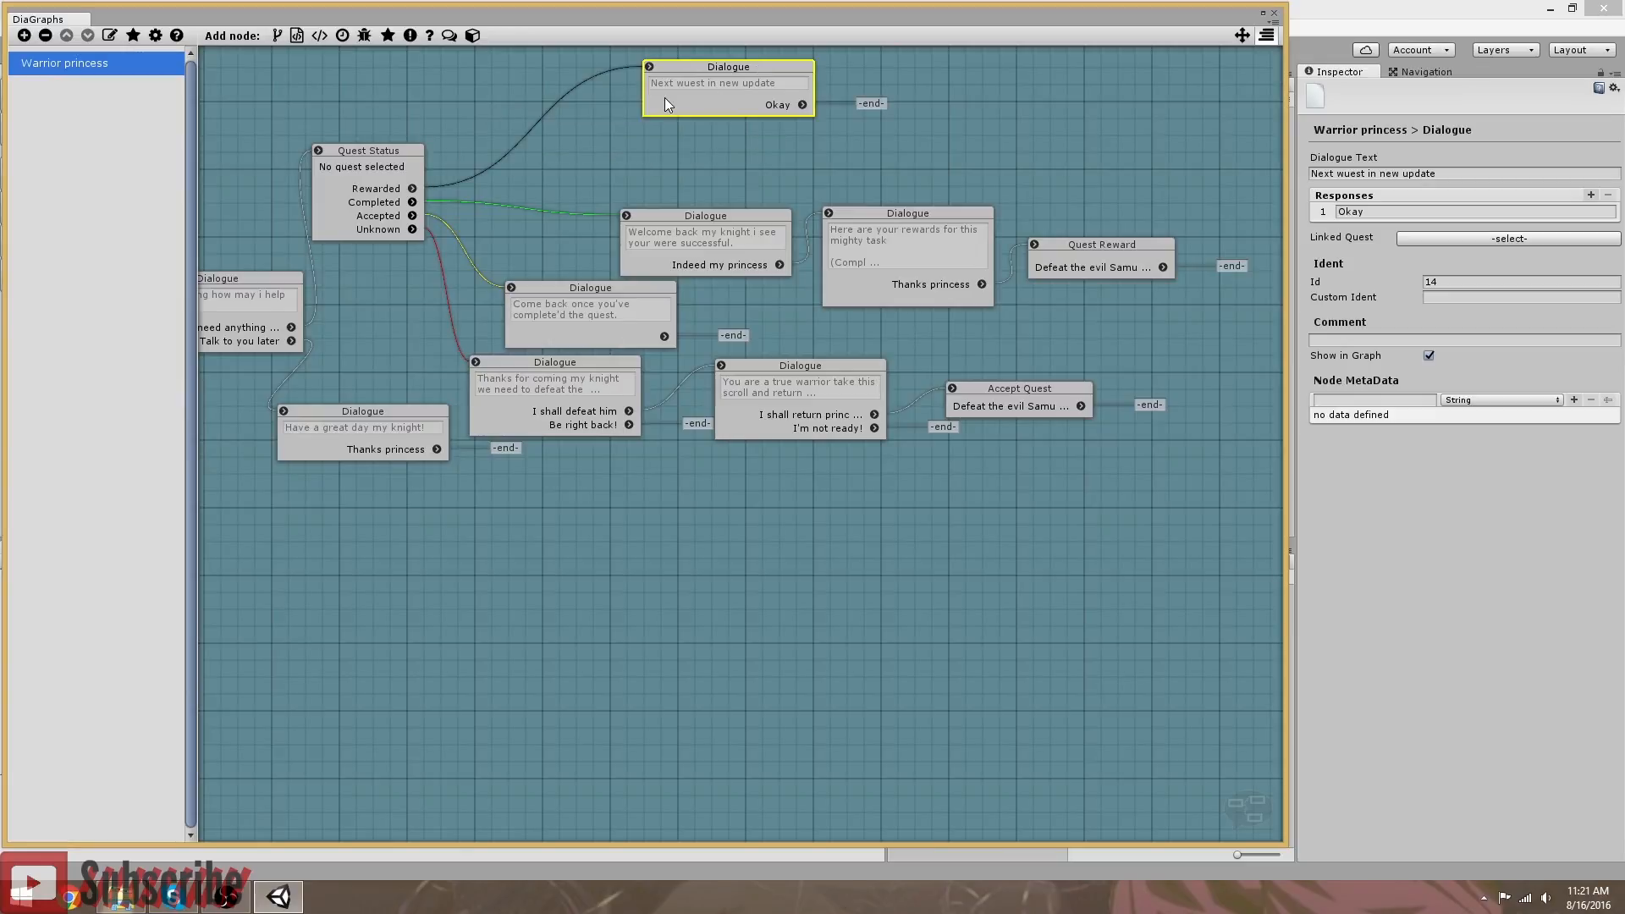
key(Delete)
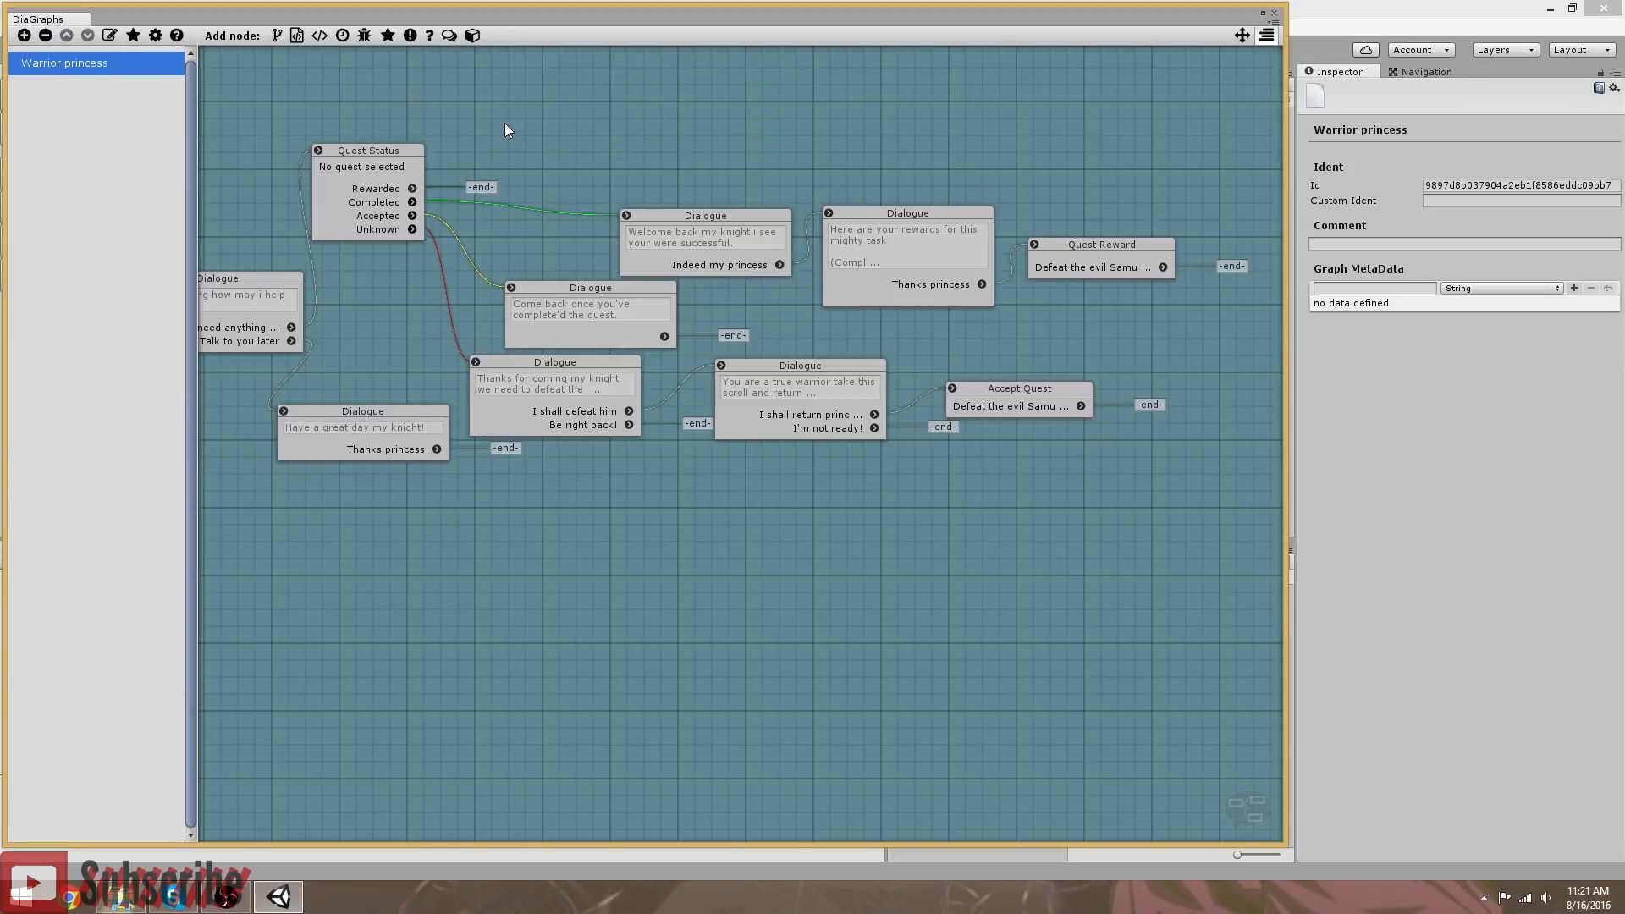
Step: Add a Dialogue node above the Completed dialogue and link the Rewarded output of Quest Status to it
middle_drag(504, 123, 596, 142)
click(450, 35)
drag(738, 207, 679, 159)
drag(504, 206, 607, 156)
Step: Set the Rewarded dialogue's text to "Are you free to help with another task" with responses "Yes" and "No", and move its node up
click(1341, 174)
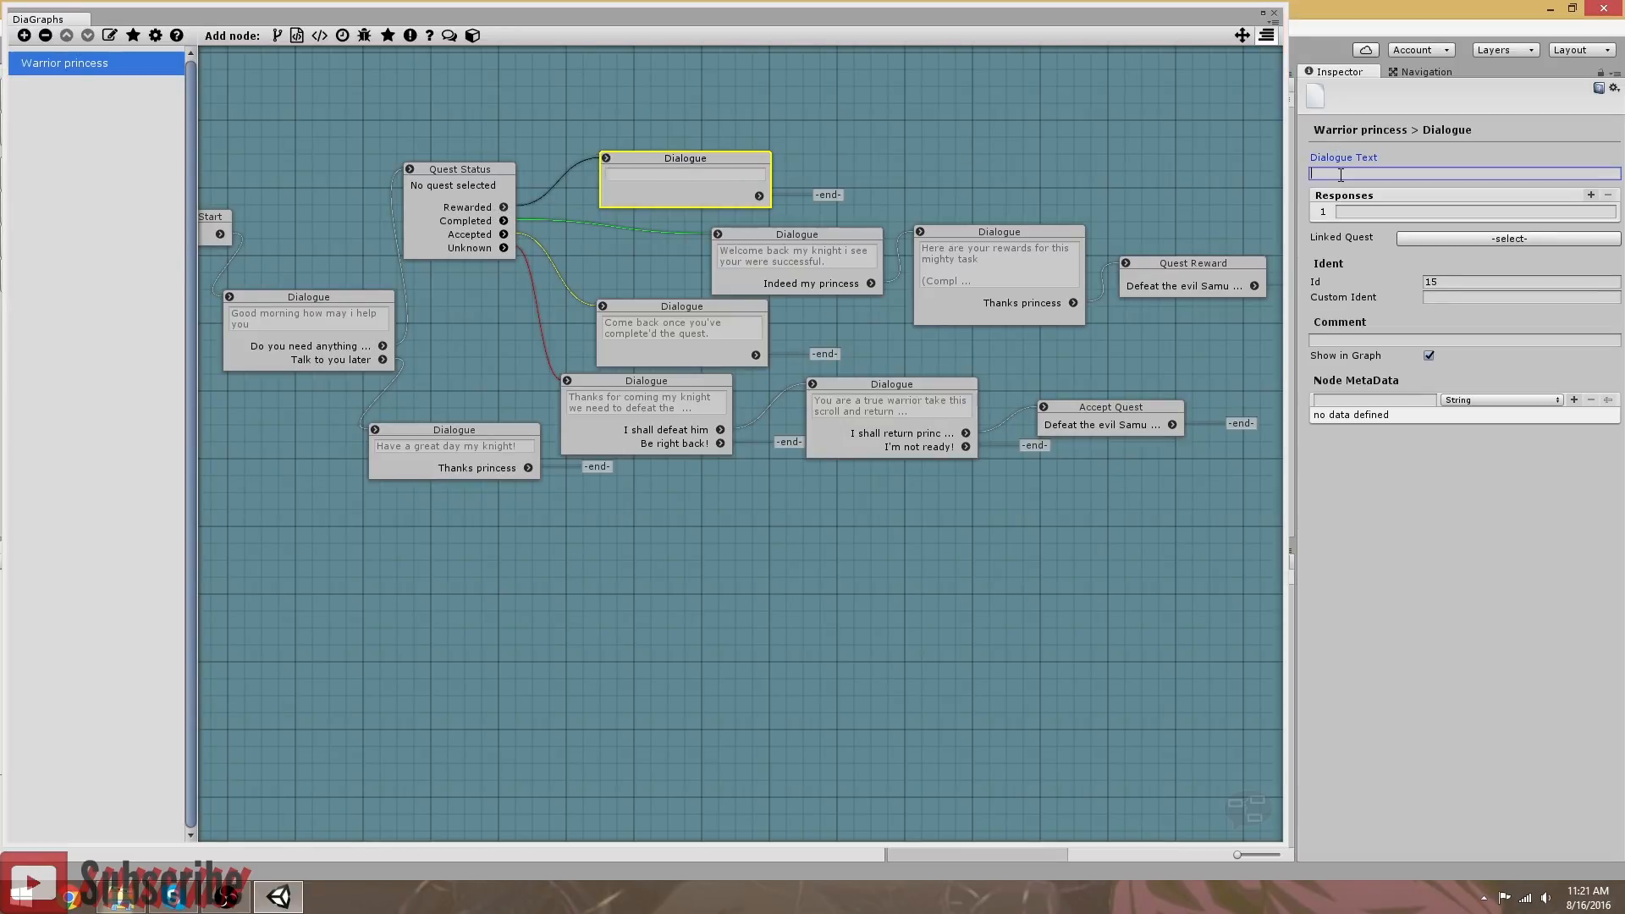
text(Are you free to help with another)
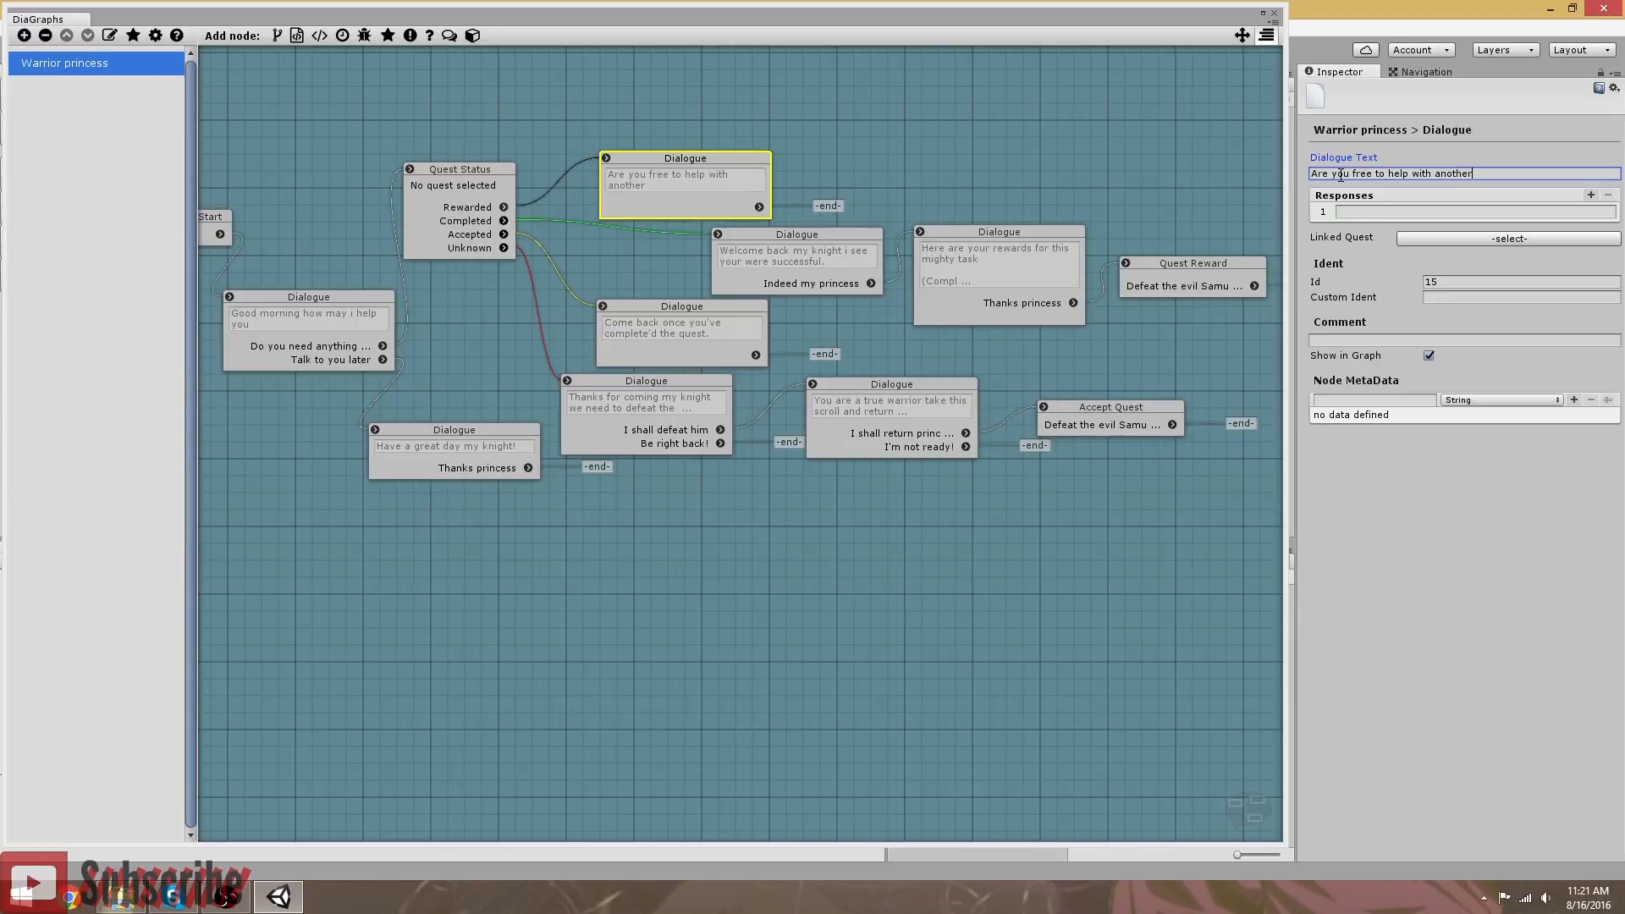
text( task)
click(1592, 195)
click(1435, 211)
text(Yes)
click(1401, 229)
text(No)
drag(652, 157, 631, 121)
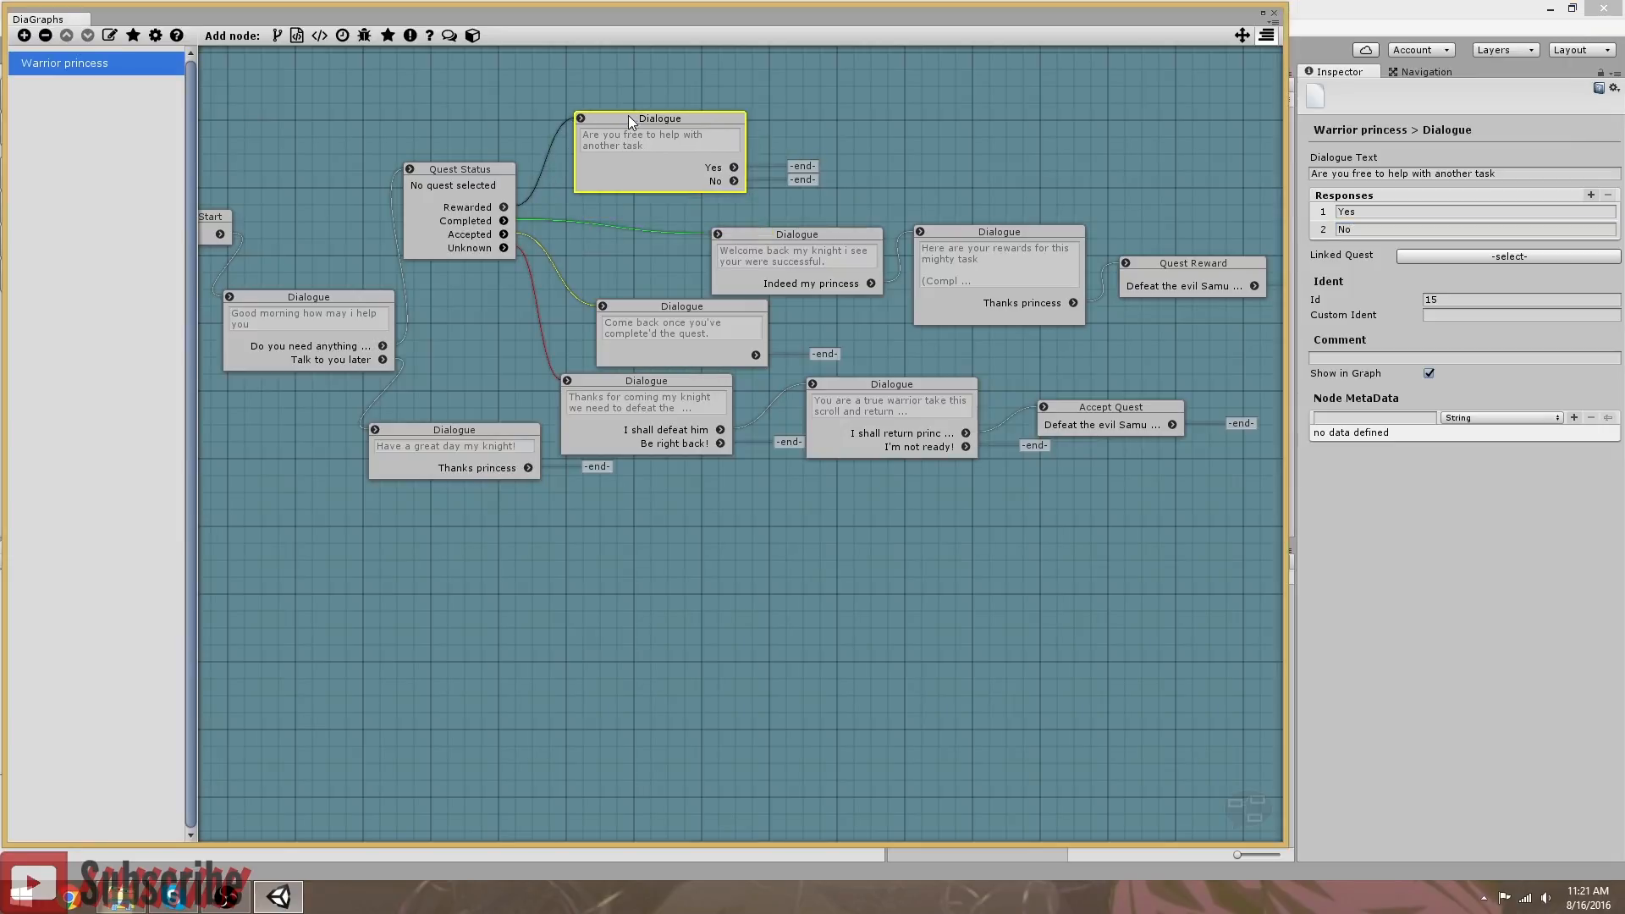
Step: Add a second Quest Status node below the existing graph and link the "Yes" response of the Rewarded dialogue to it
click(431, 36)
drag(712, 197, 313, 536)
drag(734, 168, 296, 556)
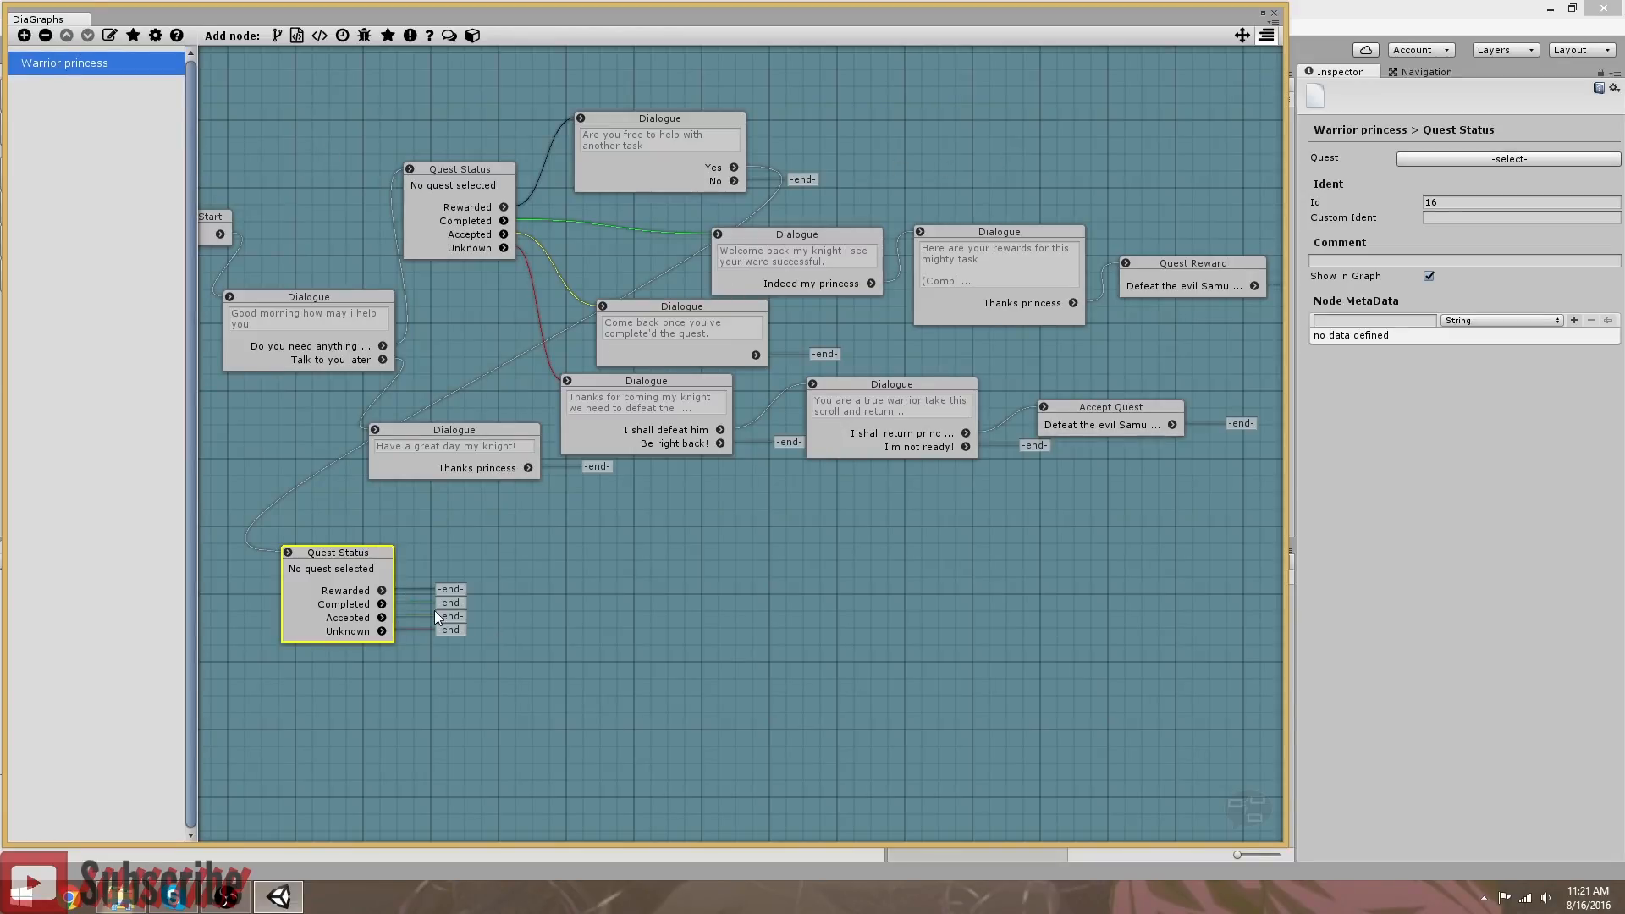
Step: Add a Dialogue node beside the second Quest Status node and link the Unknown output to it
middle_drag(652, 678, 684, 617)
click(449, 35)
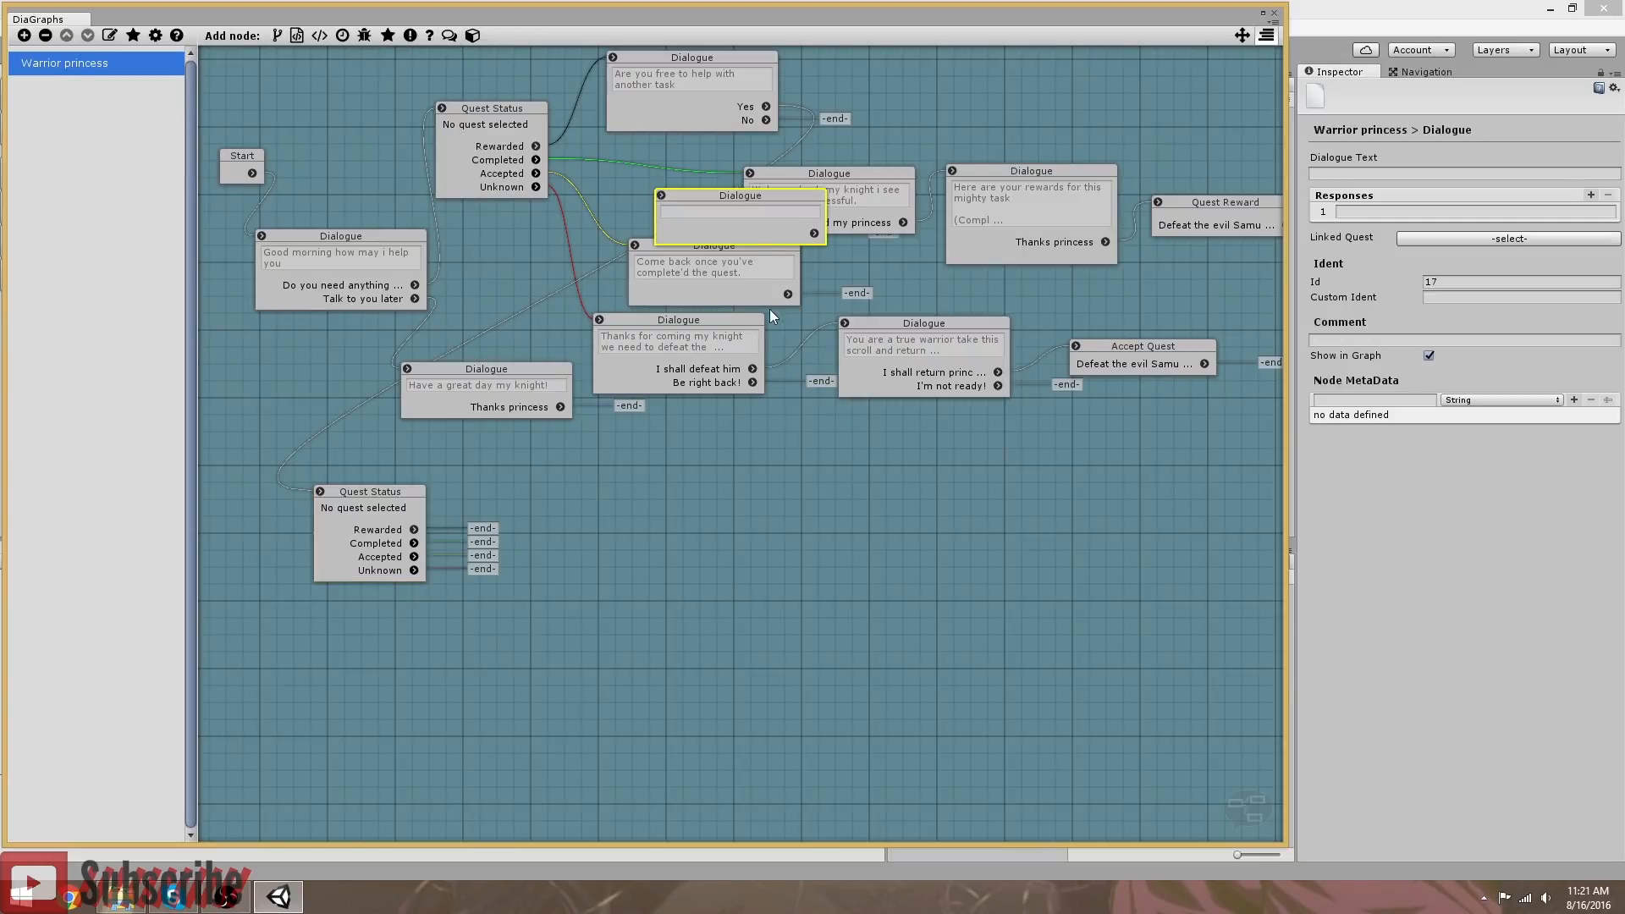
drag(742, 205, 613, 585)
drag(415, 571, 534, 575)
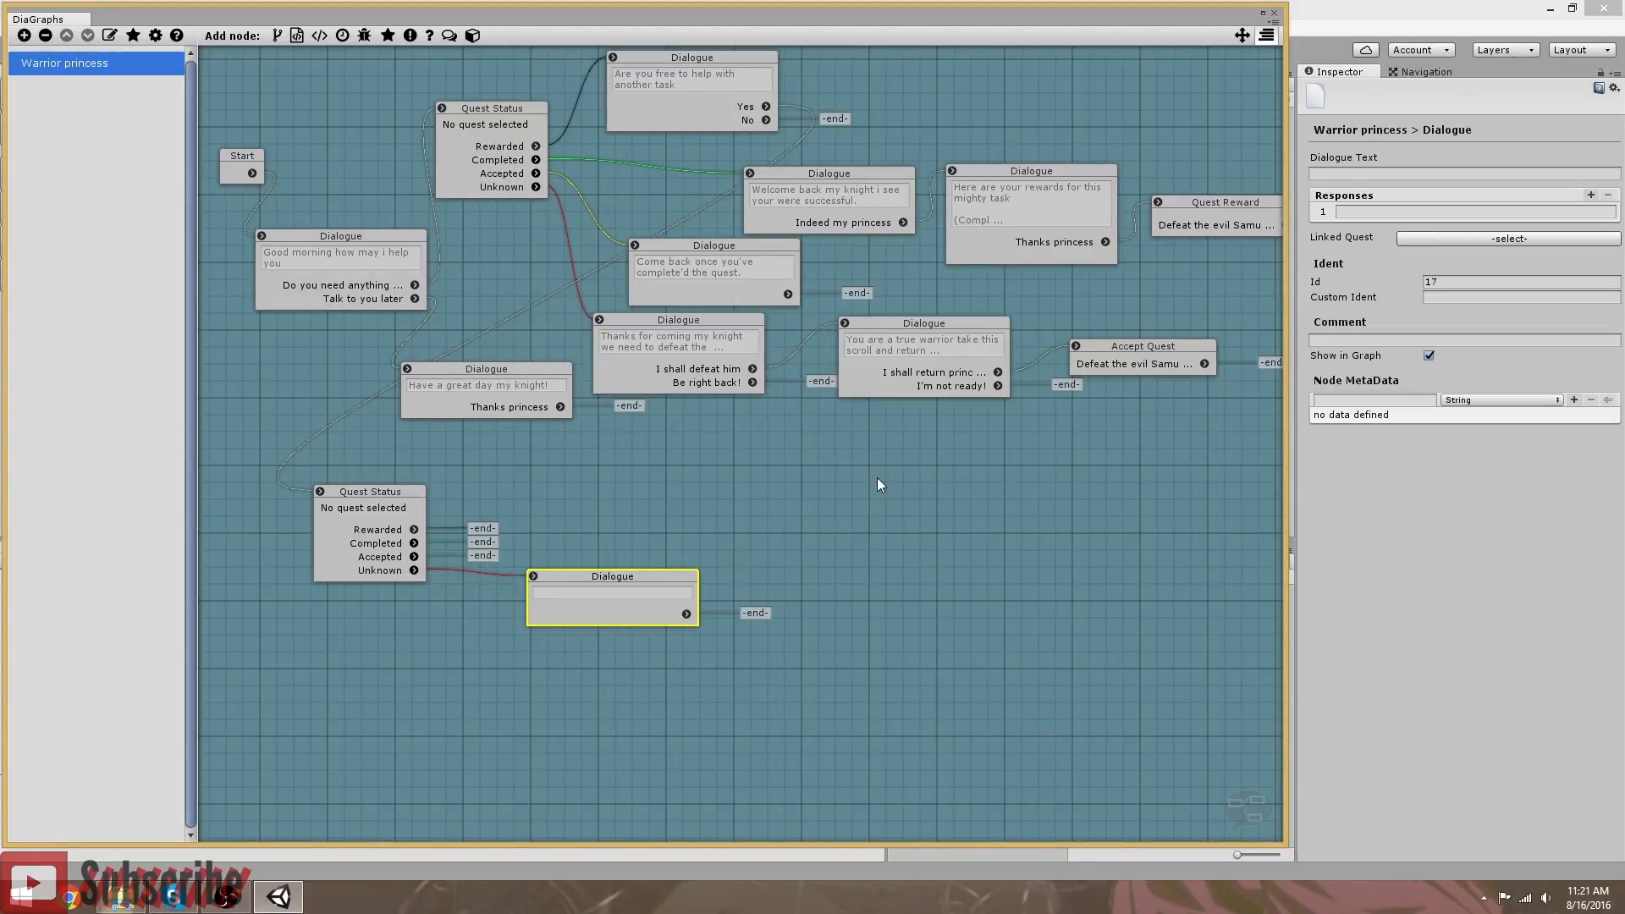
middle_drag(935, 490, 961, 521)
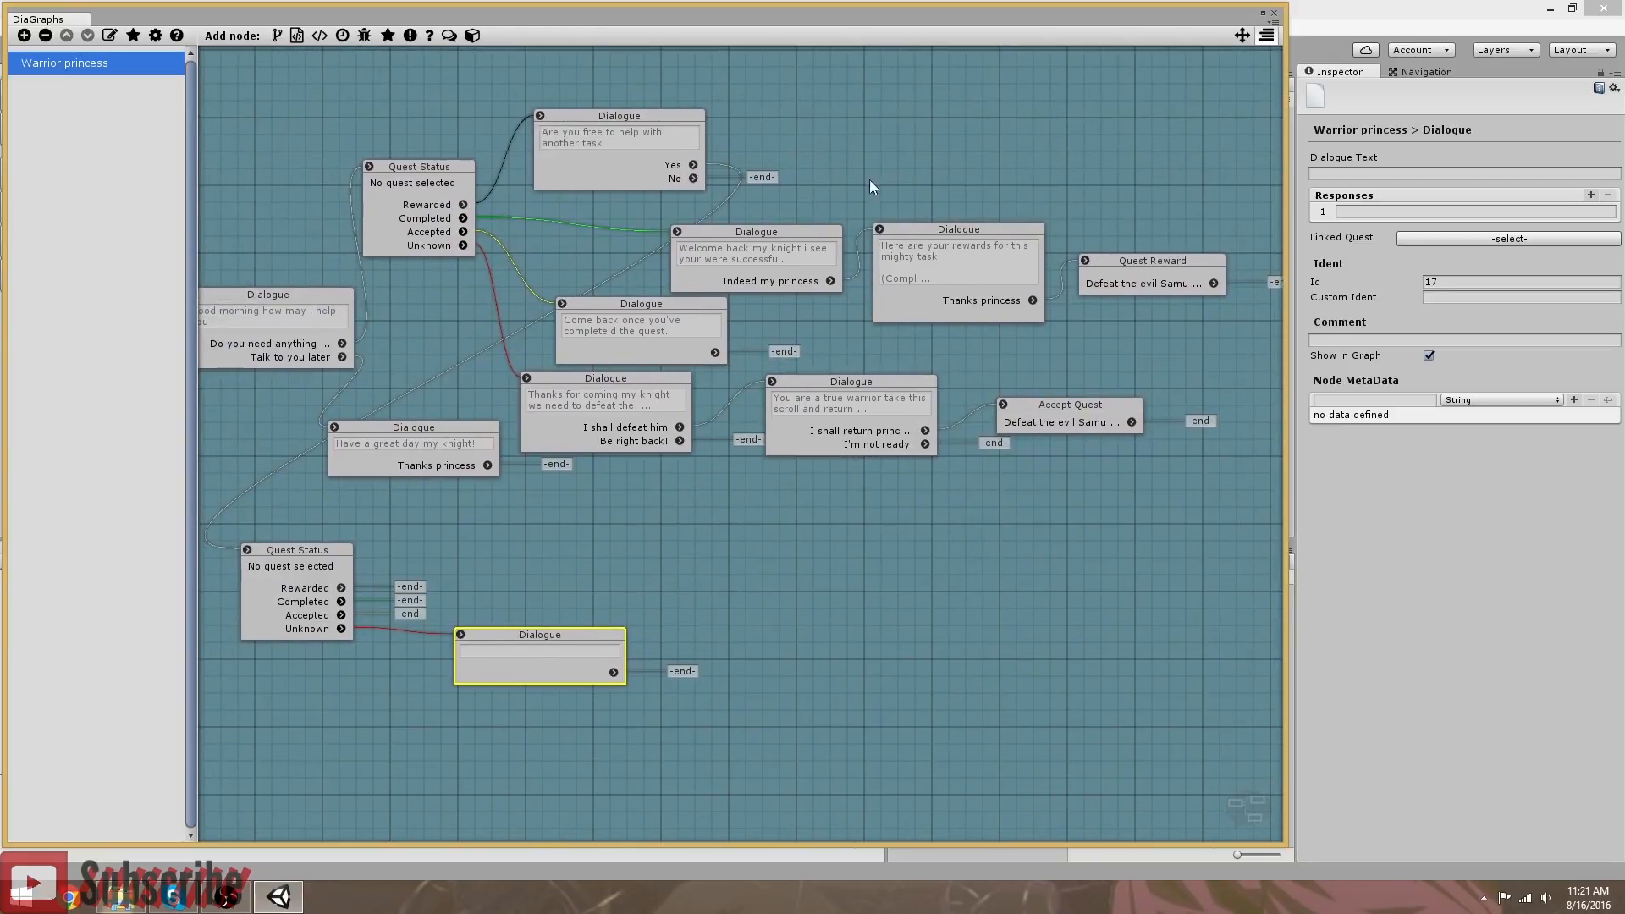
Step: Set the new Dialogue node's text to "Wait for quest updates" with the response "Okay"
middle_drag(673, 539, 744, 518)
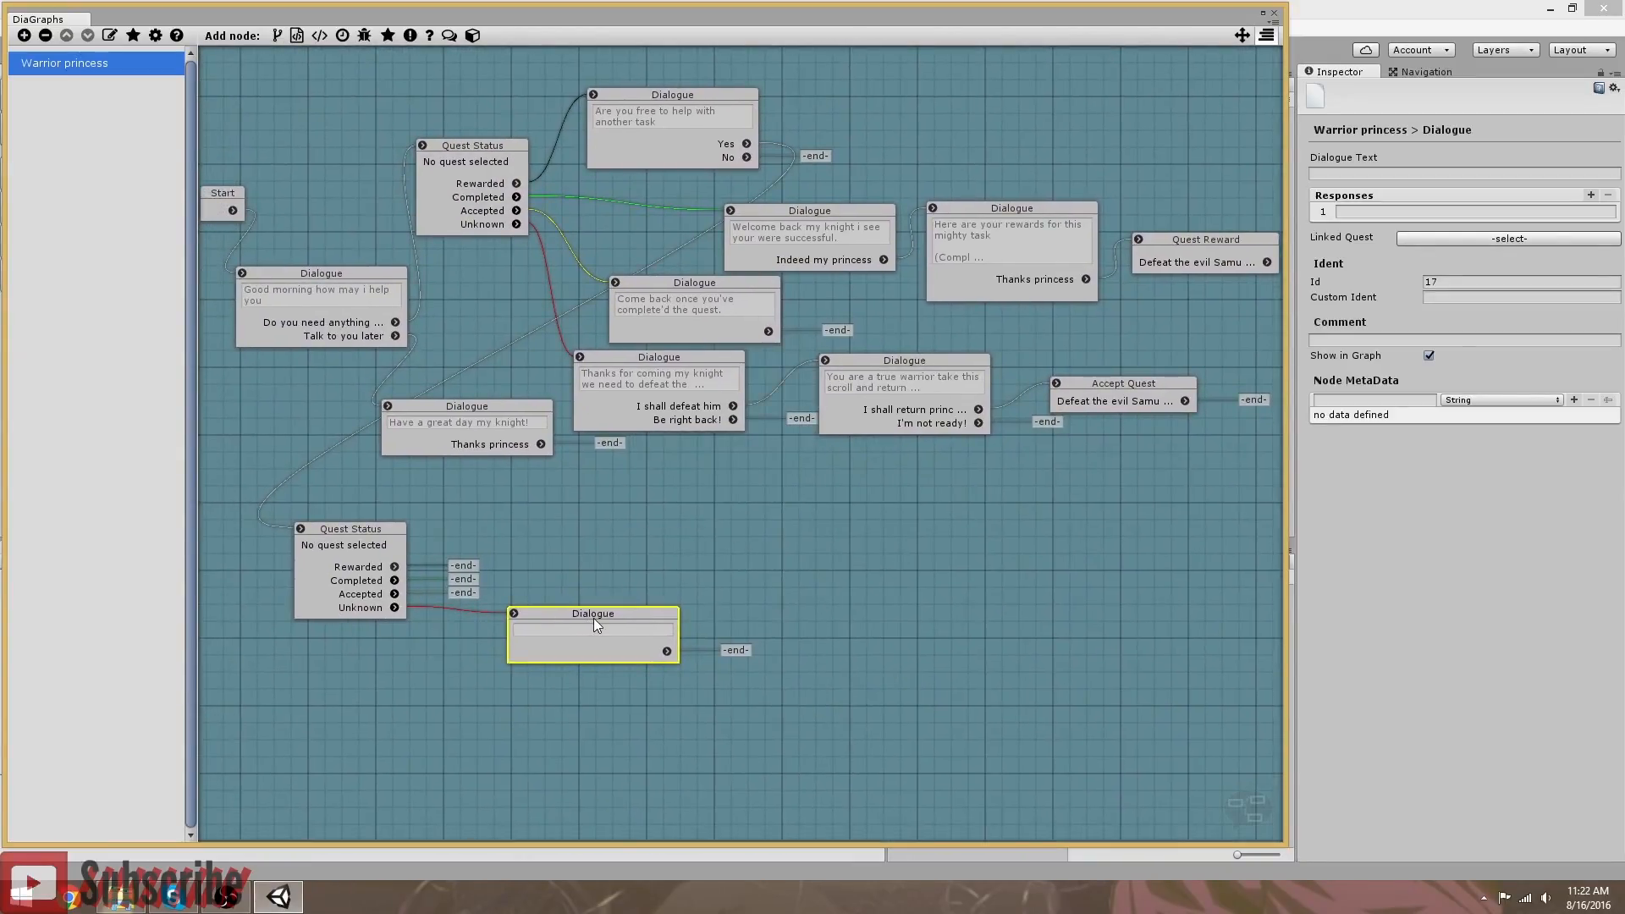
click(1369, 172)
text(Q)
key(BackSpace)
text(Wait for quest up)
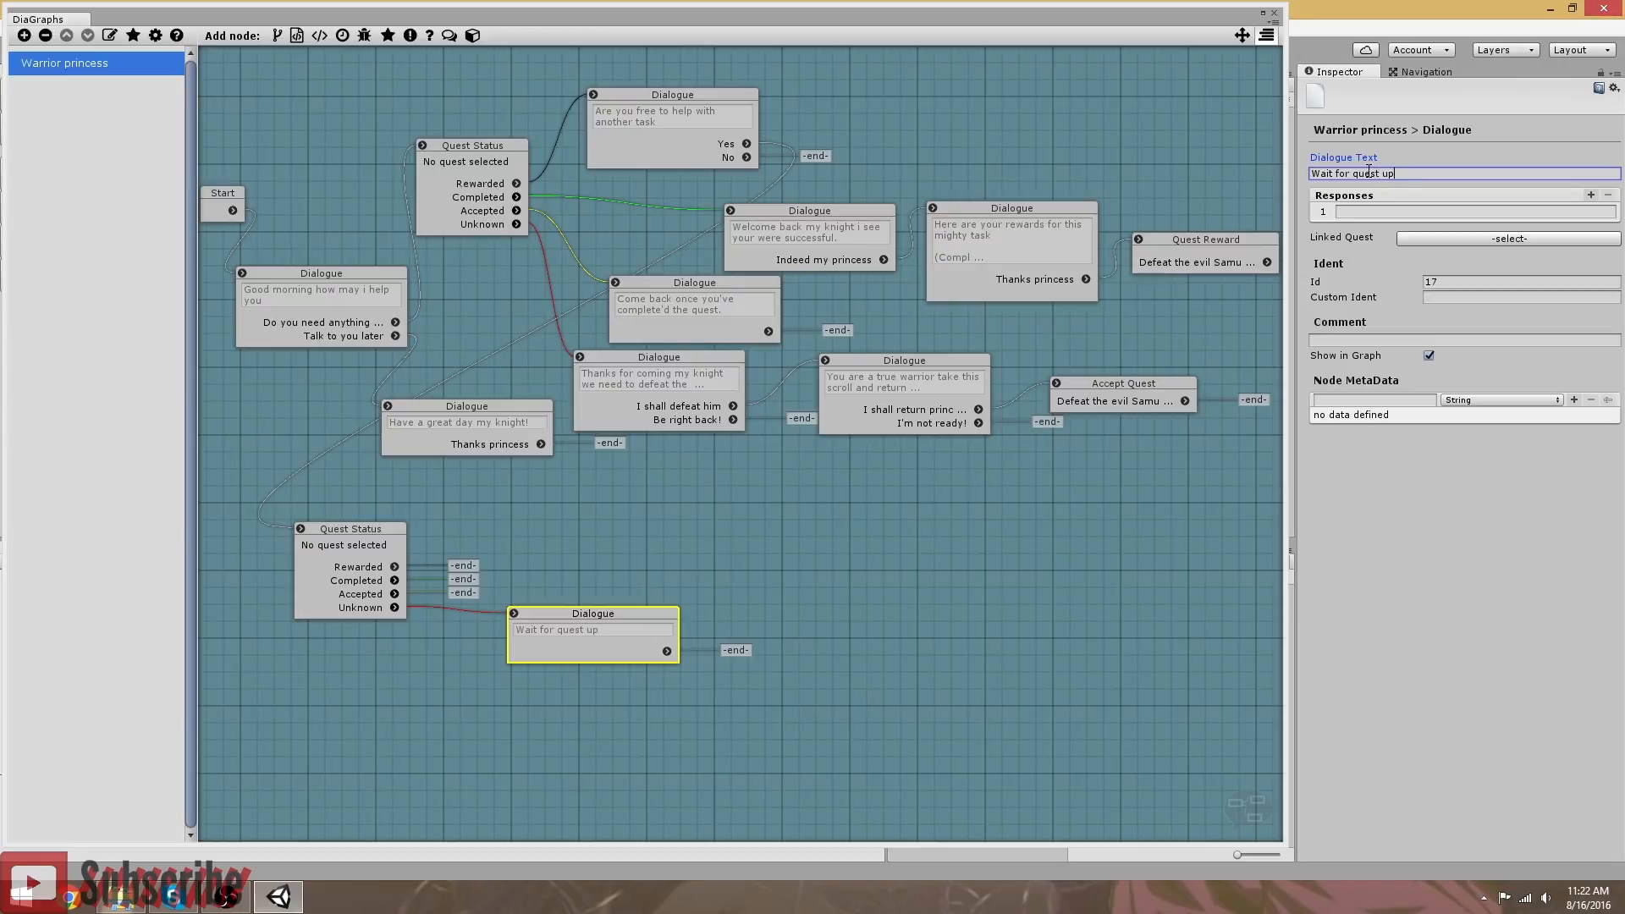
text(dates)
click(1361, 211)
text(Okay)
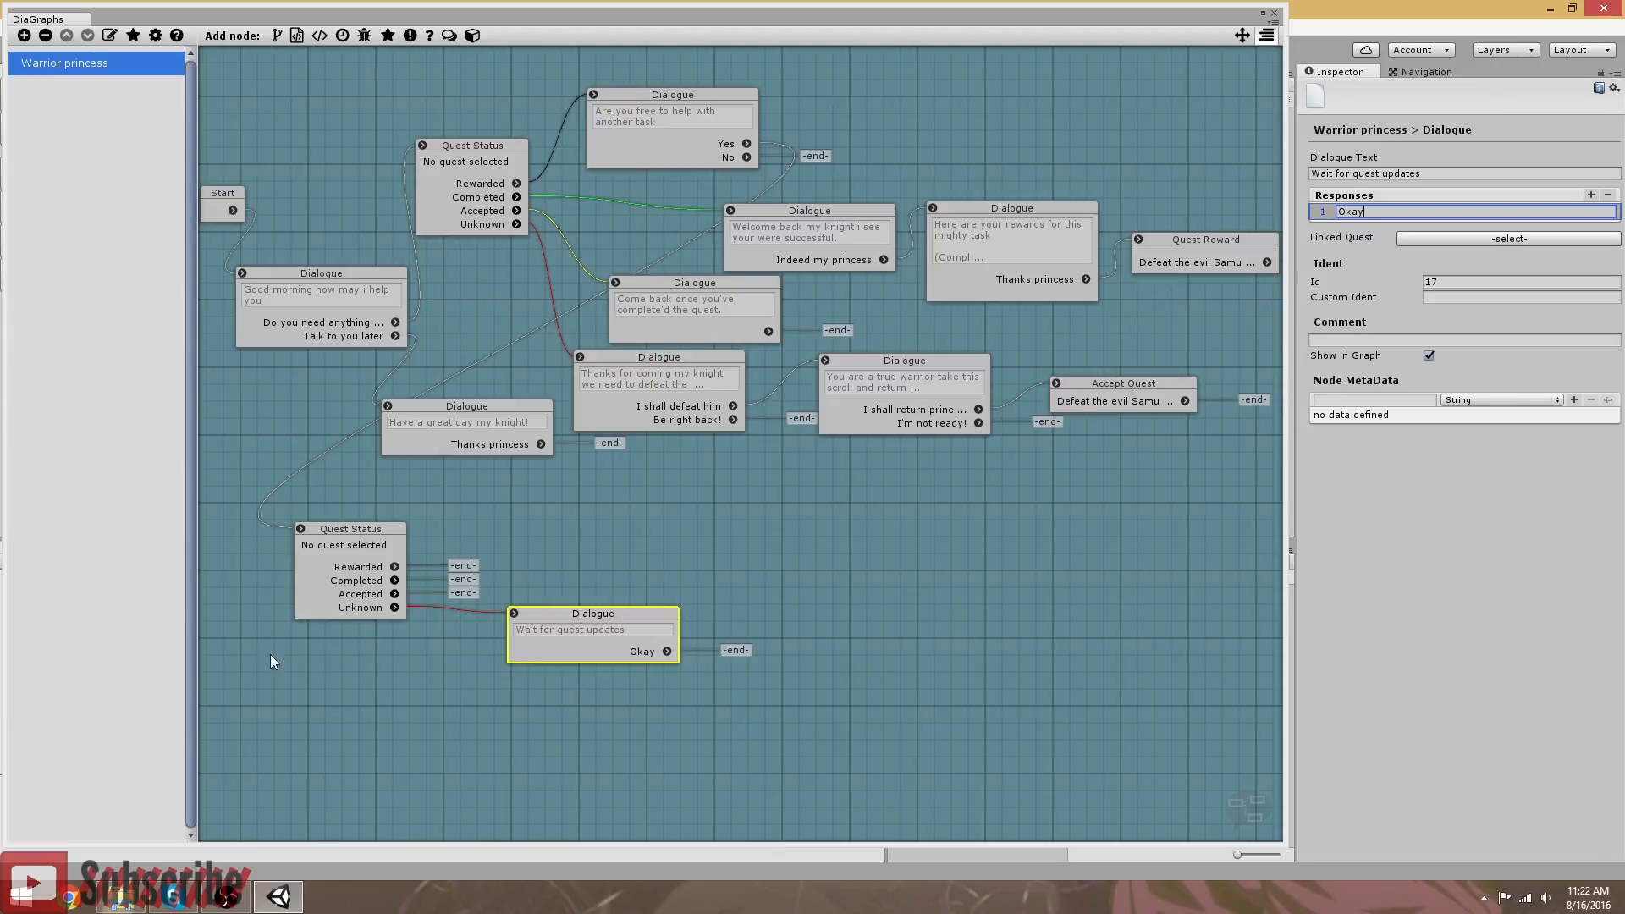
Step: Close the DiaGraphs editor and open the demo scene from the project's Assets folder
click(342, 551)
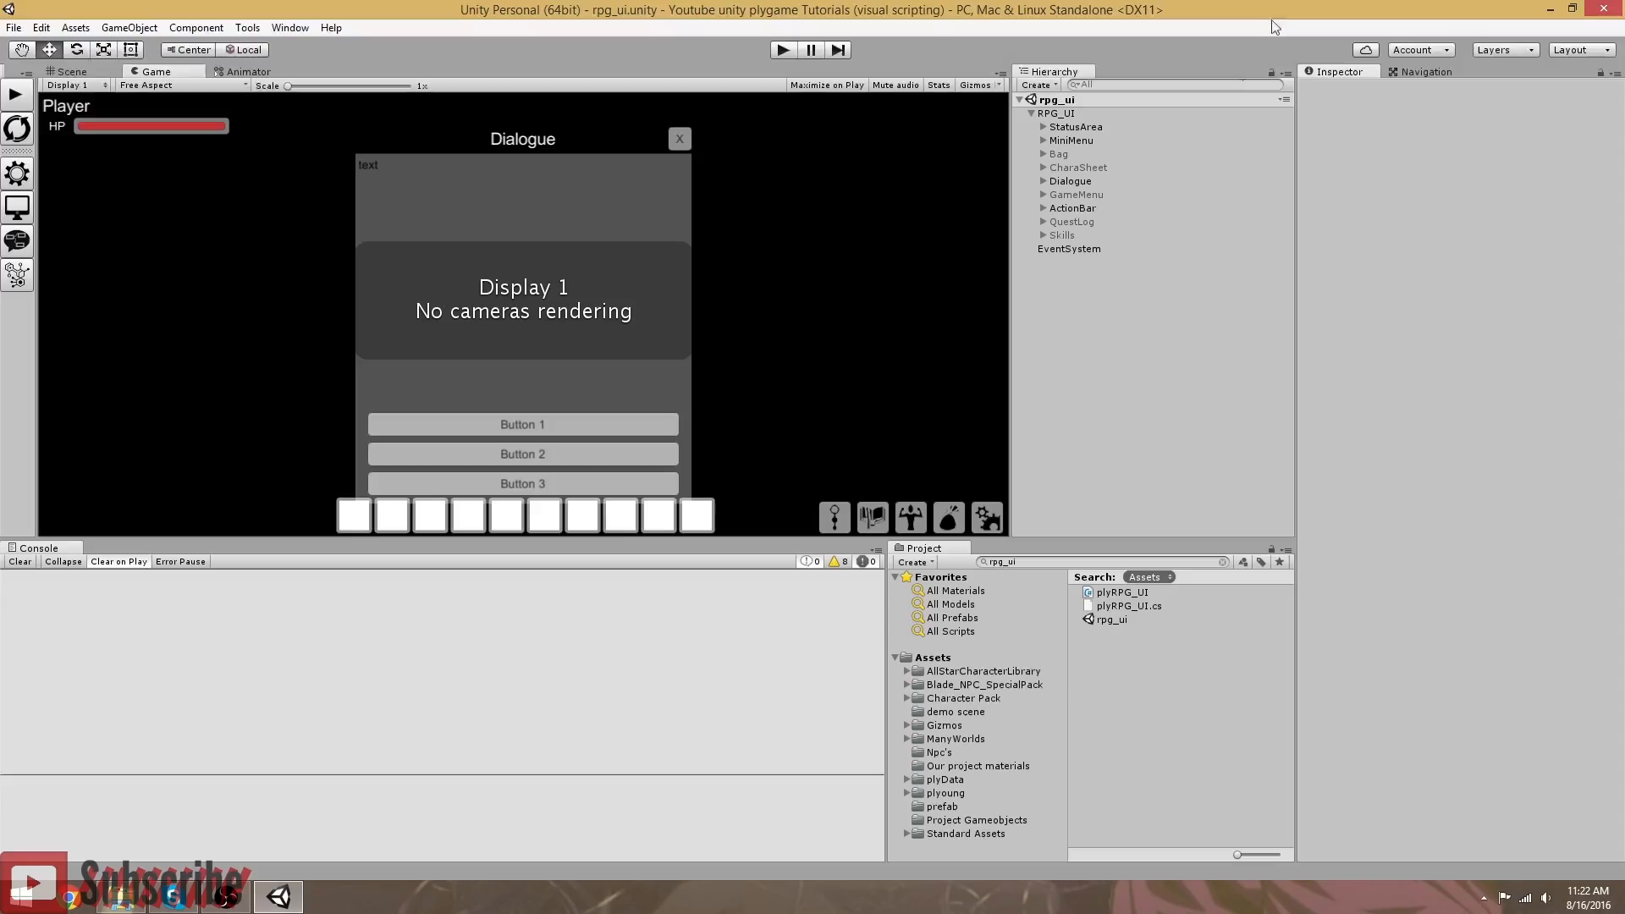
click(1274, 12)
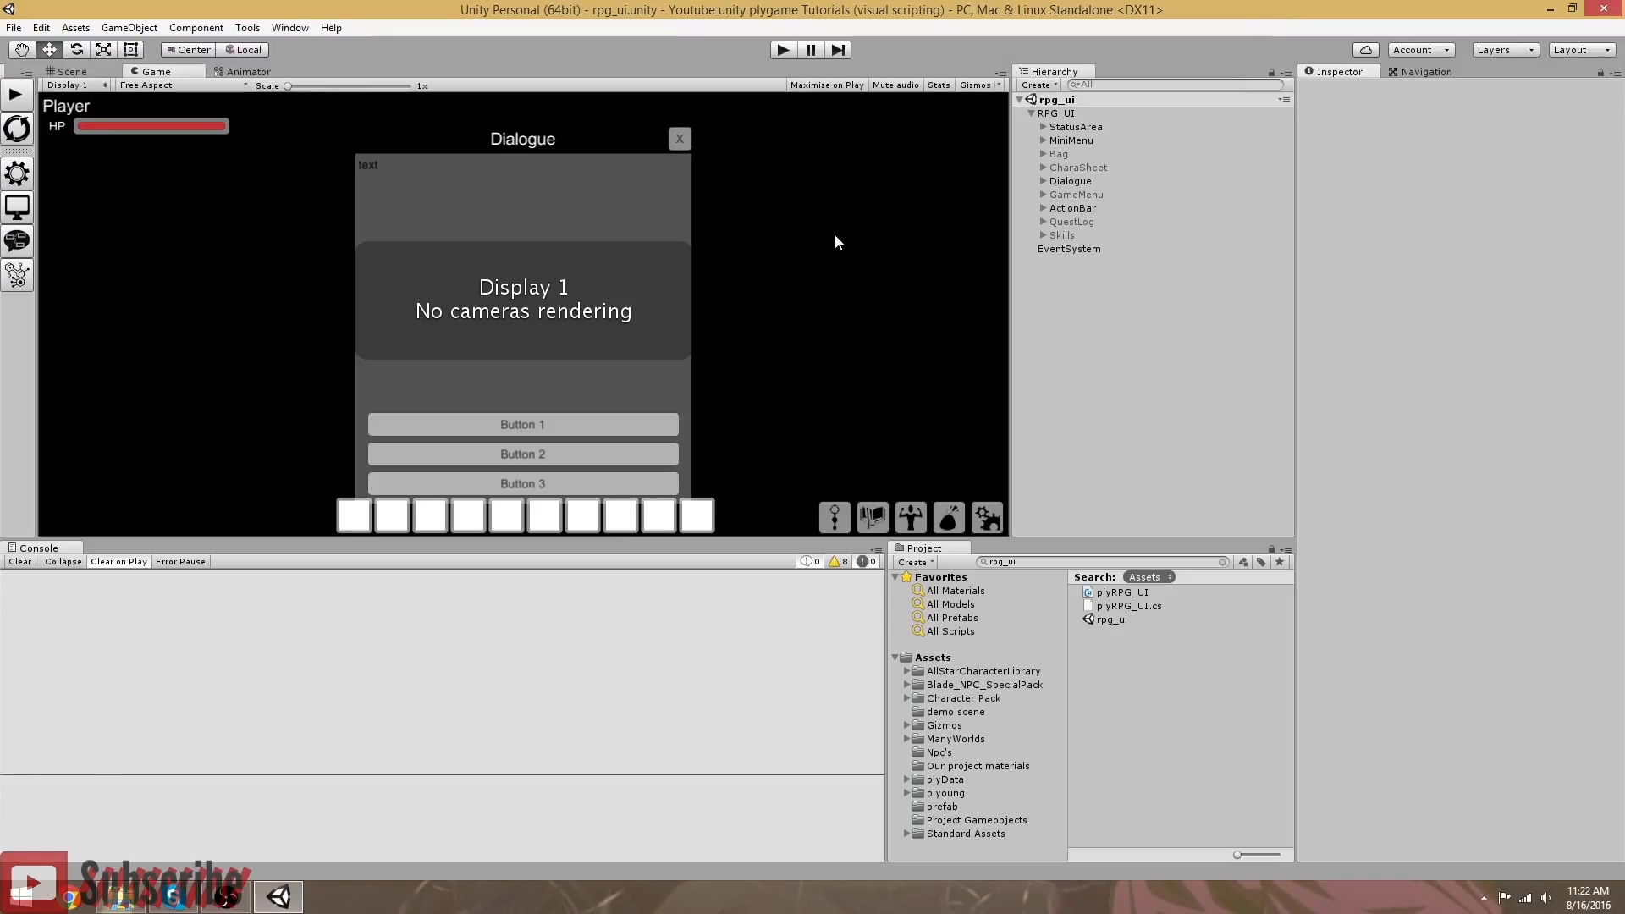
click(929, 659)
scroll(1129, 770, down, 1)
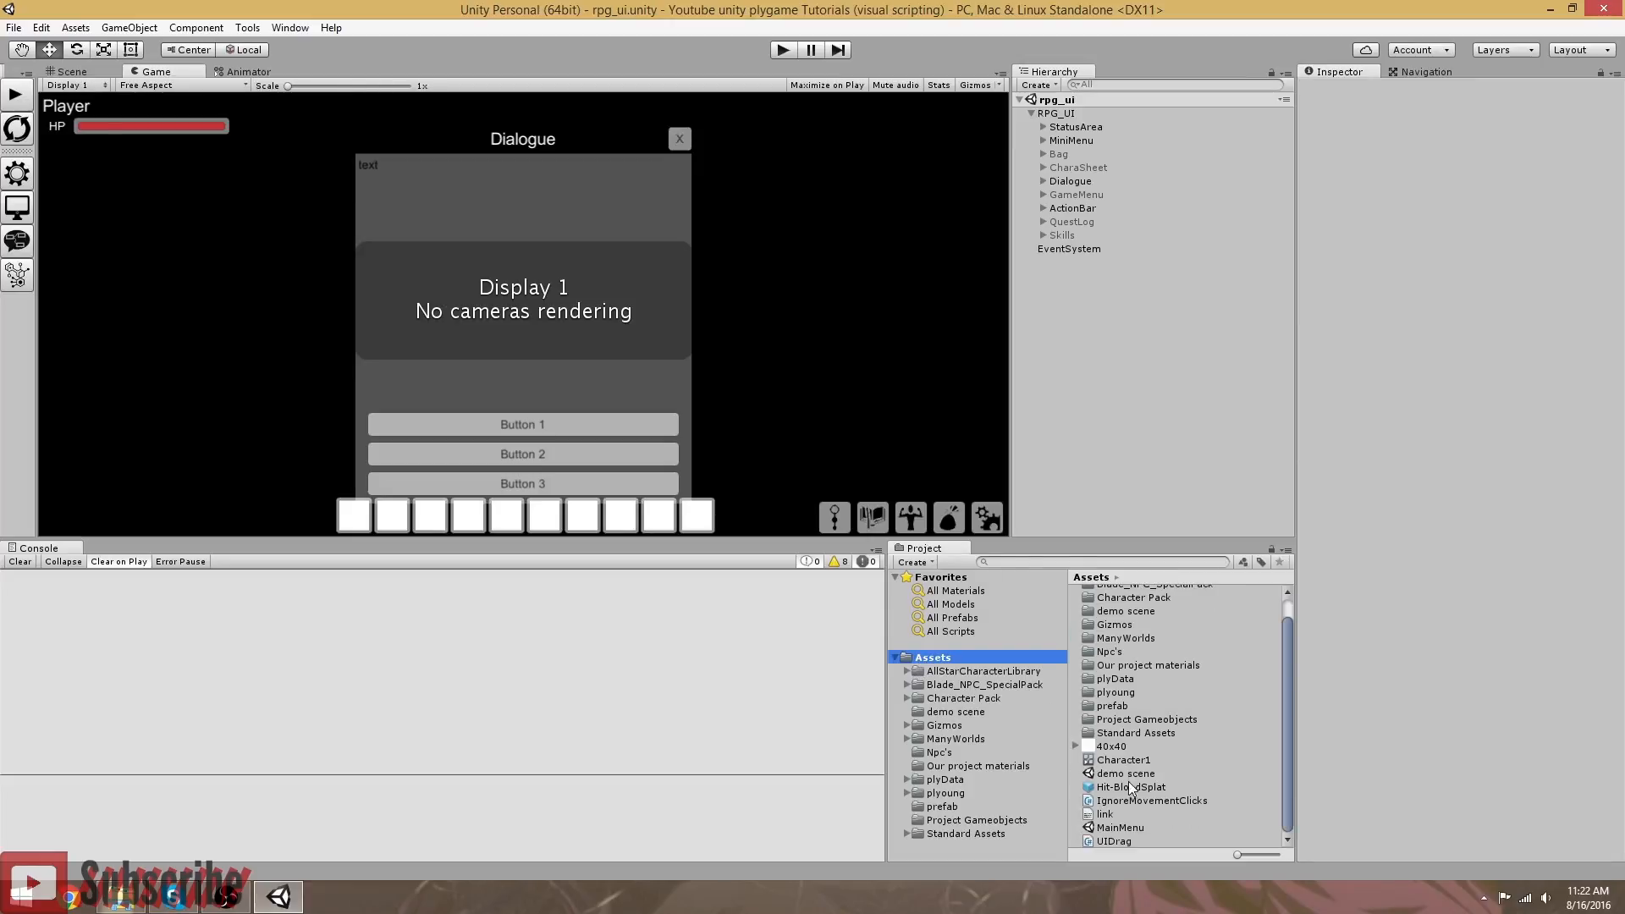
double_click(1124, 775)
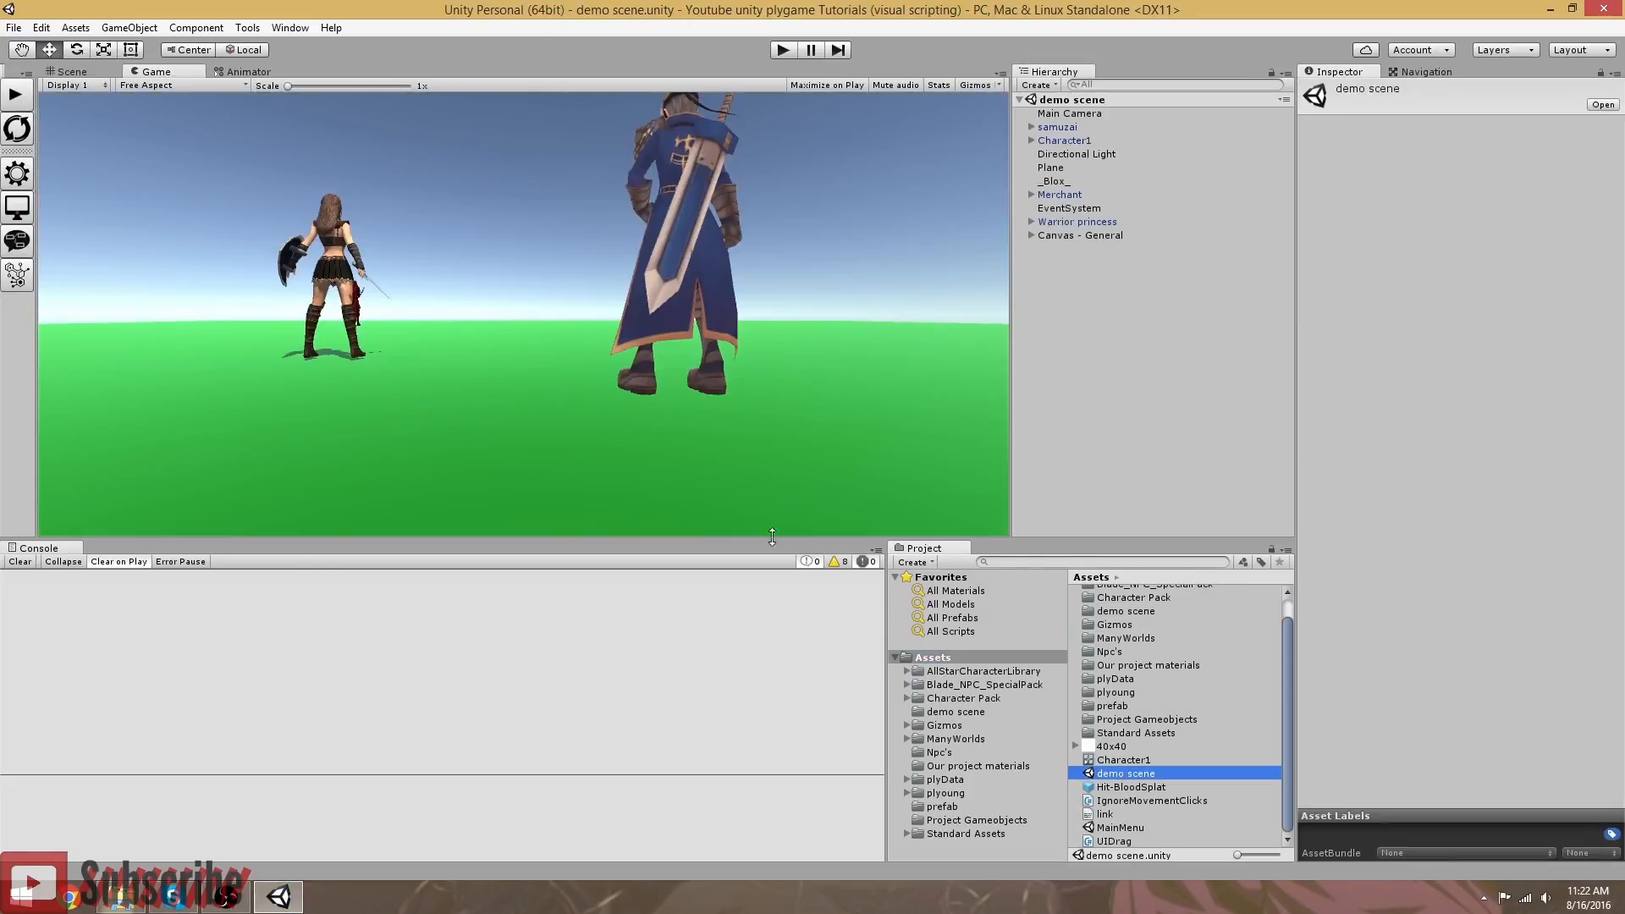
Step: Find the samuzai enemy in the scene view, select it and open the On Actor Death event of its plyBlox
click(84, 72)
alt+drag(447, 172, 476, 227)
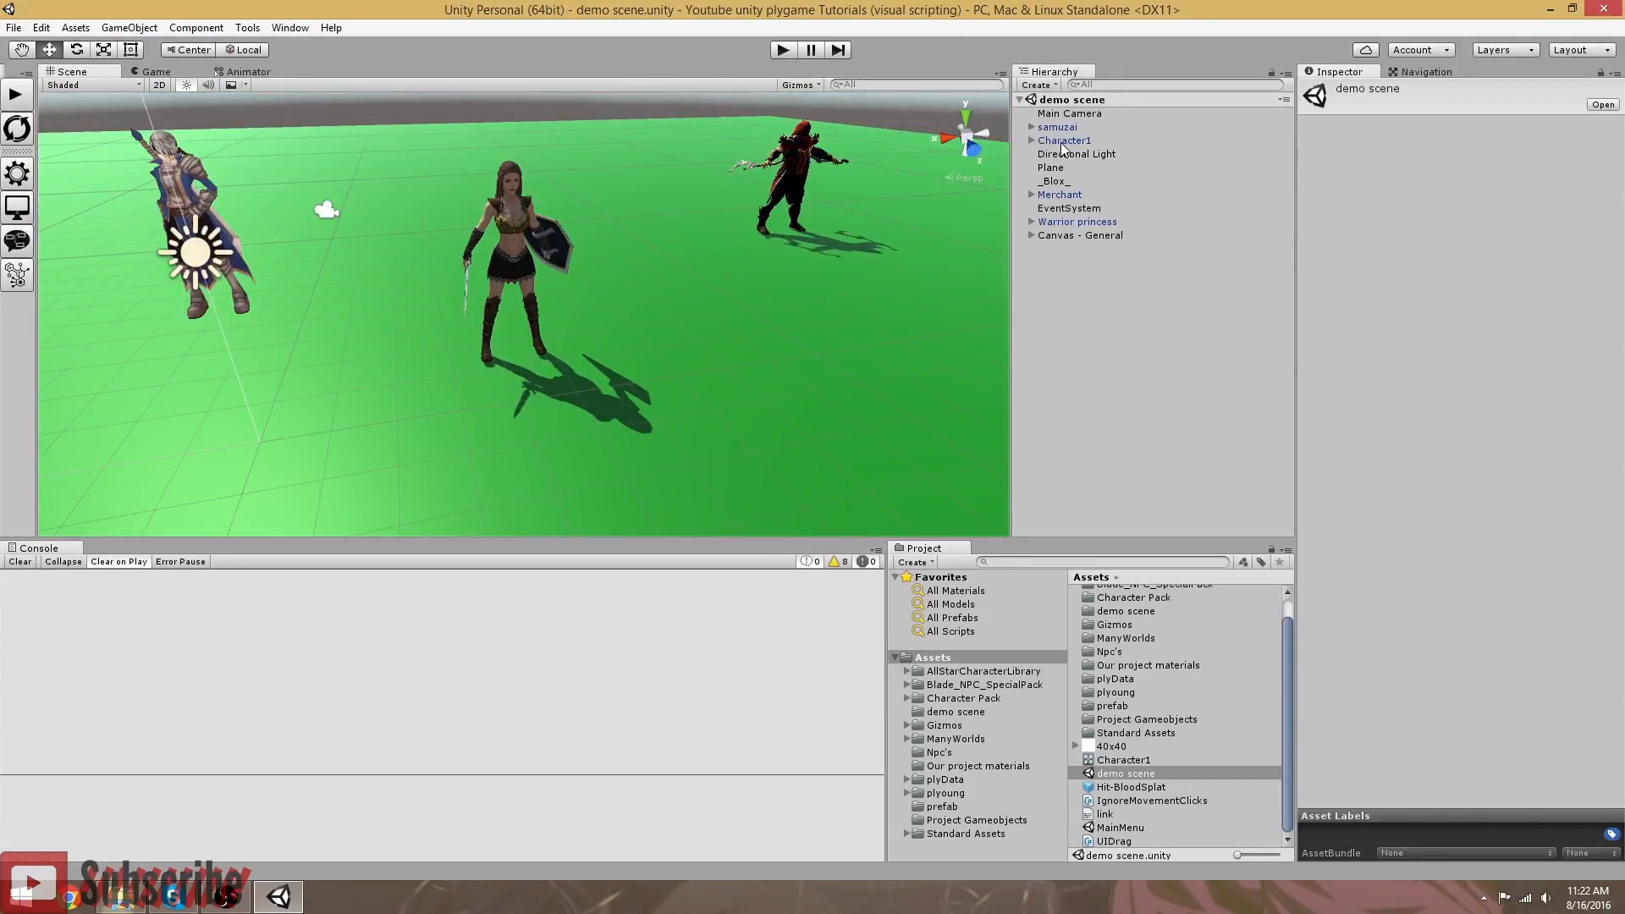
right_drag(639, 317, 847, 366)
scroll(738, 375, down, 5)
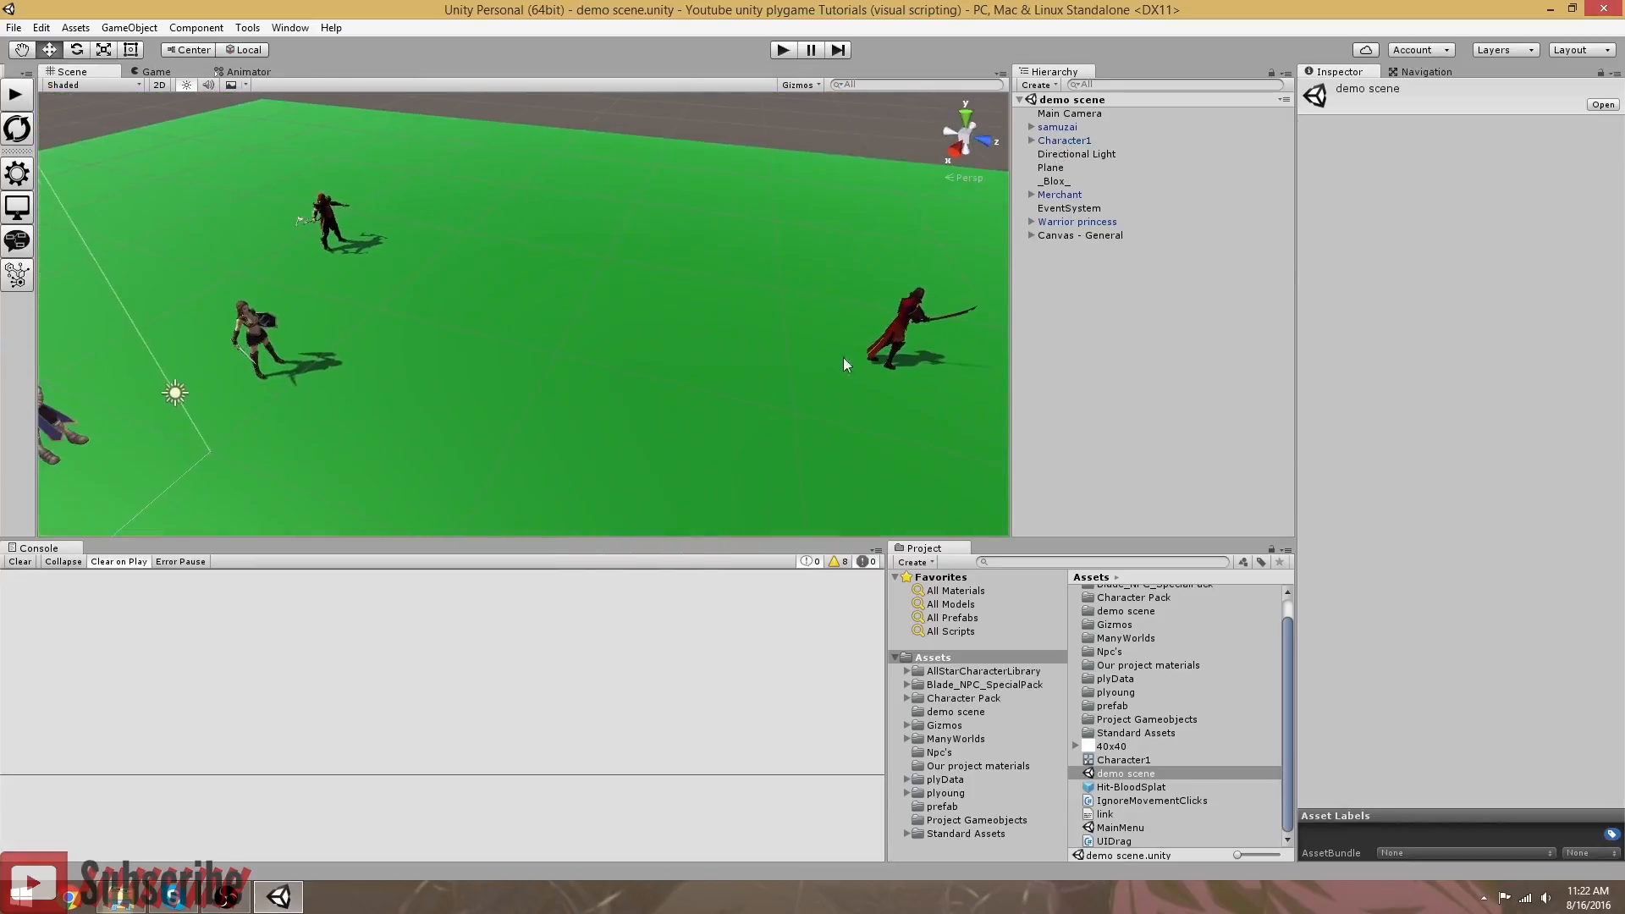
click(1057, 127)
scroll(1421, 519, down, 10)
scroll(1421, 518, down, 5)
click(1450, 551)
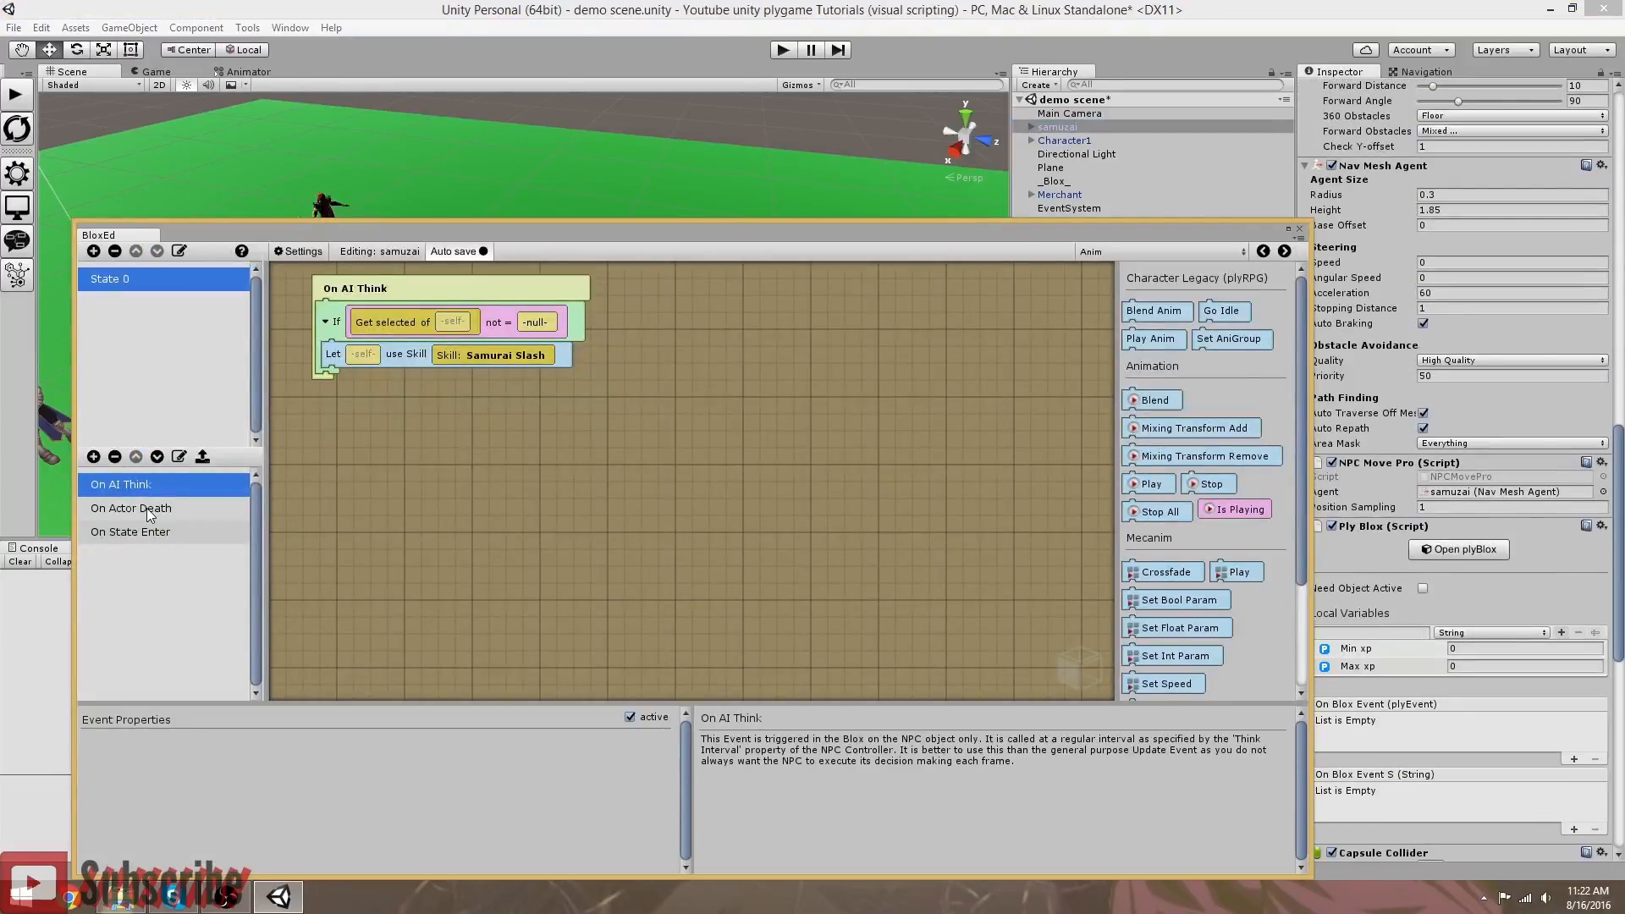
click(150, 509)
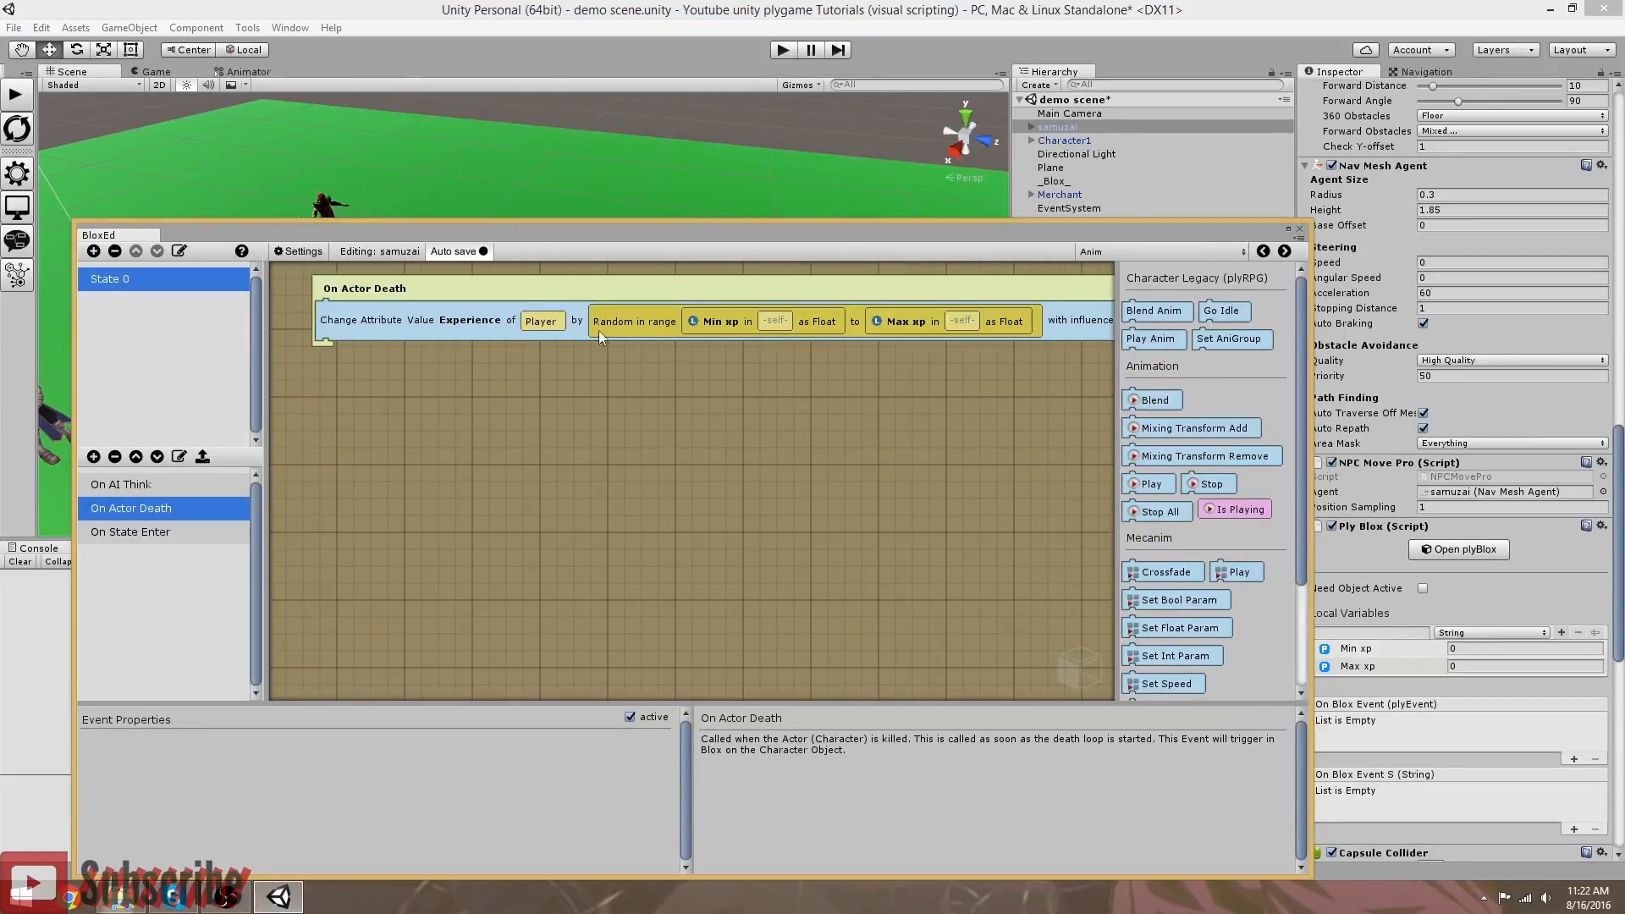
Step: Add an Update Quest Condition block from Dialogue and Quest below the Experience change in On Actor Death
click(1180, 251)
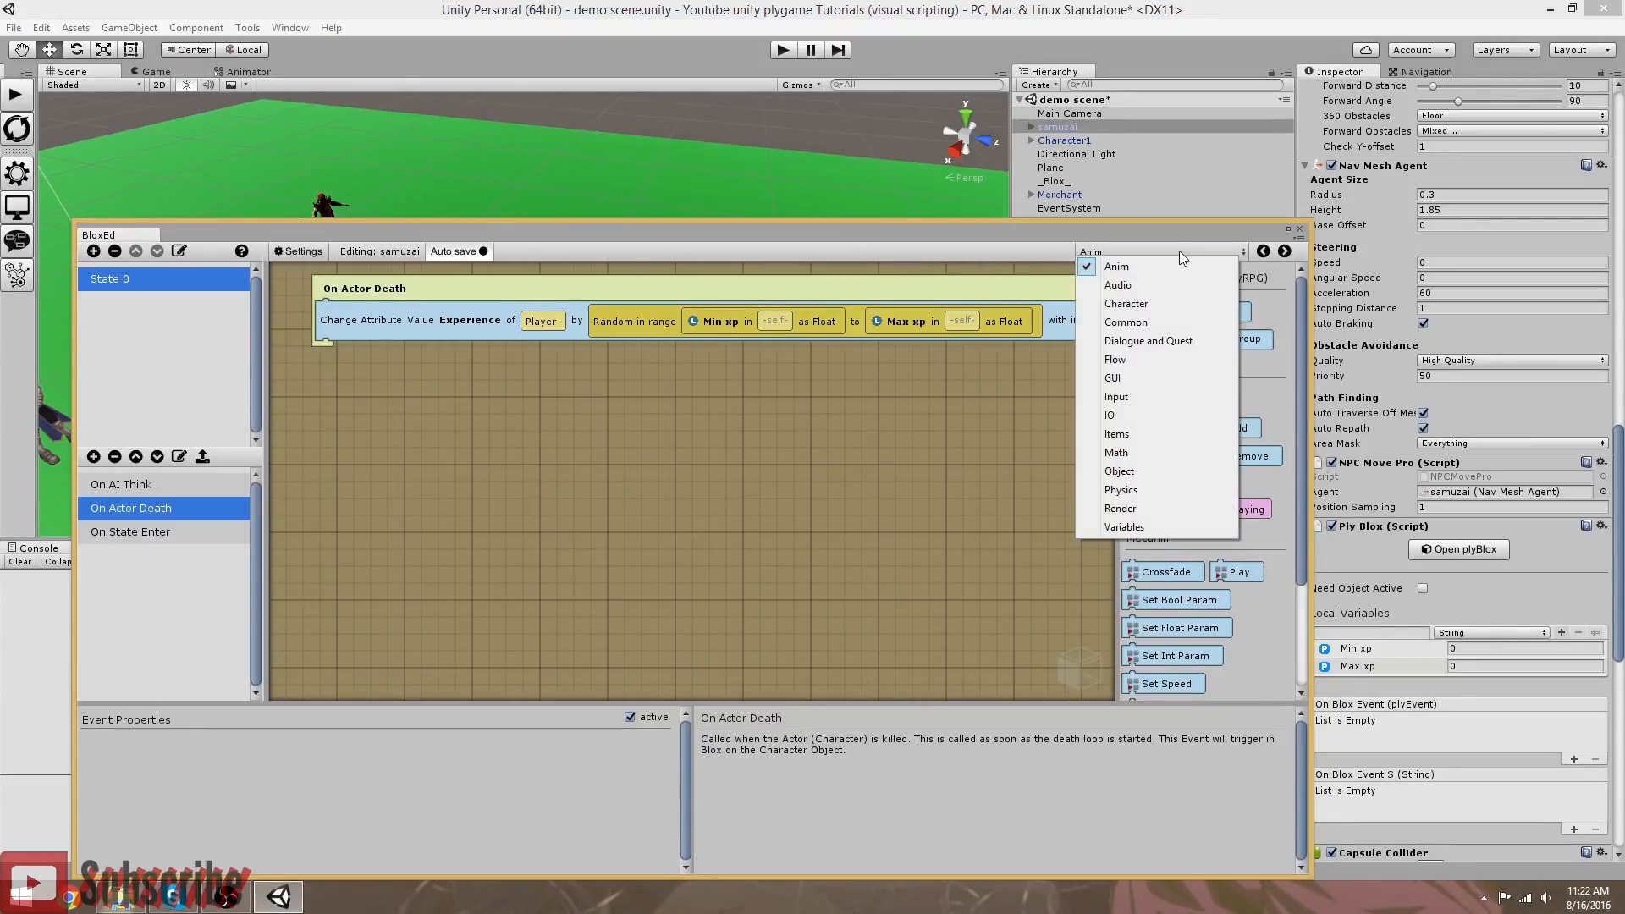
click(1151, 341)
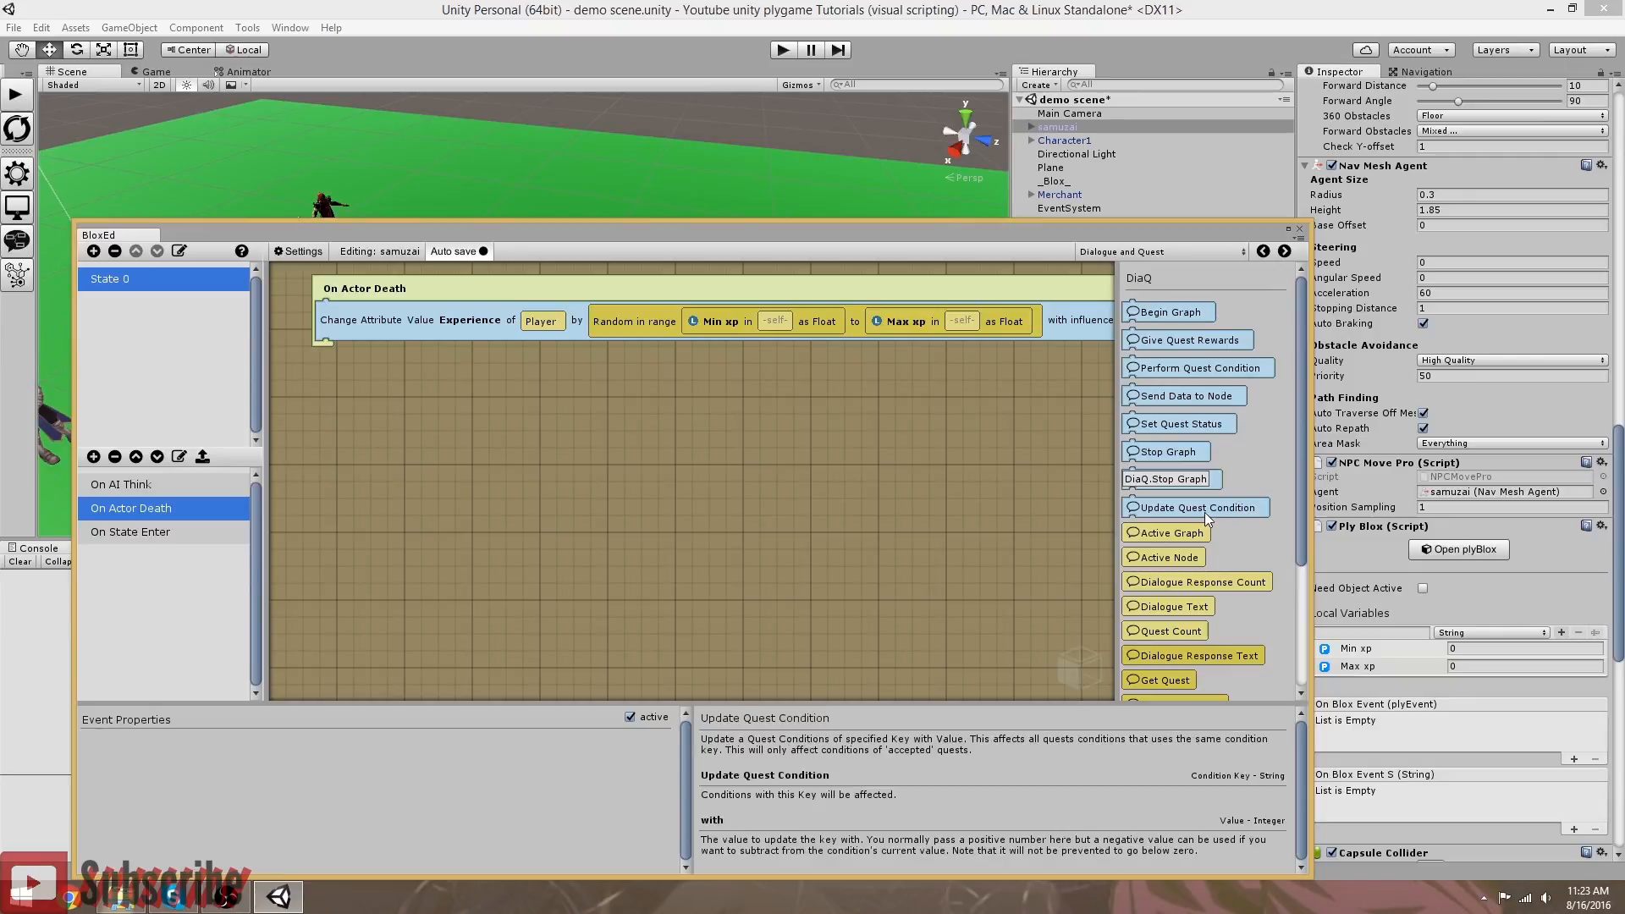
drag(1198, 508, 339, 356)
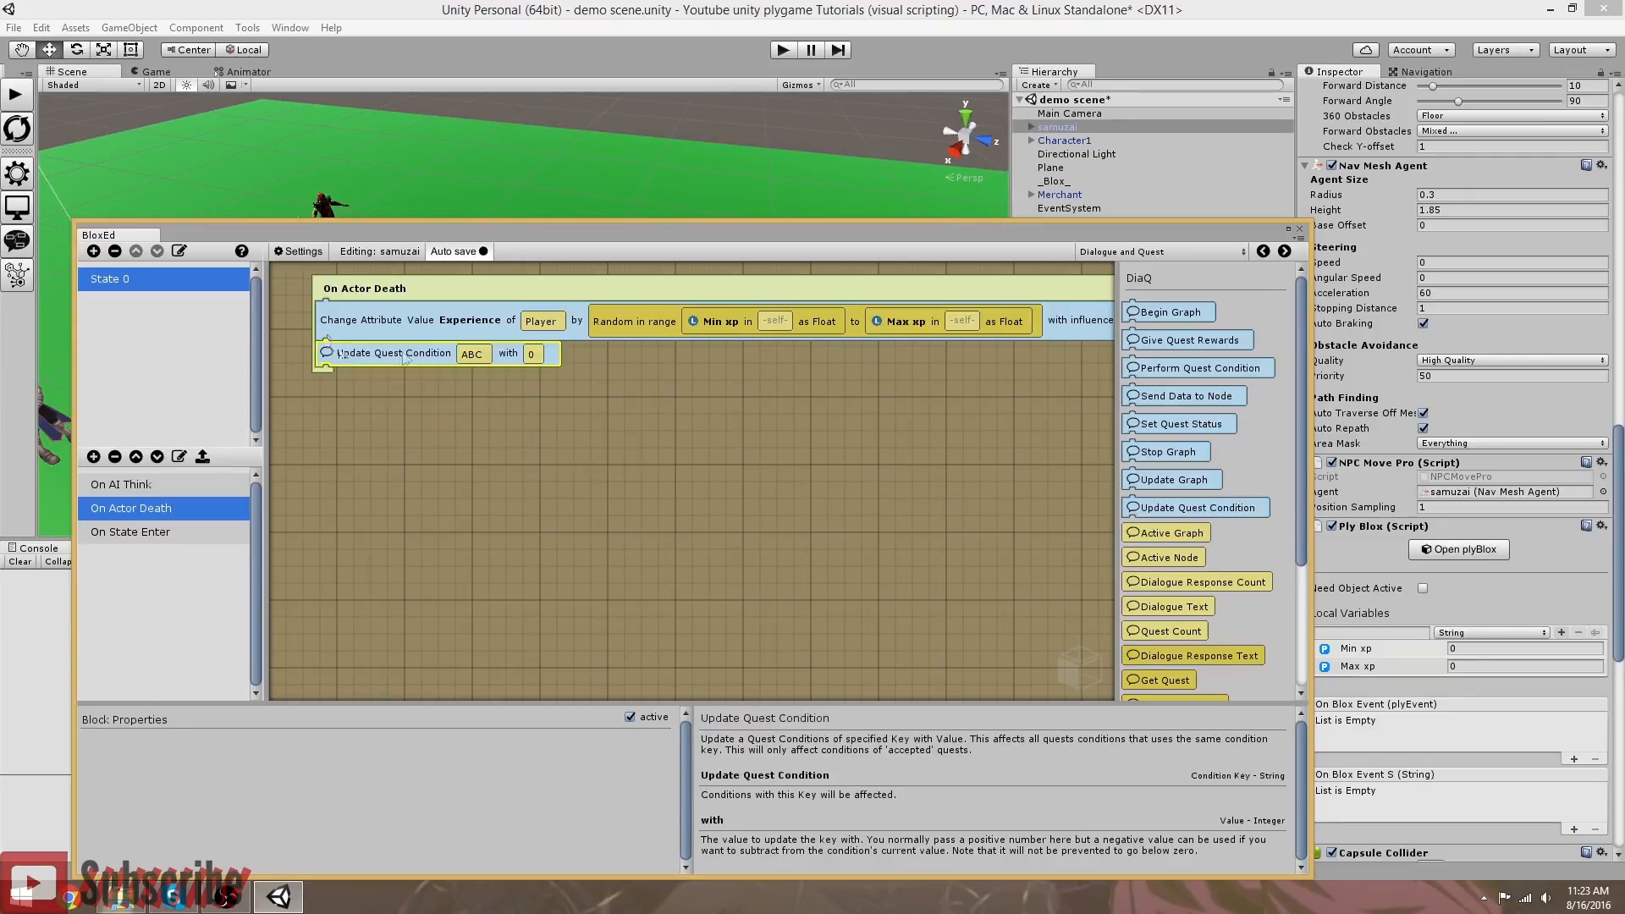
Step: Set the condition key of the Update Quest Condition block to "KilledEvilSamurai"
click(472, 354)
click(547, 355)
click(468, 353)
click(389, 739)
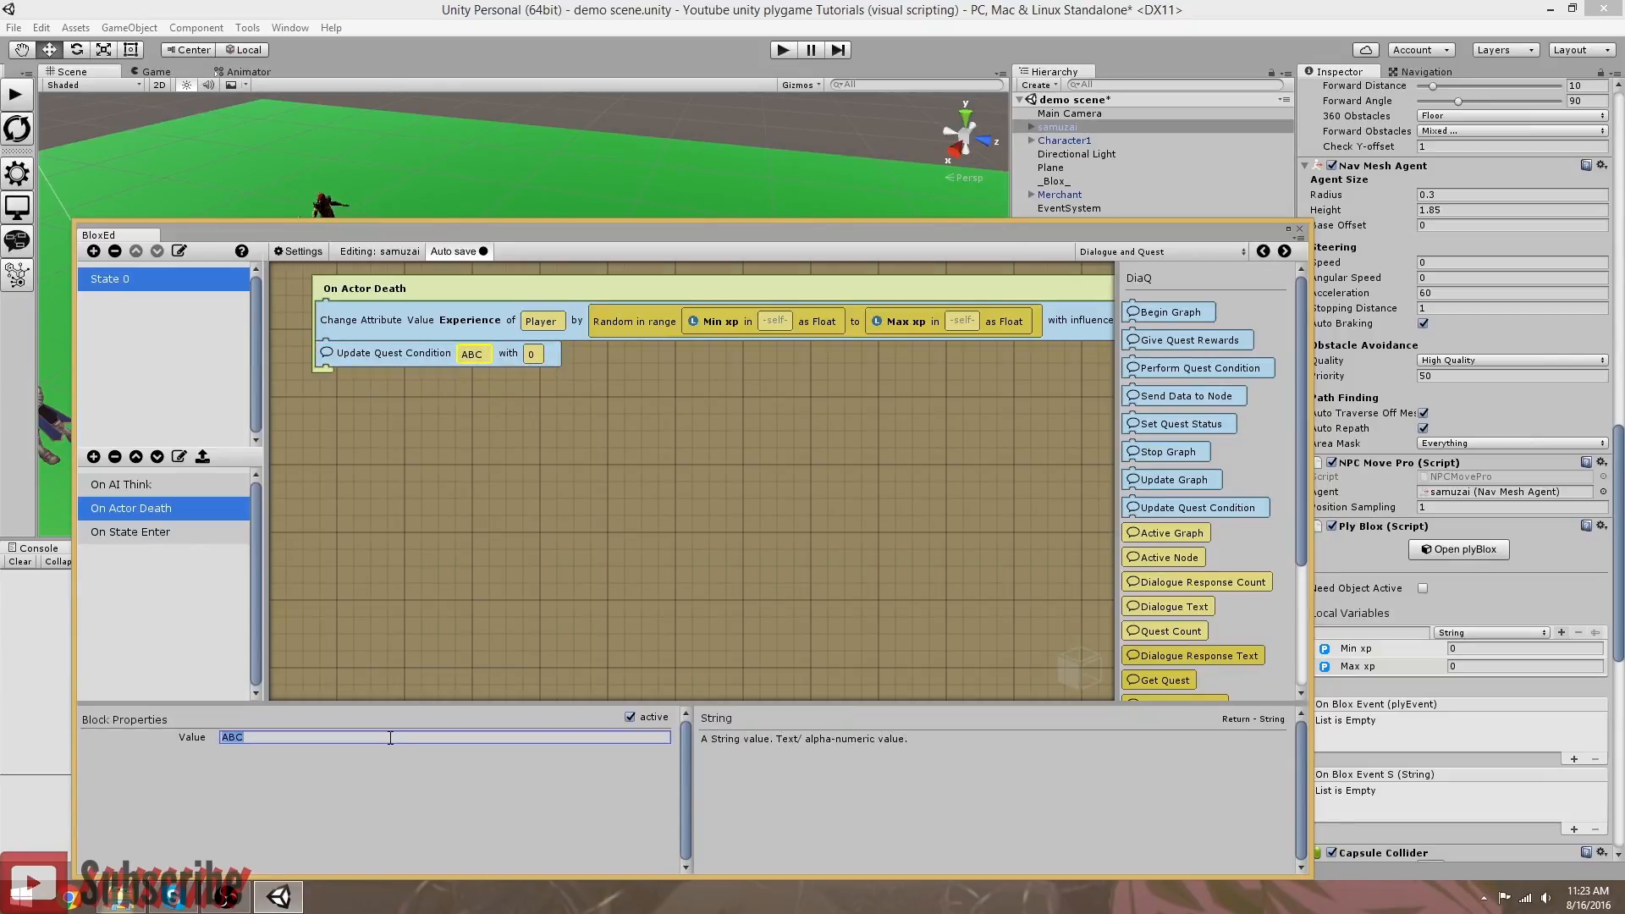
text(KilledEvilS)
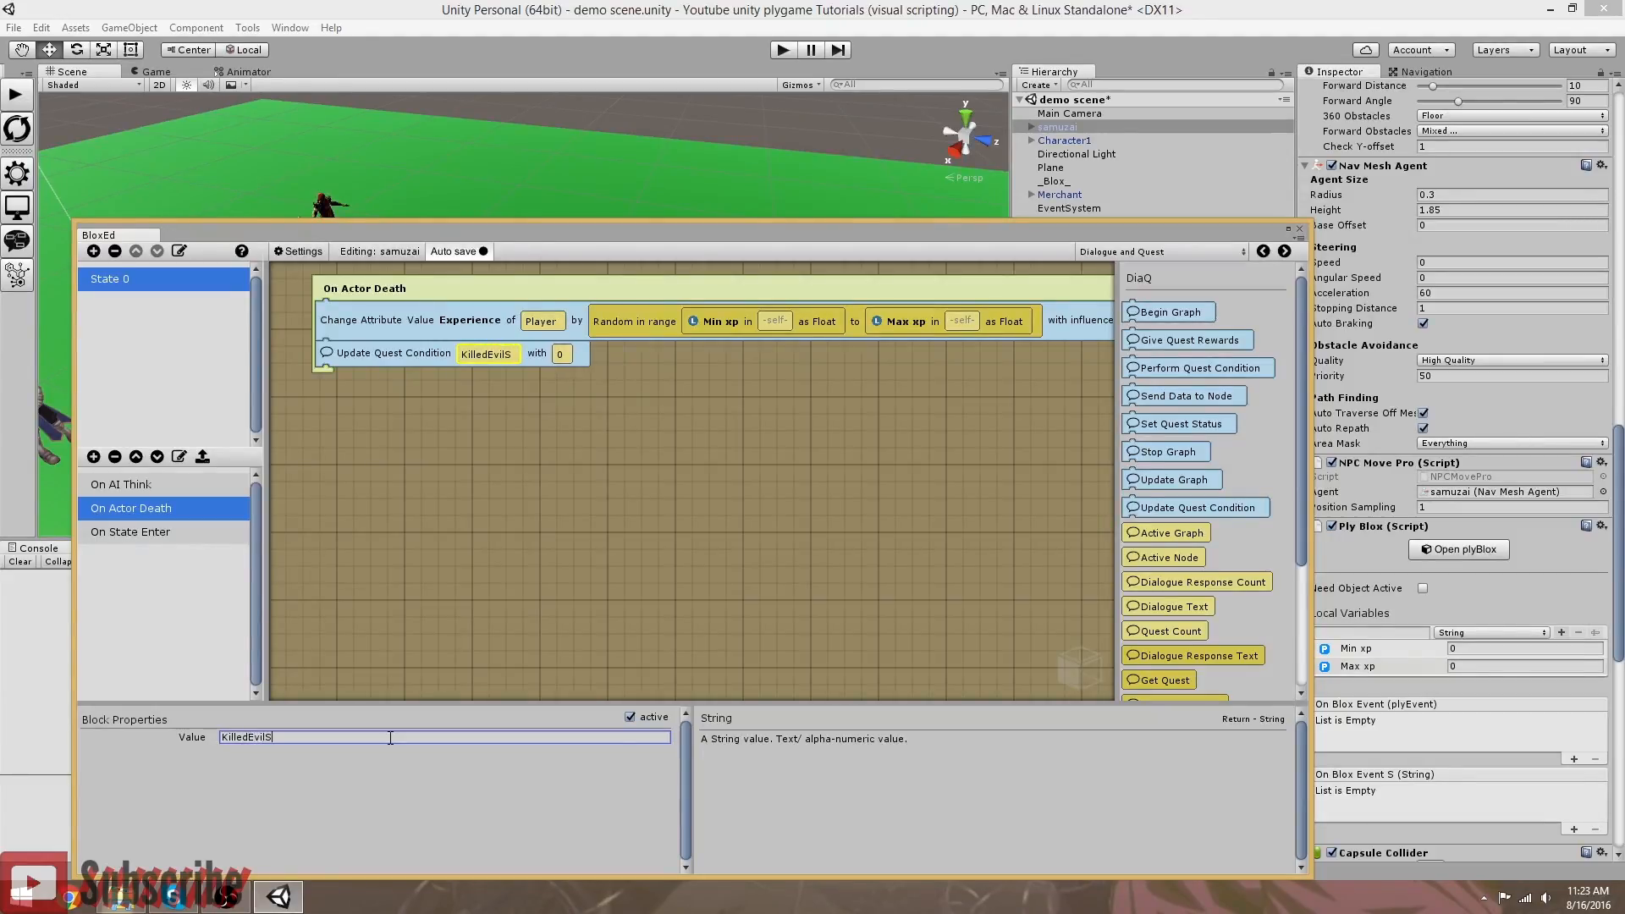
text(amurai)
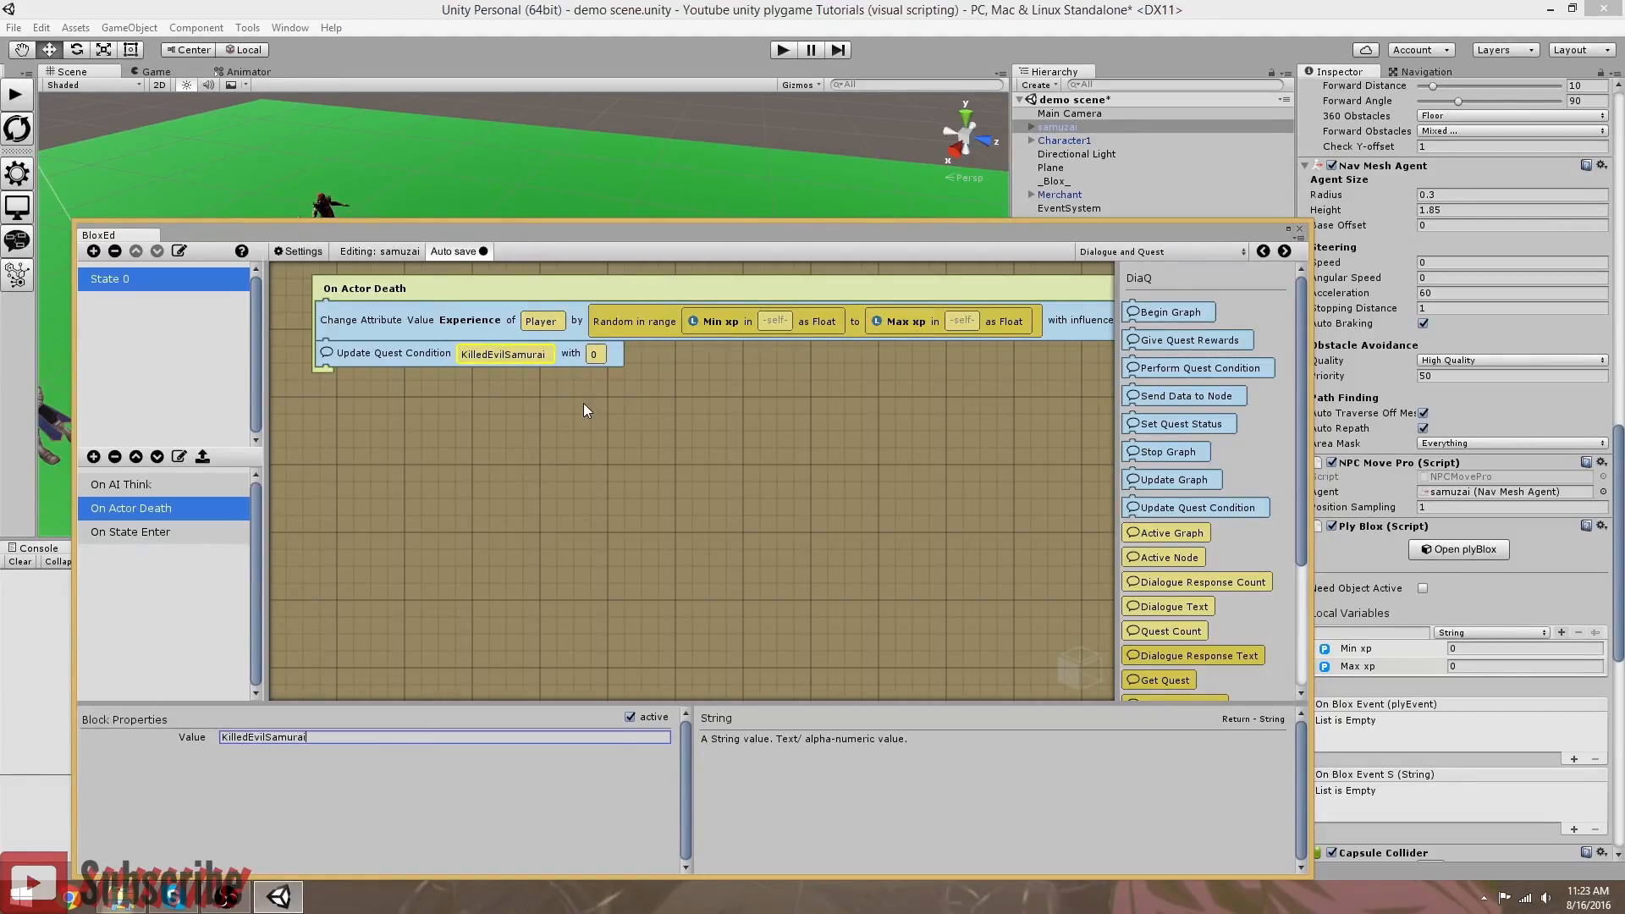
Step: Set the update value of the Update Quest Condition block to 1
click(561, 356)
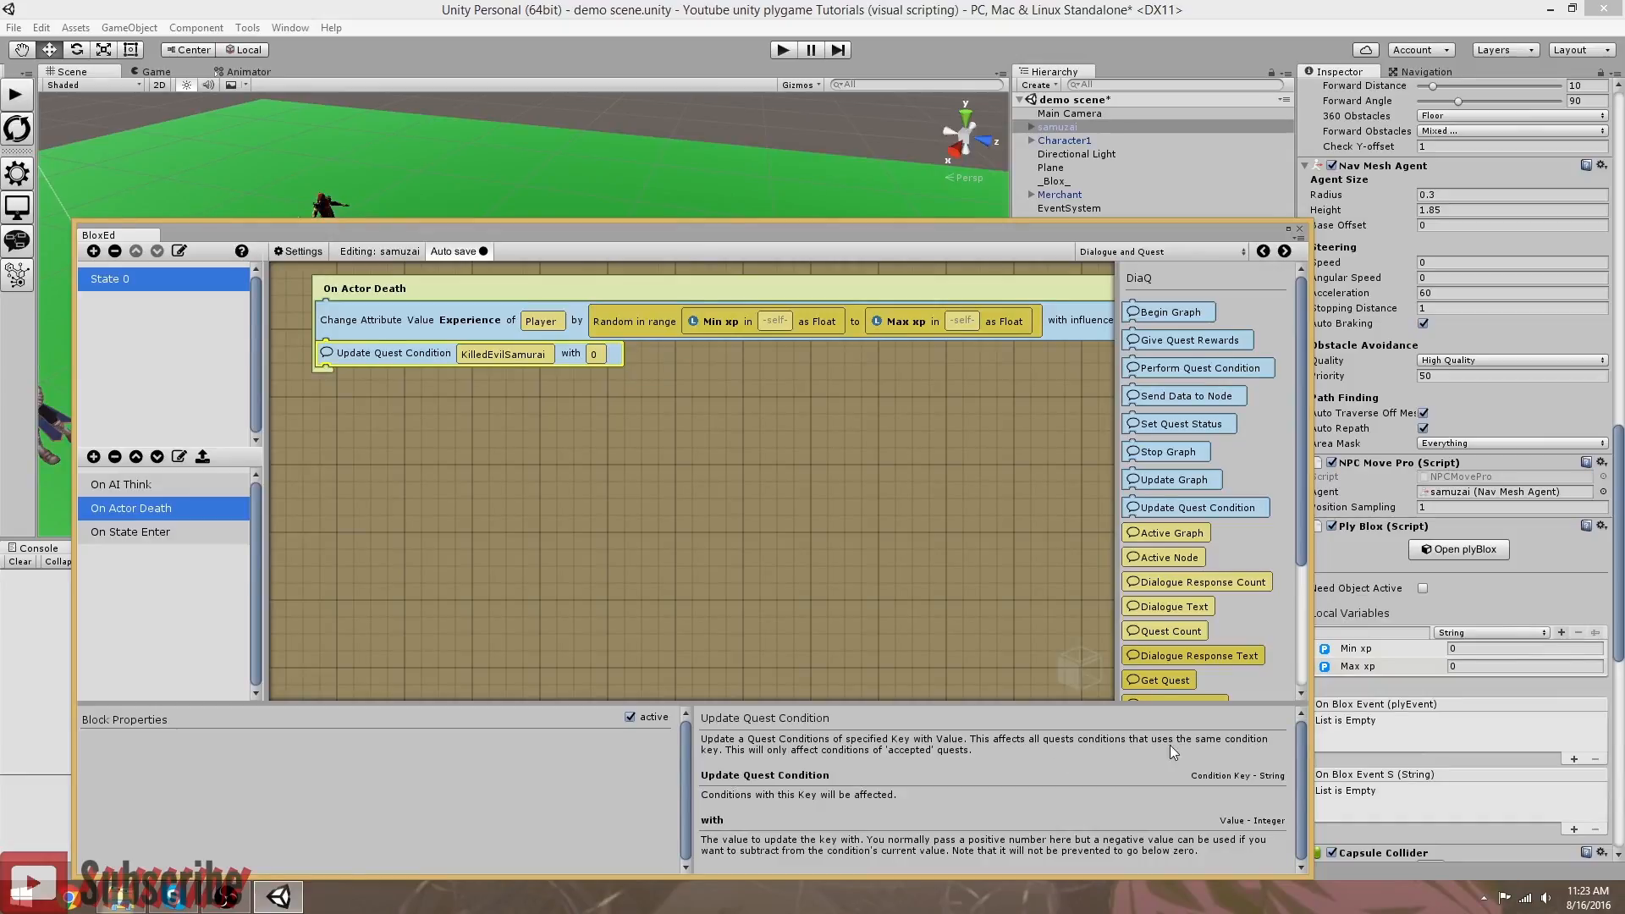
click(601, 355)
click(441, 738)
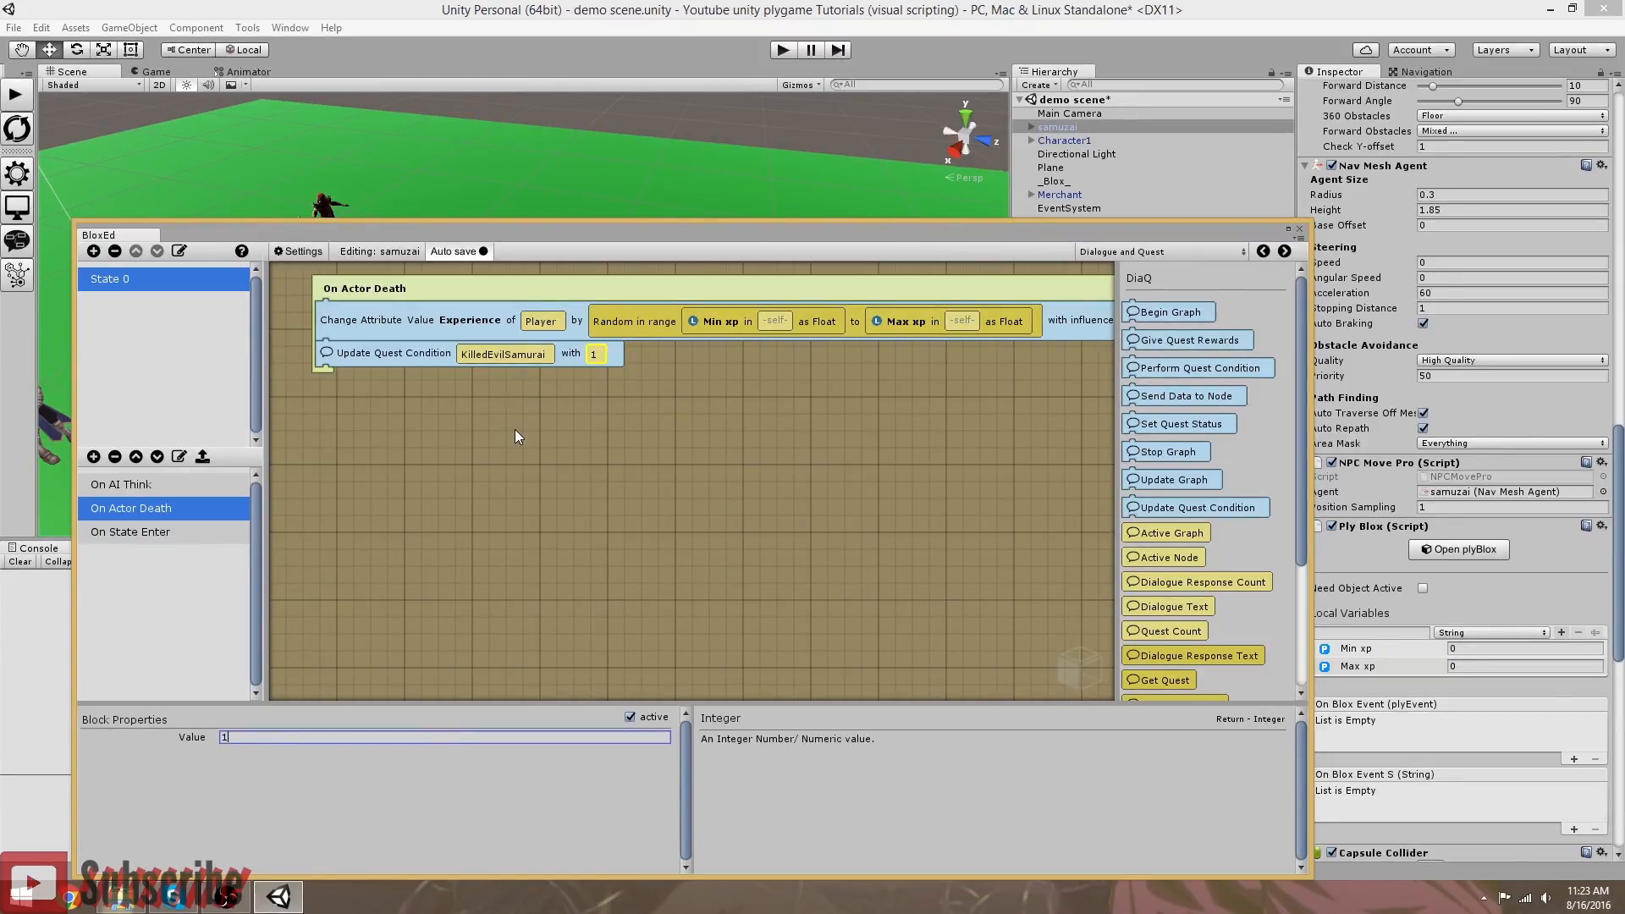
click(422, 355)
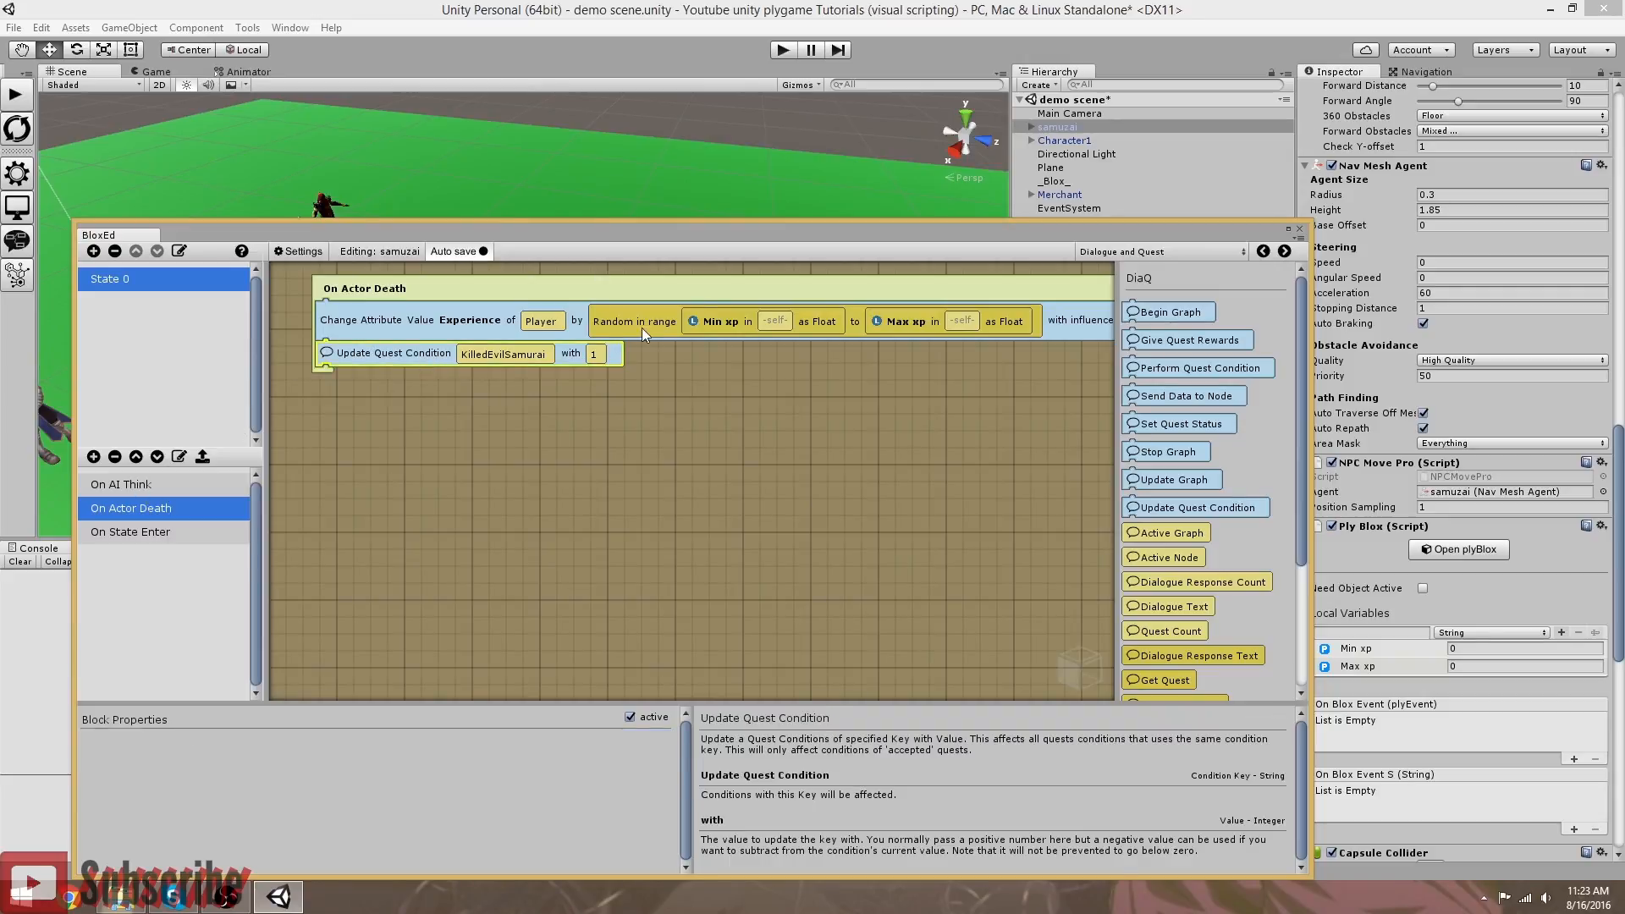
click(149, 484)
click(151, 510)
click(148, 533)
click(140, 511)
click(134, 486)
click(142, 510)
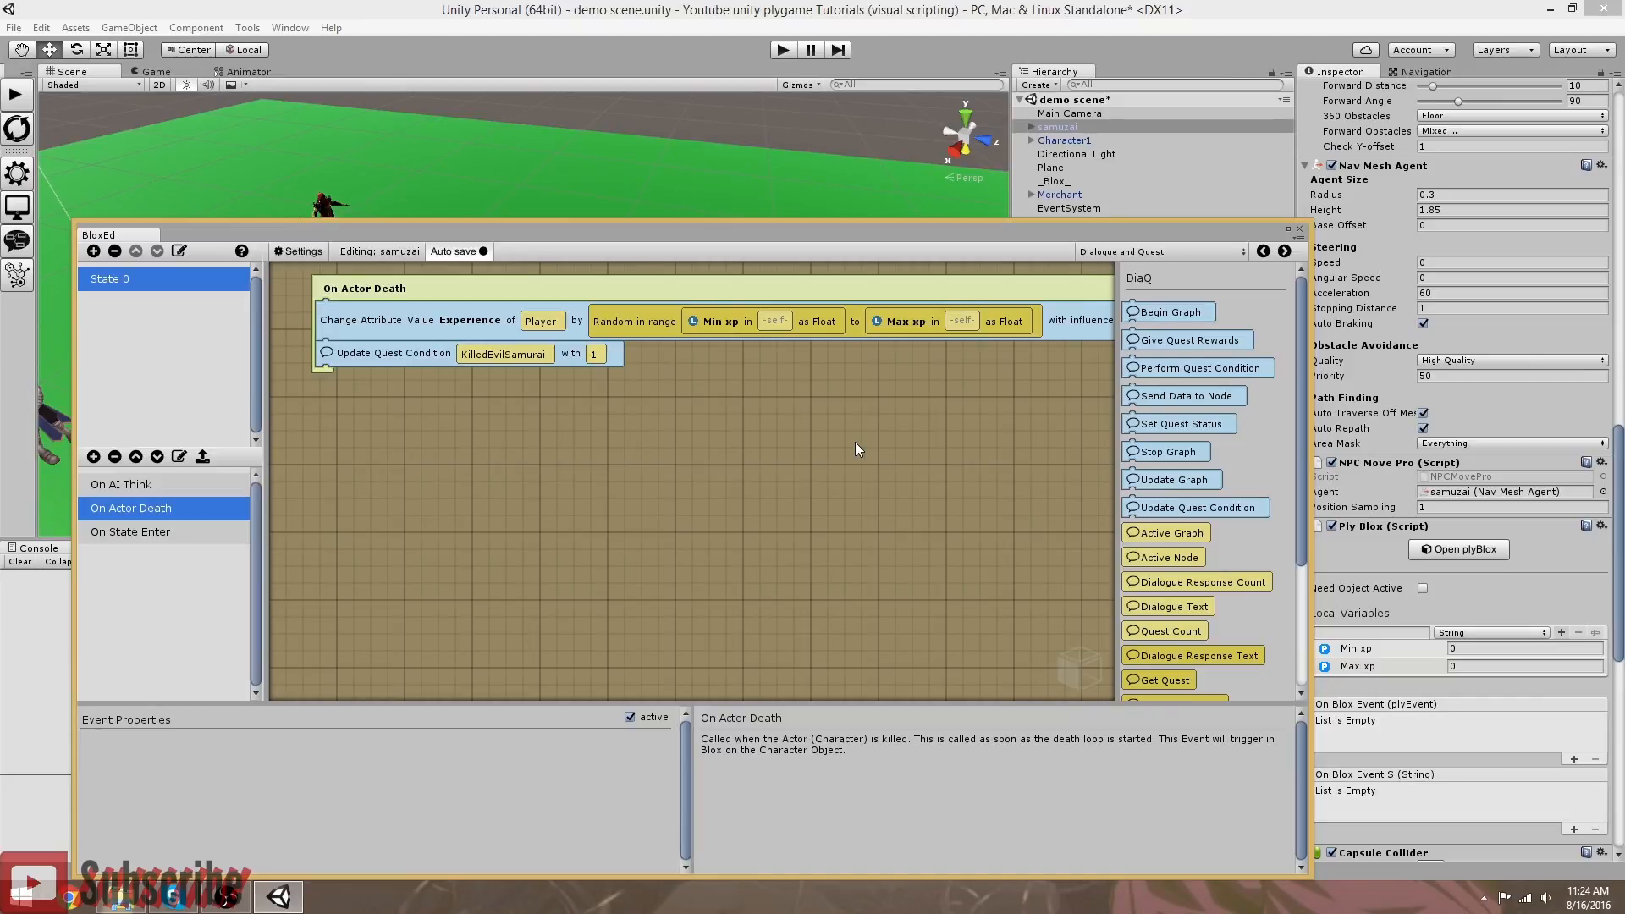
Step: Close the block editor, apply the samuzai's changes to its prefab and select the Warrior princess
click(1302, 232)
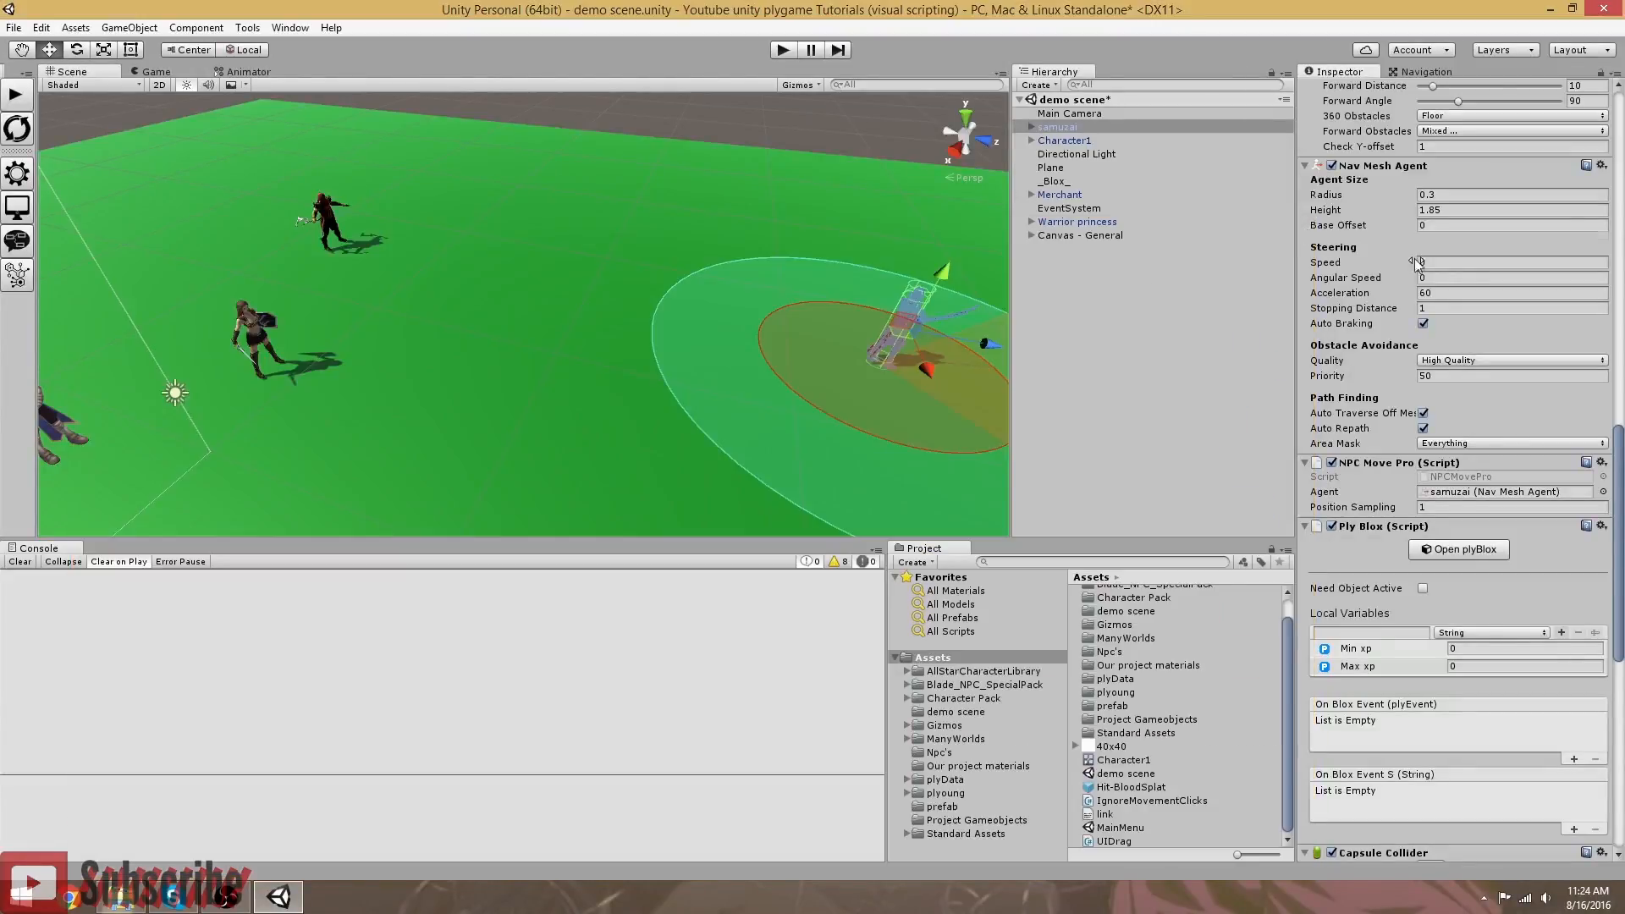
scroll(1434, 254, up, 15)
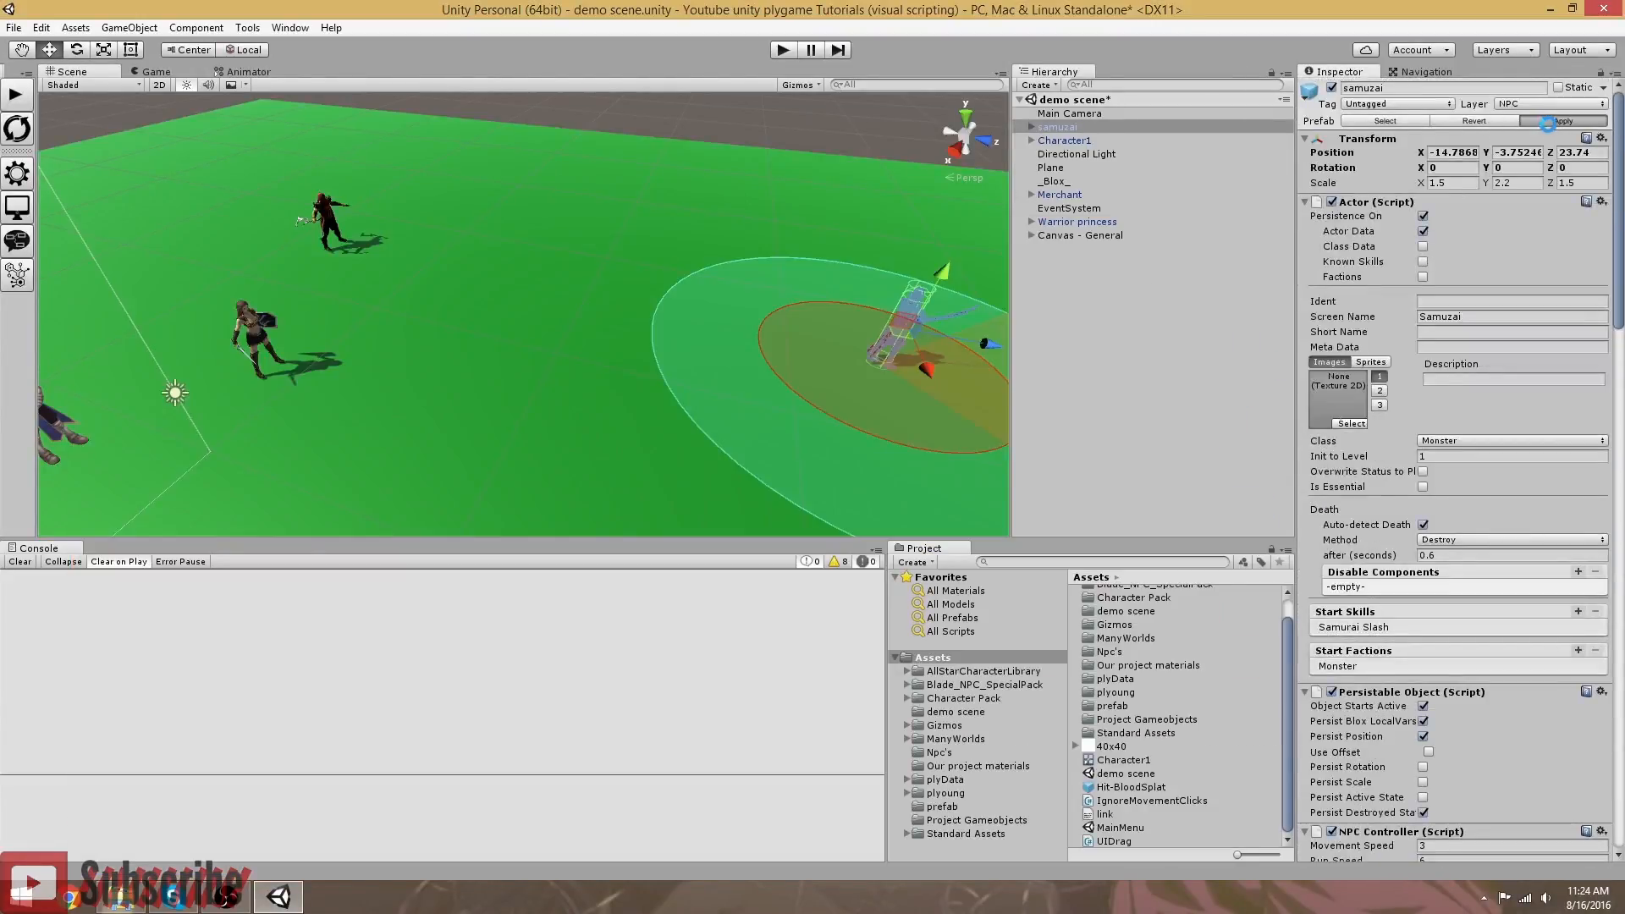
click(1100, 223)
click(1529, 121)
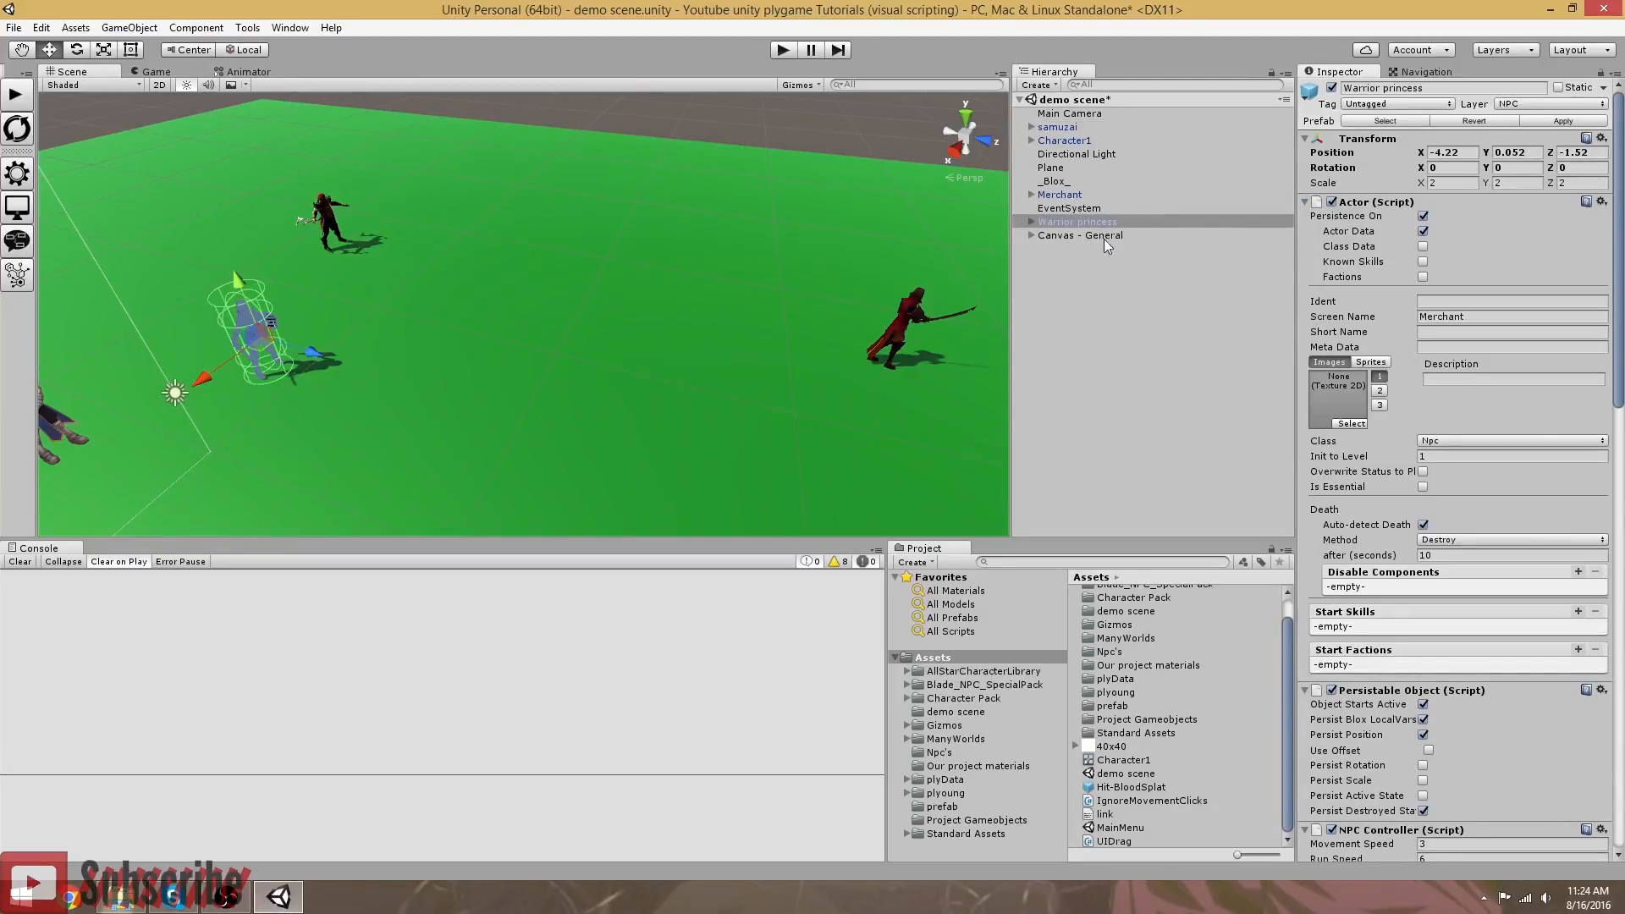
Step: Open the Warrior princess's plyBlox and move the block editor window up
scroll(1429, 688, down, 15)
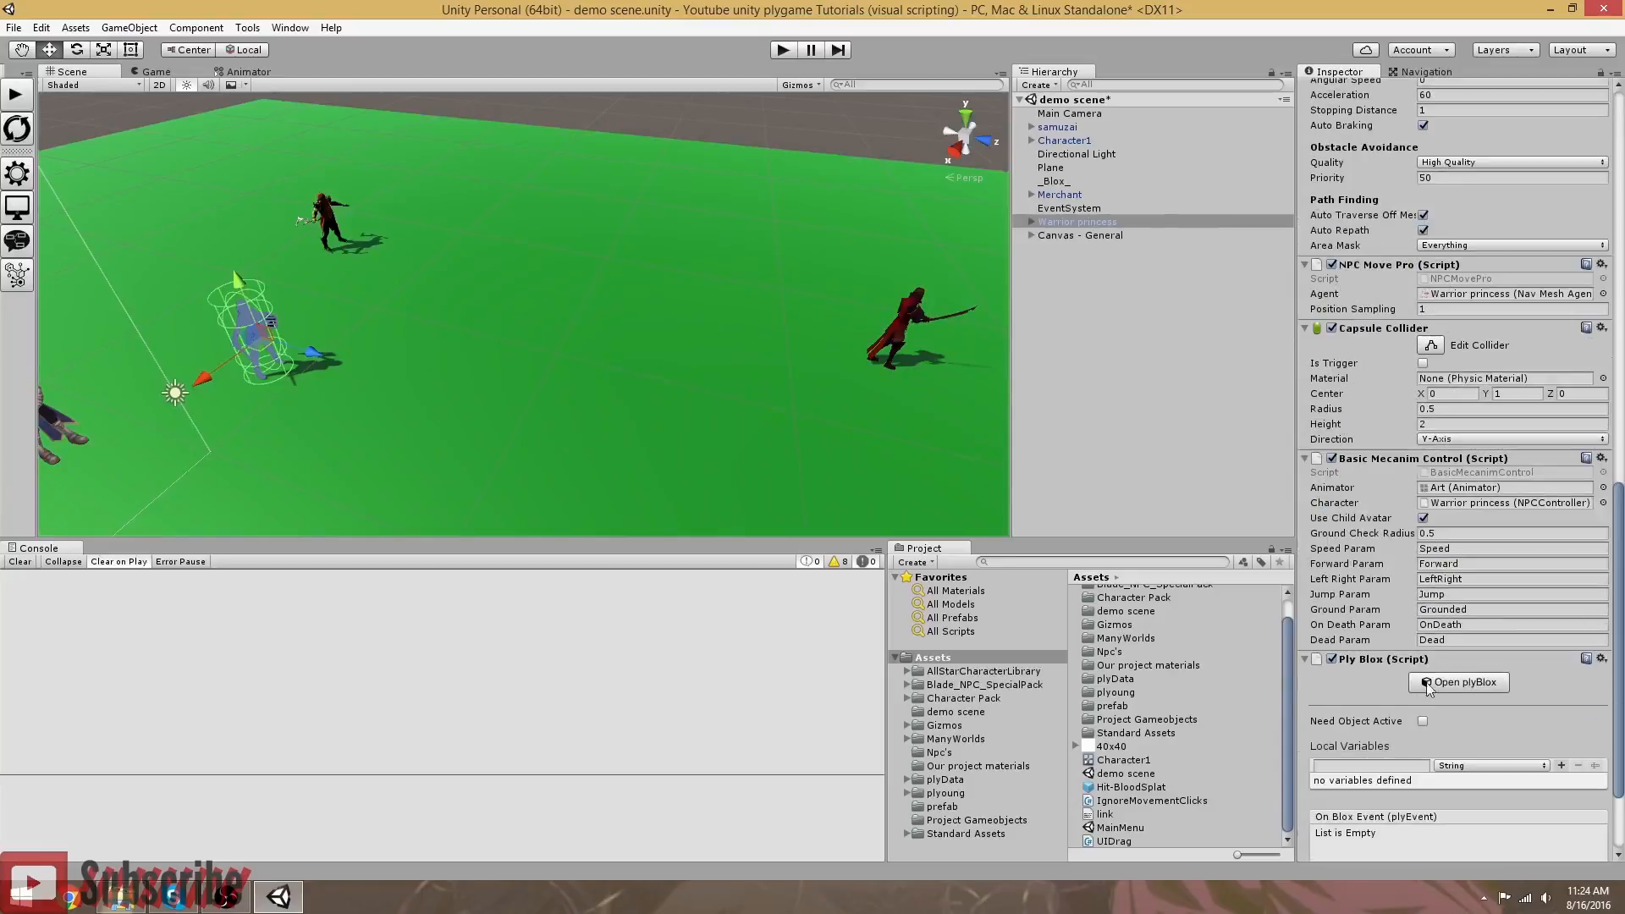
click(1453, 682)
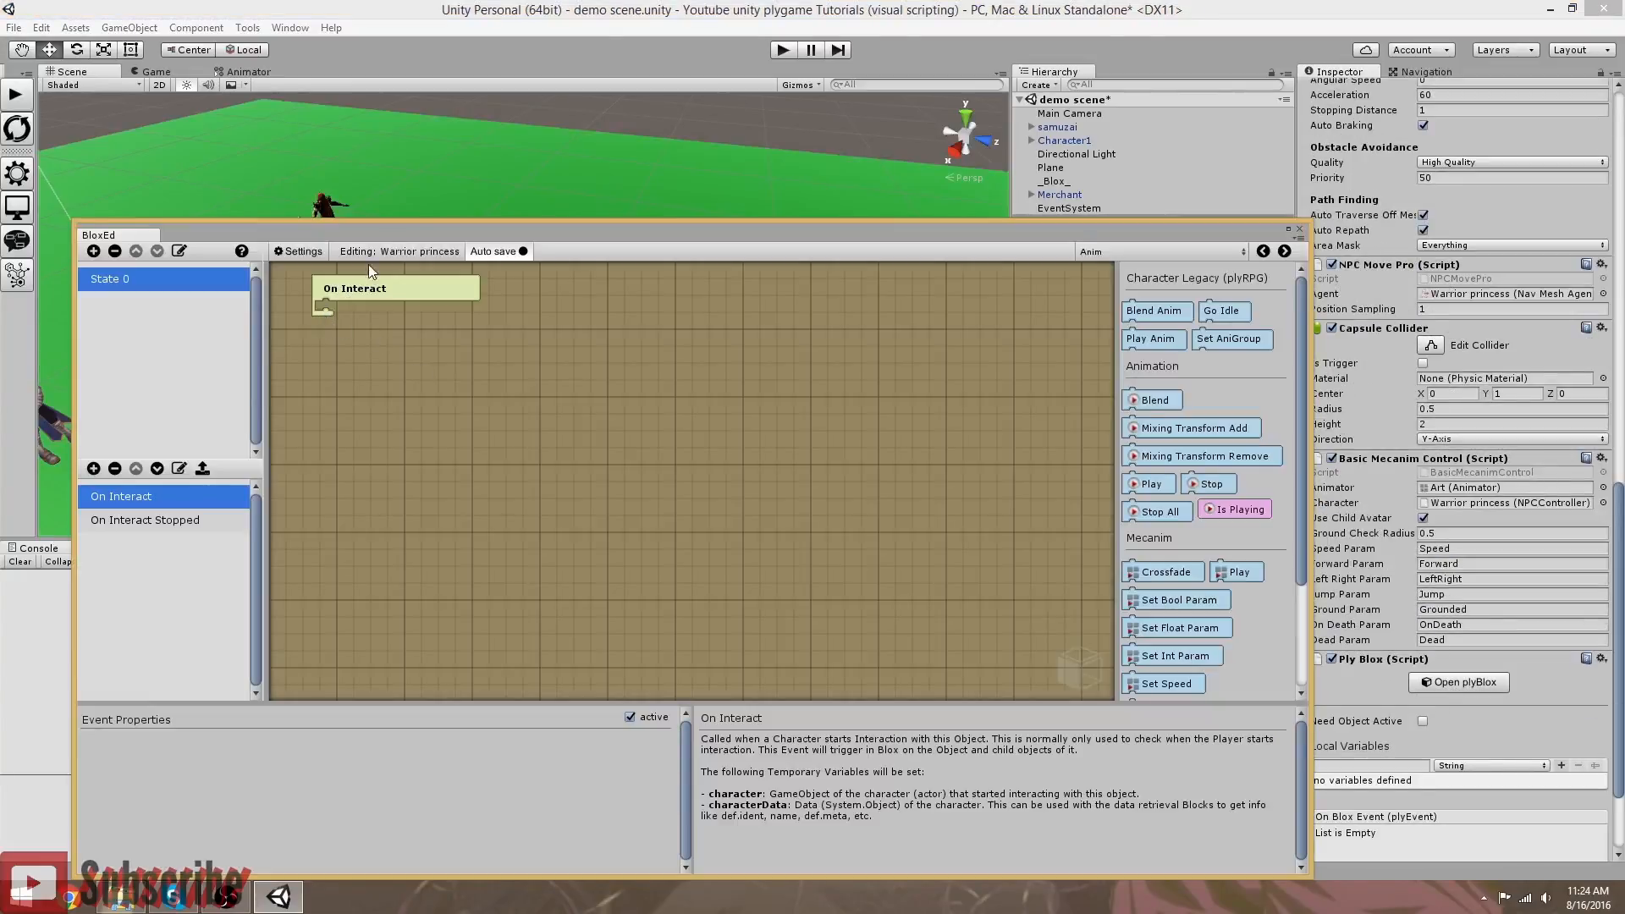
drag(390, 227, 367, 179)
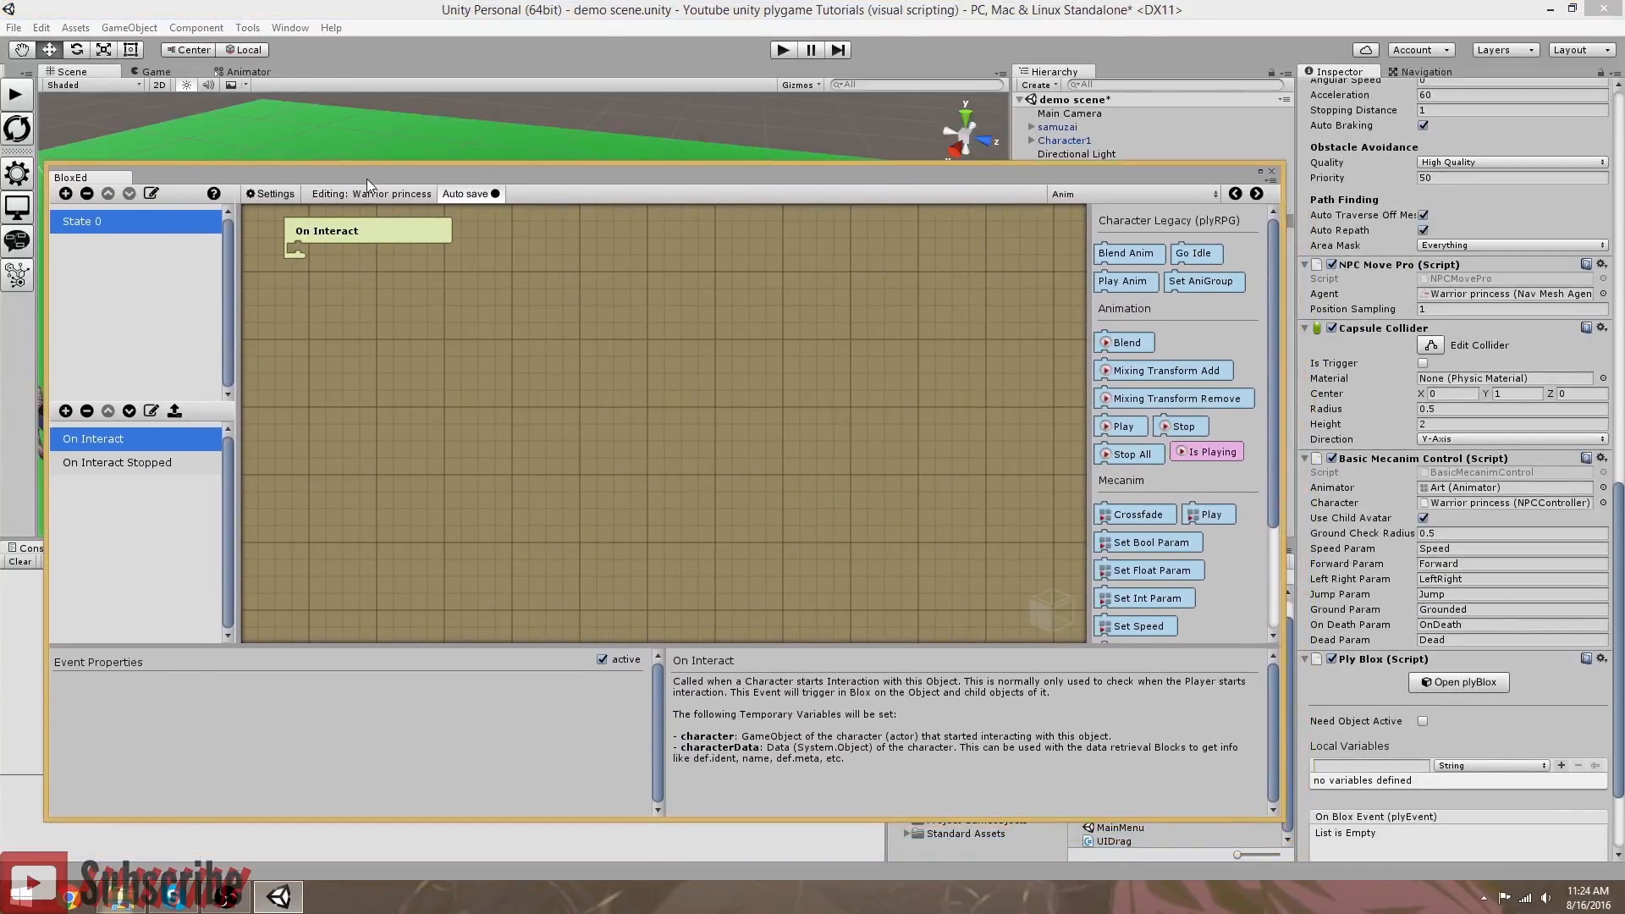
Step: Add a Show Dialogue block from the GUI blocks to the Warrior princess's On Interact event
click(1218, 195)
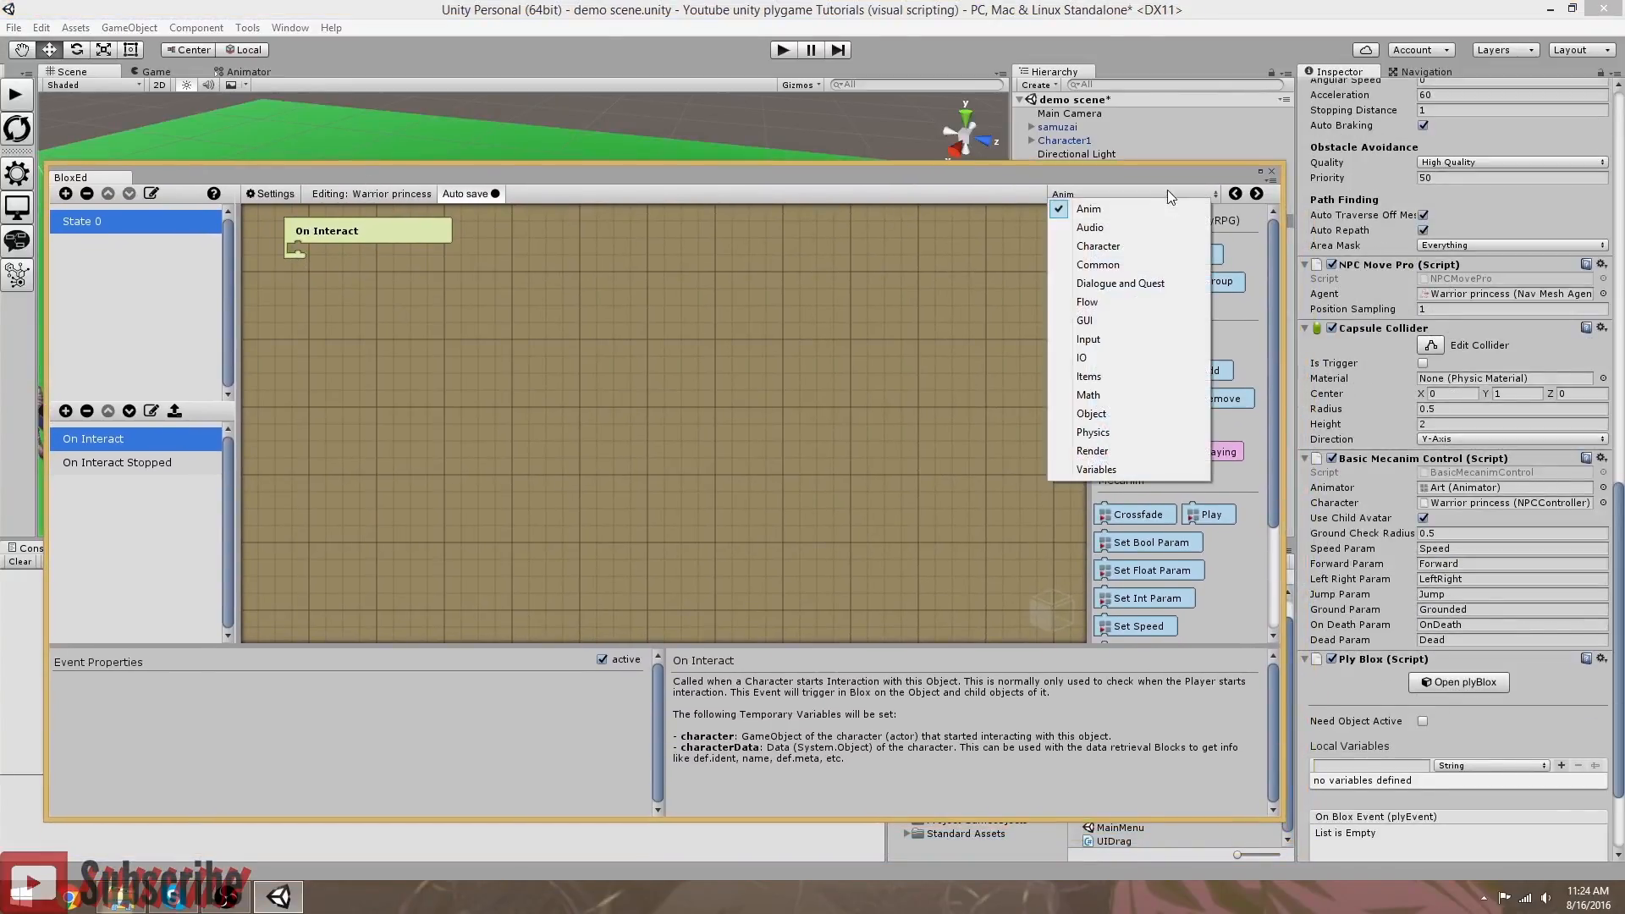
click(1092, 320)
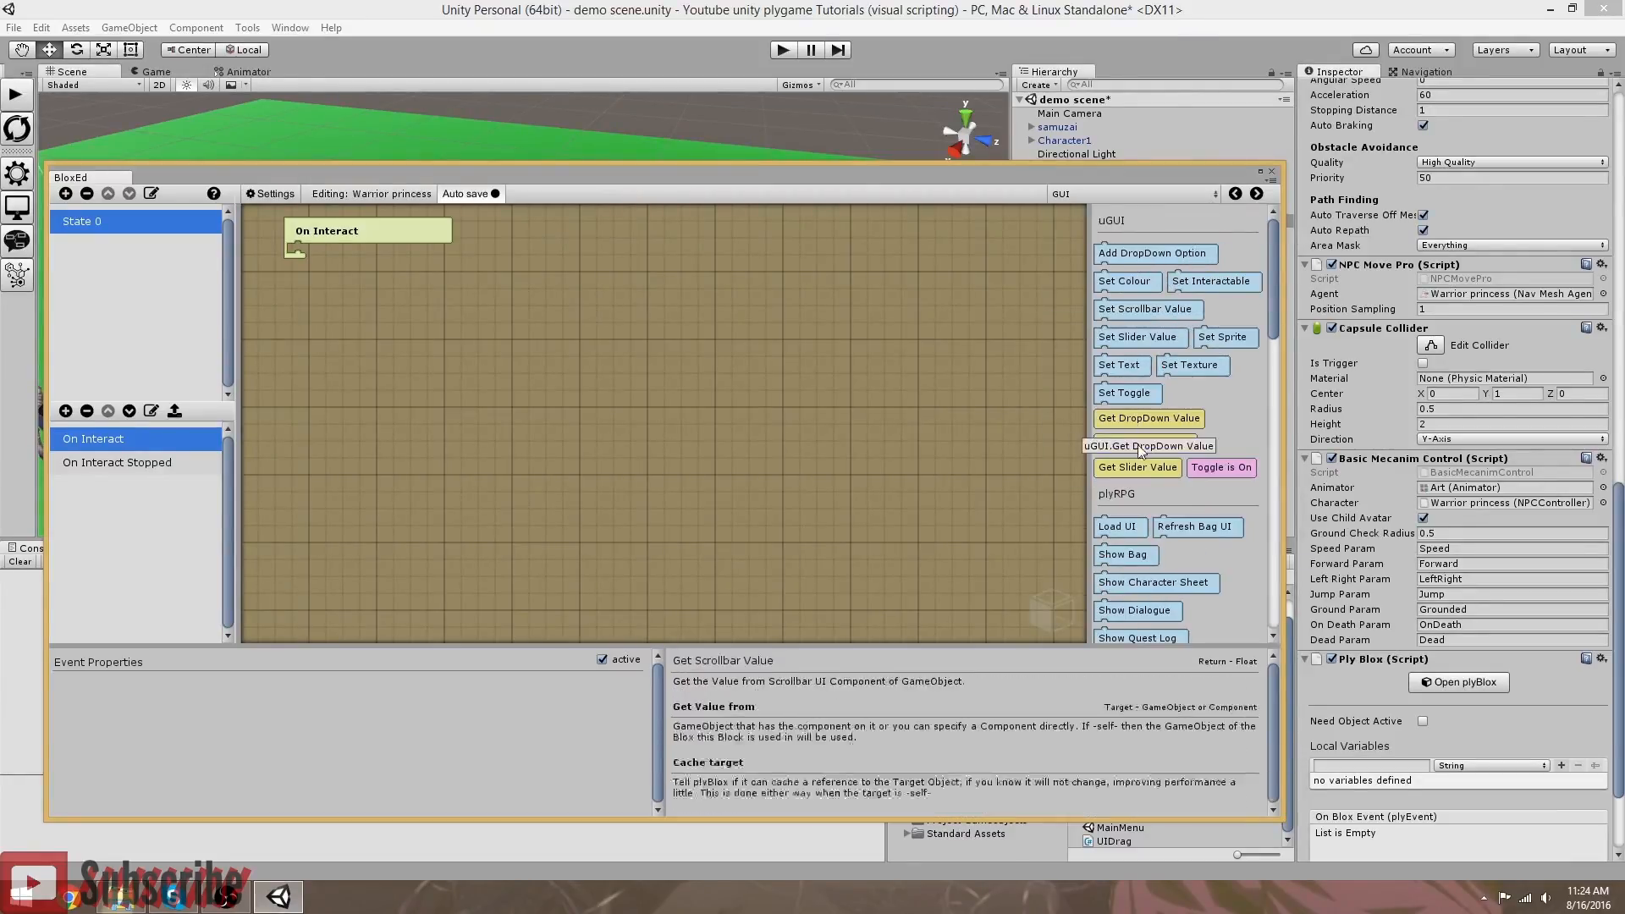
scroll(1140, 439, down, 3)
drag(1166, 467, 296, 242)
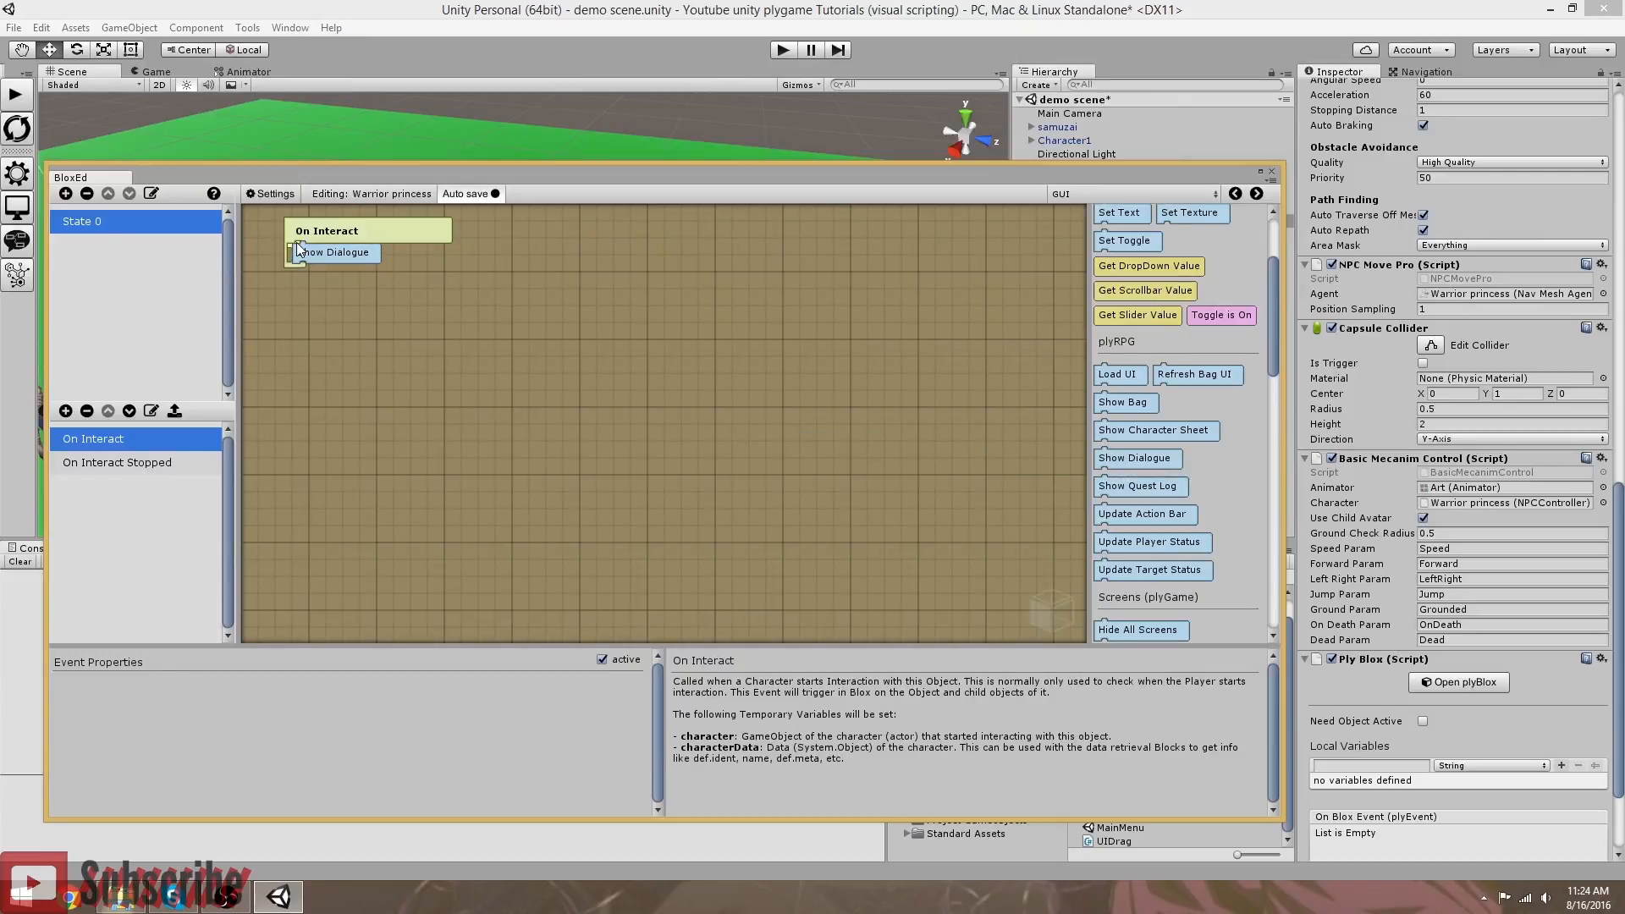
Step: Insert a Begin Graph block from Dialogue and Quest above the Show Dialogue Panel block in On Interact
click(1107, 193)
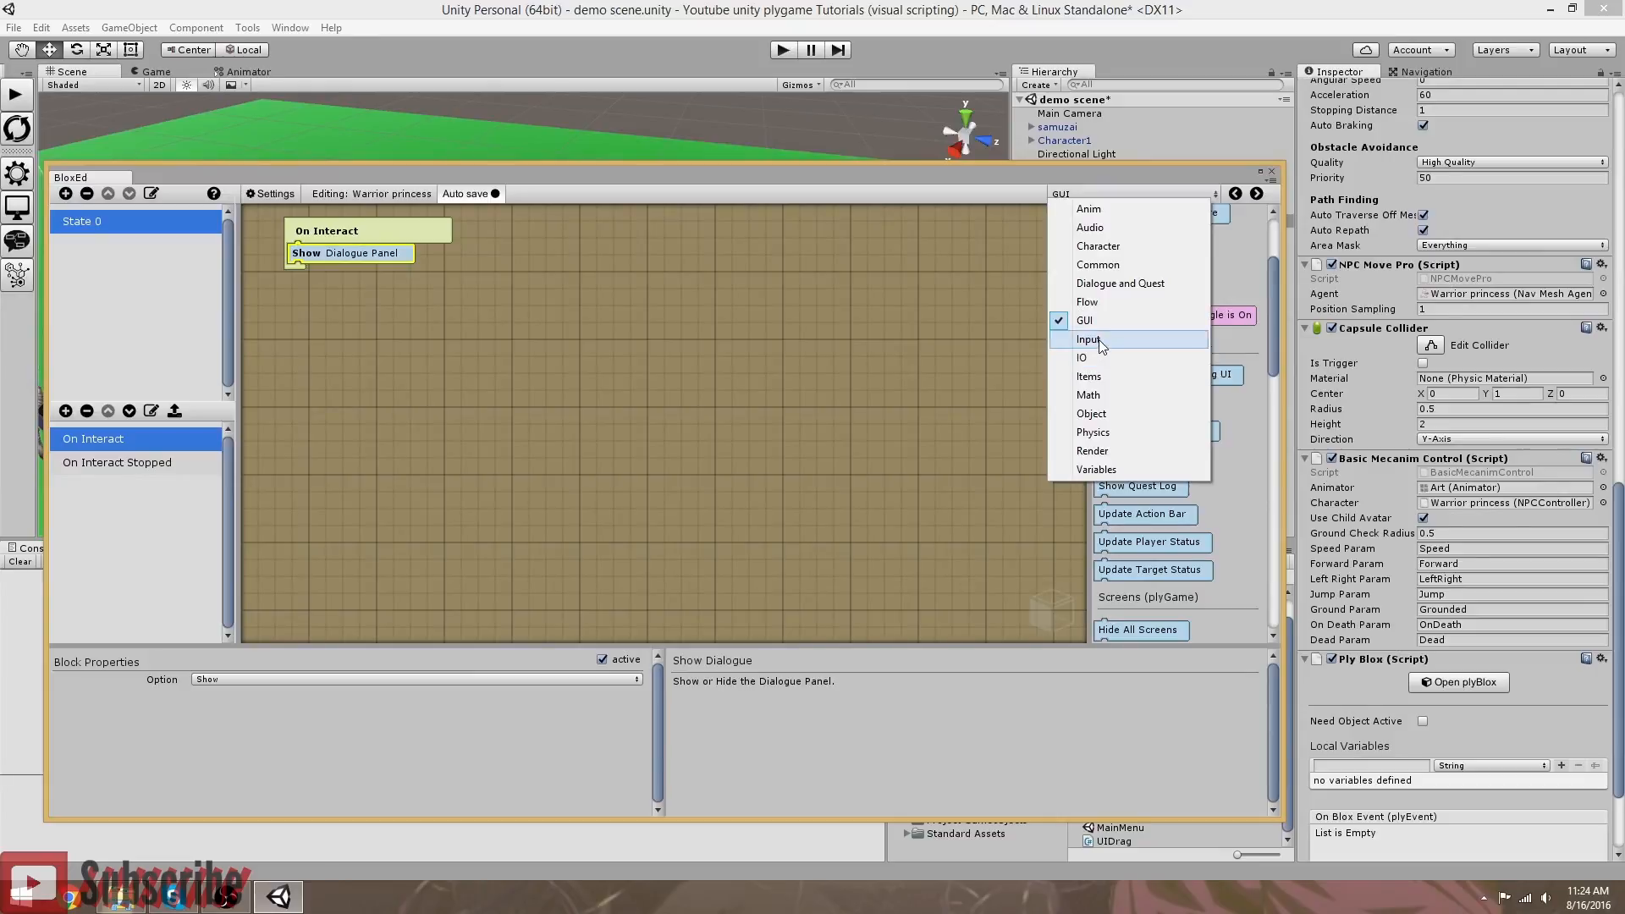
click(1101, 285)
drag(1143, 255, 311, 241)
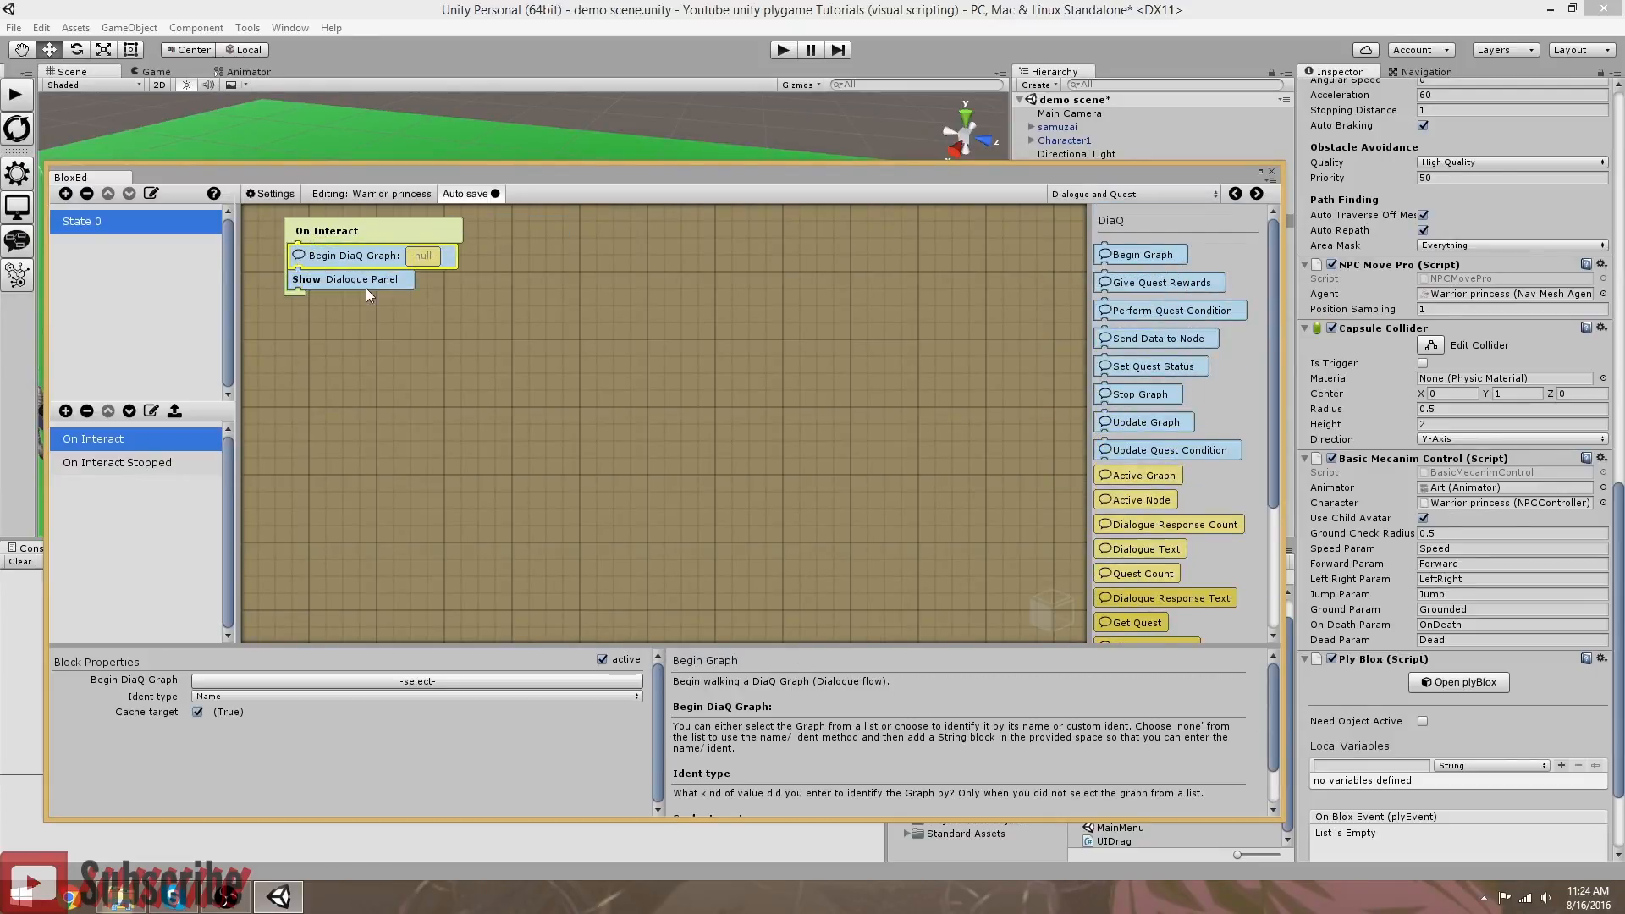
Step: Set the Begin DiaQ Graph block in On Interact to run the Warrior princess graph
click(409, 680)
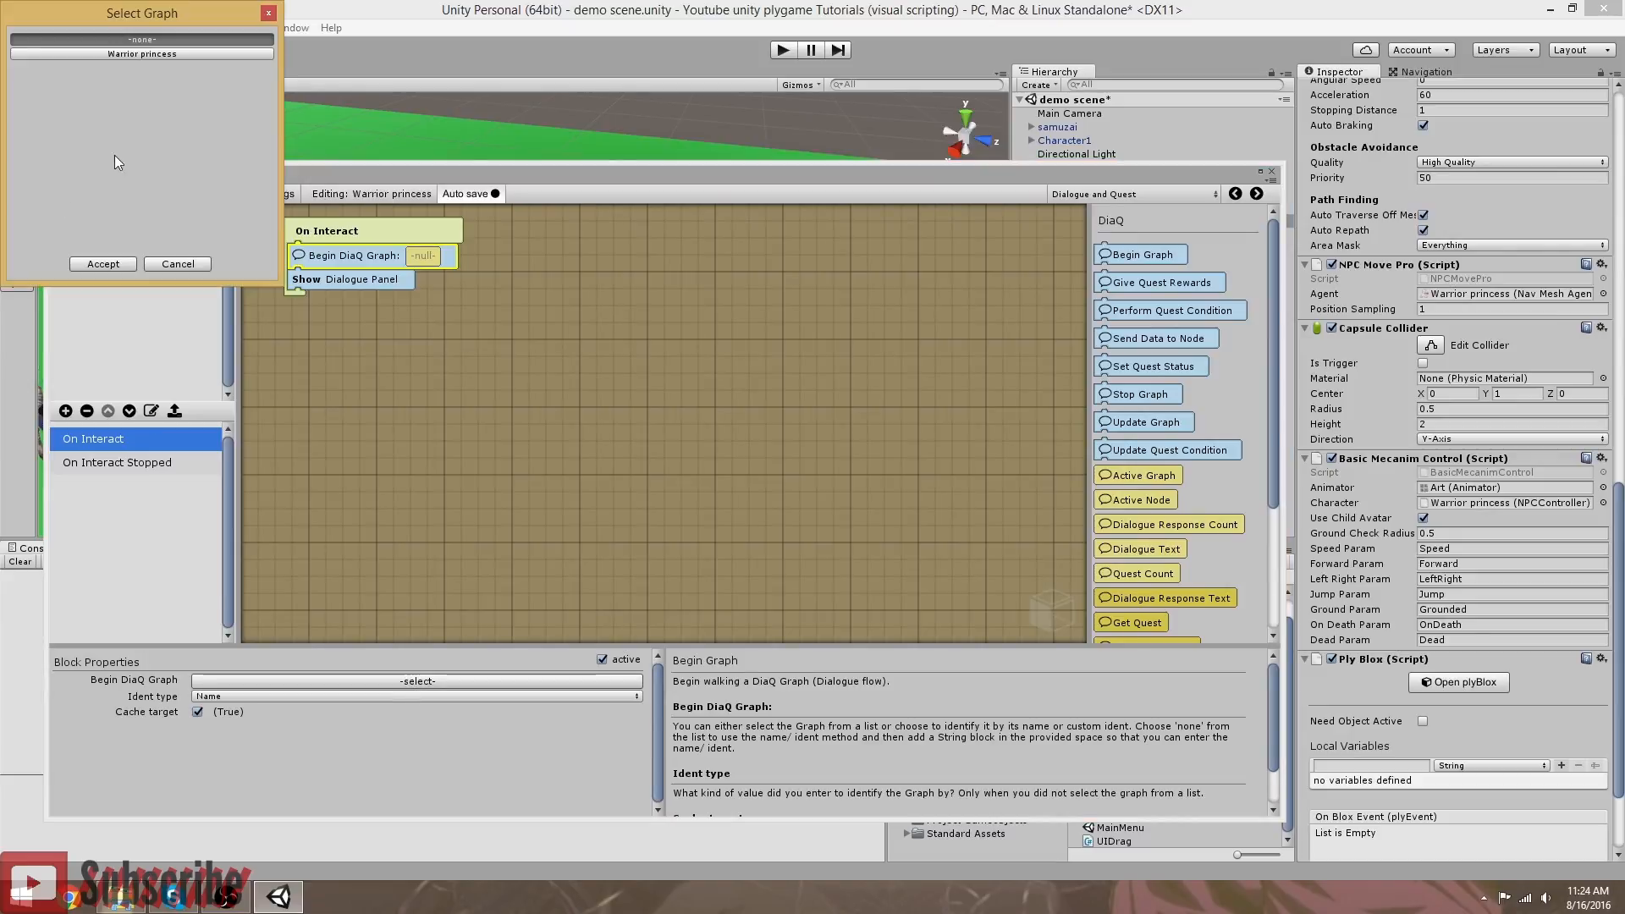
click(144, 54)
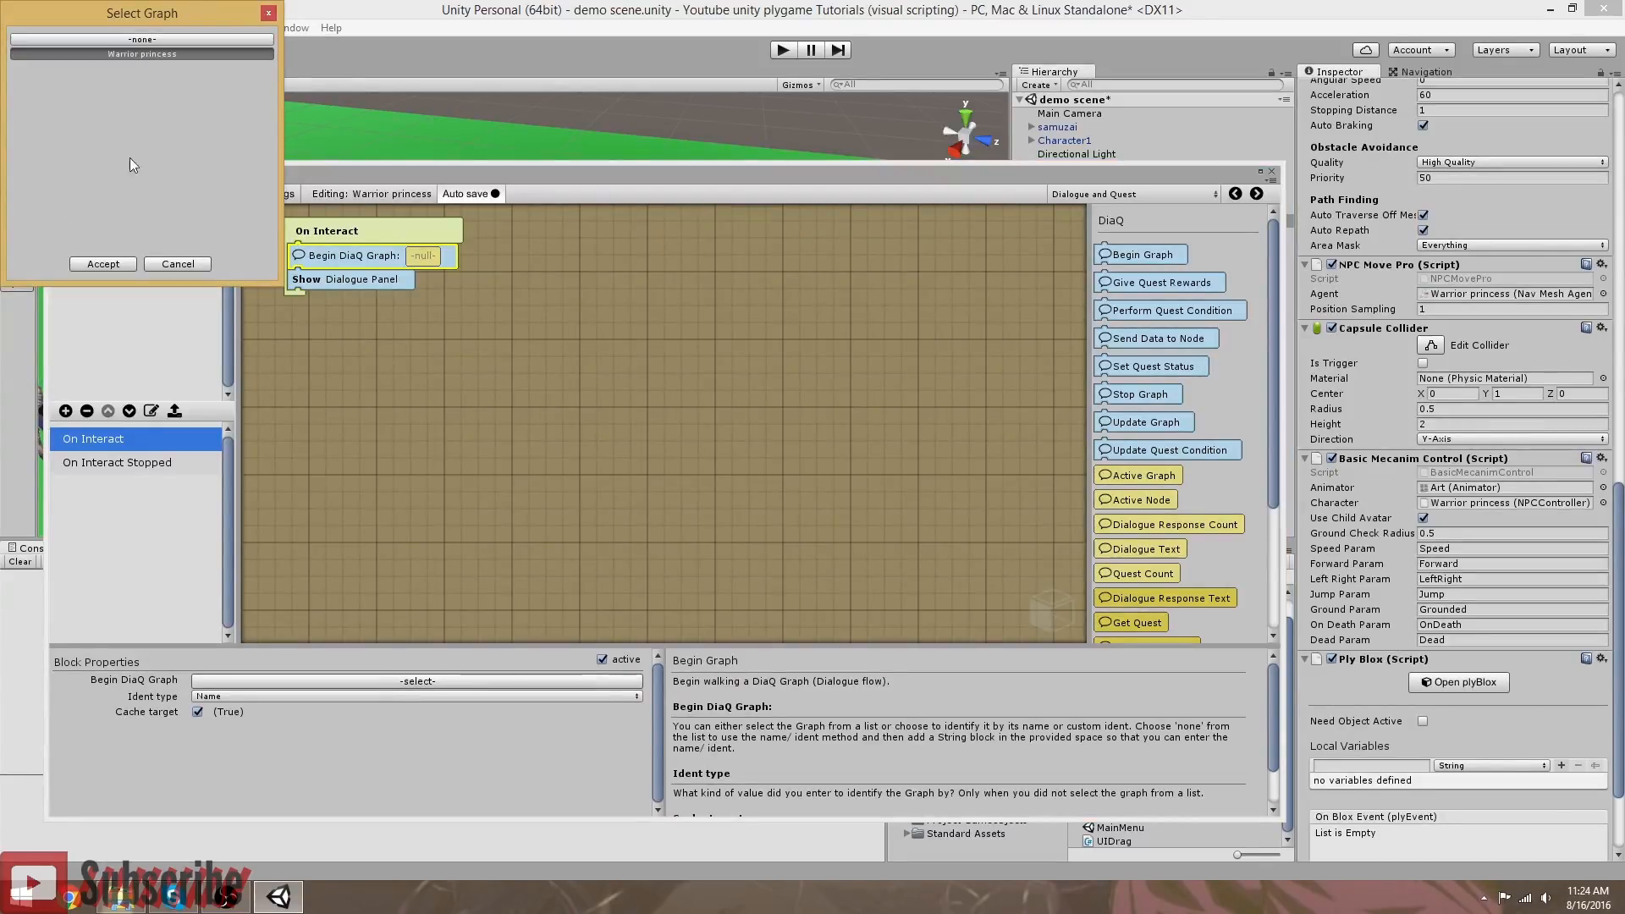
click(124, 269)
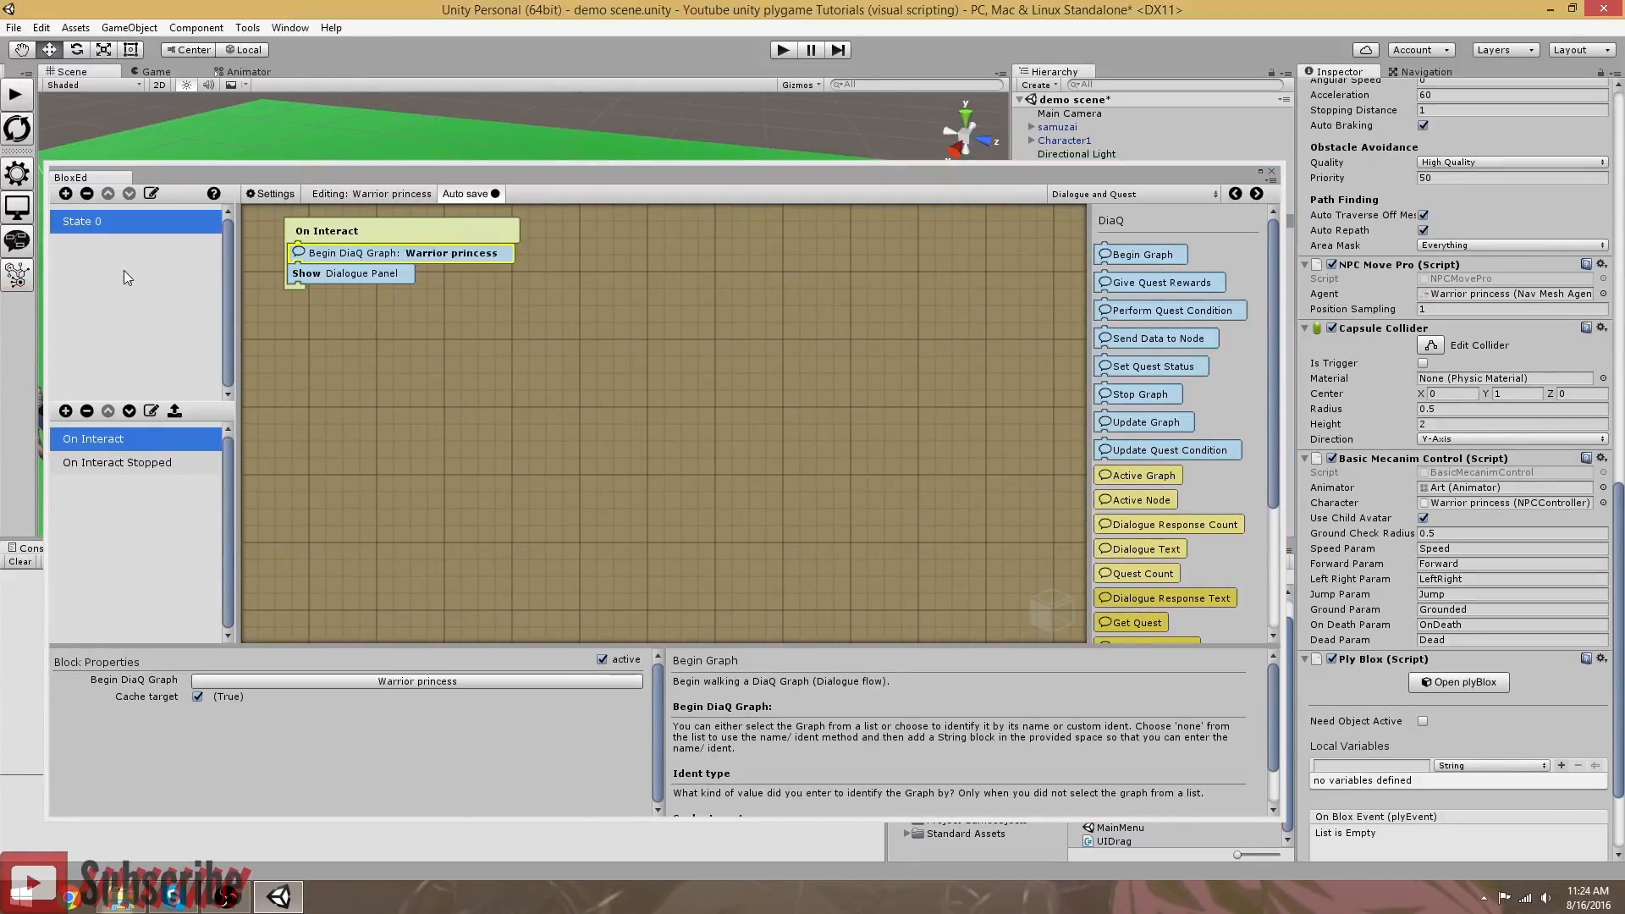
Step: Copy the Show Dialogue Panel block into the On Interact Stopped event and set its option to Hide
click(366, 276)
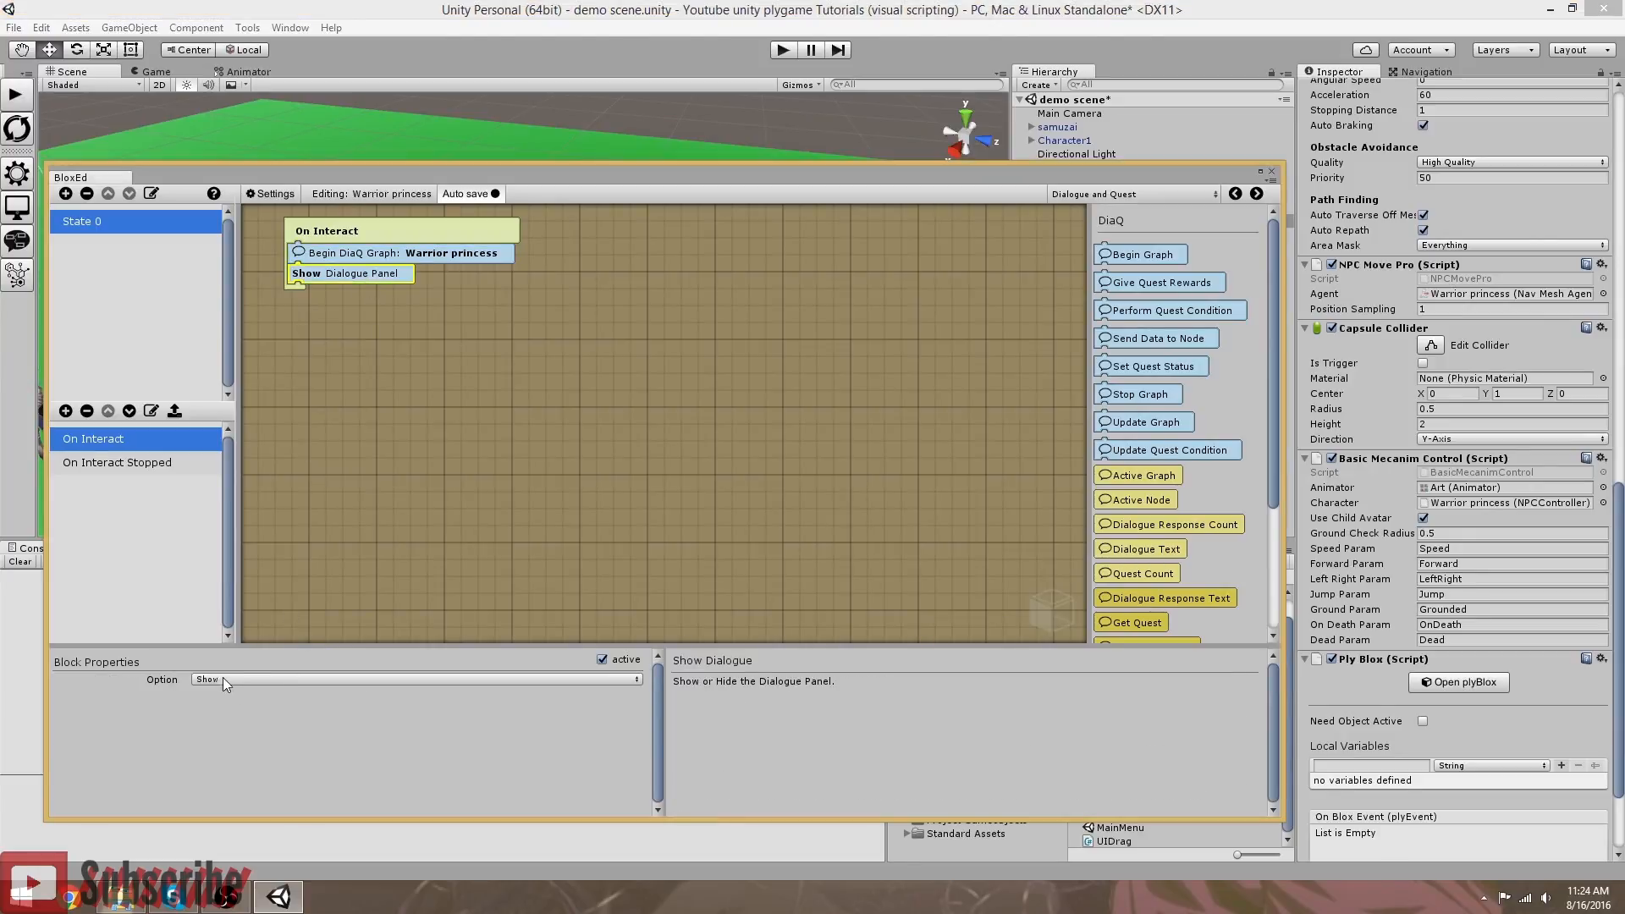
click(363, 254)
click(344, 279)
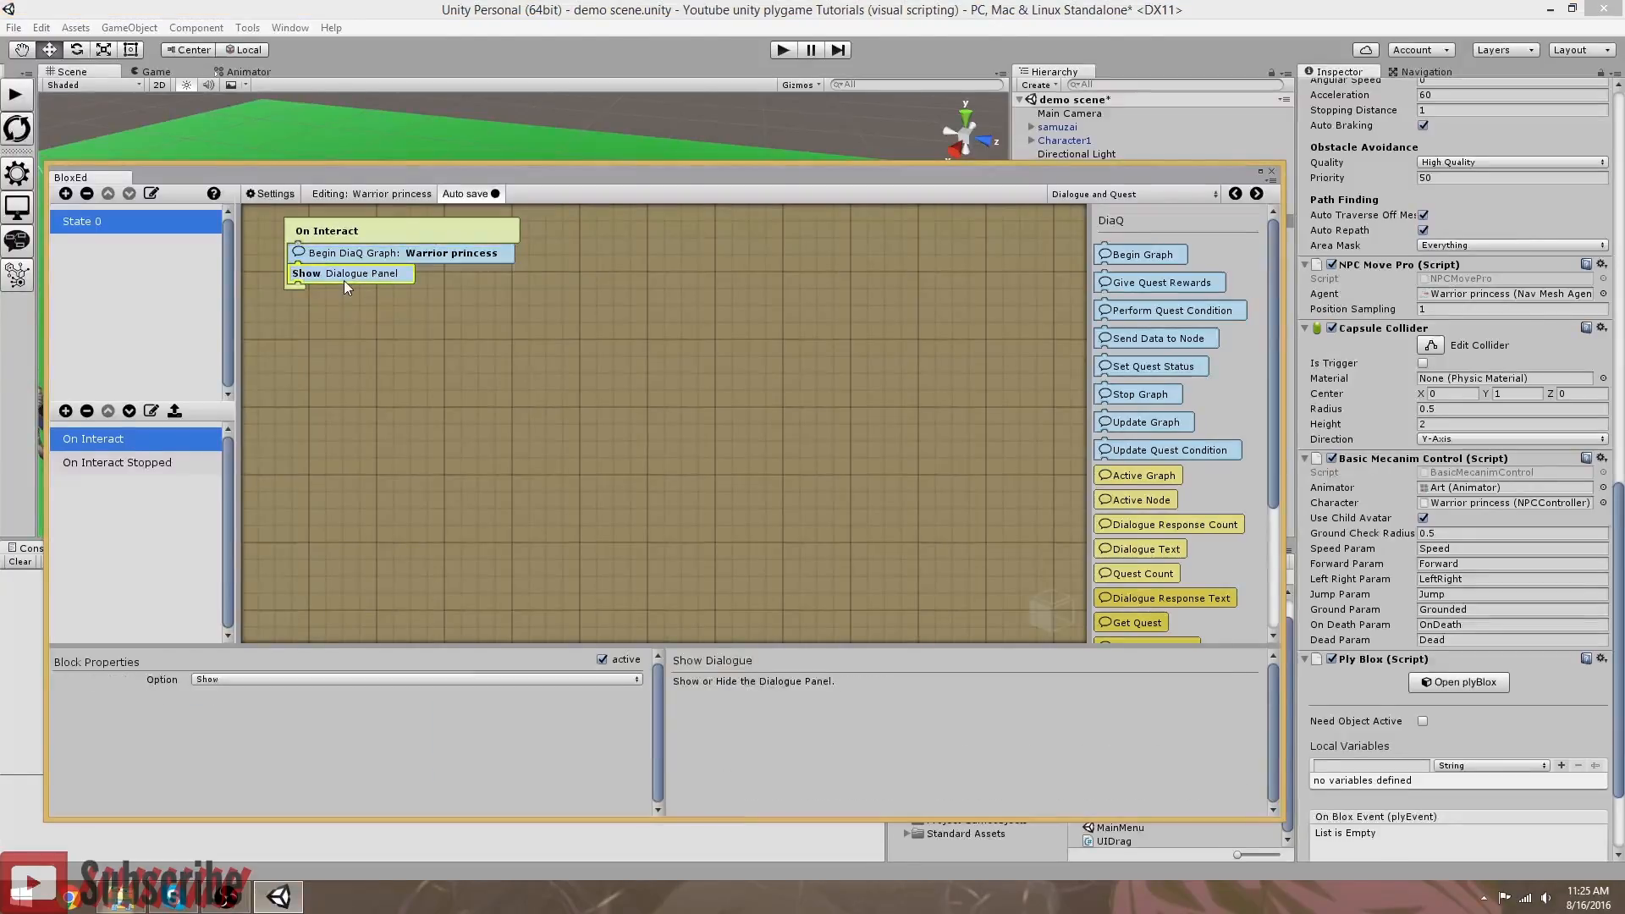
click(145, 462)
key(ctrl+v)
click(302, 245)
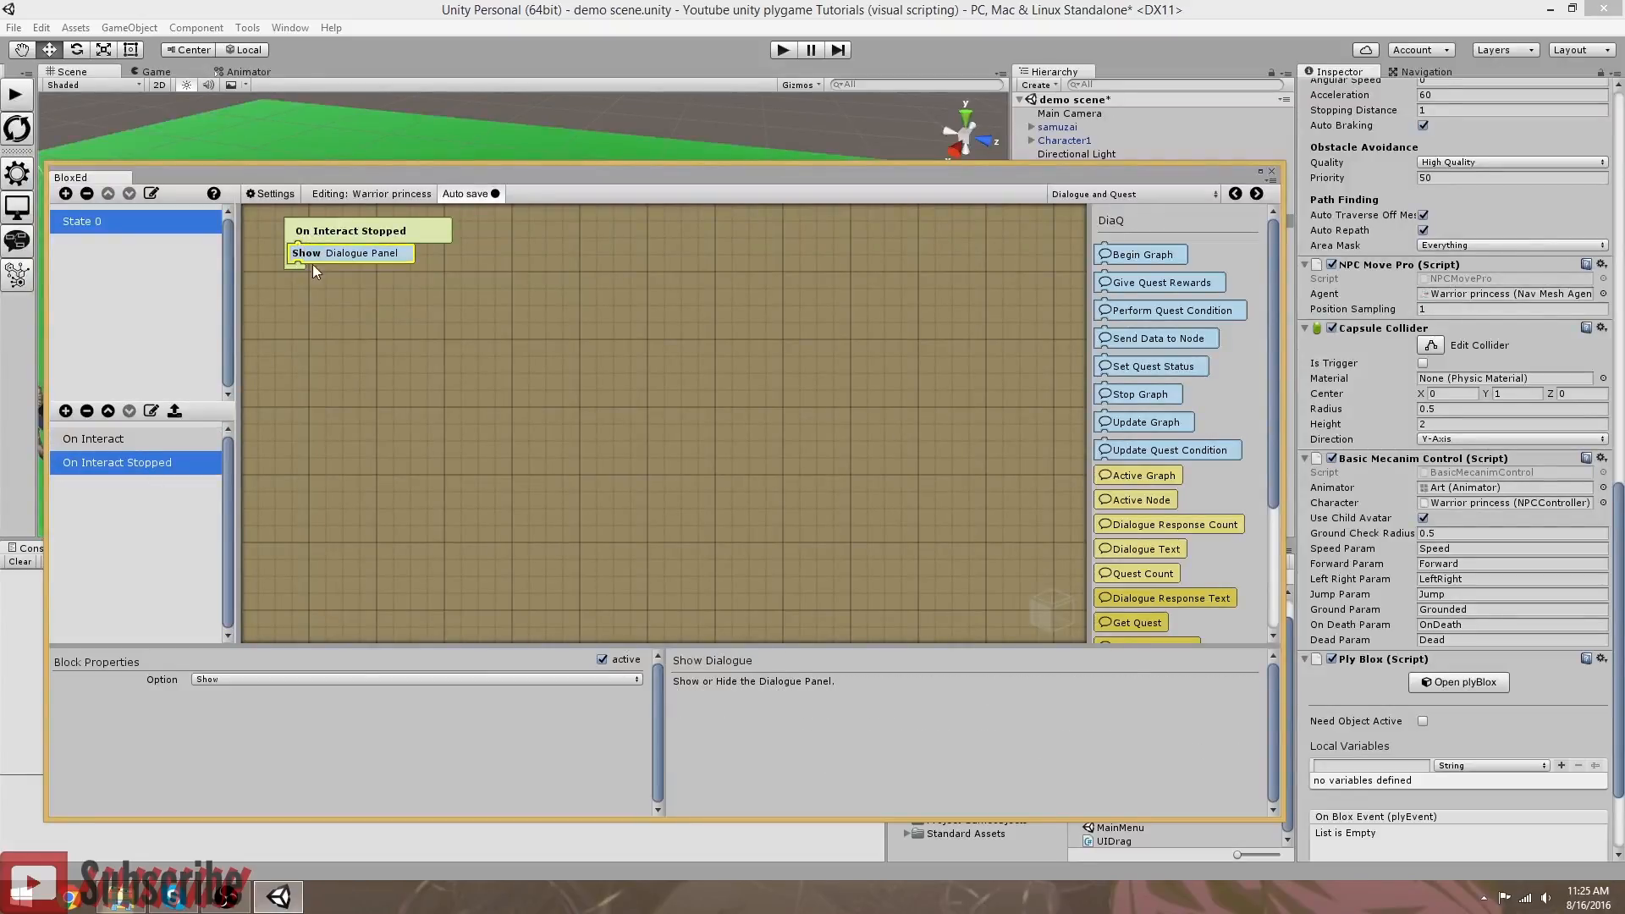
click(322, 680)
click(239, 718)
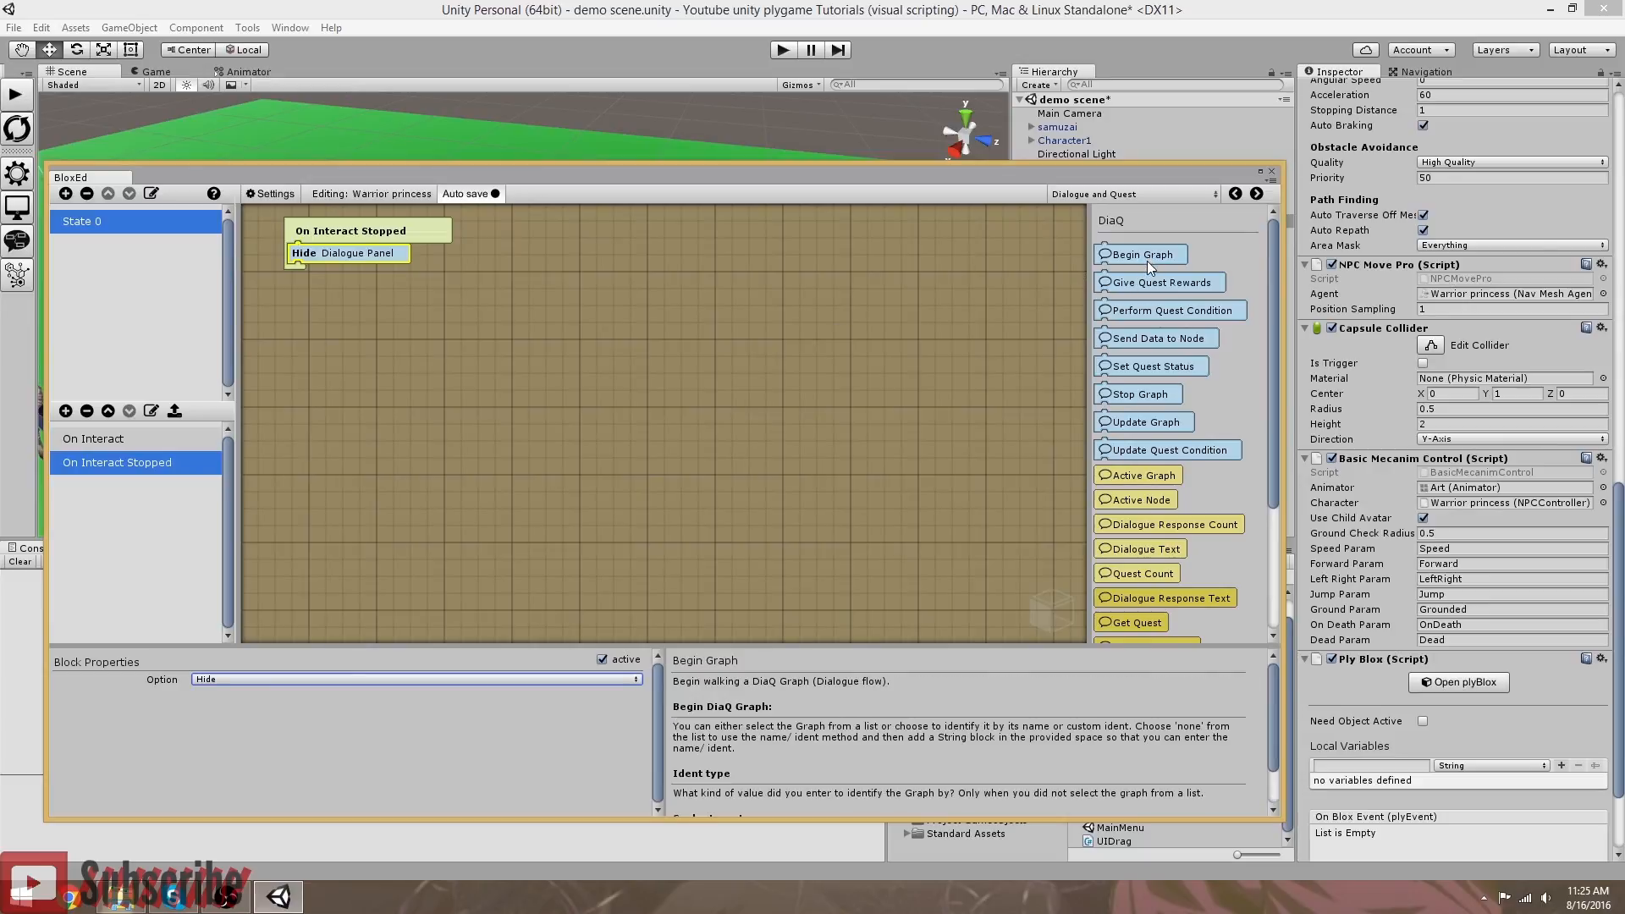
Step: Add a Stop Graph block below the Hide Dialogue Panel block and apply the Warrior princess's changes to its prefab
drag(1139, 393, 326, 272)
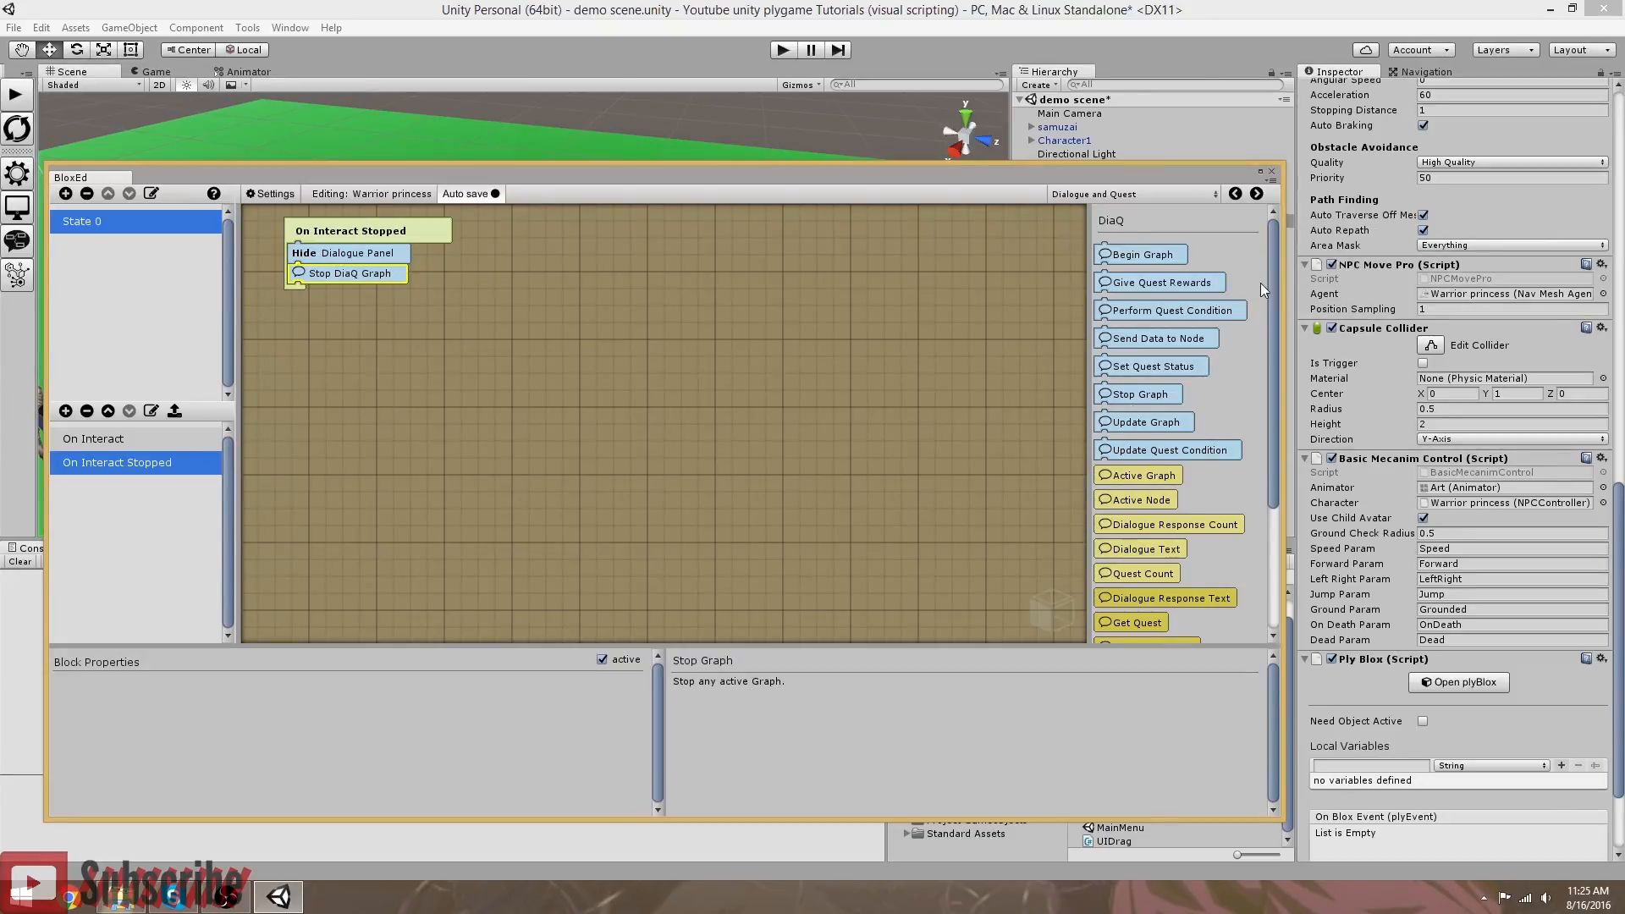
click(1271, 172)
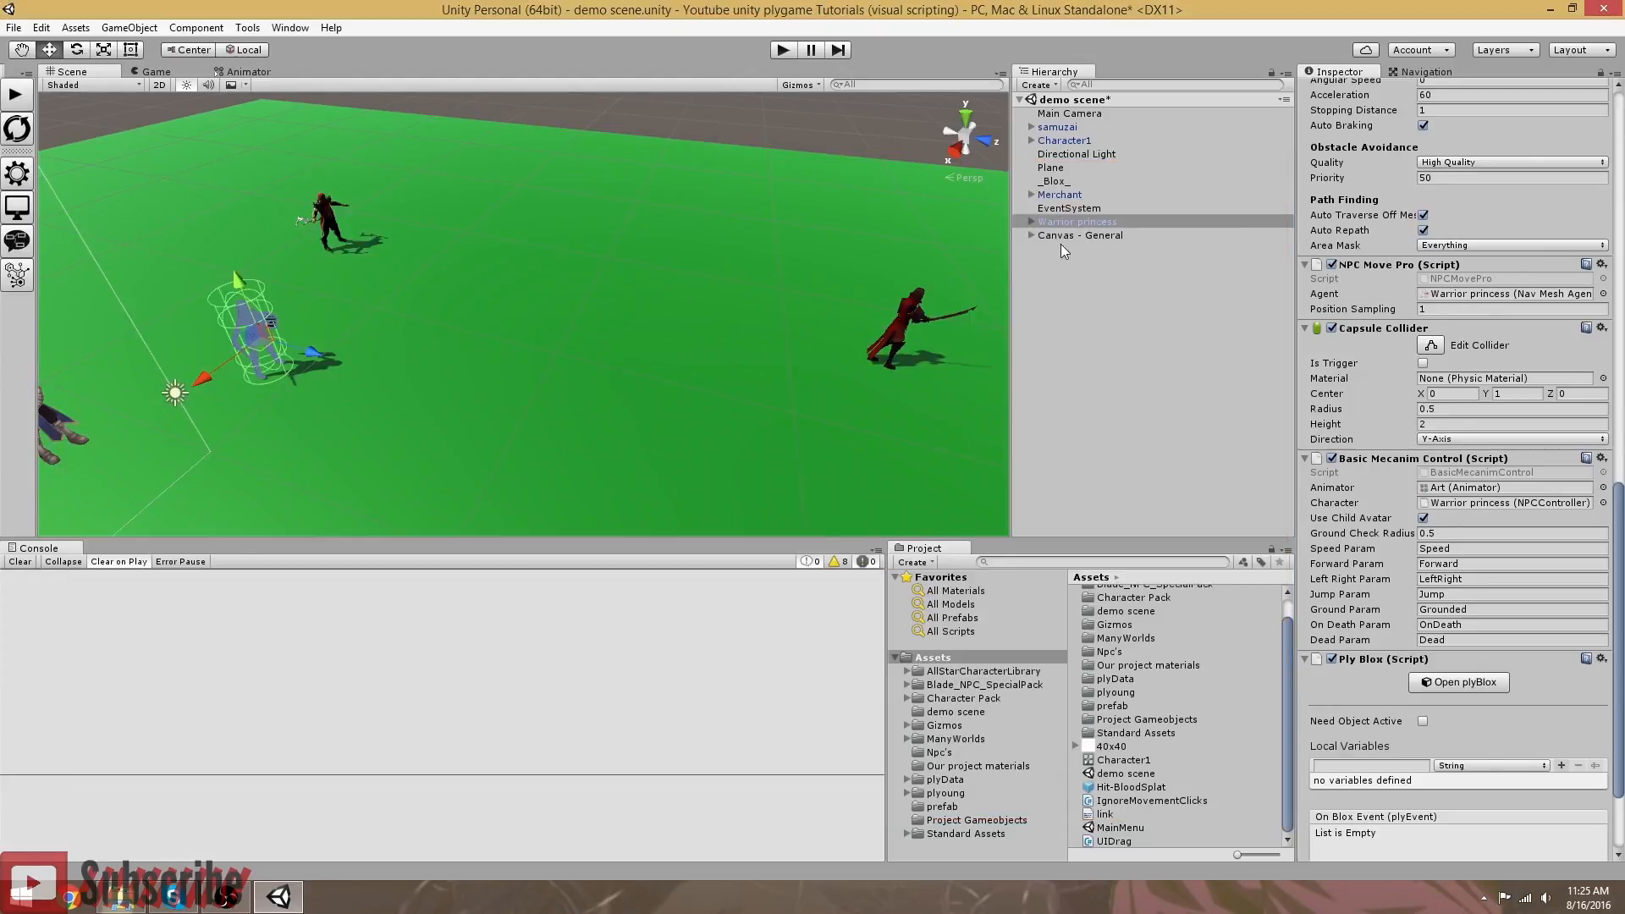
scroll(1437, 279, up, 15)
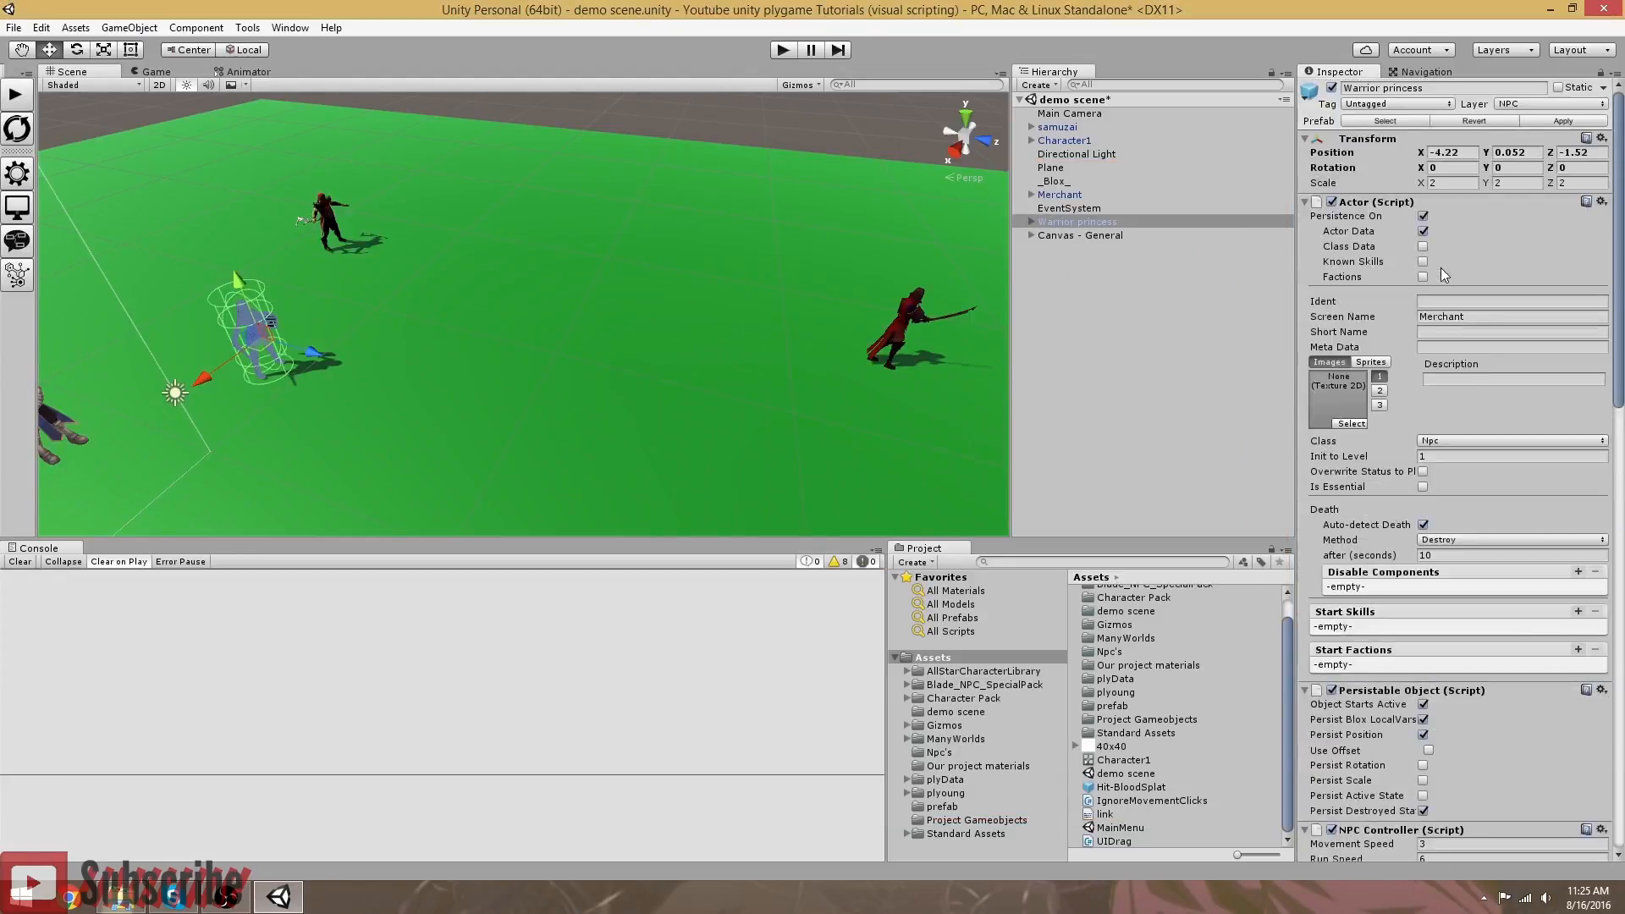
click(1542, 124)
Step: Set Character1's Max Interact Distance to 3 in its Player Third Person Controller
click(1054, 140)
scroll(1391, 449, down, 3)
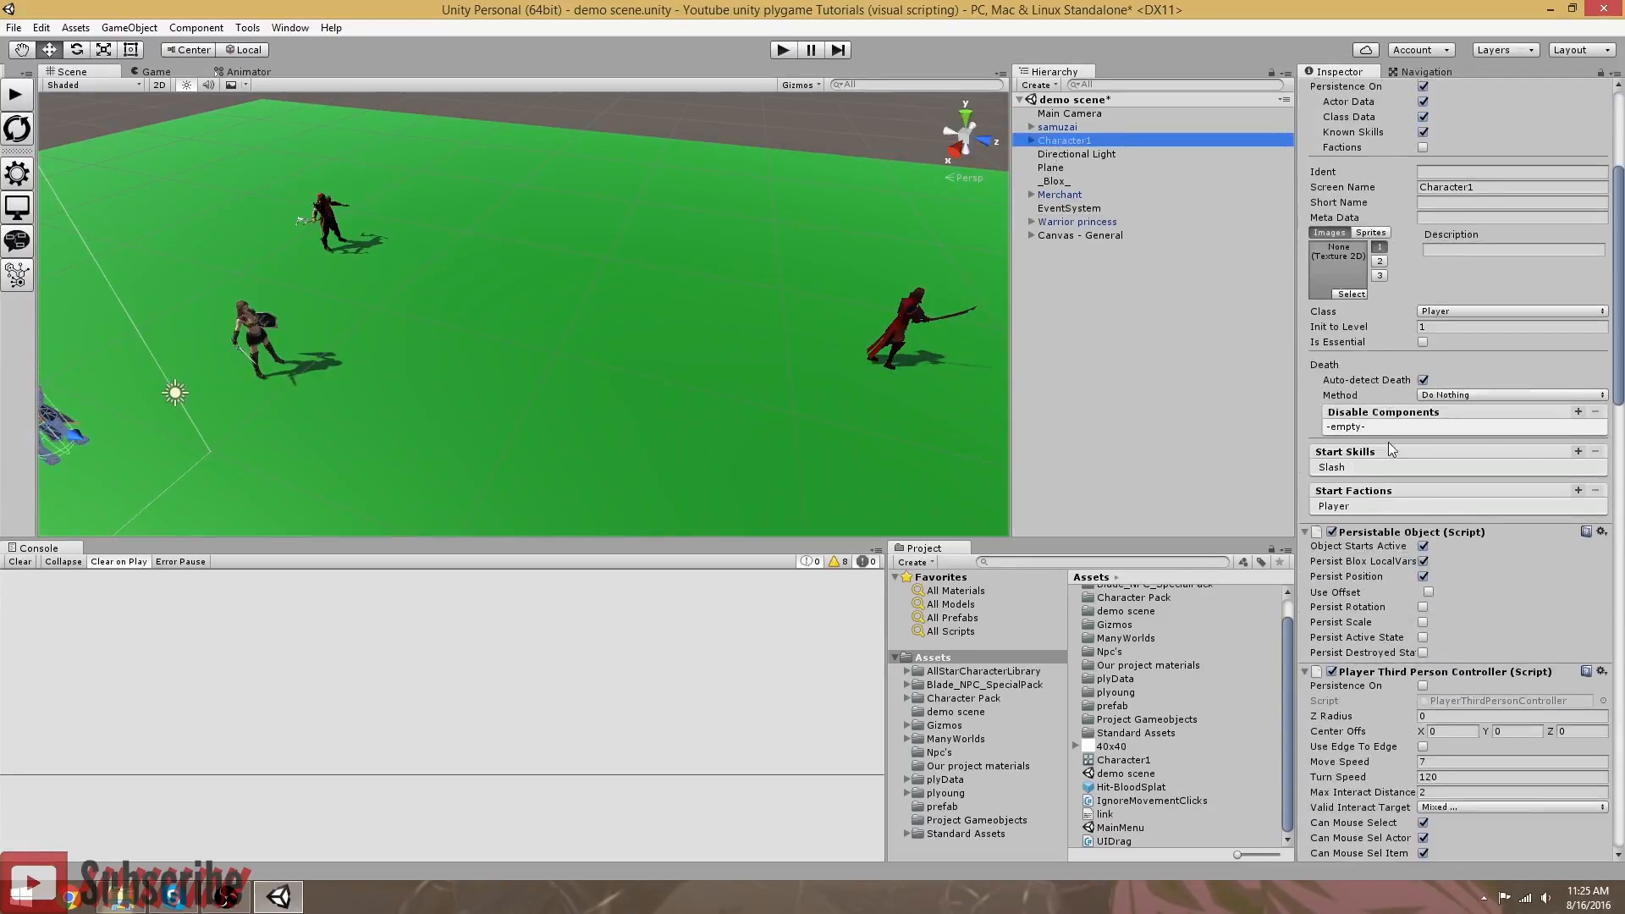
scroll(1392, 449, down, 7)
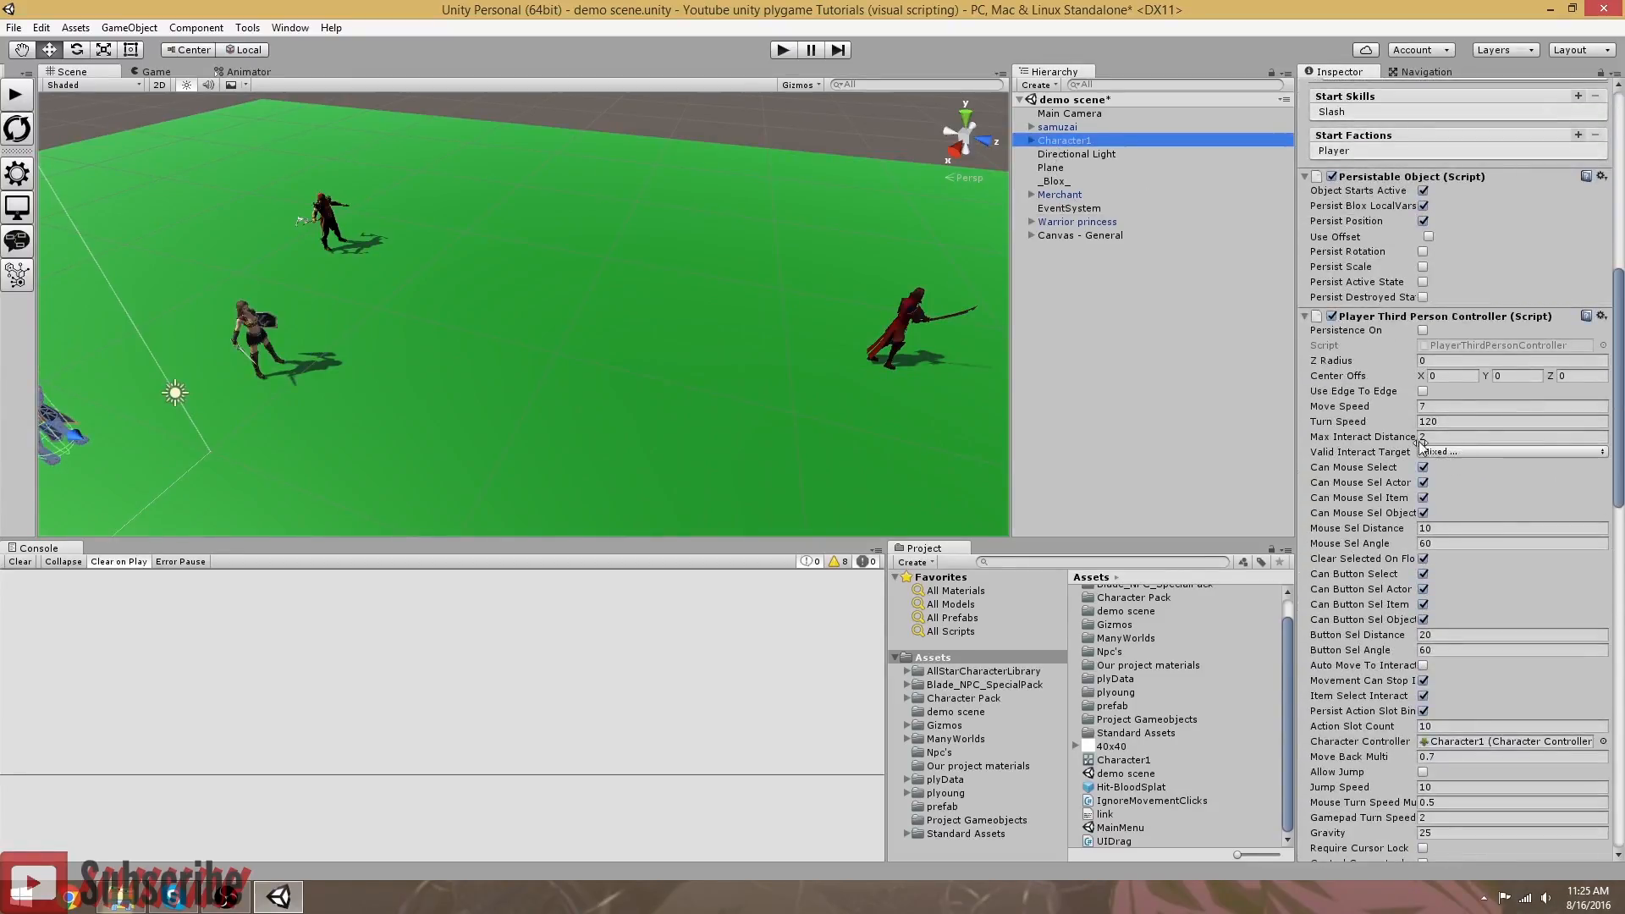
click(1438, 438)
click(1439, 438)
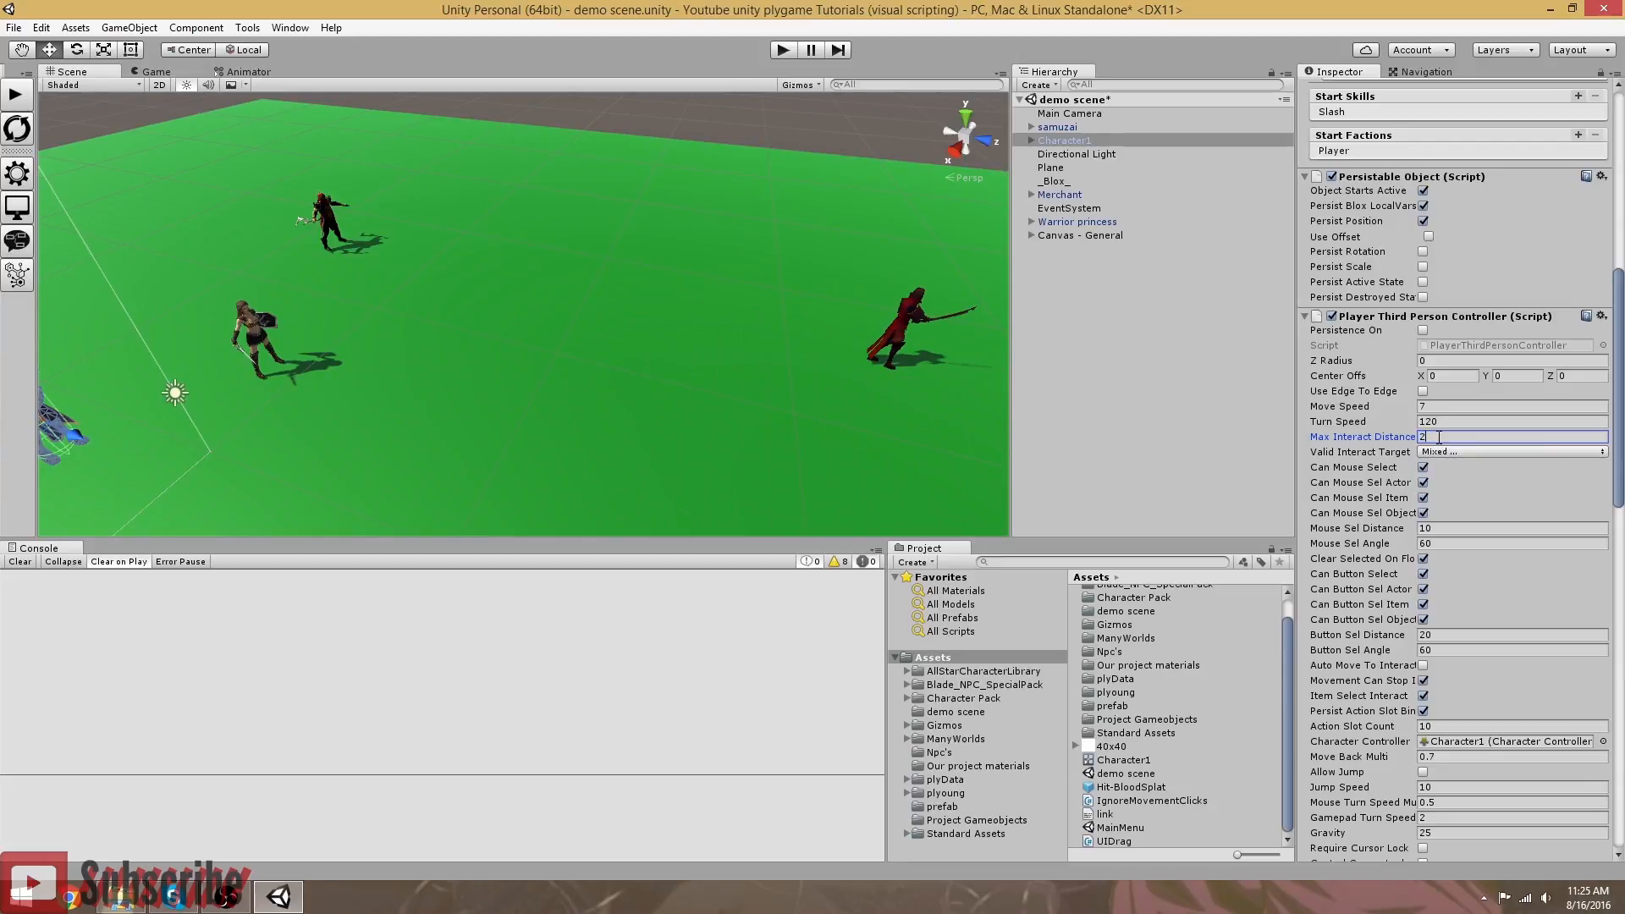
key(BackSpace)
click(1434, 454)
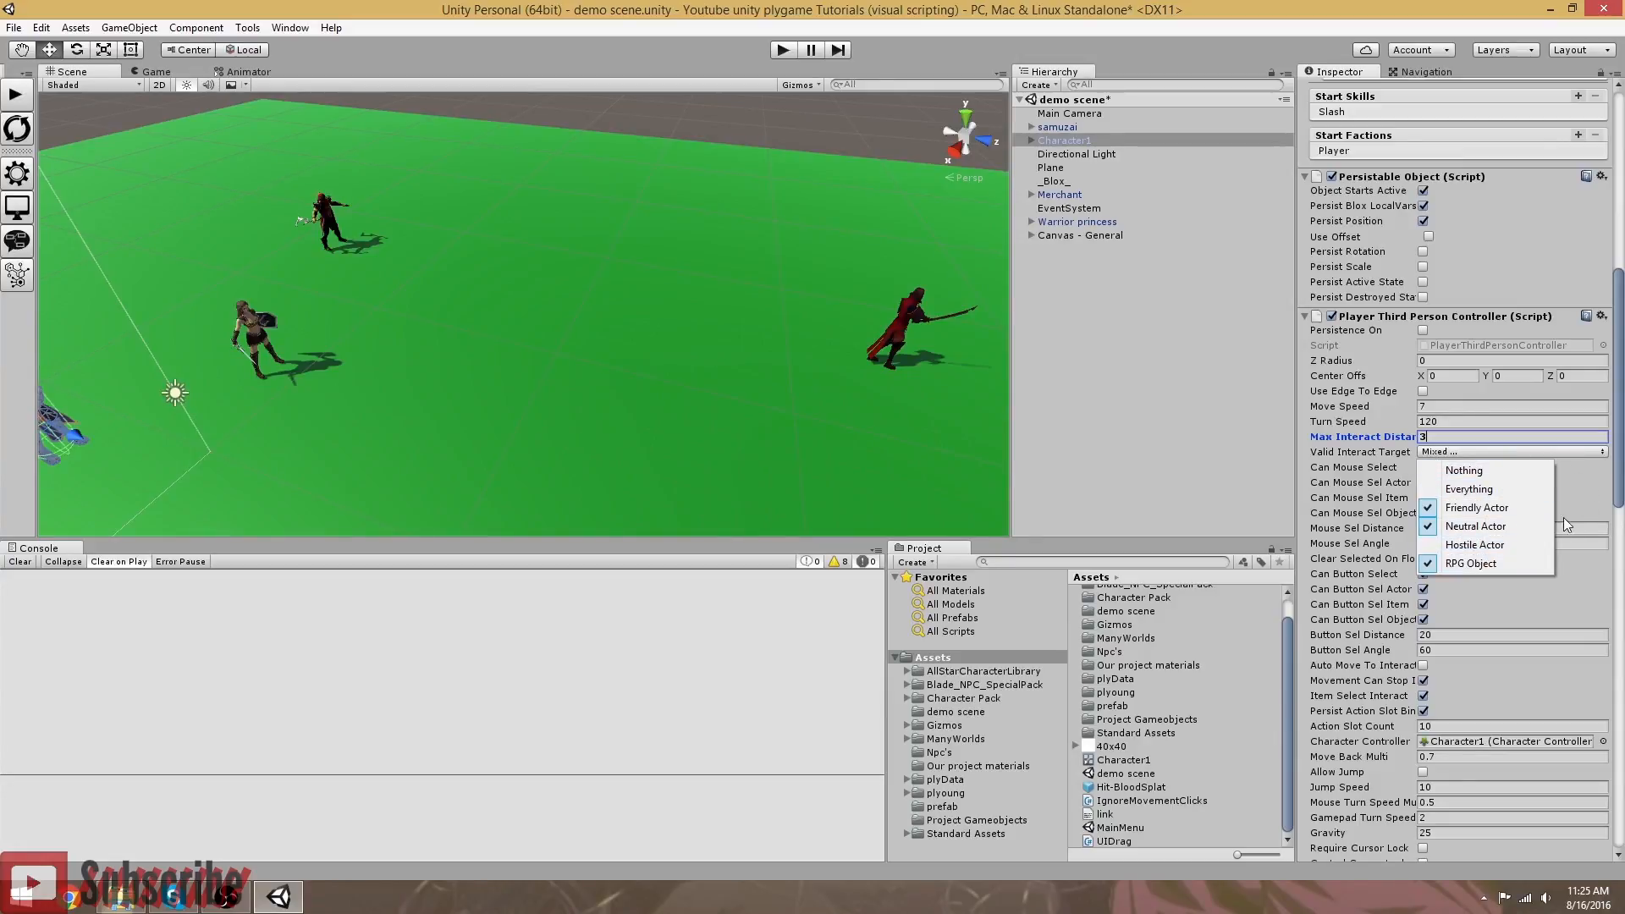
click(1423, 470)
click(1423, 468)
scroll(1446, 611, down, 4)
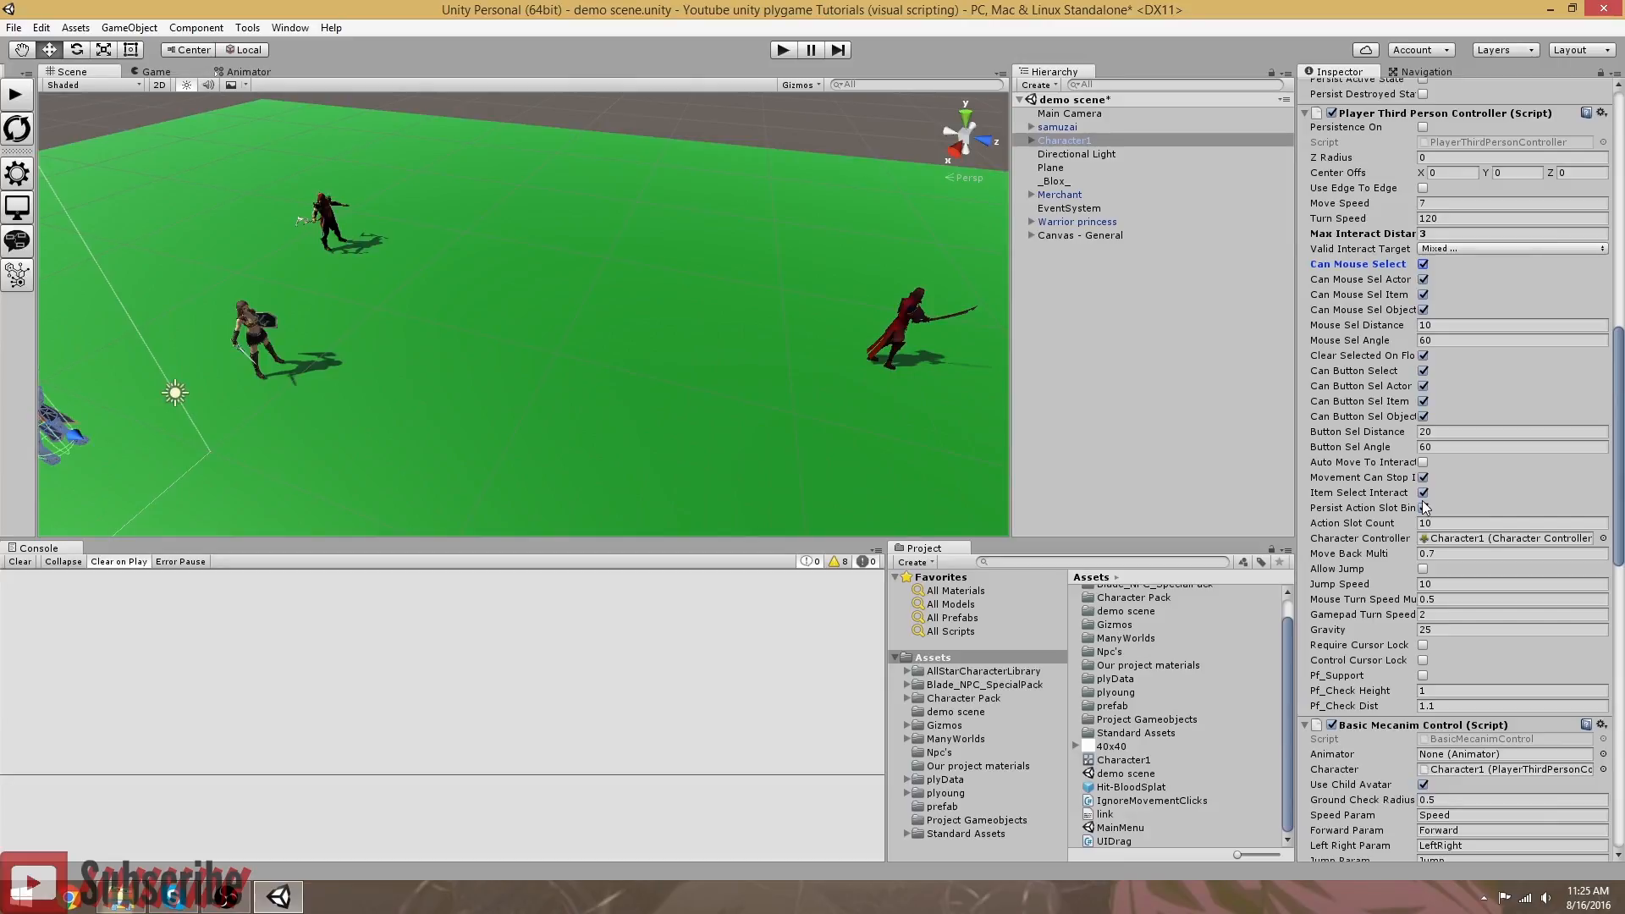
Step: Deselect Character1 and save the demo scene
scroll(1491, 342, up, 12)
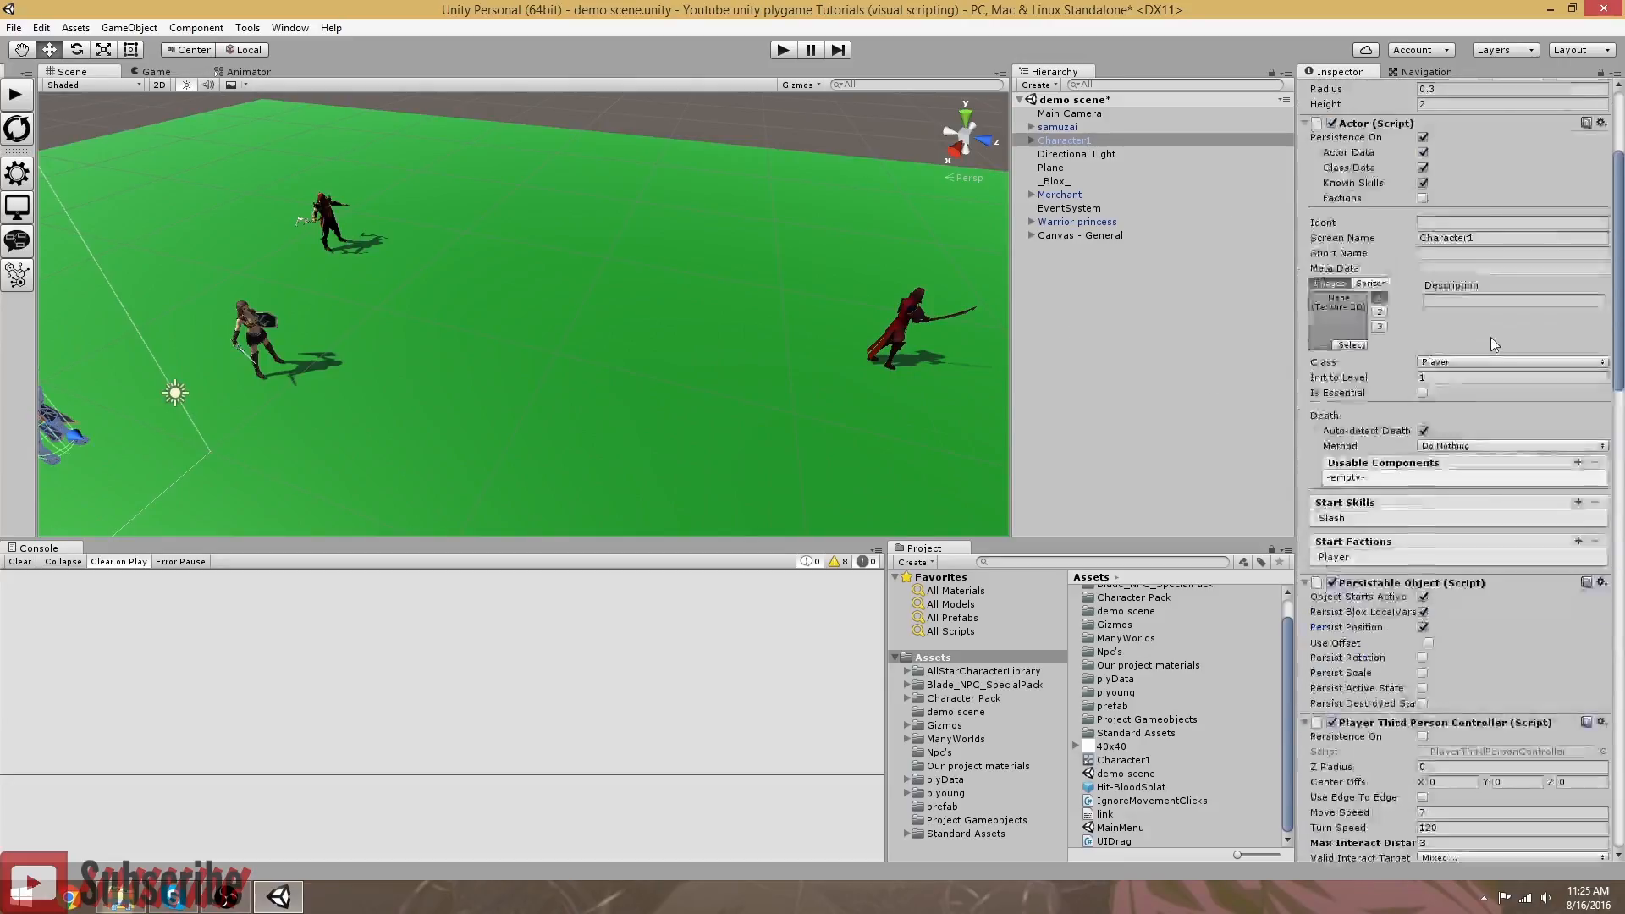
scroll(1491, 337, up, 4)
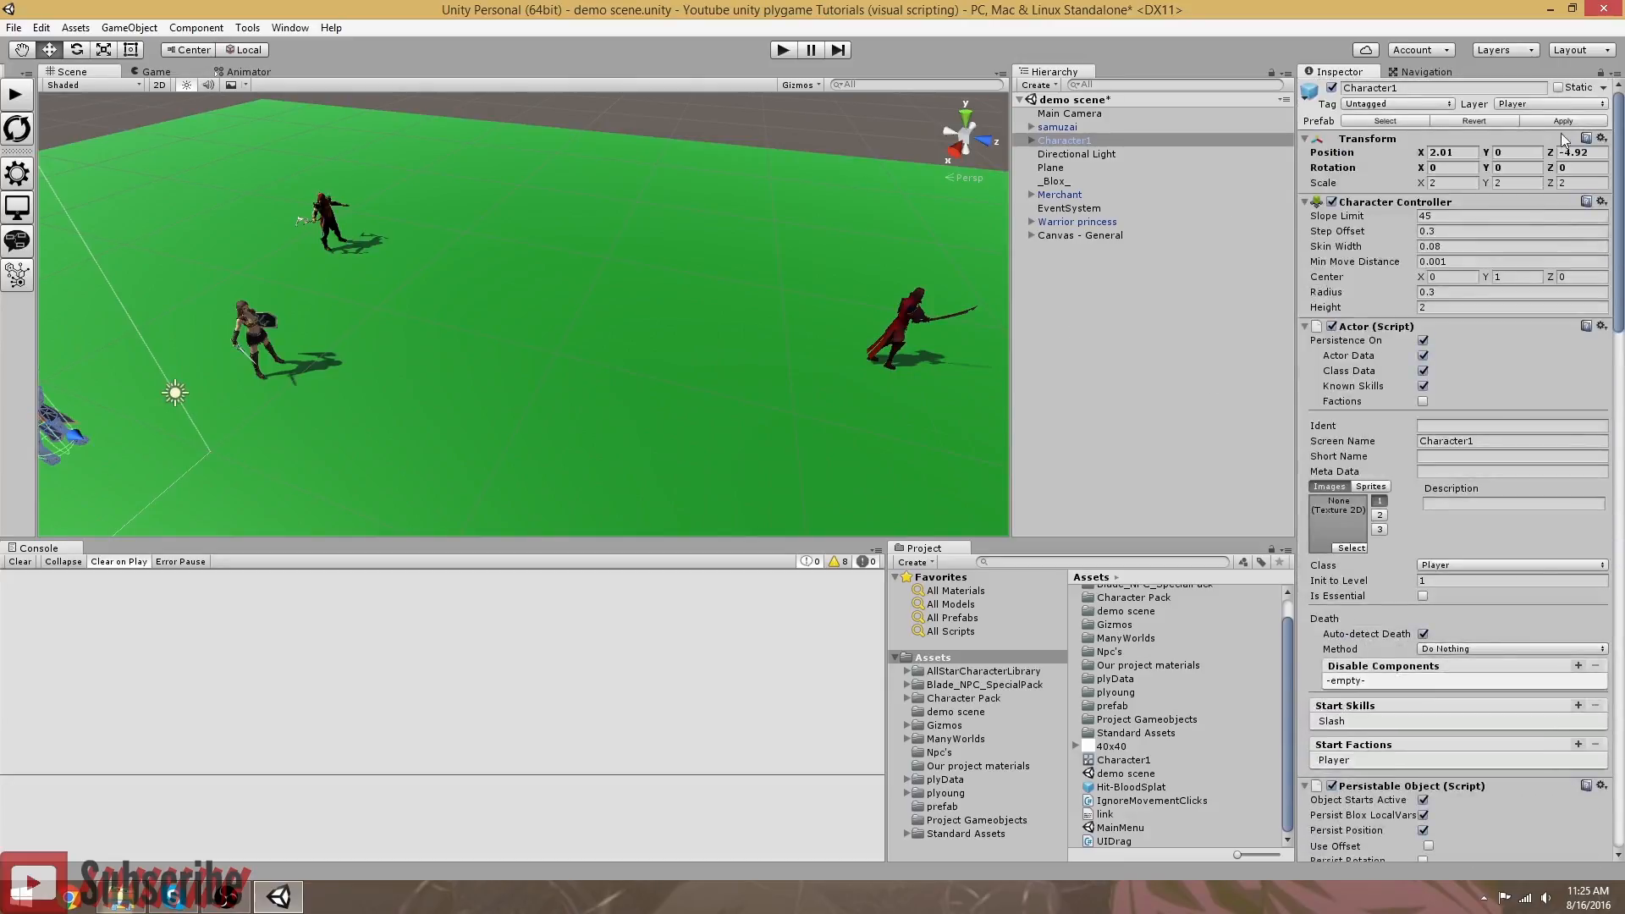
click(1129, 330)
key(ctrl+s)
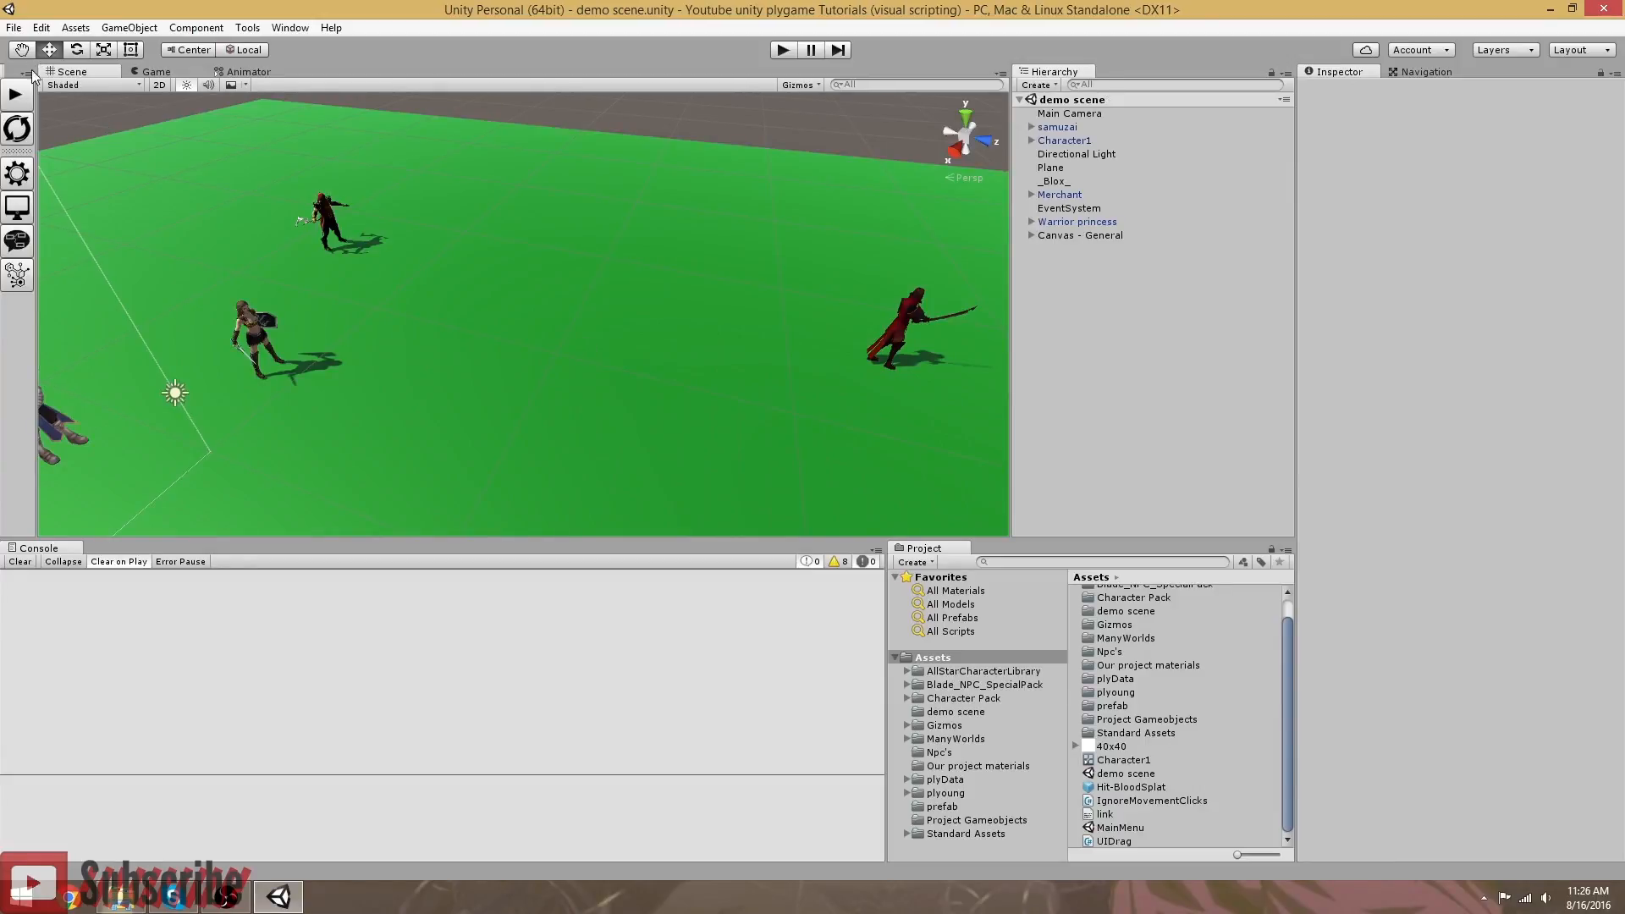
Step: Run the game from its main menu, start a new game and turn the camera around the player near the Warrior princess
click(14, 97)
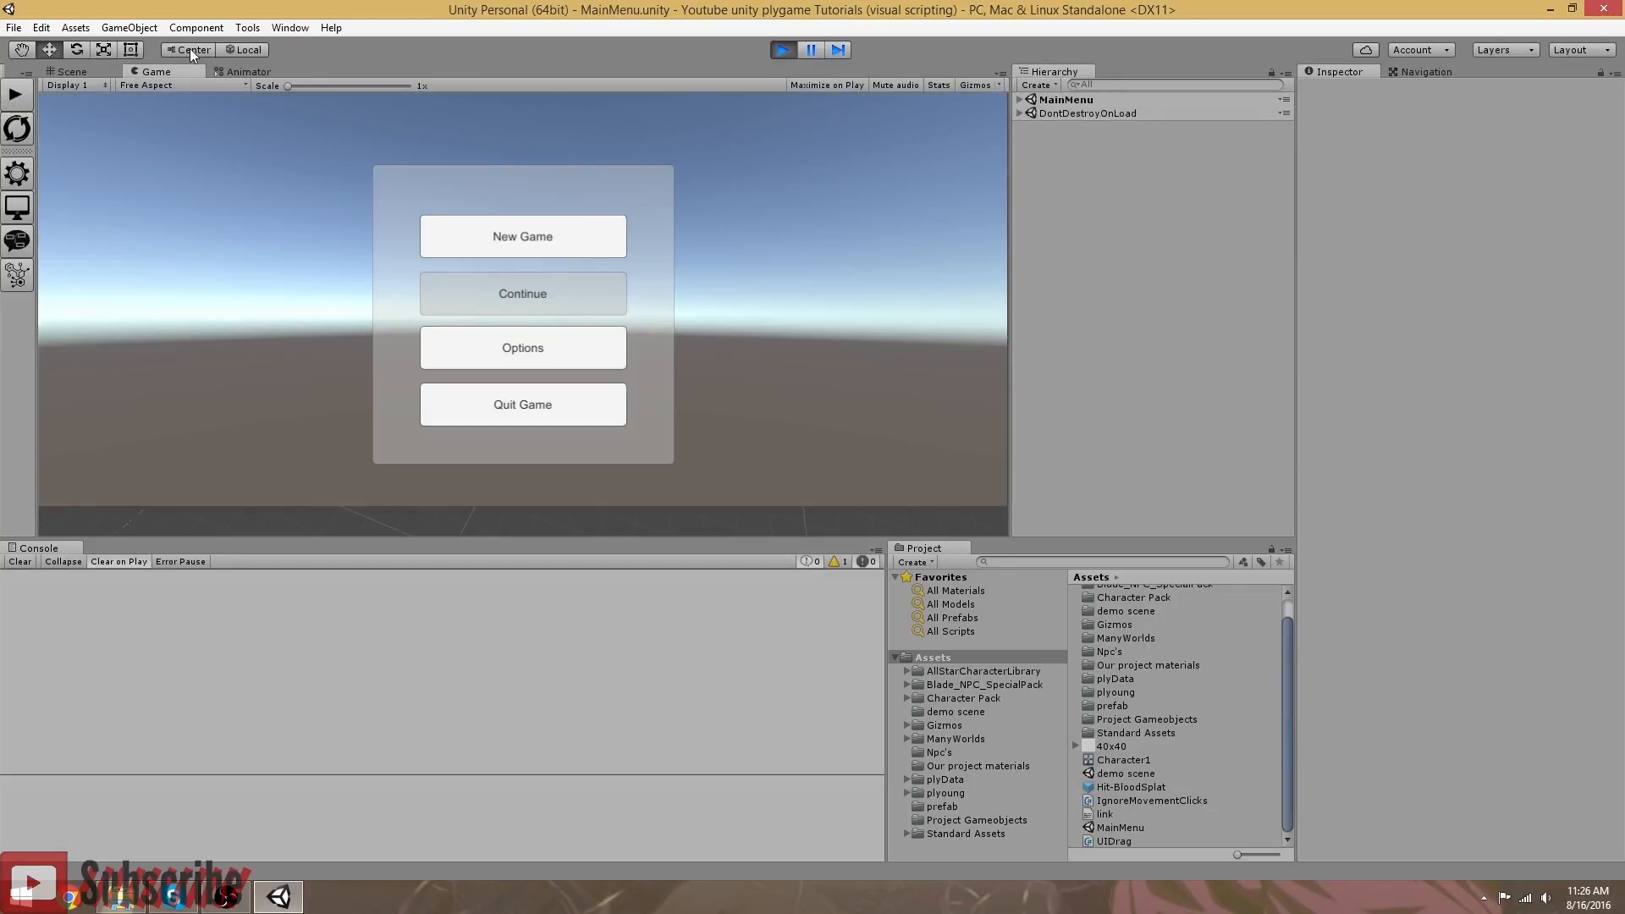
click(558, 248)
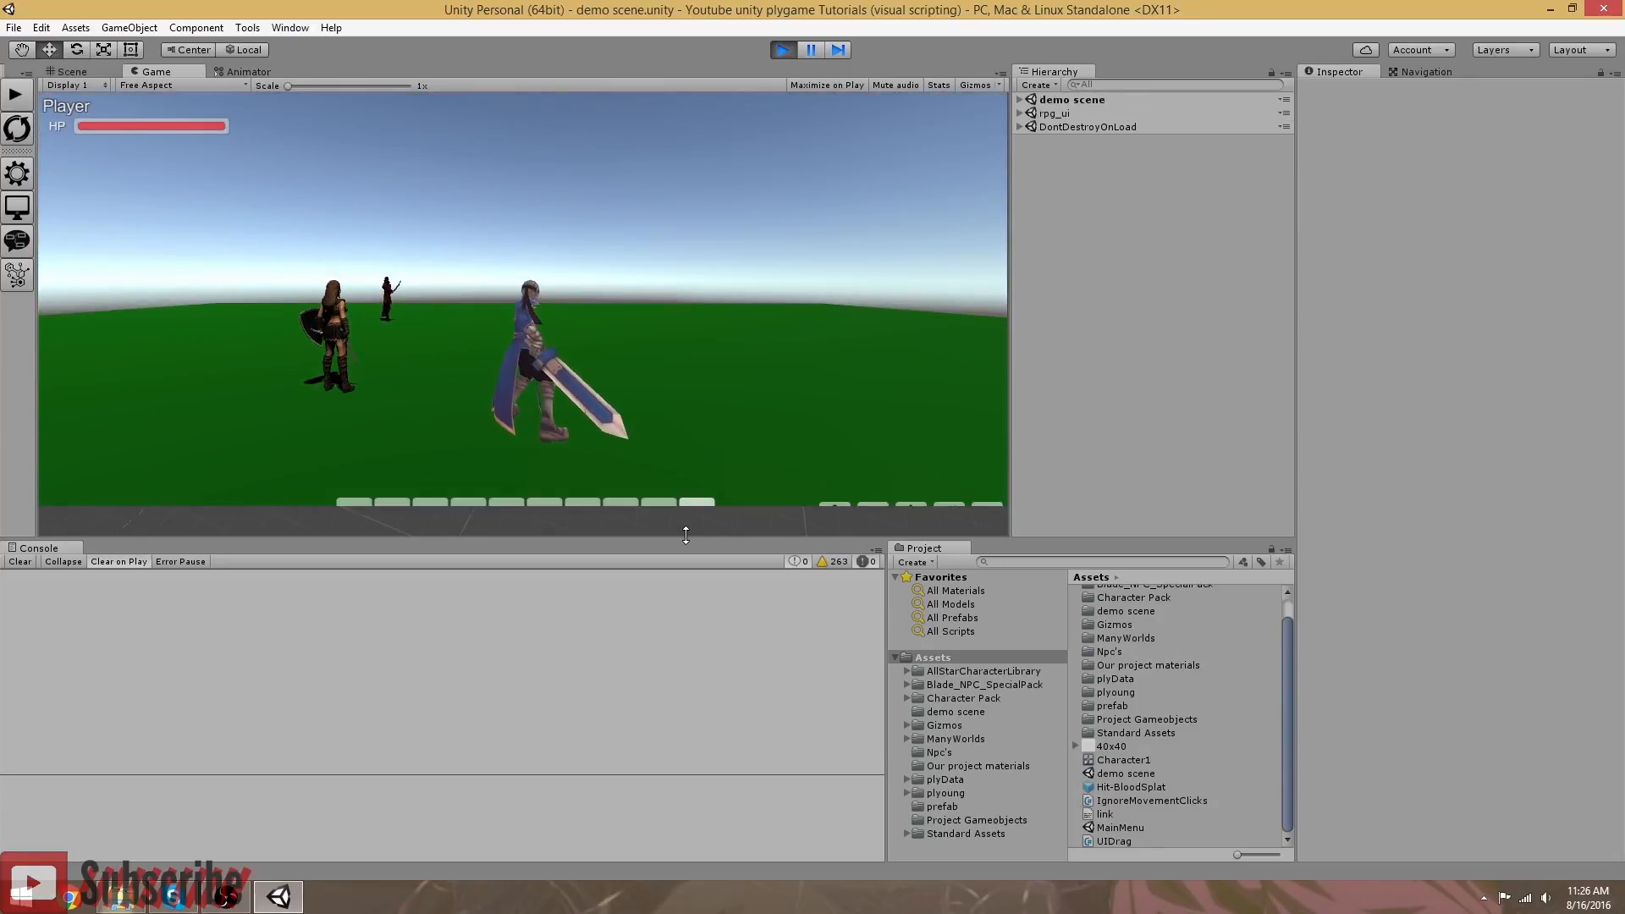
drag(687, 538, 687, 535)
right_drag(725, 354, 638, 384)
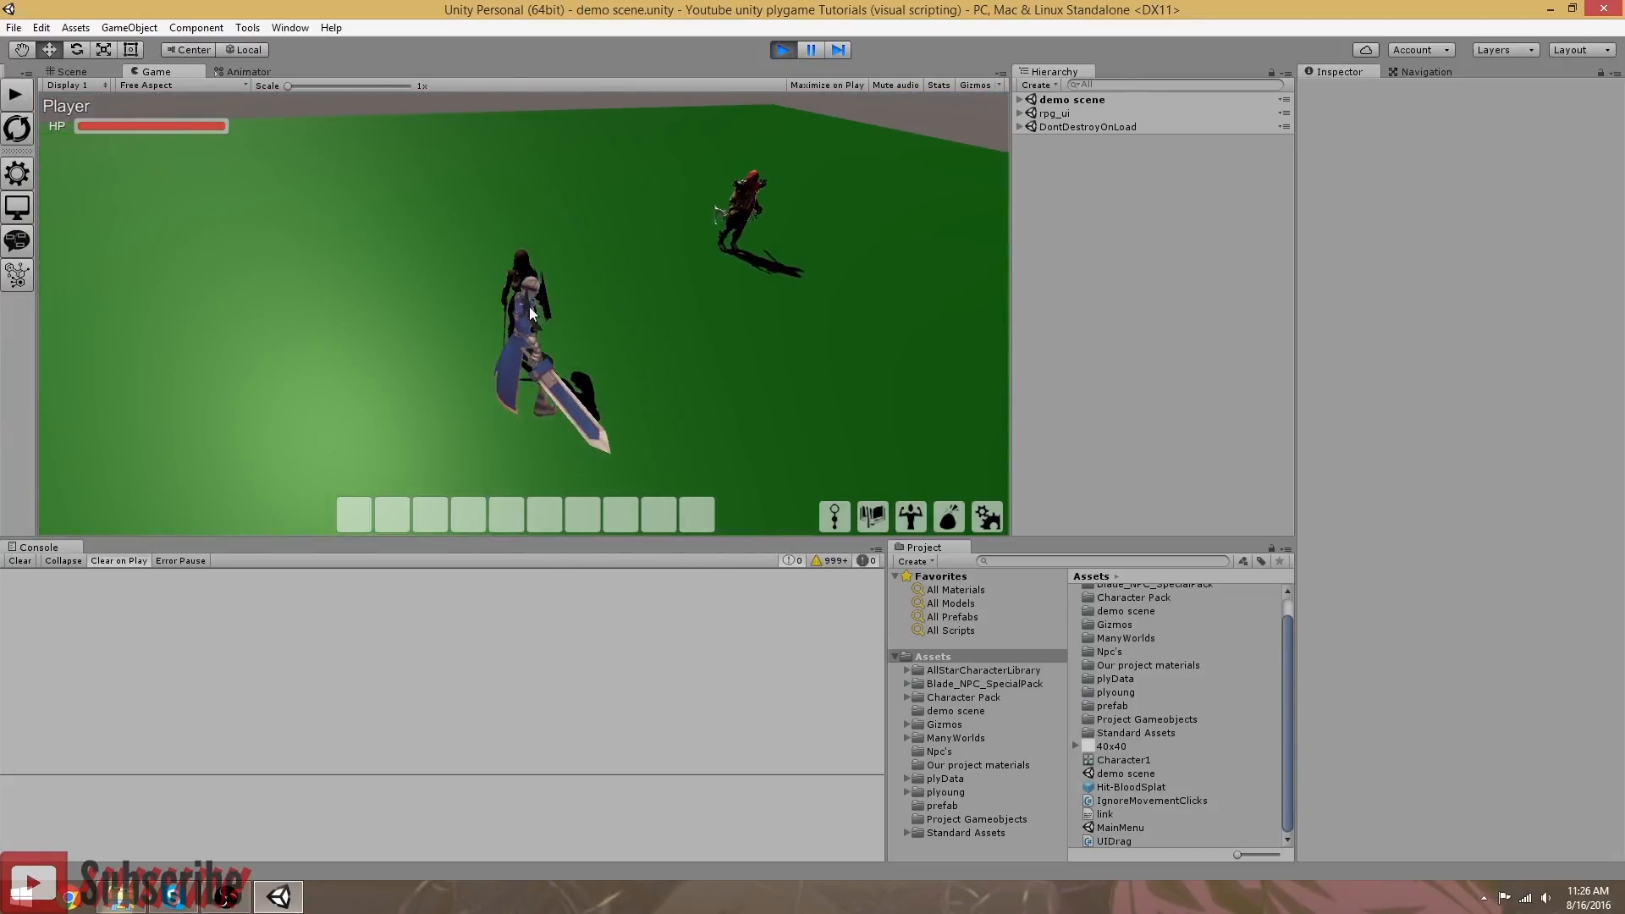
Step: Ask the Warrior princess "Do you need anything?", examine the resulting console entry's details and stop the game
click(520, 263)
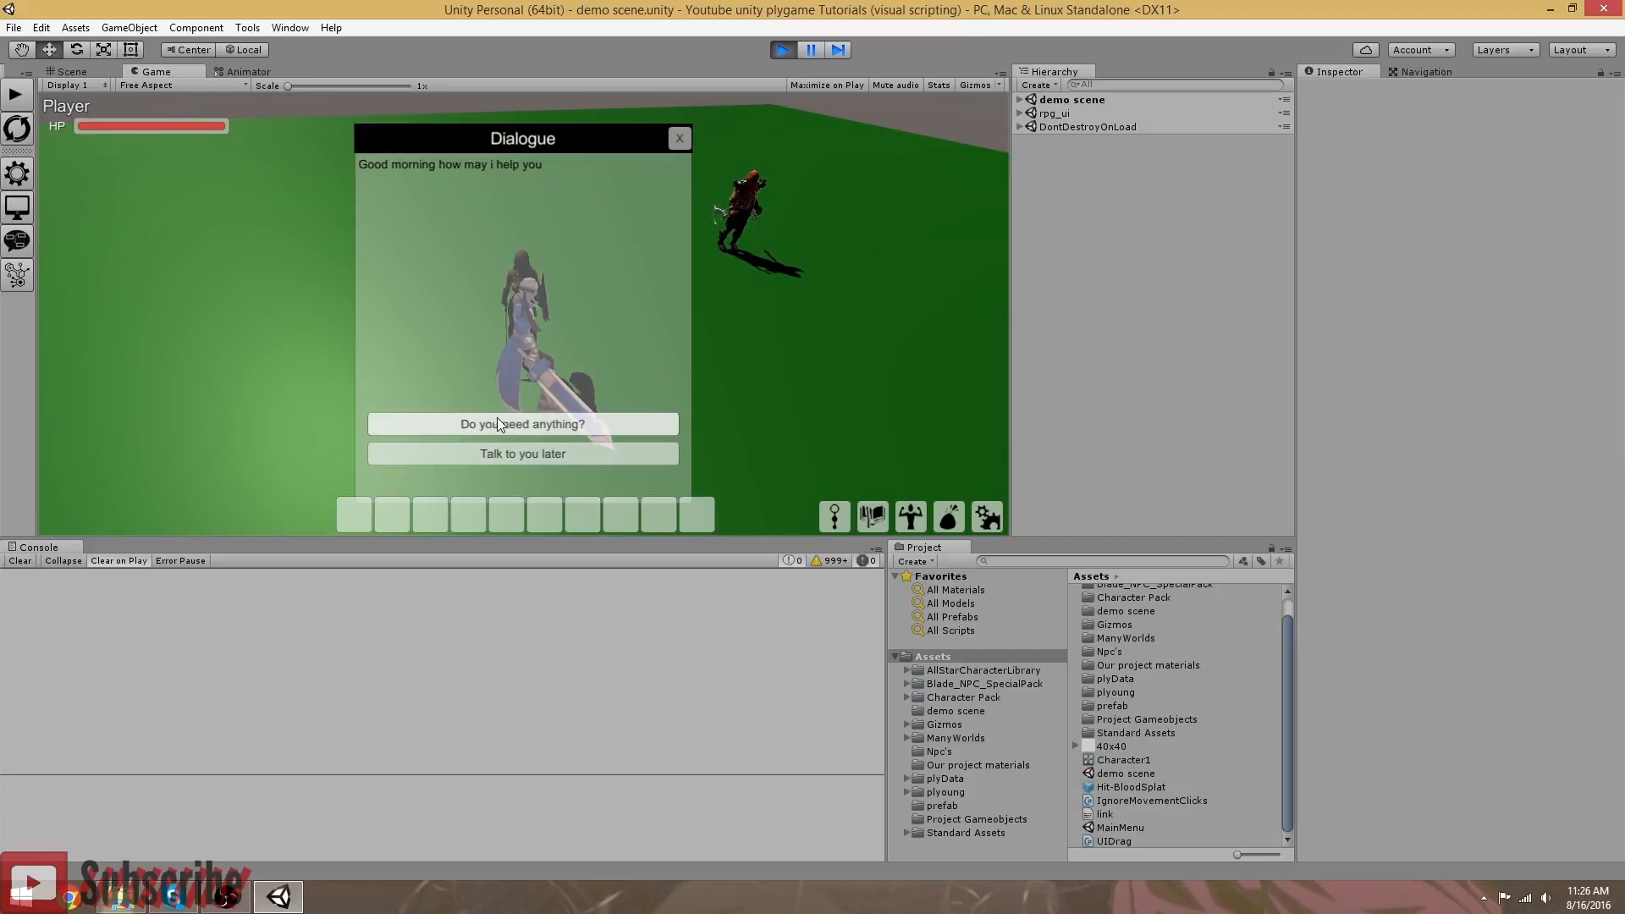
click(558, 423)
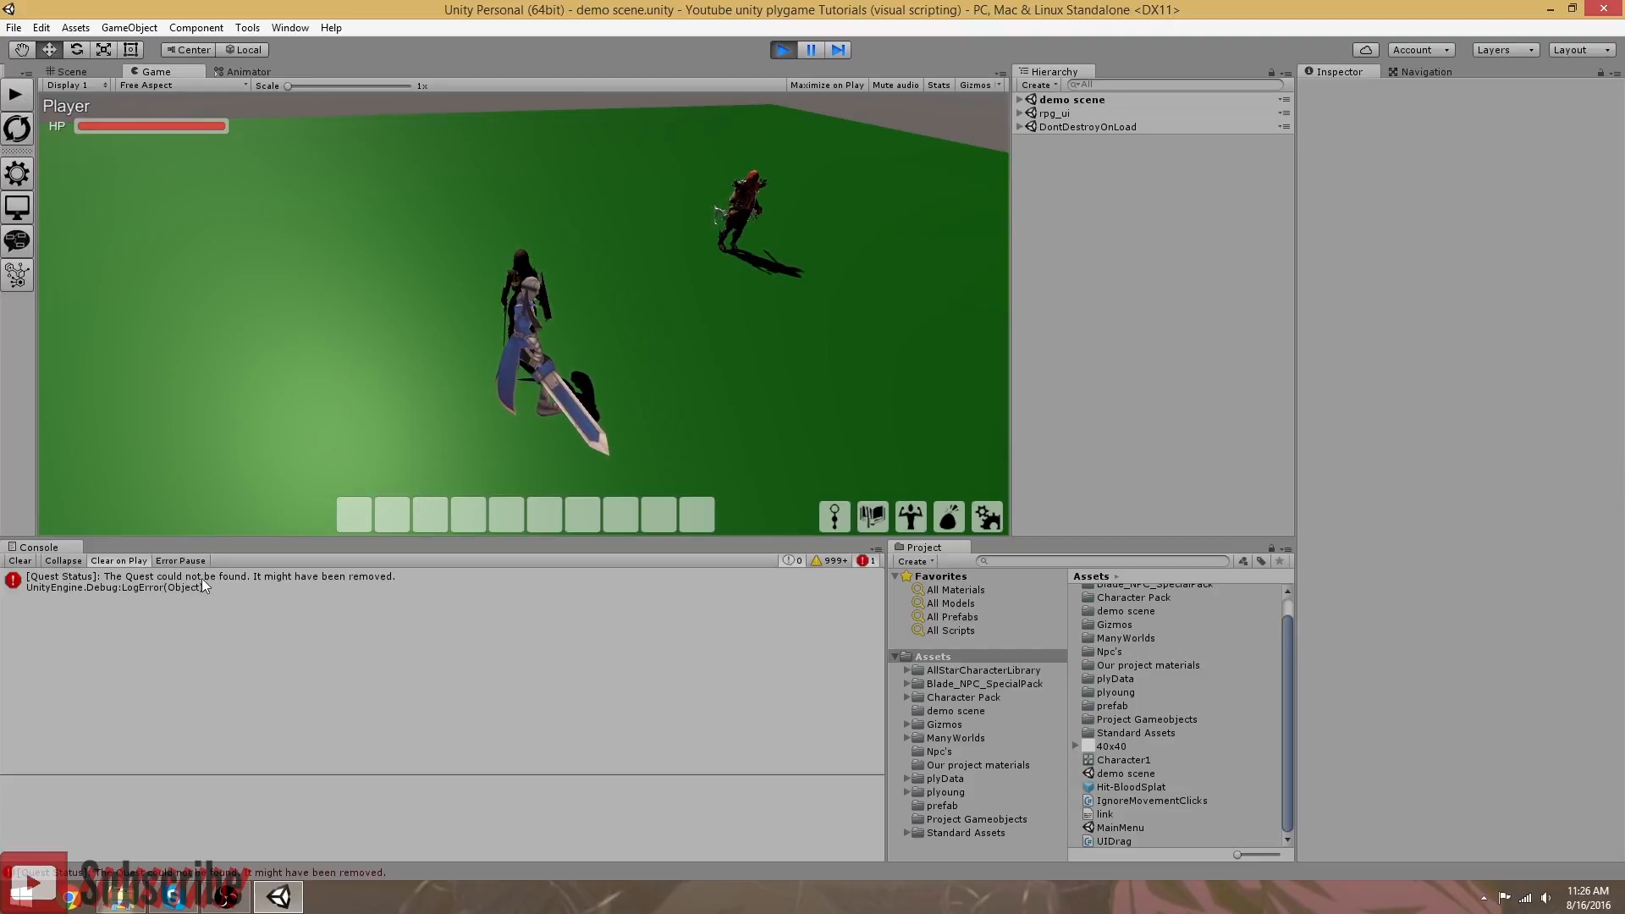
click(155, 585)
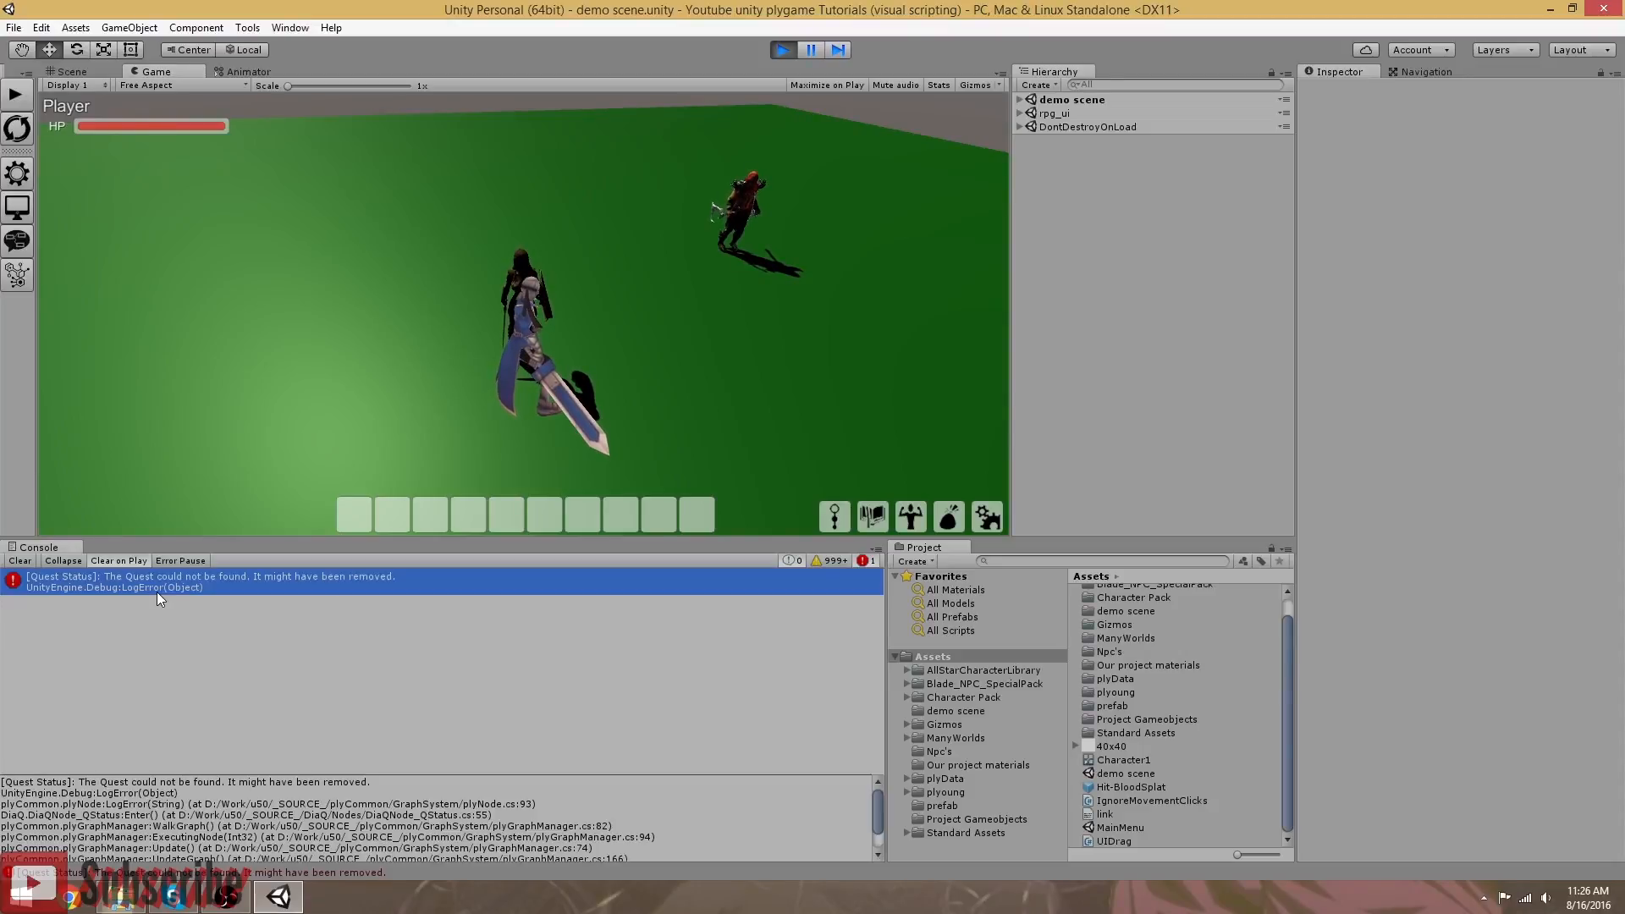
click(784, 51)
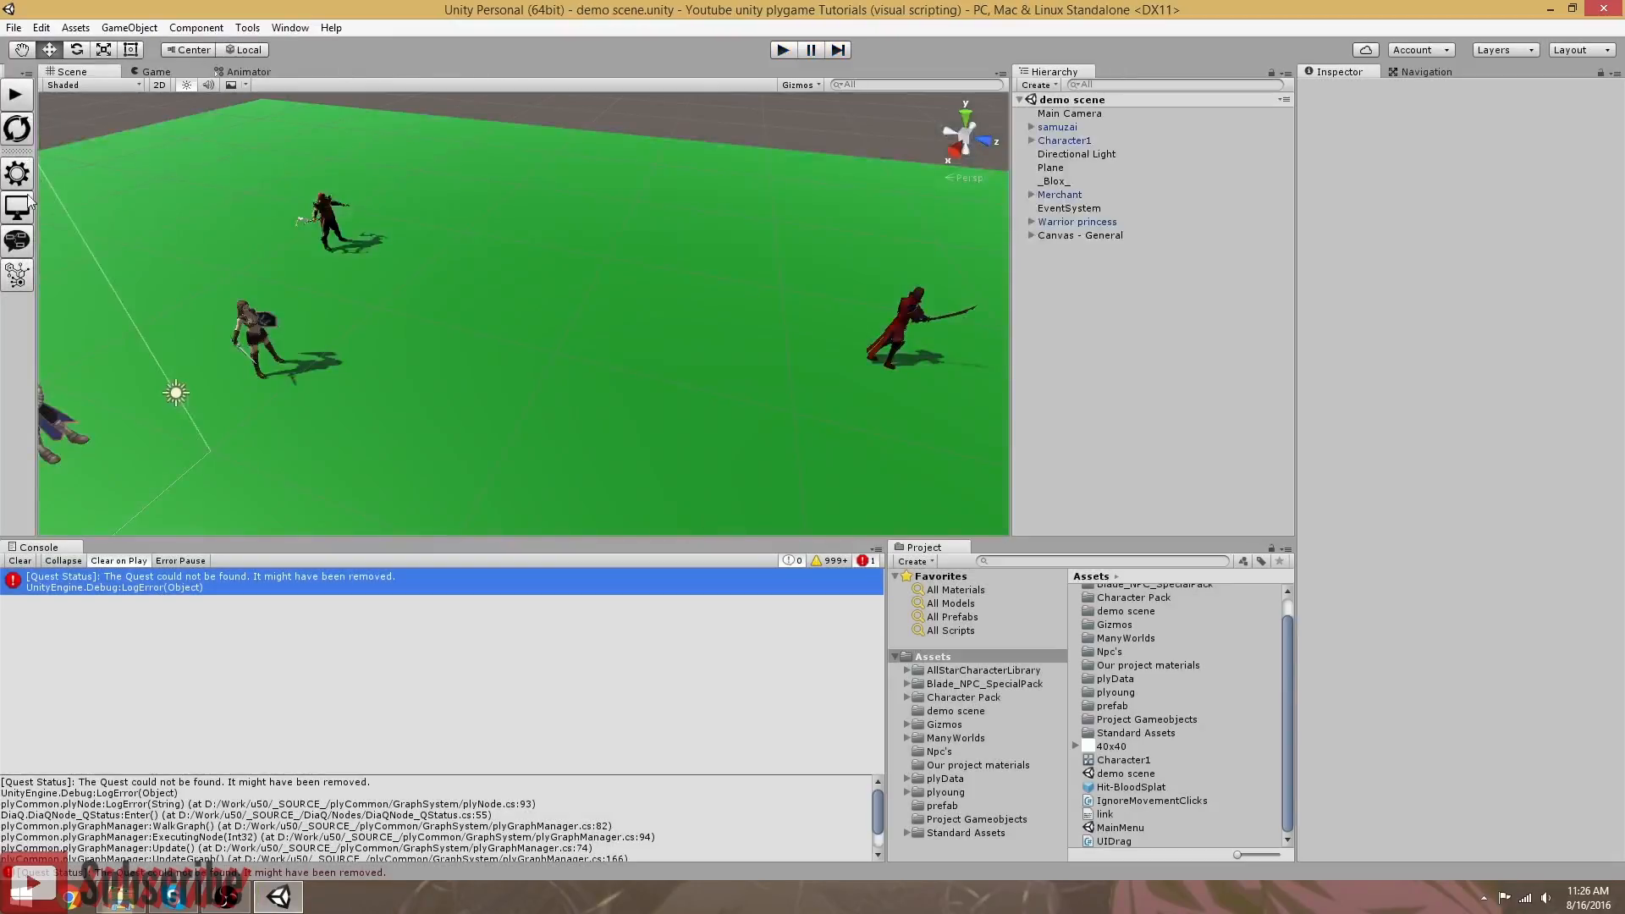
Step: Open the Warrior princess dialogue graph and assign the "Defeat the evil Samurai" quest to its upper Quest Status node
click(17, 240)
click(74, 66)
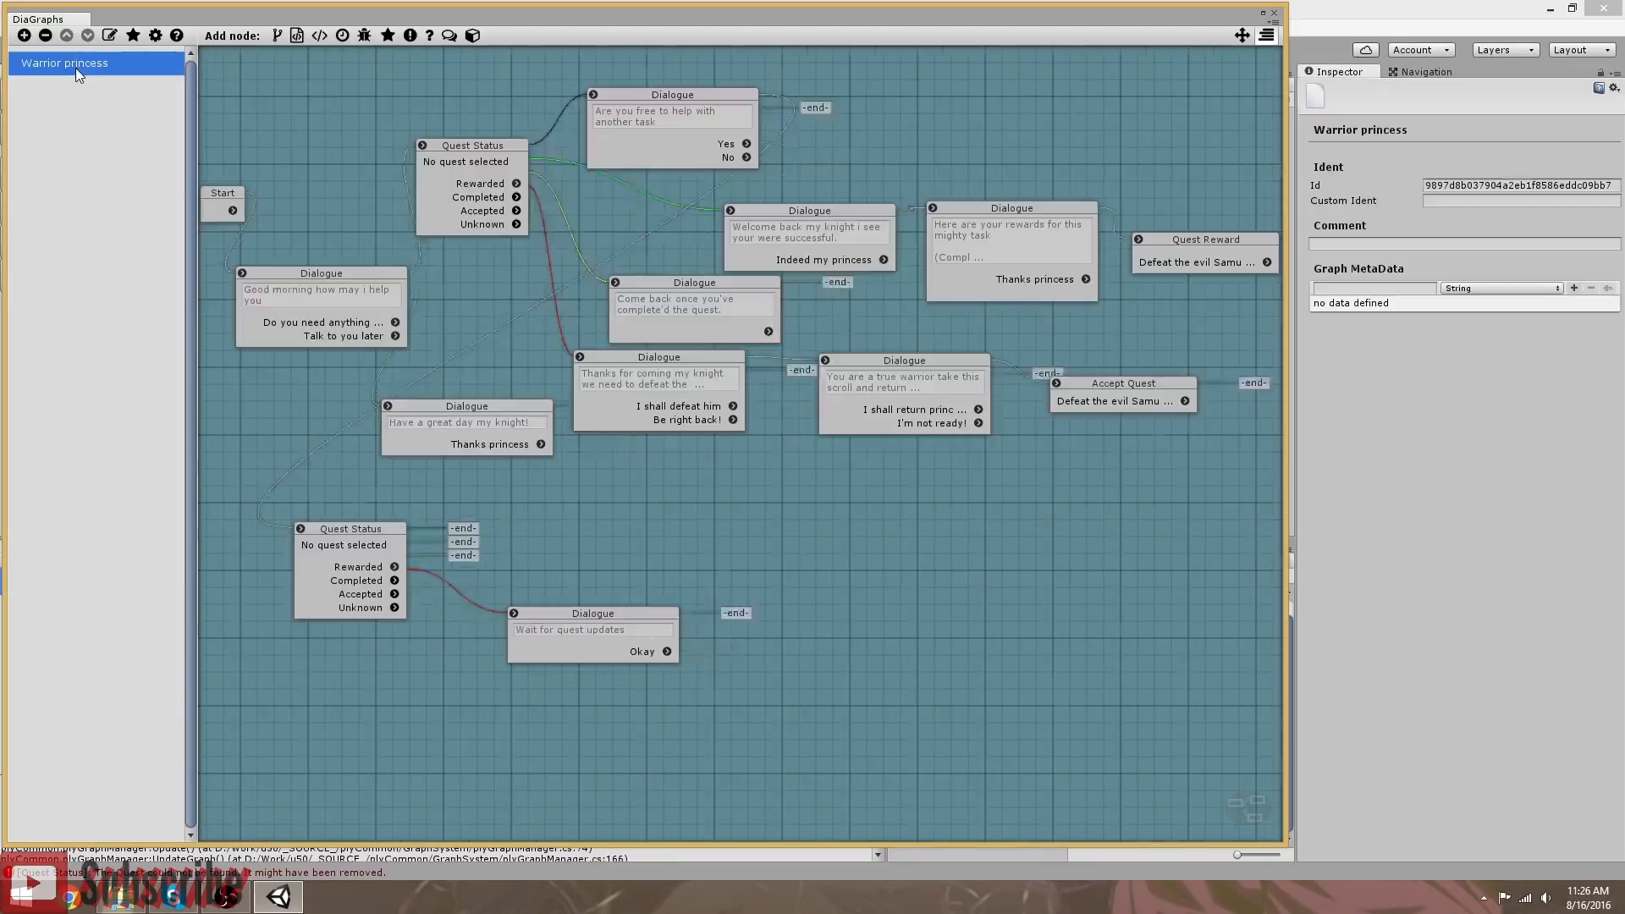
click(474, 151)
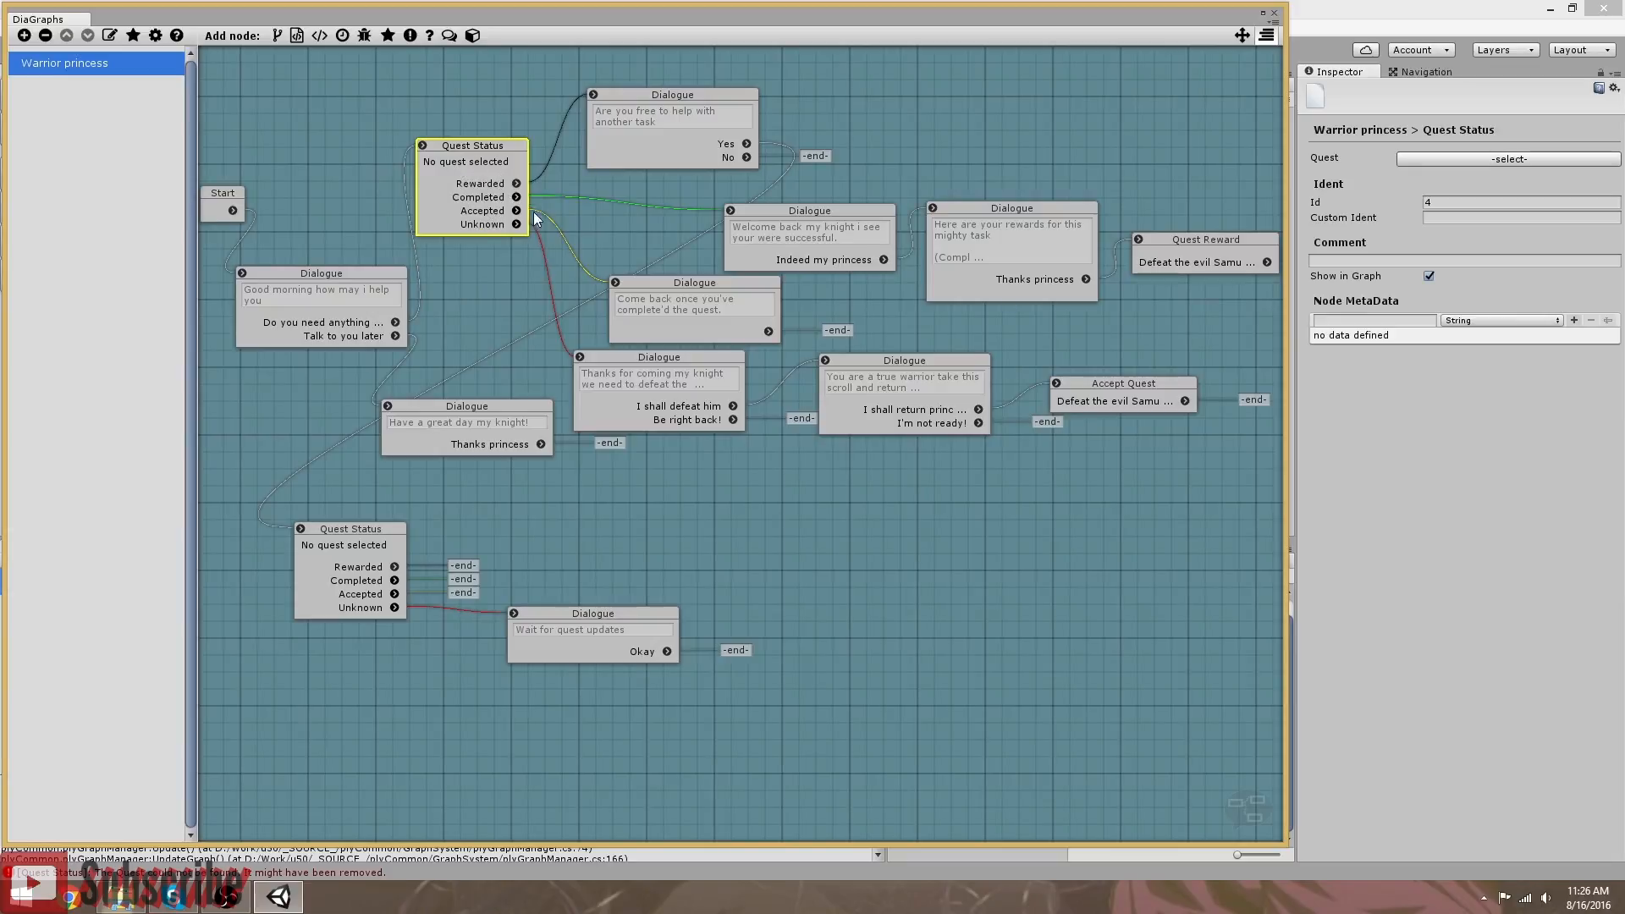
click(1468, 160)
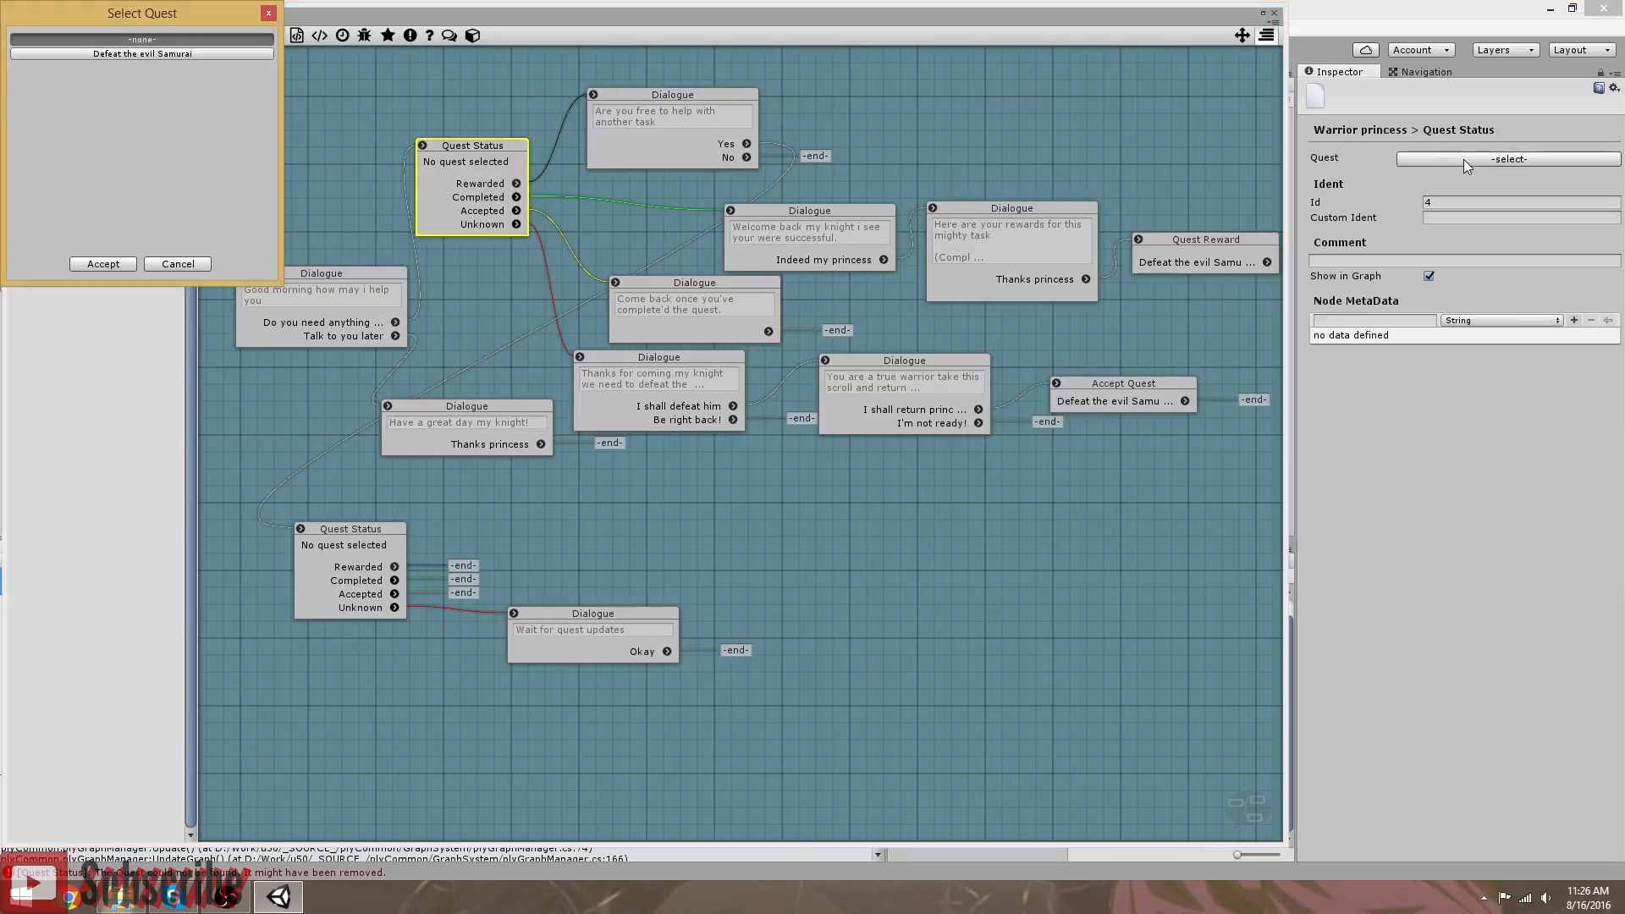
click(175, 53)
click(97, 264)
Step: Reposition the two Quest Status nodes and the "Wait for quest updates" dialogue node slightly in the graph
drag(498, 145, 455, 144)
mouse_move(342, 525)
mouse_down()
mouse_move(364, 526)
mouse_move(324, 525)
mouse_move(334, 539)
mouse_up()
drag(551, 614, 547, 622)
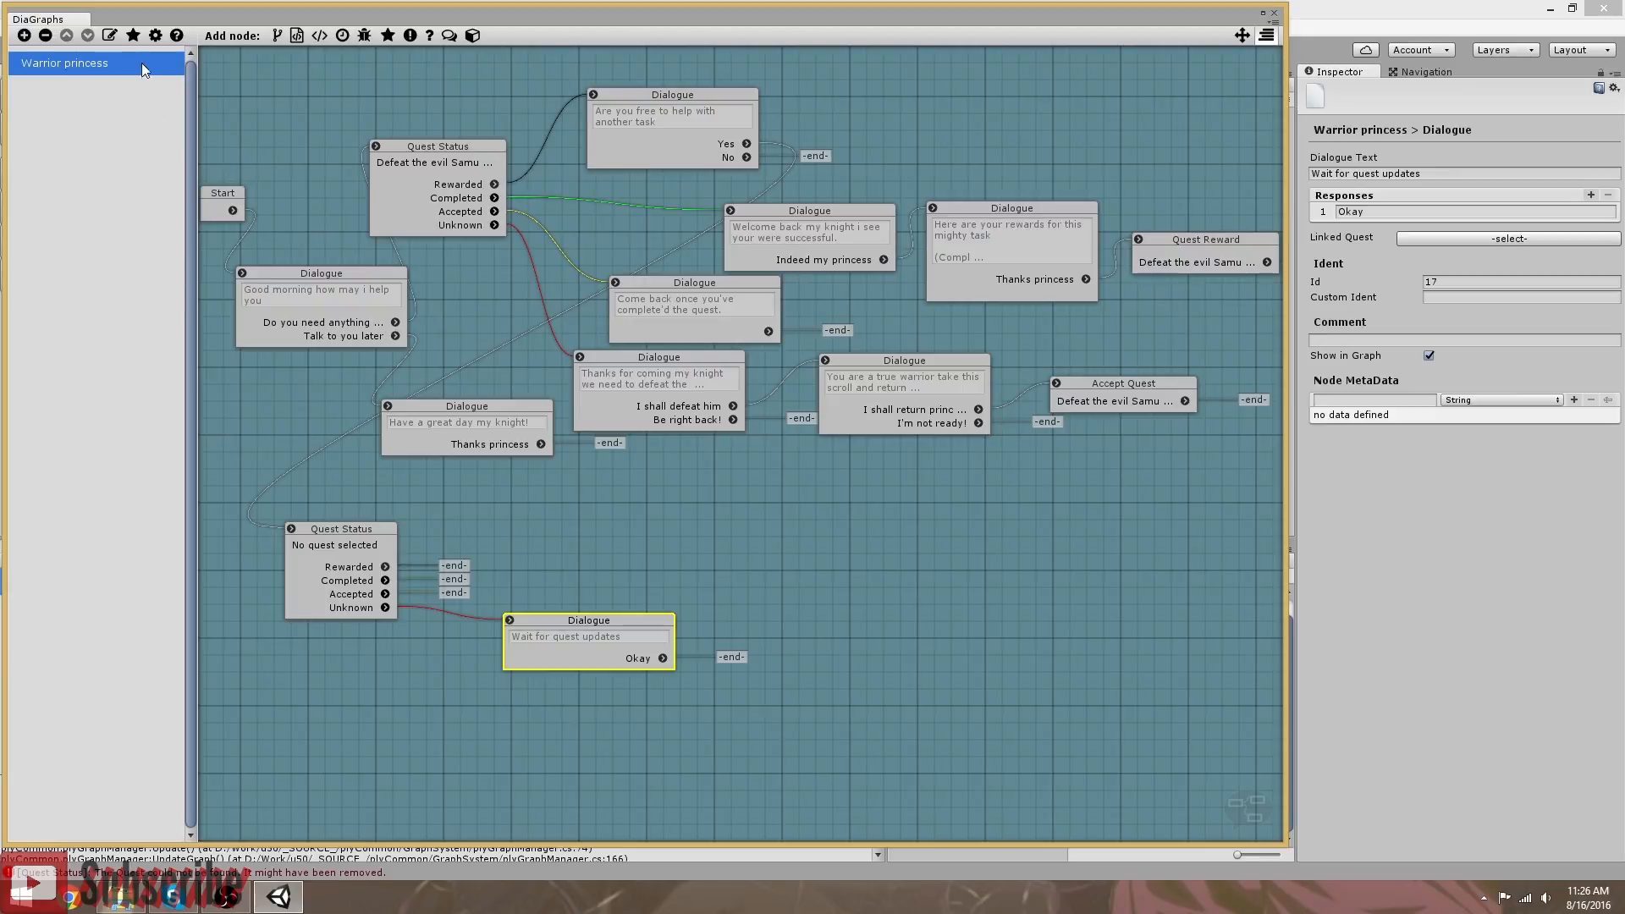
Step: Create a second quest named Temp in the quest editor and close the editor
click(133, 36)
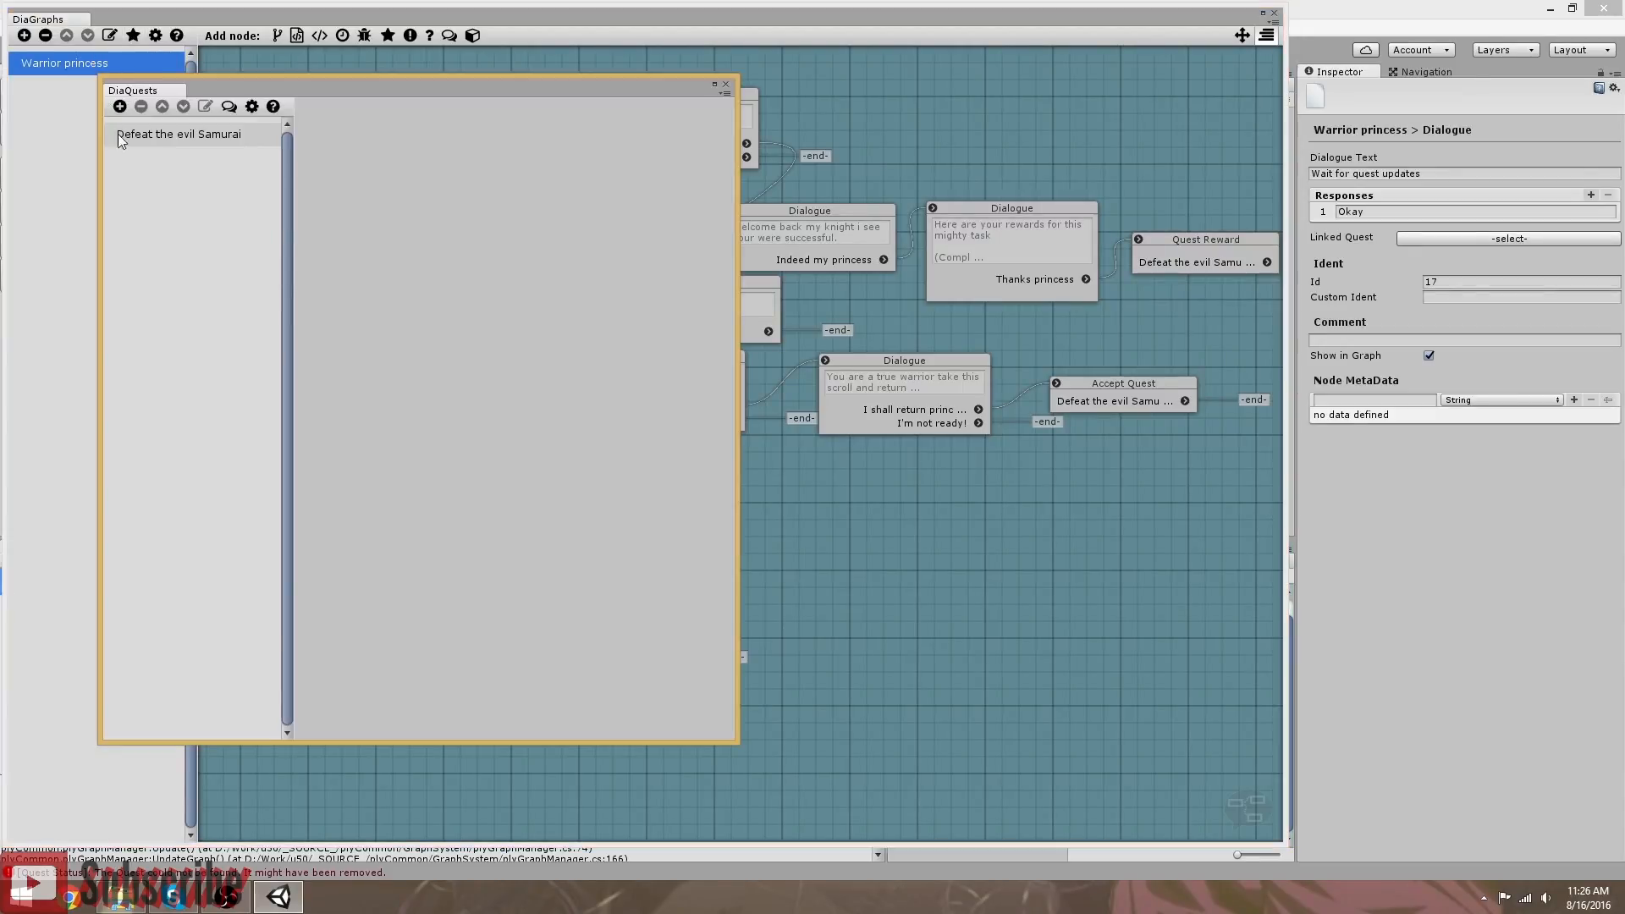
click(119, 106)
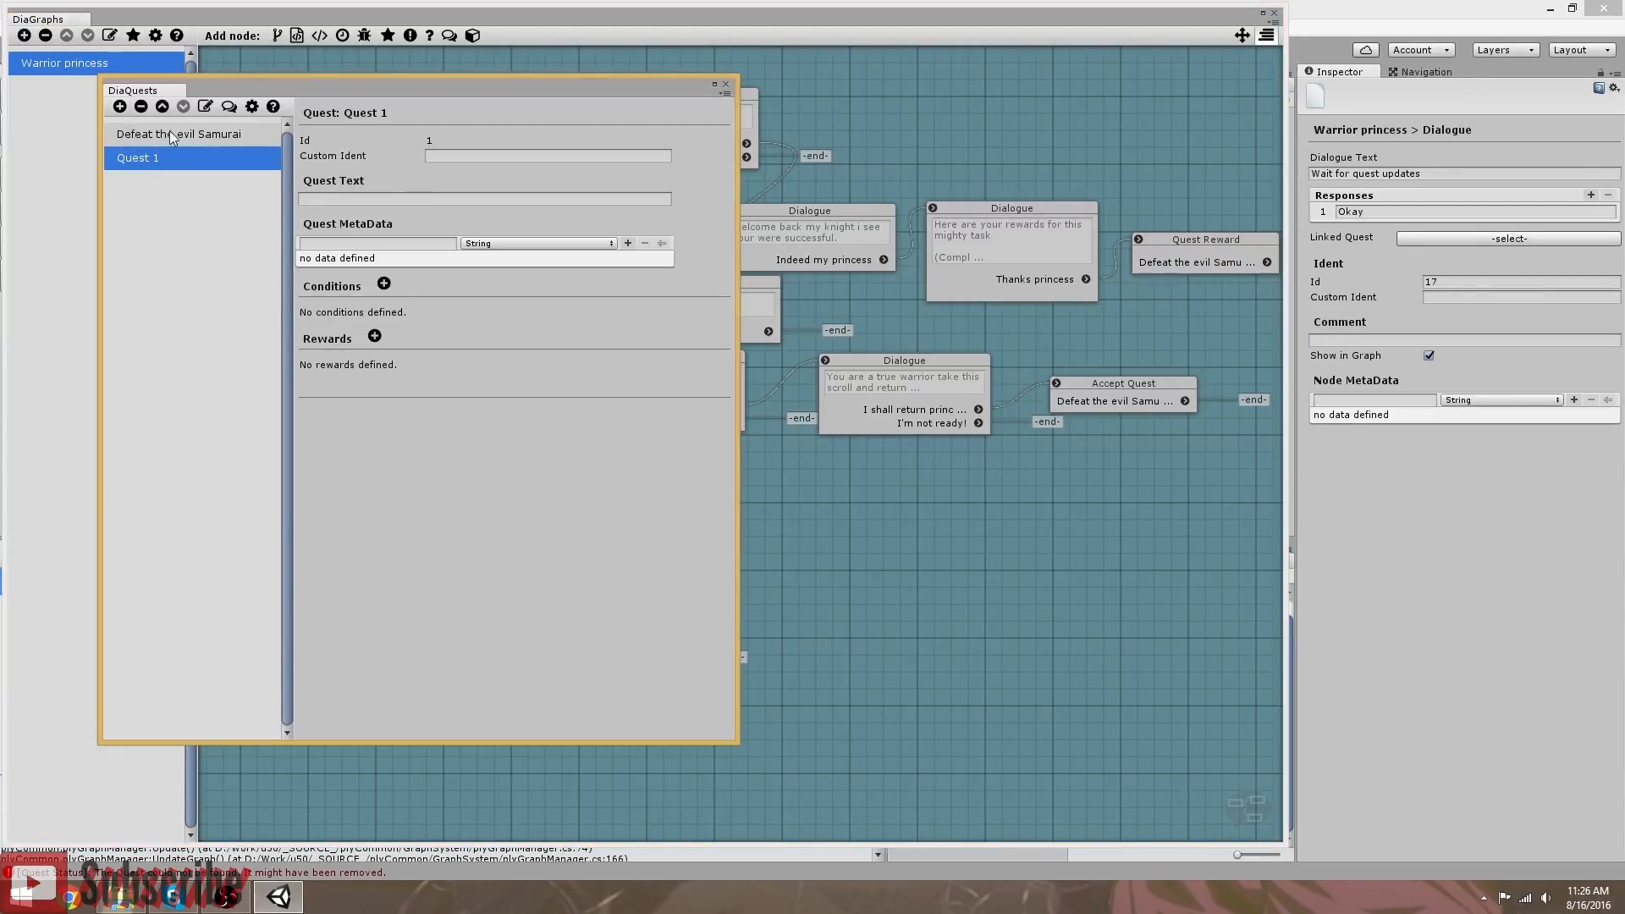
click(206, 106)
click(106, 52)
text(F)
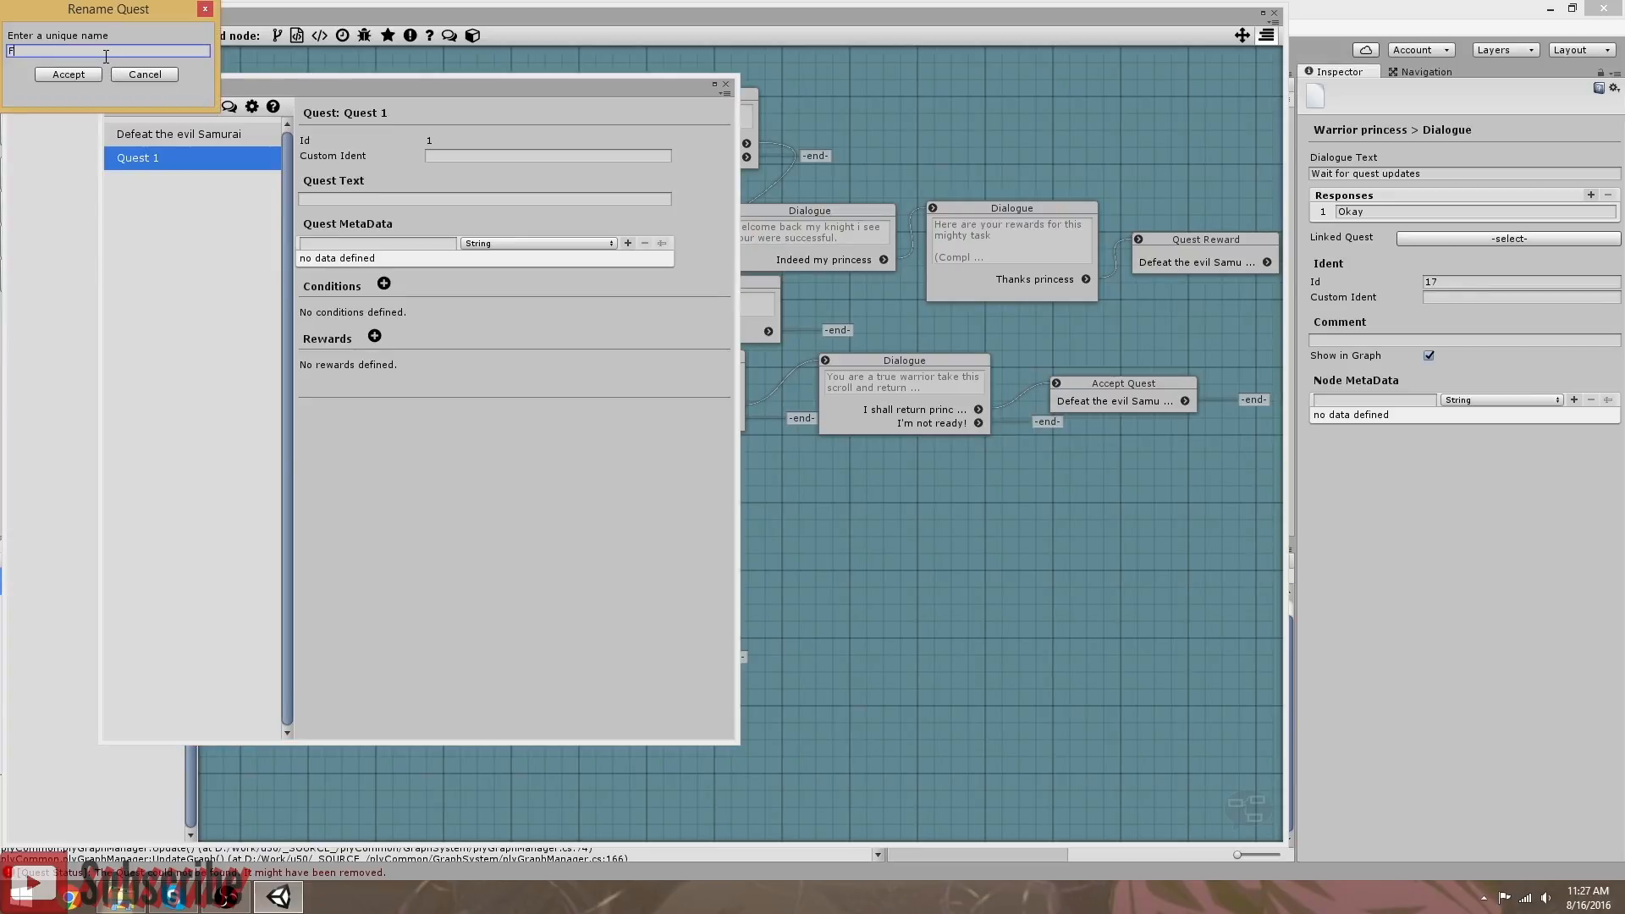
text(iTem)
click(69, 74)
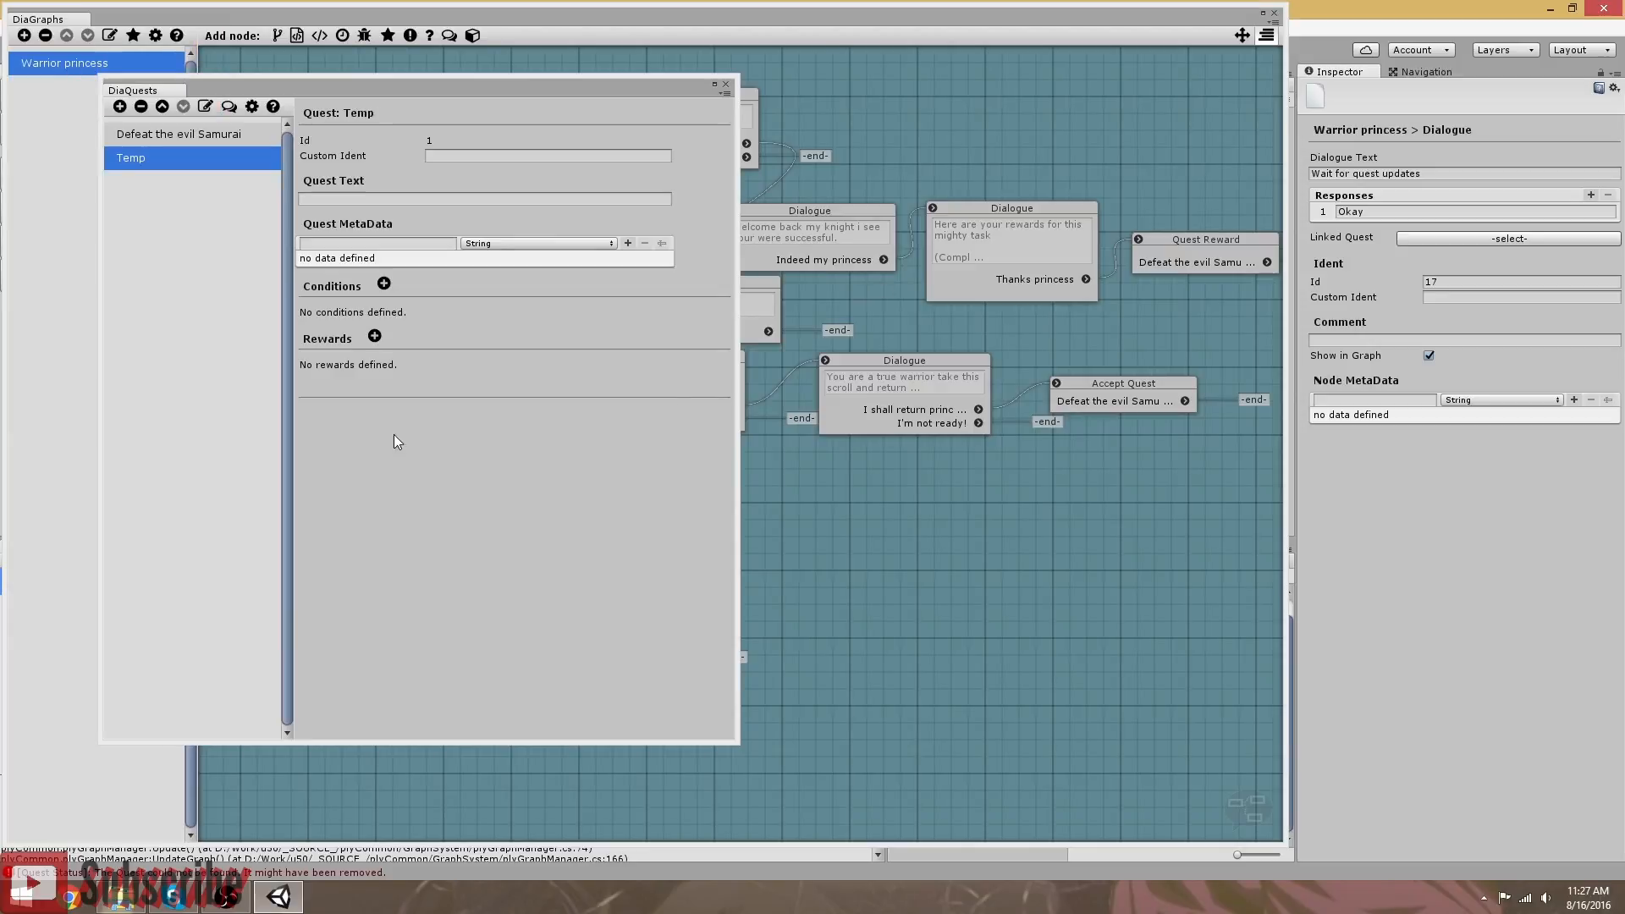
click(725, 84)
Step: Assign the Temp quest to the lower Quest Status node of the Warrior princess graph and close the graph editor
click(365, 546)
click(1509, 159)
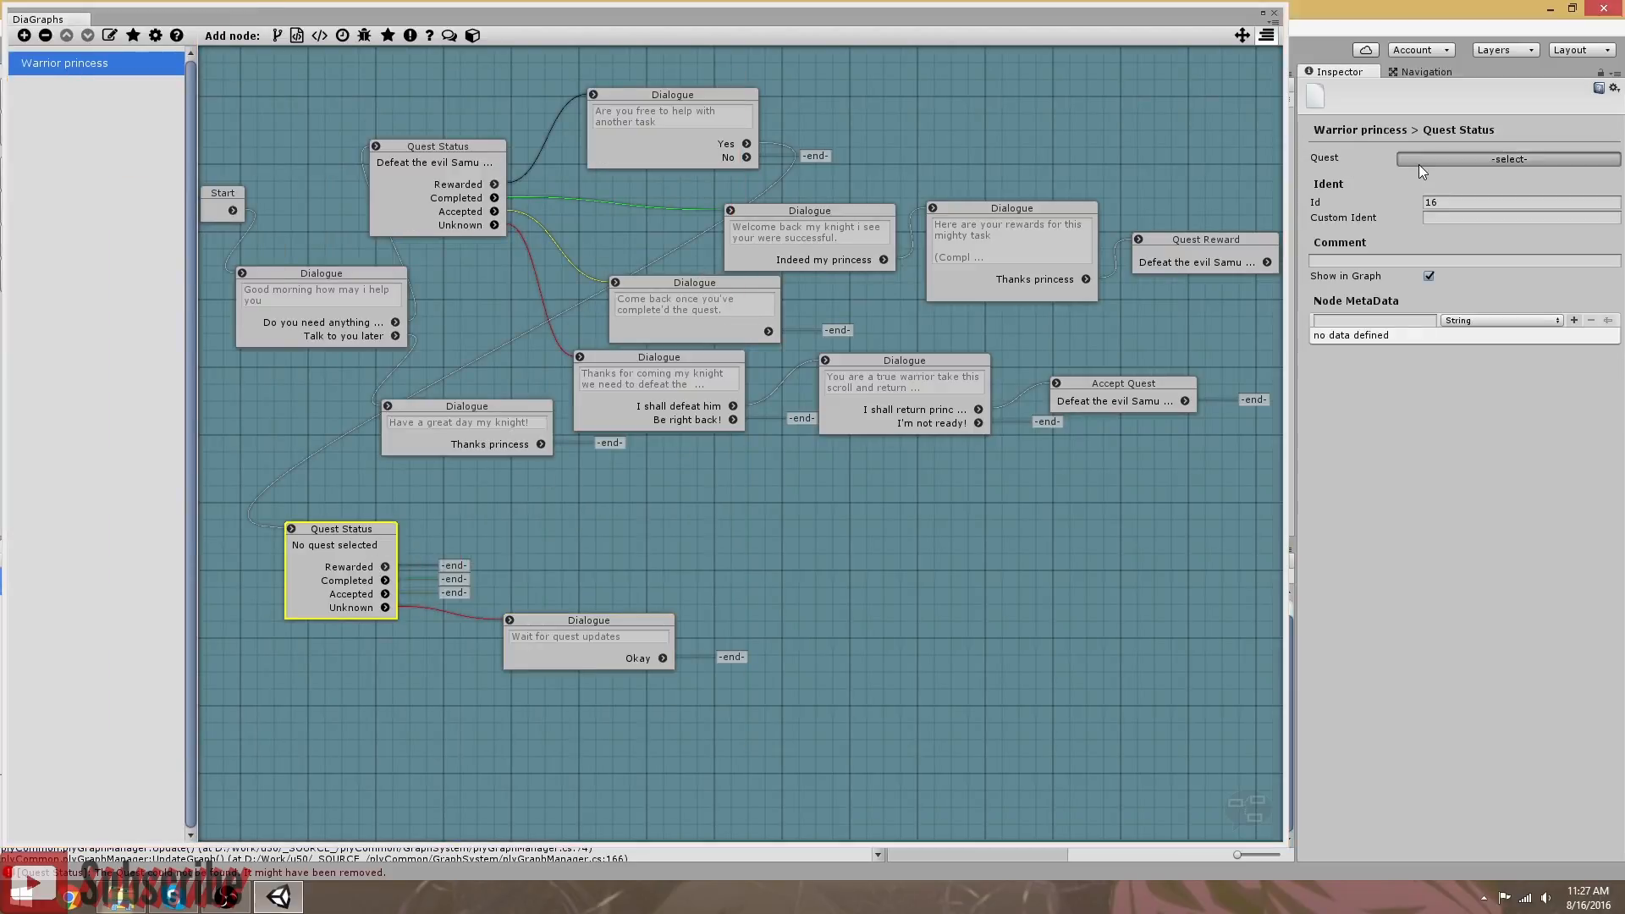
click(142, 69)
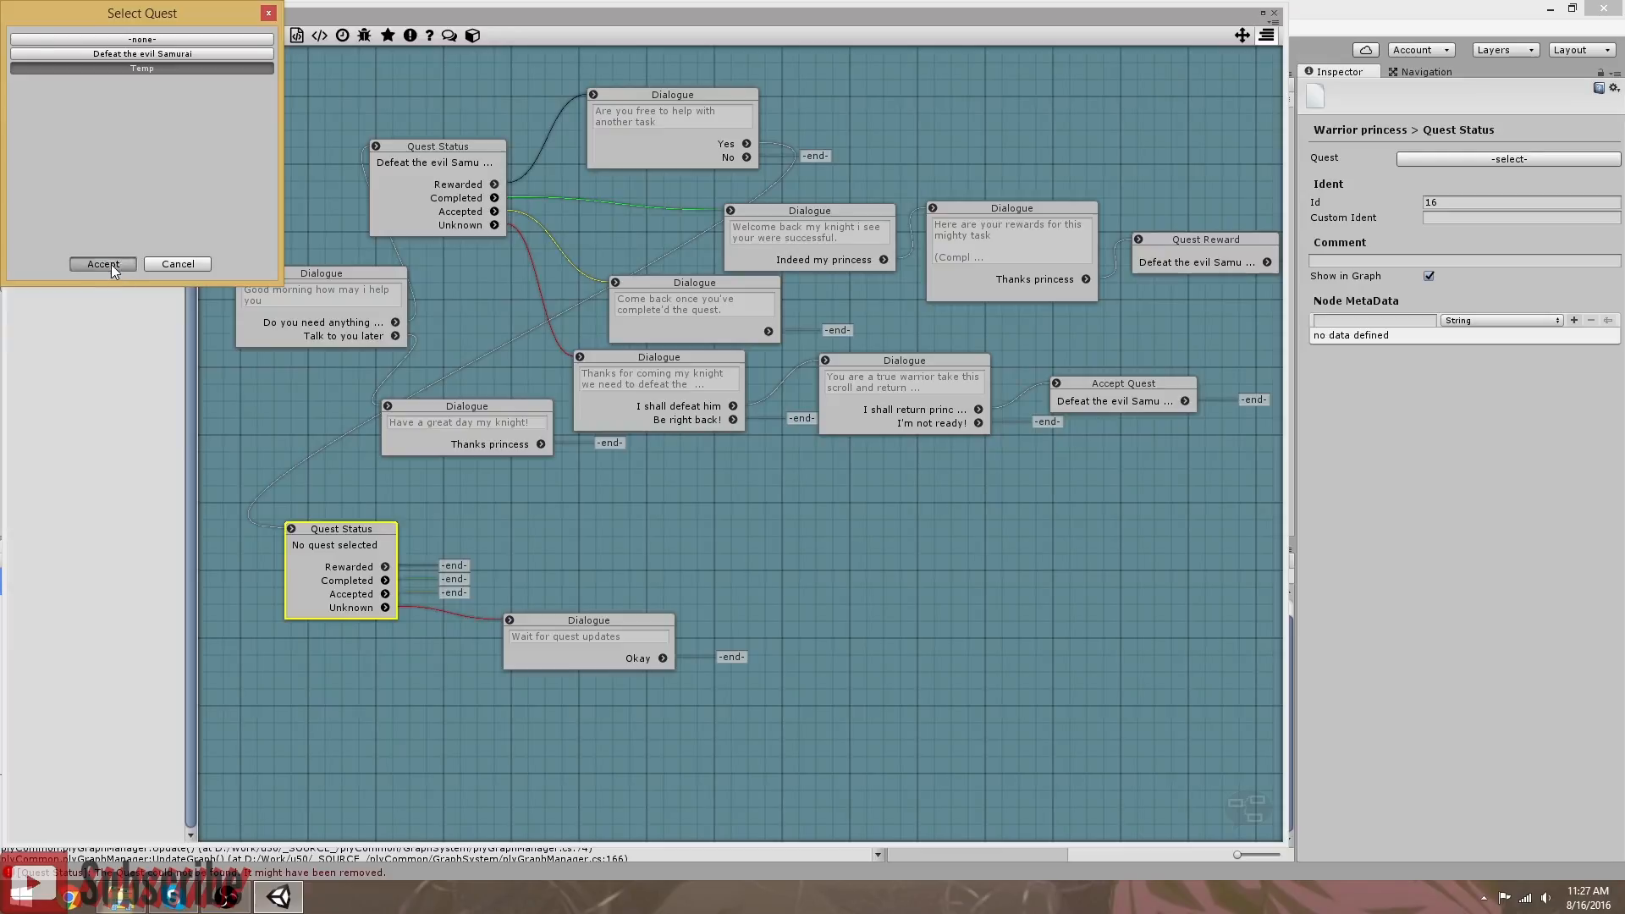
click(103, 263)
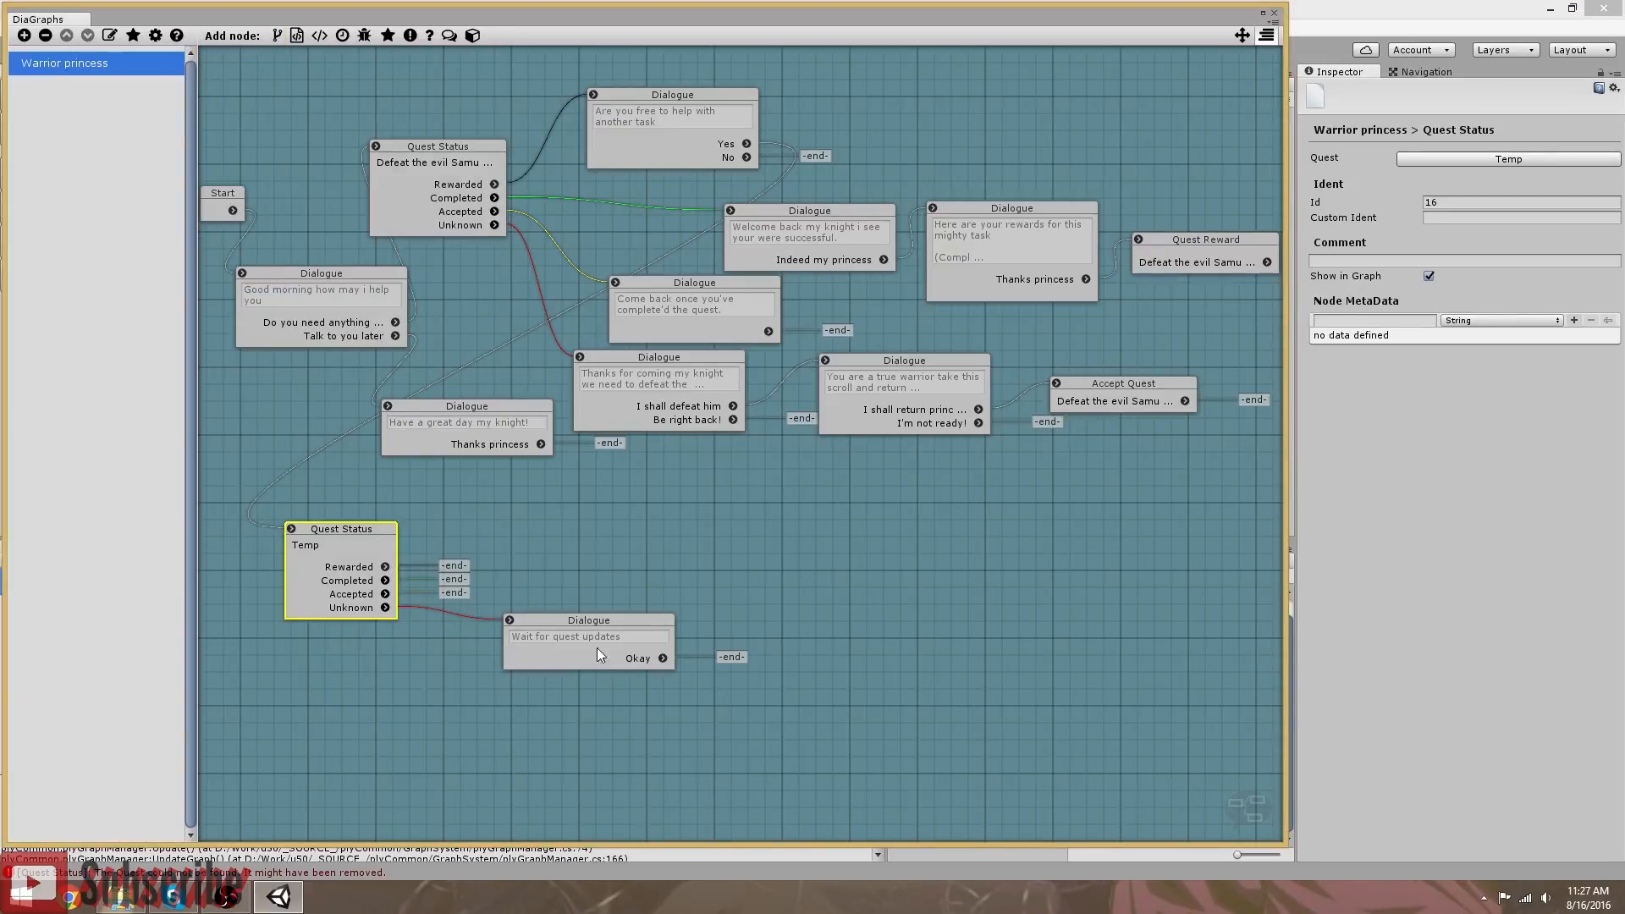
click(570, 620)
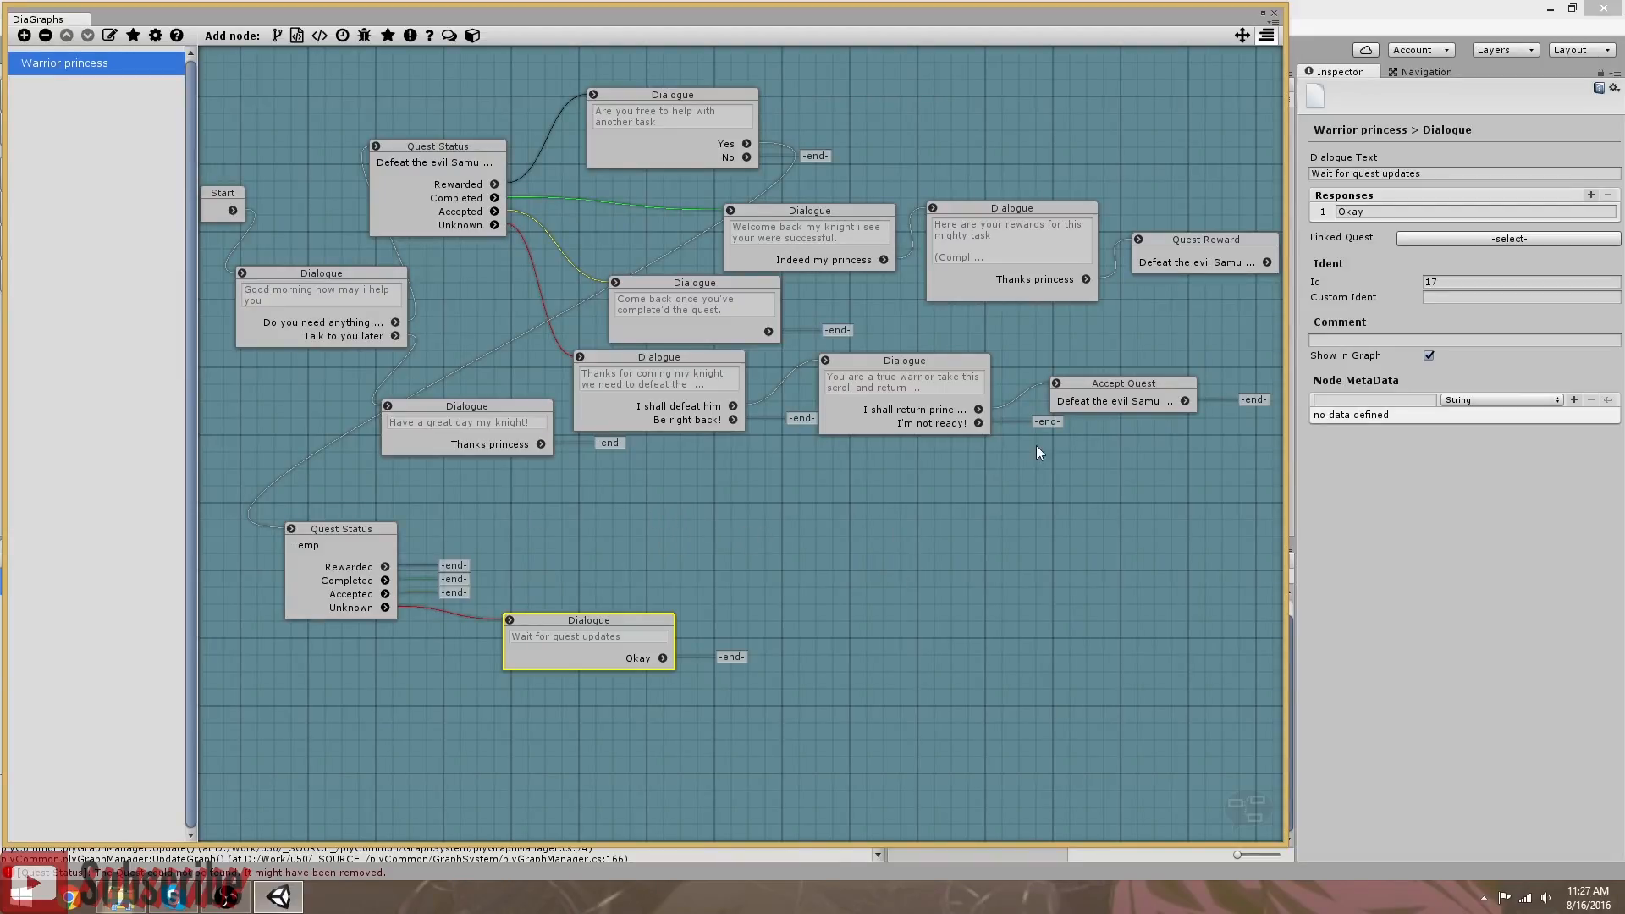
click(1275, 15)
Step: Run the game, talk to the Warrior princess and end the conversation through "Talk to you later" and "Thanks princess"
click(14, 97)
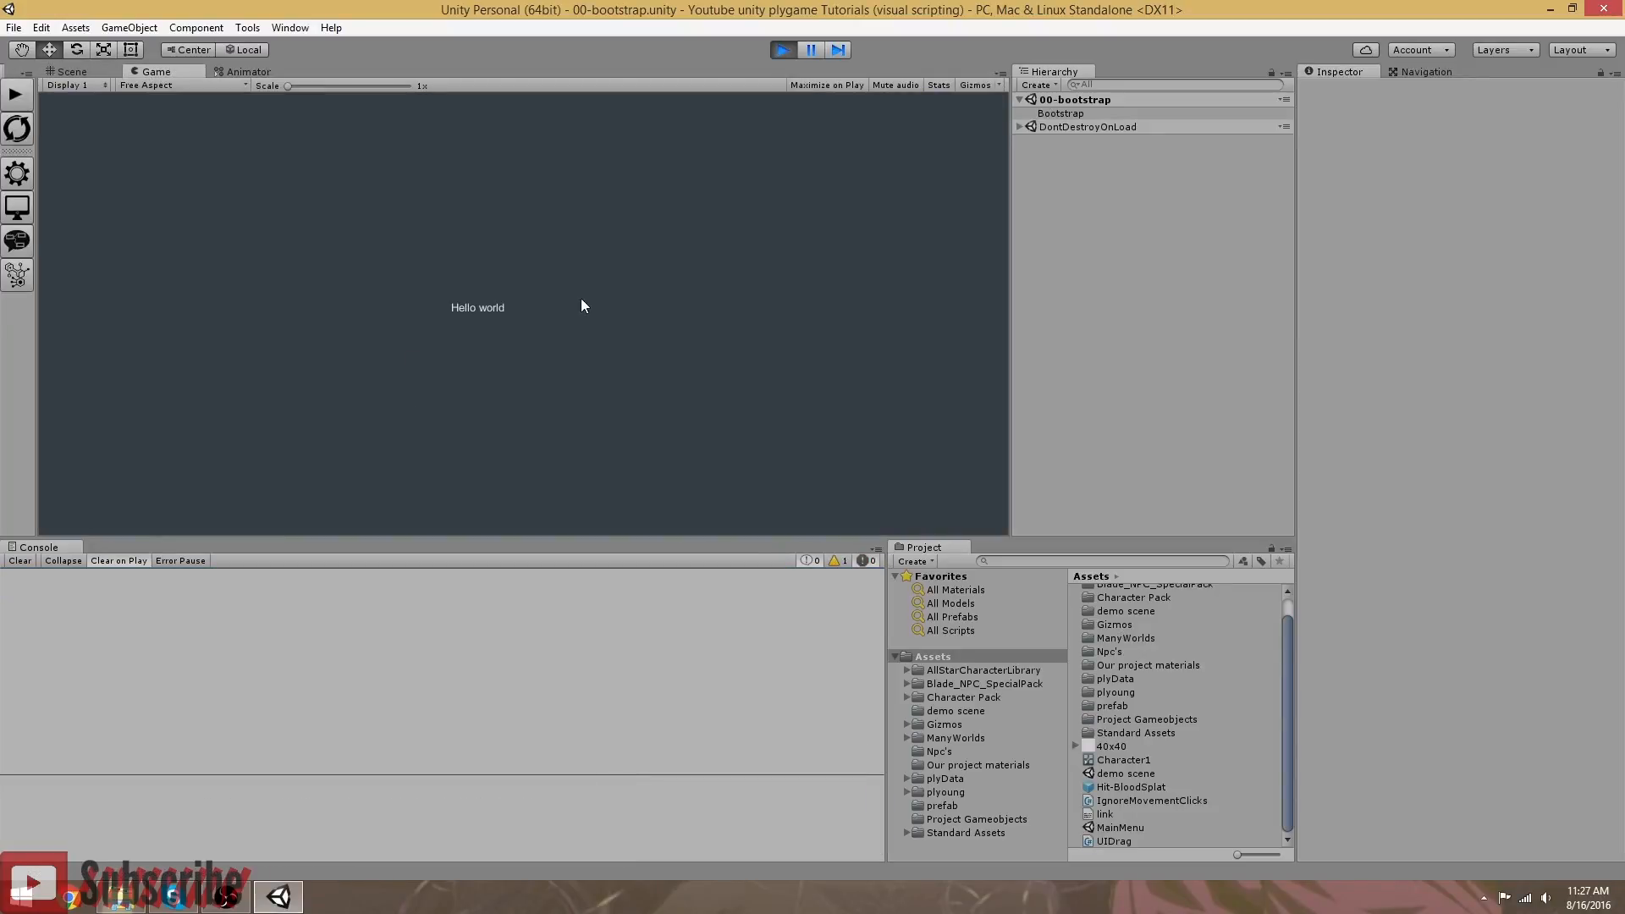
click(521, 231)
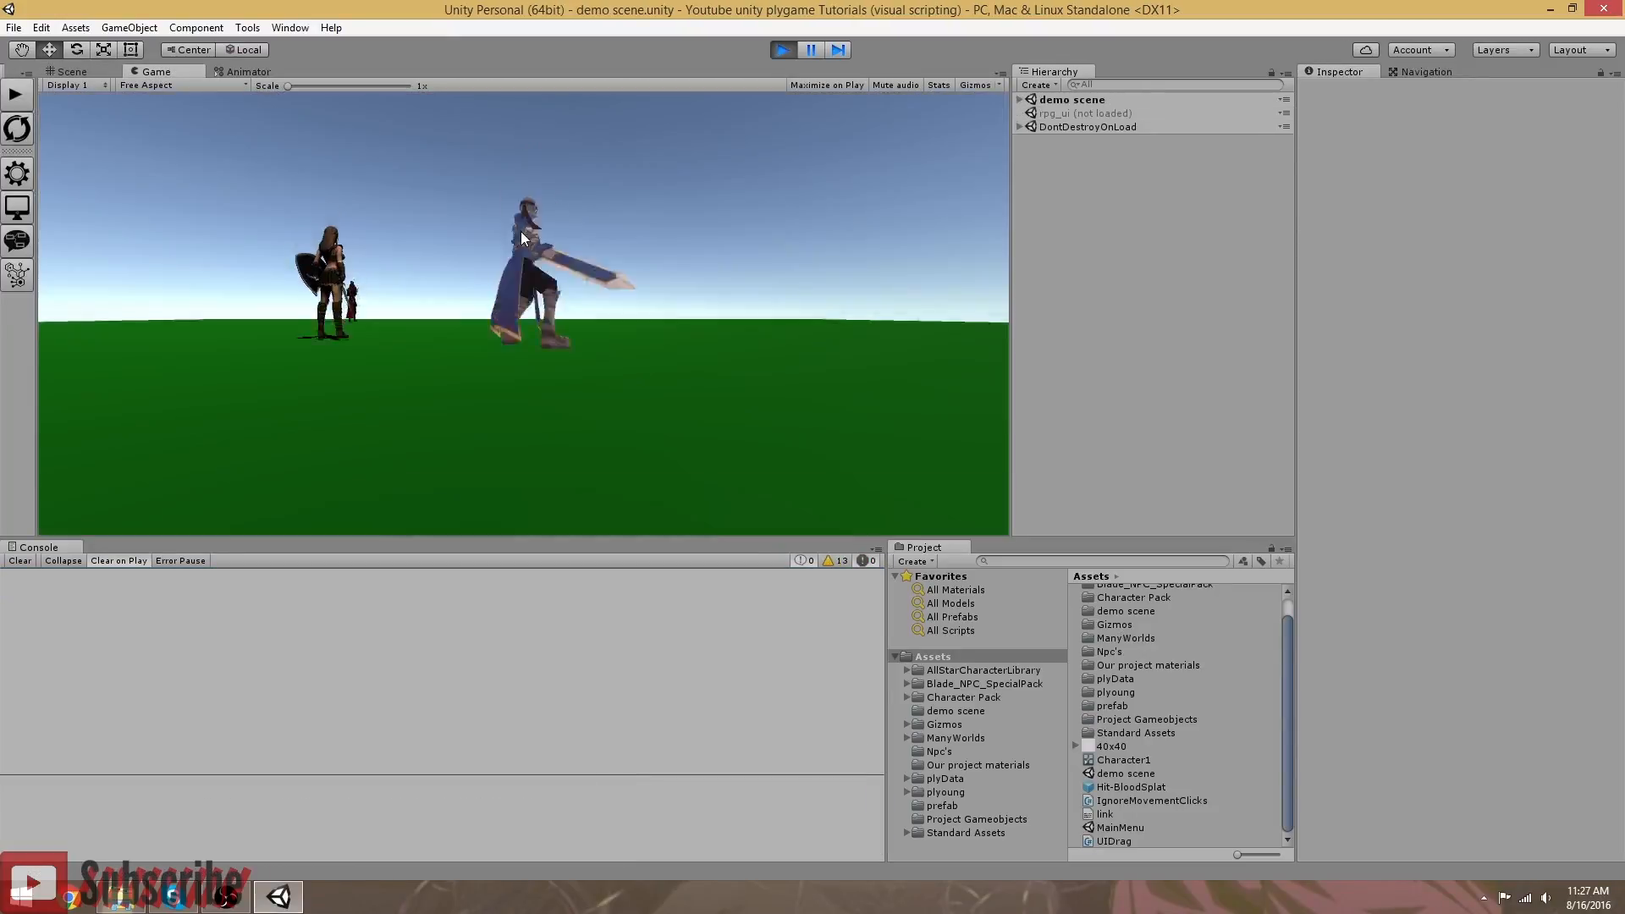
right_drag(655, 342, 627, 287)
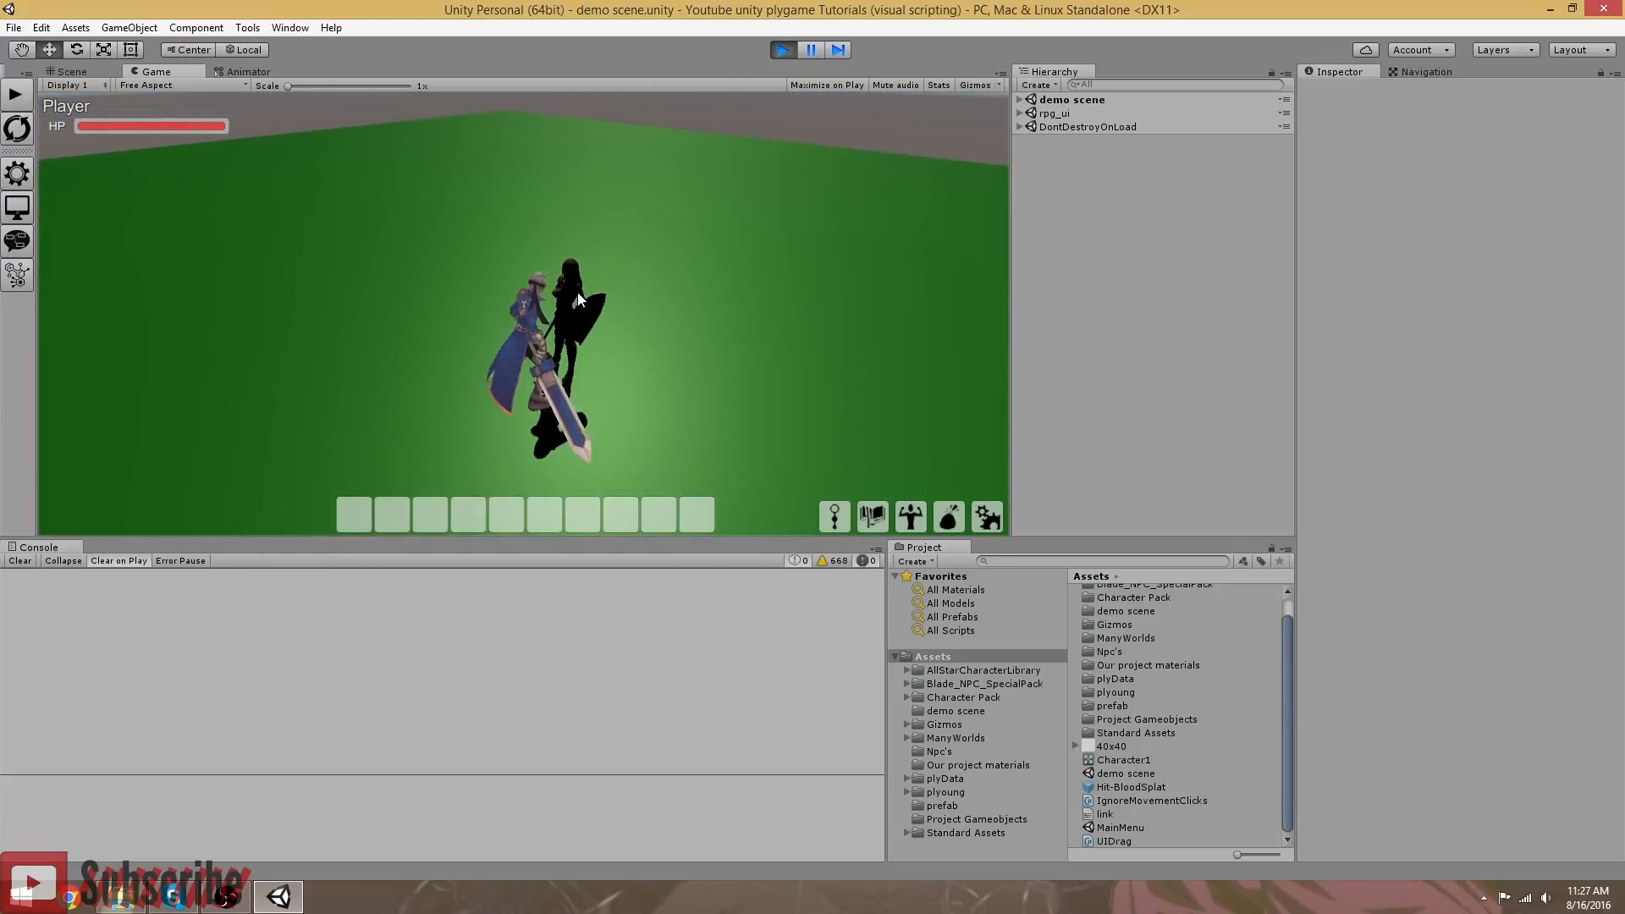
right_drag(566, 334, 633, 353)
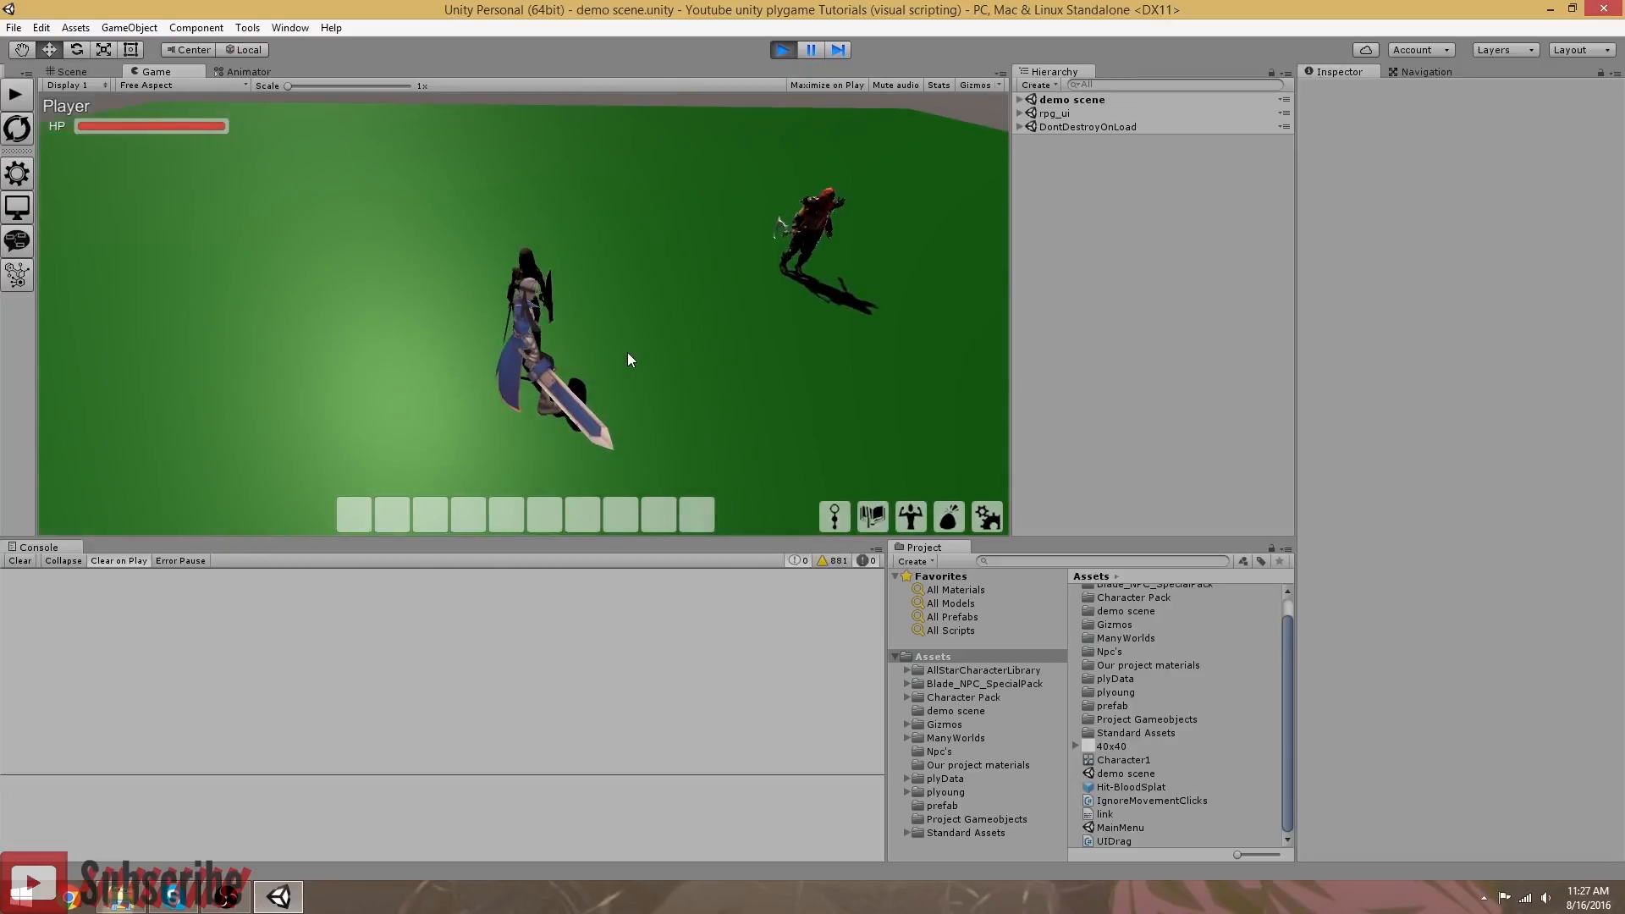
key(e)
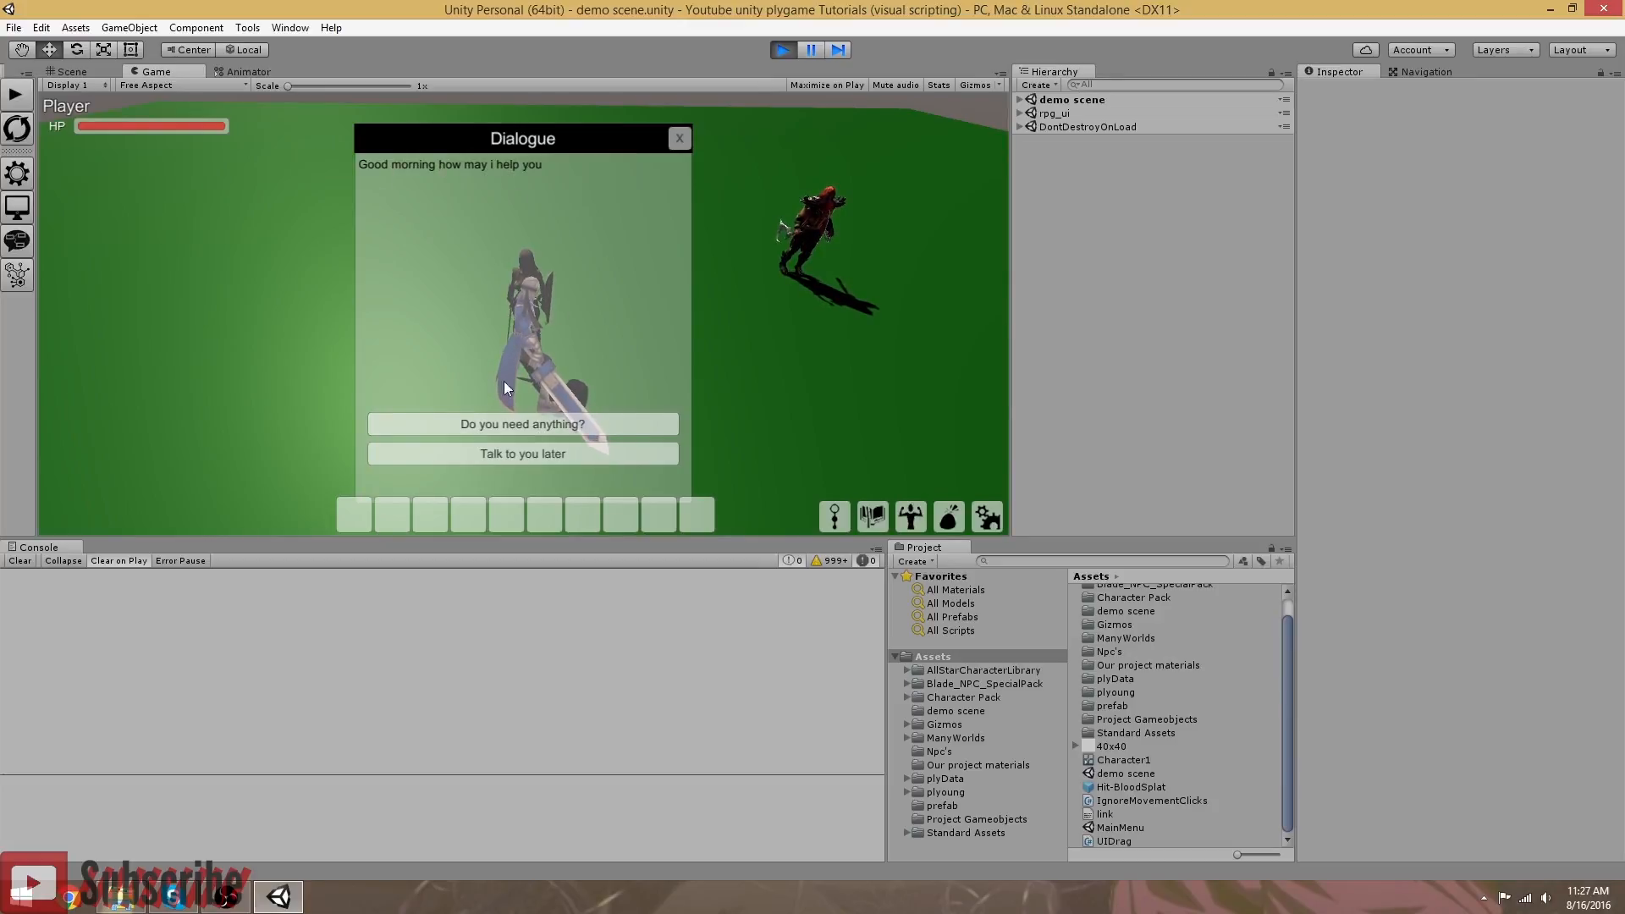
click(491, 456)
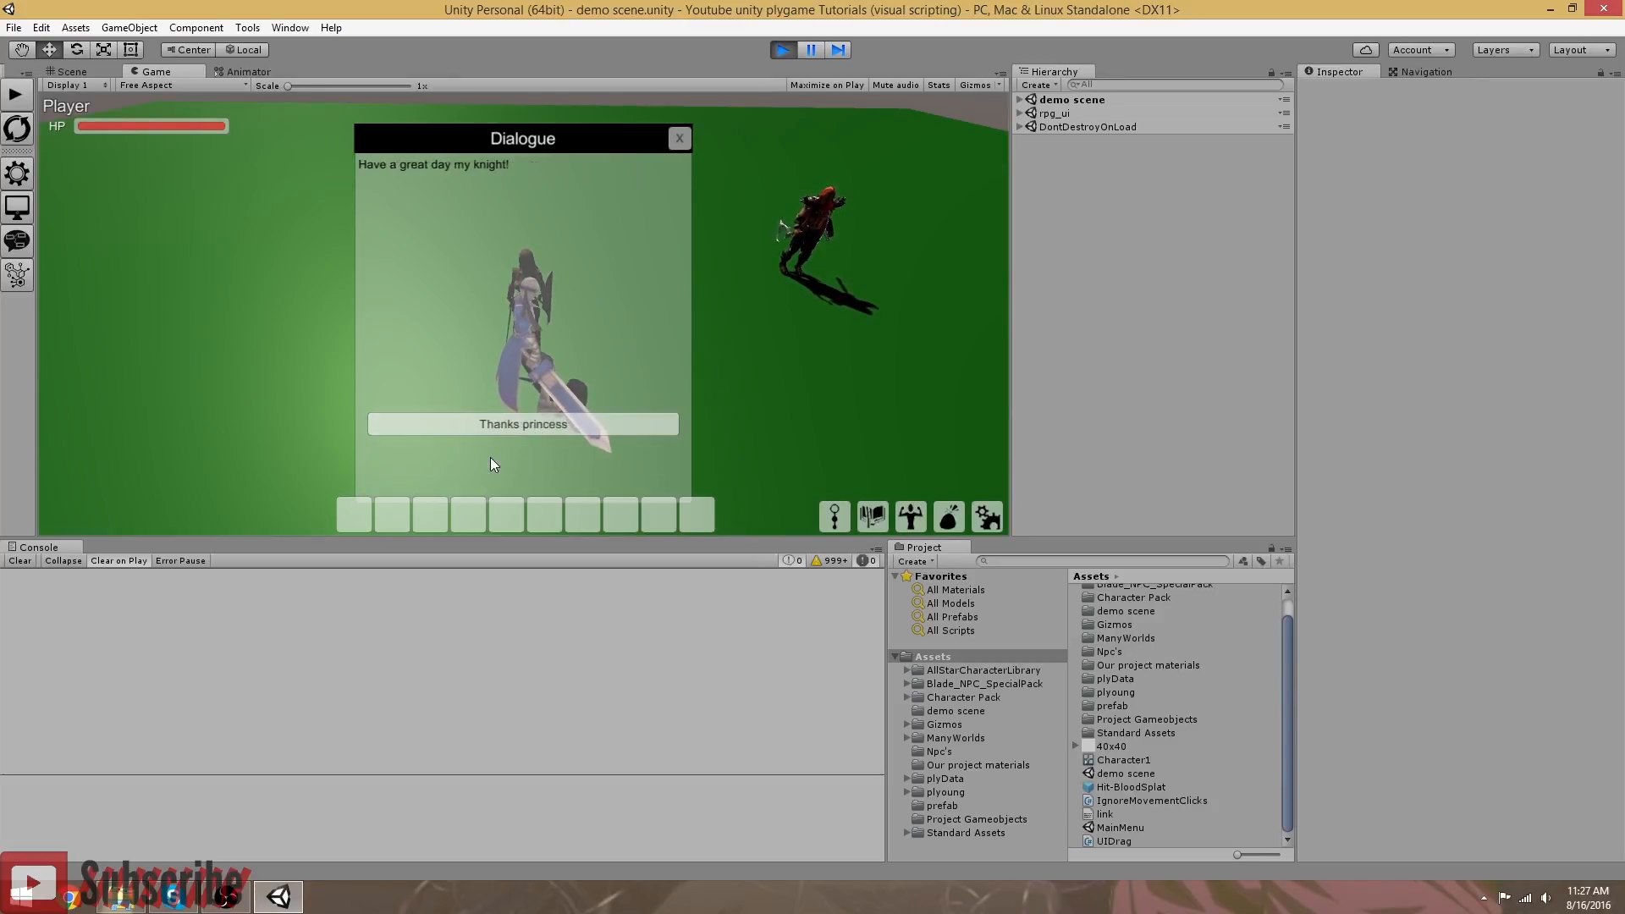
click(559, 424)
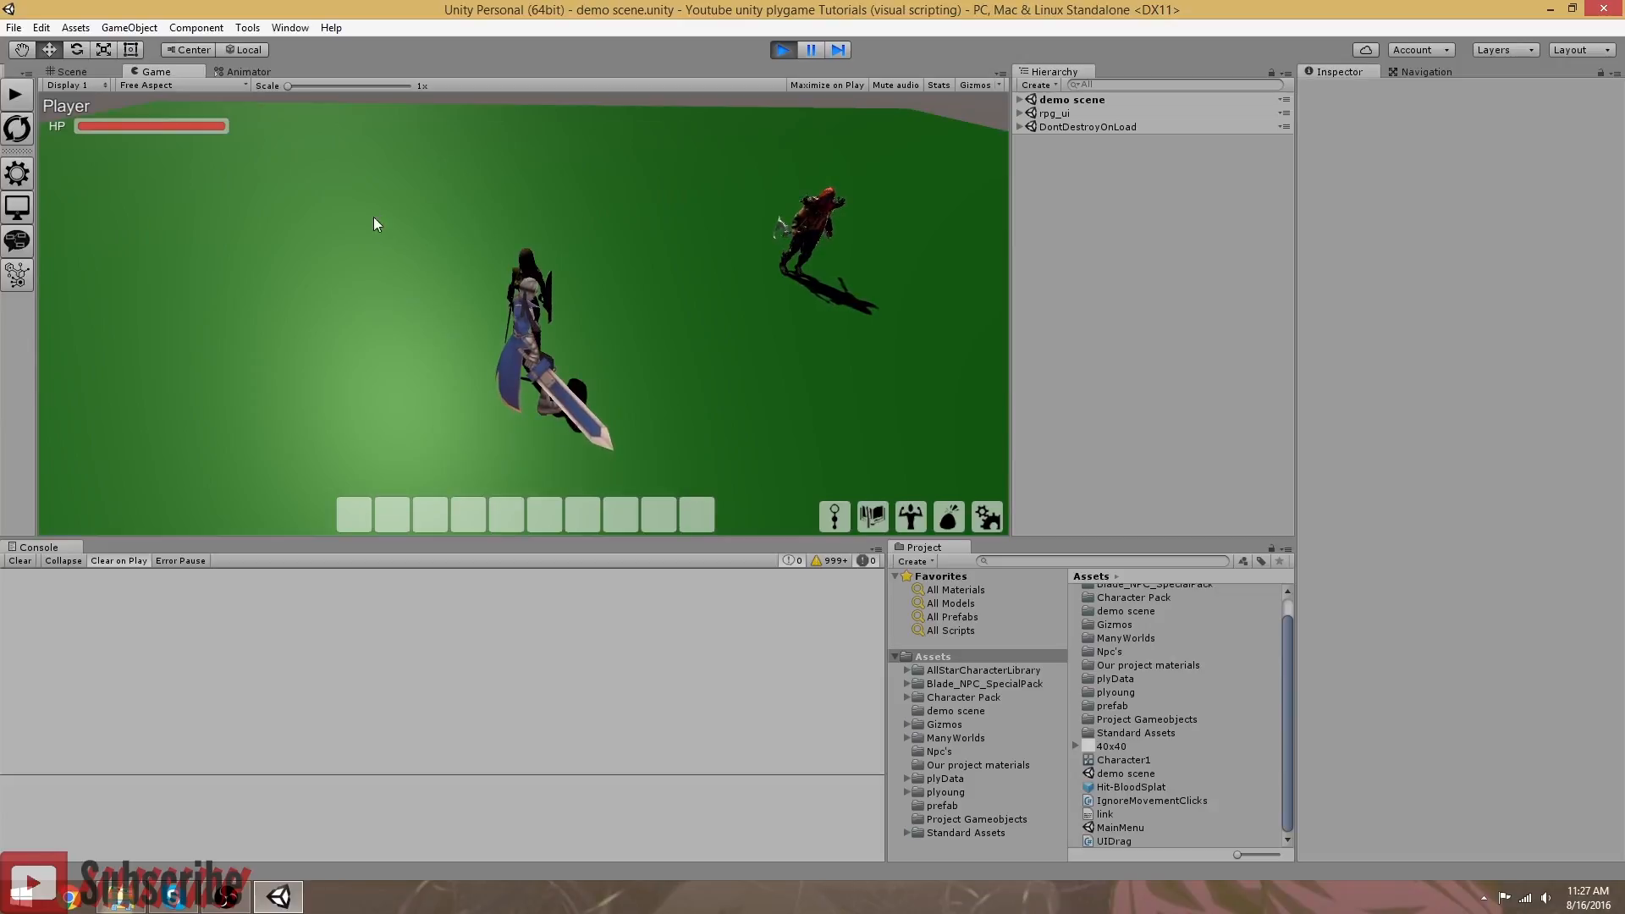
Step: Talk to the princess again, ask "Do you need anything?" and decline with "Be right back!"
click(559, 293)
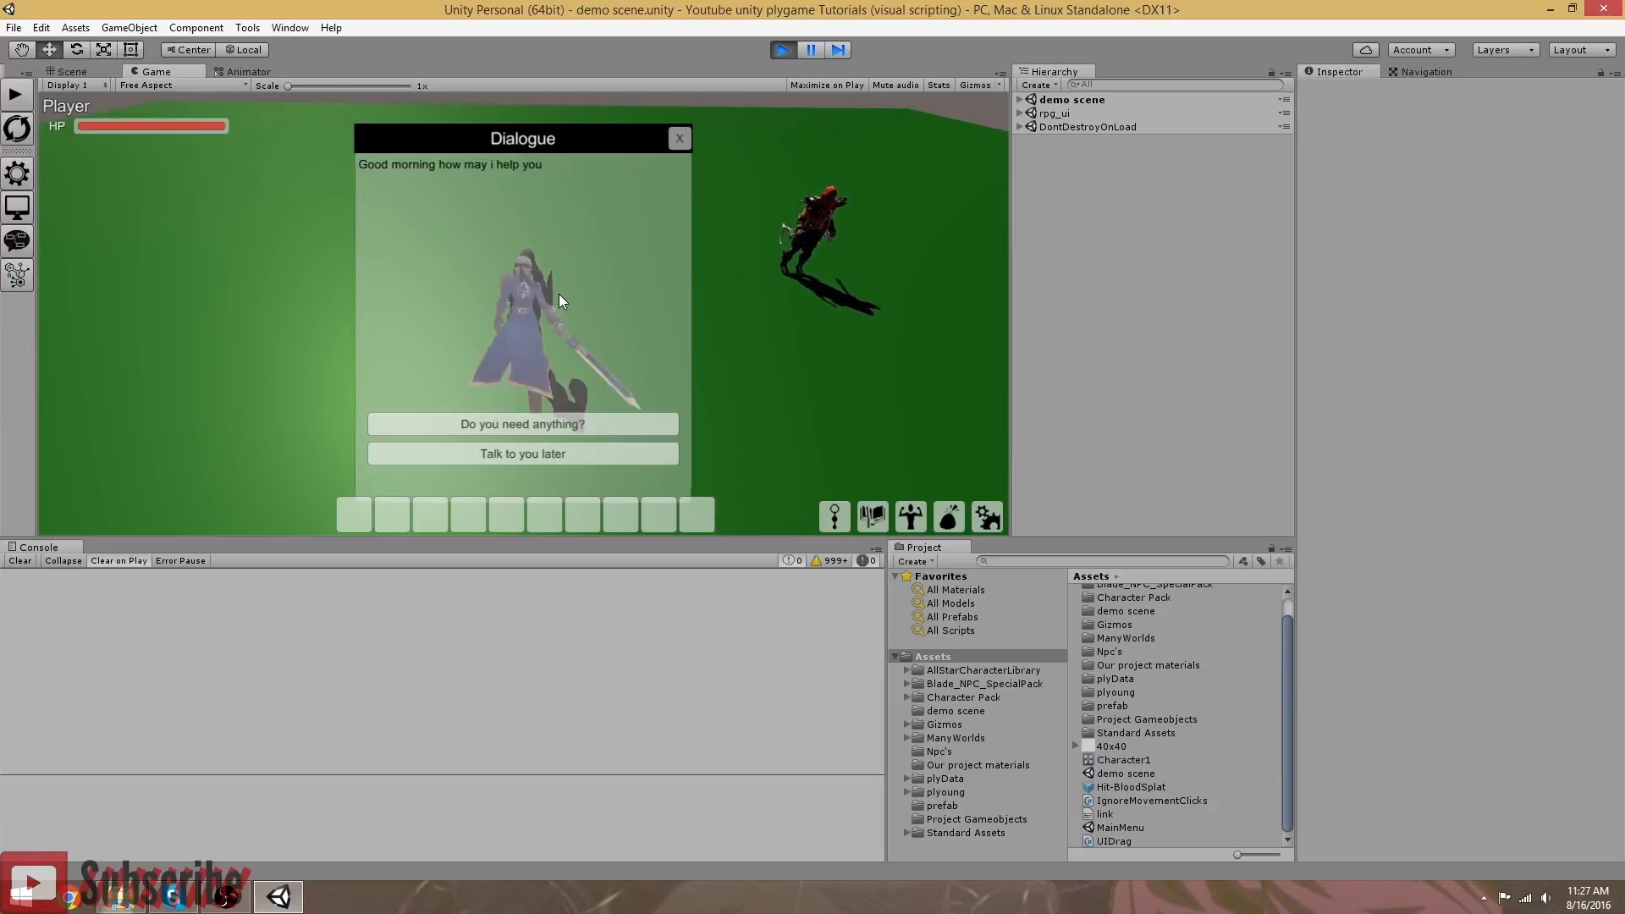
click(502, 428)
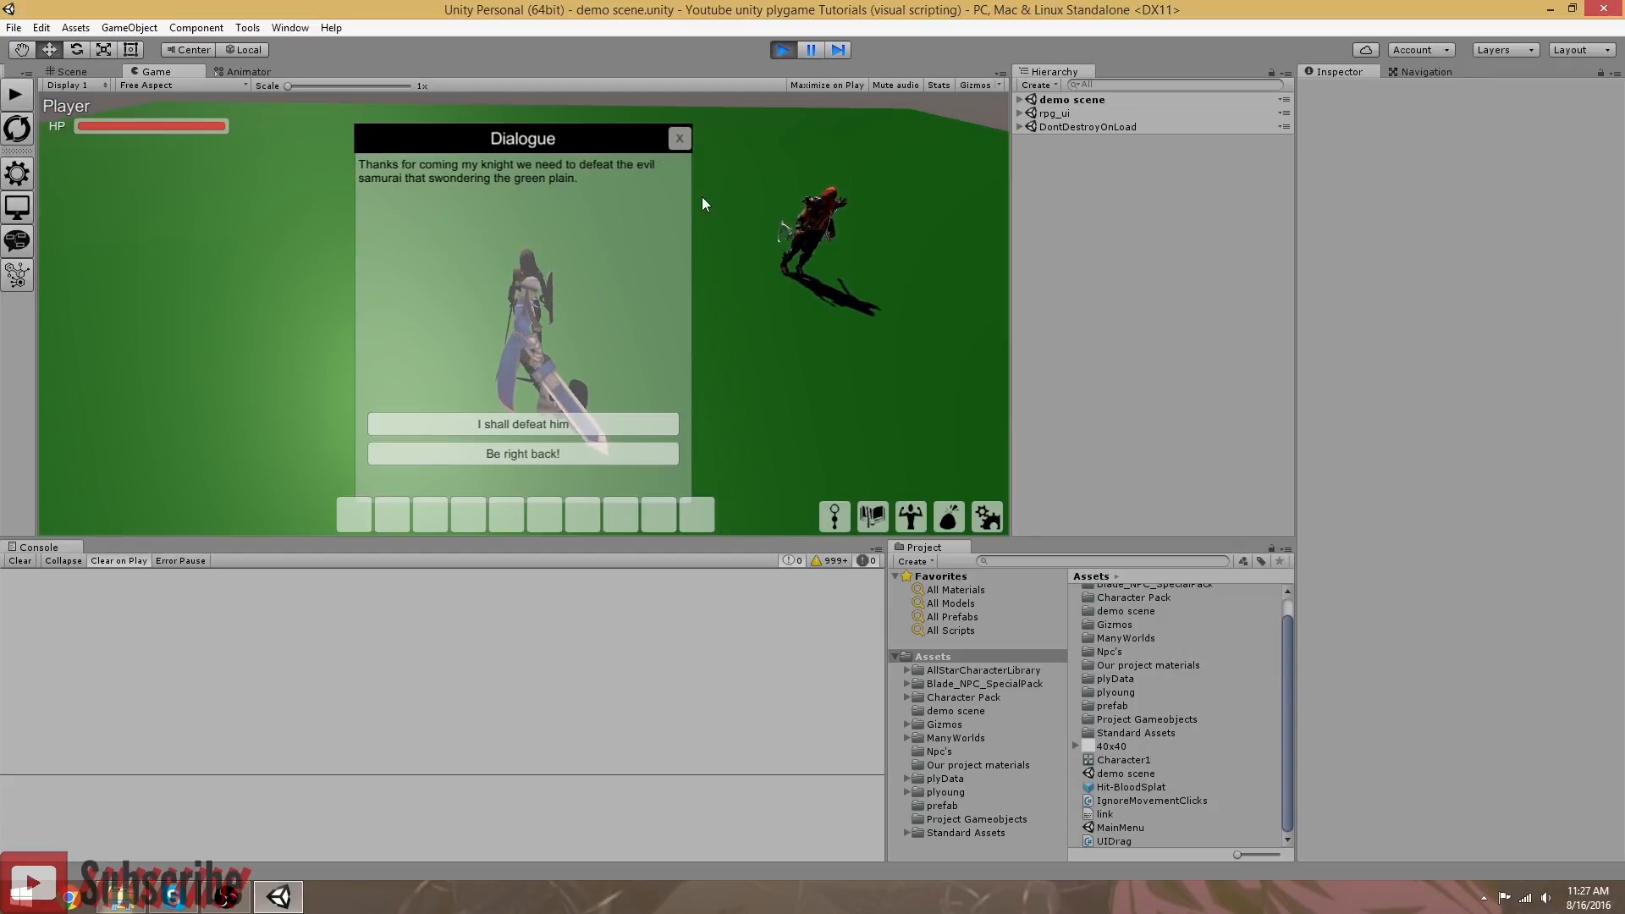
click(492, 455)
Step: Ask the princess for a task once more and accept her samurai quest with "I shall return princess"
click(493, 455)
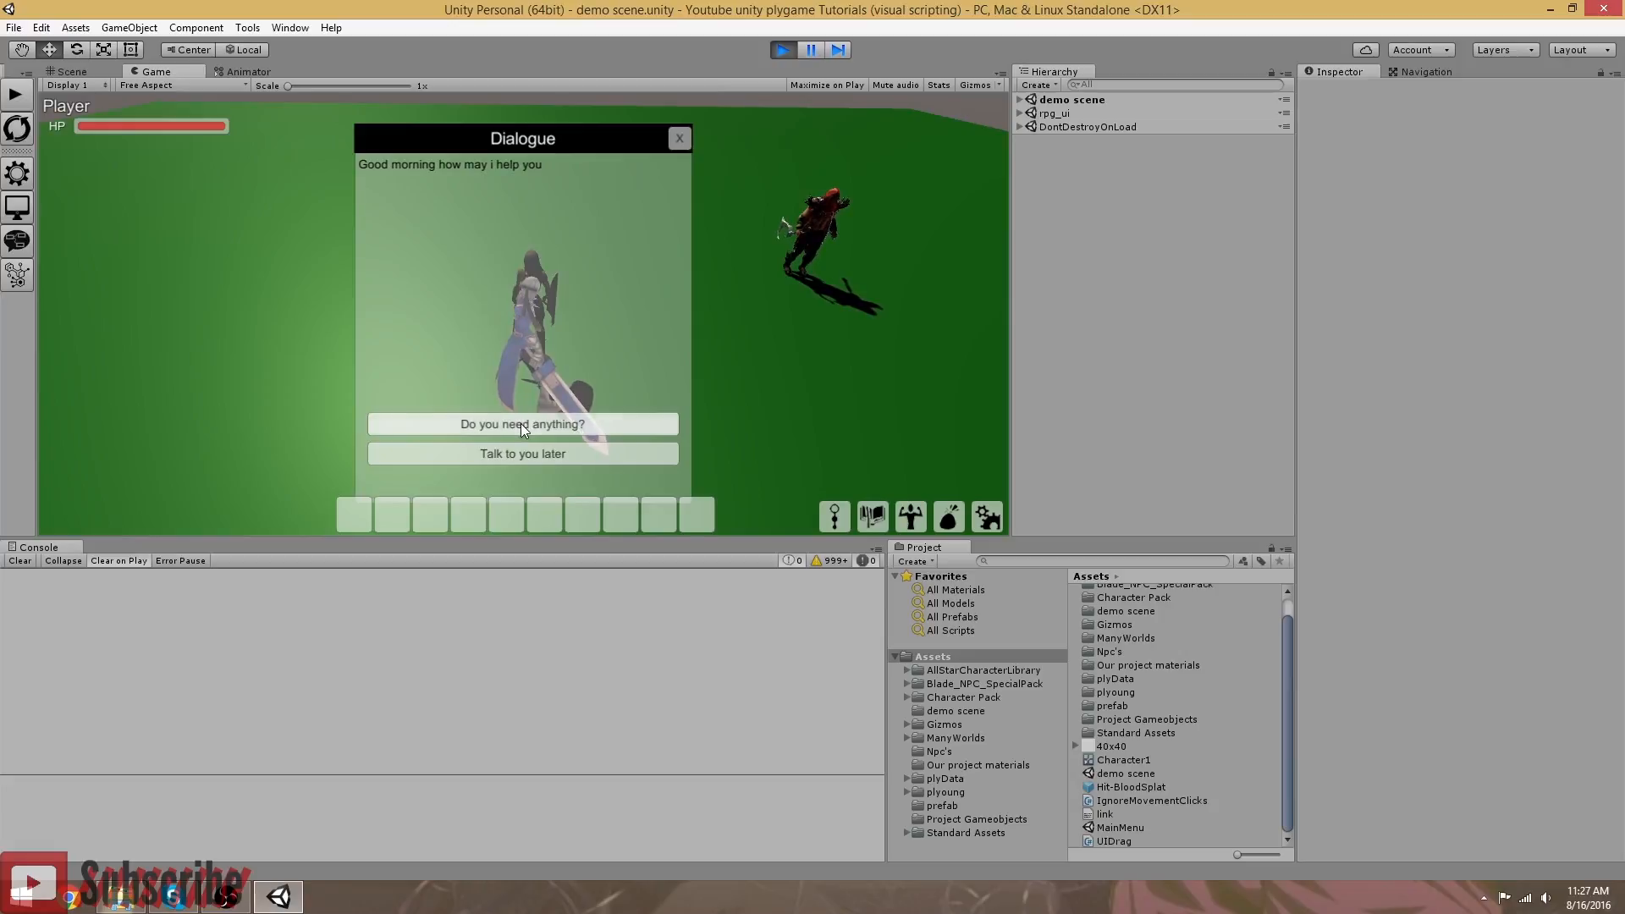
click(520, 425)
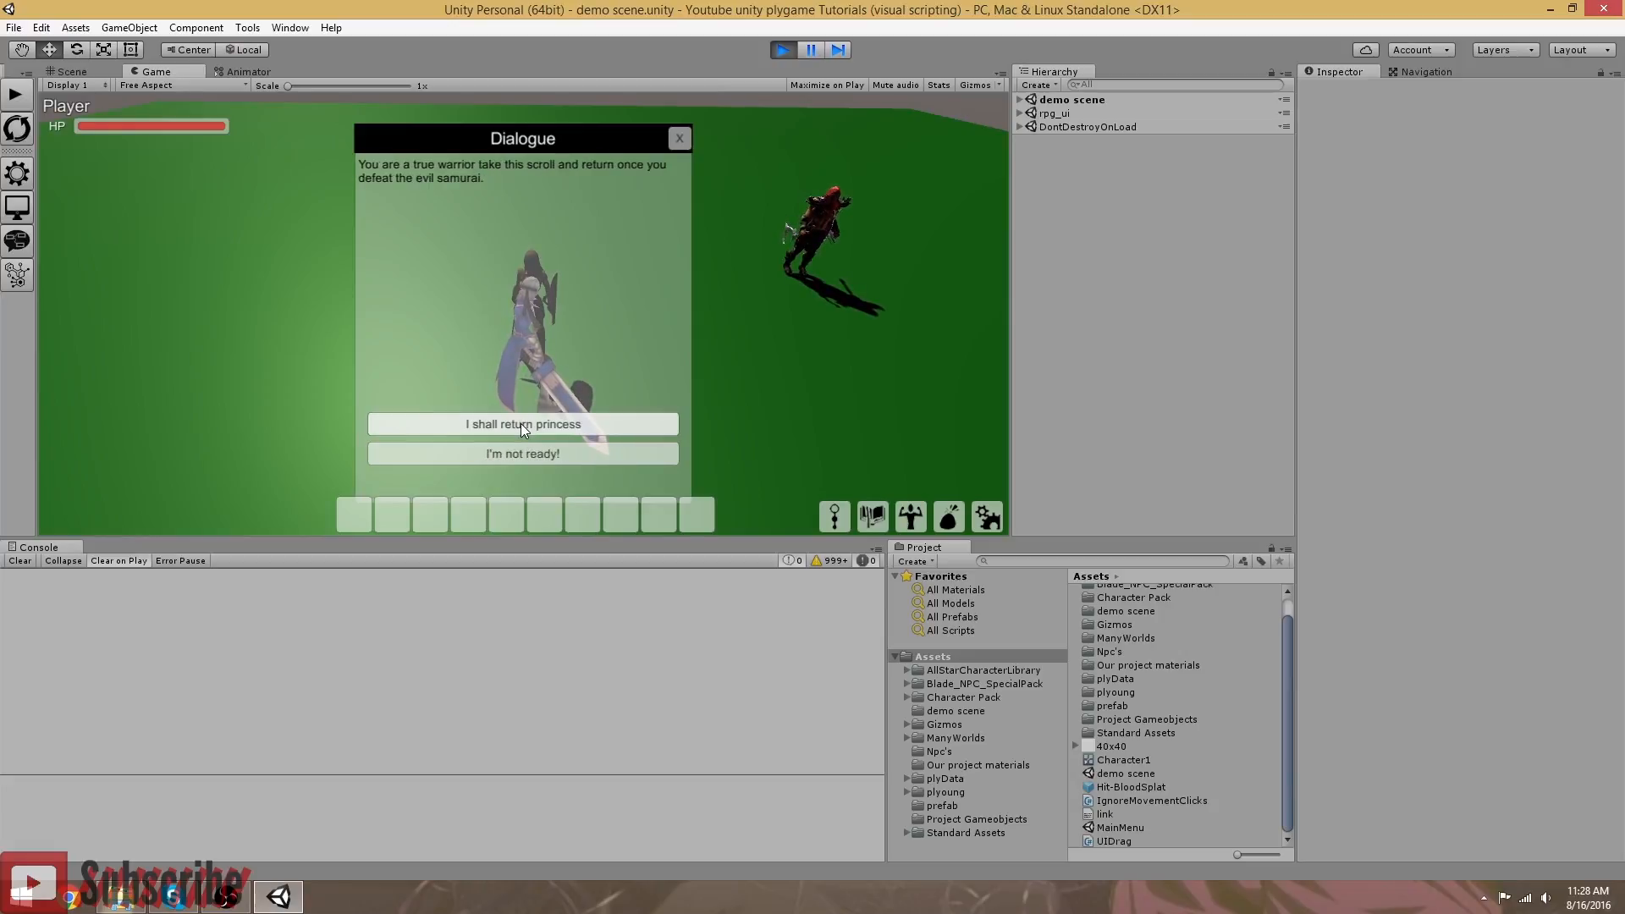
click(523, 424)
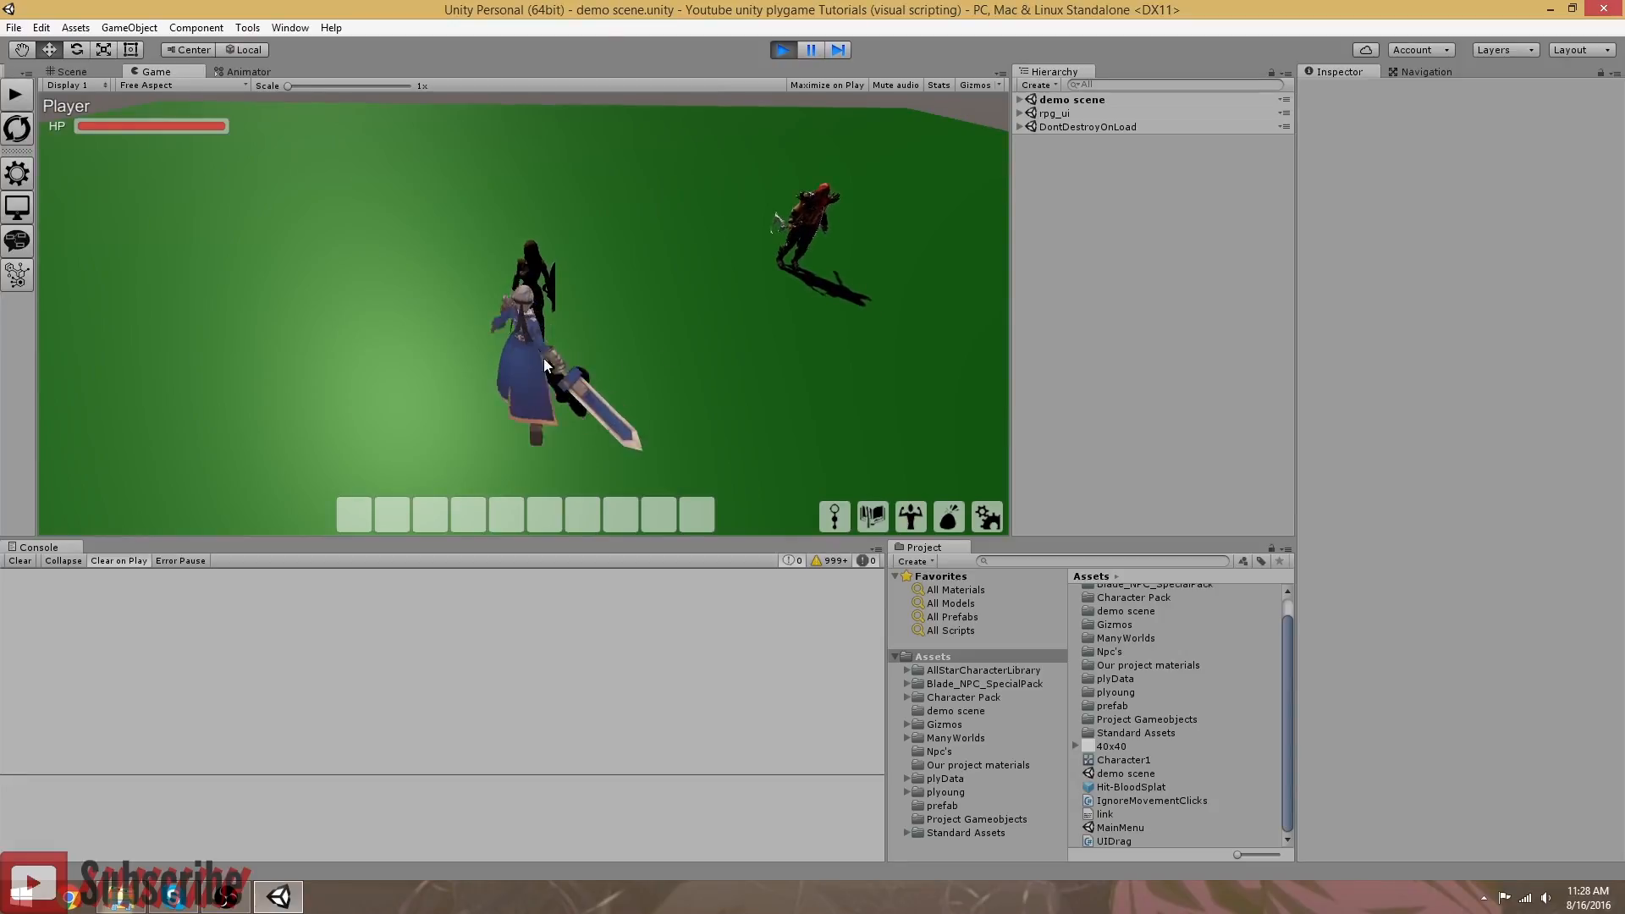
Step: Read the "Defeat the evil Samurai" entry in the in-game Quest Log and close the log
right_drag(221, 302, 347, 308)
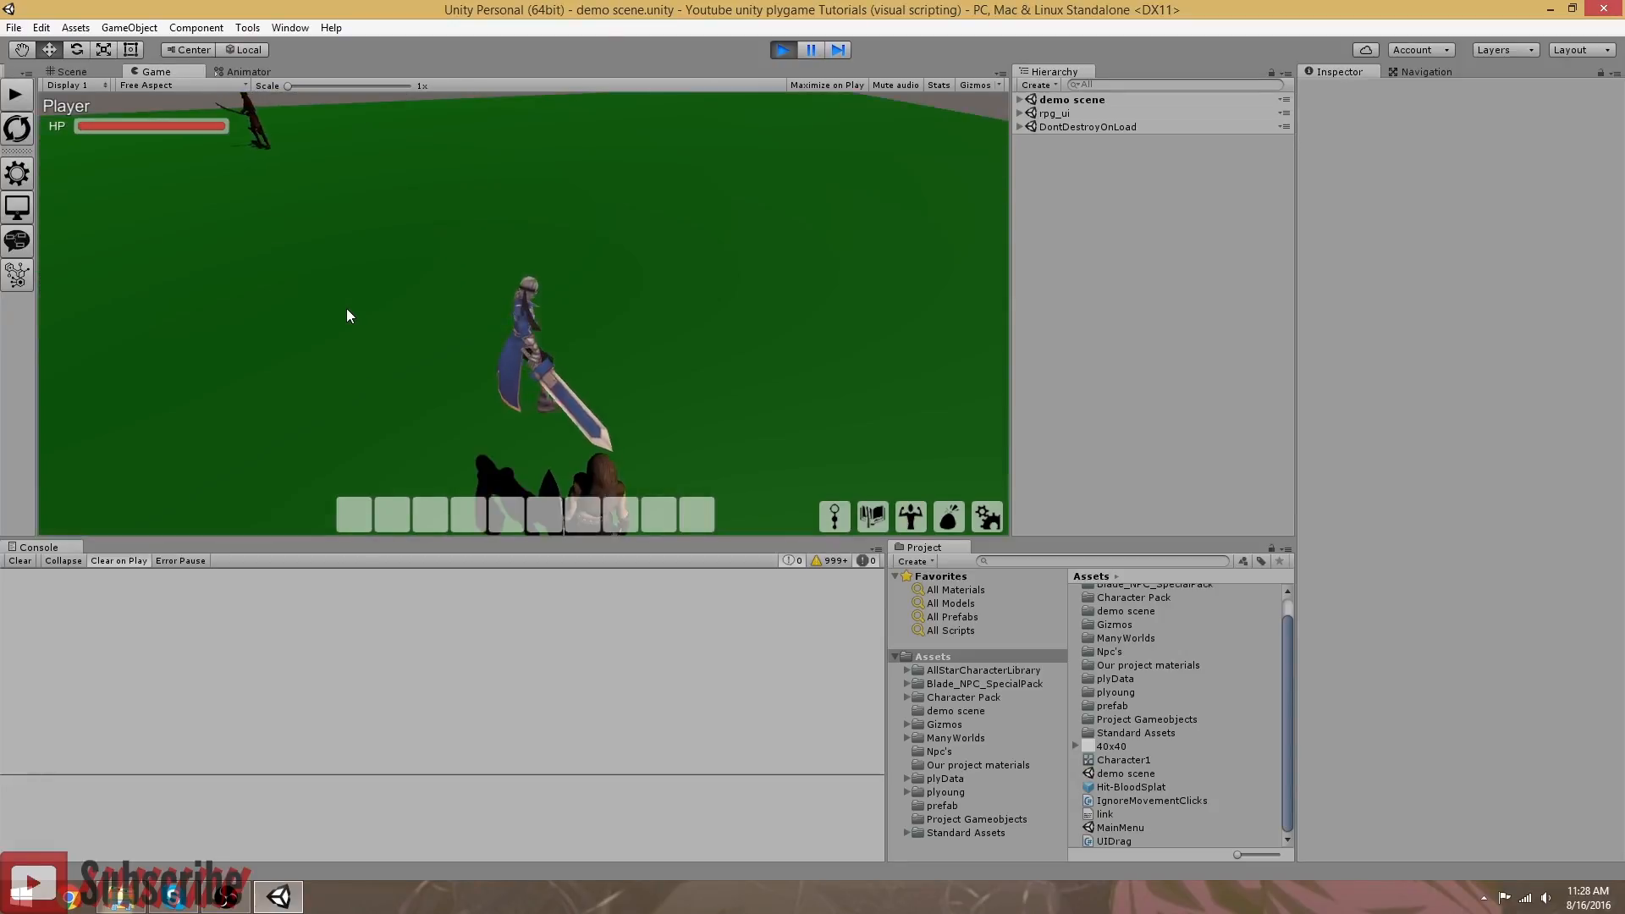
click(864, 517)
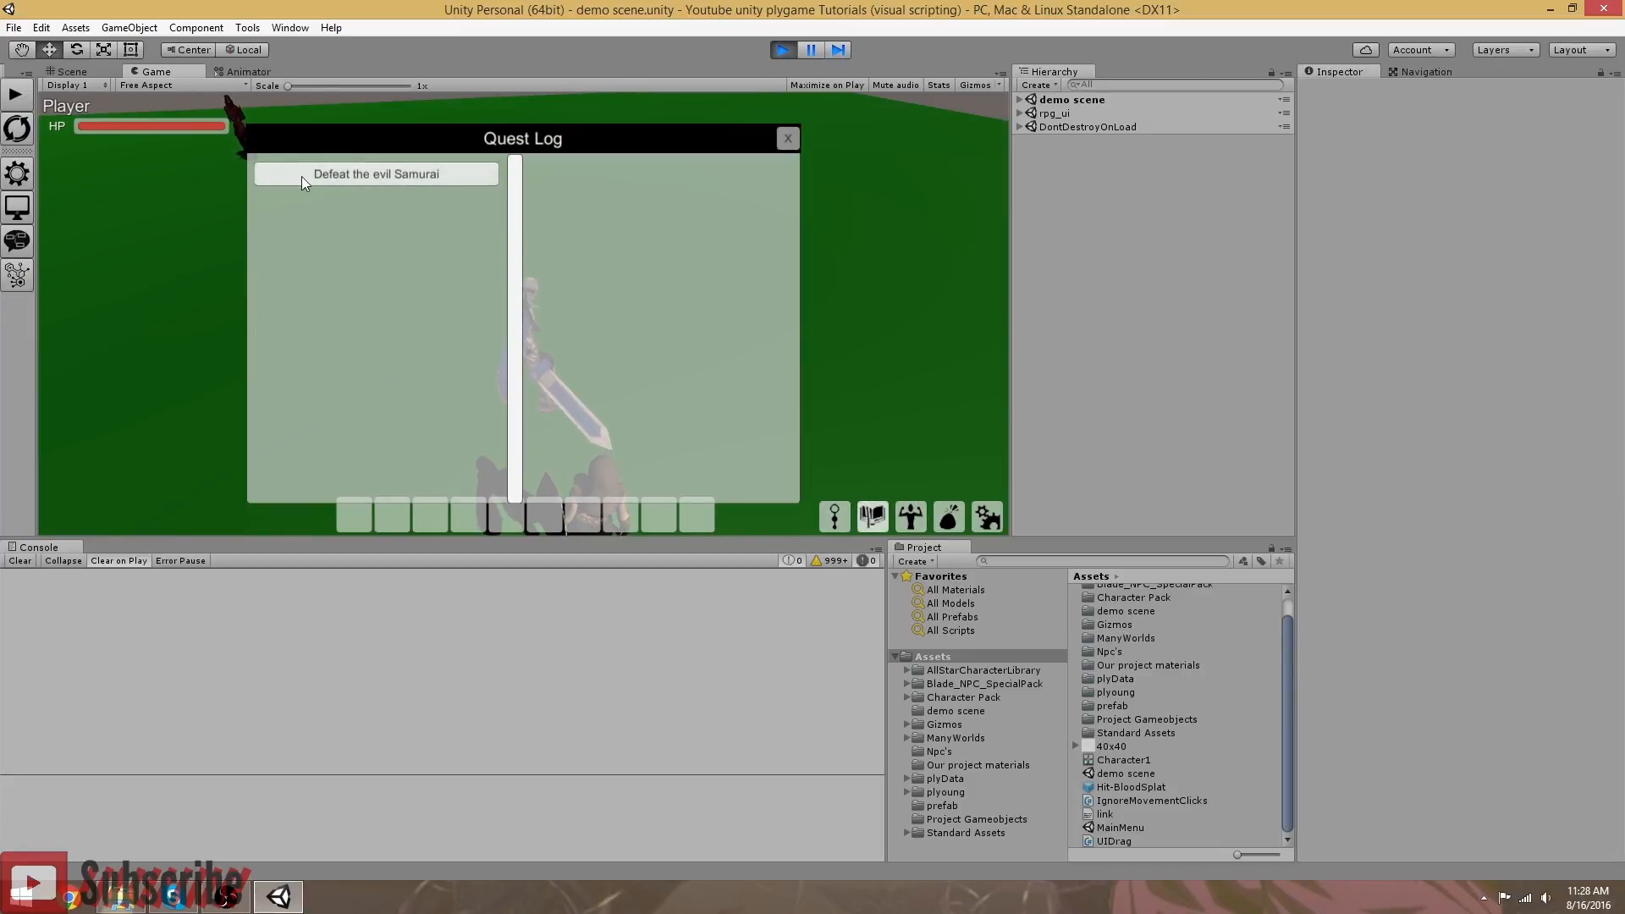
click(420, 180)
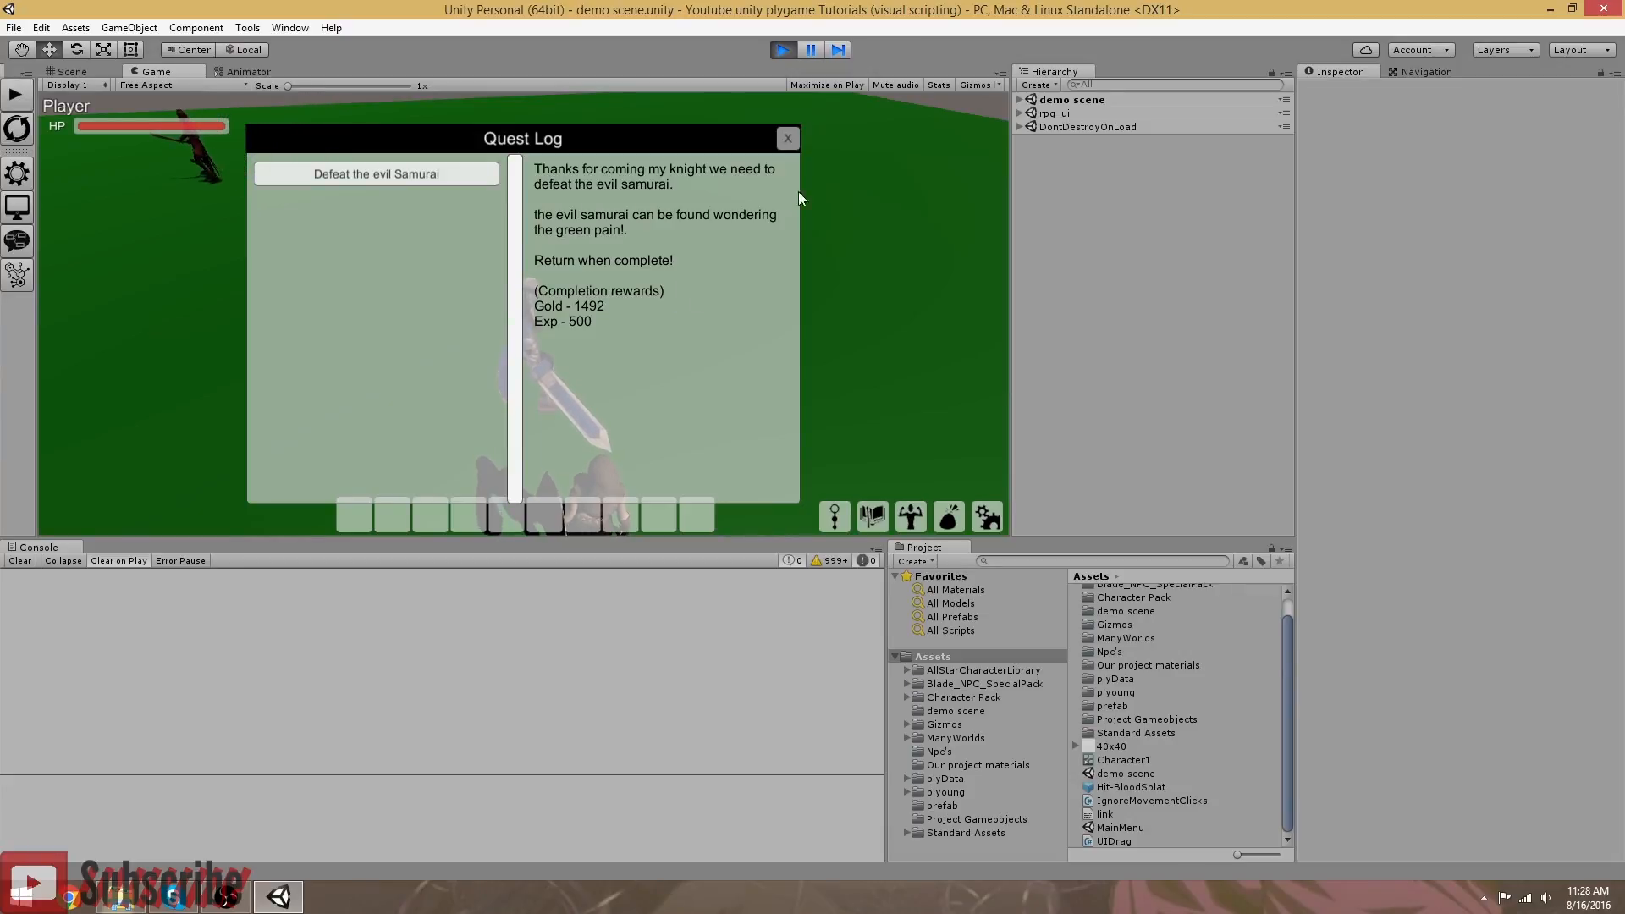
click(788, 139)
Step: Add the Slash skill to the player's action bar and close the skills window
right_drag(730, 210, 739, 193)
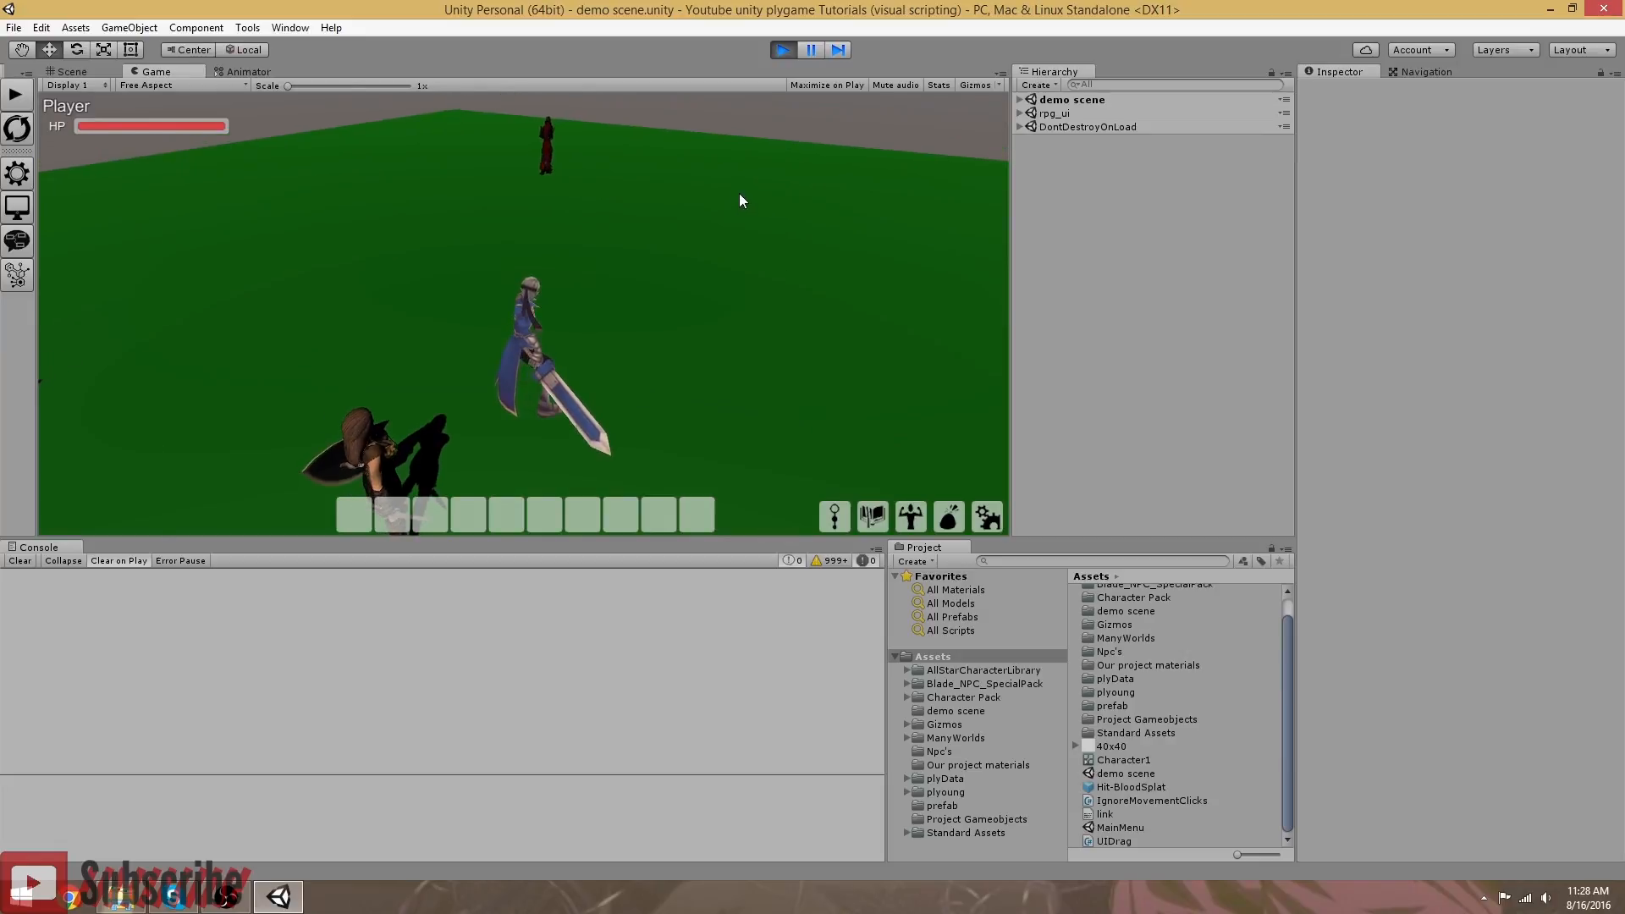
click(845, 519)
click(286, 186)
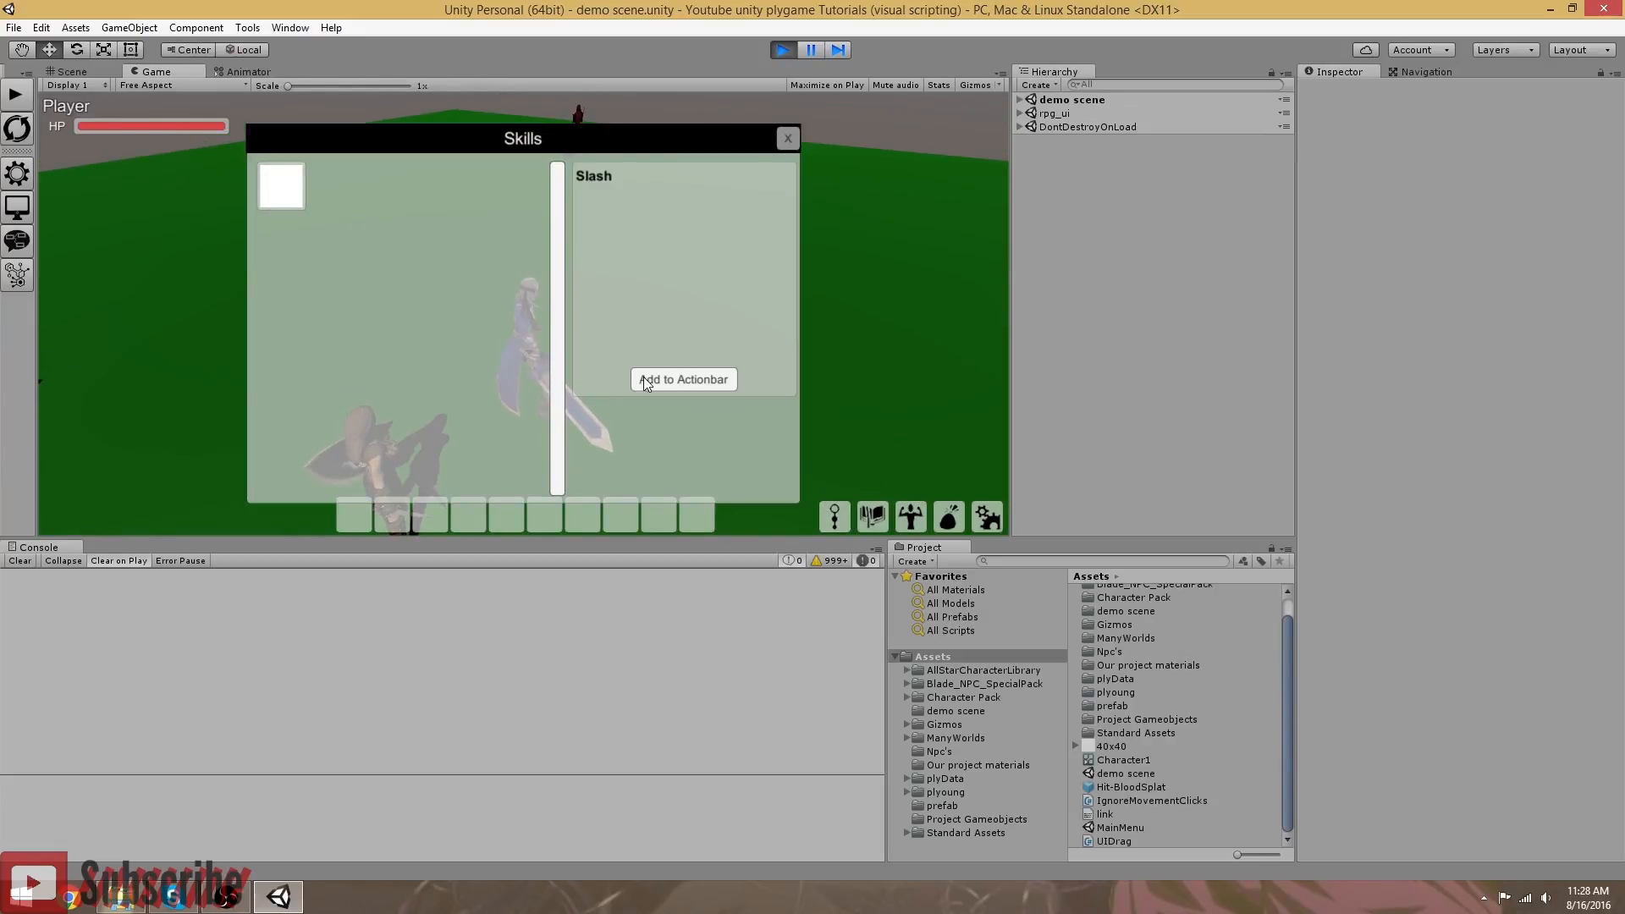
click(684, 379)
click(598, 430)
click(786, 138)
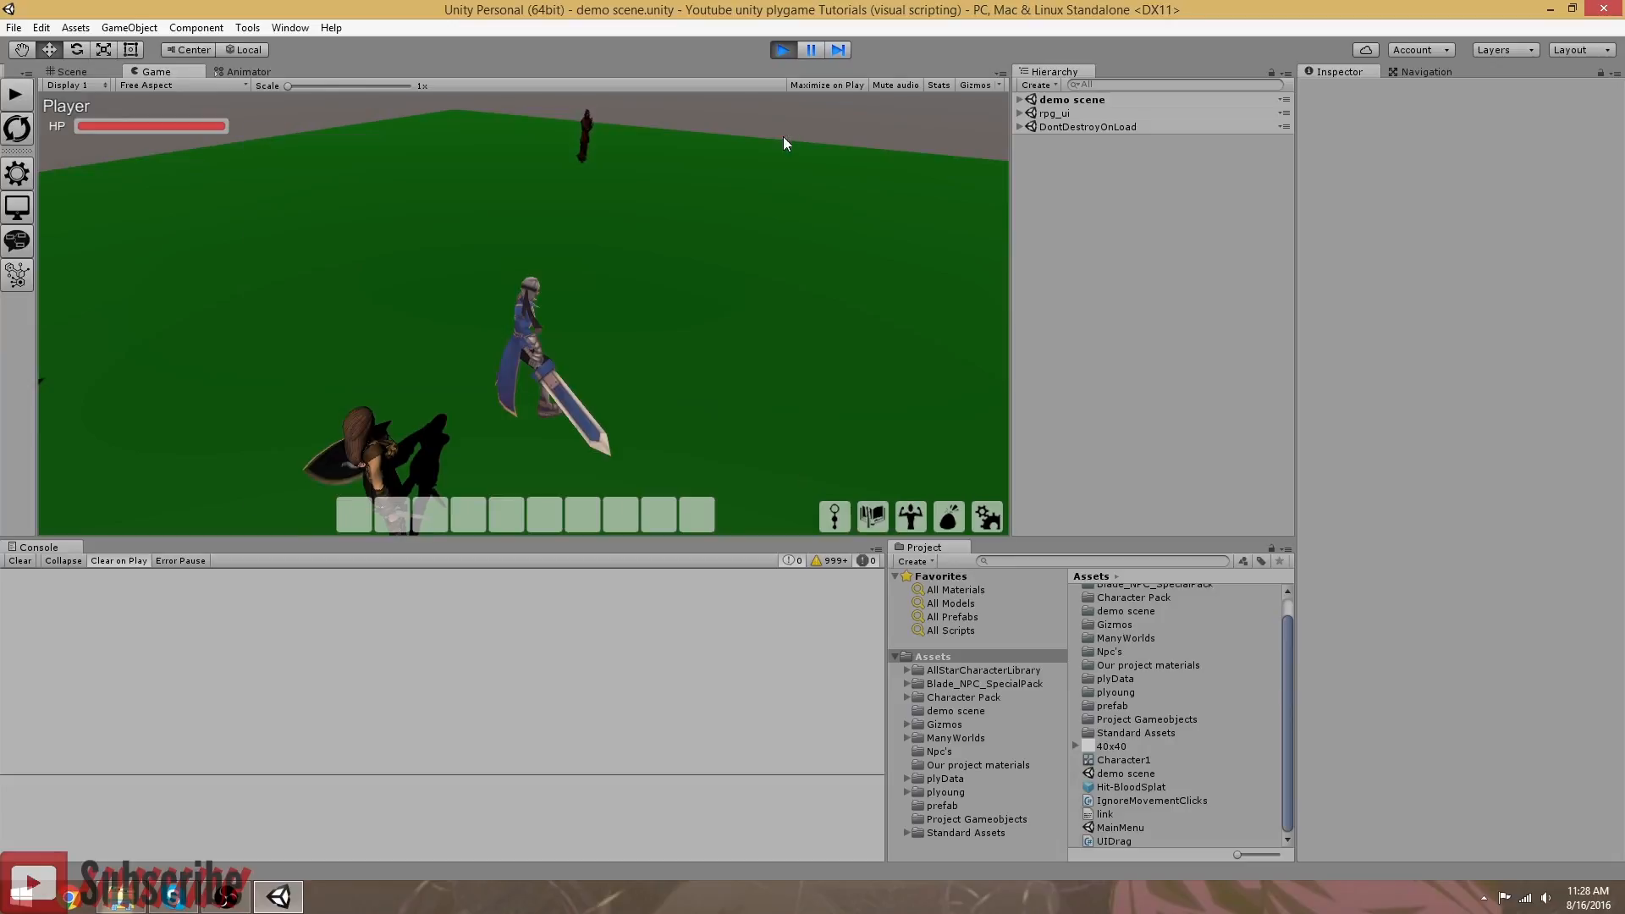
Step: Run up to the evil samurai and attack him repeatedly with the Slash skill
key(w)
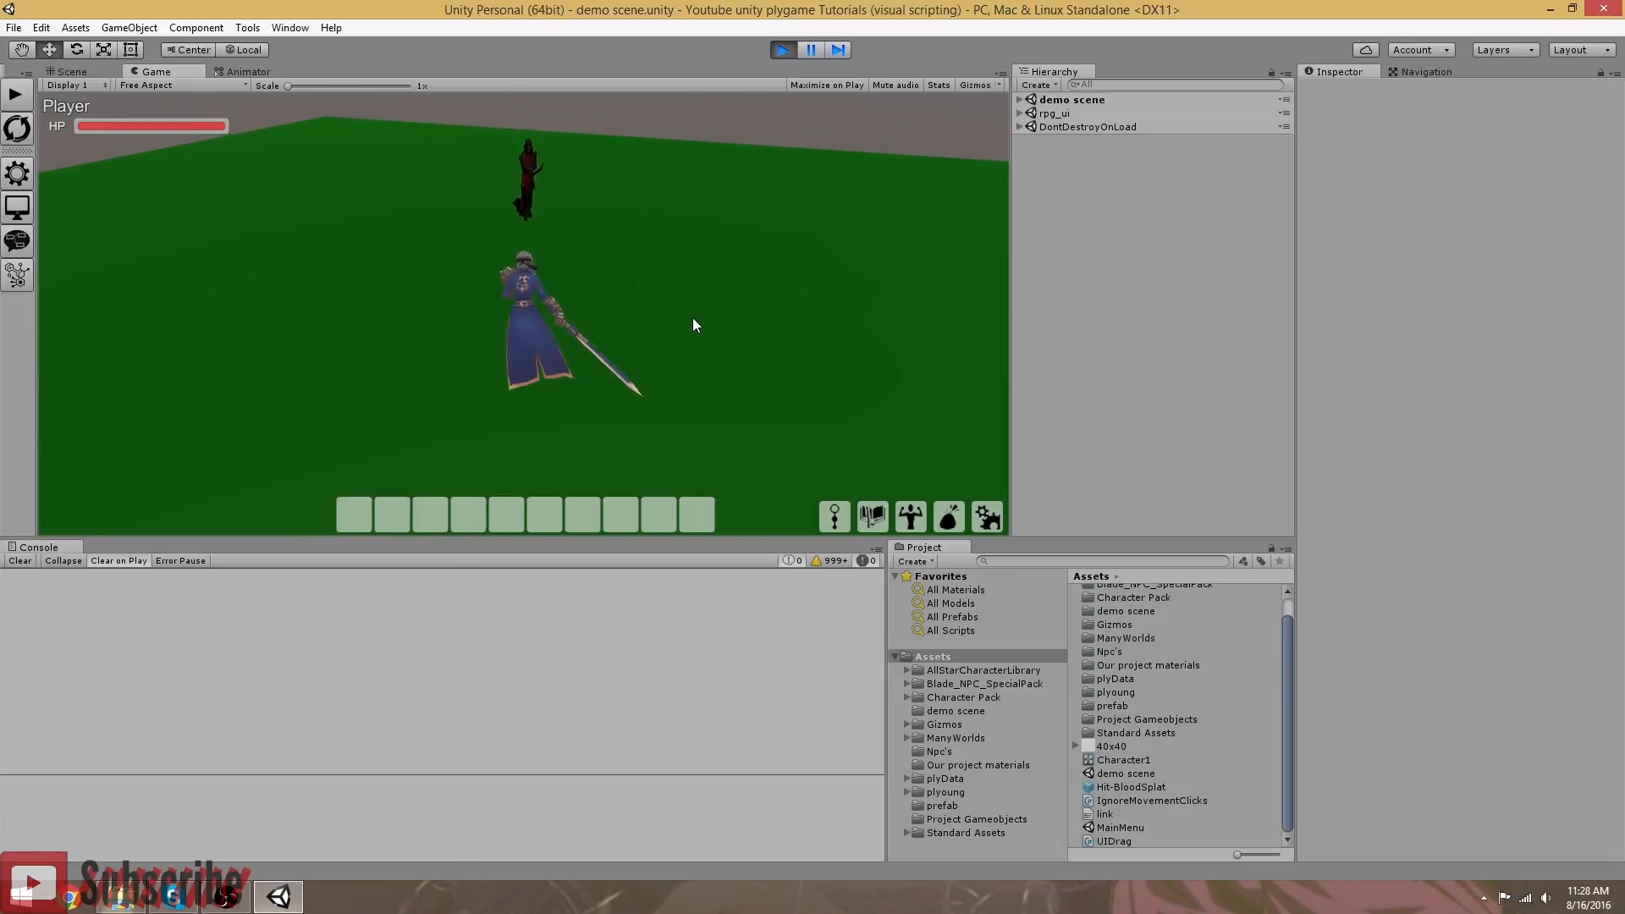
key(1)
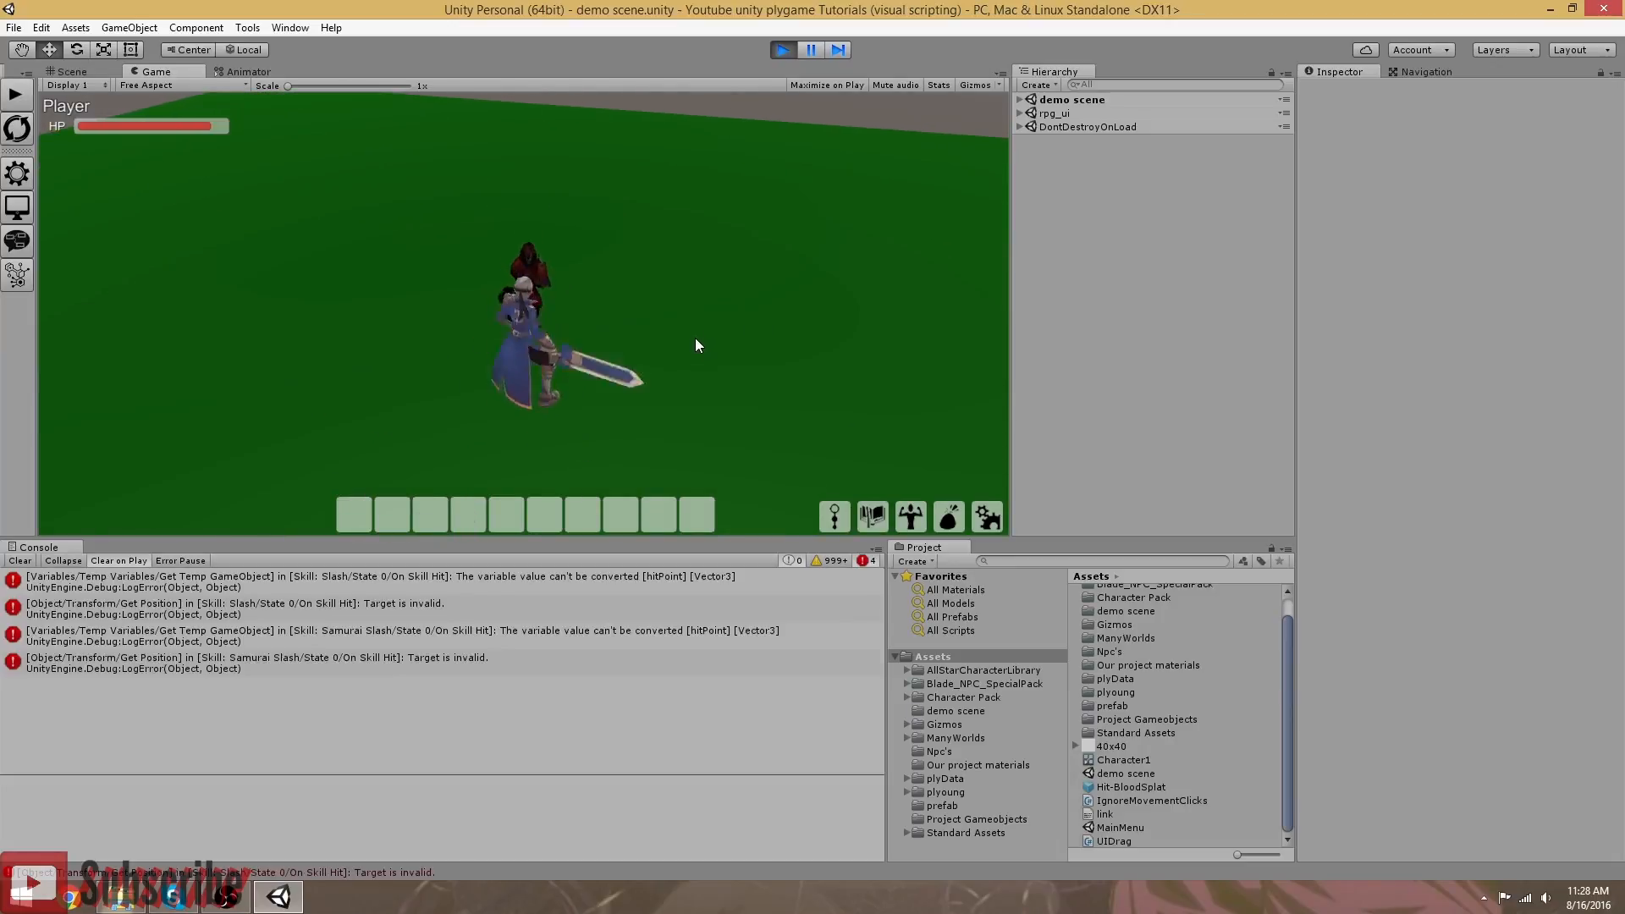
key(1)
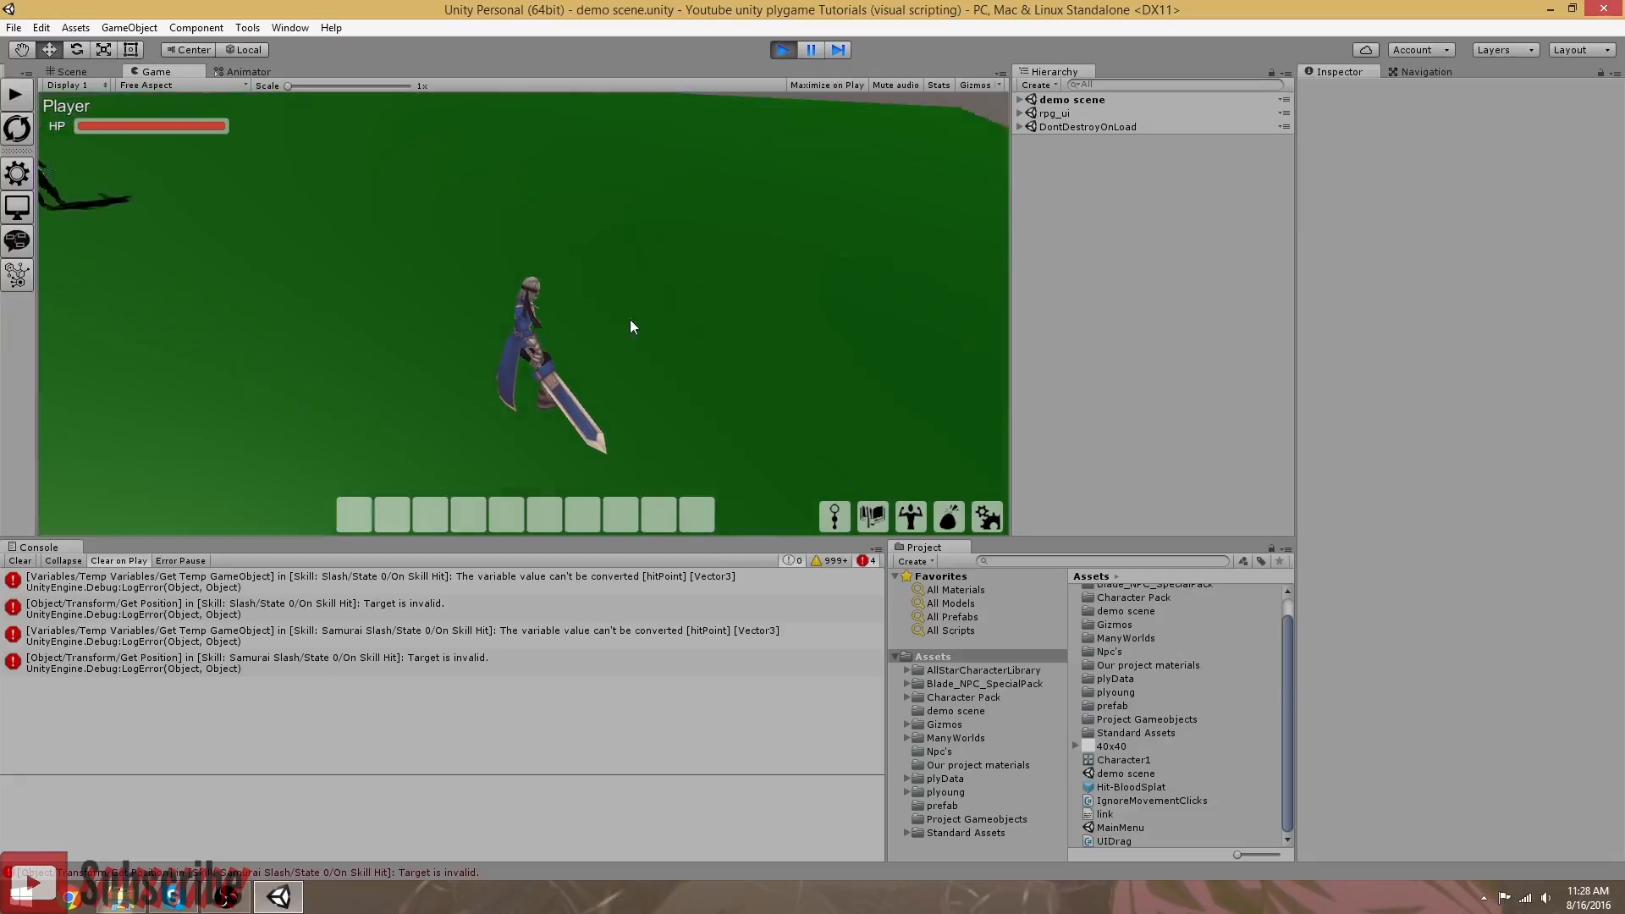
Step: Head back towards the princess and review the samurai quest's entry in the Quest Log after the fight
right_drag(617, 278, 606, 278)
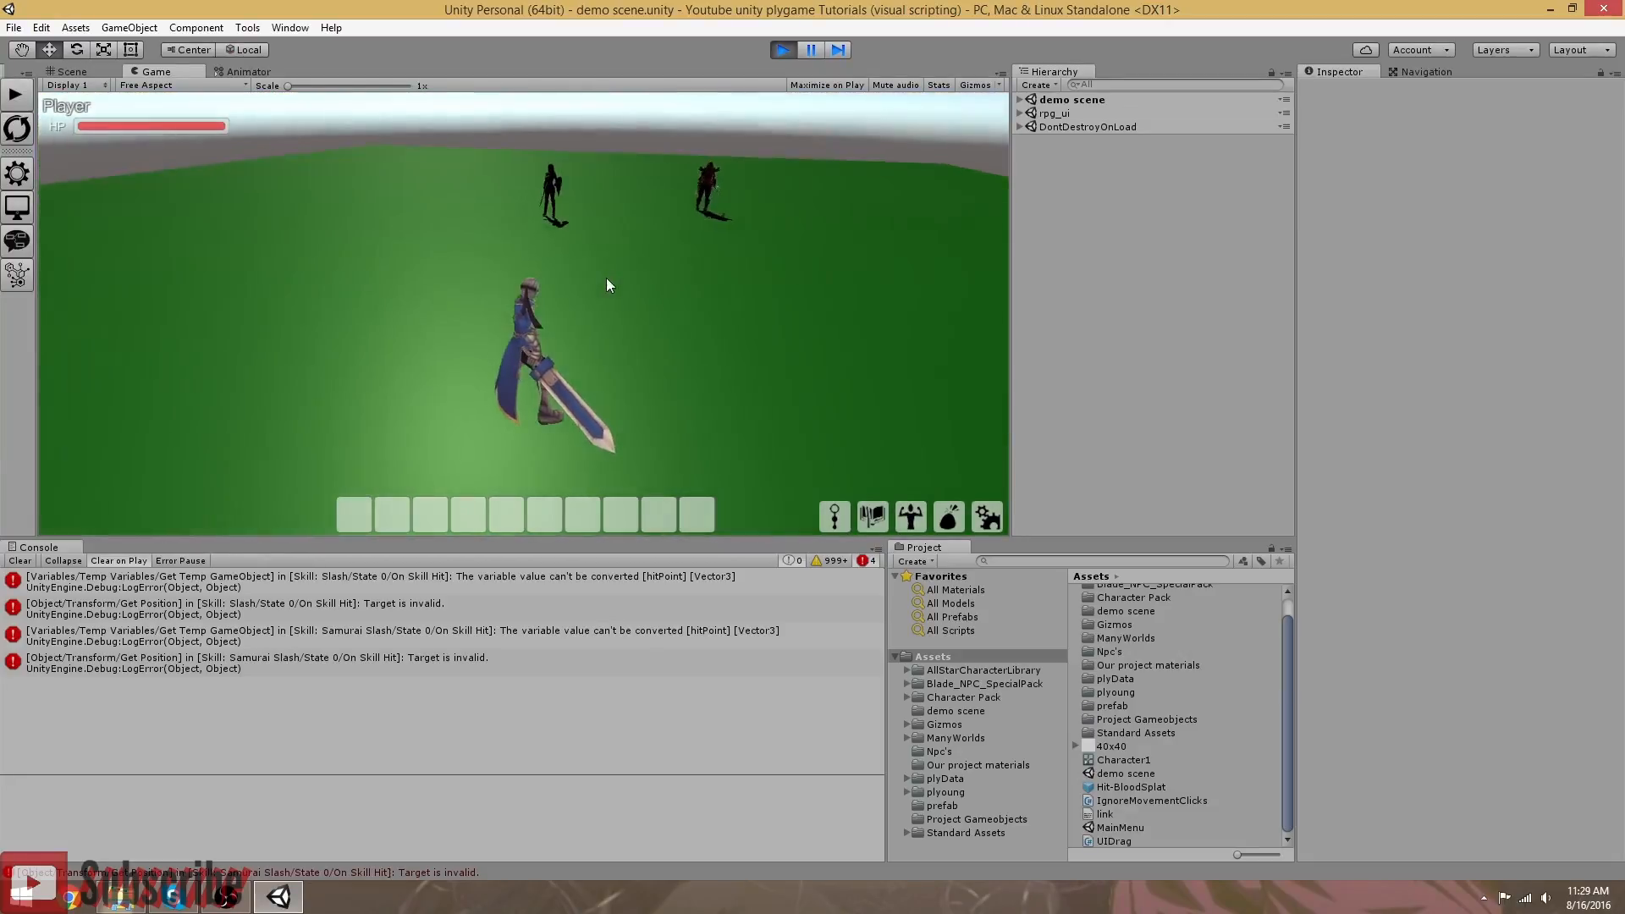
key(w)
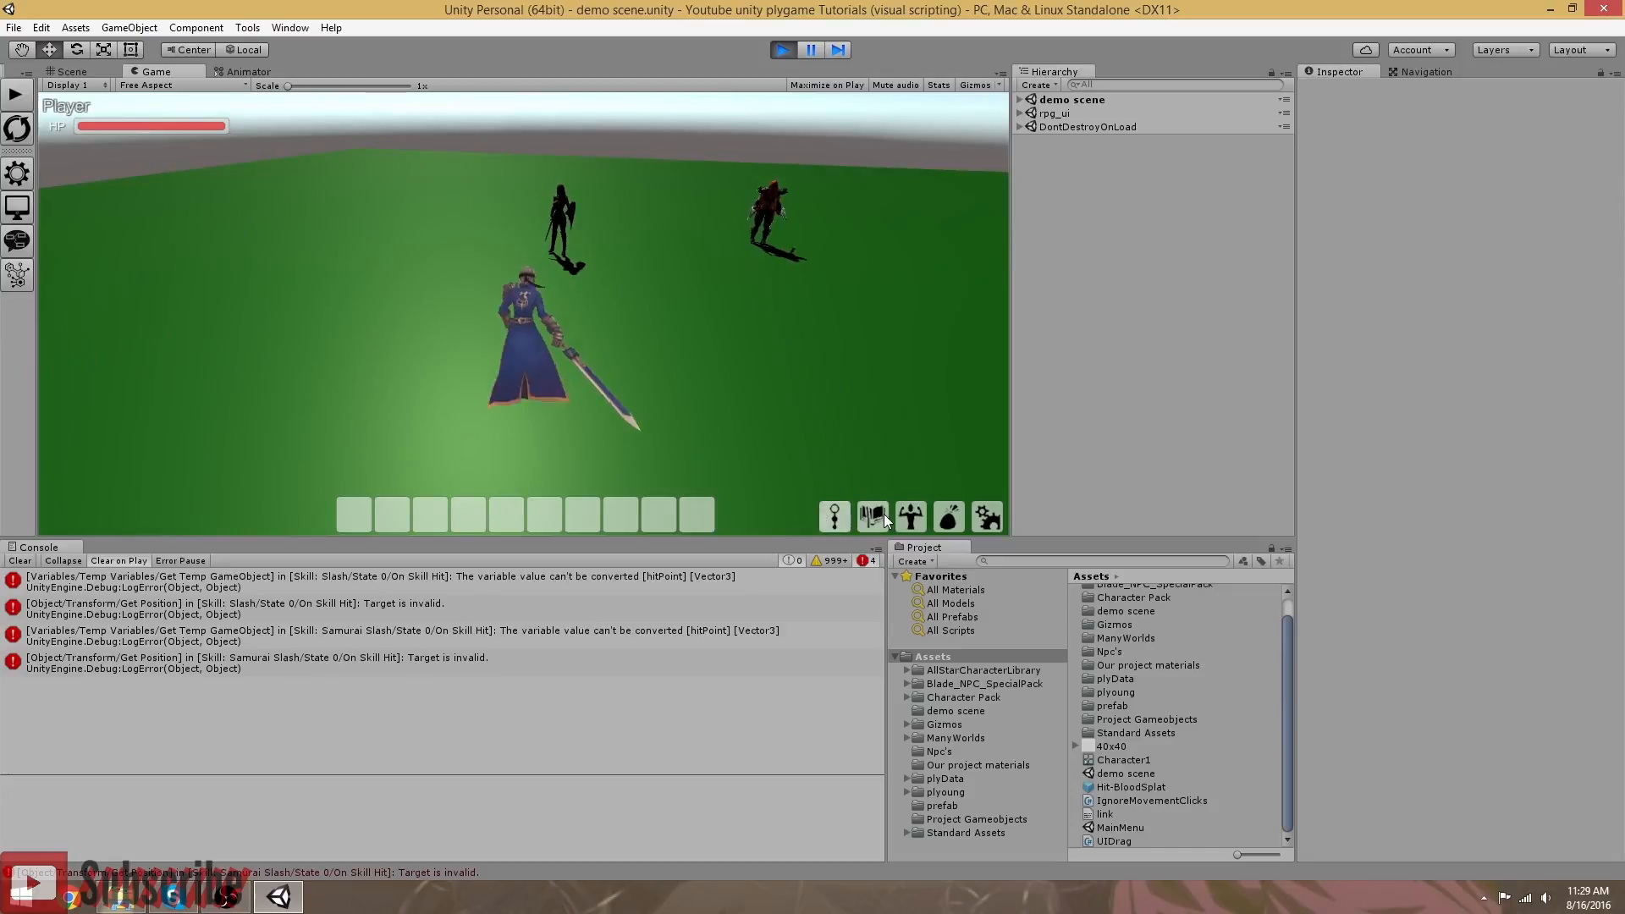
click(863, 522)
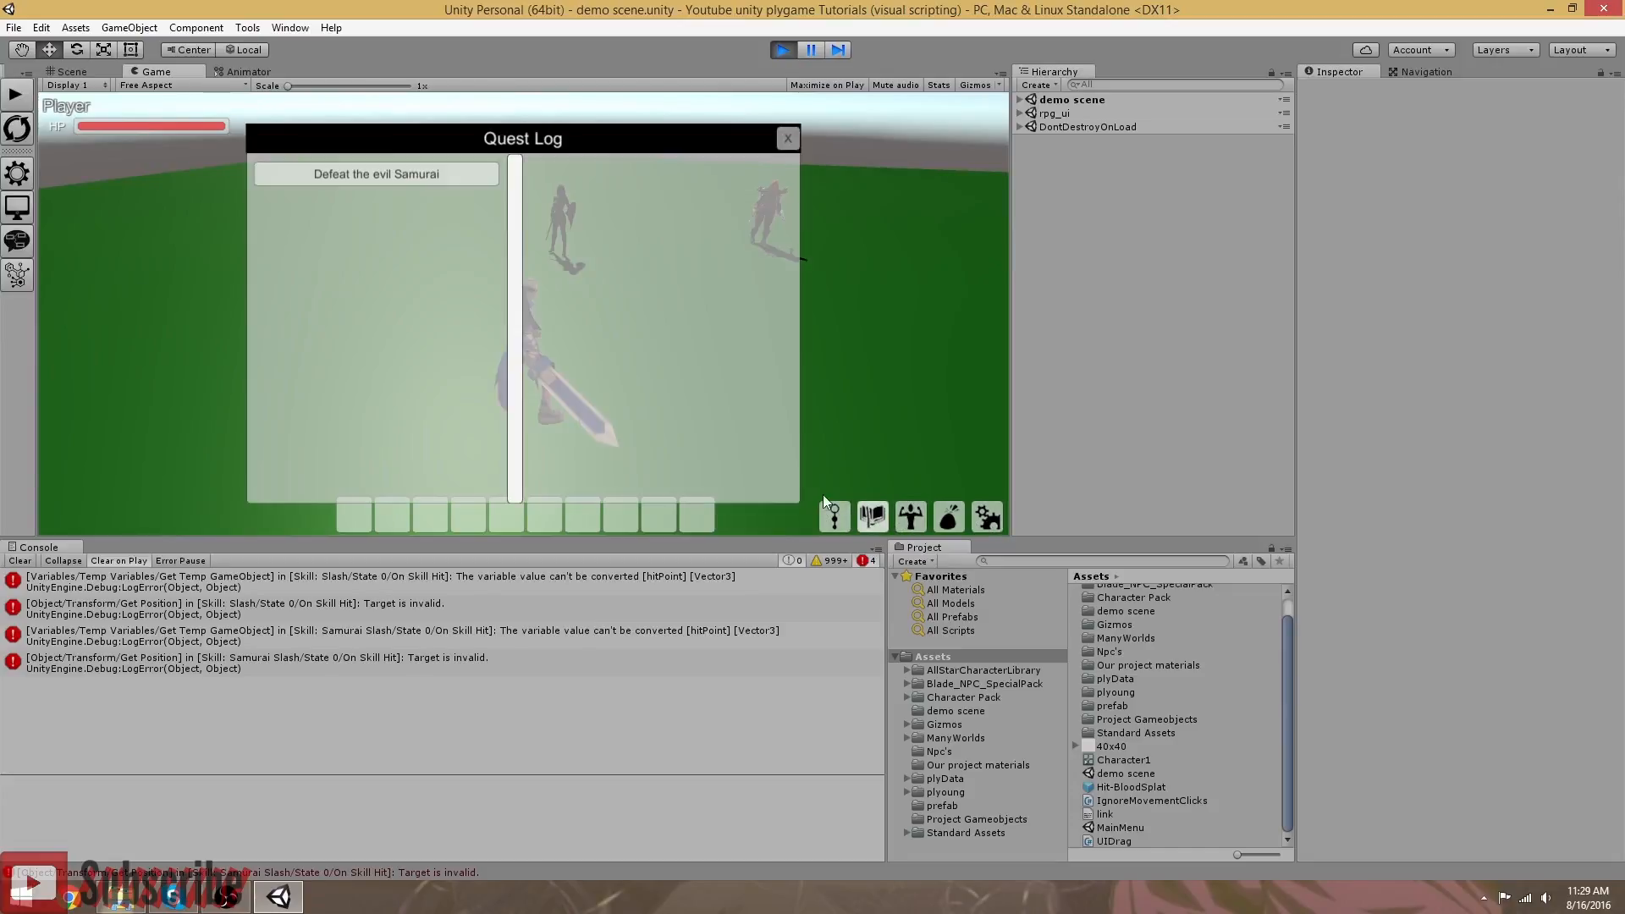
click(395, 178)
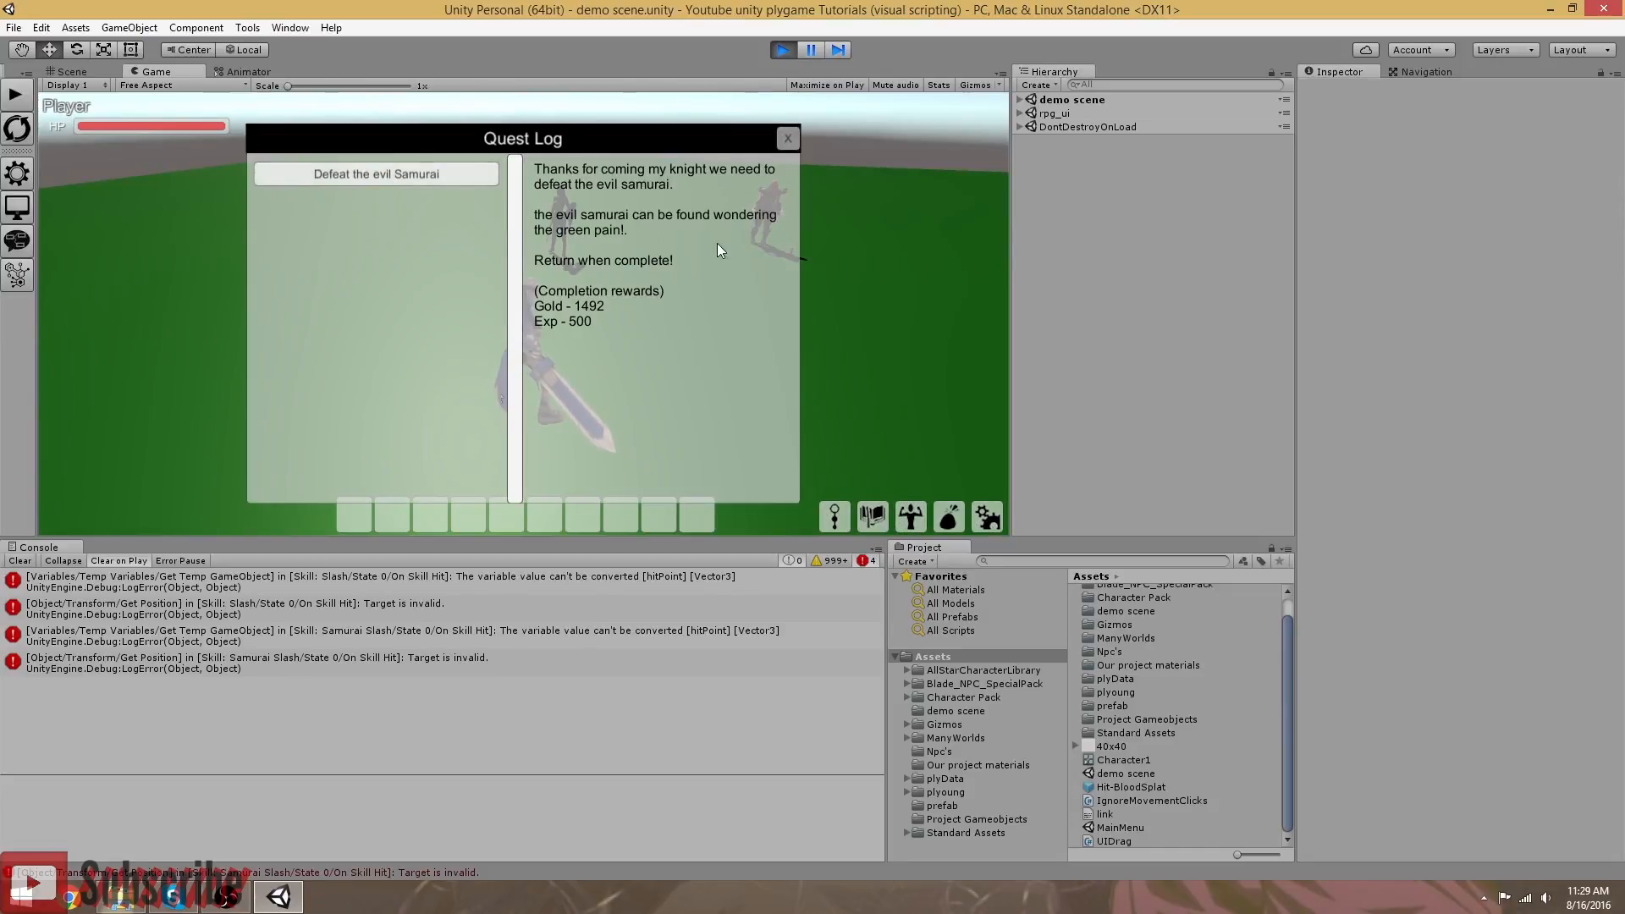
click(786, 141)
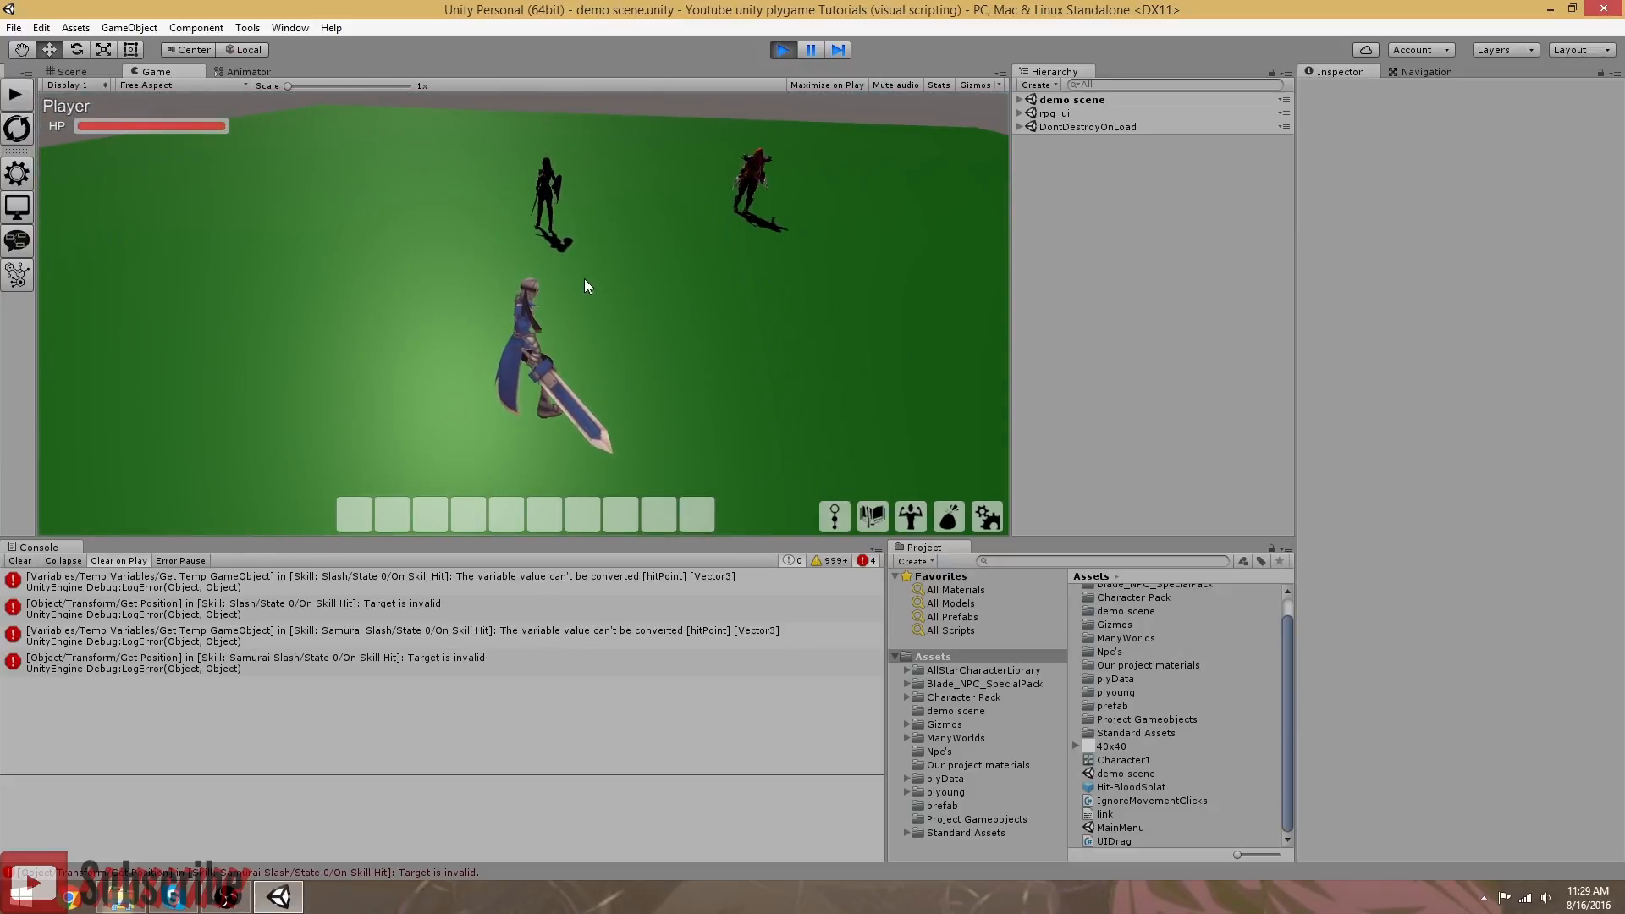
Step: Return to the princess and collect the quest reward through "Do you need anything?", "Indeed my princess" and "Thanks princess"
key(w)
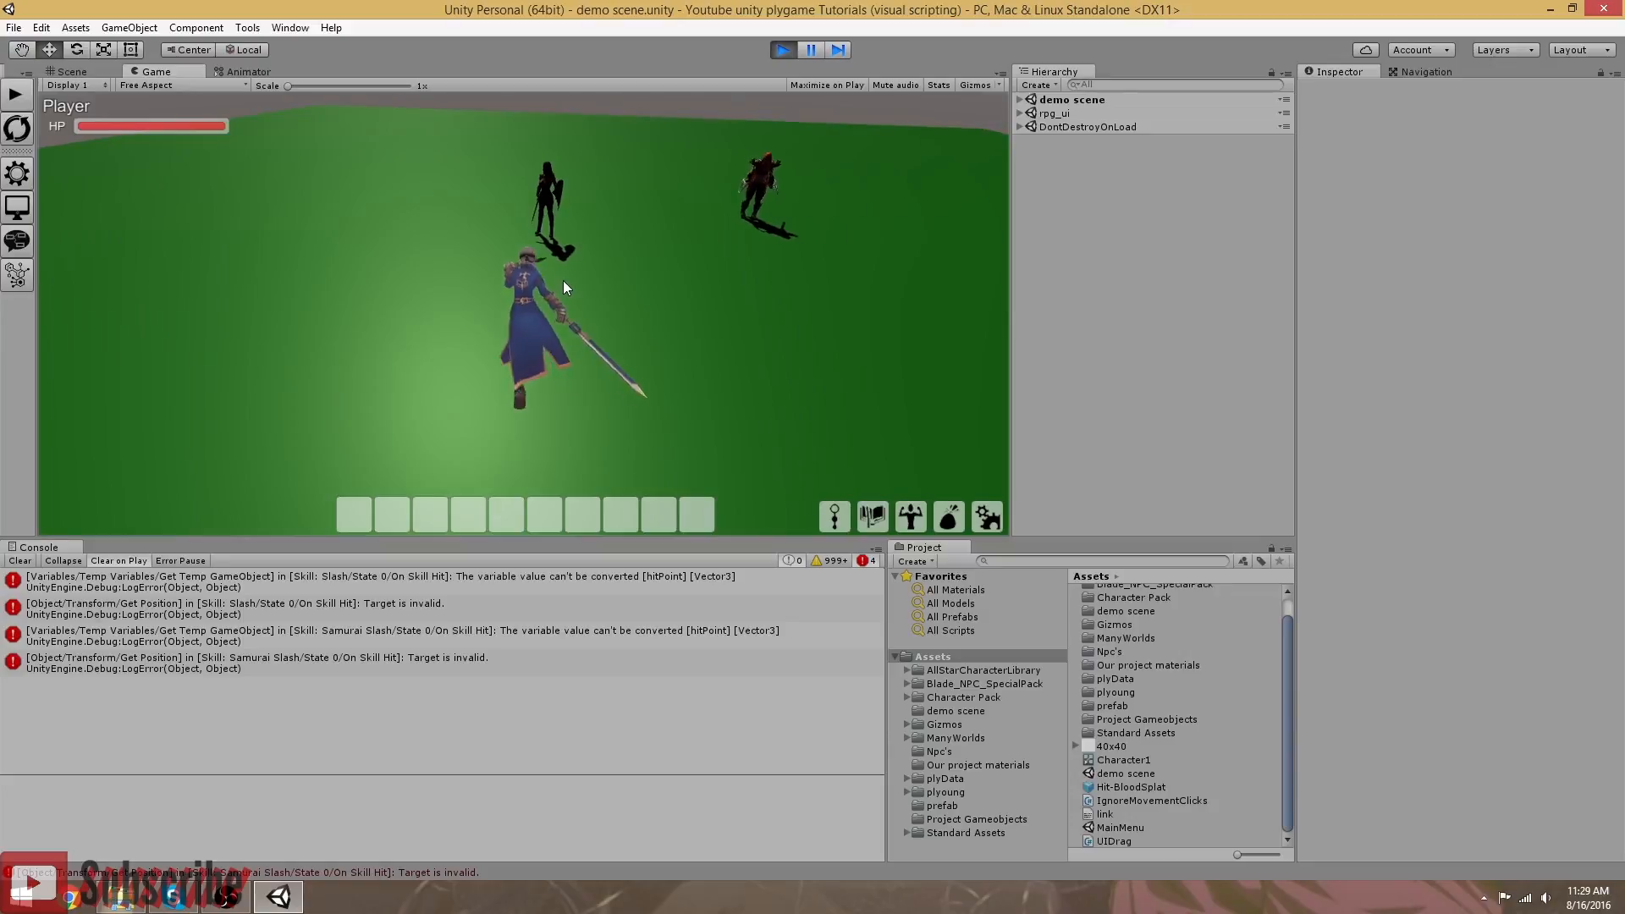
click(575, 295)
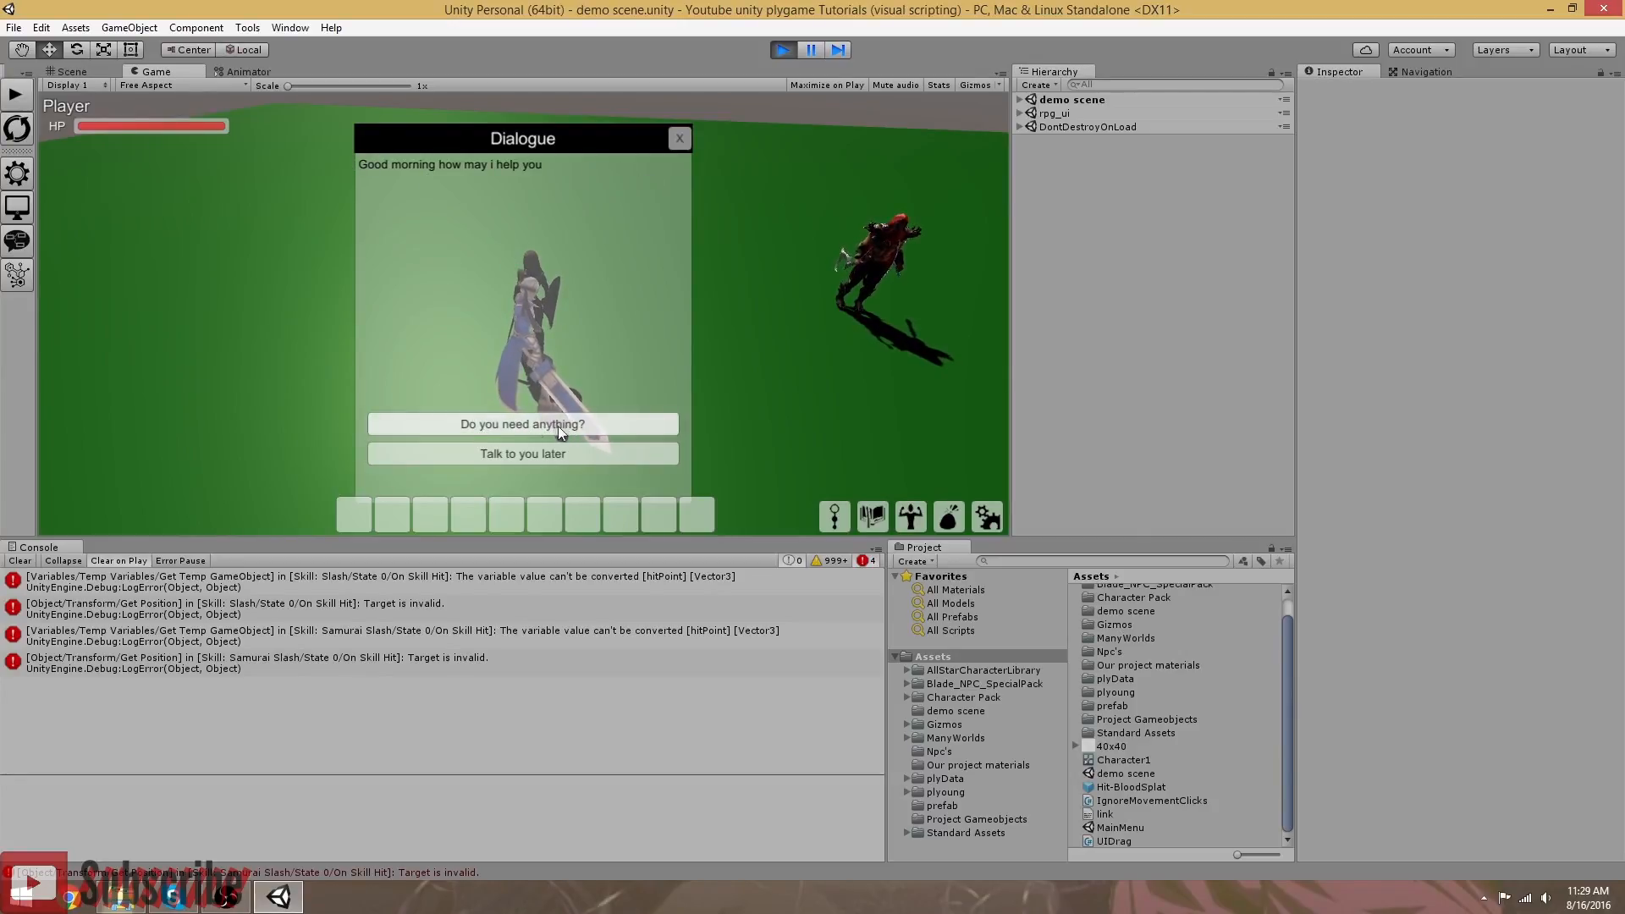
click(512, 425)
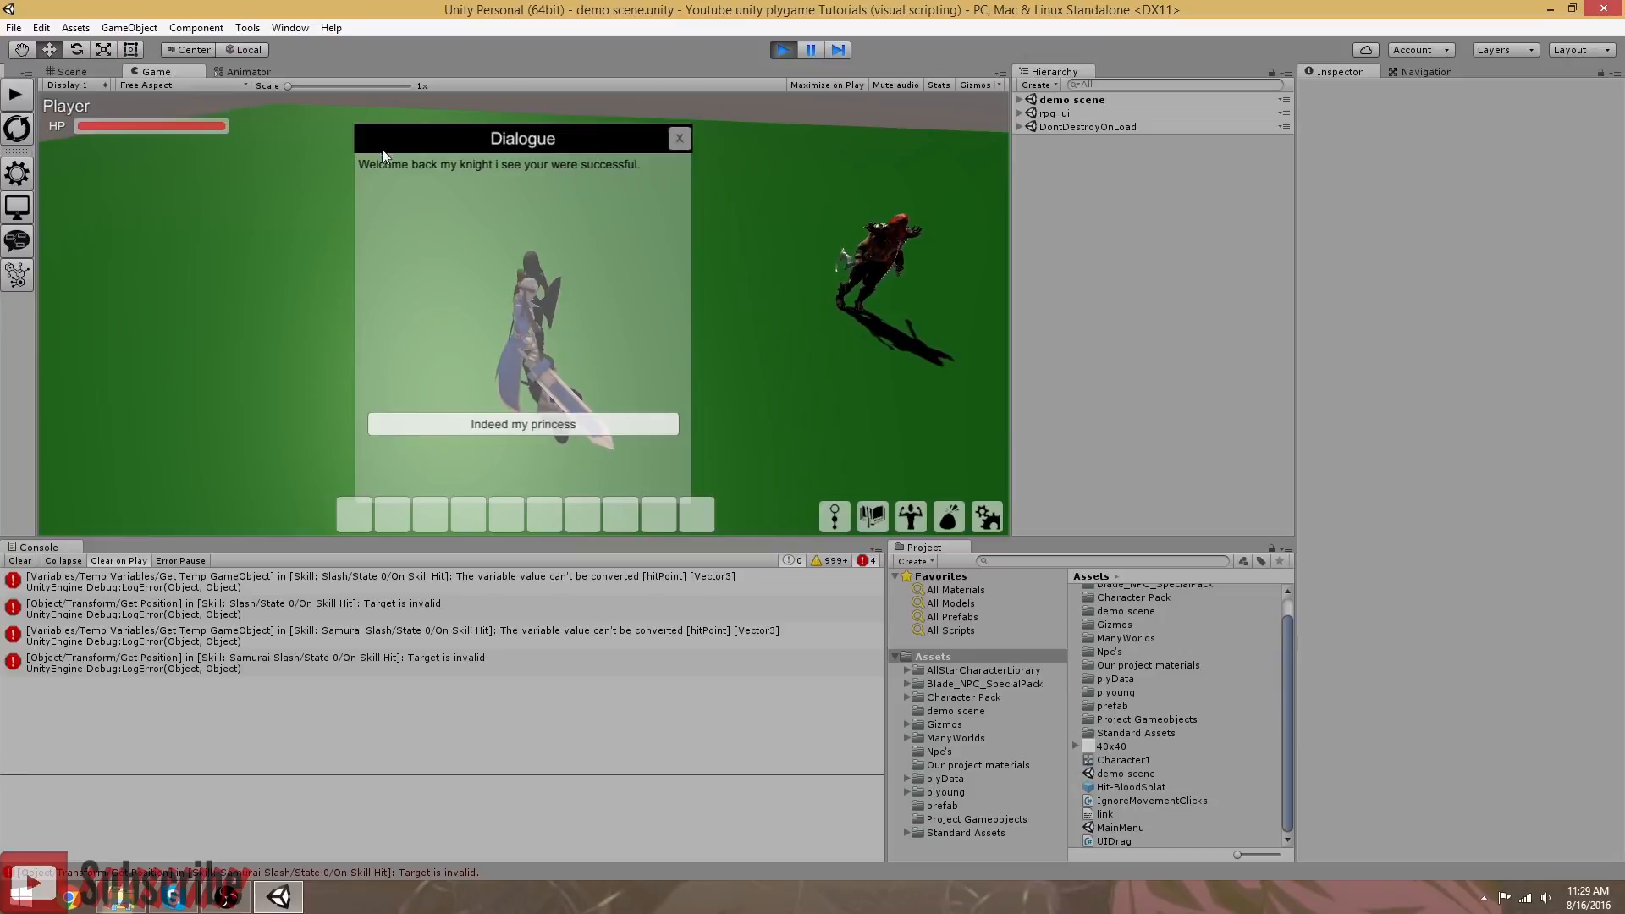
click(555, 419)
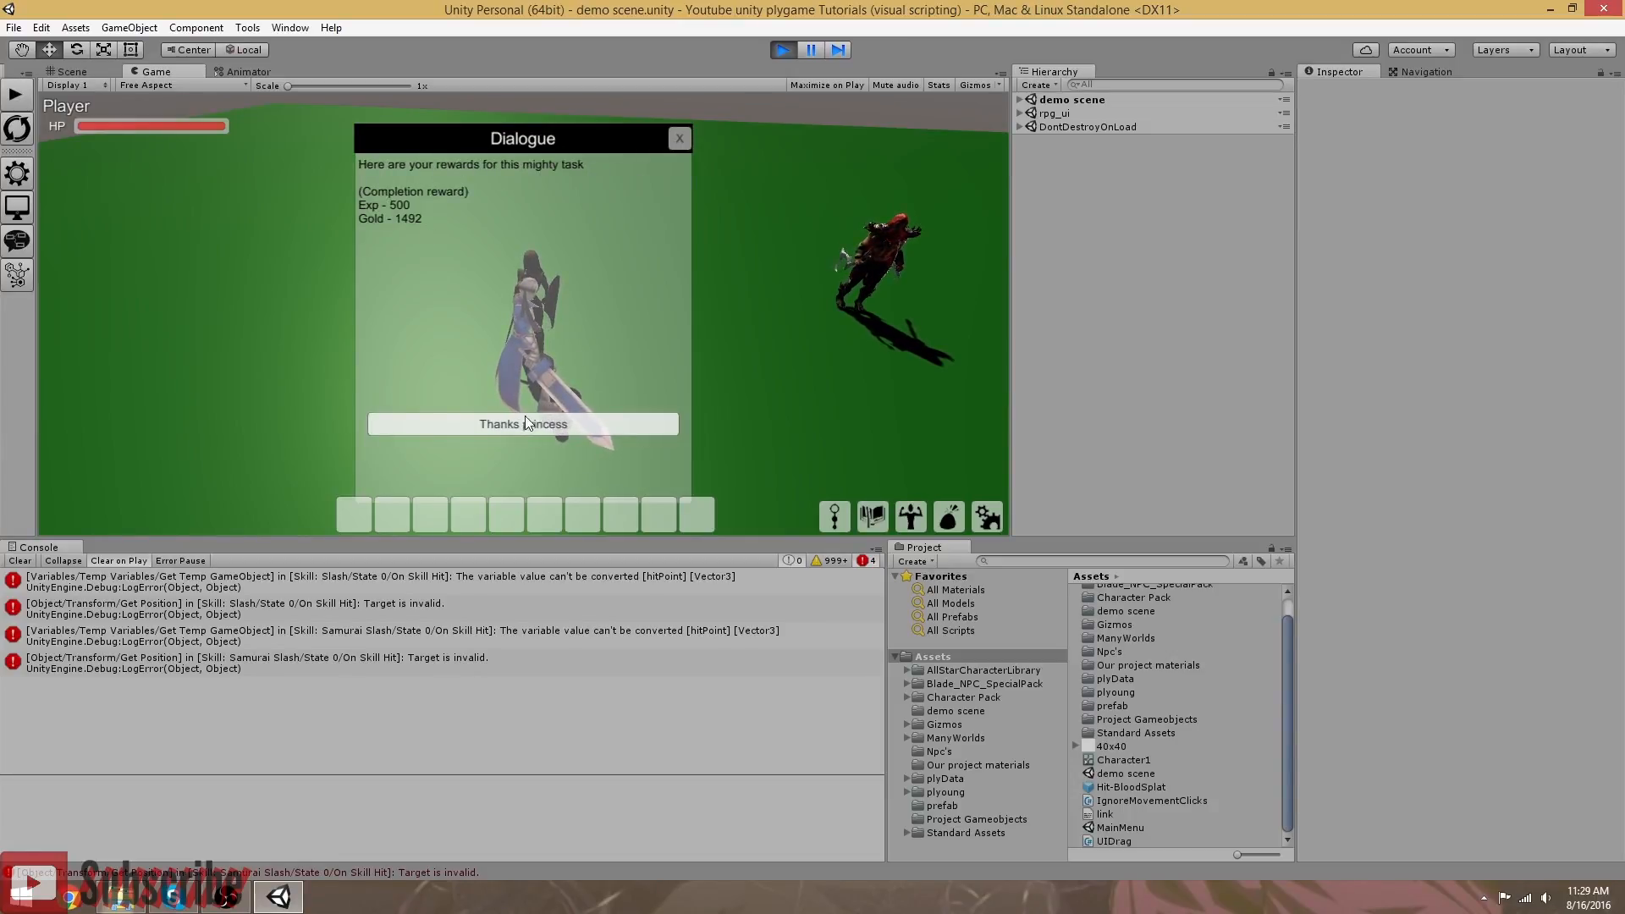
click(500, 426)
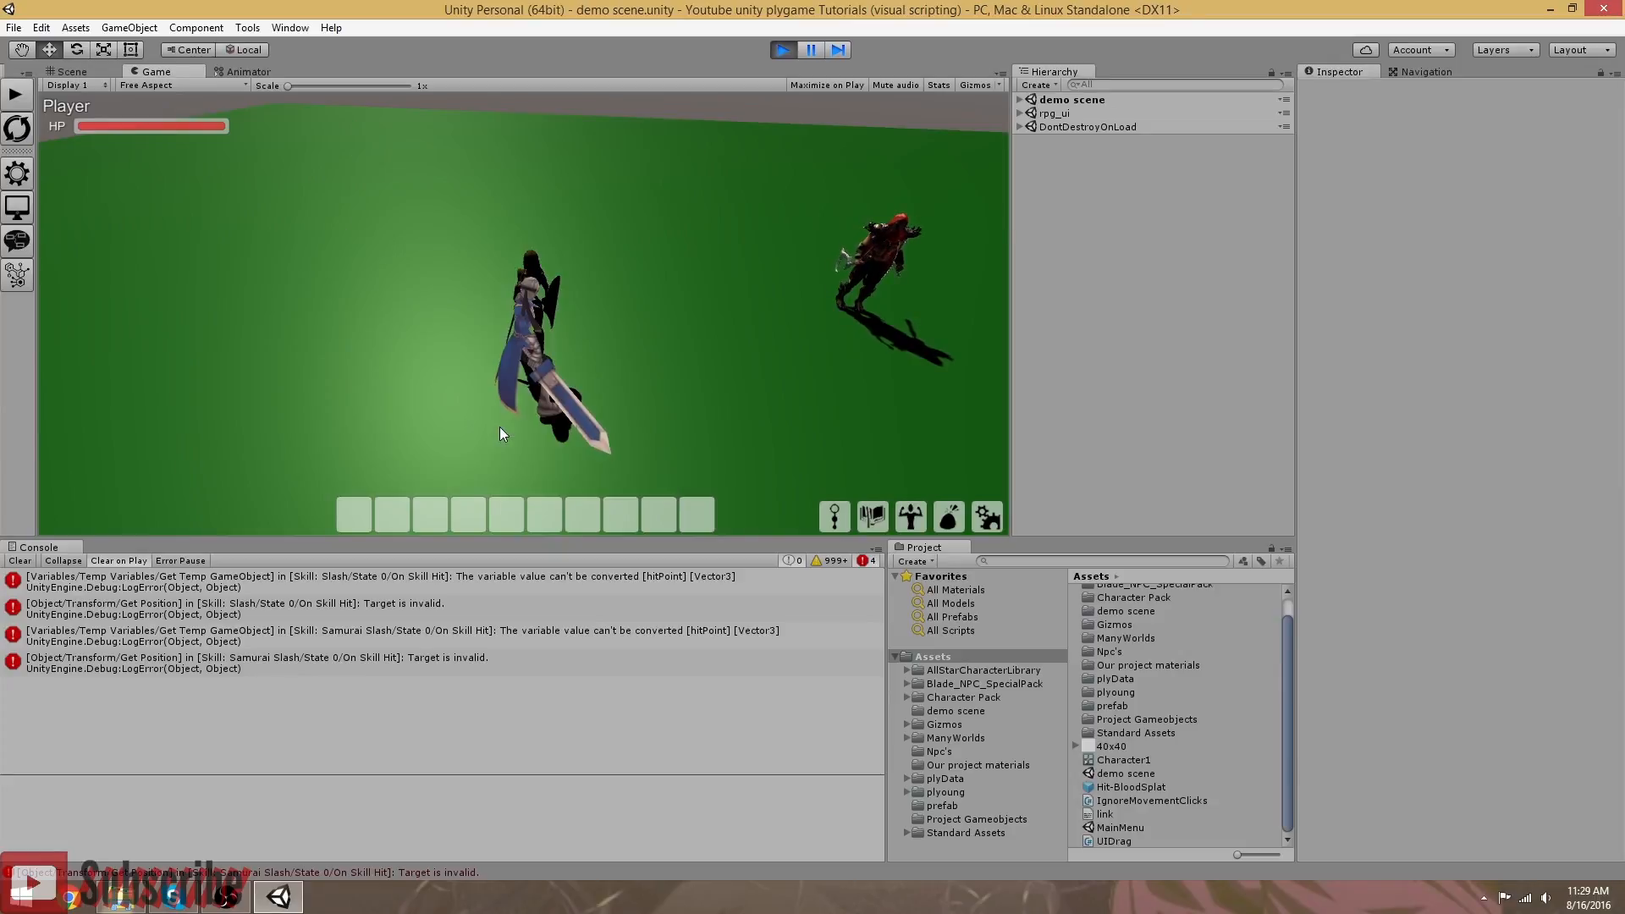
Step: Show the Actor debug info of Character1 in the demo scene to check the player's level, health and experience
click(1021, 100)
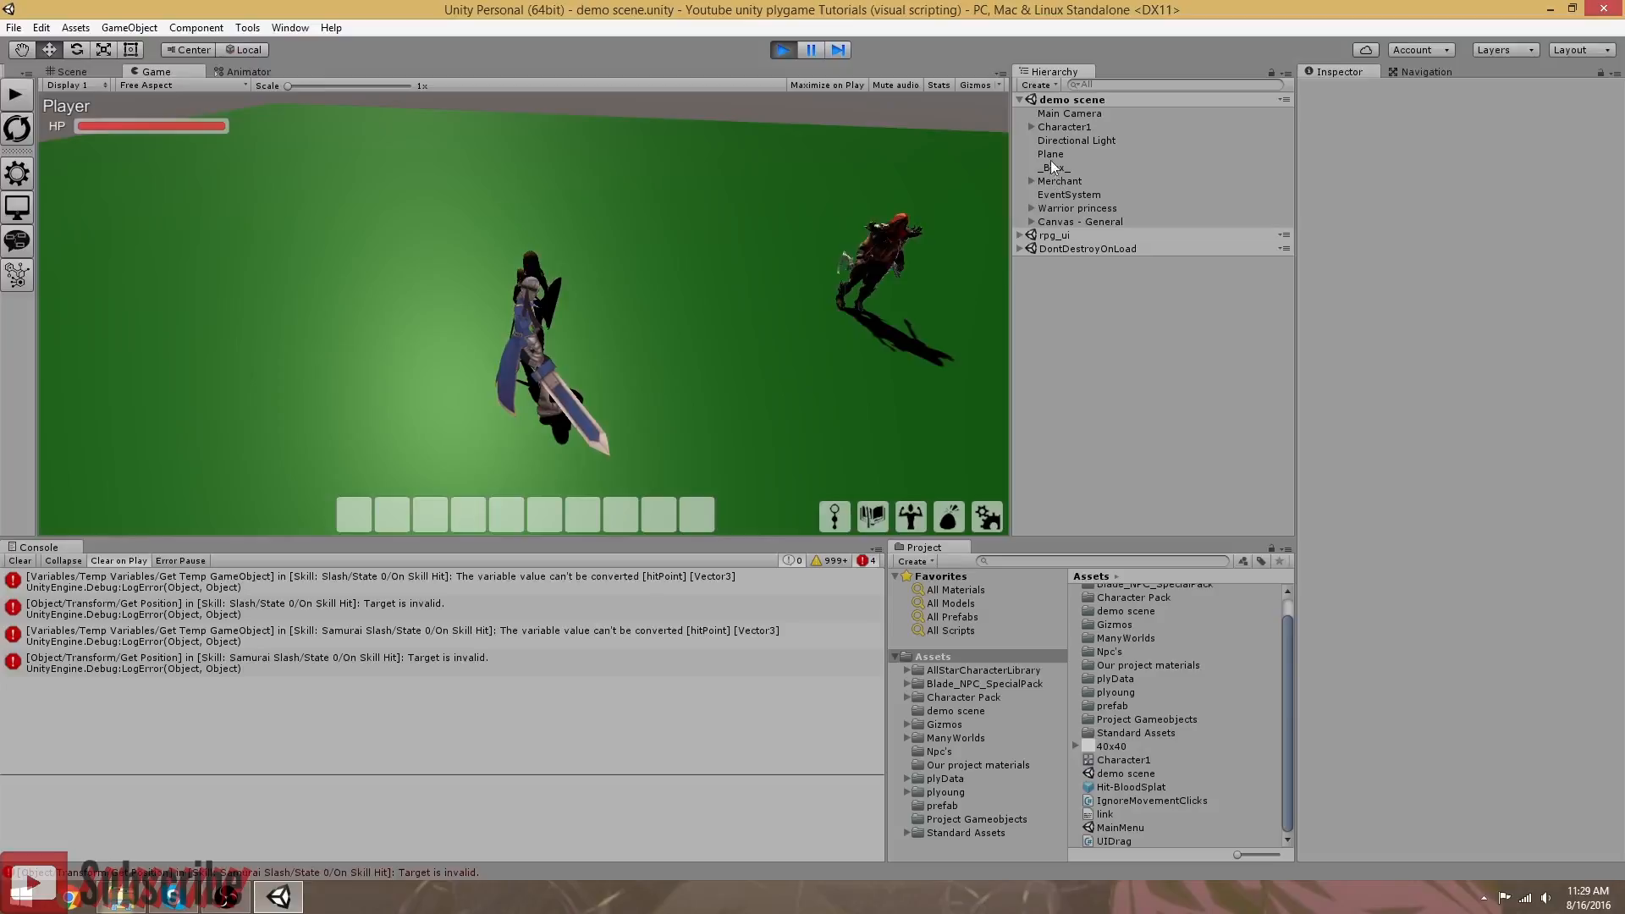
click(1064, 127)
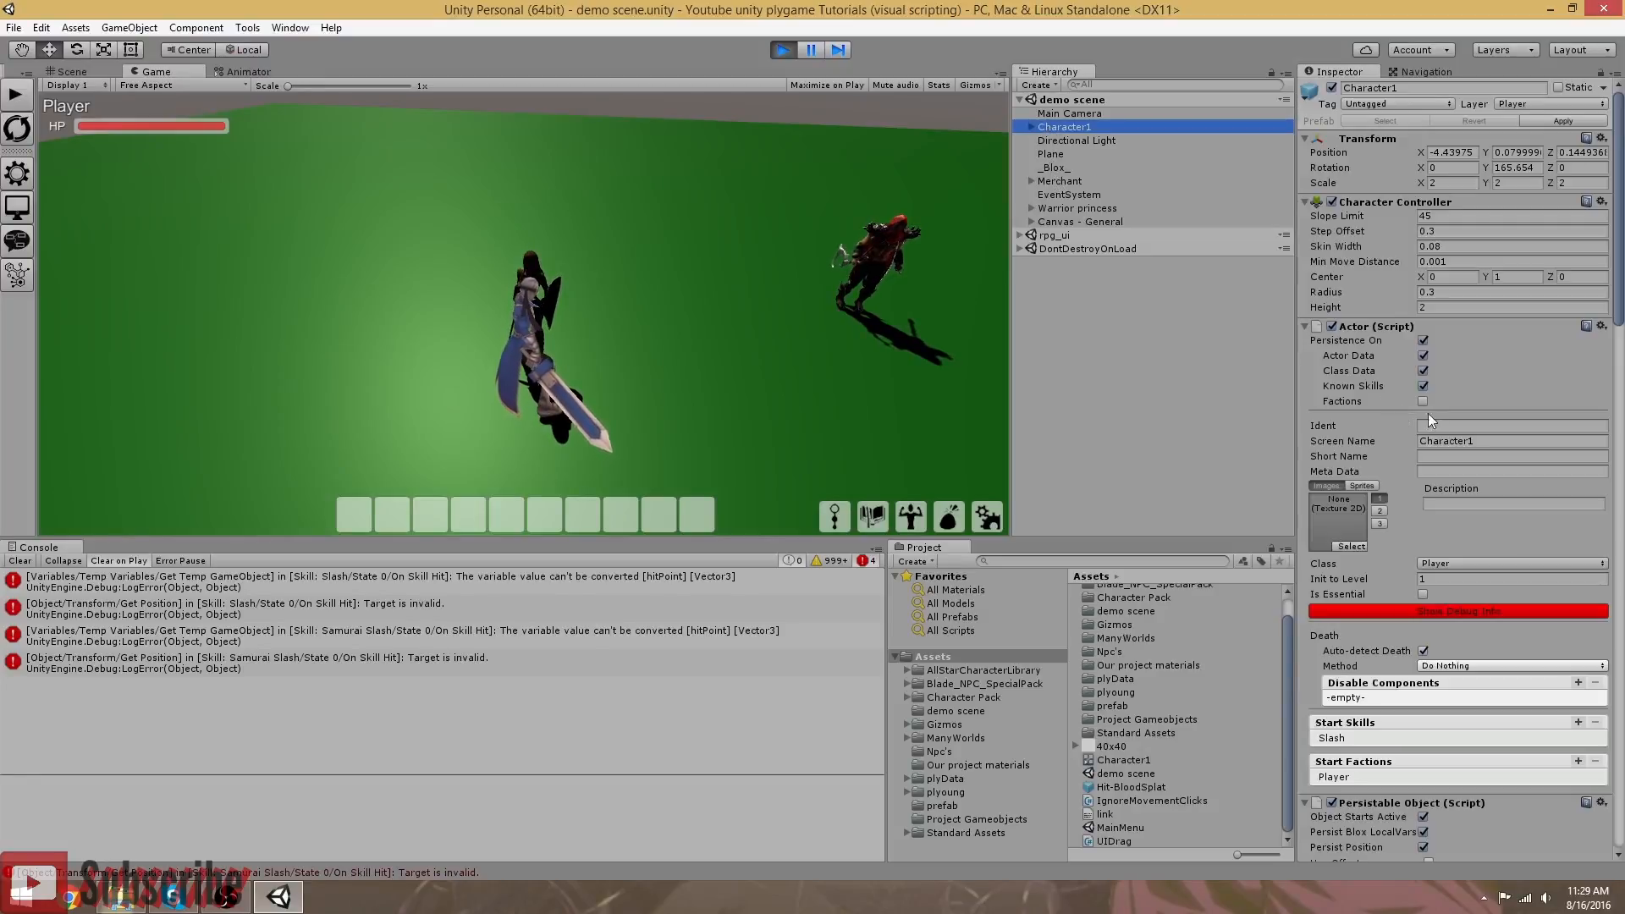
click(1410, 456)
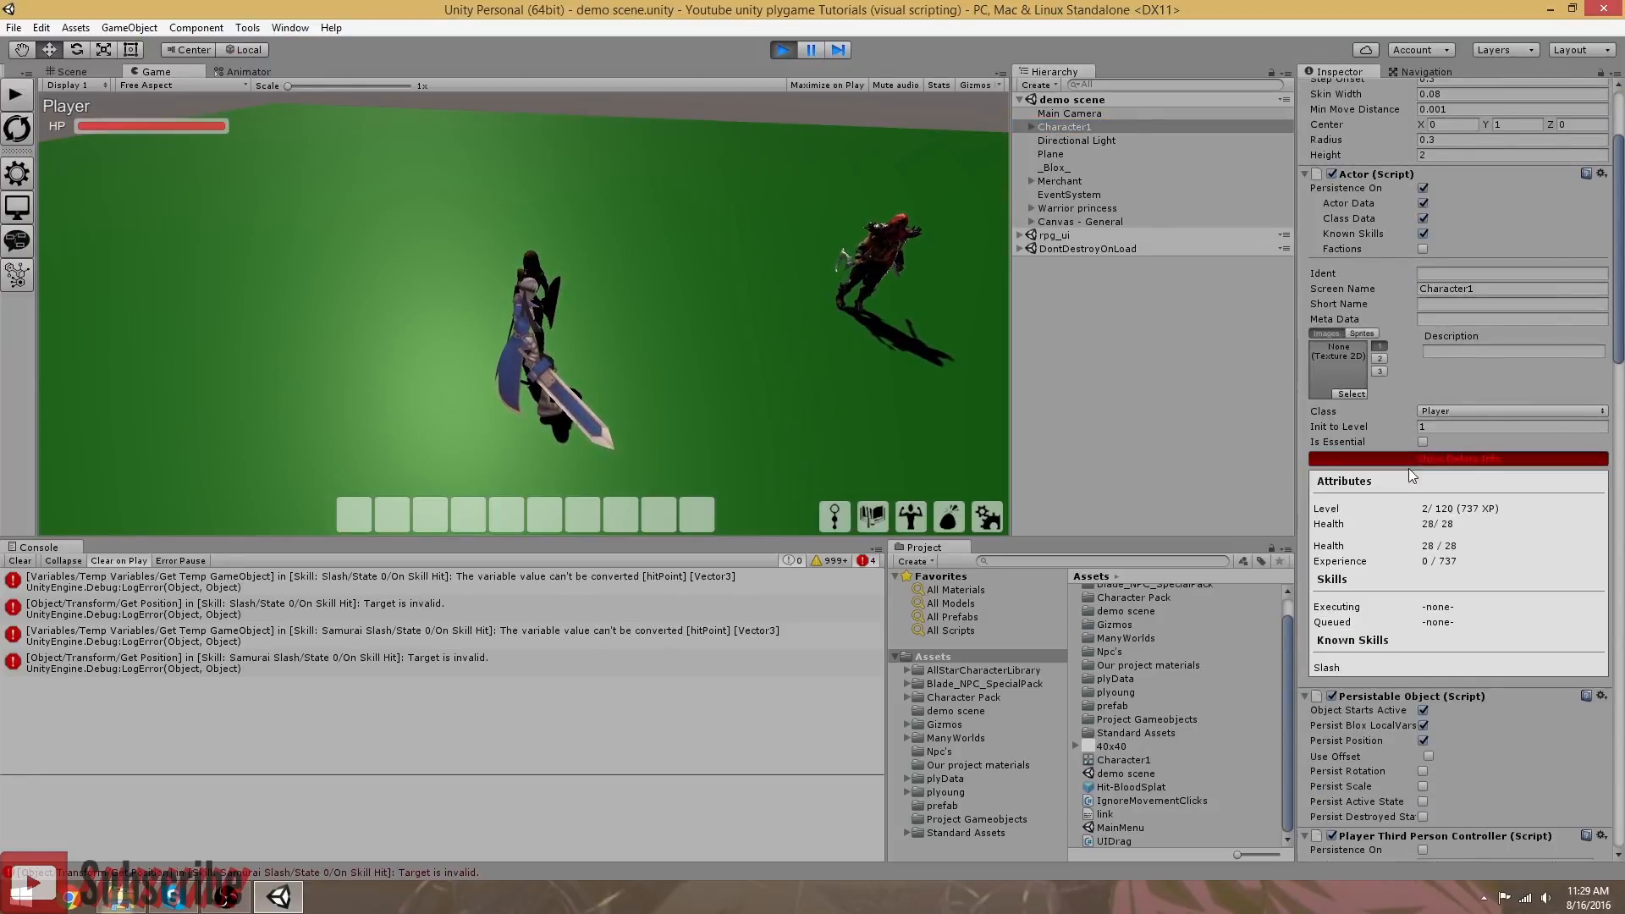
scroll(1408, 469, down, 2)
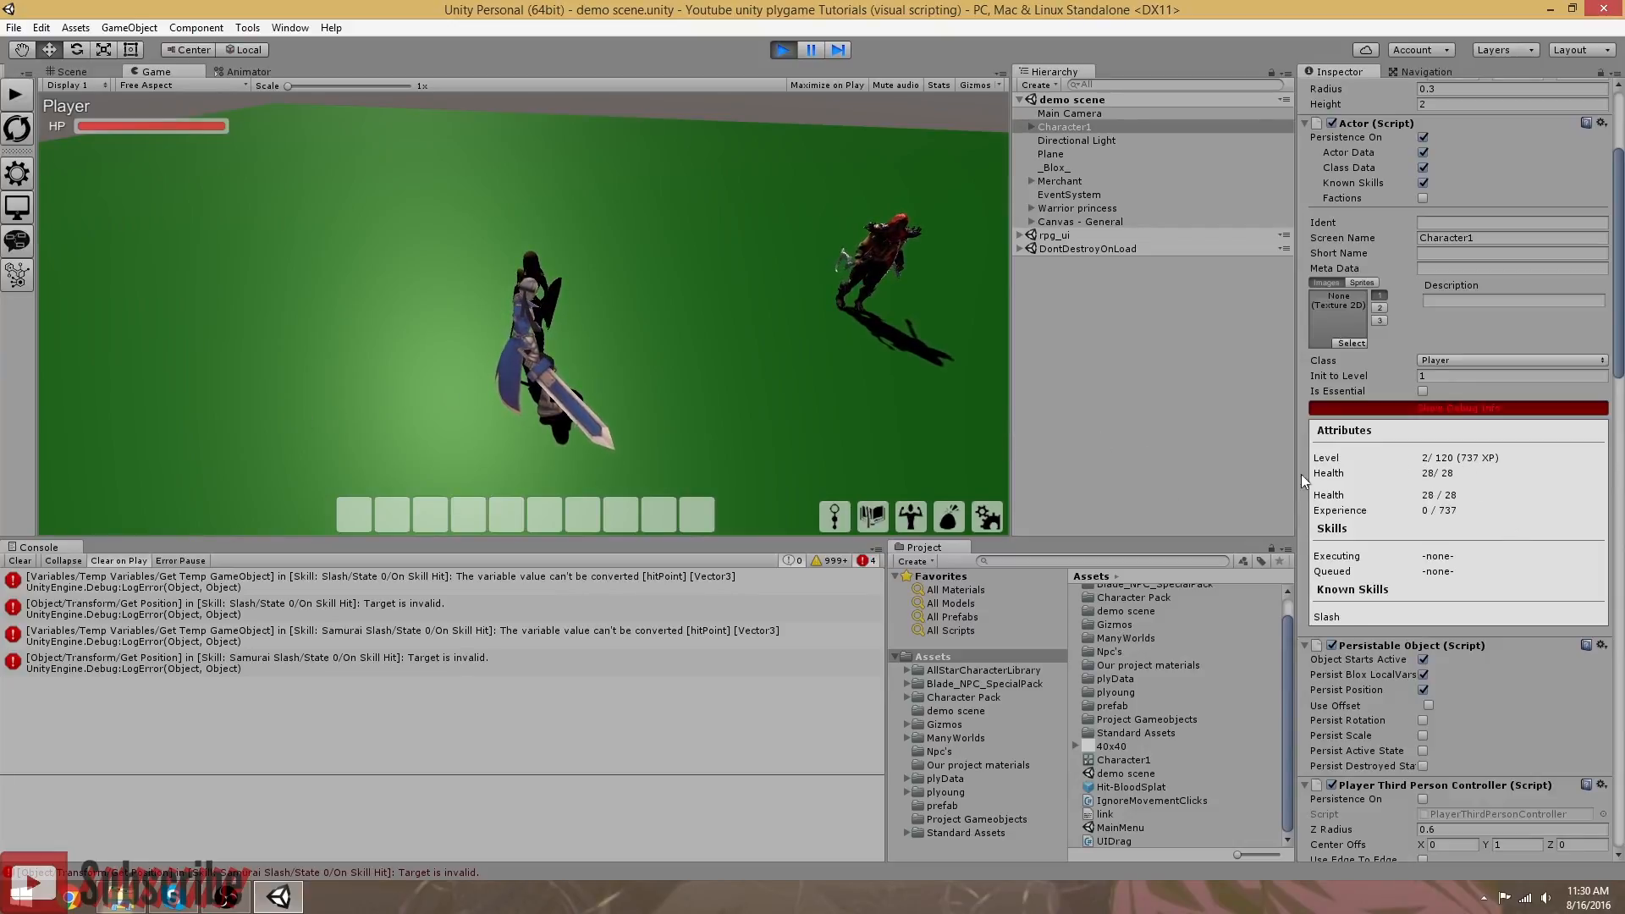
Step: Examine Character1's other components, including the Ply Blox debug info, and return to the Actor attributes
scroll(1466, 476, down, 10)
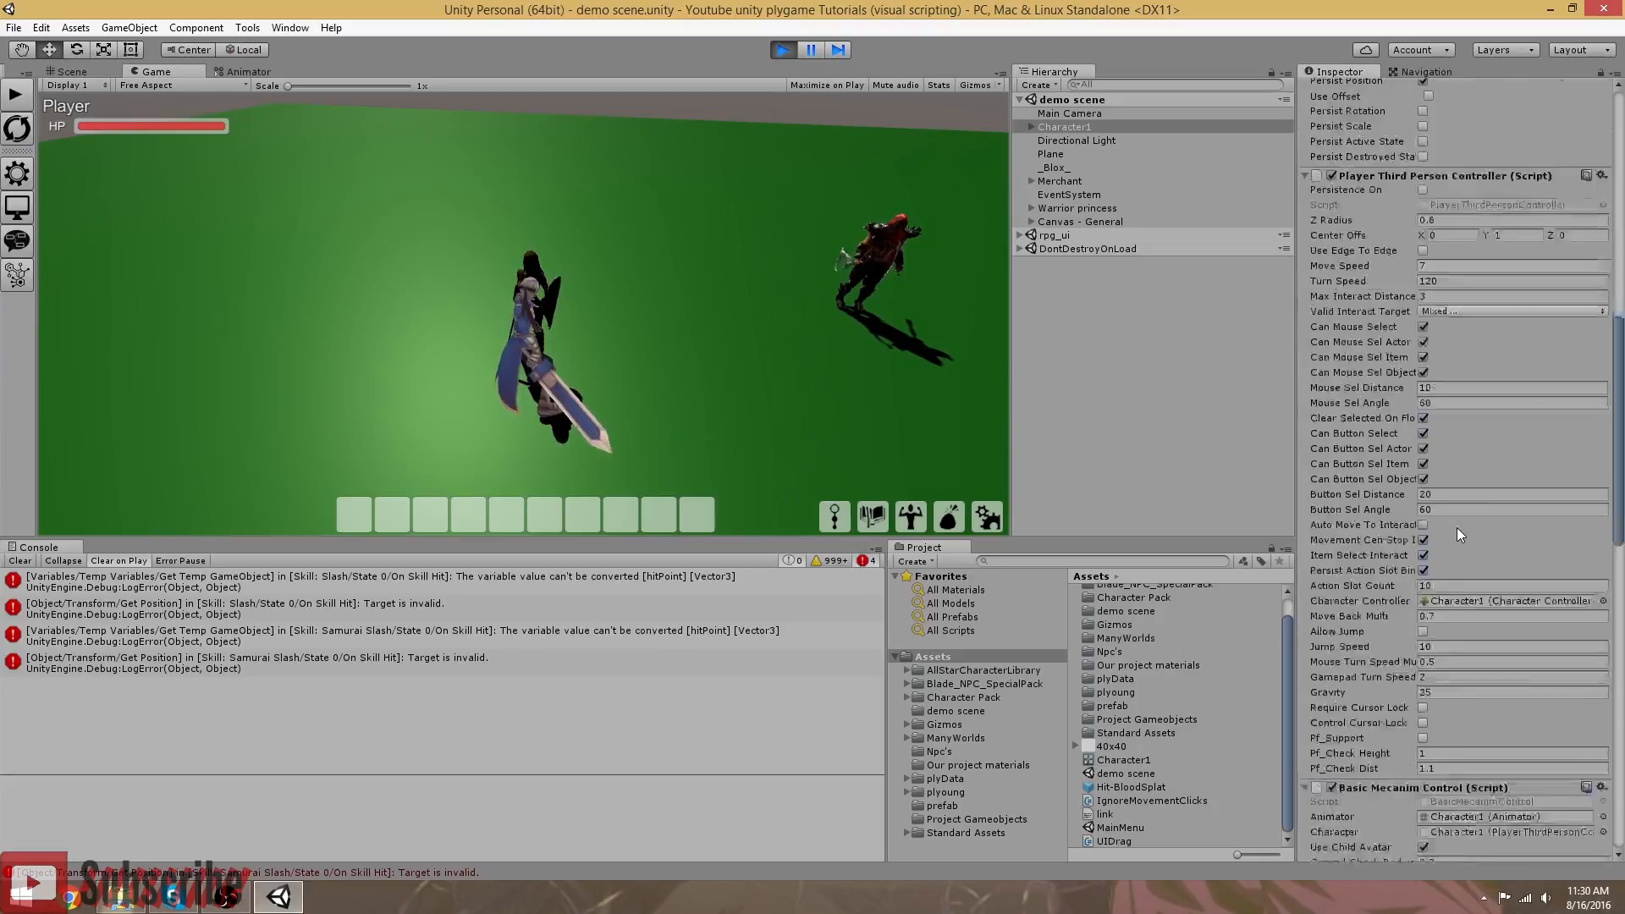
scroll(1456, 527, down, 12)
scroll(1431, 530, down, 2)
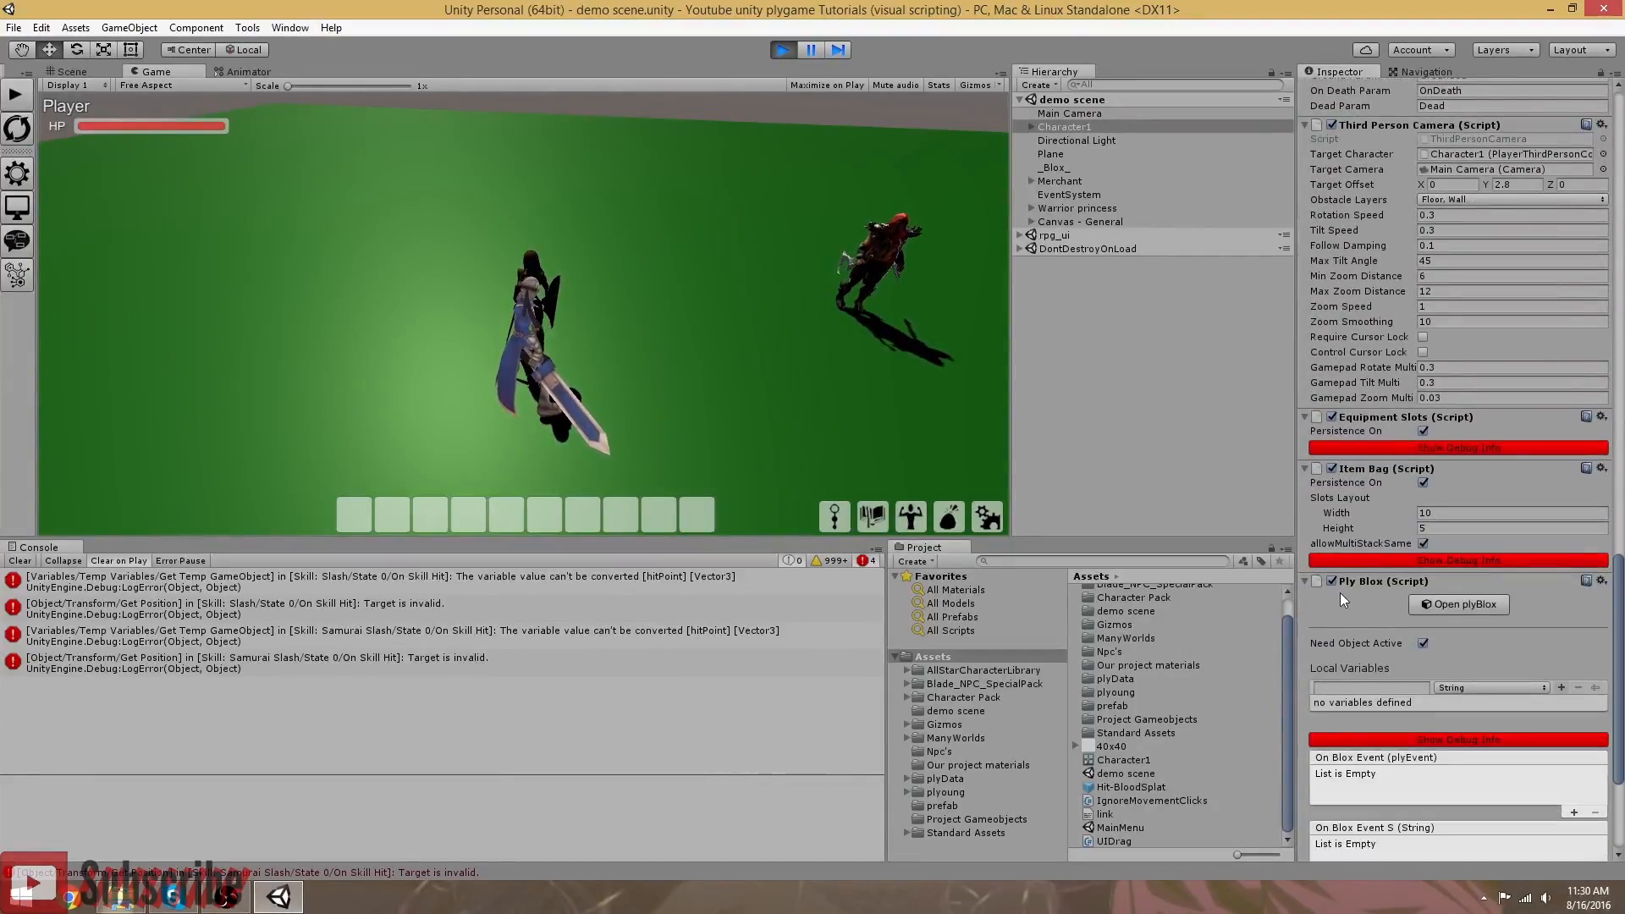
scroll(1339, 593, down, 2)
click(1386, 641)
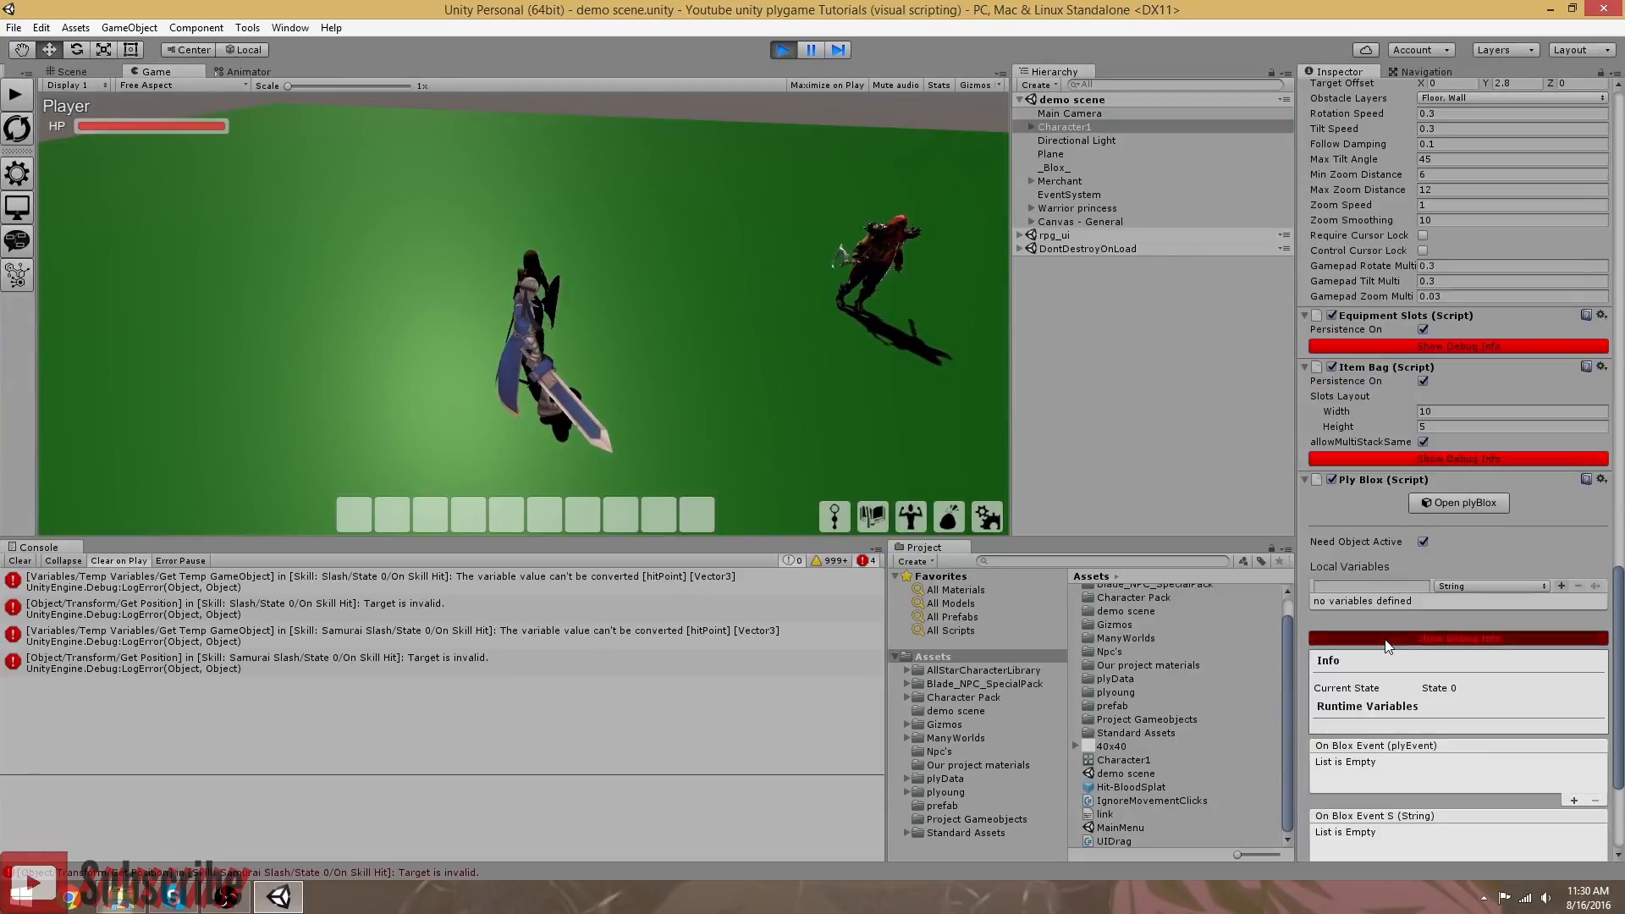
scroll(1385, 641, up, 8)
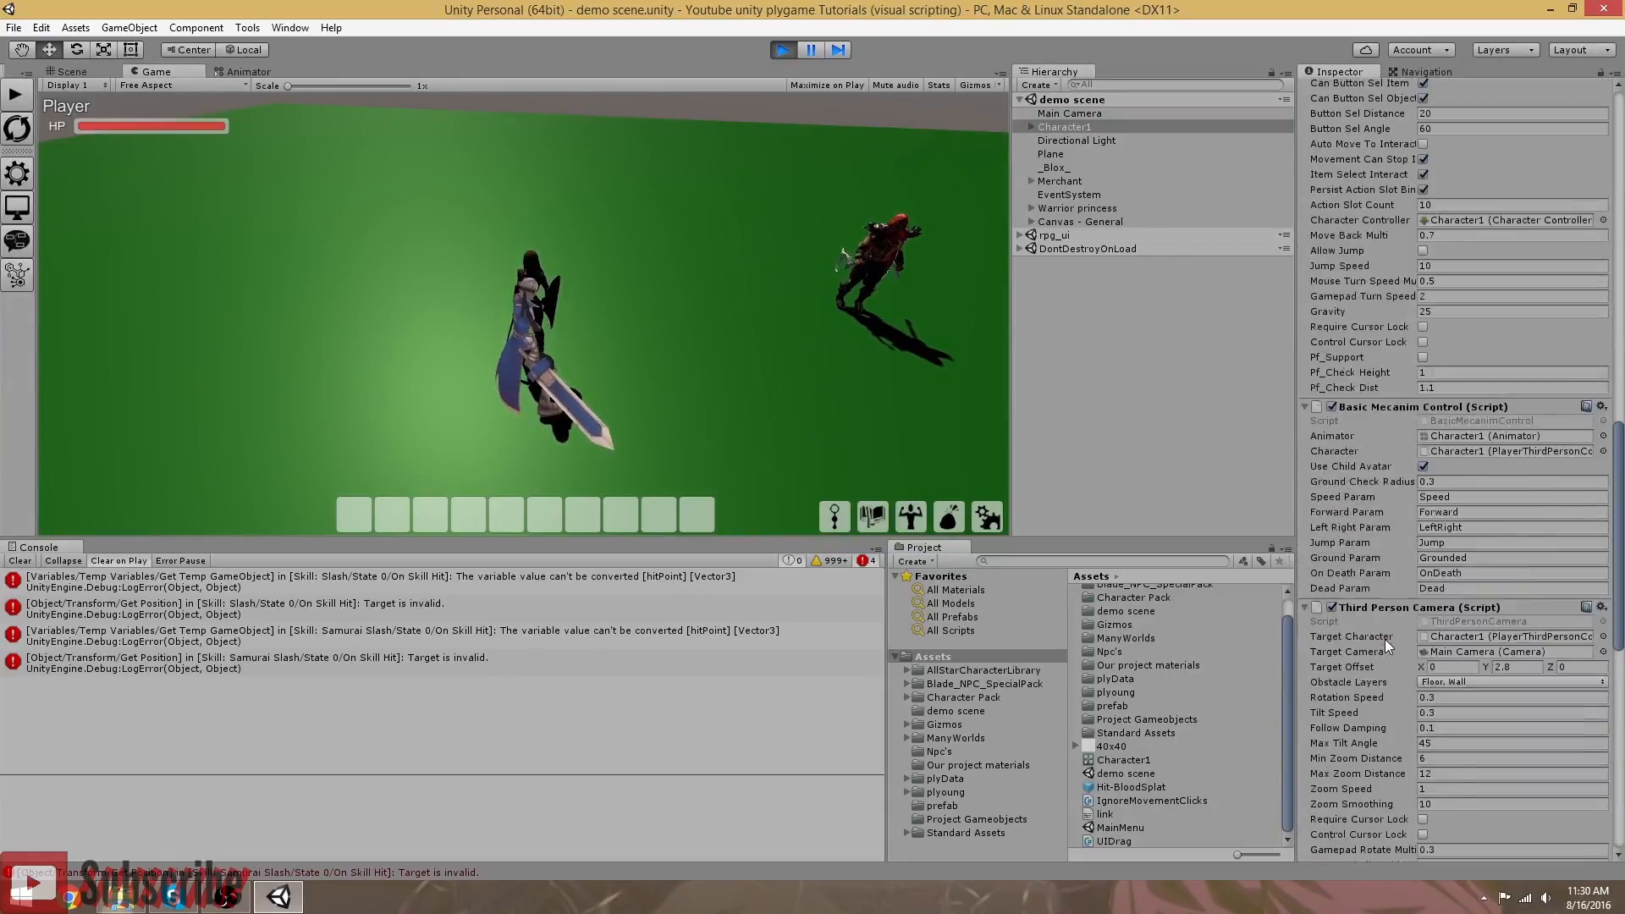
scroll(1385, 639, up, 15)
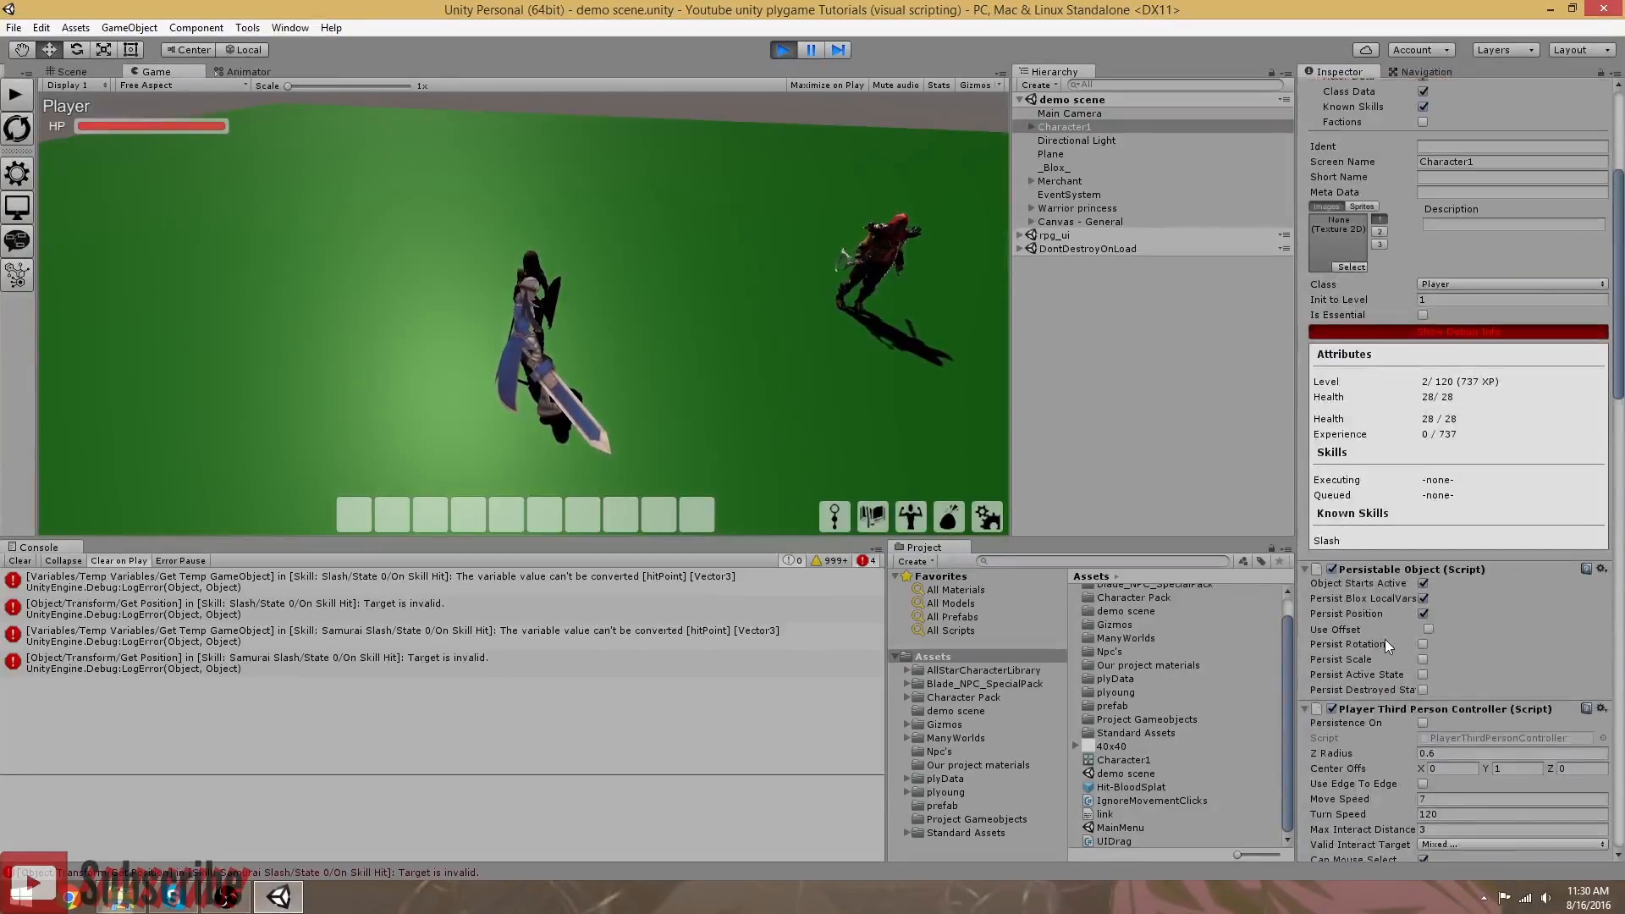
scroll(1404, 612, up, 5)
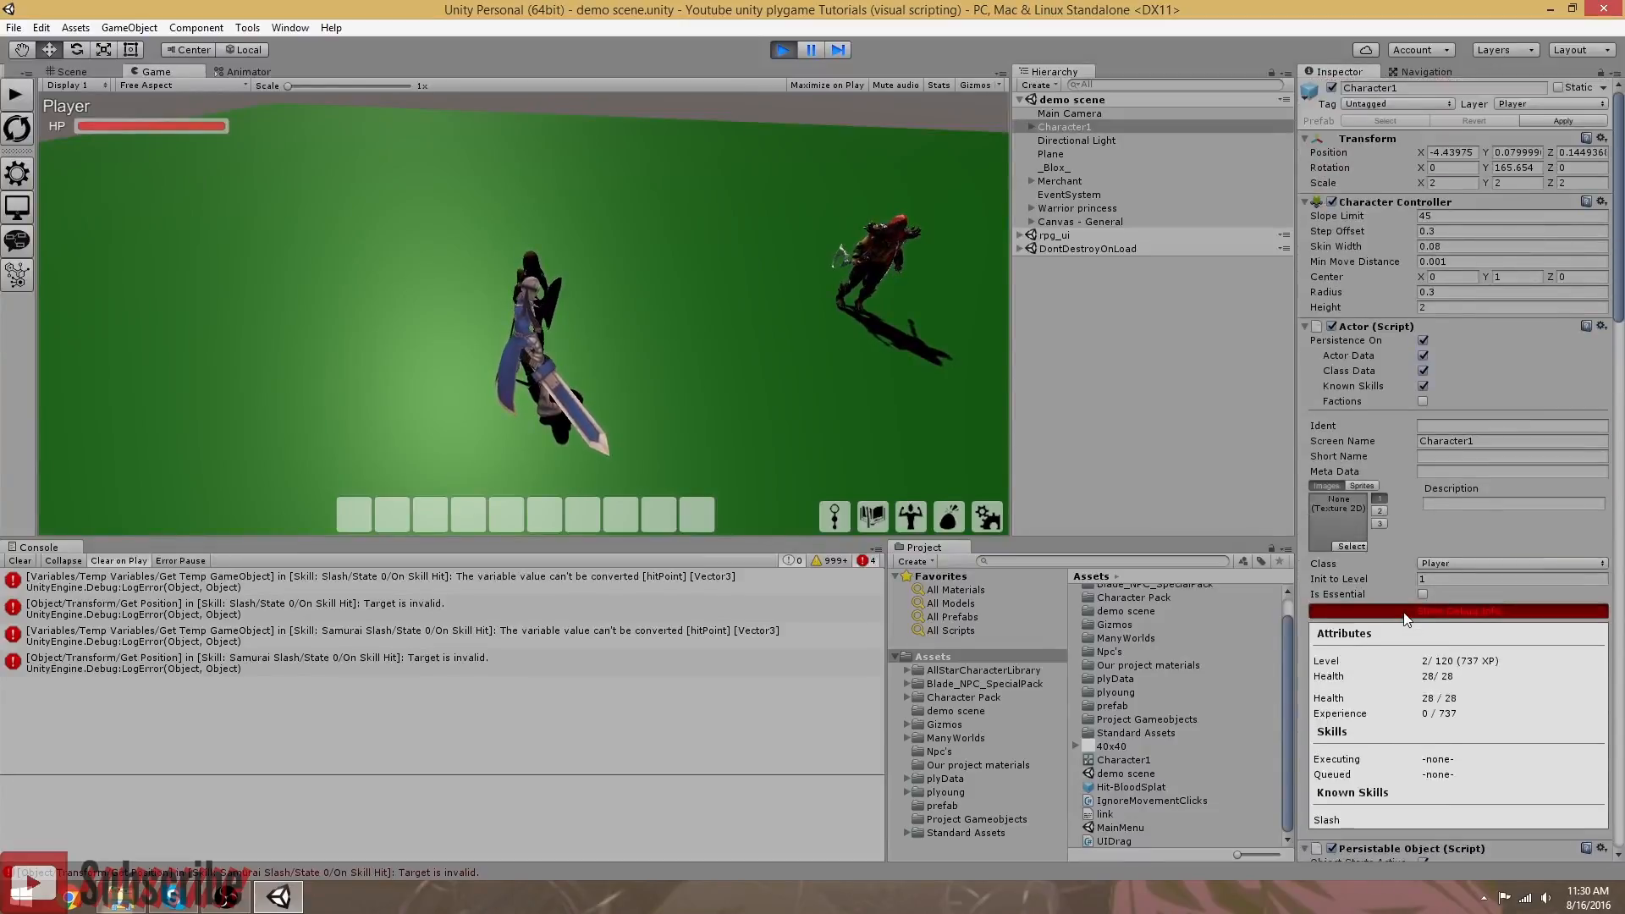
scroll(1404, 612, down, 5)
scroll(1404, 612, up, 5)
Step: Review the console errors raised by the On Skill Hit events of the Slash and Samurai Slash skills
click(512, 578)
click(508, 606)
click(506, 635)
click(503, 661)
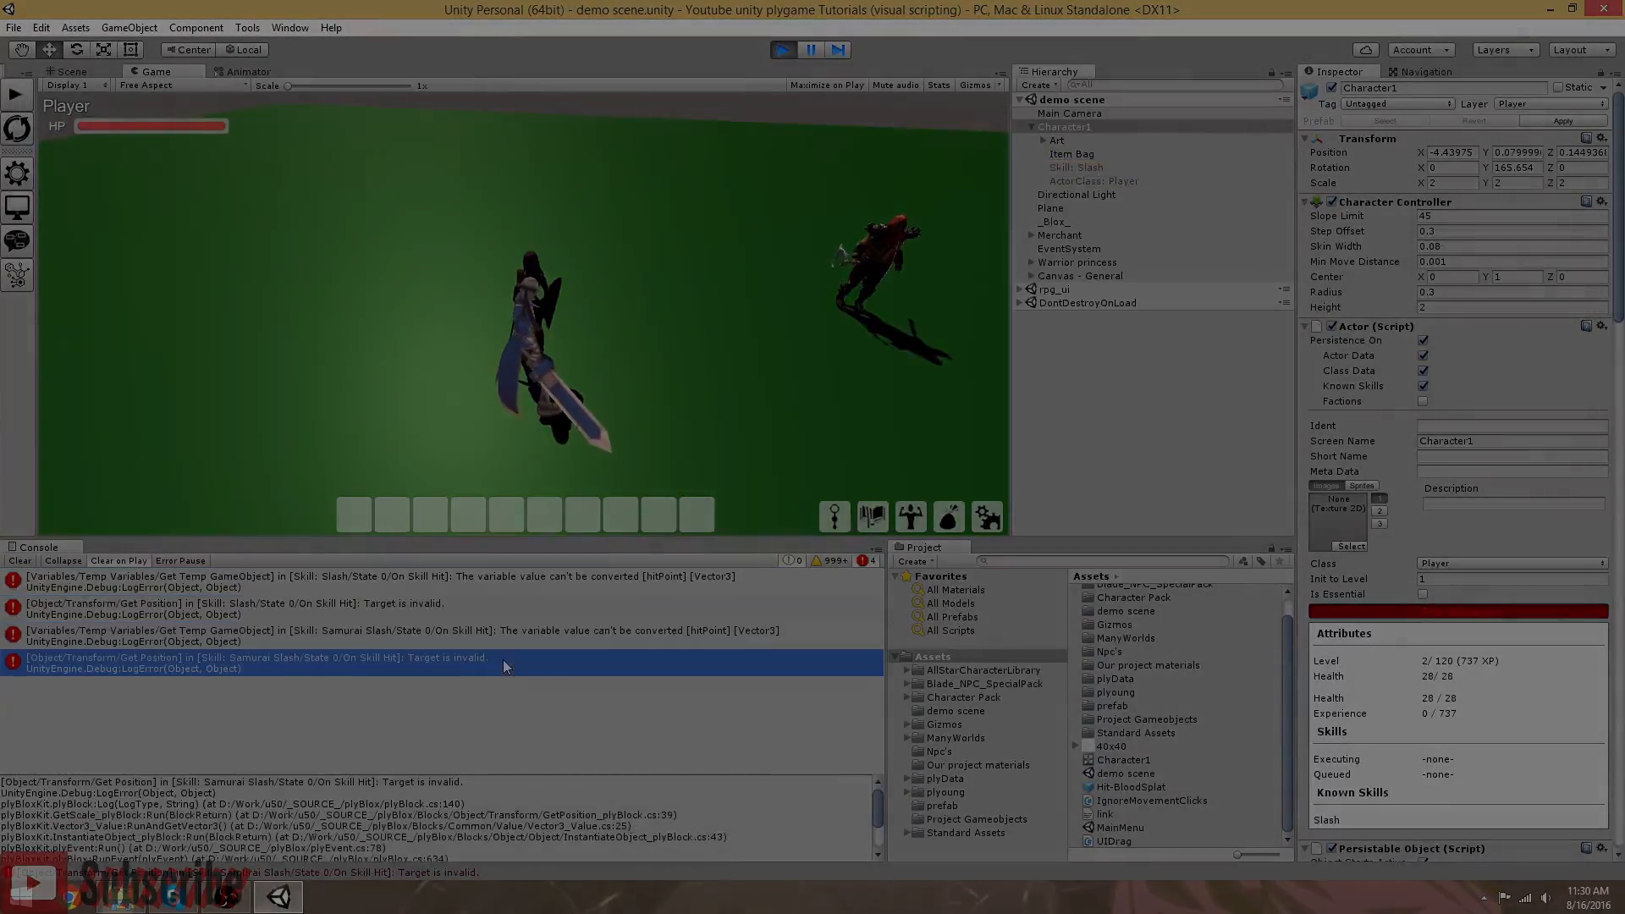
click(526, 585)
click(526, 610)
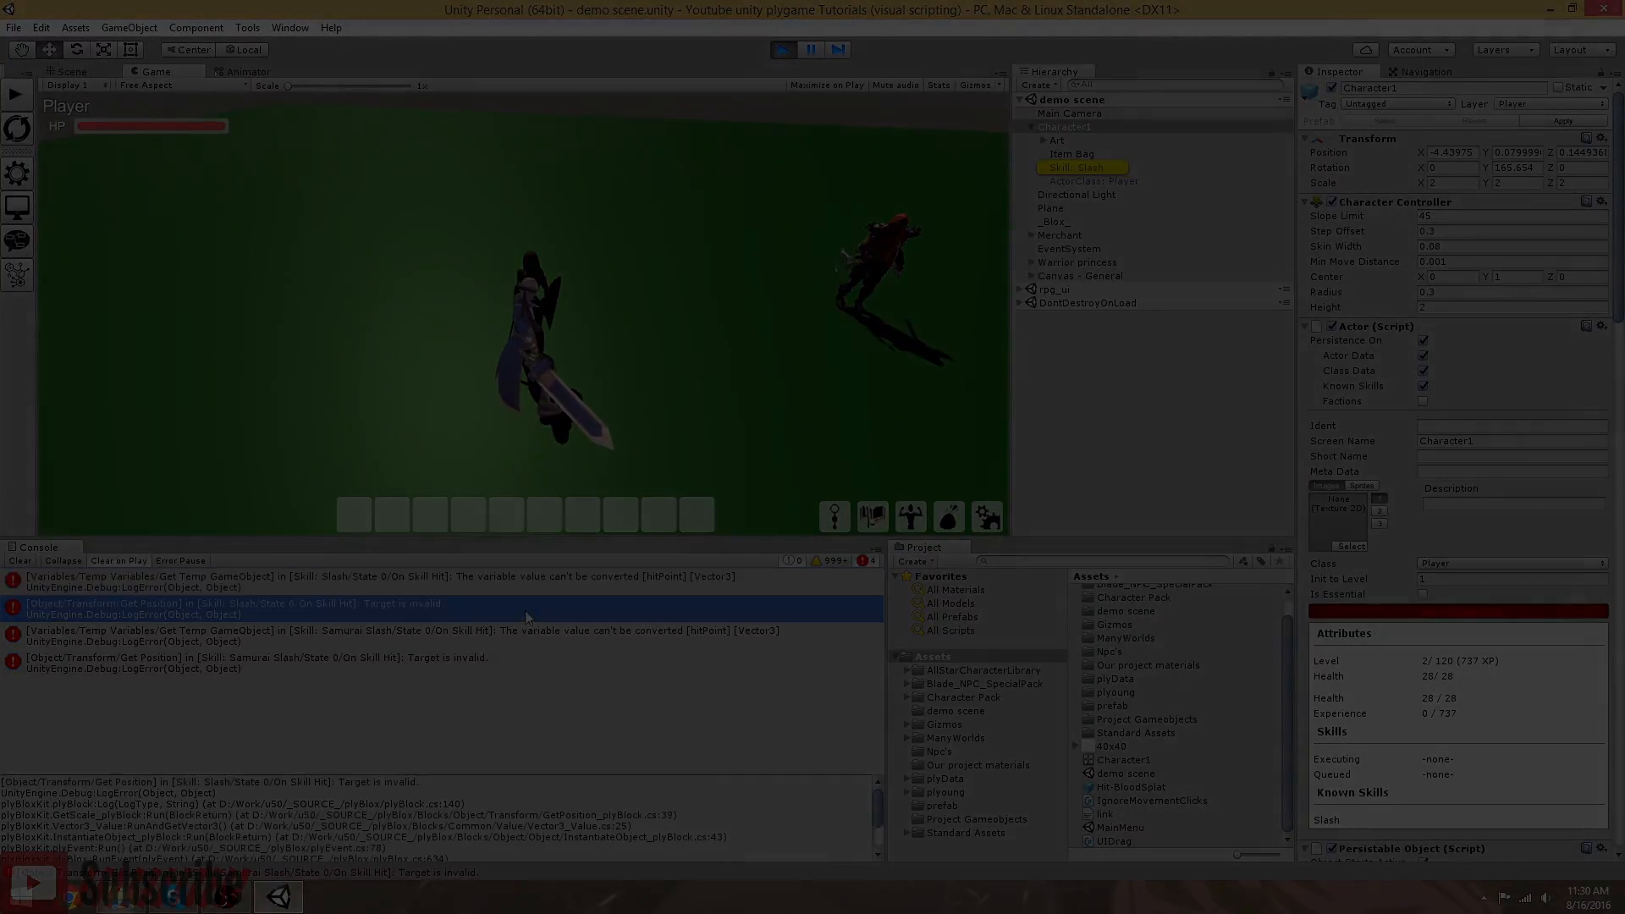
click(524, 635)
click(524, 662)
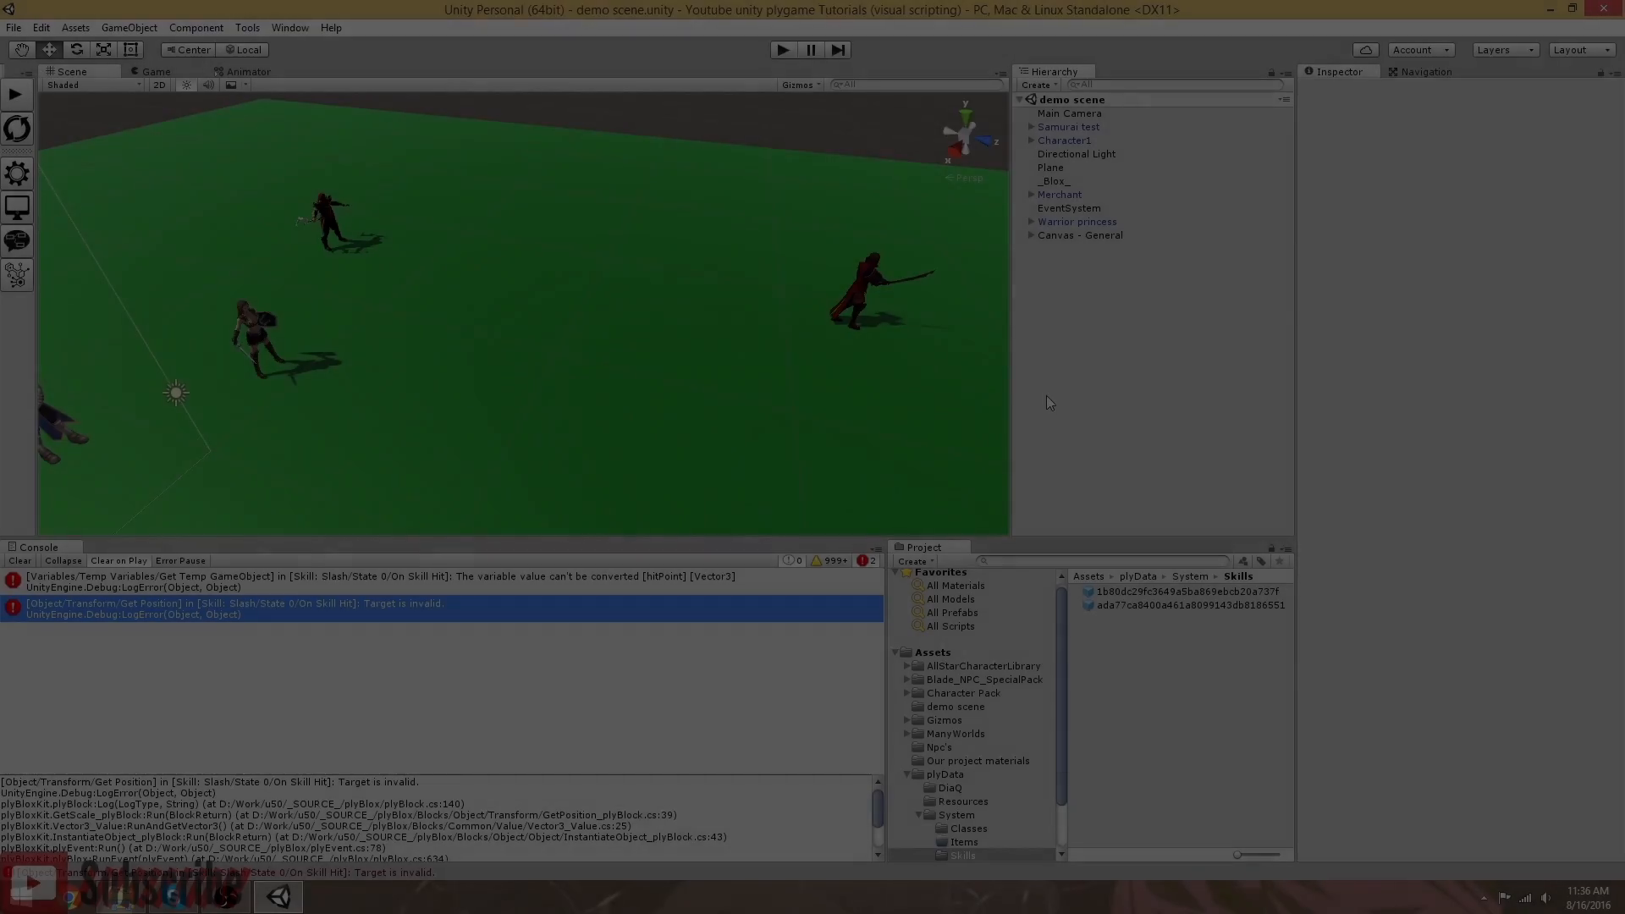
Step: Check the splat position block in the Samurai Slash skill's On Skill Hit event, then close the event editor
click(940, 747)
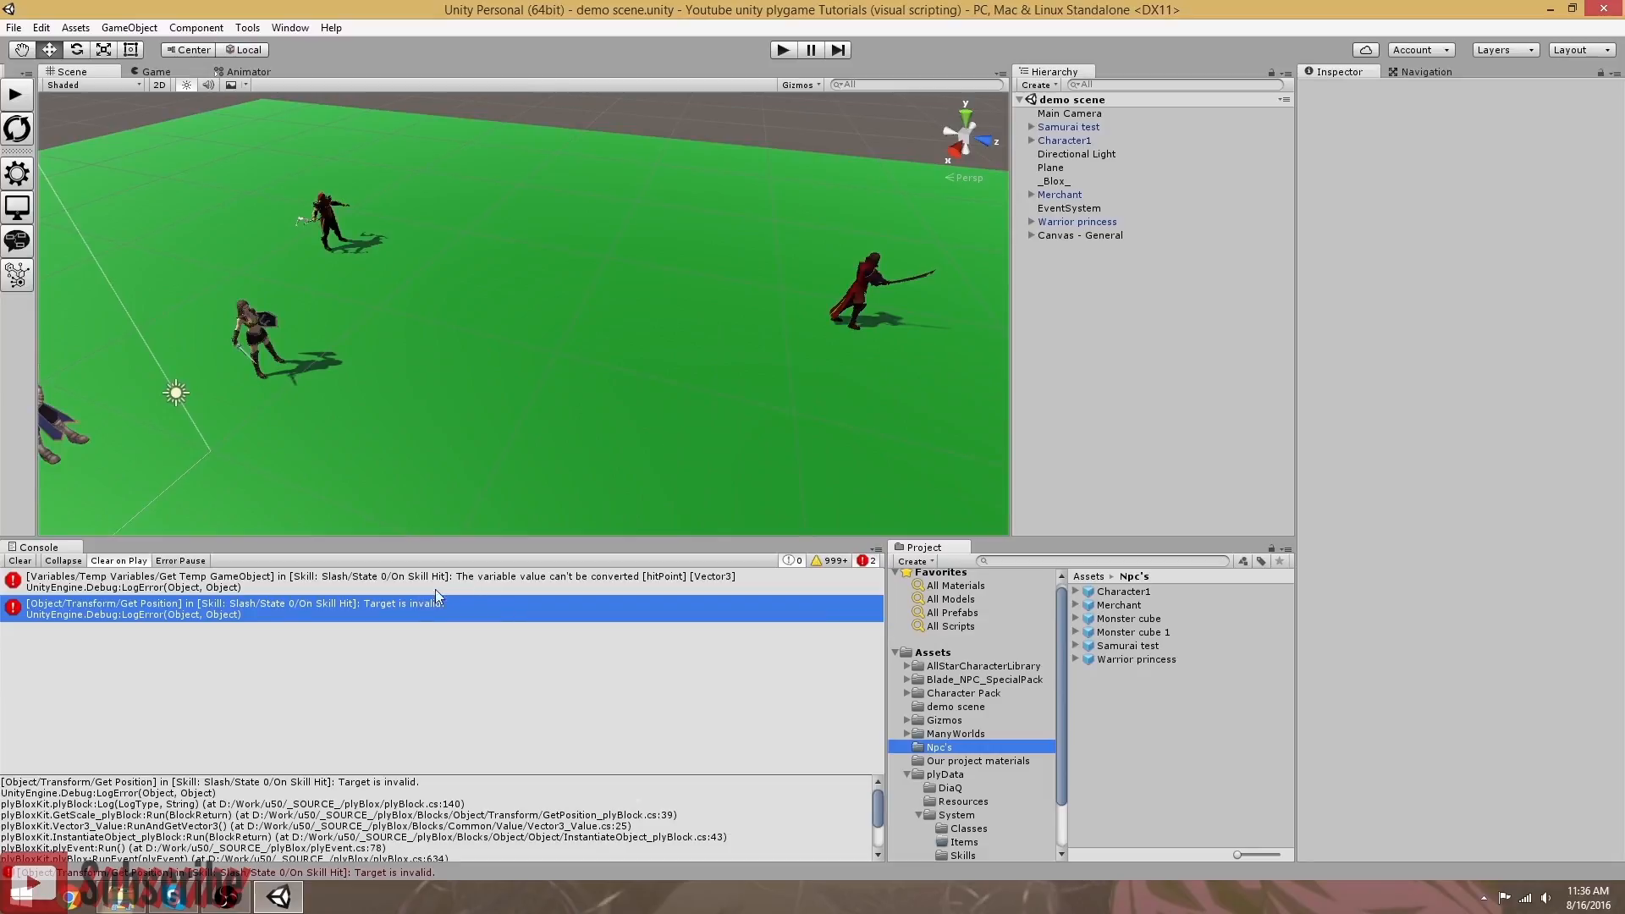
click(394, 651)
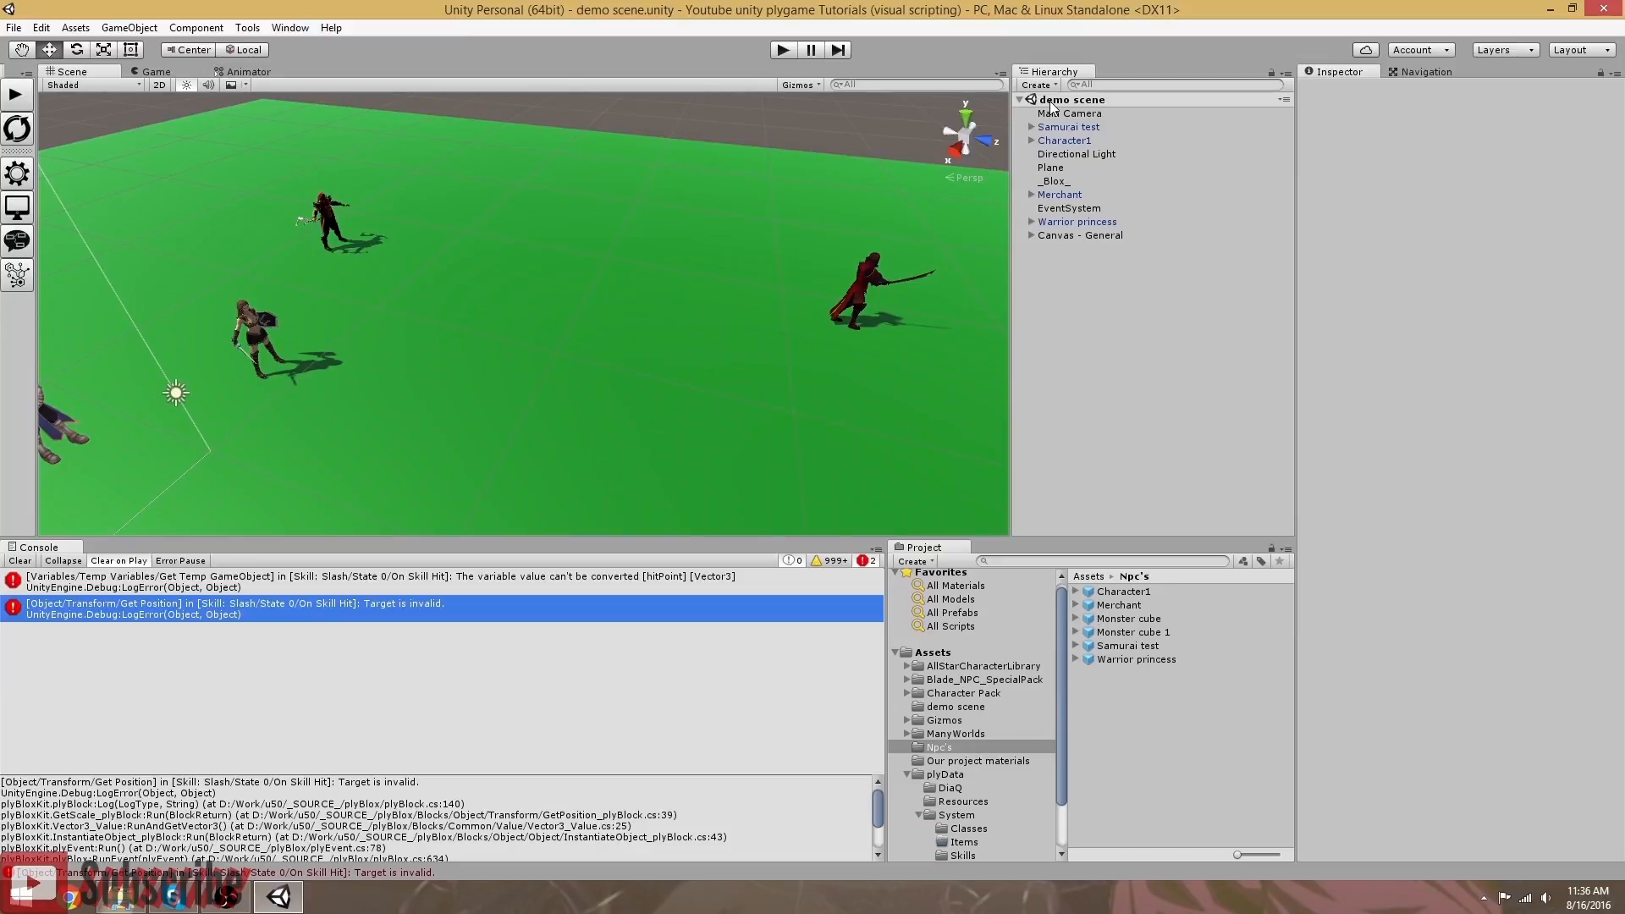
click(16, 175)
click(698, 32)
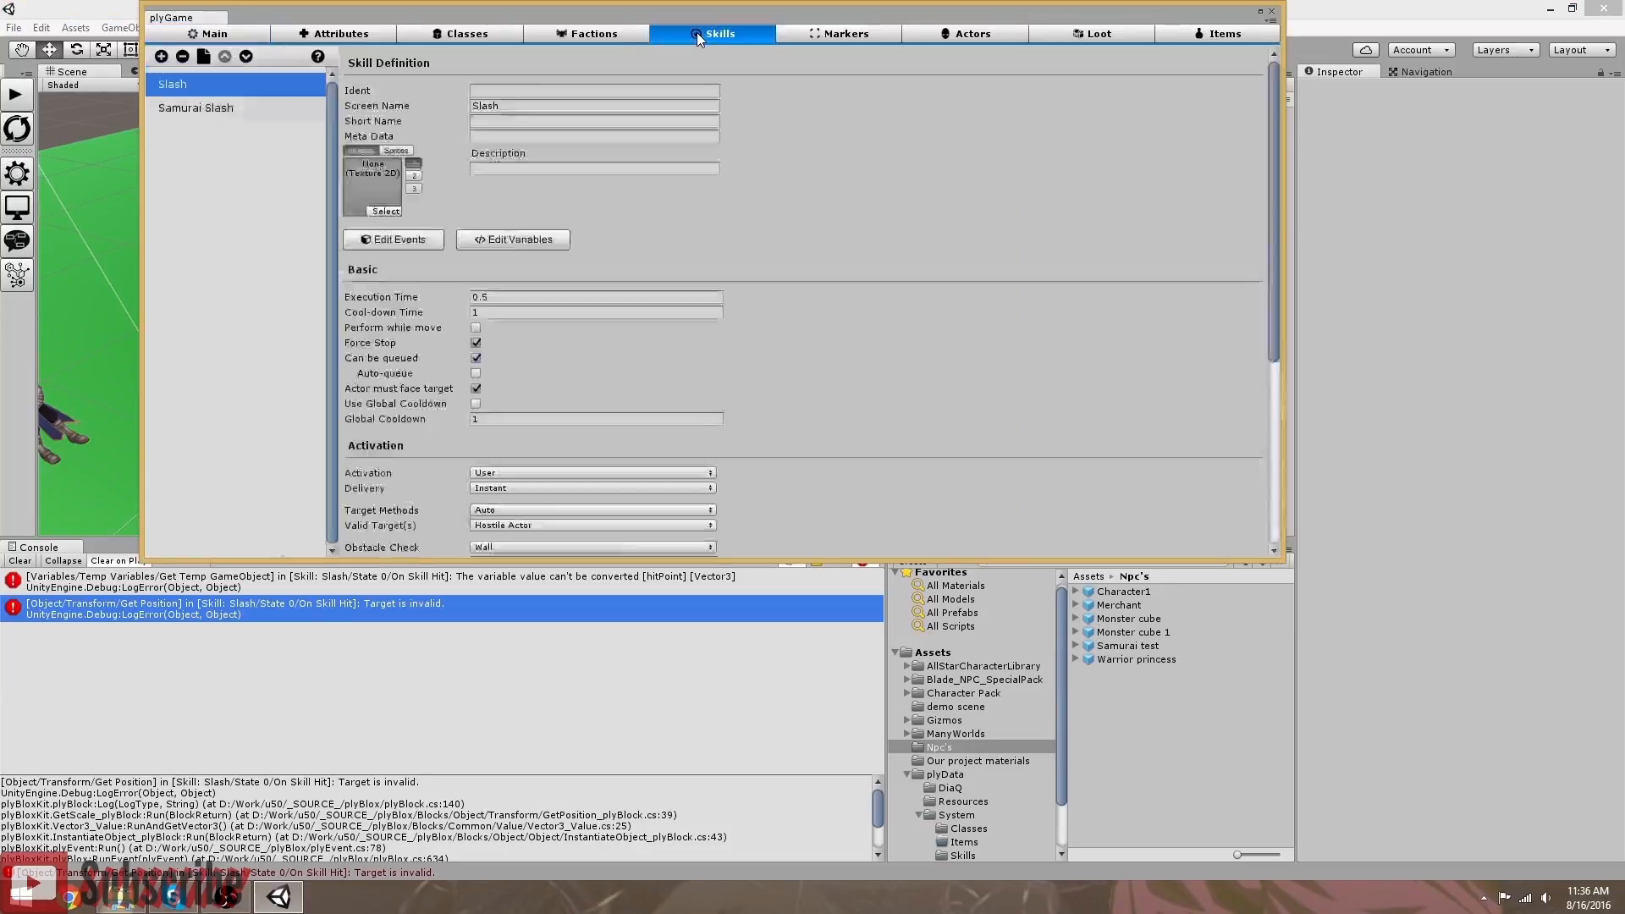
click(241, 107)
click(383, 241)
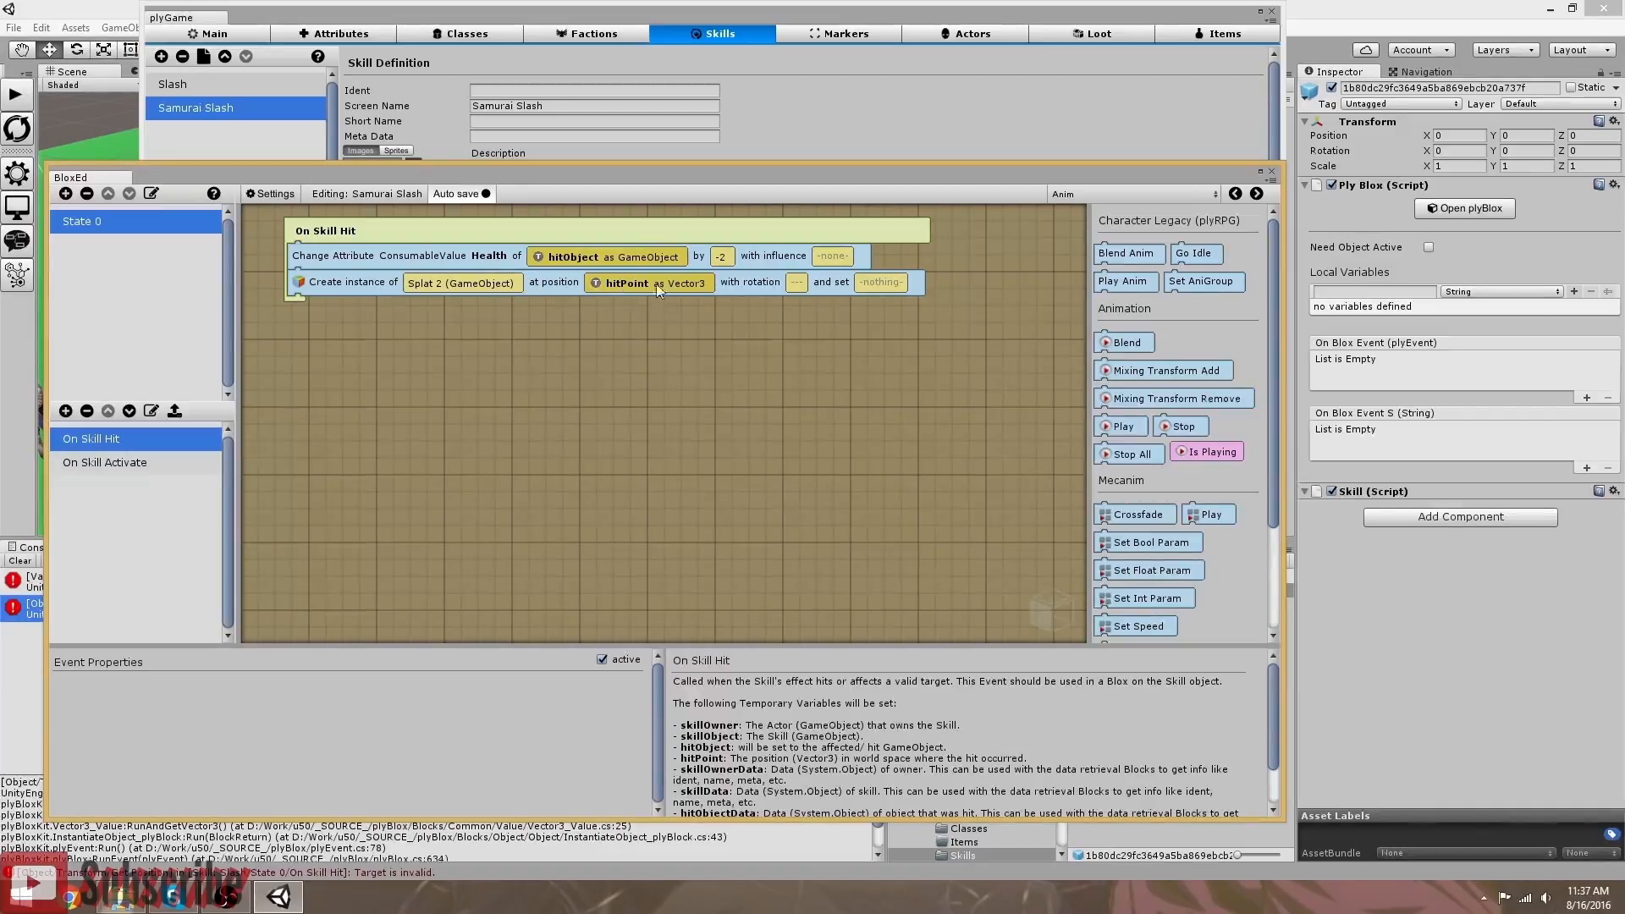
click(1272, 171)
Step: In the Slash skill's On Skill Hit event, replace the splat instance's position block with a Get Temp Vector3 block
click(184, 84)
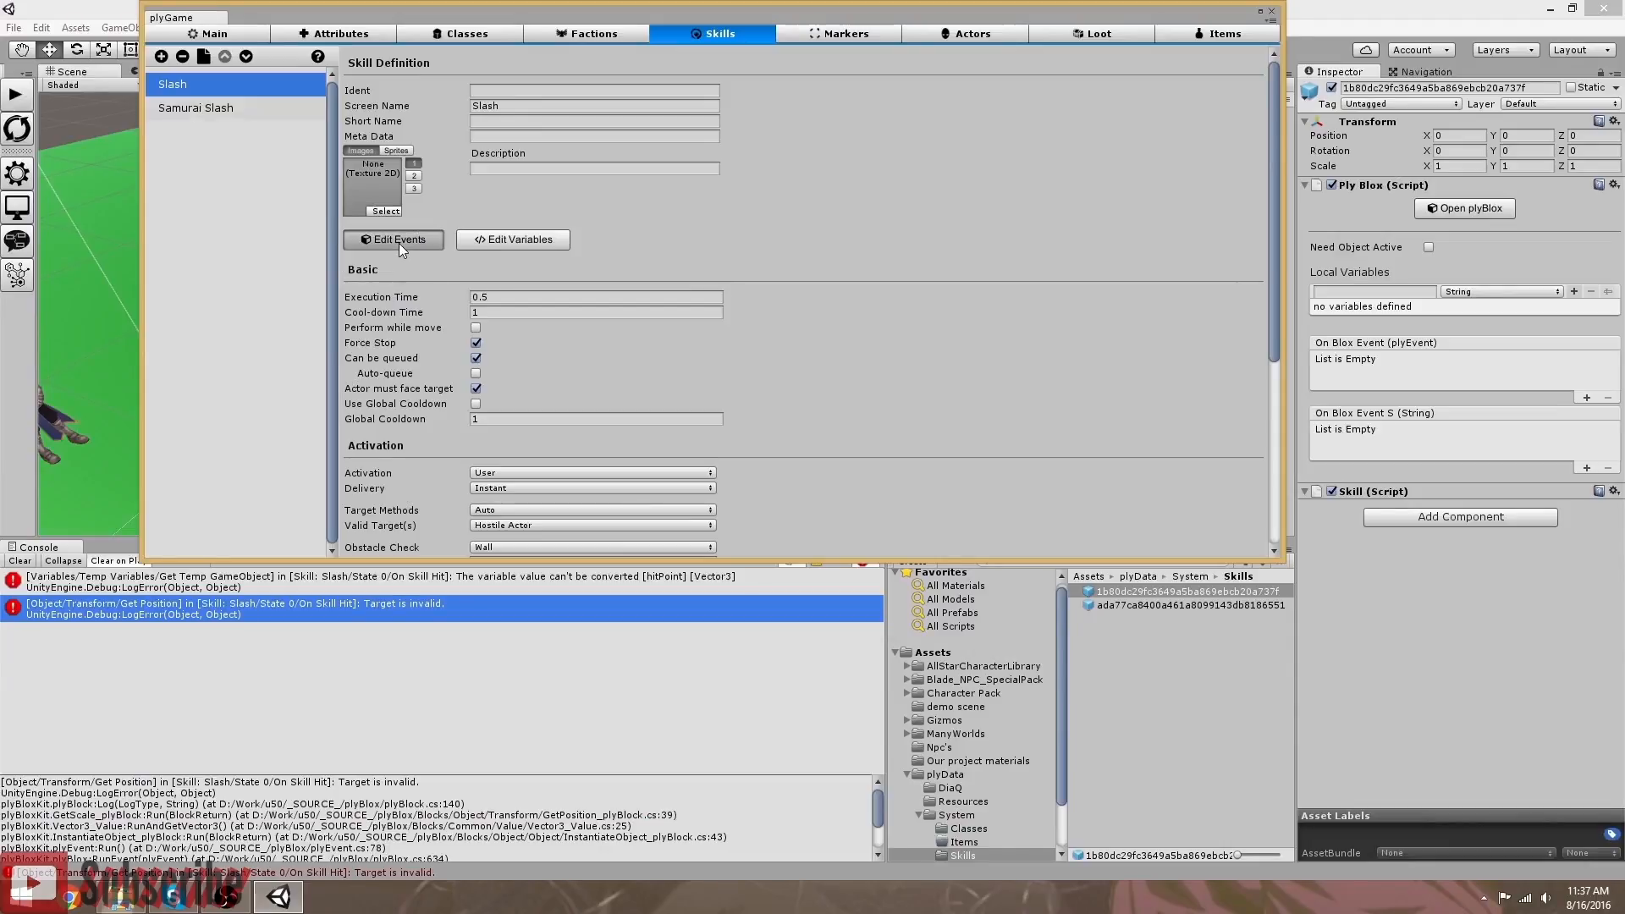
click(399, 243)
click(93, 466)
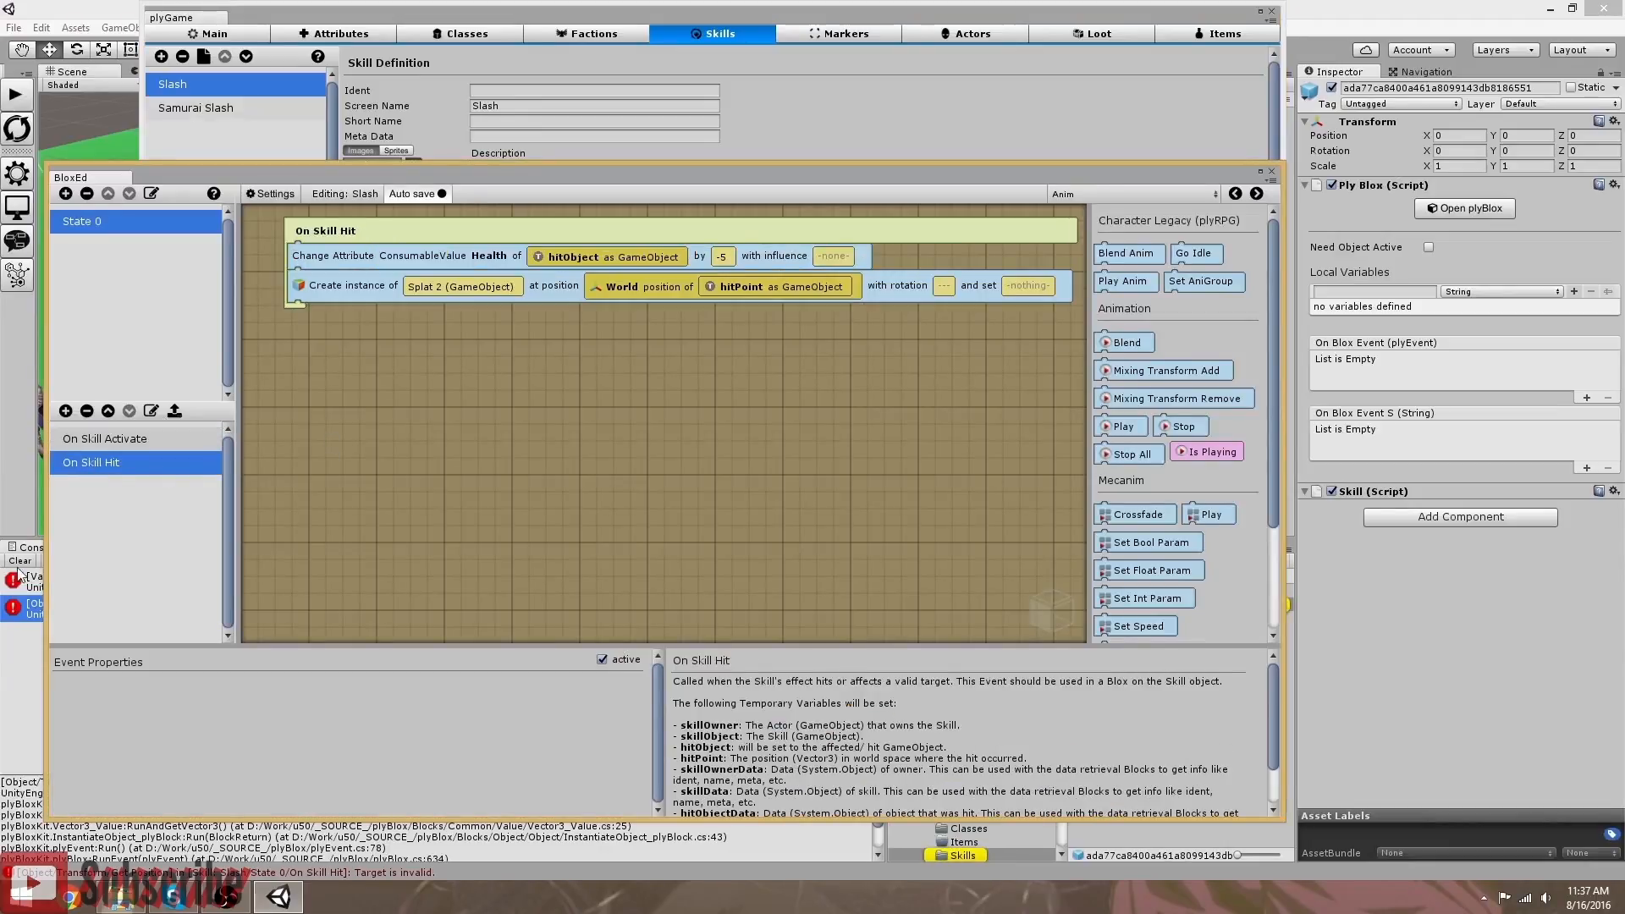
click(1177, 196)
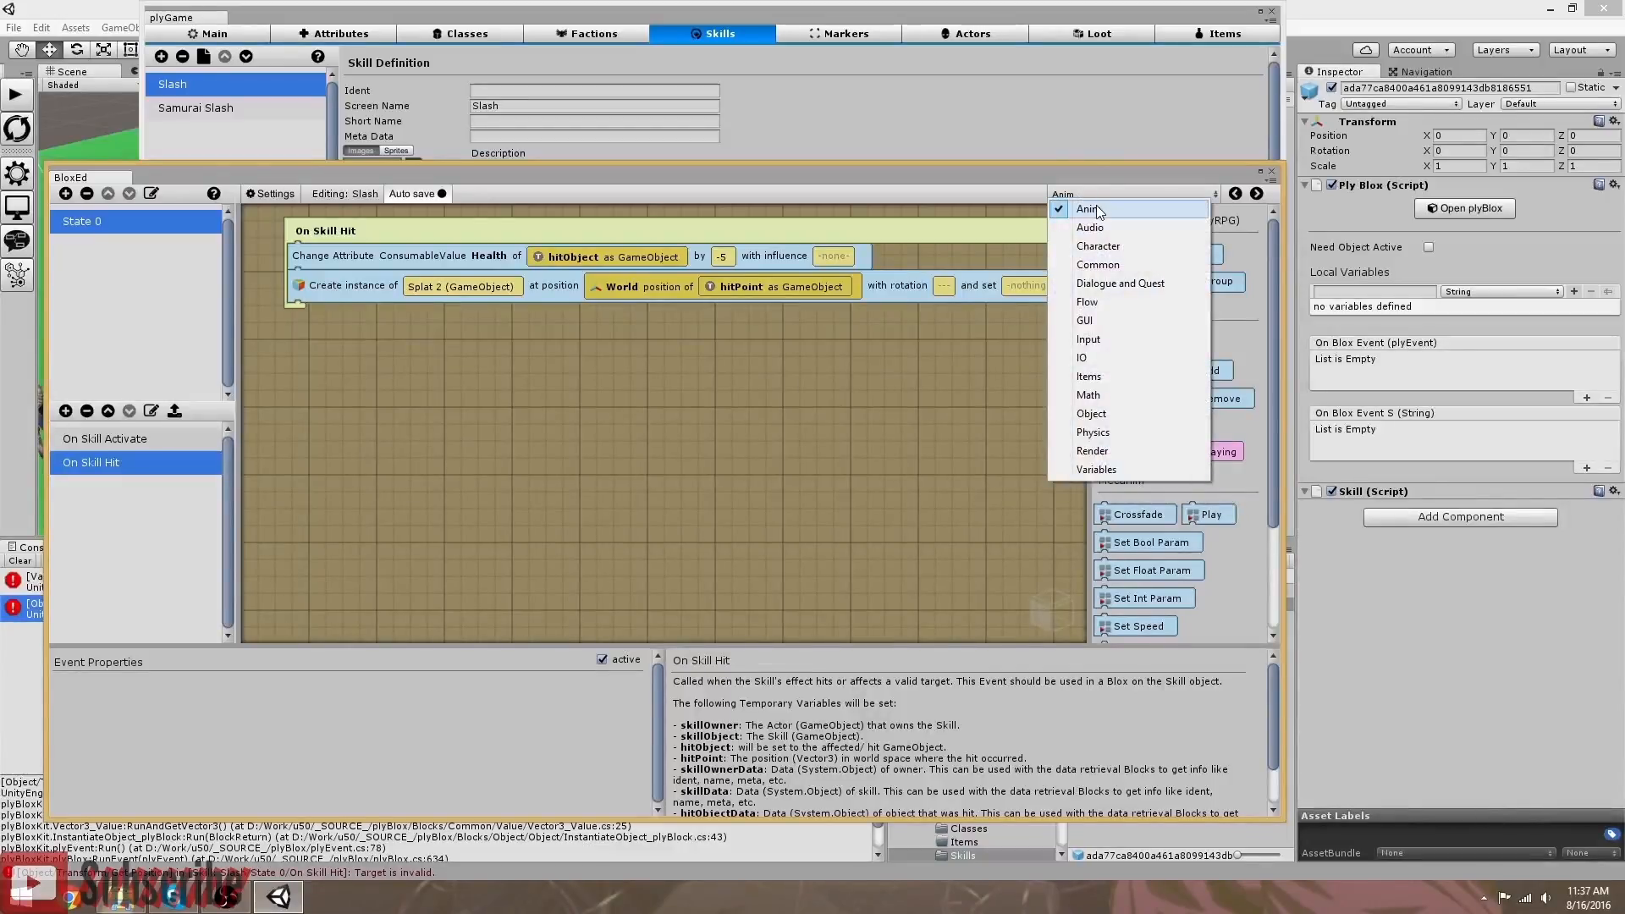
click(1119, 471)
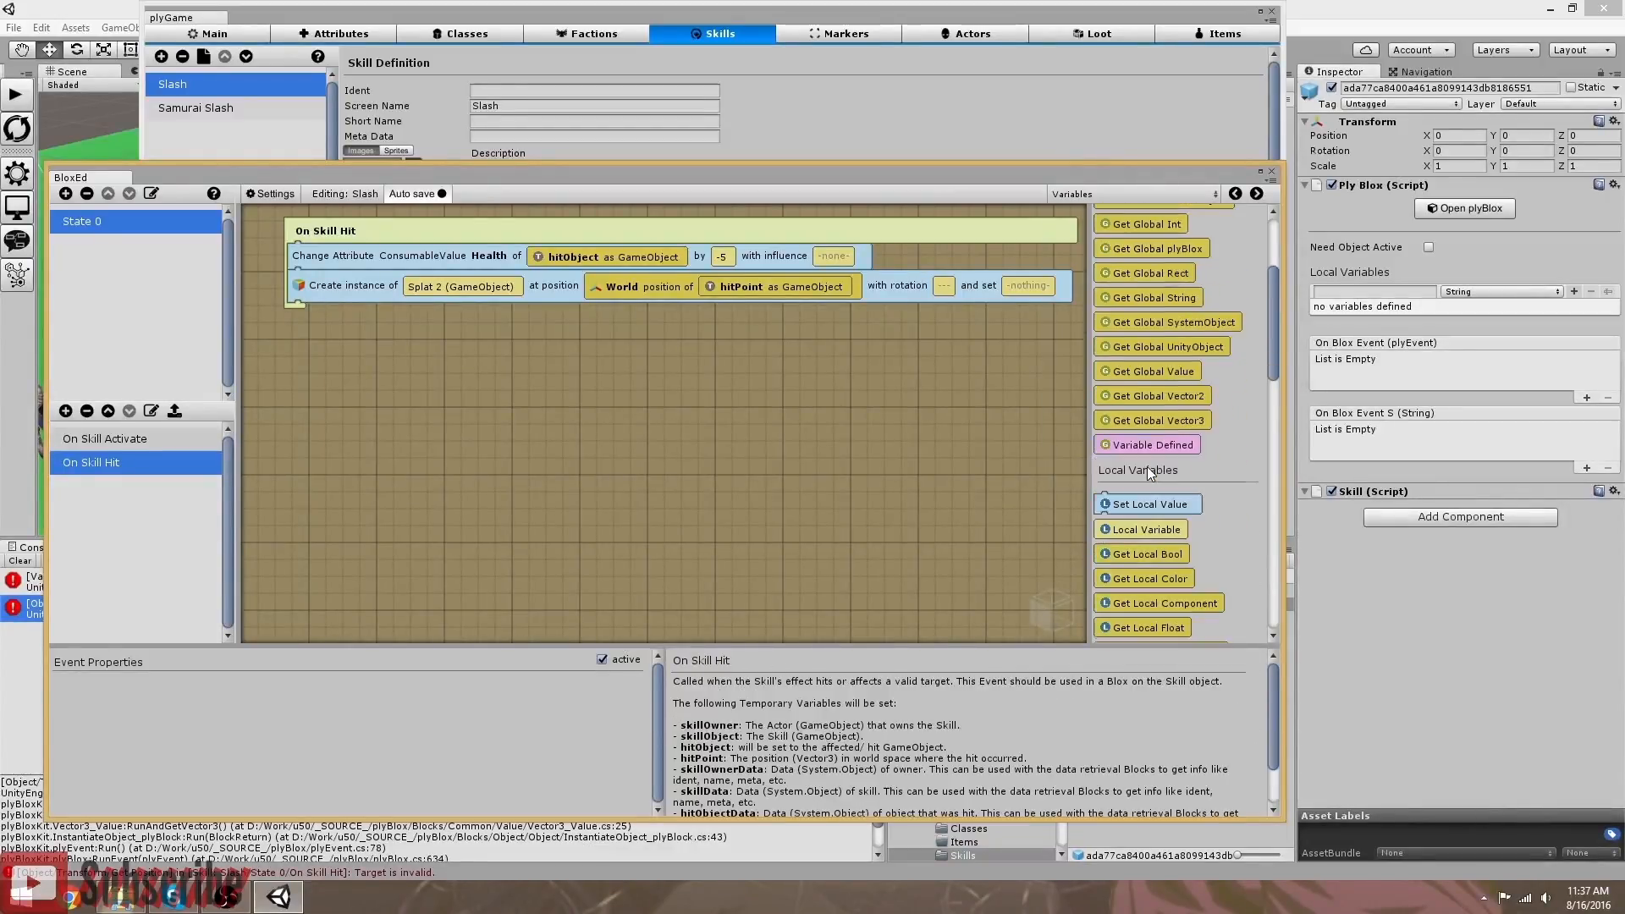
scroll(1148, 467, down, 5)
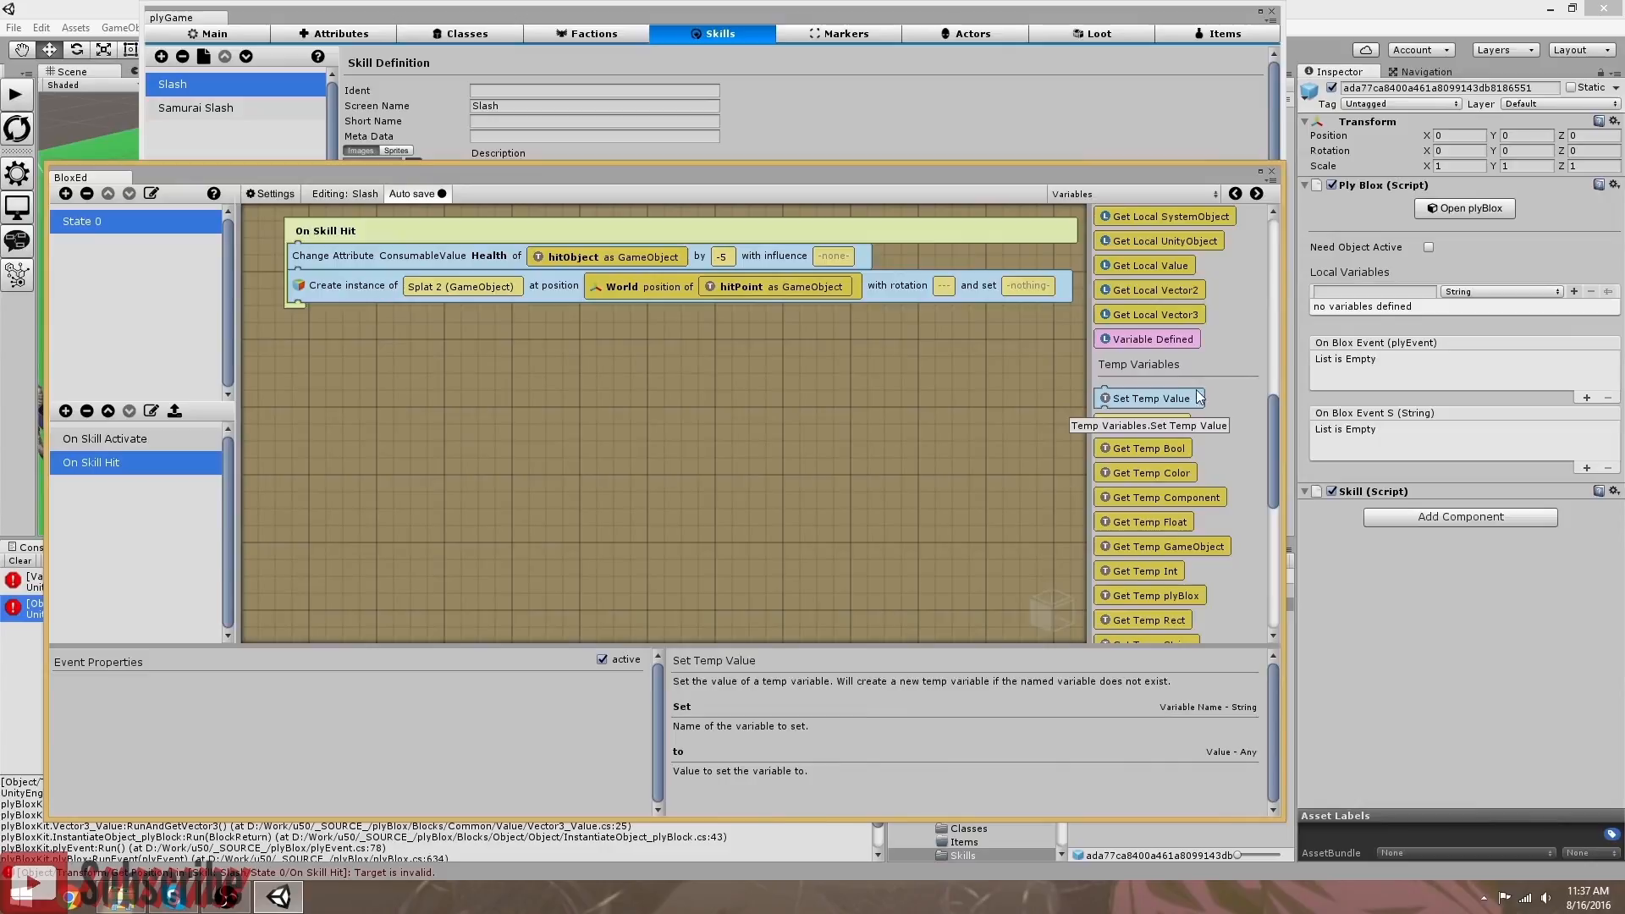
scroll(1186, 388, down, 3)
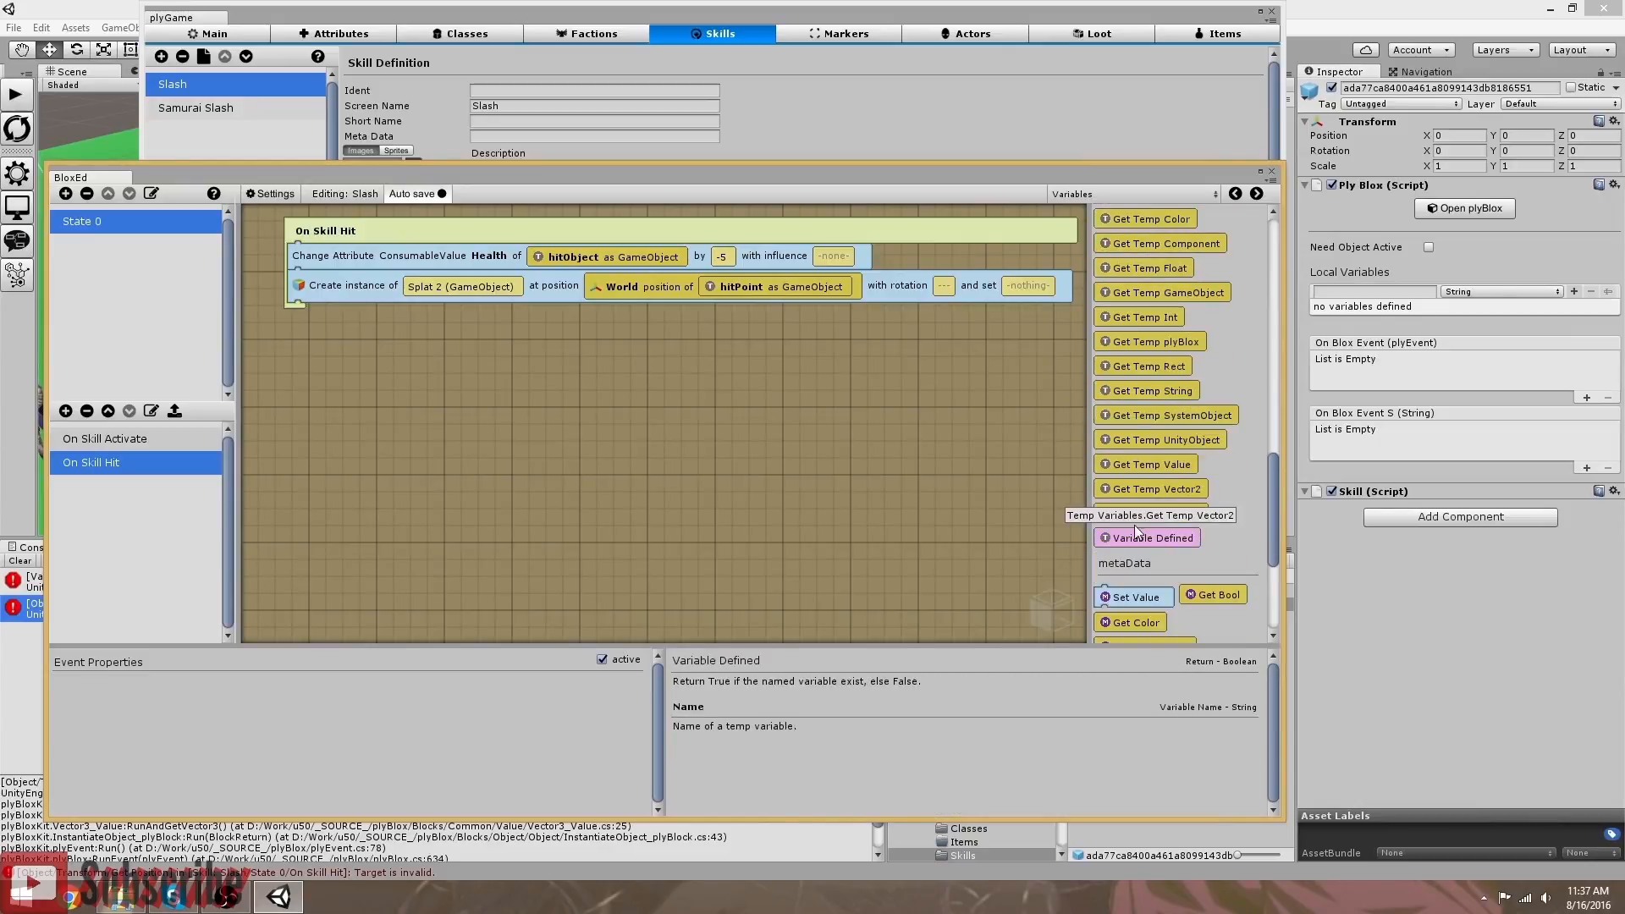
drag(1180, 513, 609, 284)
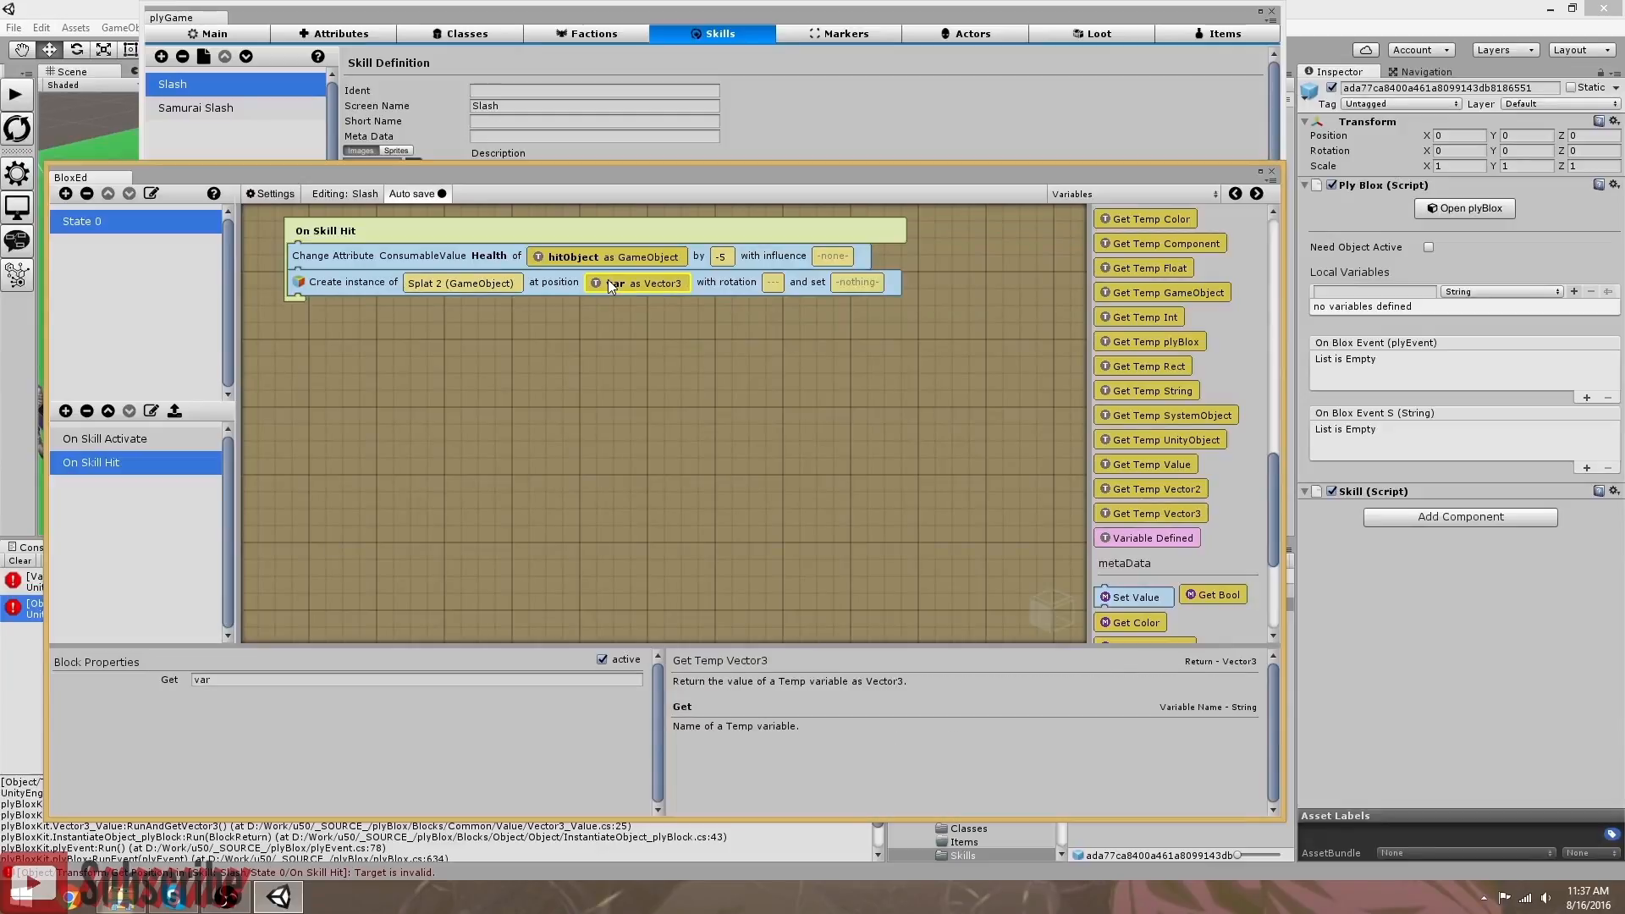
Step: Set the Get Temp Vector3 block's variable name to hitPoint and close the event editor
click(495, 681)
text(hitPoint)
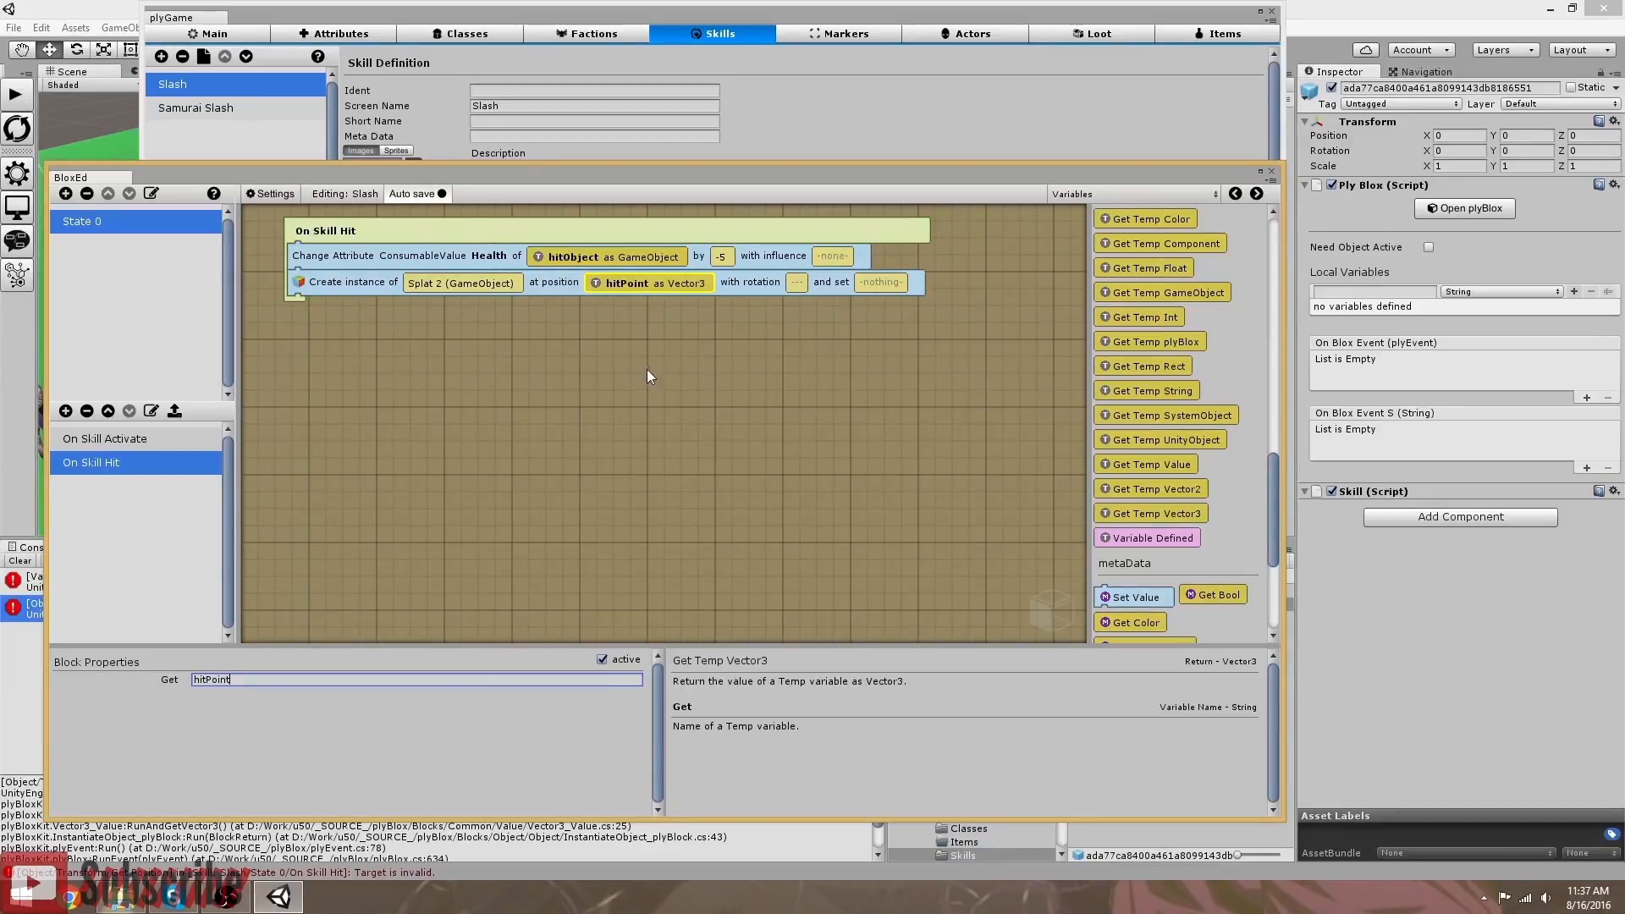
click(1272, 173)
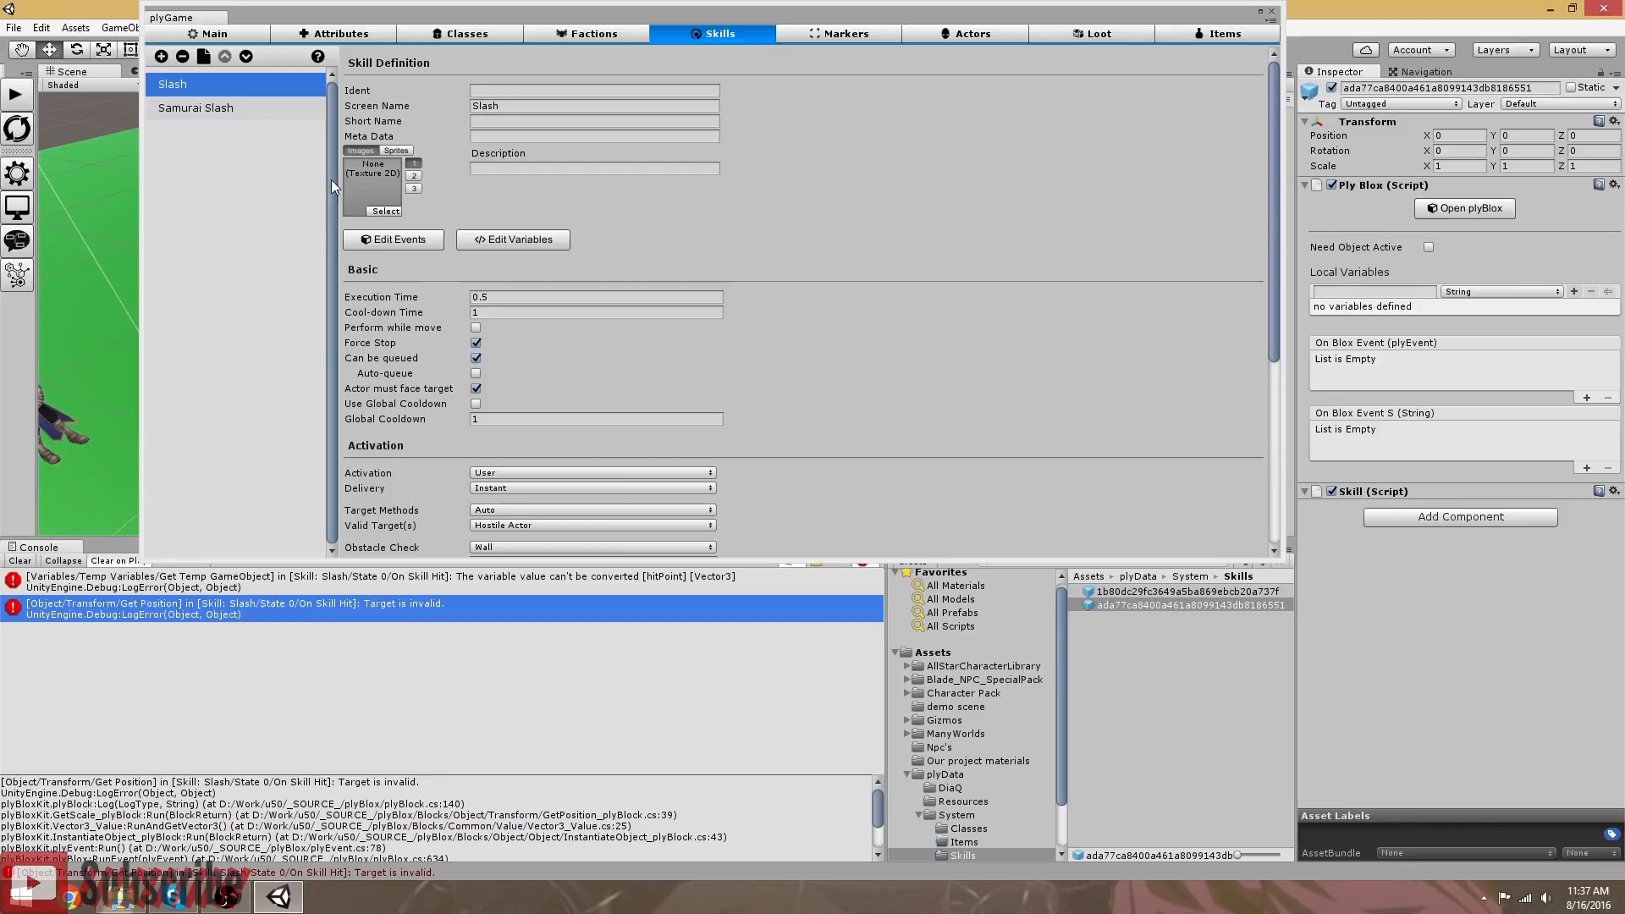
Step: Set the Slash skill's Hit Height to 25% and the Samurai Slash skill's Hit Height to slightly above 55%
scroll(760, 355, down, 5)
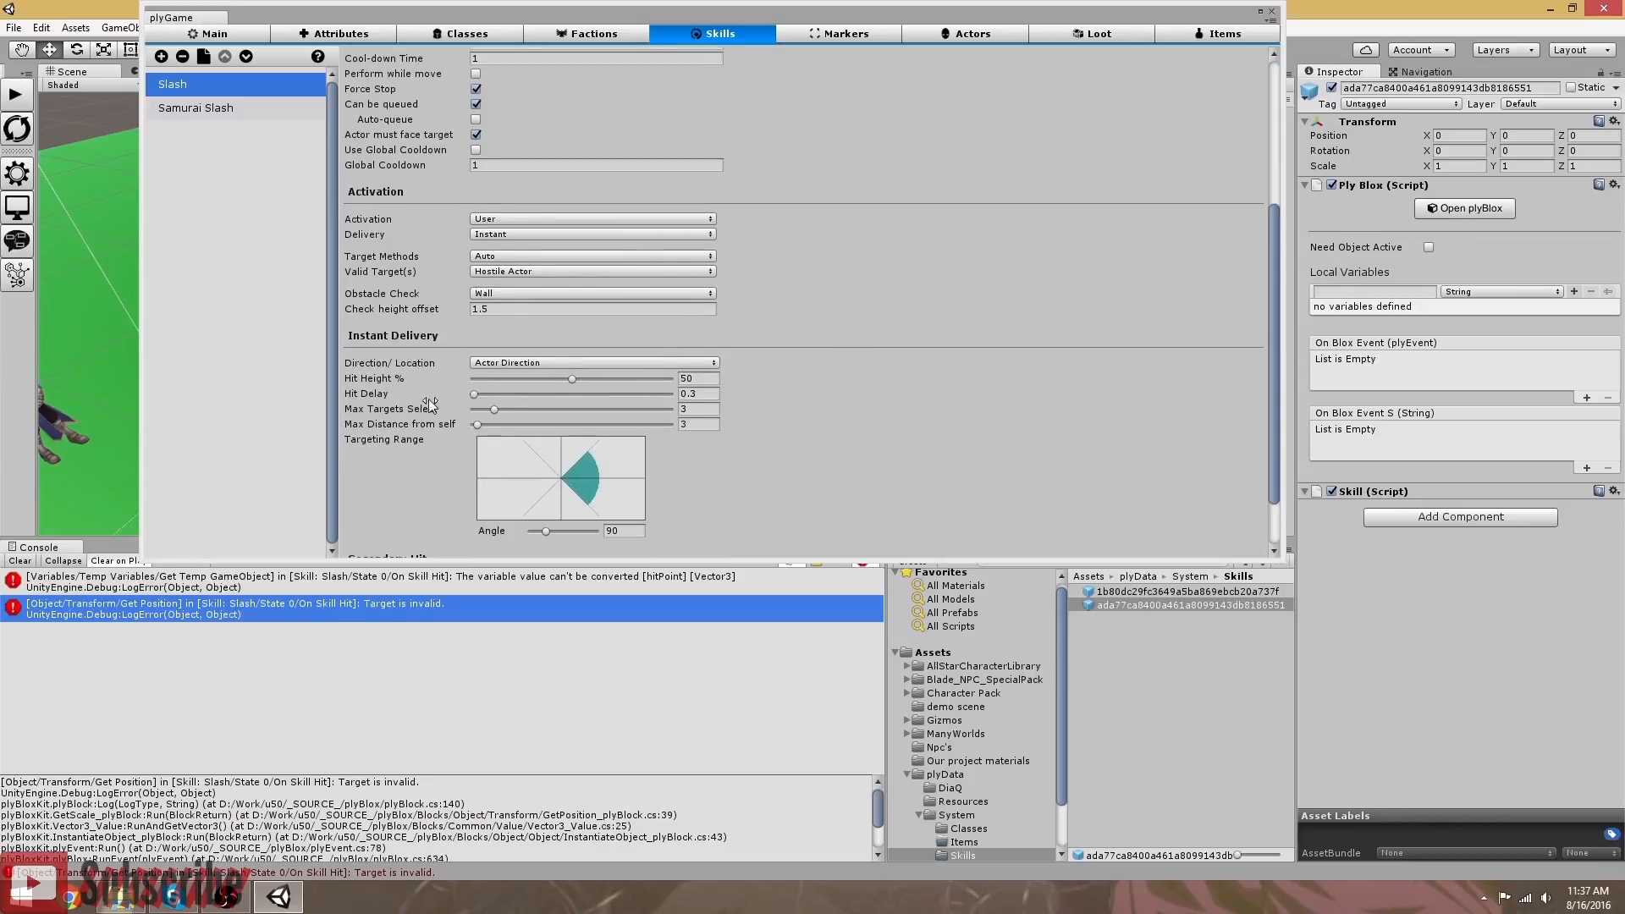
drag(574, 384, 524, 384)
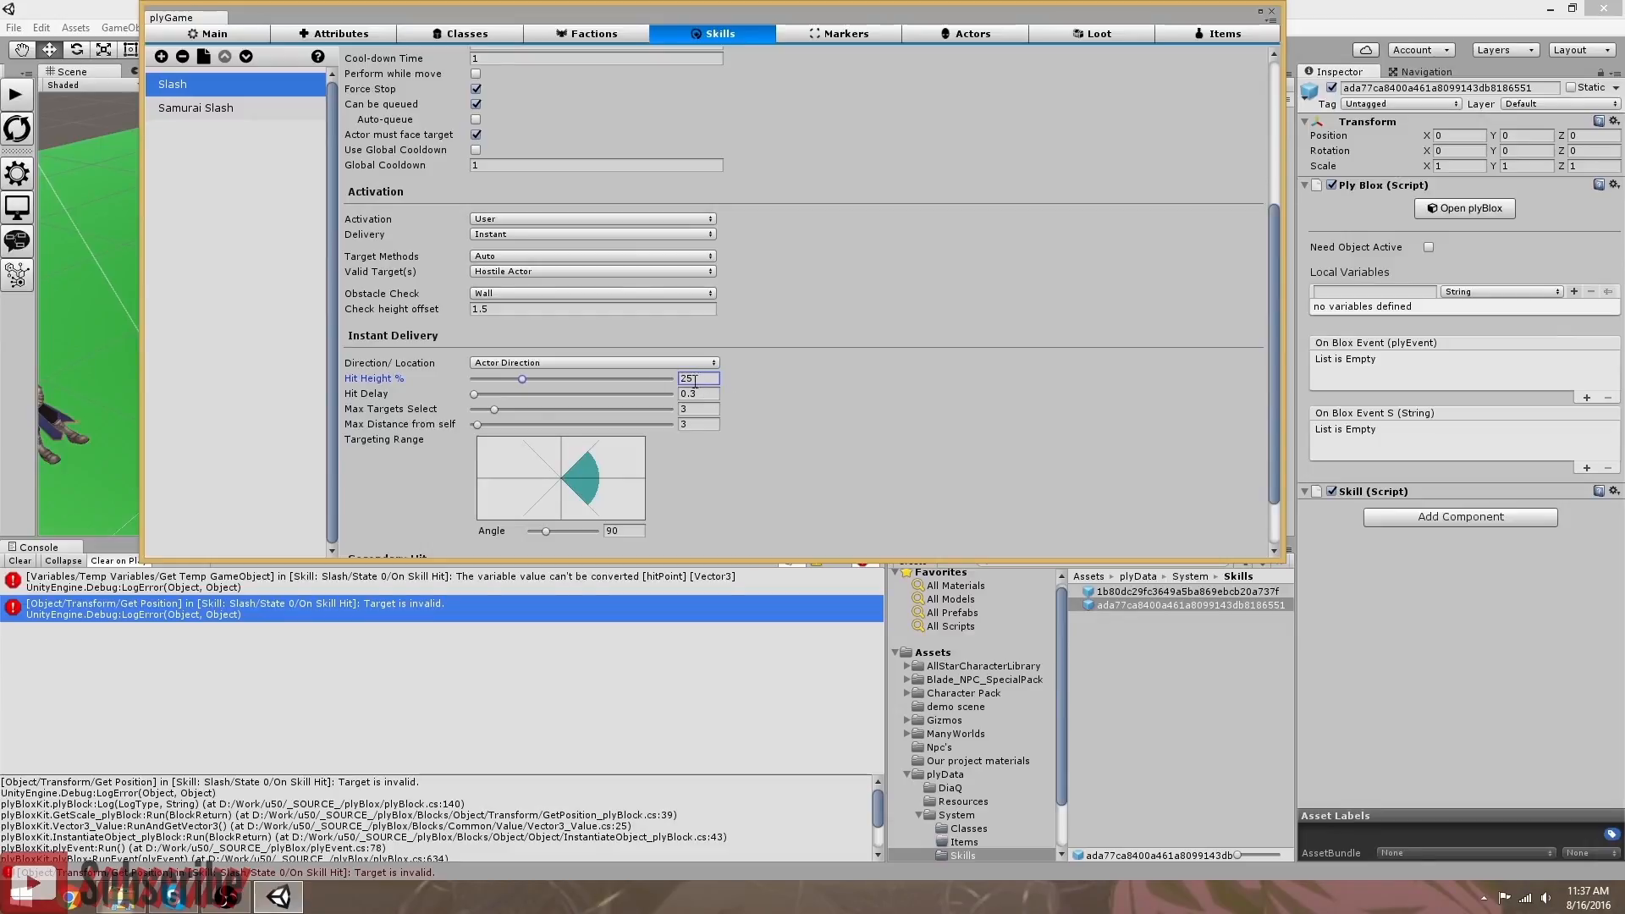
click(230, 107)
drag(671, 382, 606, 385)
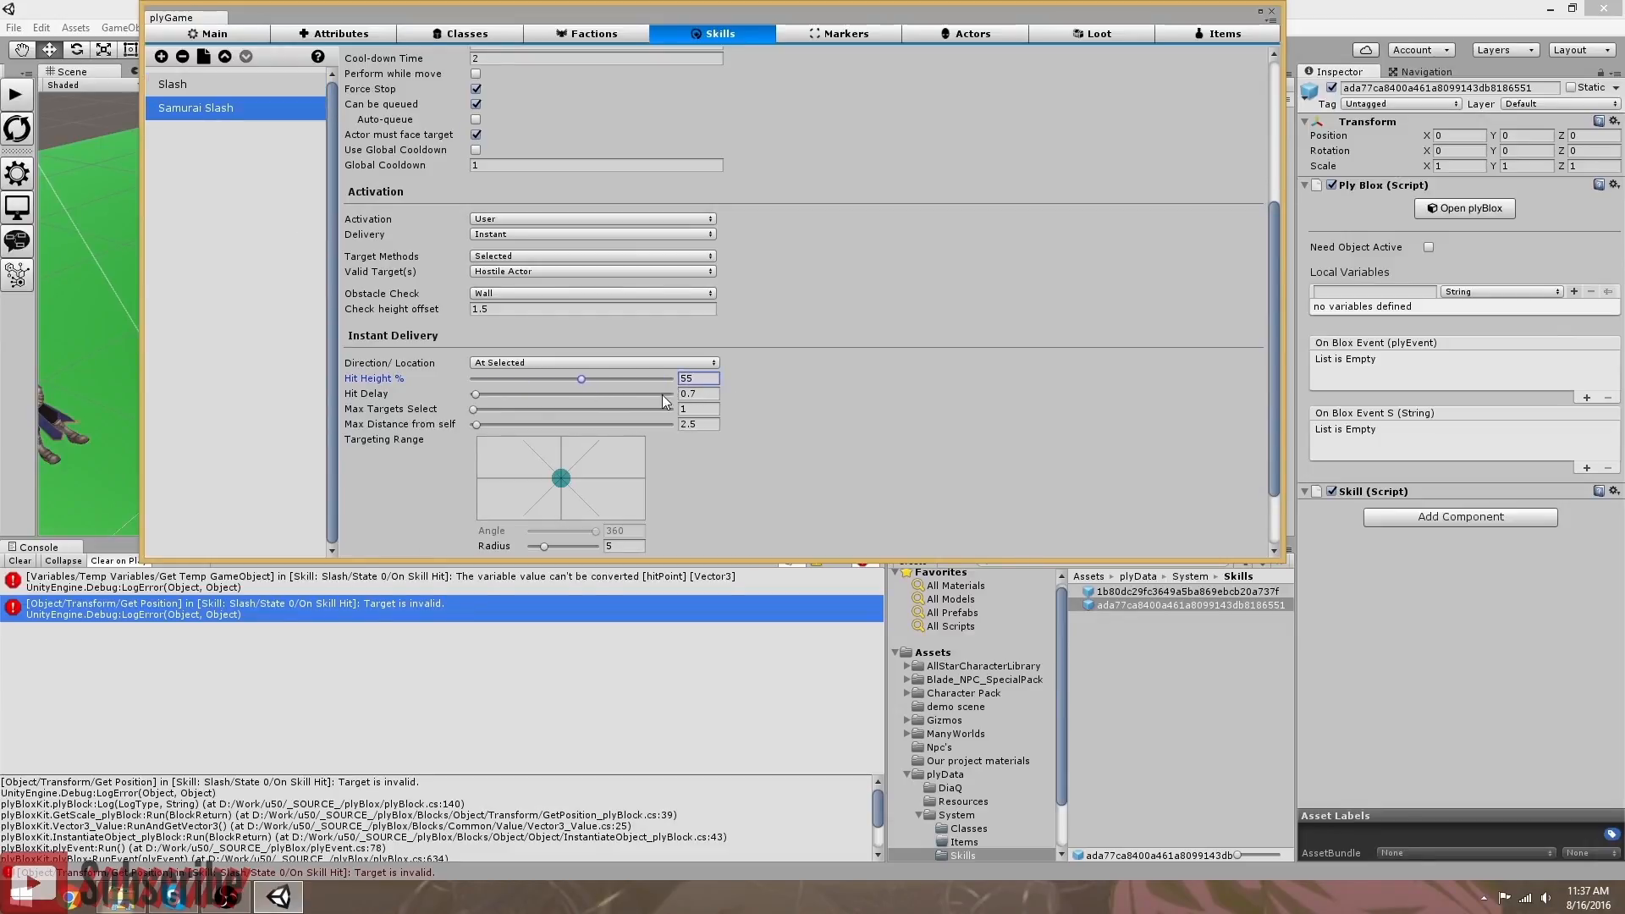
drag(584, 378, 596, 379)
Step: Raise the Slash skill's Hit Height slightly and close the plyGame settings
click(161, 83)
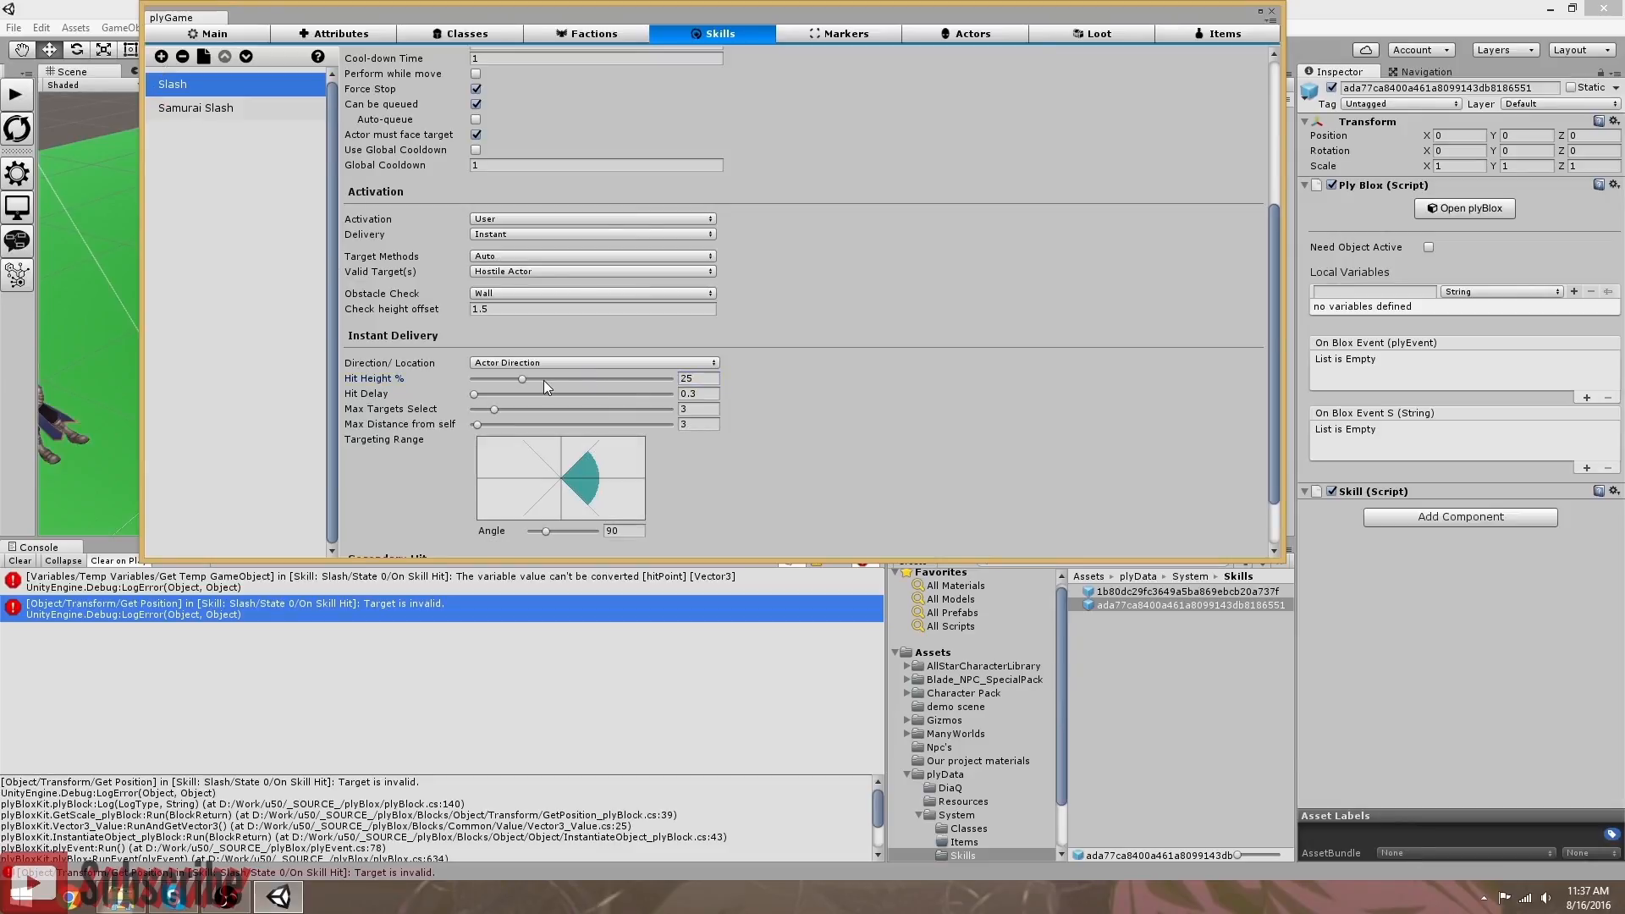
drag(525, 379, 534, 381)
click(1273, 14)
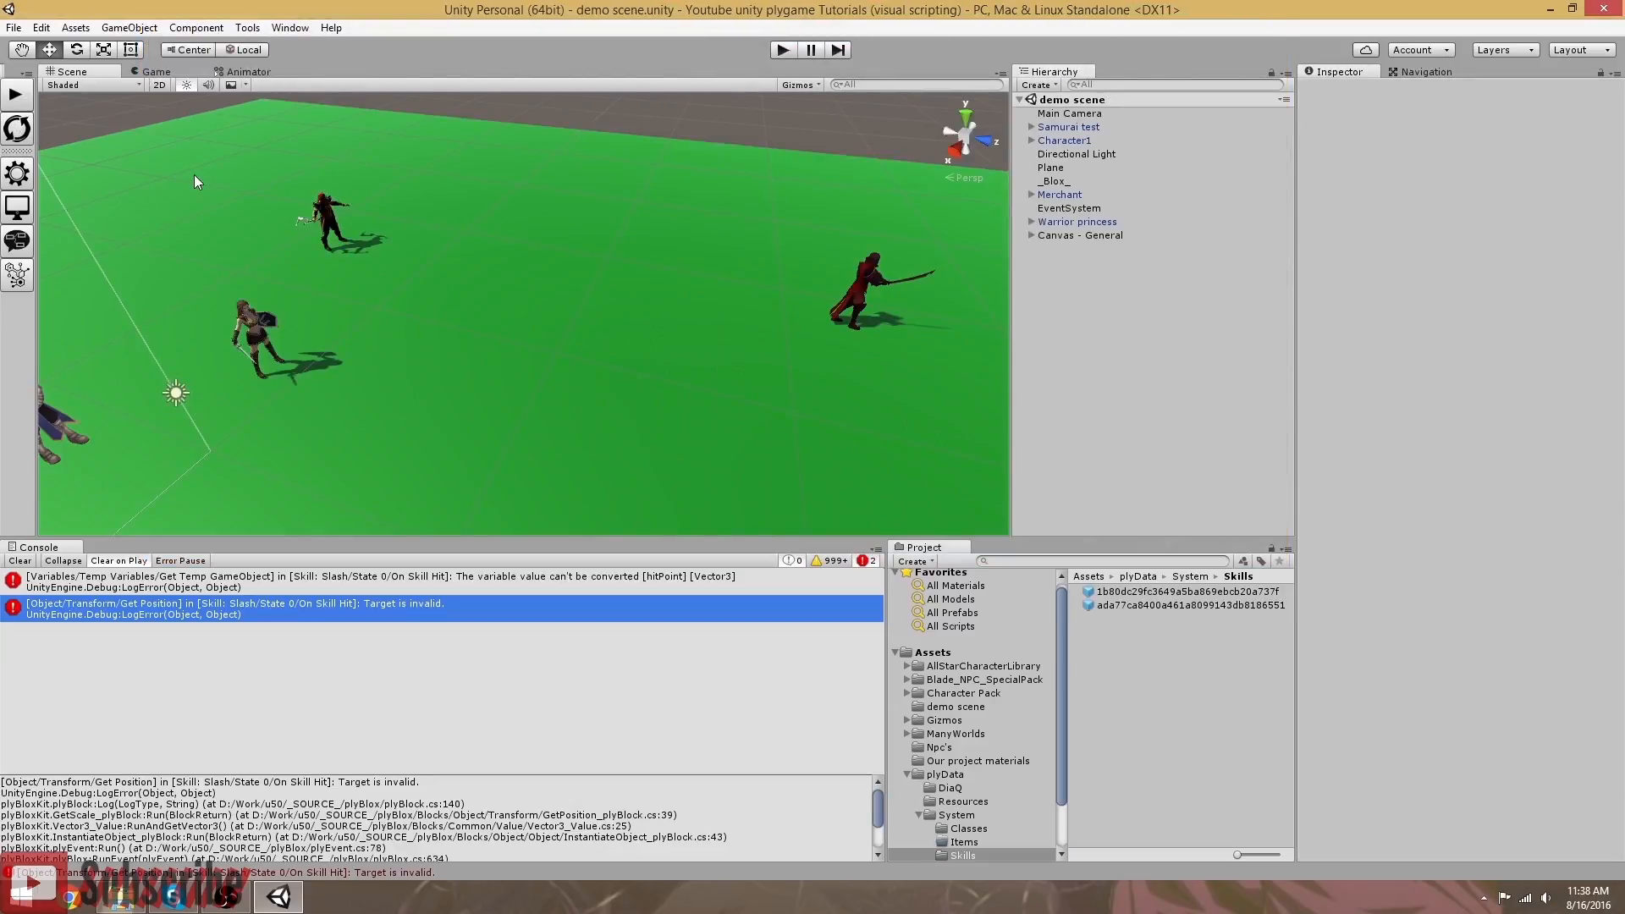
Step: Playtest from the main menu with a new game and talk through the Warrior princess's dialogue
click(16, 95)
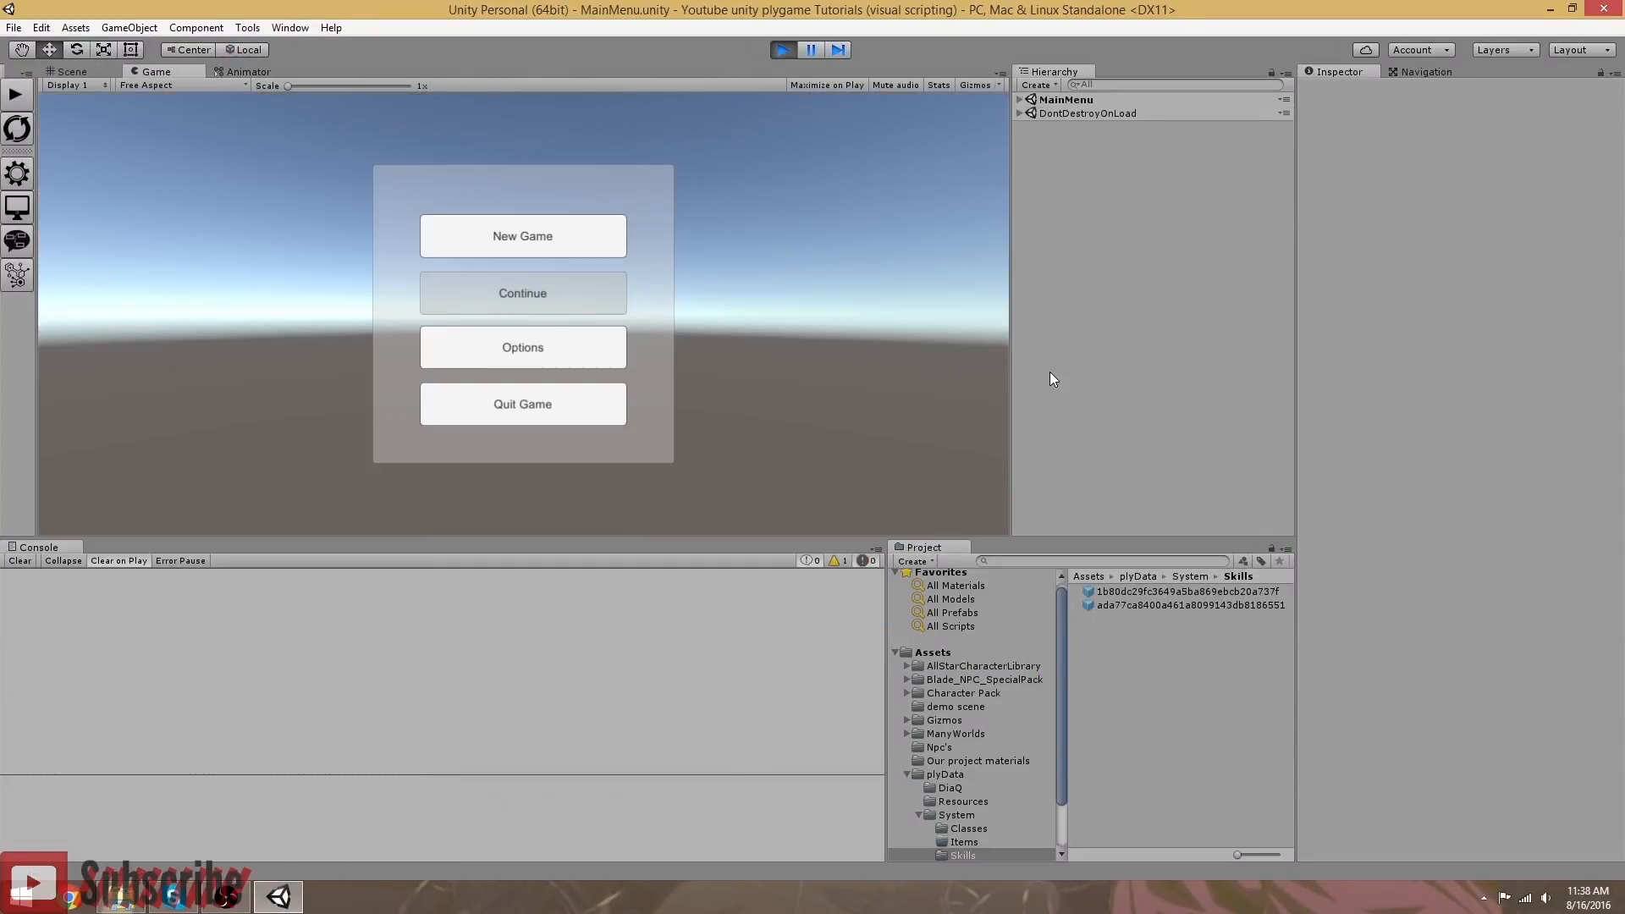
click(503, 241)
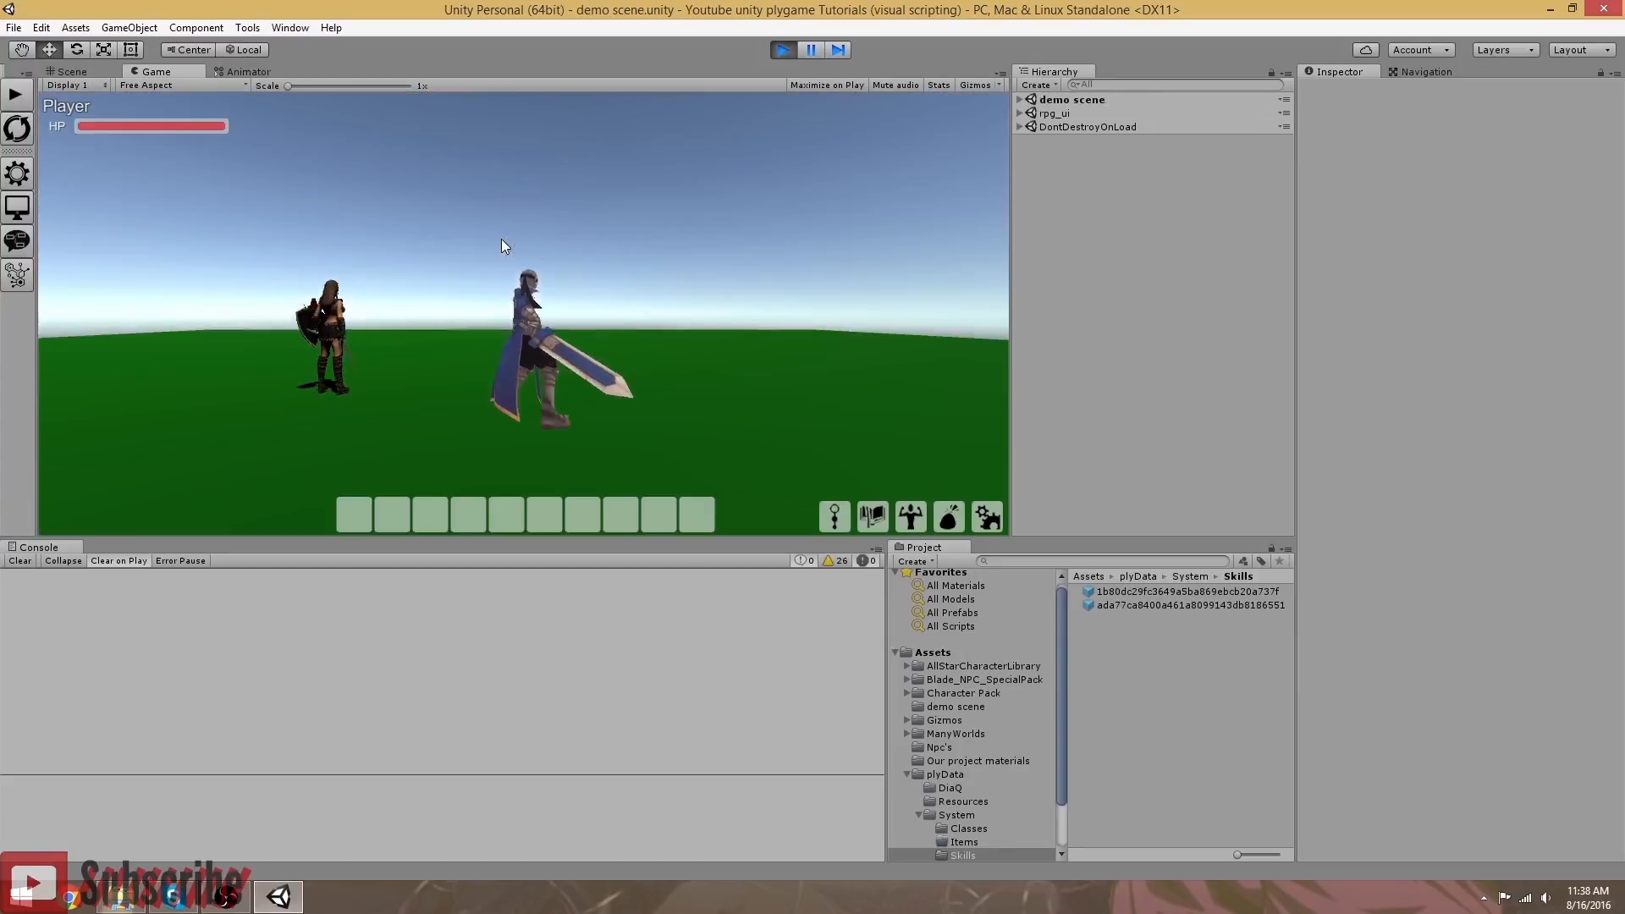
right_drag(703, 265, 630, 377)
key(e)
click(569, 424)
click(567, 424)
click(567, 424)
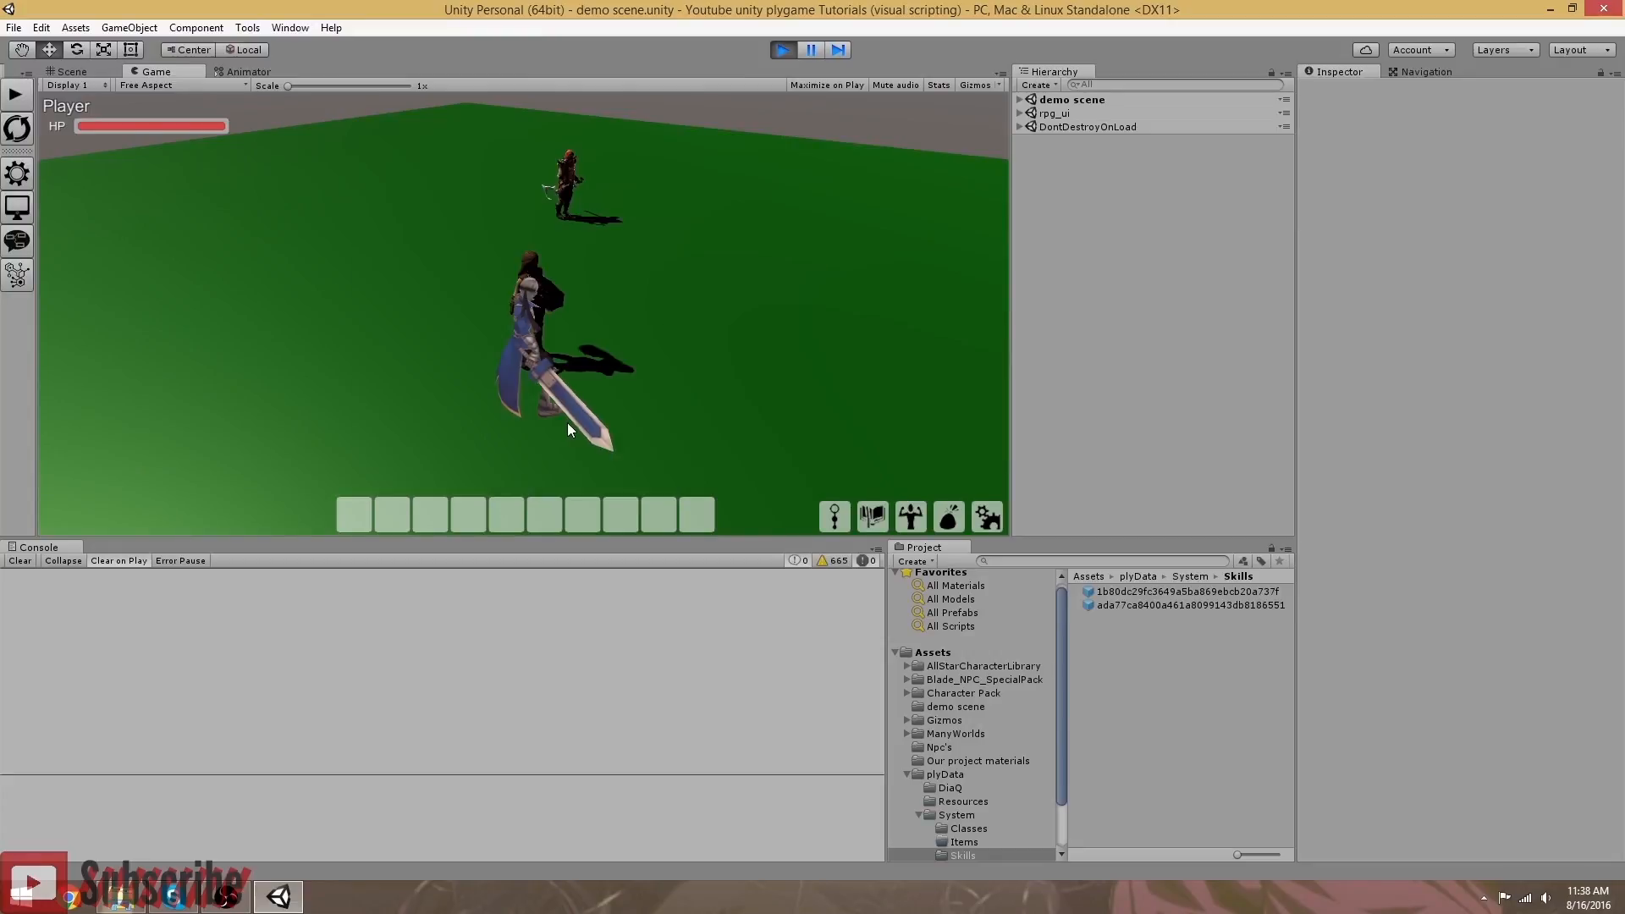
Step: Approach and fight the Samurai in the playtest, checking the Slash skill in the in-game Skills window, and end play mode
right_drag(568, 423, 685, 325)
key(w)
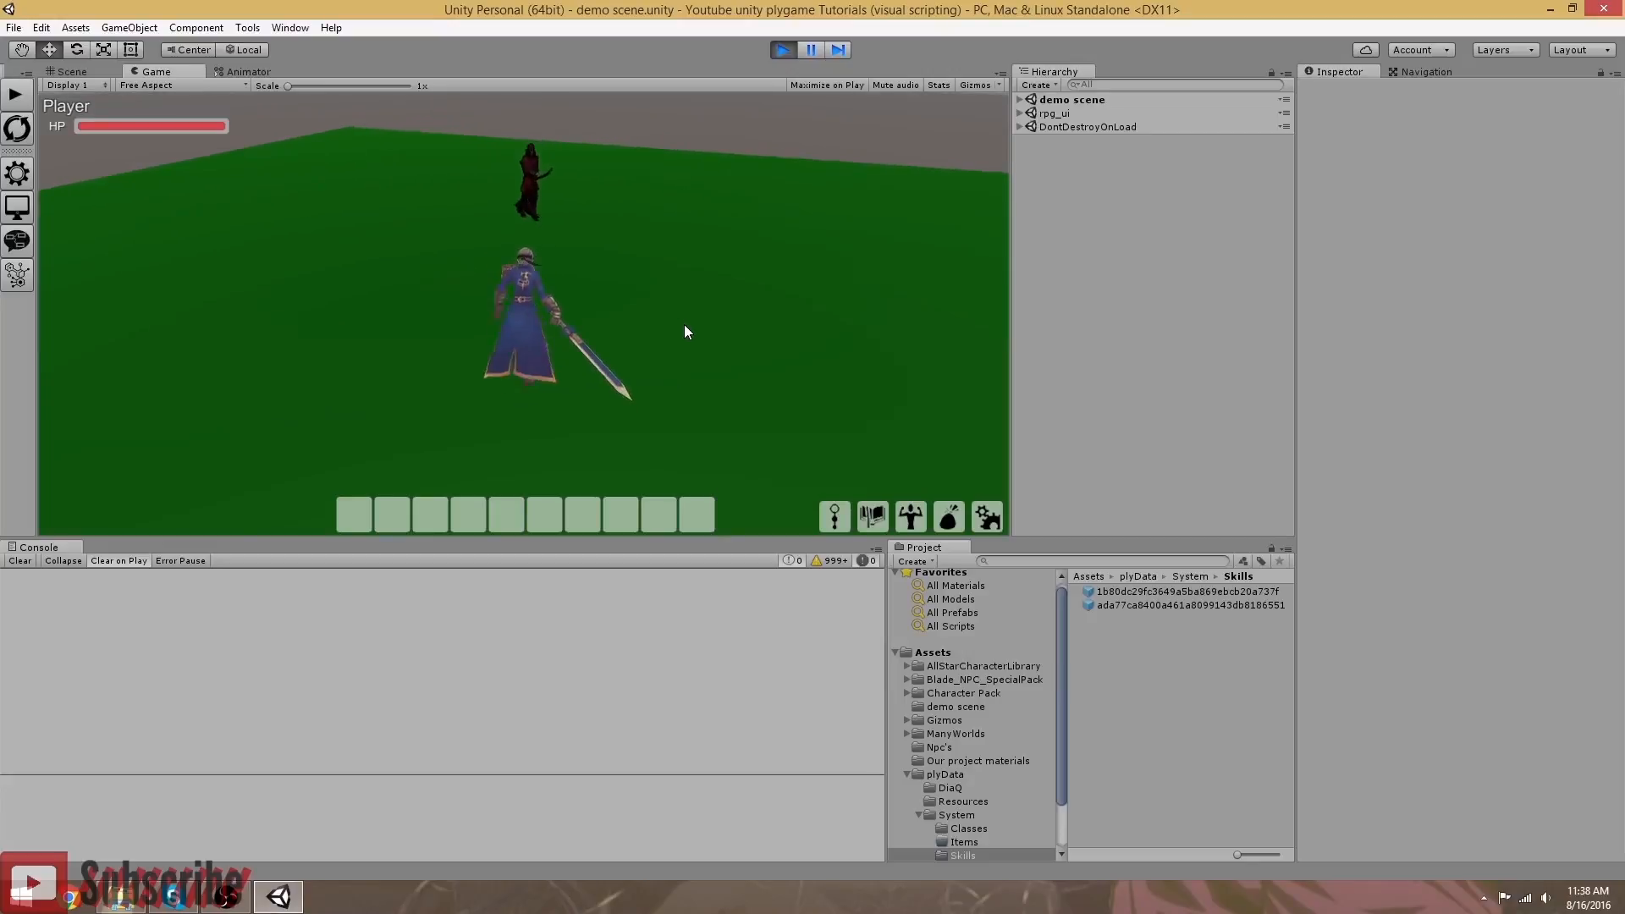
click(835, 513)
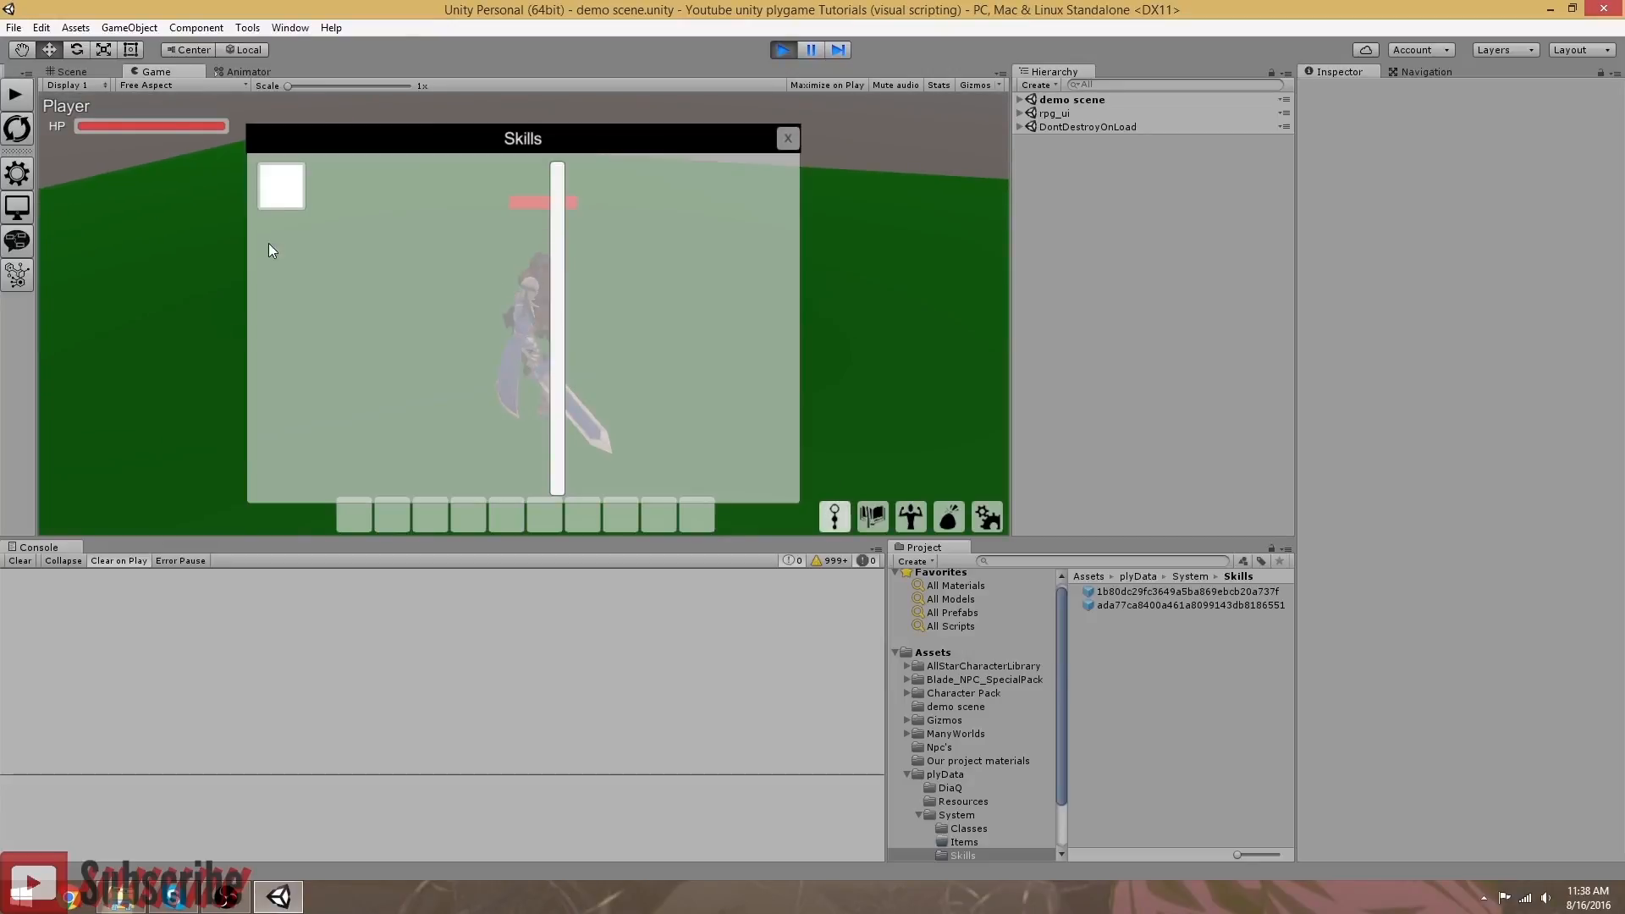
click(655, 378)
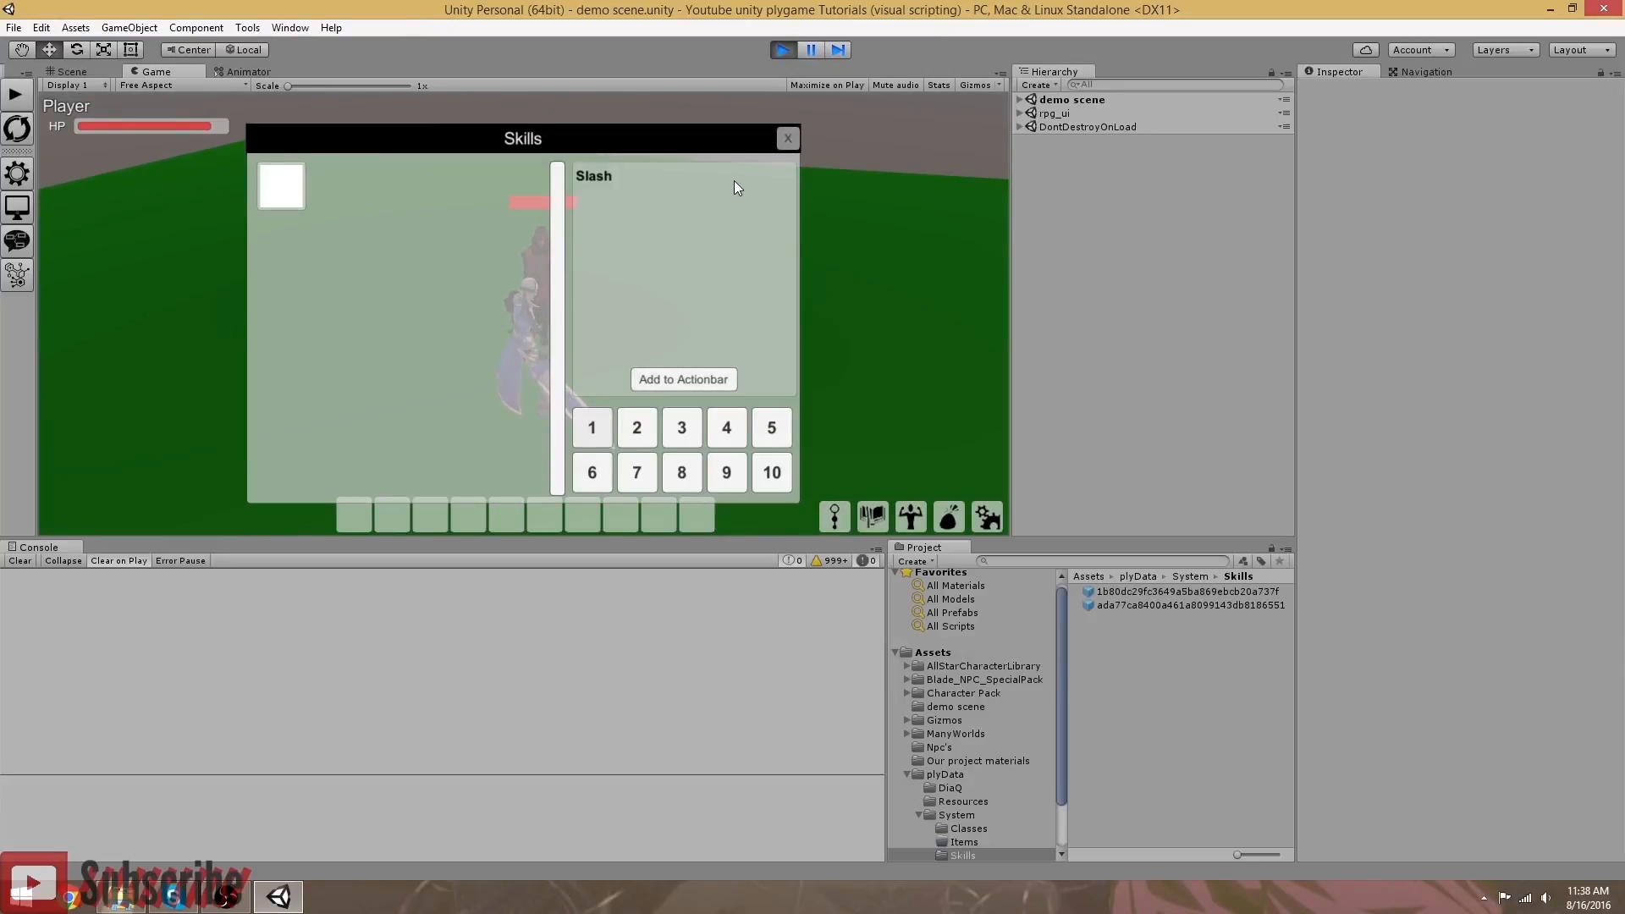
click(787, 138)
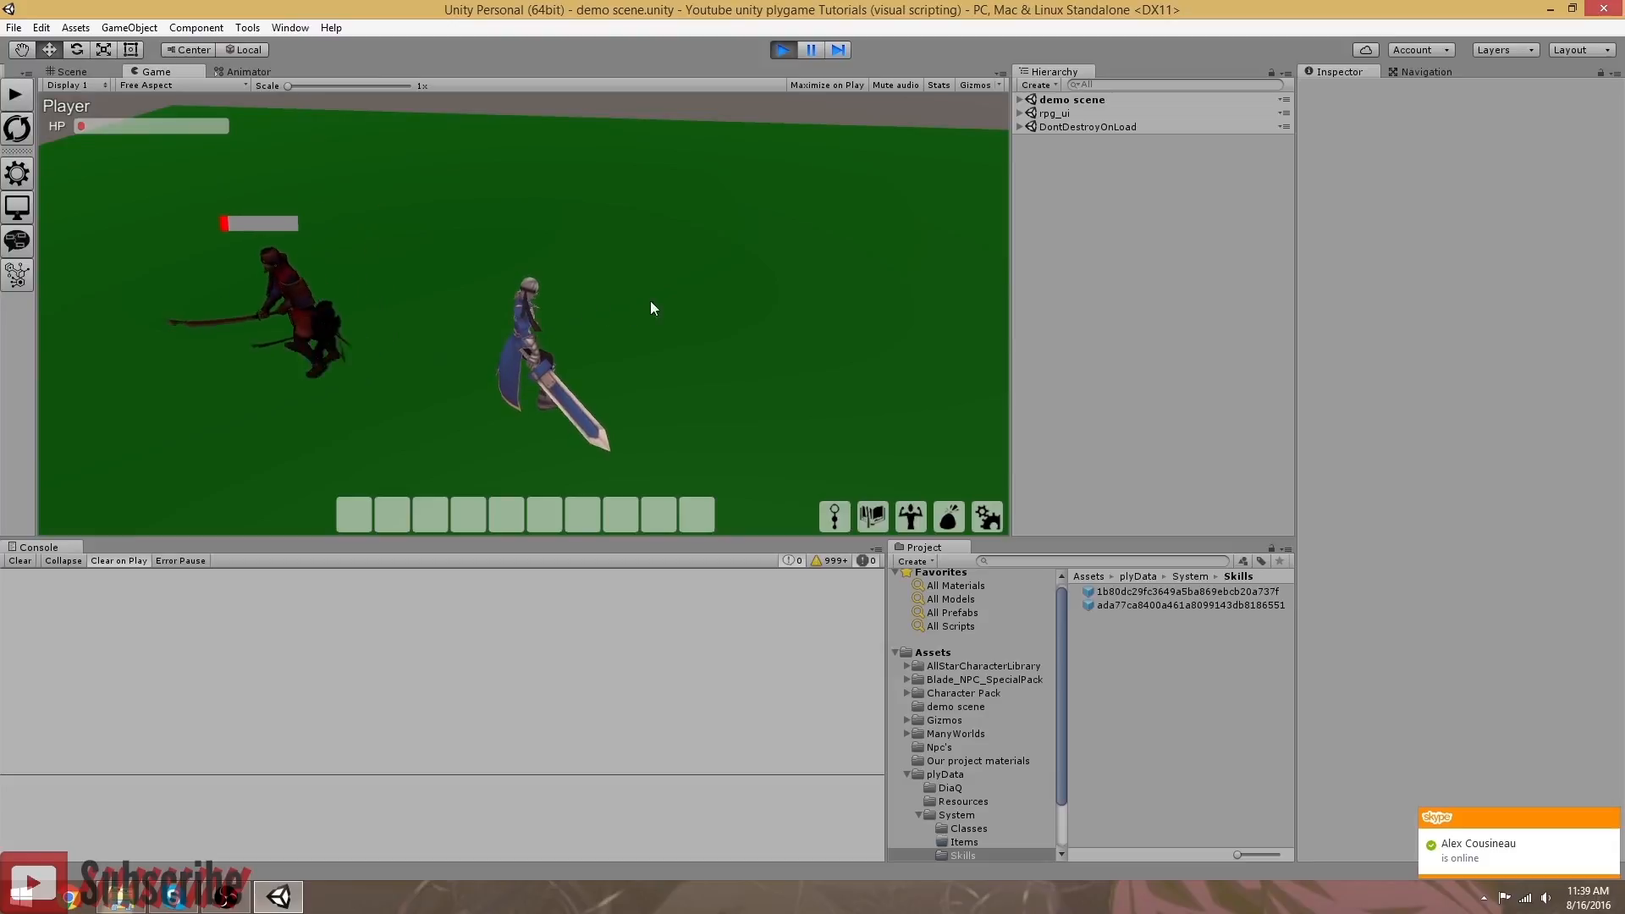
click(784, 49)
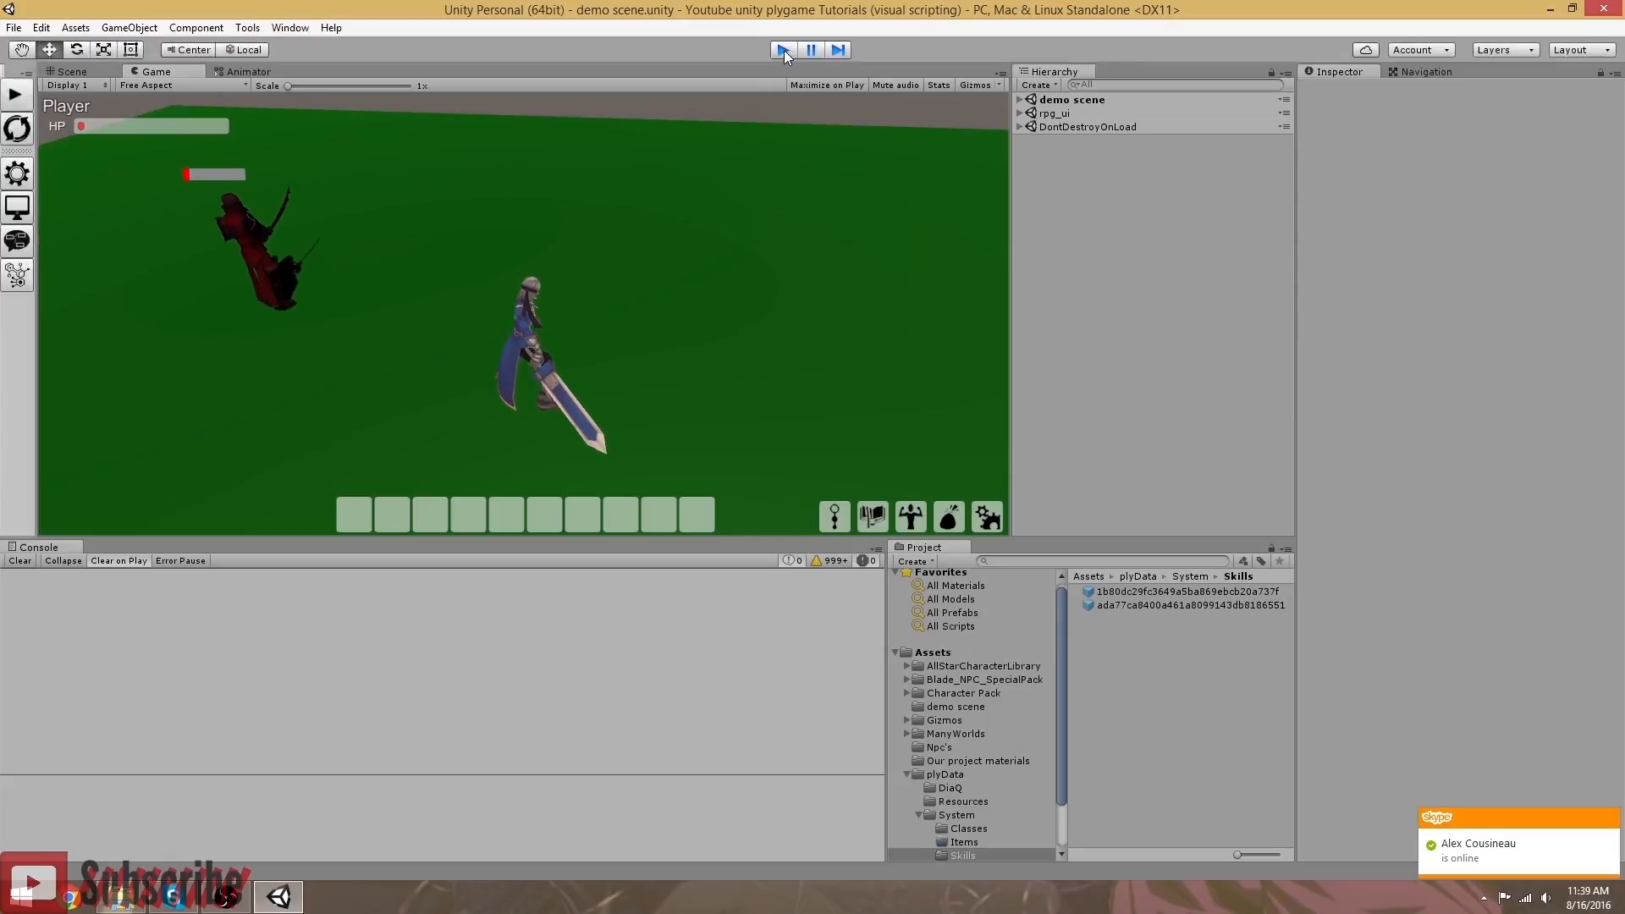
right_drag(763, 200, 706, 241)
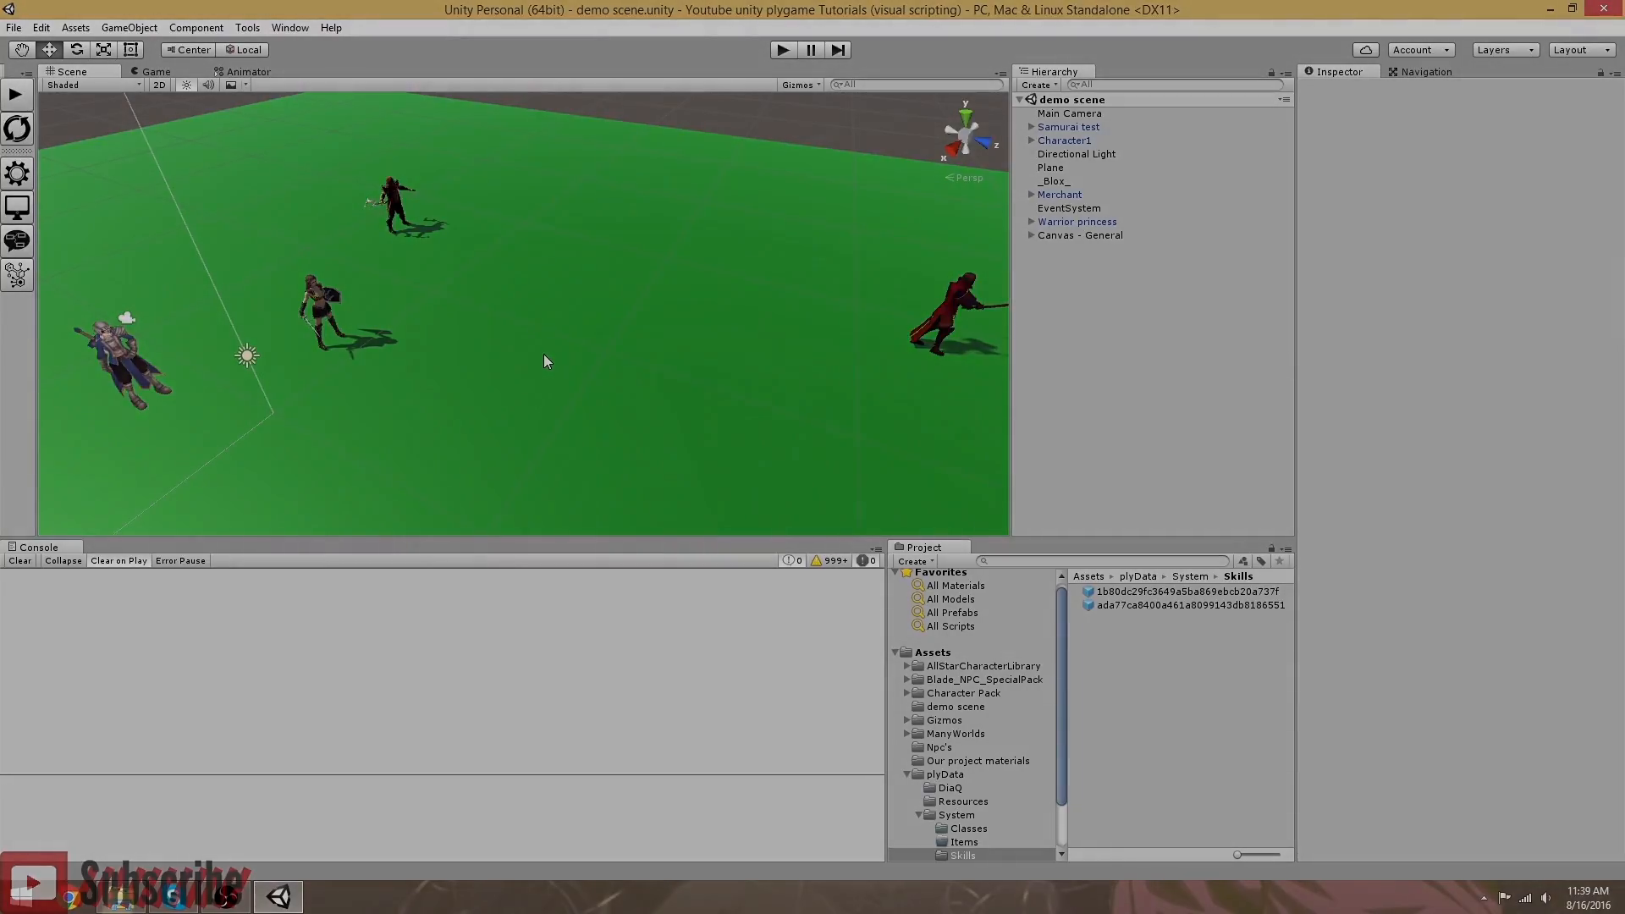
right_drag(601, 369, 623, 373)
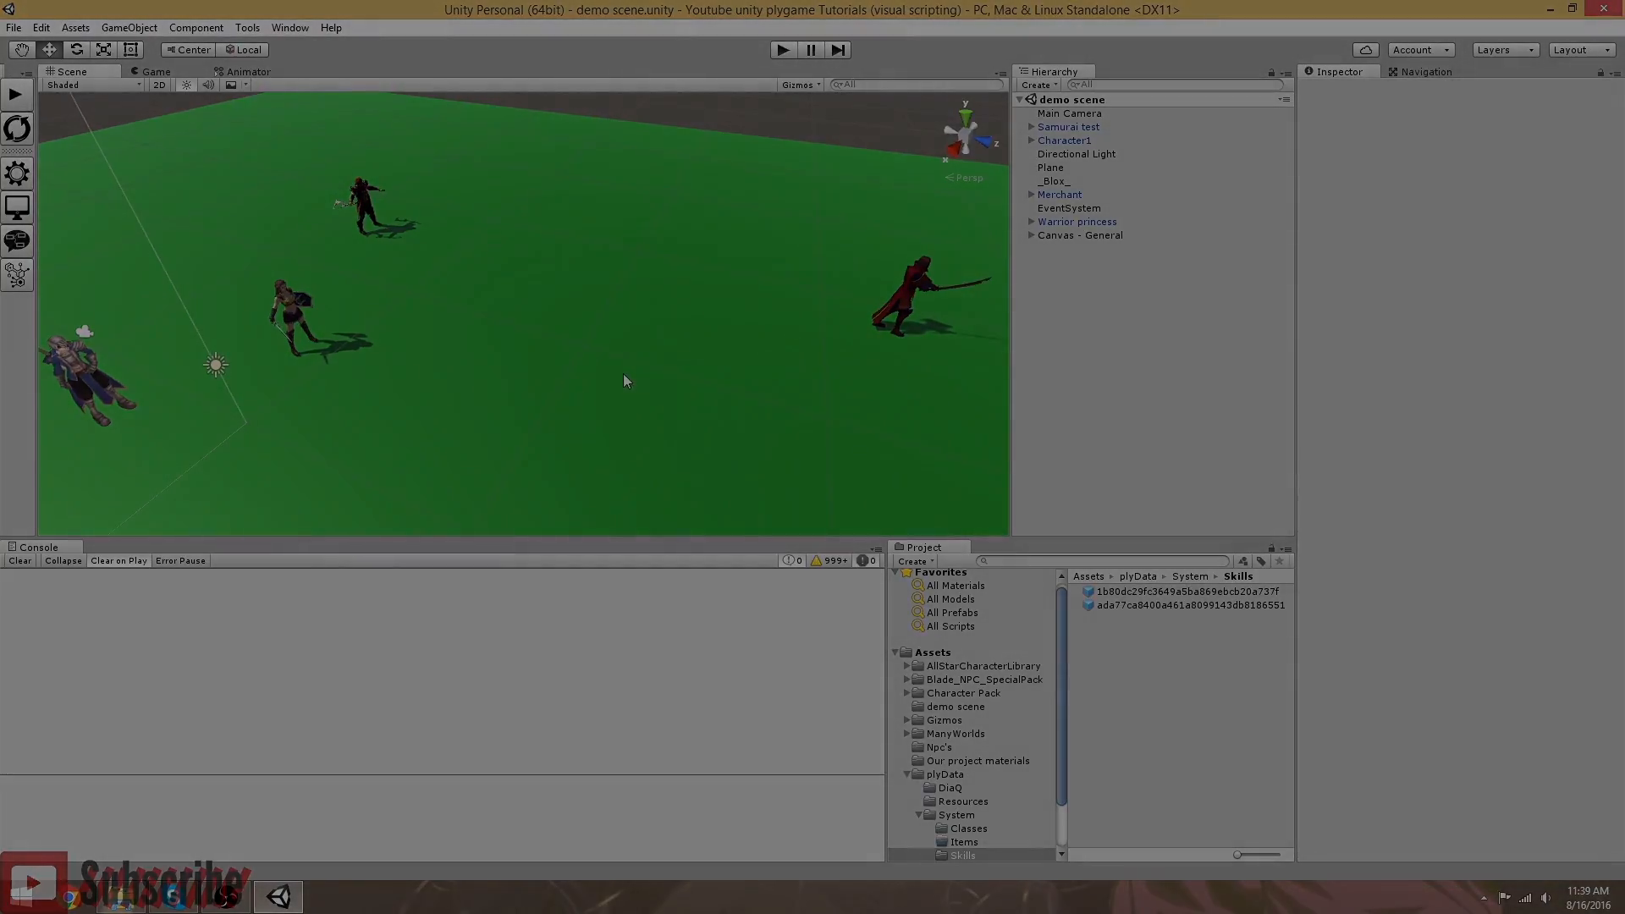